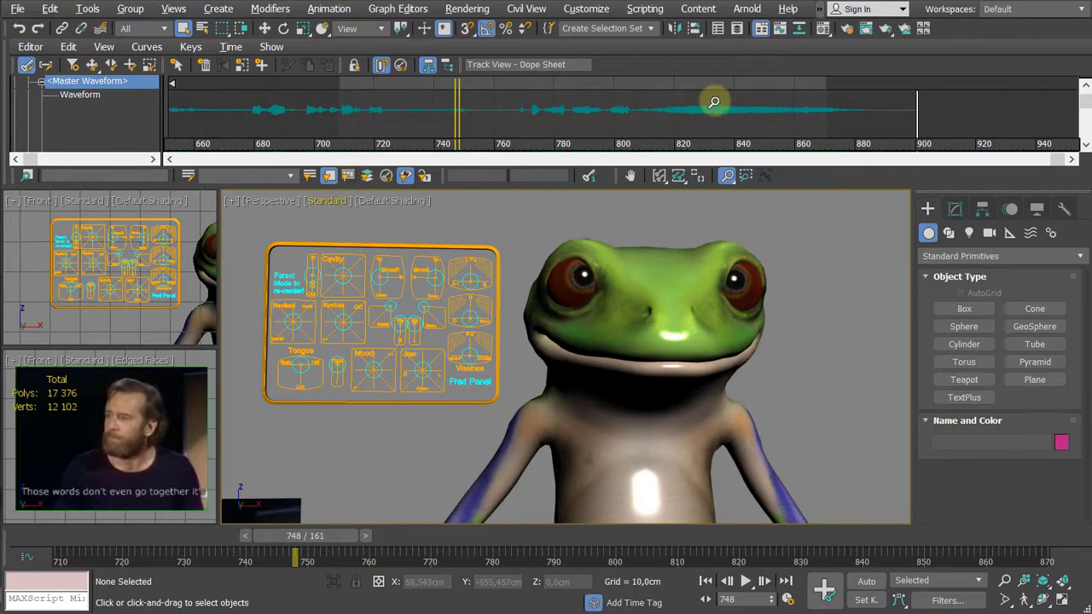
# Step: Scrub the timeline onward from frame 748 and play the frog's lip-sync animation with its reference video
pyautogui.click(341, 535)
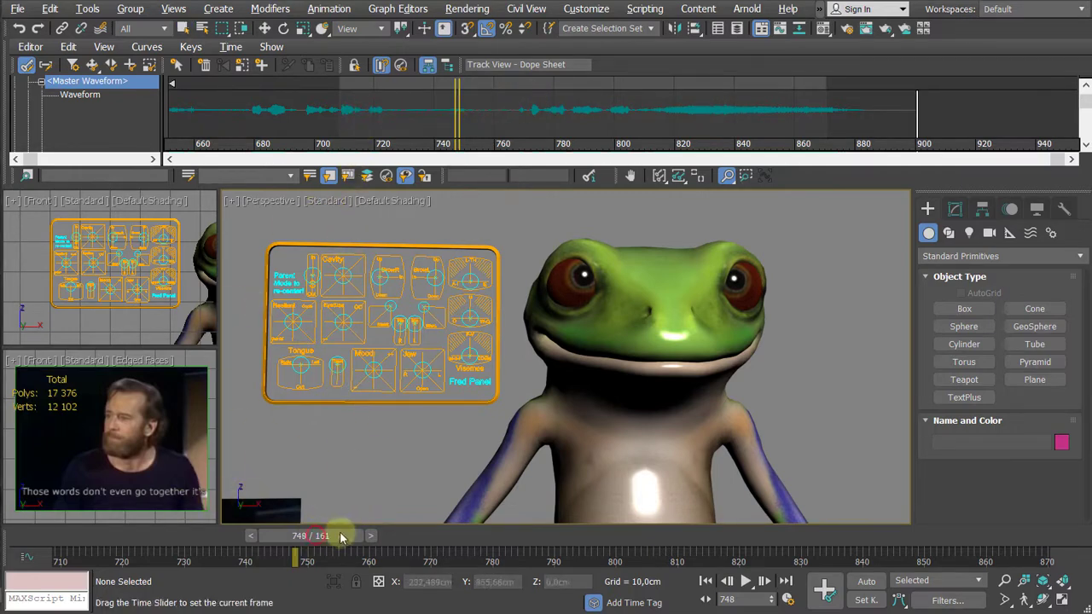
pyautogui.moveTo(341, 536); pyautogui.dragTo(389, 489)
pyautogui.press('/')
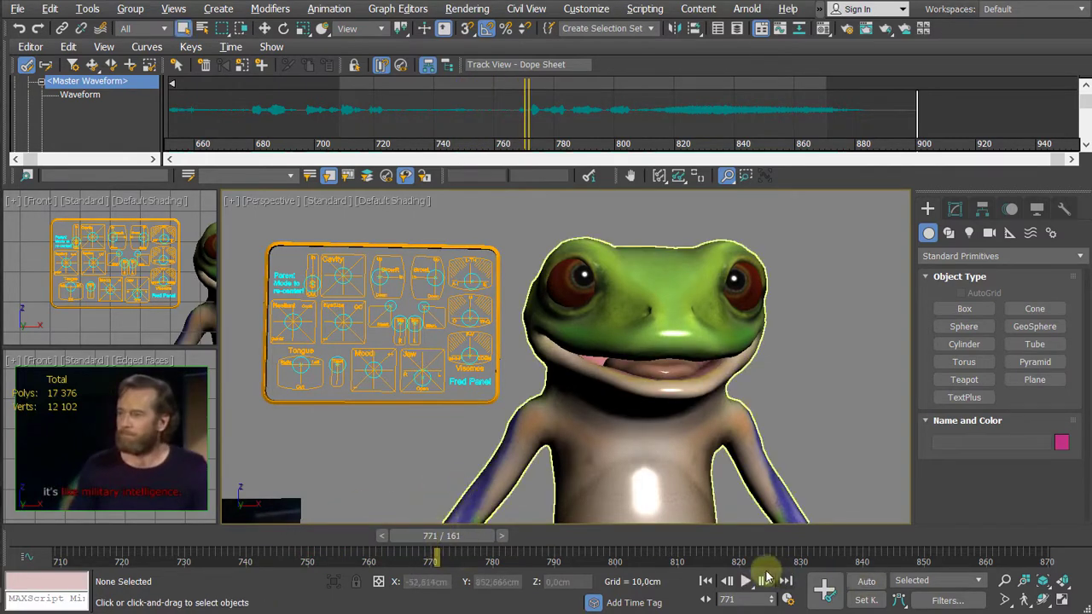
# Step: Open the Sound track's ProSound settings from the mini curve editor to view the audio input, and restore the normal track bar
pyautogui.click(23, 561)
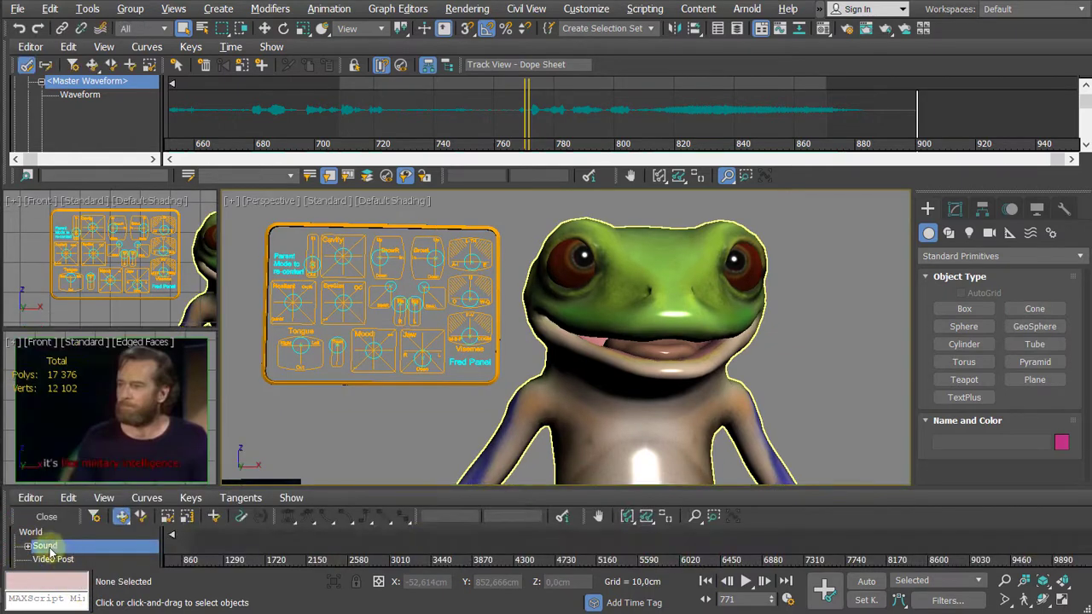
pyautogui.doubleClick(47, 546)
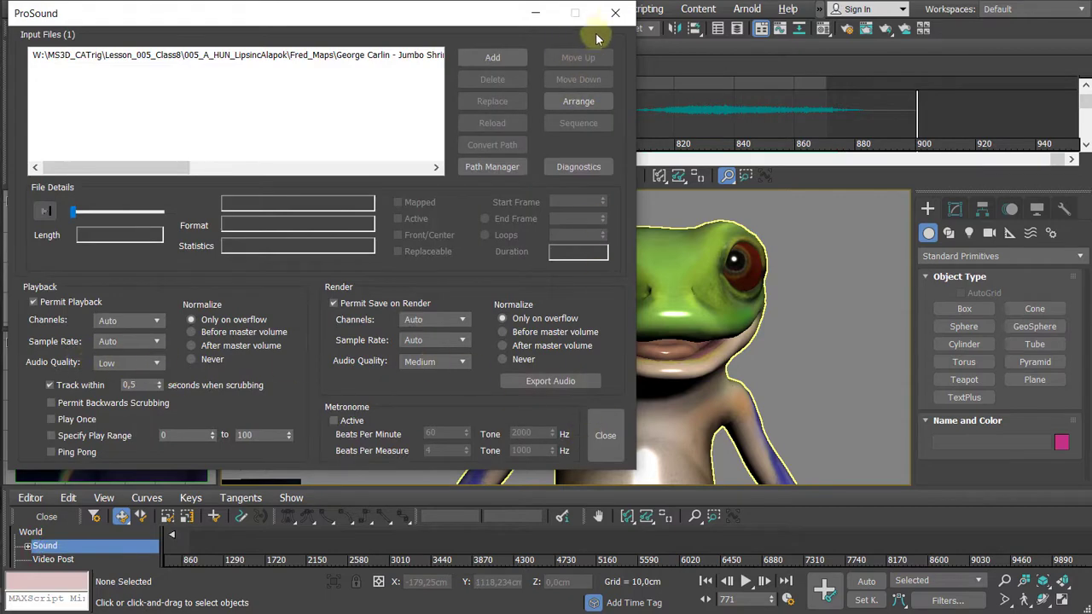
pyautogui.click(619, 15)
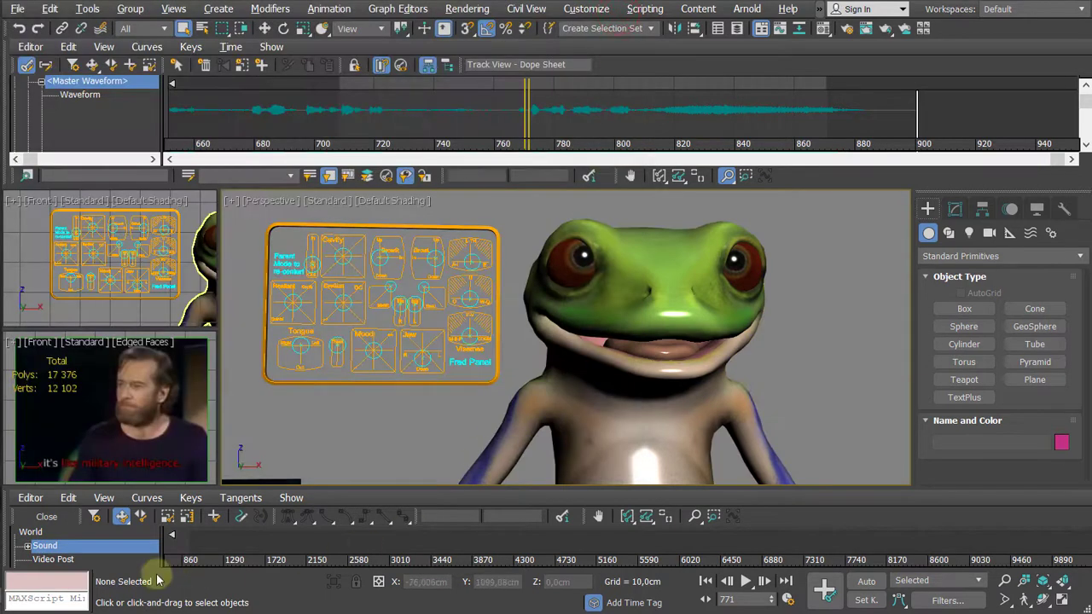
pyautogui.click(47, 516)
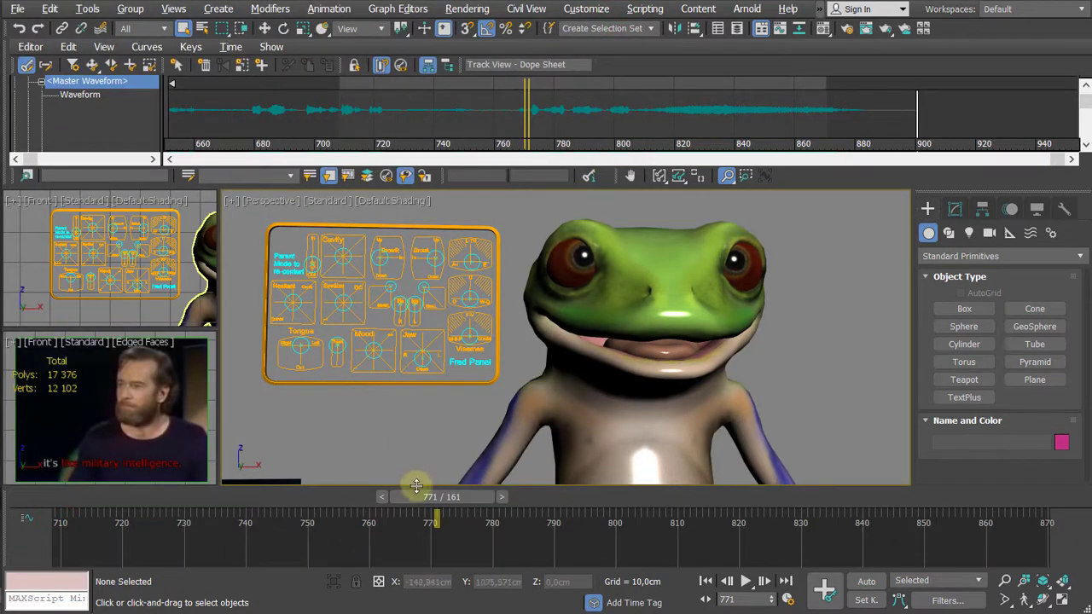
pyautogui.moveTo(417, 488); pyautogui.dragTo(418, 527)
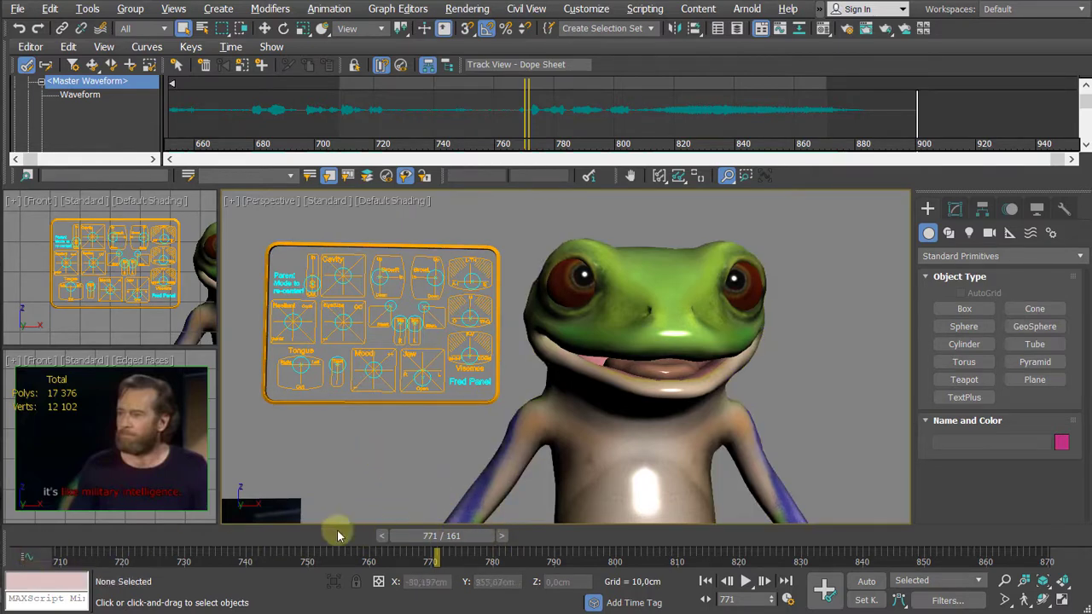
# Step: Look up the display toggles for the Time Slider and Track Bar and the available Track View editors
pyautogui.rightClick(978, 30)
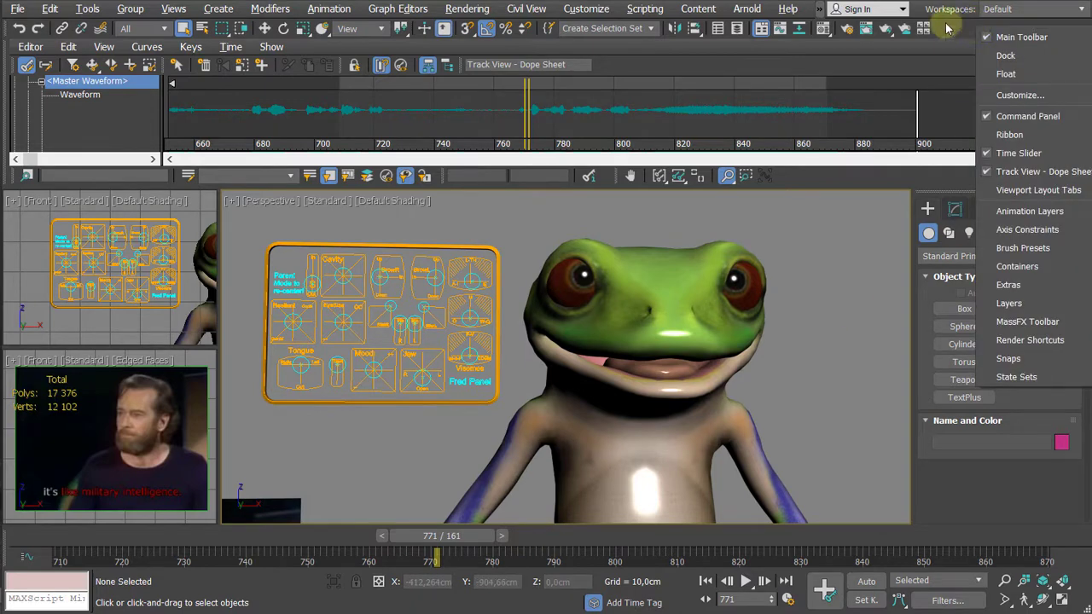
pyautogui.rightClick(943, 26)
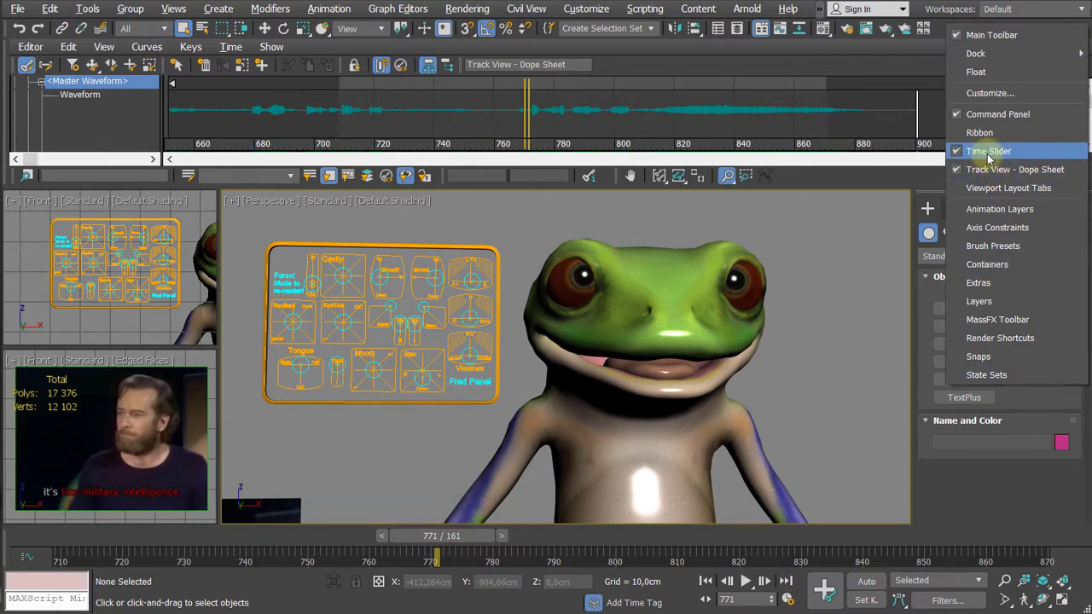
pyautogui.click(733, 4)
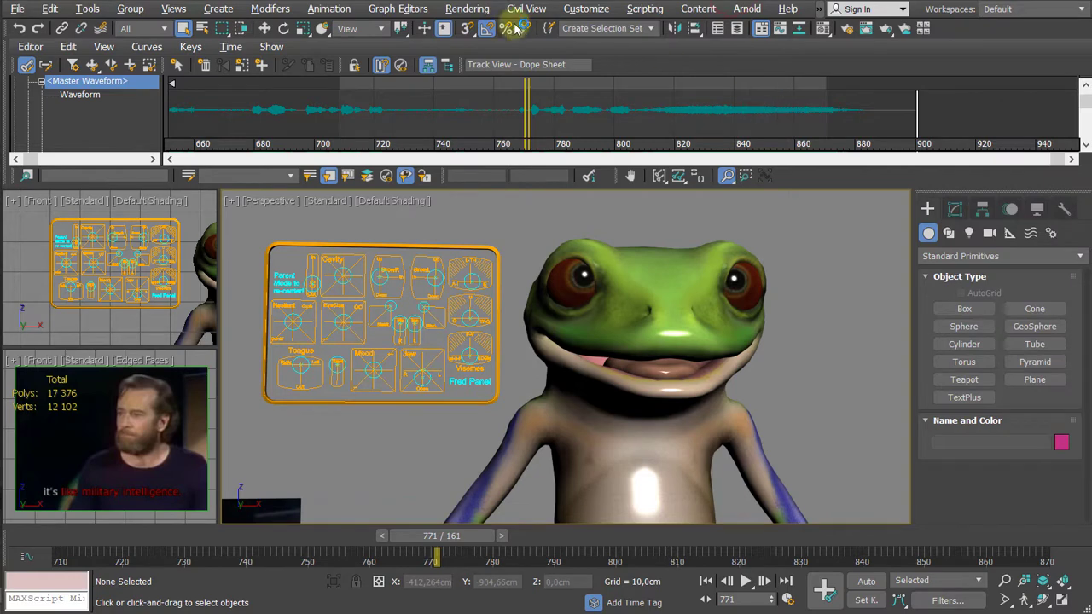
pyautogui.click(586, 8)
pyautogui.moveTo(638, 137)
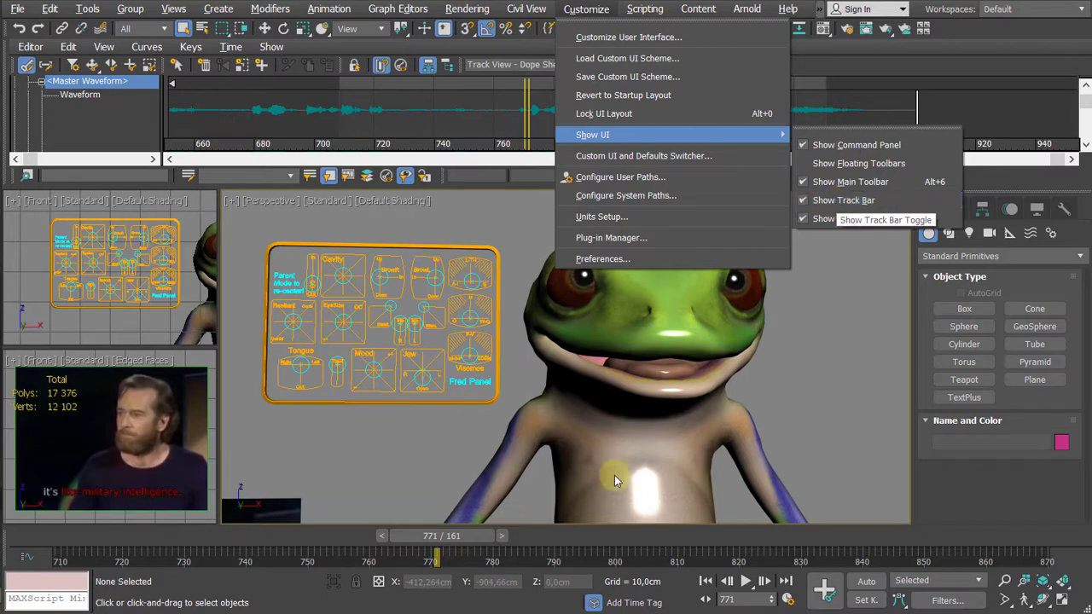
pyautogui.click(424, 500)
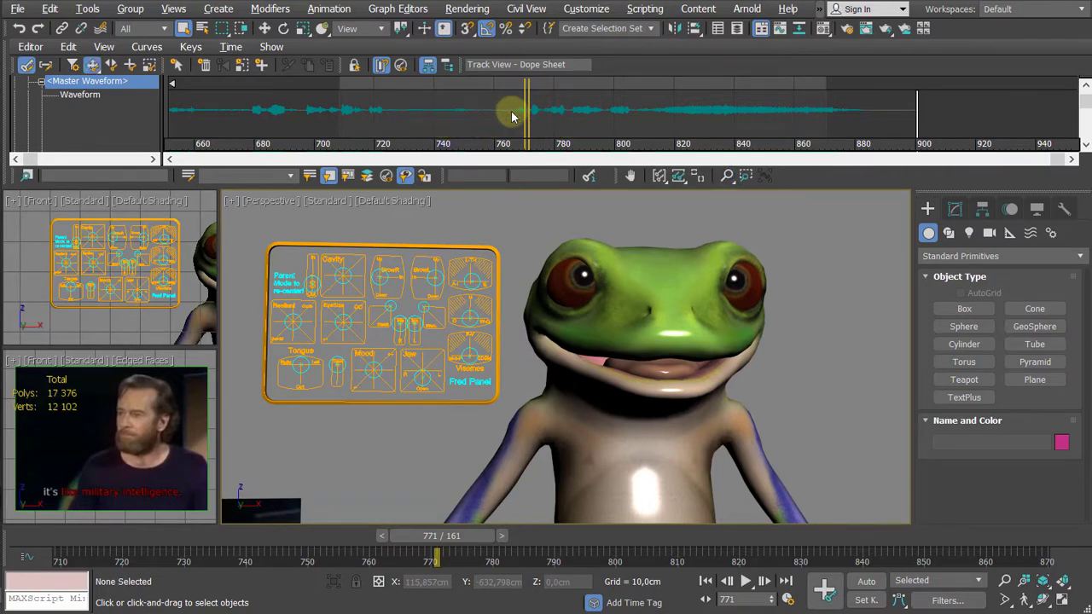
pyautogui.click(373, 10)
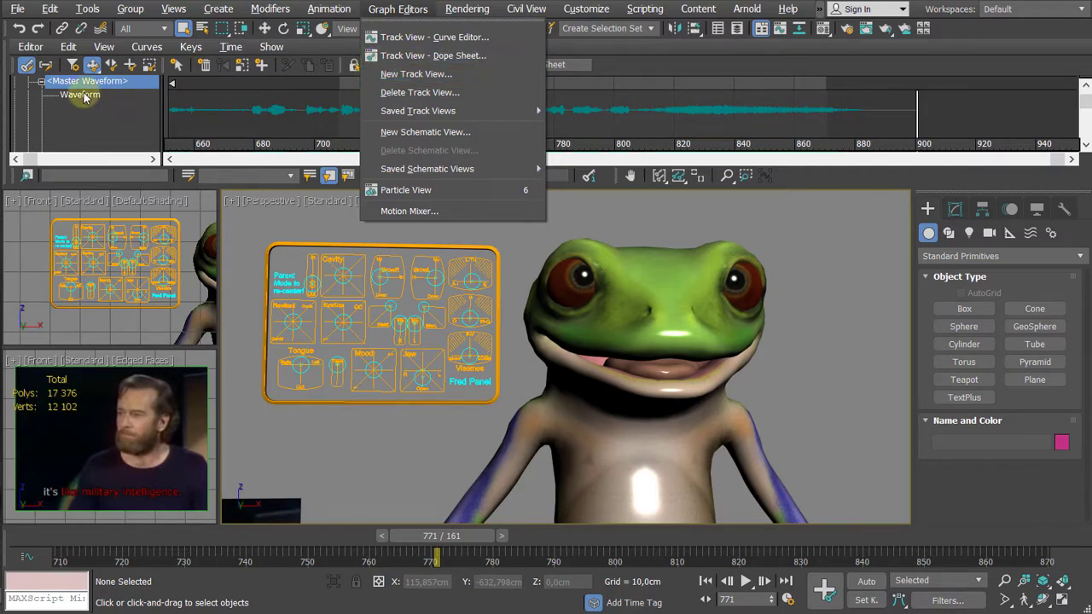
pyautogui.click(256, 93)
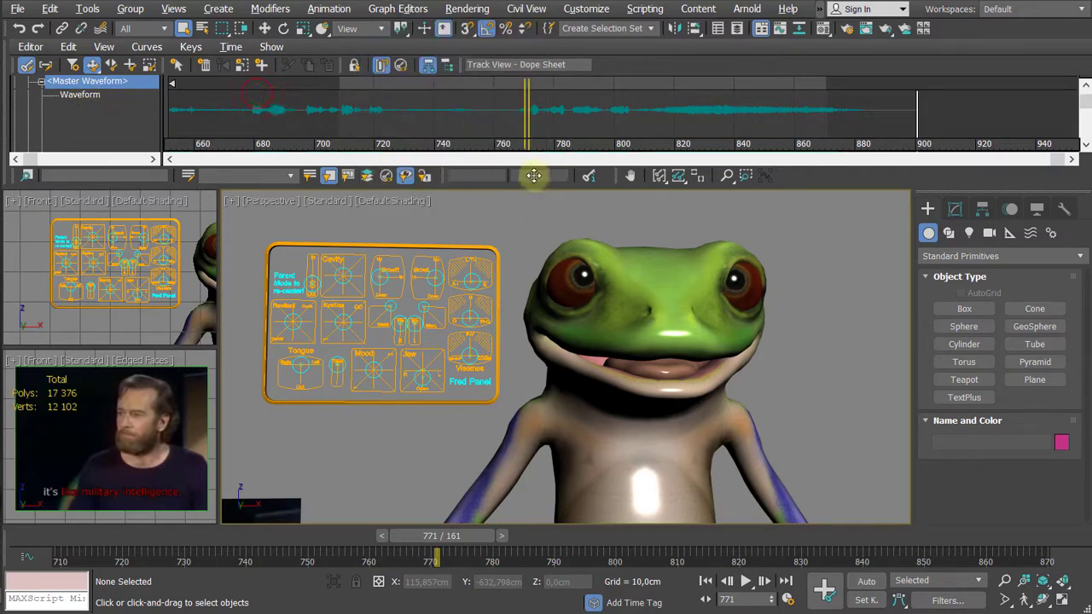
# Step: Fit the master waveform's full time range in the Dope Sheet and zoom in on about frames 700 to 900
pyautogui.click(661, 179)
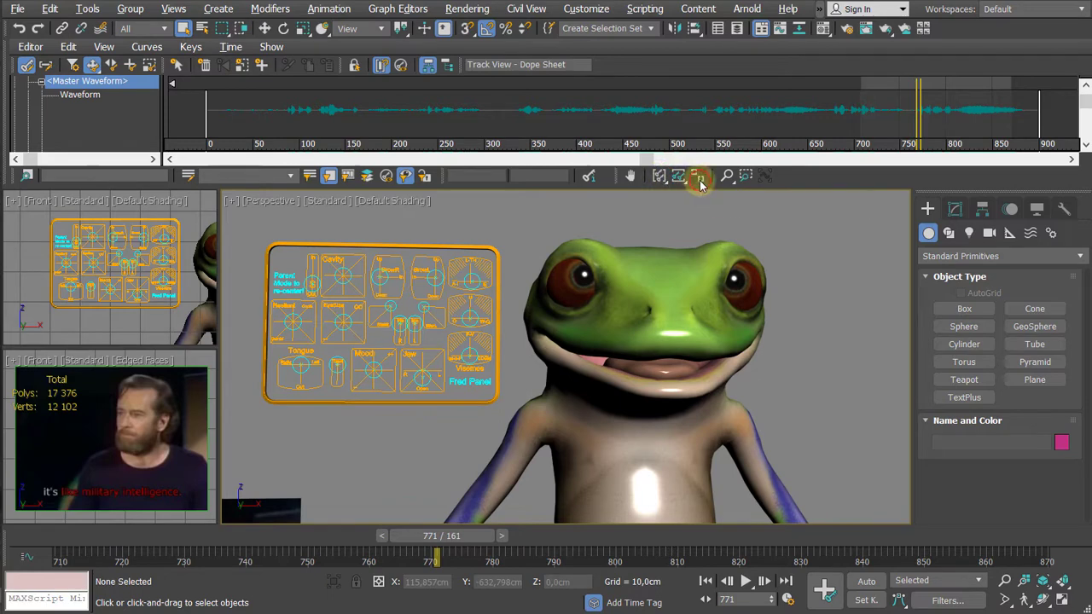
pyautogui.click(664, 177)
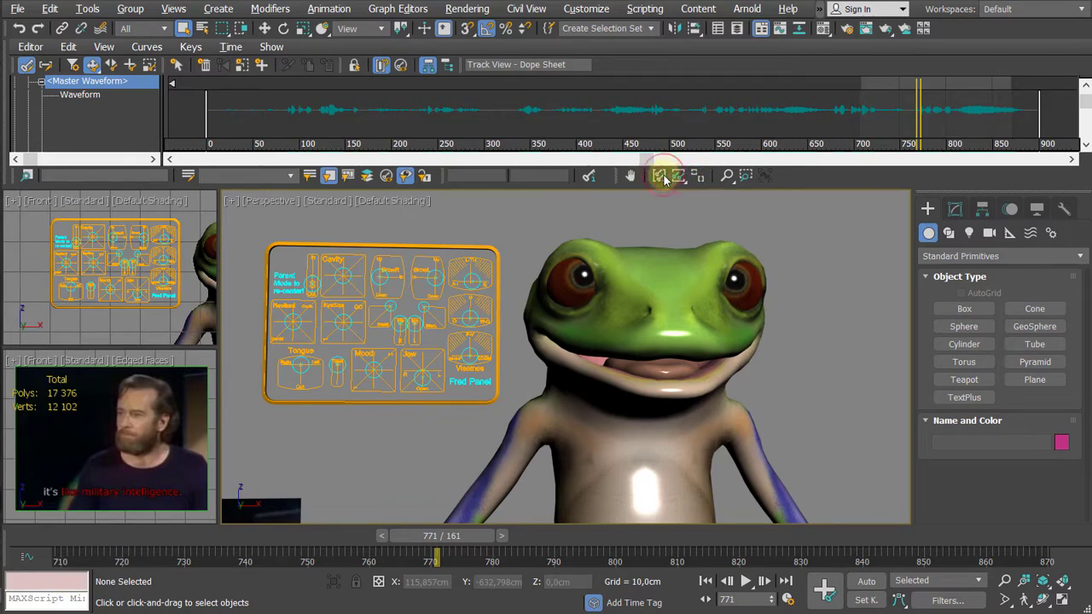
pyautogui.moveTo(663, 177); pyautogui.dragTo(662, 139)
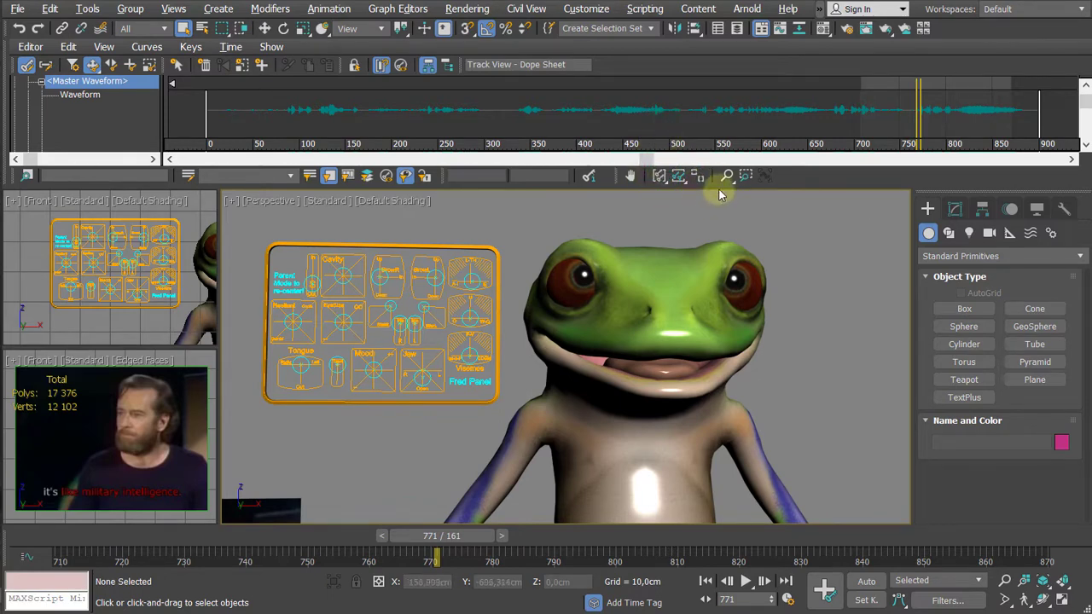
pyautogui.click(724, 177)
pyautogui.moveTo(822, 108); pyautogui.dragTo(648, 363)
pyautogui.moveTo(478, 103); pyautogui.dragTo(455, 104)
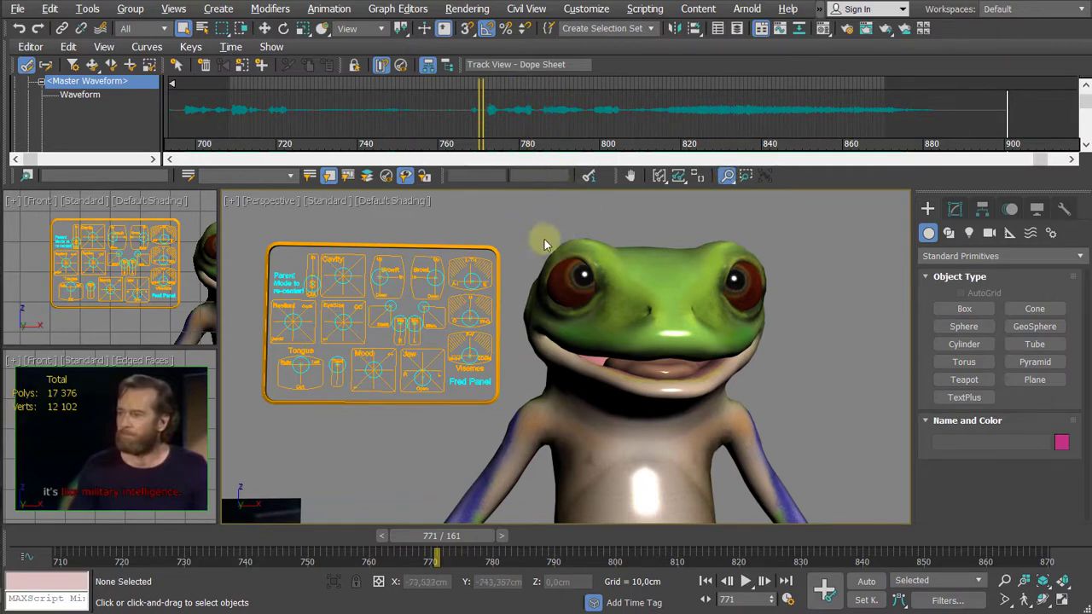
# Step: Go to frame 803 and select all Fred Panel facial control shapes to examine their keyframes on the timeline
pyautogui.moveTo(510, 249); pyautogui.dragTo(529, 254, button='middle')
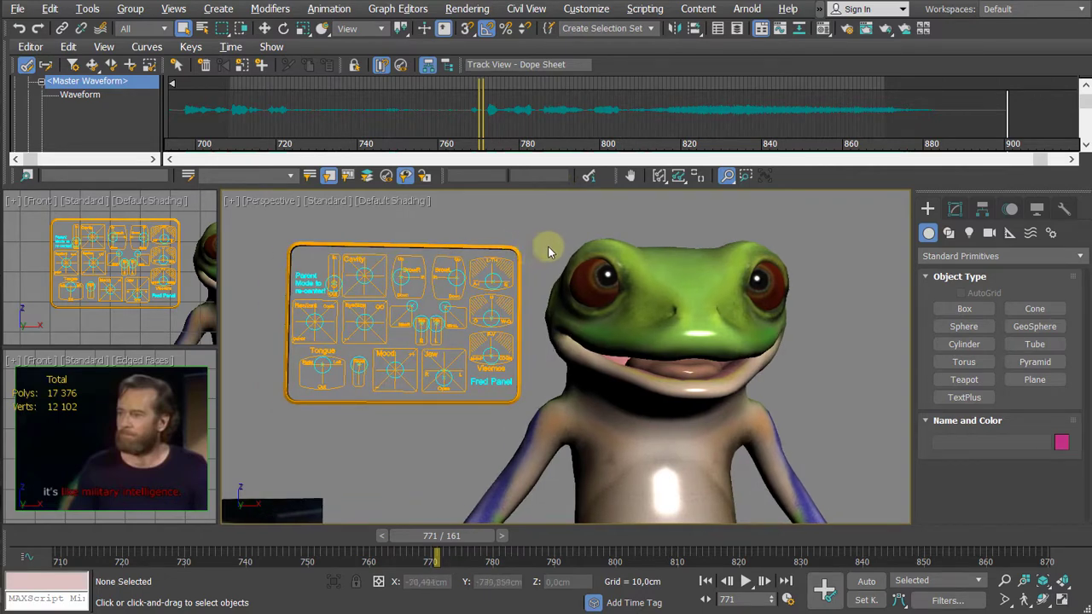
pyautogui.rightClick(548, 244)
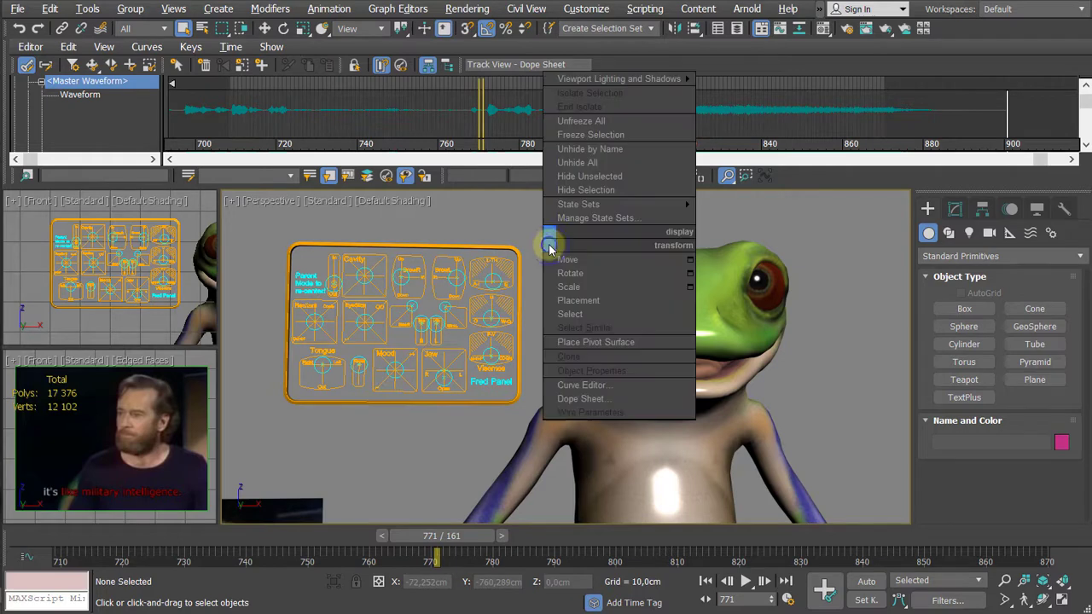
pyautogui.click(506, 232)
pyautogui.moveTo(436, 534); pyautogui.dragTo(631, 534)
pyautogui.scroll(4, 463, 417)
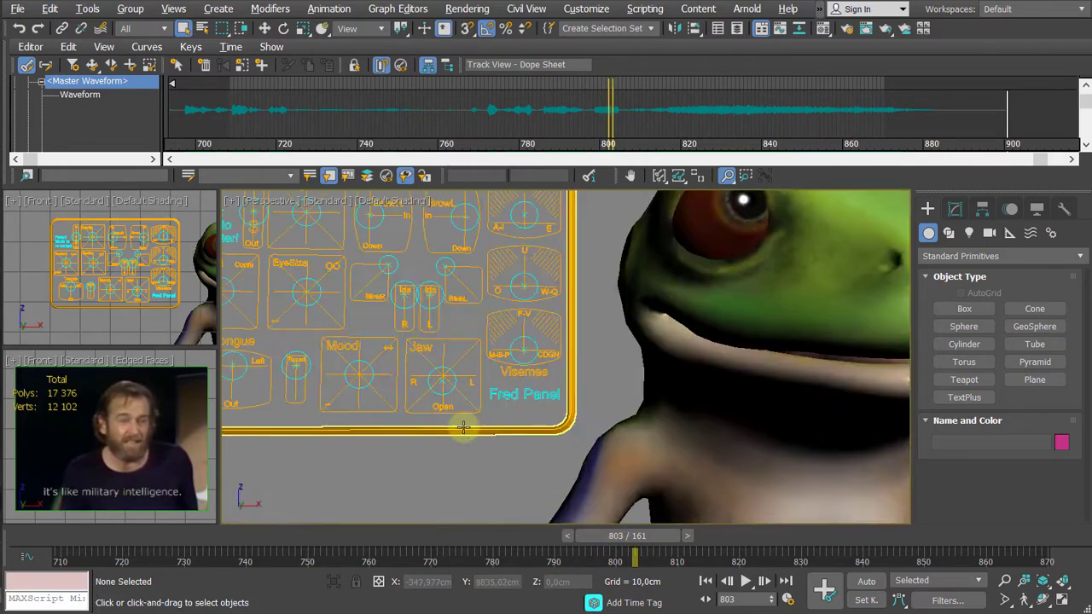
pyautogui.scroll(2, 624, 344)
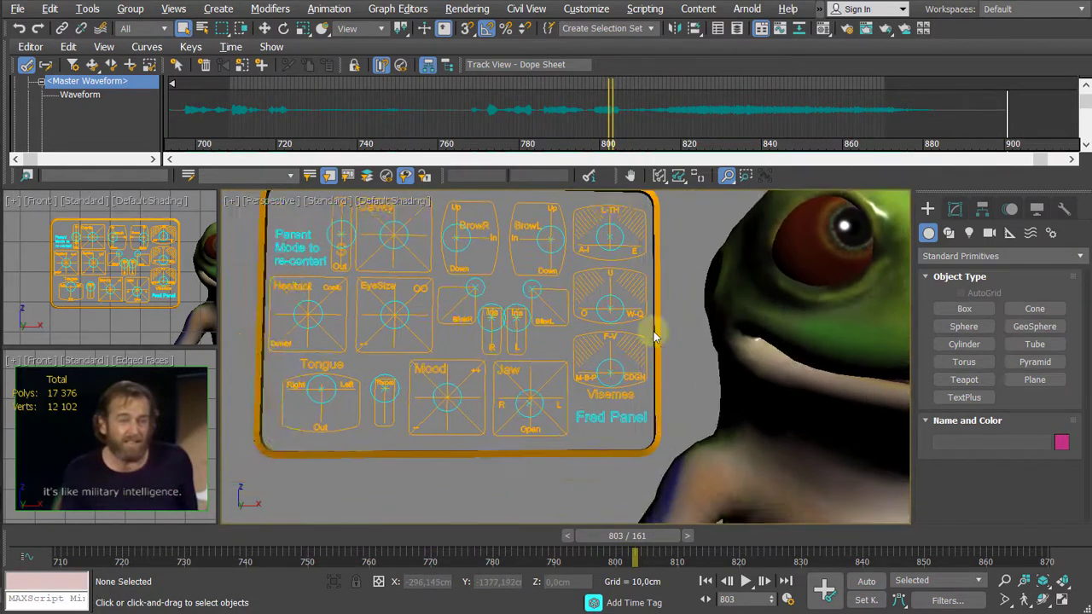
pyautogui.scroll(-4, 653, 329)
pyautogui.moveTo(337, 235); pyautogui.dragTo(640, 422)
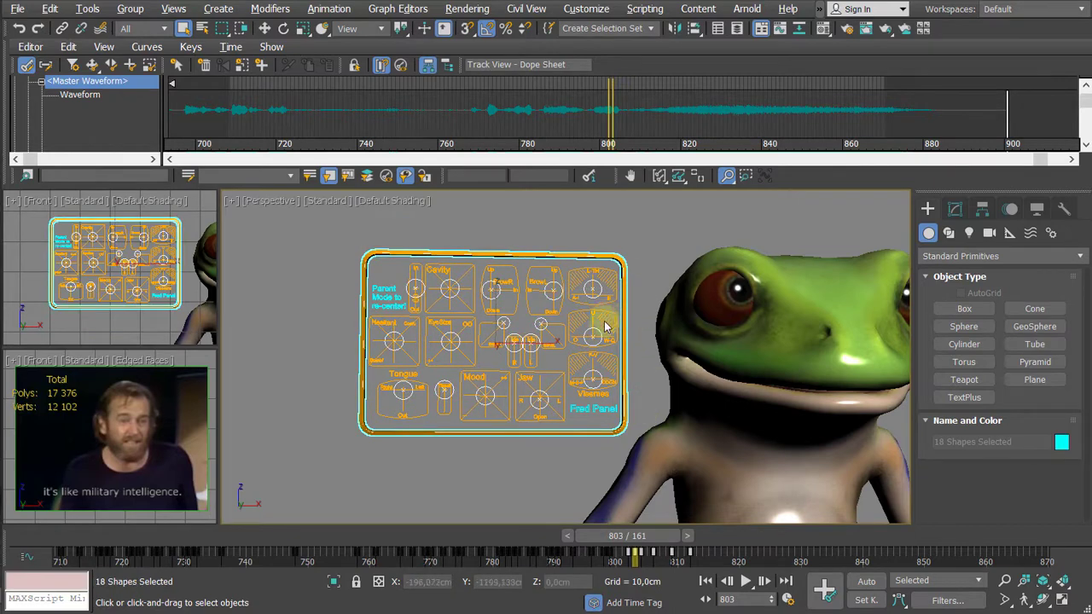
pyautogui.click(744, 546)
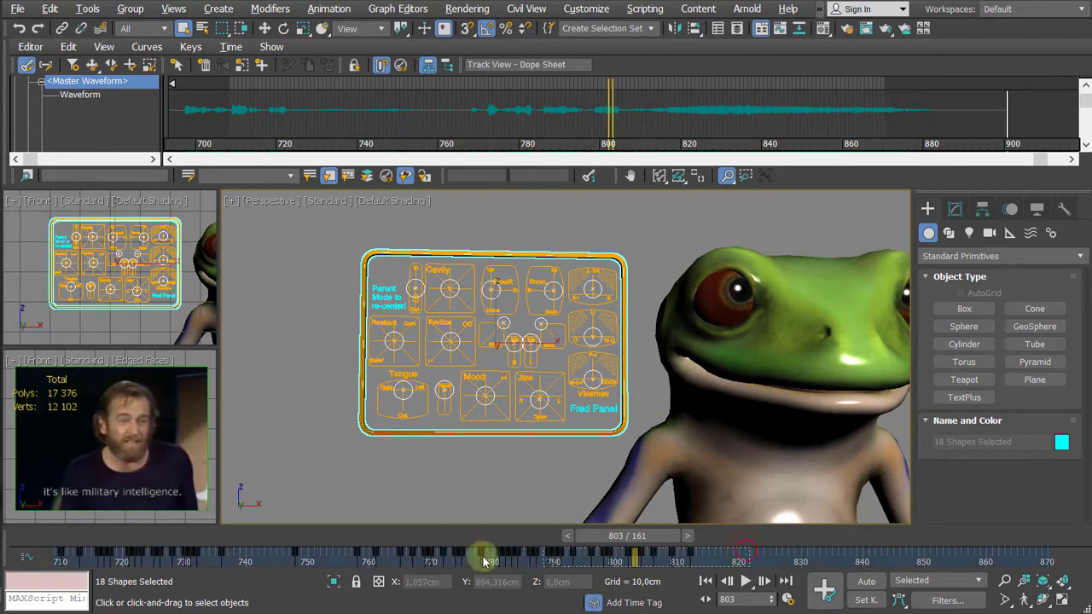
pyautogui.moveTo(485, 561); pyautogui.dragTo(217, 561)
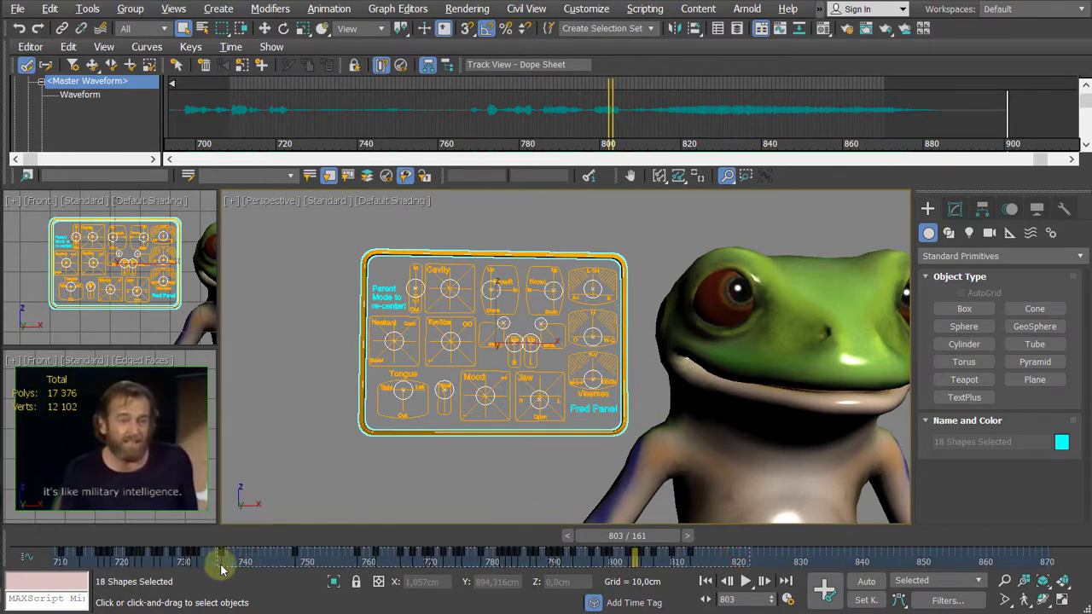
# Step: Select the O viseme control together with the Jaw control to examine their keys, and clear the selection
pyautogui.click(482, 484)
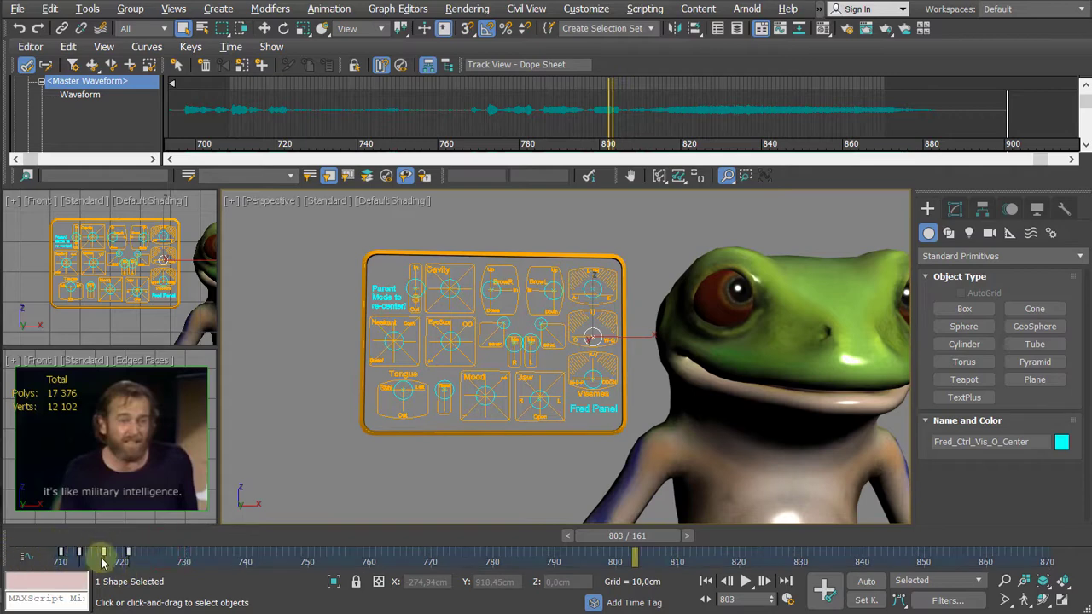
pyautogui.keyDown('ctrl'); pyautogui.click(546, 397); pyautogui.keyUp('ctrl')
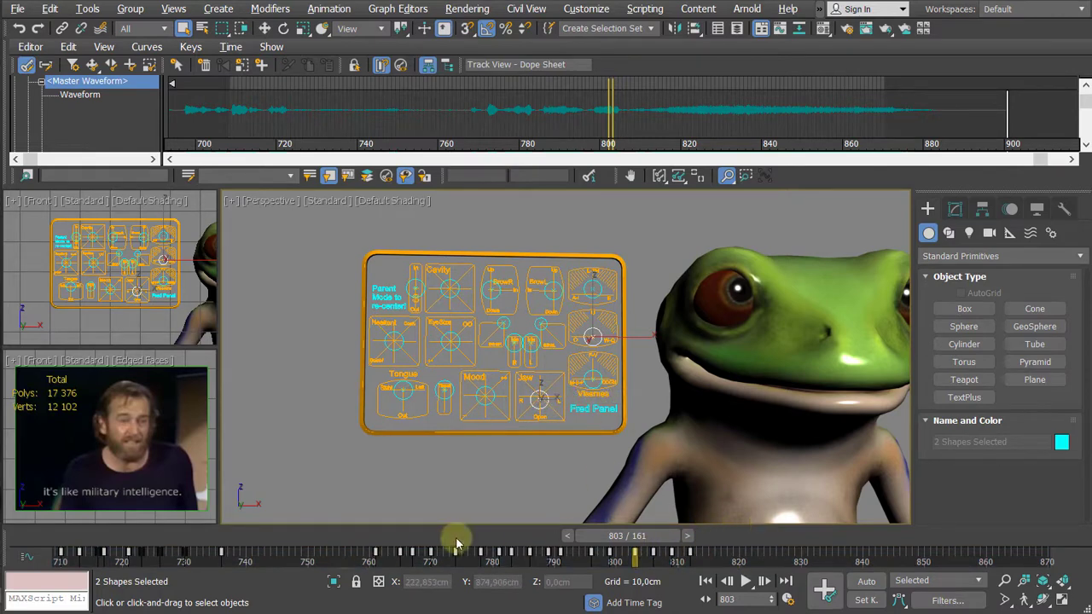
pyautogui.click(452, 480)
pyautogui.moveTo(629, 453); pyautogui.dragTo(509, 441, button='middle')
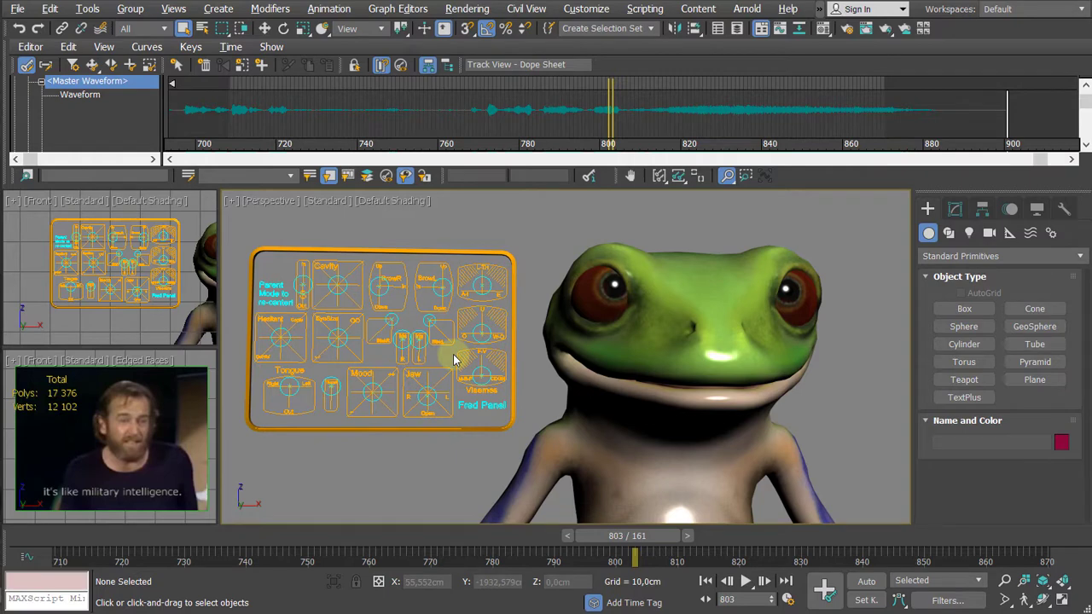
# Step: Move the time slider back to frame 757 and play the lip-sync animation from there, then stop playback
pyautogui.moveTo(625, 536); pyautogui.dragTo(354, 536)
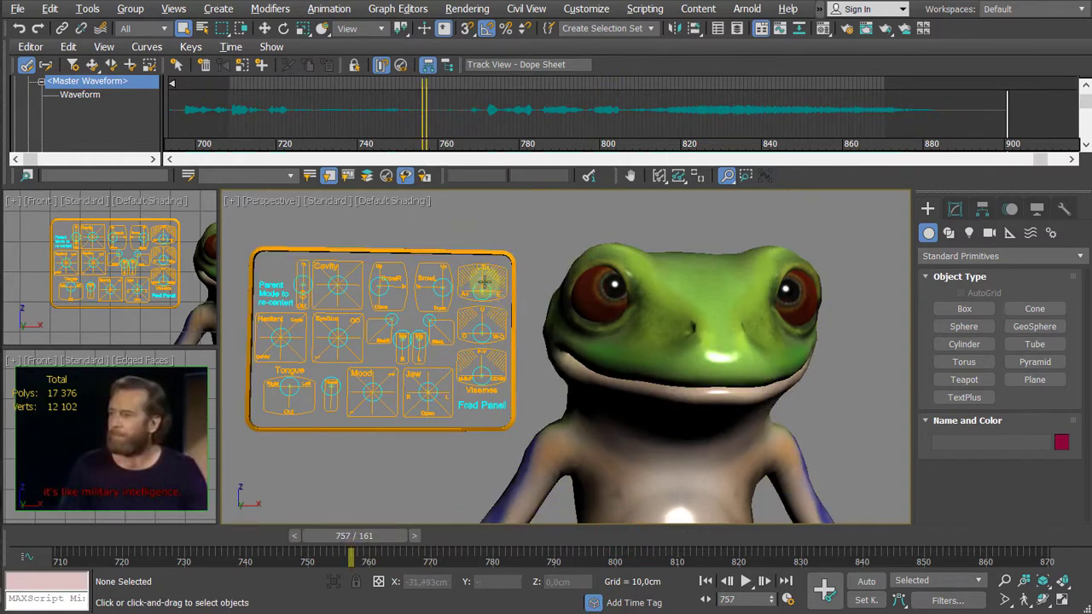
pyautogui.press('/')
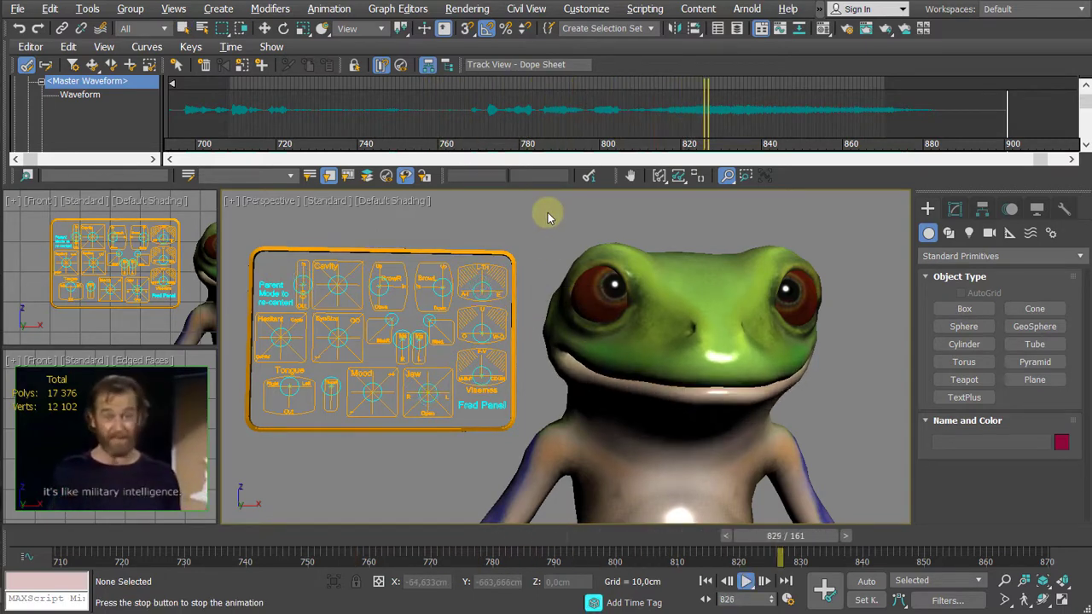
pyautogui.press('/')
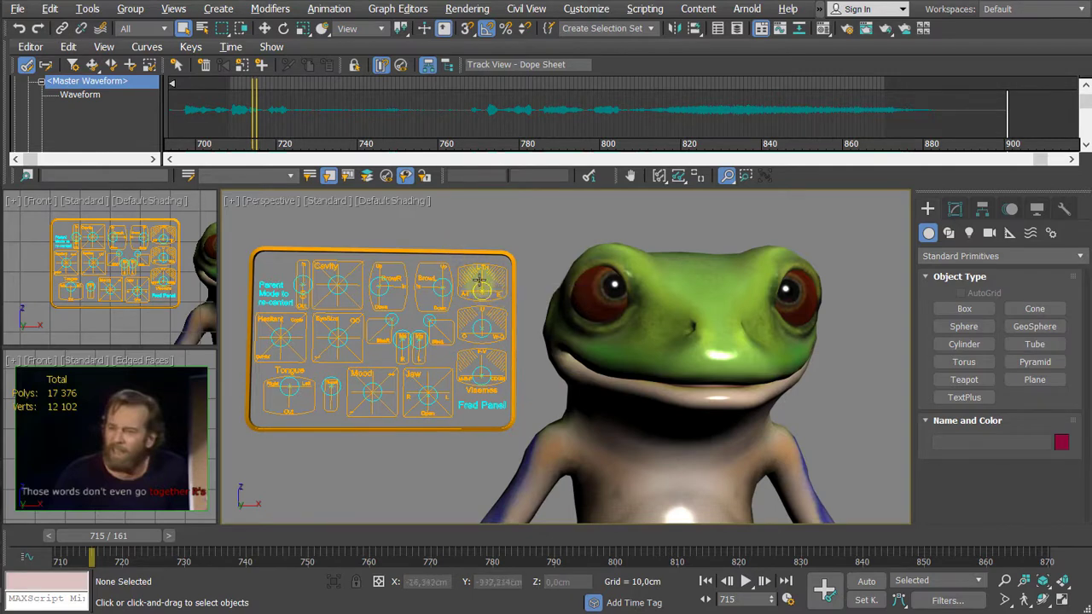
# Step: Step forward frame by frame from frame 715 to 719 to check the mouth against the reference video
pyautogui.click(169, 537)
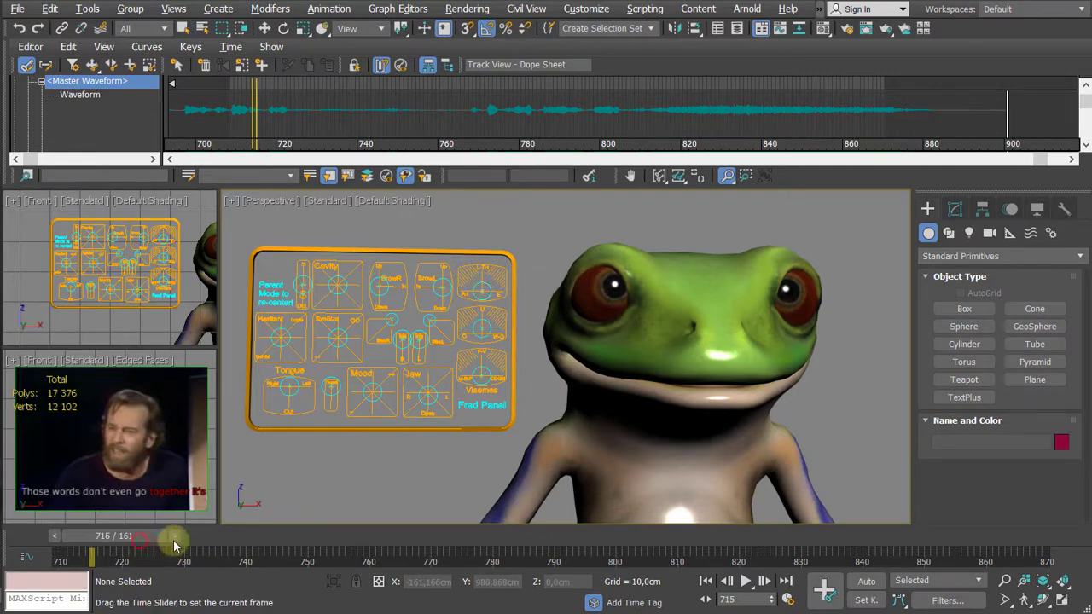
pyautogui.click(175, 536)
pyautogui.click(181, 537)
pyautogui.click(186, 537)
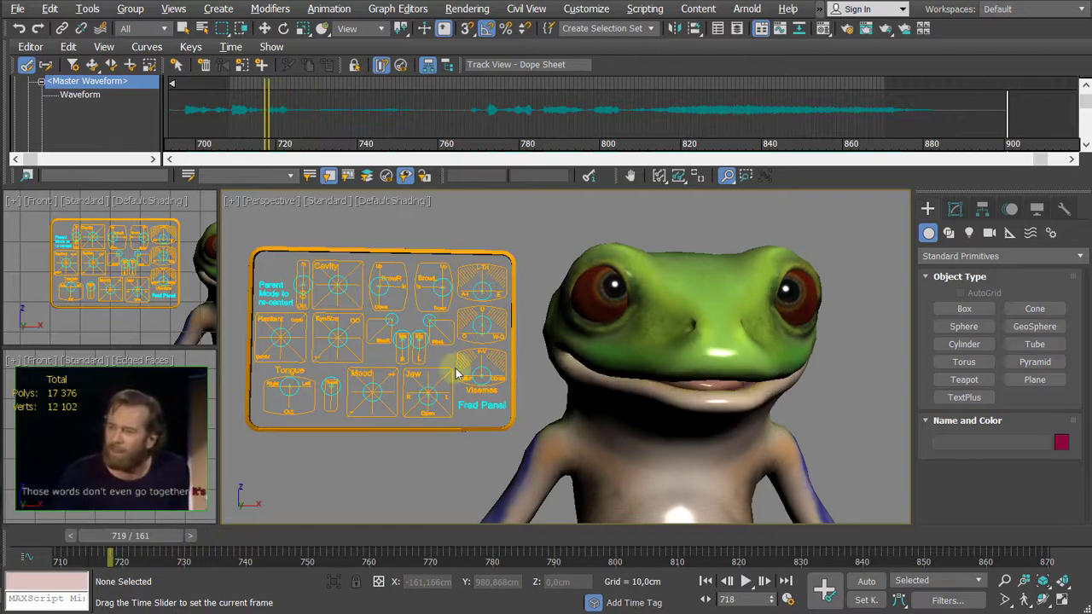
# Step: Select the A-I viseme control and shorten the active time range to end at about frame 778
pyautogui.click(499, 295)
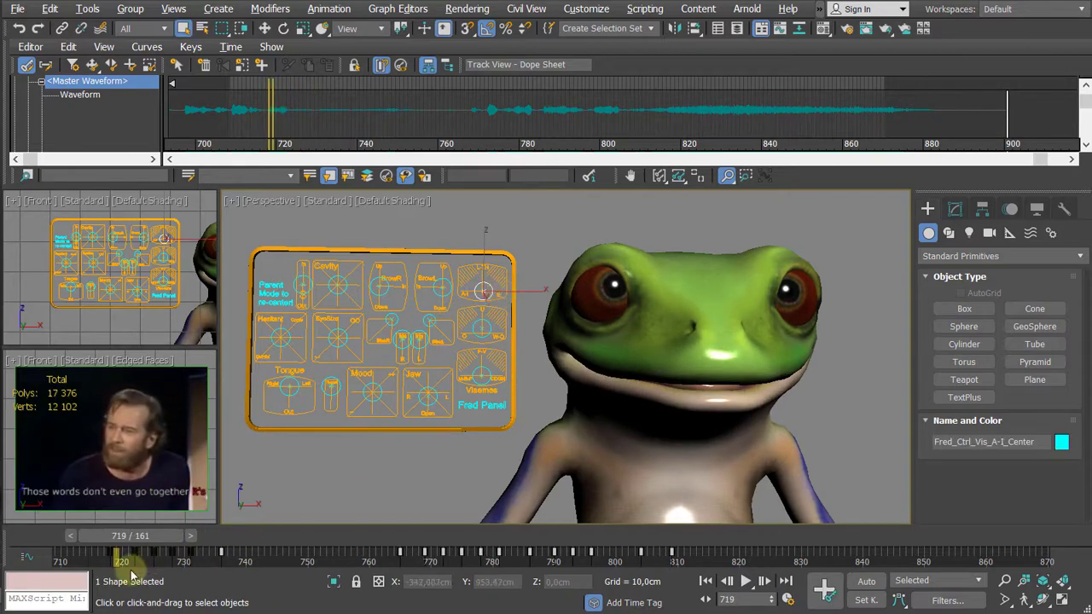
pyautogui.keyDown('ctrl'); pyautogui.keyDown('alt'); pyautogui.moveTo(272, 556); pyautogui.dragTo(211, 535, button='right'); pyautogui.keyUp('alt'); pyautogui.keyUp('ctrl')
pyautogui.click(245, 536)
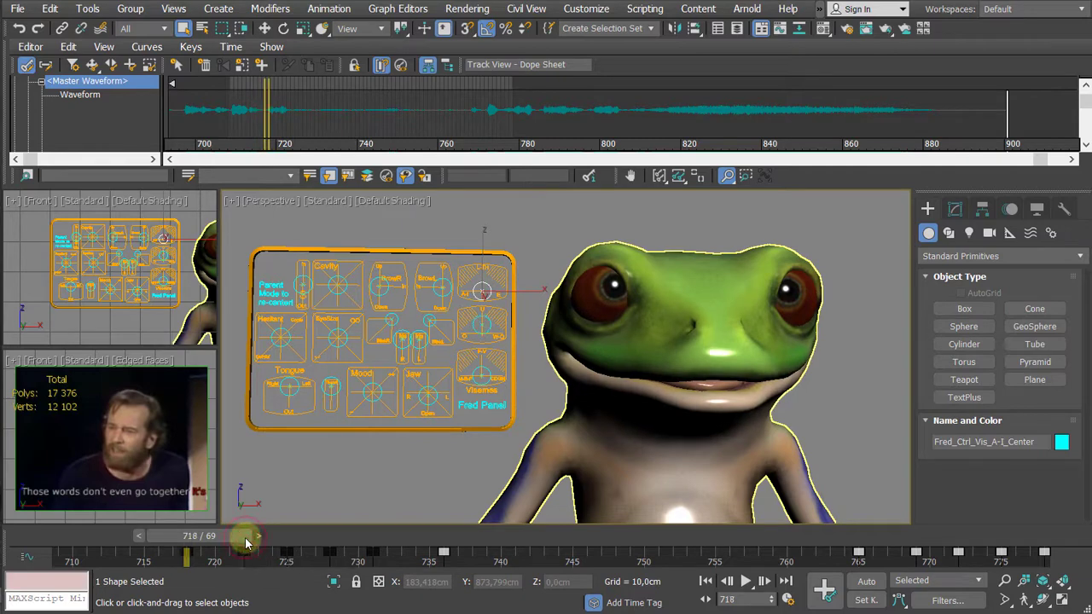
# Step: Scrub the animation between frames 718, 722 and 725 to examine how the A-I viseme opens and closes the mouth
pyautogui.moveTo(245, 542); pyautogui.dragTo(292, 534)
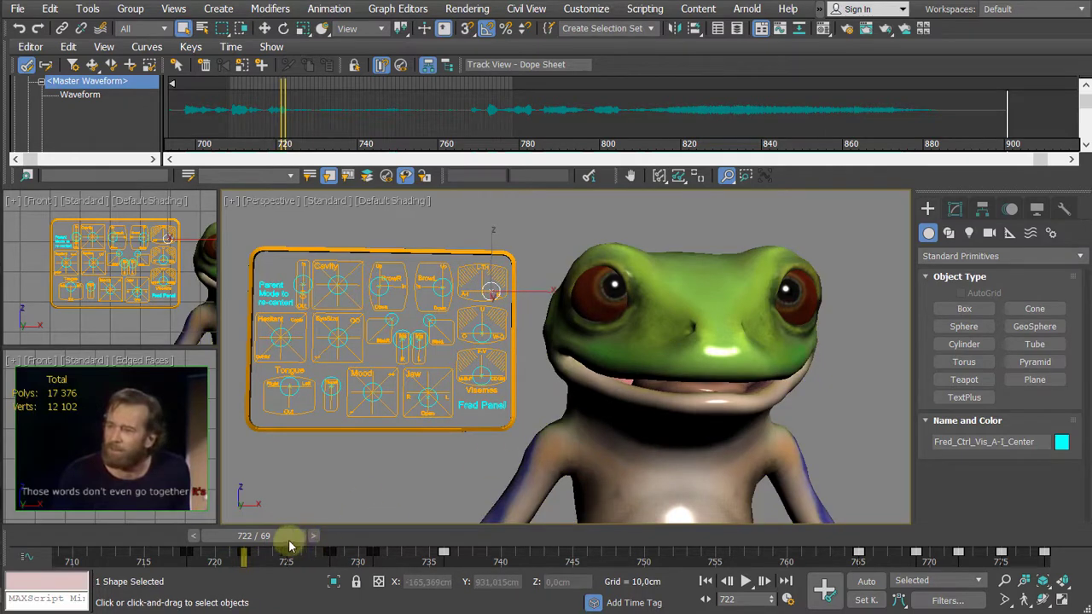
pyautogui.moveTo(288, 538); pyautogui.dragTo(331, 542)
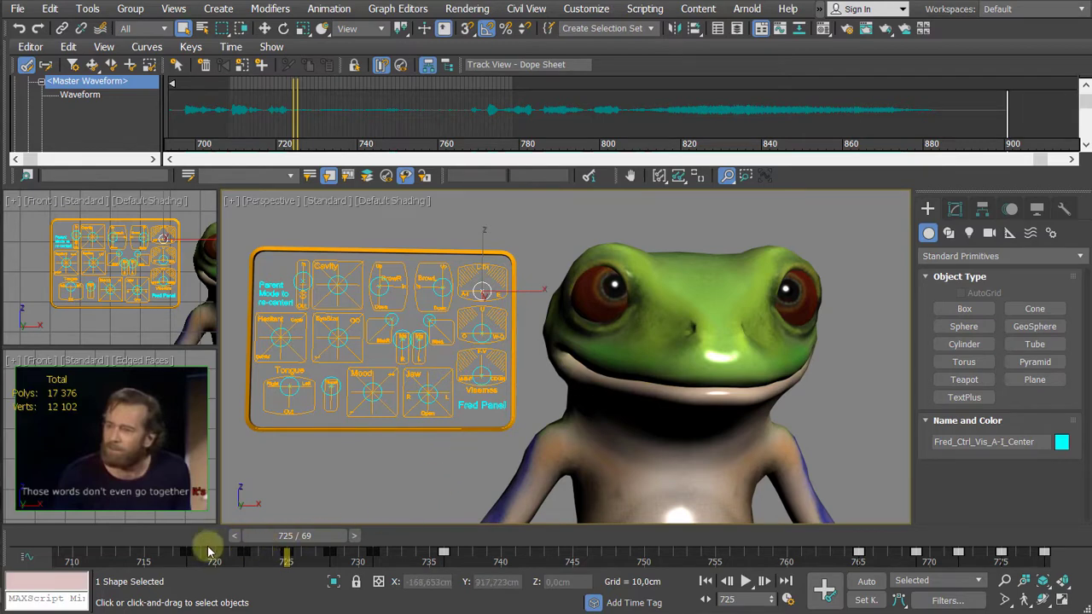
pyautogui.moveTo(250, 534)
pyautogui.mouseDown()
pyautogui.moveTo(224, 538)
pyautogui.moveTo(214, 558)
pyautogui.moveTo(202, 530)
pyautogui.mouseUp()
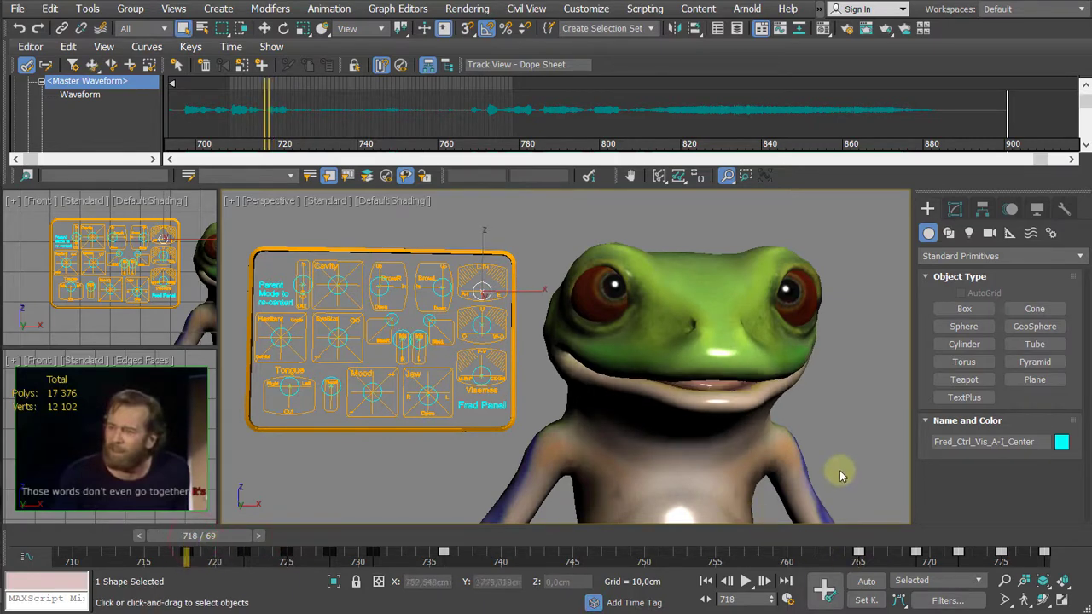
# Step: Turn on Auto Key and set the Move tool's reference coordinate system to Parent for the A-I viseme control
pyautogui.press('n')
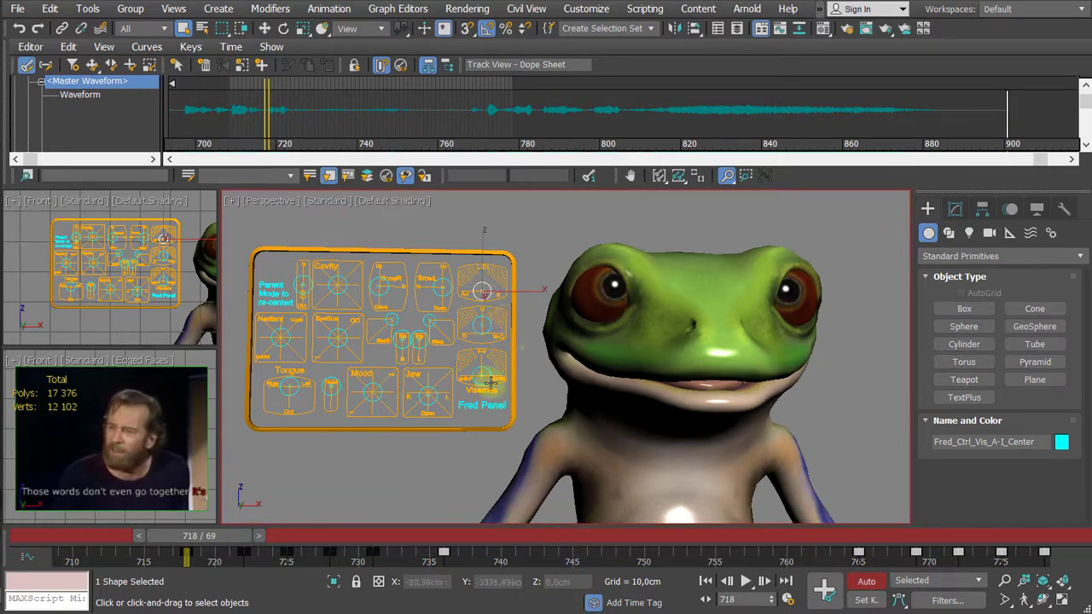
pyautogui.press('w')
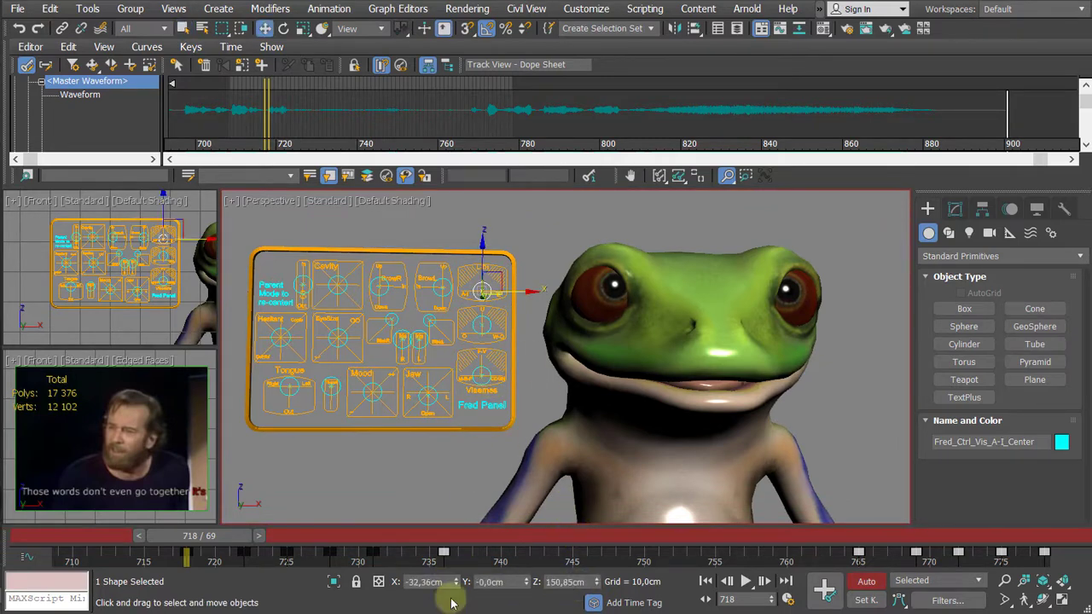
pyautogui.click(365, 29)
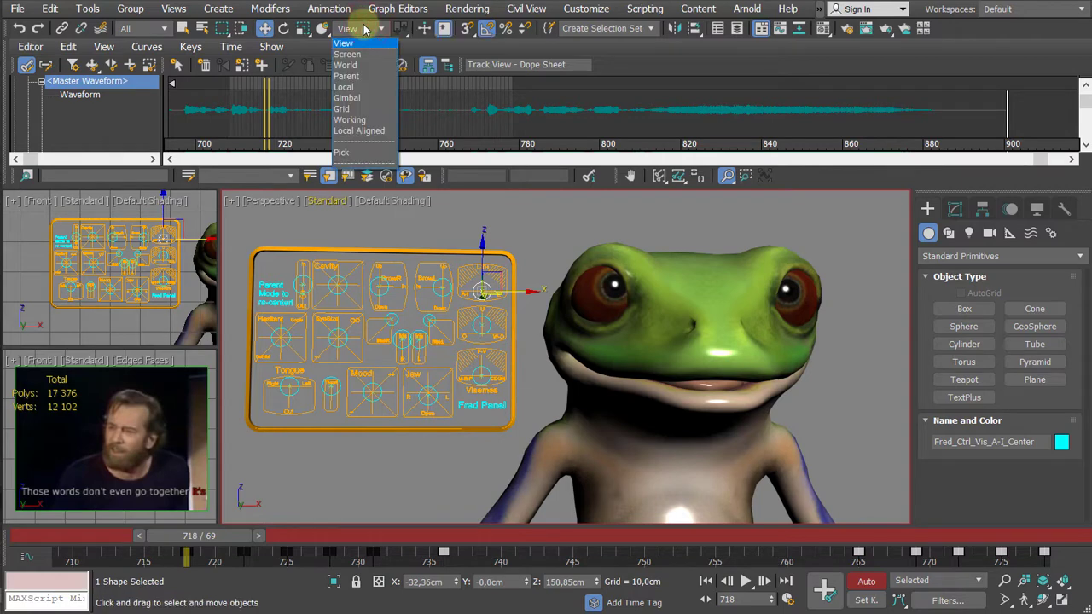
pyautogui.click(346, 76)
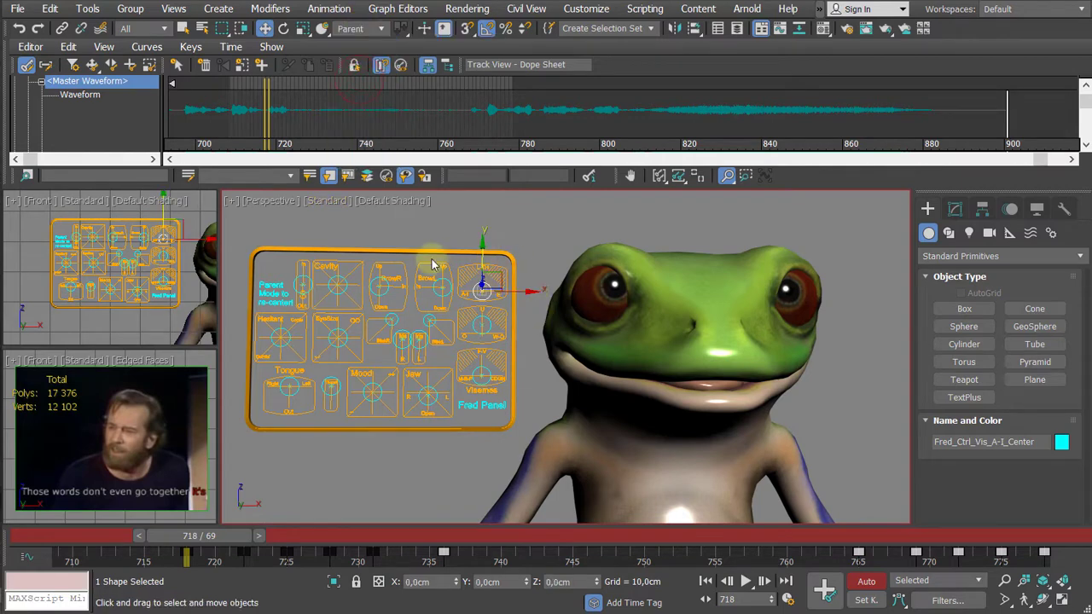
pyautogui.click(825, 588)
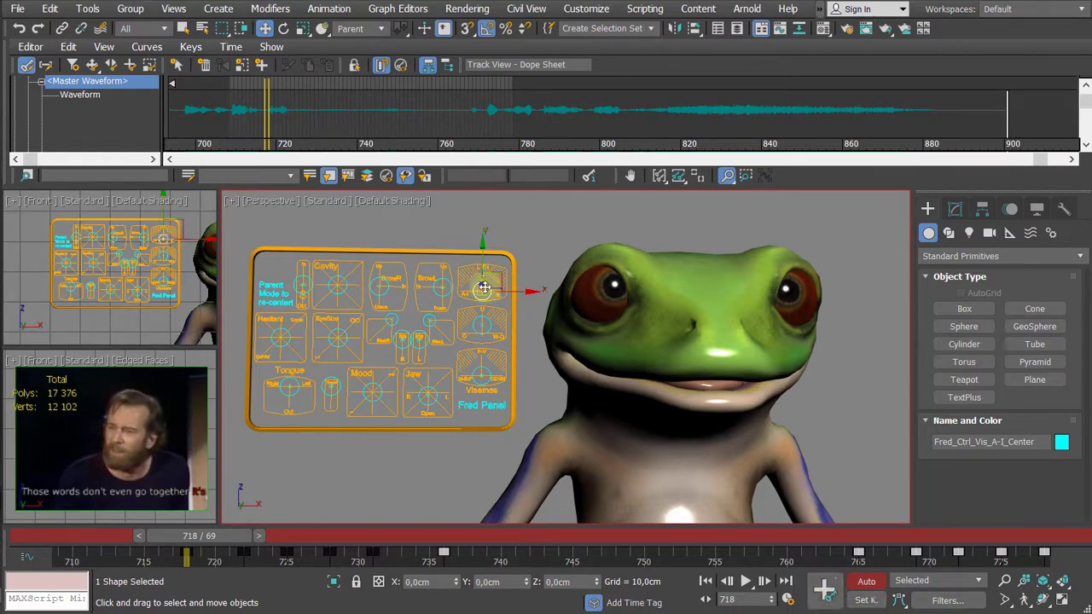
# Step: Copy the A-I viseme control's key from frame 718 to frame 725 and check the mouth at frames 722 and 724
pyautogui.moveTo(222, 543); pyautogui.dragTo(278, 546)
pyautogui.press('w')
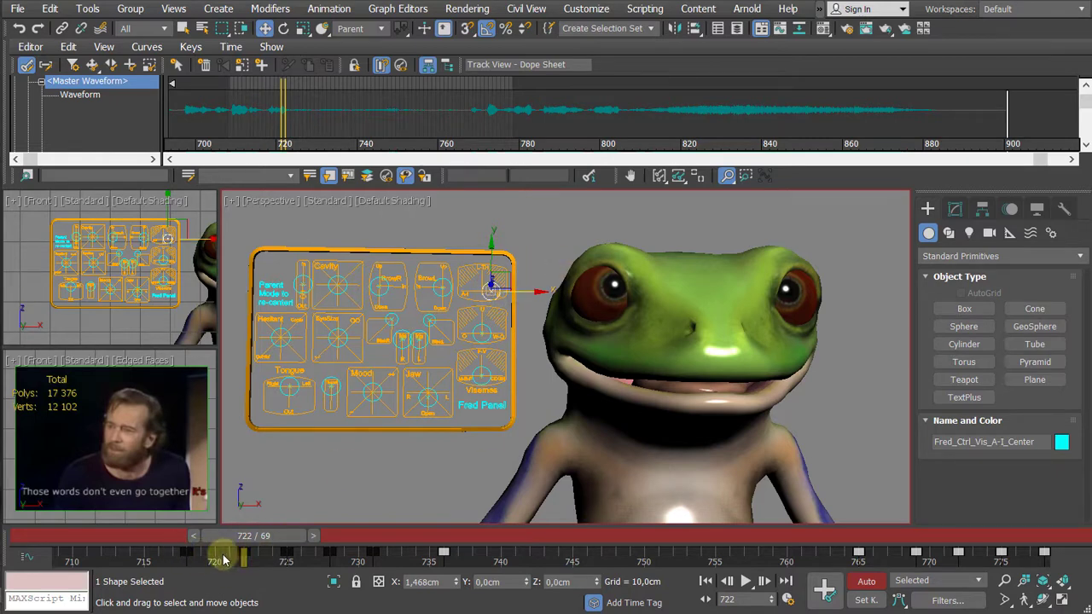
pyautogui.click(162, 555)
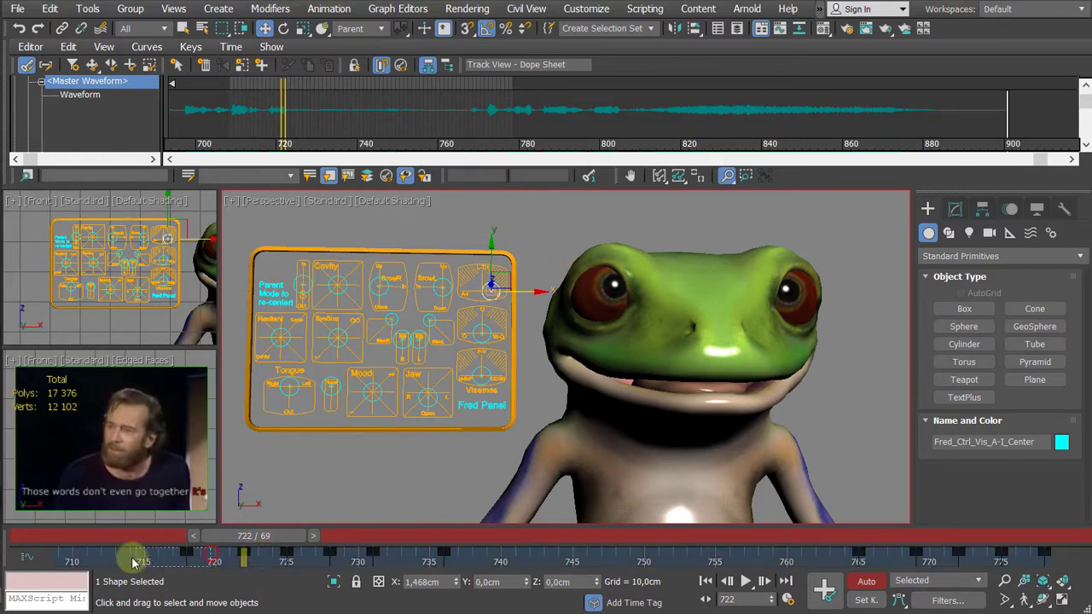
pyautogui.keyDown('shift'); pyautogui.moveTo(188, 552); pyautogui.dragTo(287, 553); pyautogui.keyUp('shift')
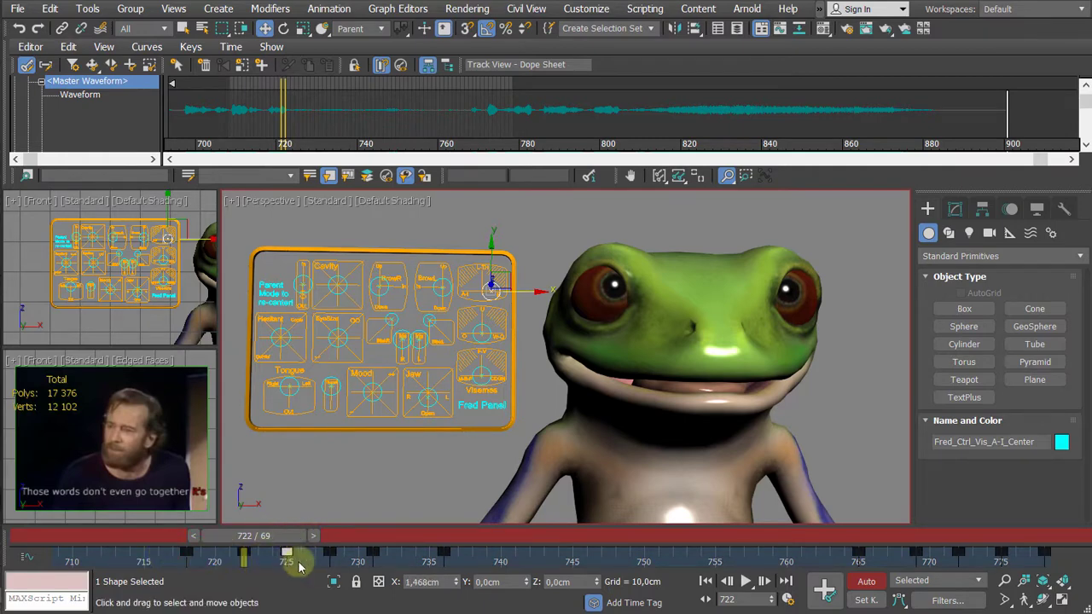
pyautogui.click(288, 557)
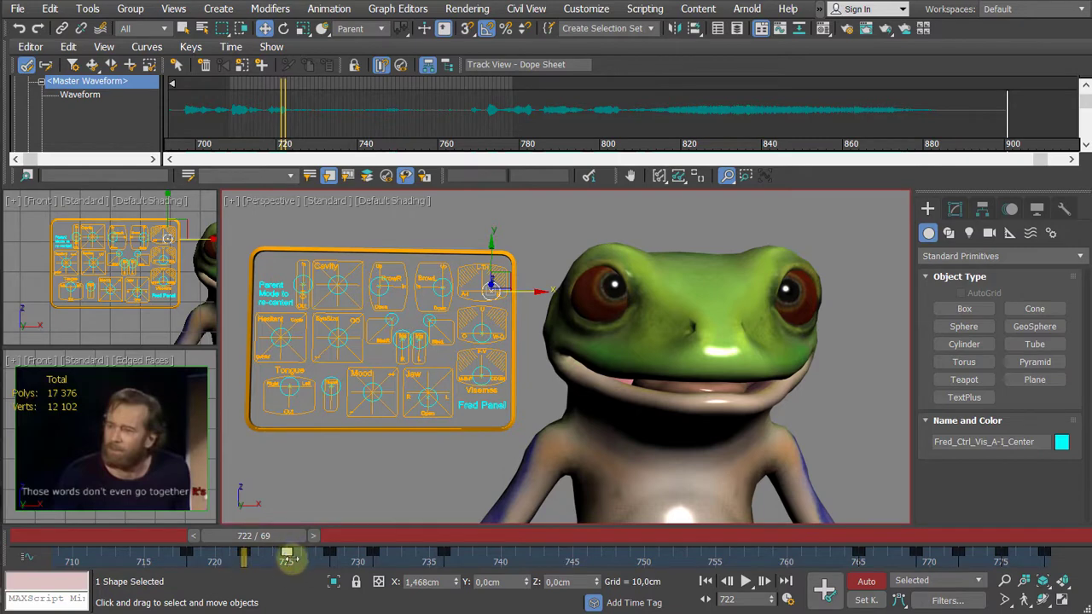
pyautogui.click(313, 536)
pyautogui.click(328, 535)
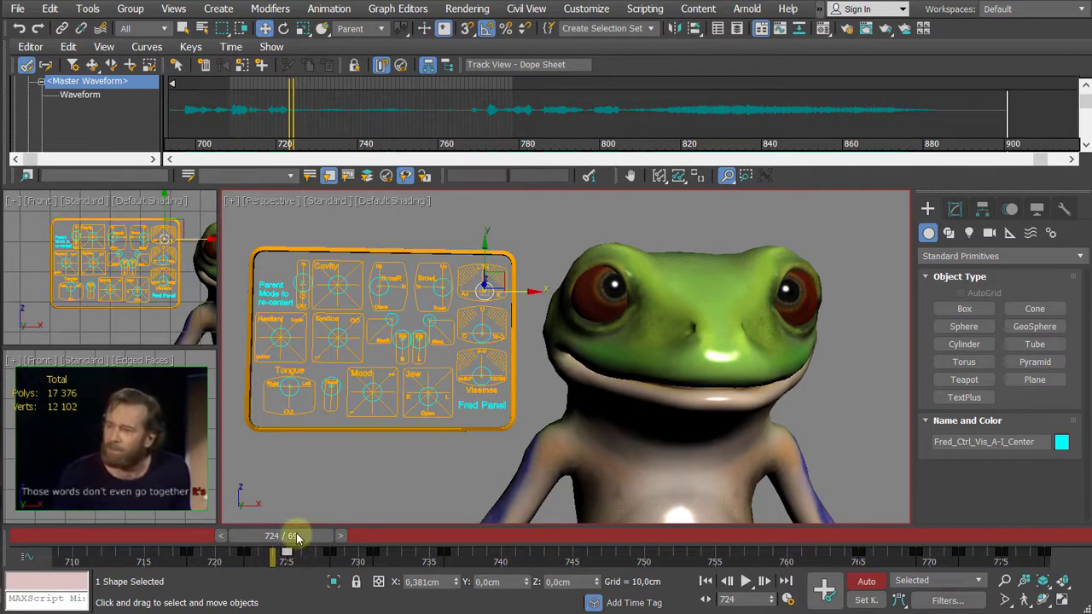
pyautogui.moveTo(298, 536); pyautogui.dragTo(277, 537)
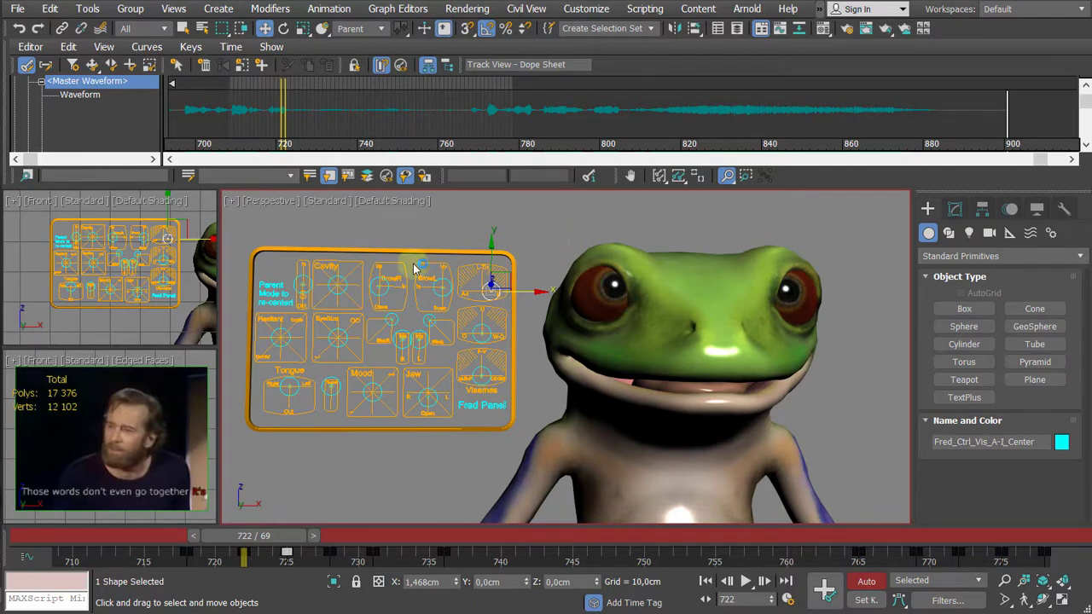
# Step: Clear the selection and start an animation preview with the Standard per-view preset
pyautogui.click(171, 231)
pyautogui.click(325, 224)
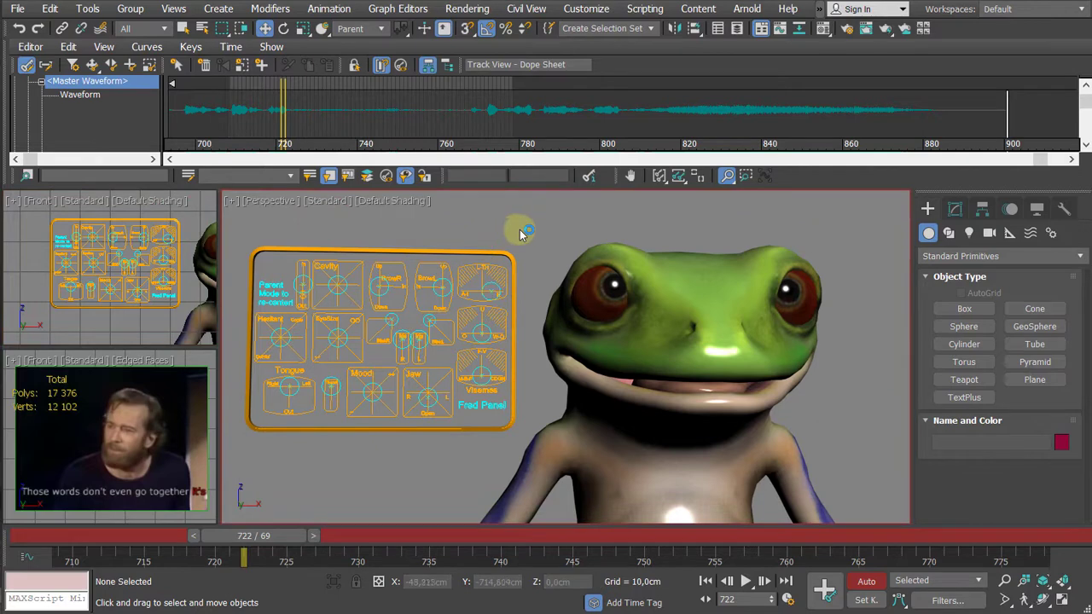
pyautogui.hotkey('shift', 'v')
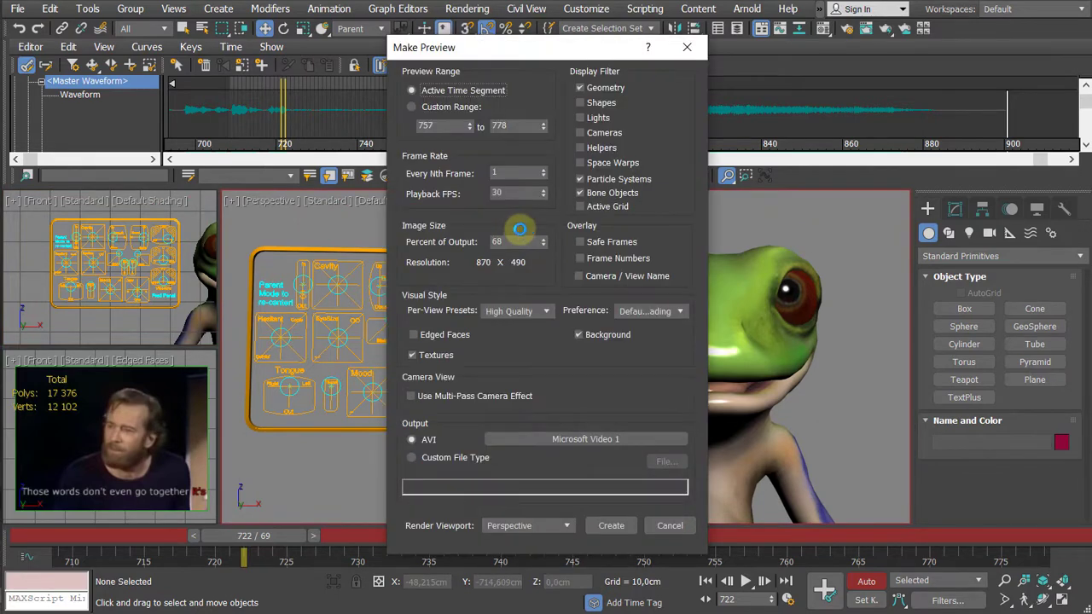
pyautogui.moveTo(564, 53); pyautogui.dragTo(522, 47)
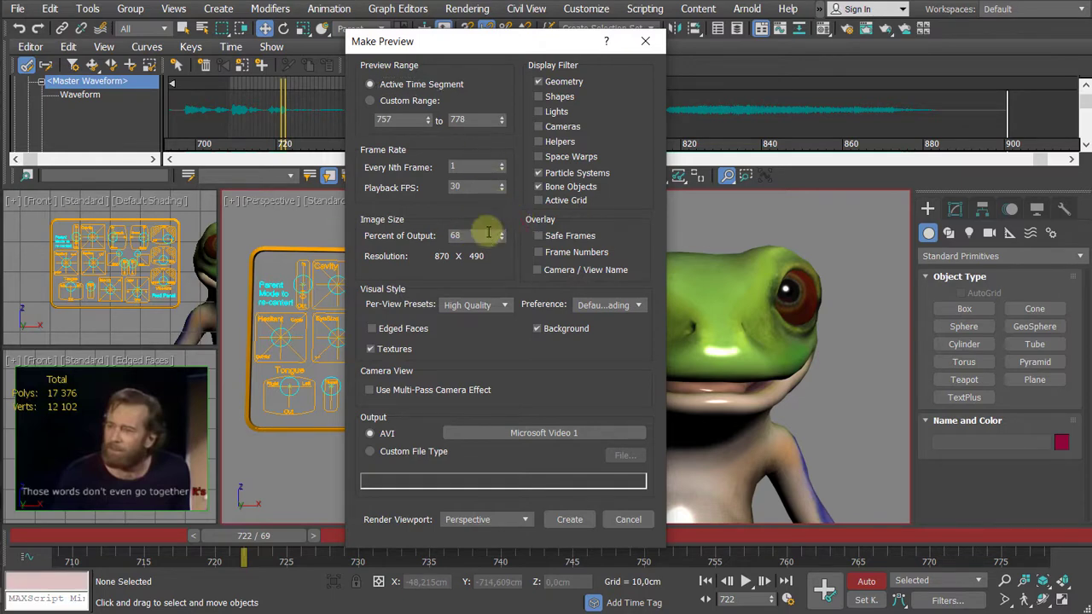
pyautogui.click(472, 305)
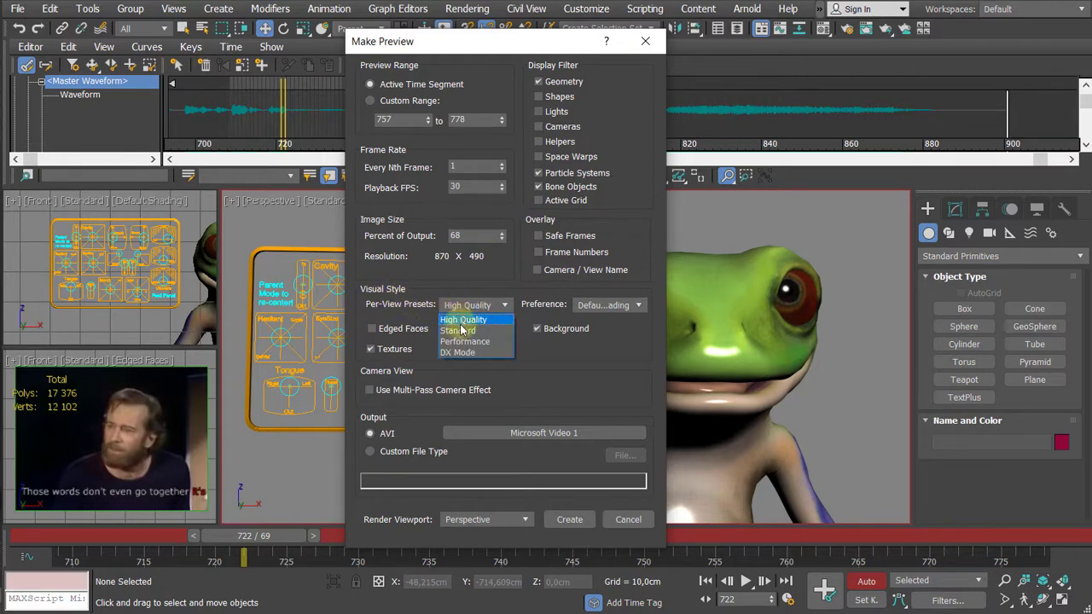
pyautogui.click(461, 331)
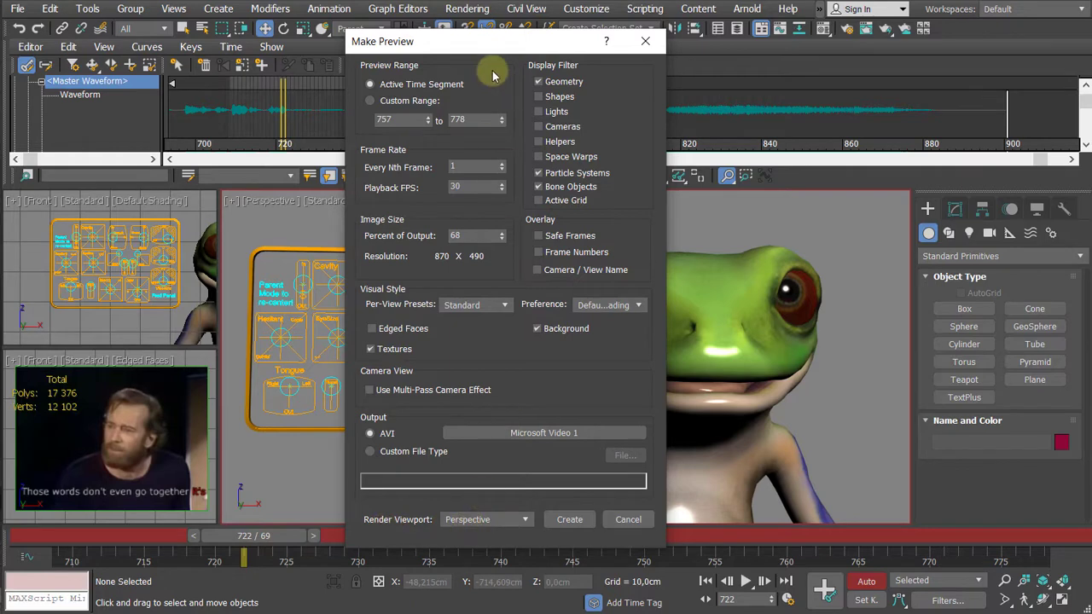
# Step: Switch the preview's render viewport to Front and back to Perspective, with the dialog moved off the frog
pyautogui.moveTo(460, 38); pyautogui.dragTo(220, 52)
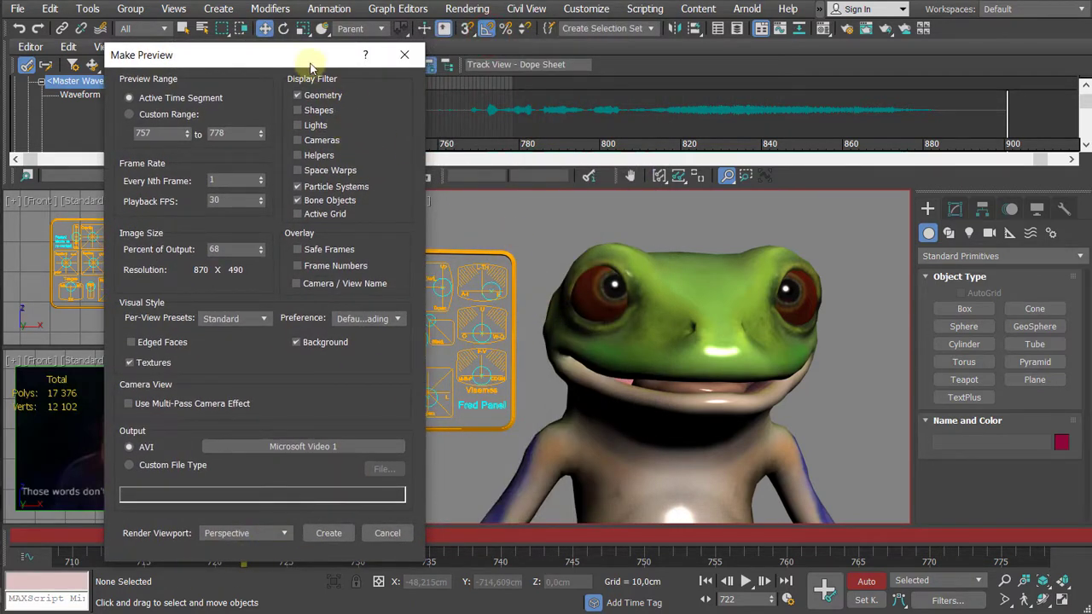
pyautogui.moveTo(312, 67); pyautogui.dragTo(634, 53)
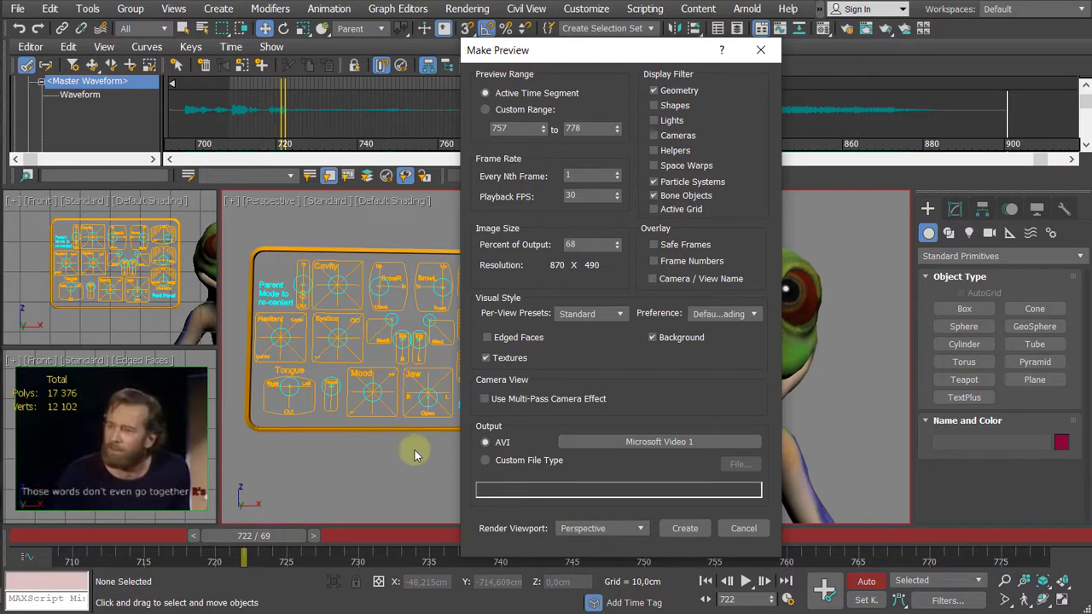
pyautogui.click(600, 530)
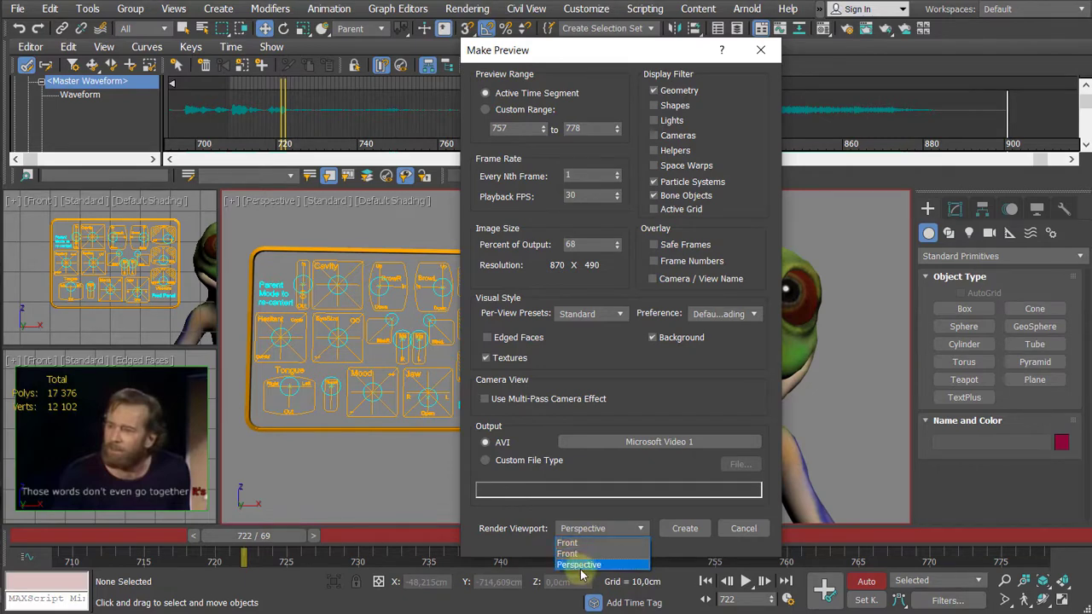
pyautogui.click(573, 543)
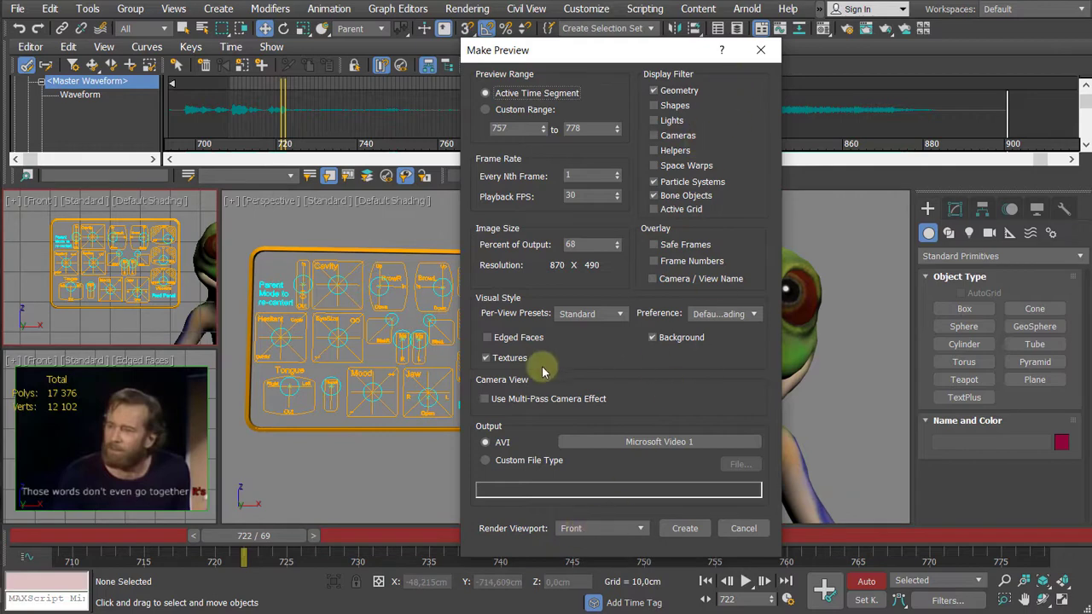
pyautogui.click(641, 533)
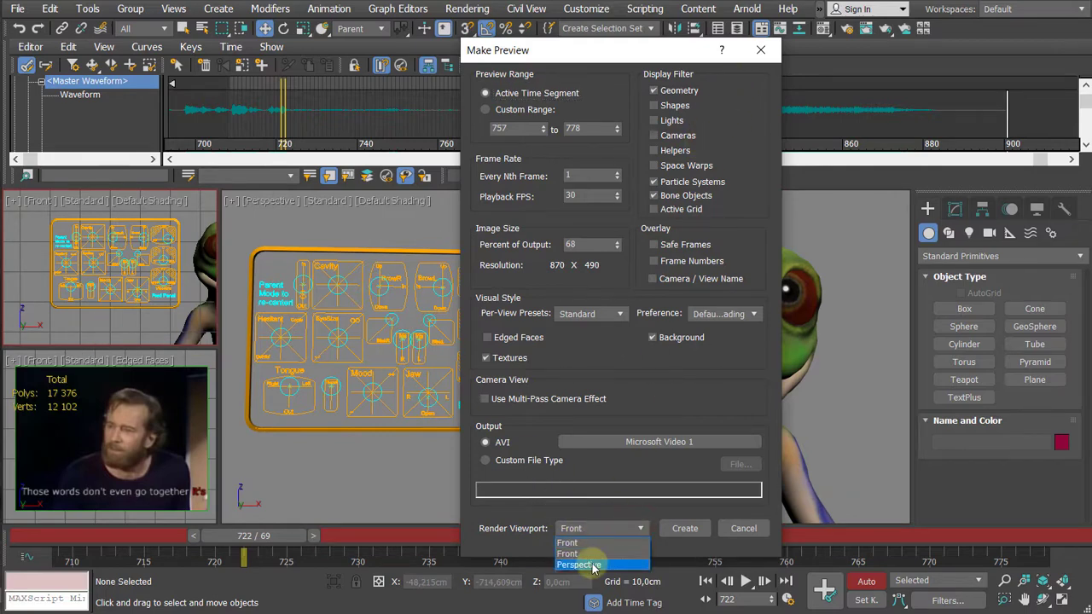
pyautogui.click(602, 551)
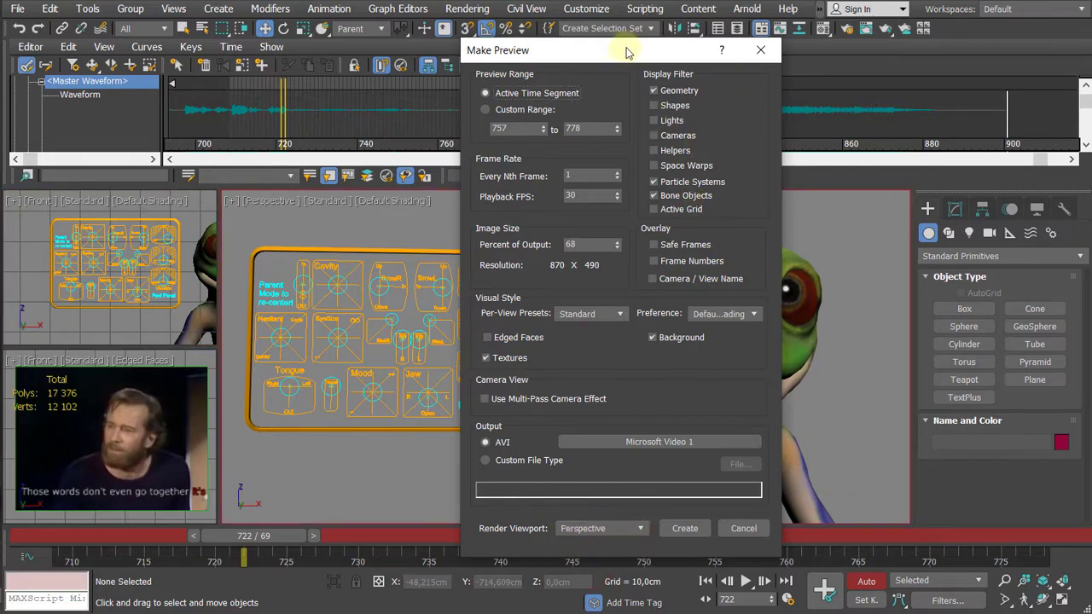
pyautogui.moveTo(626, 51); pyautogui.dragTo(300, 54)
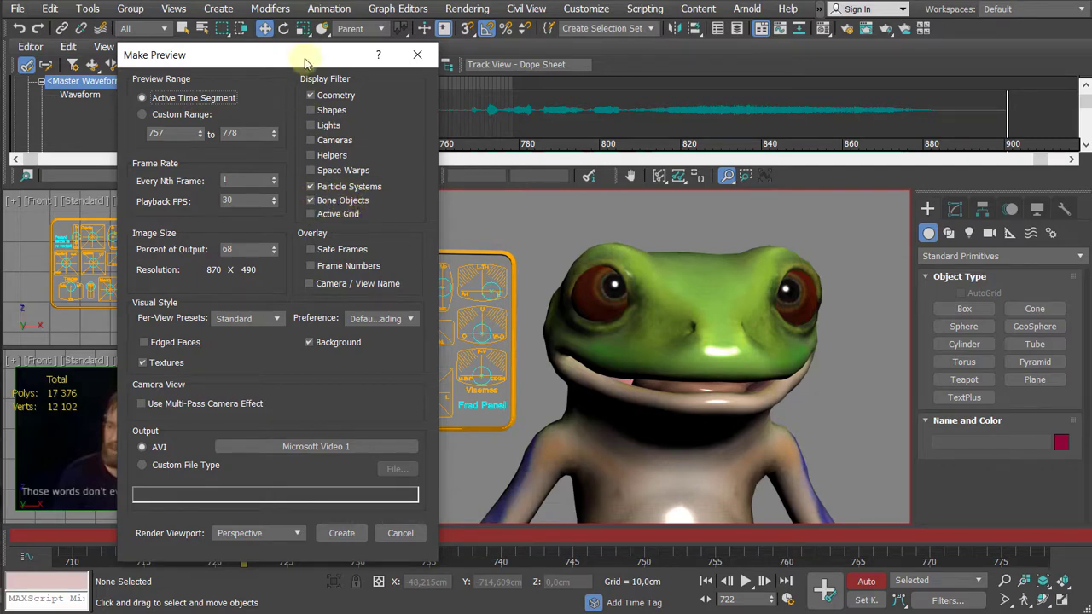
pyautogui.moveTo(305, 63); pyautogui.dragTo(293, 40)
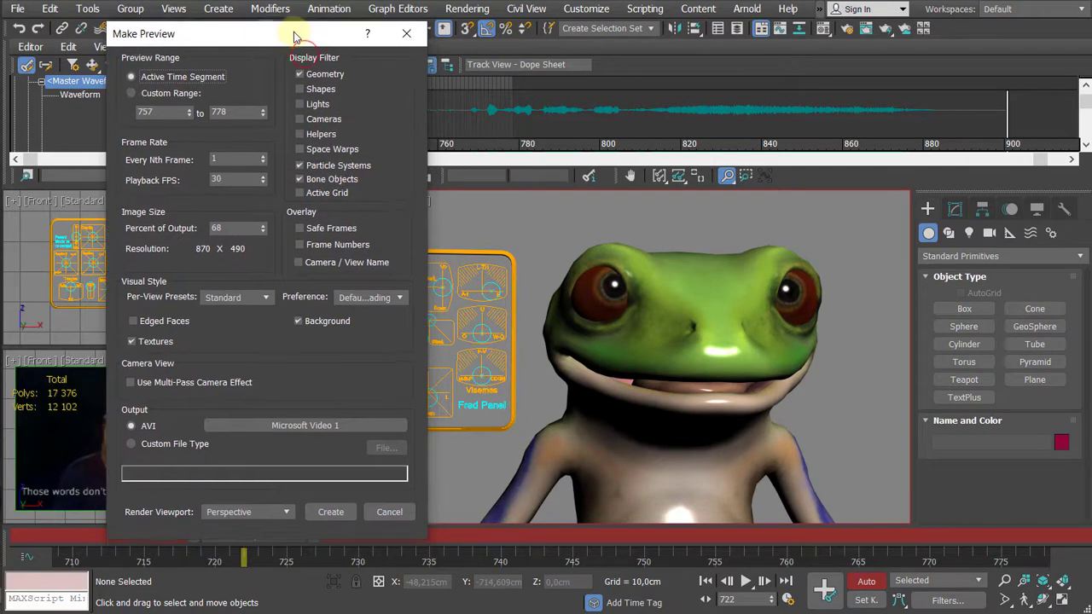
# Step: Create the AVI preview from the Perspective viewport and pause it in an enlarged player window
pyautogui.click(330, 510)
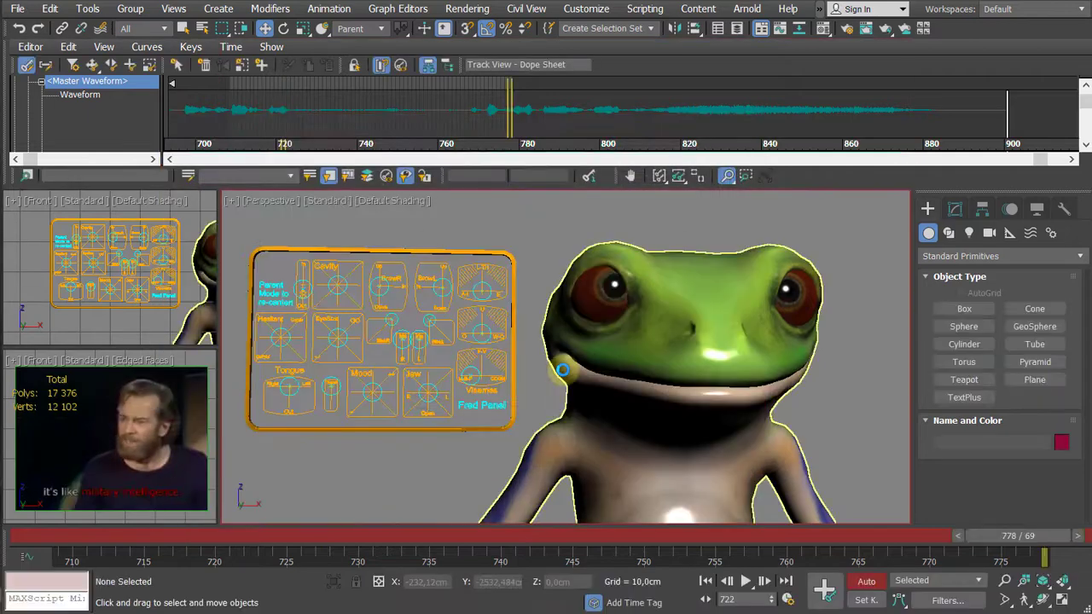
pyautogui.click(631, 325)
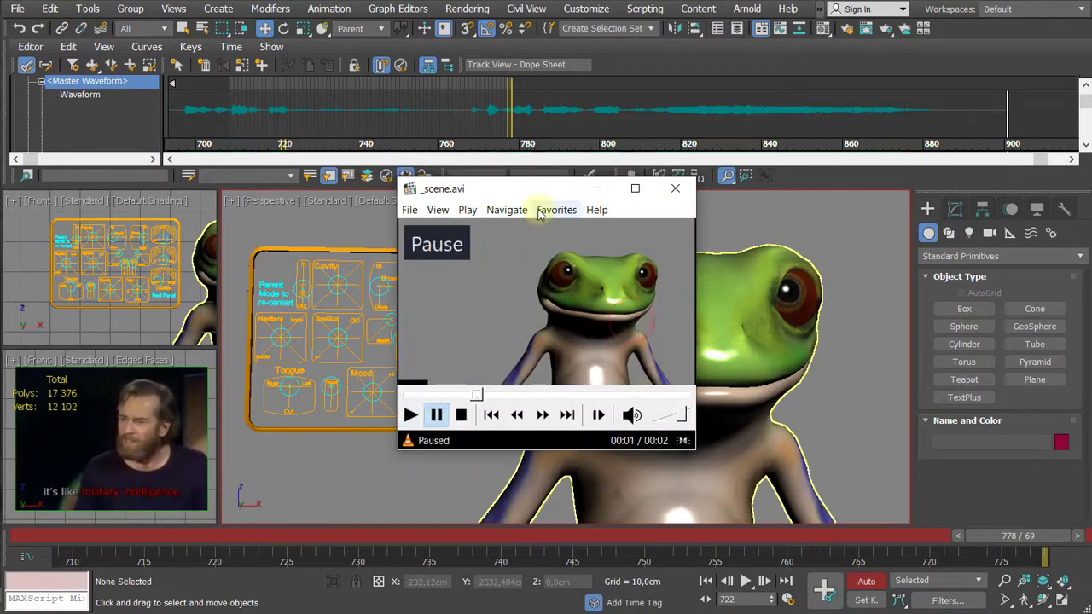
pyautogui.moveTo(541, 191); pyautogui.dragTo(462, 165)
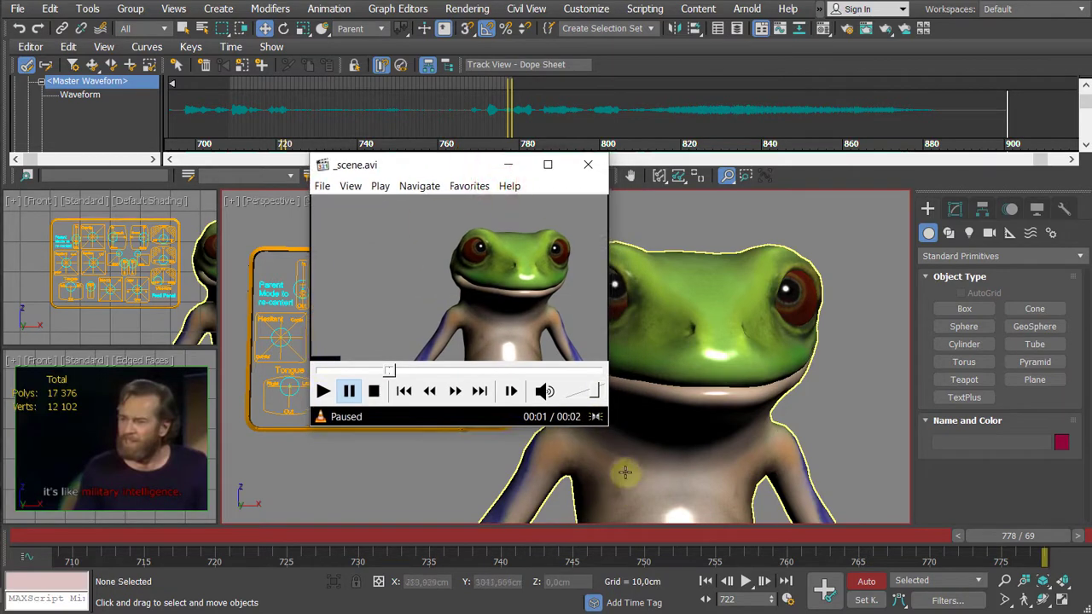
pyautogui.moveTo(610, 429); pyautogui.dragTo(715, 481)
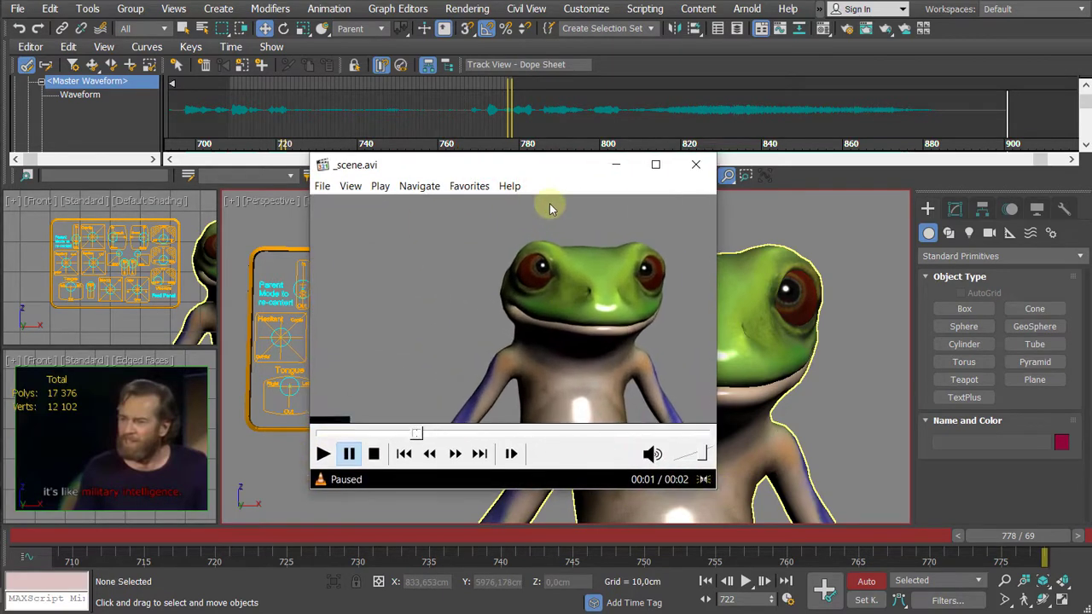
pyautogui.moveTo(553, 166); pyautogui.dragTo(507, 146)
pyautogui.moveTo(507, 147); pyautogui.dragTo(508, 146)
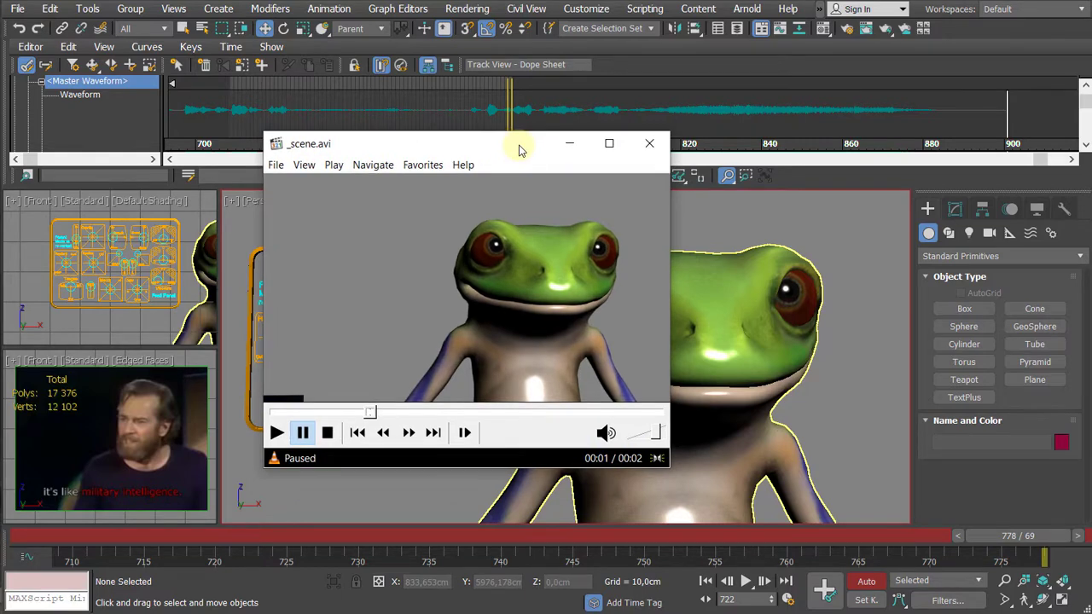
# Step: Play the preview from its beginning at 0.50x speed to review the lip sync, and jump back to the start
pyautogui.click(276, 412)
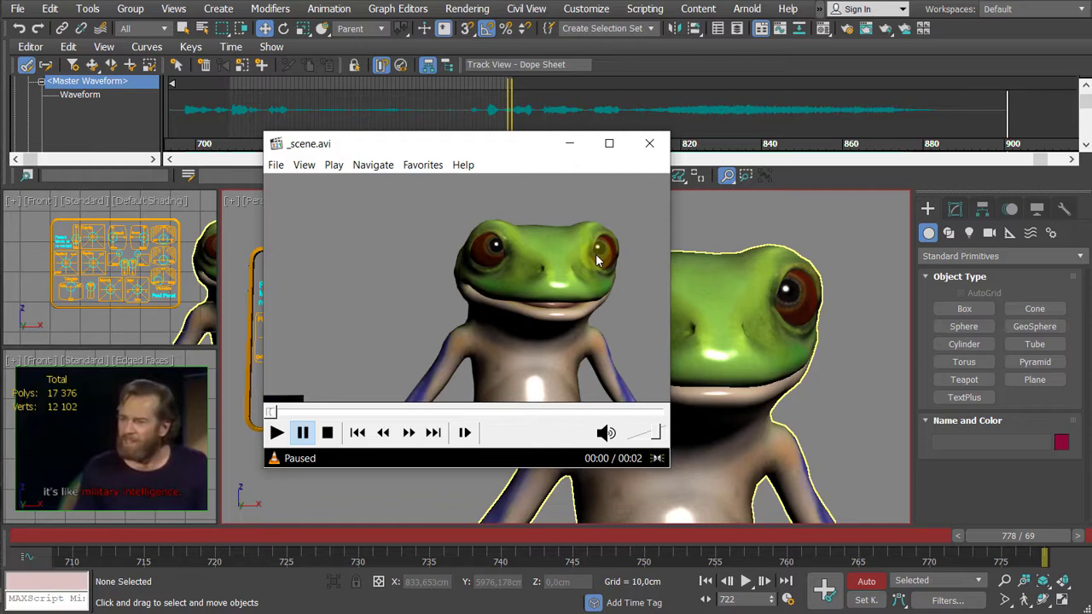
pyautogui.hotkey('ctrl', 'Down')
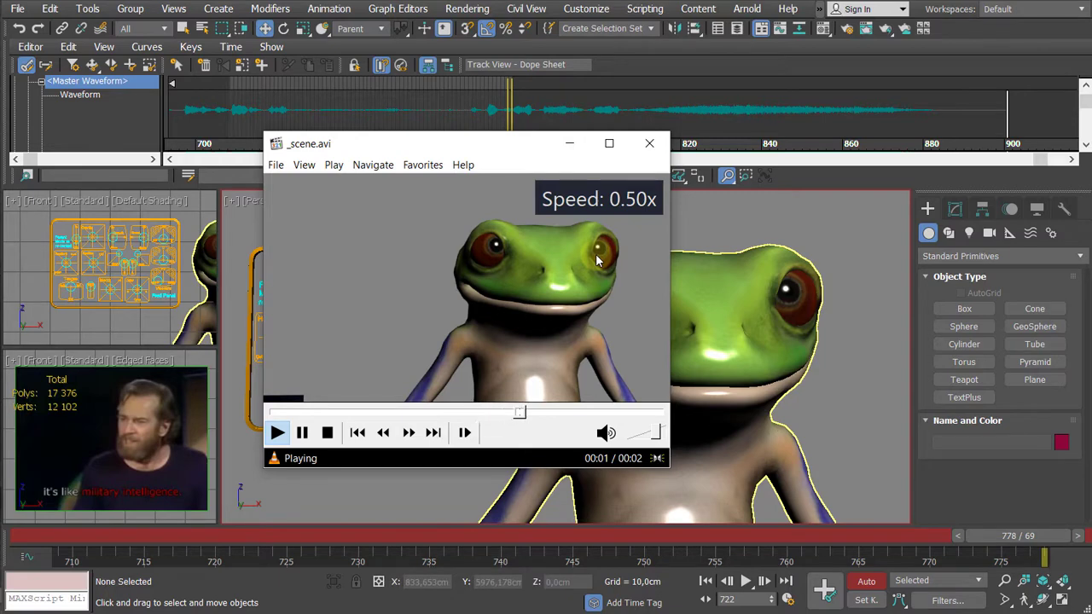
pyautogui.press('Left')
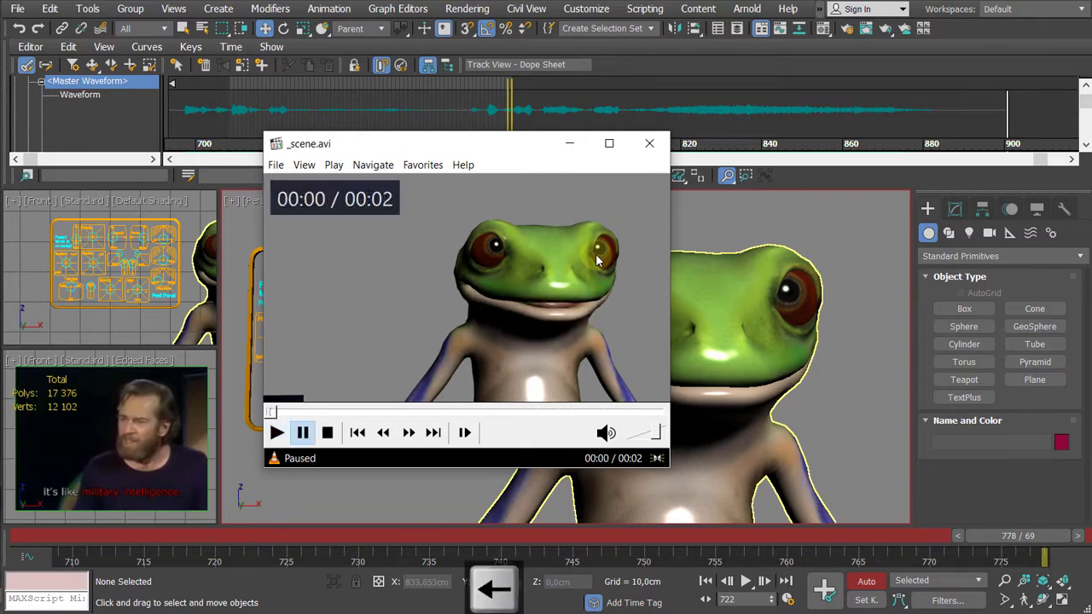
# Step: Resume the preview playback briefly, pause it, and close the player window
pyautogui.click(597, 260)
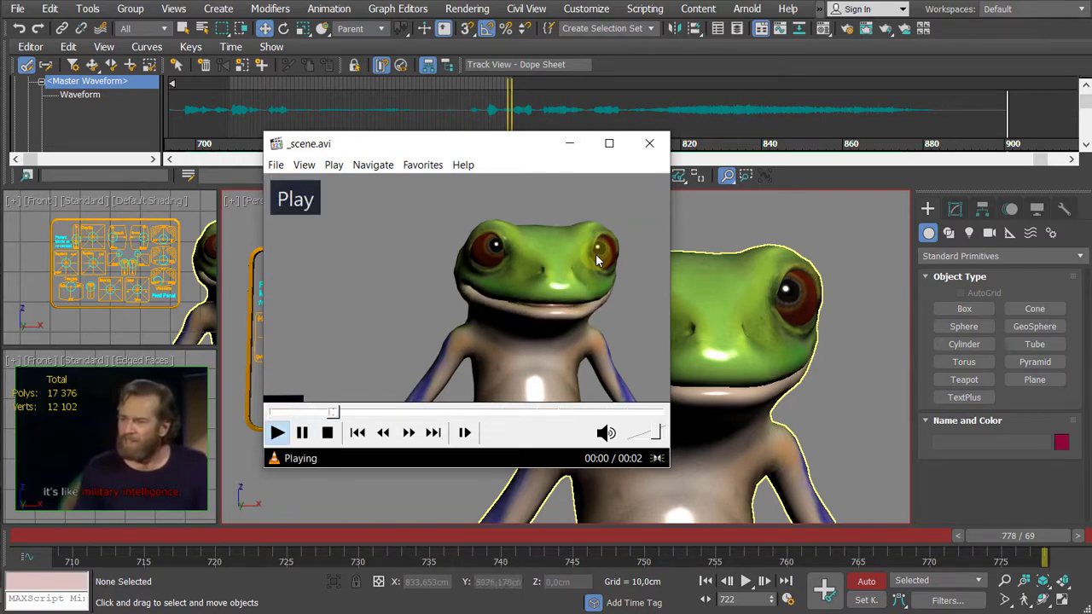
pyautogui.click(597, 260)
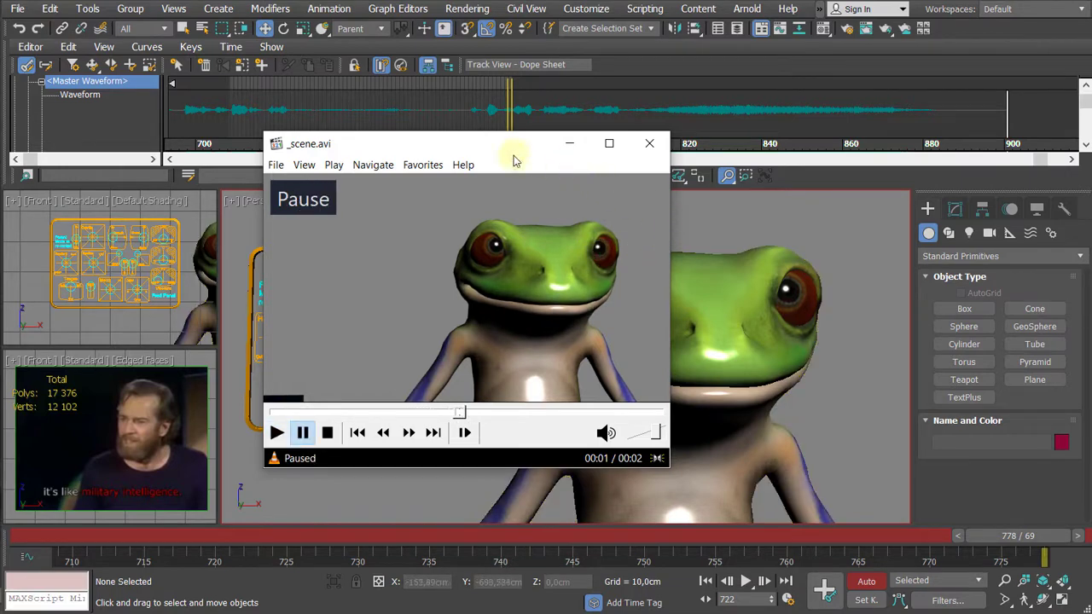
pyautogui.click(650, 148)
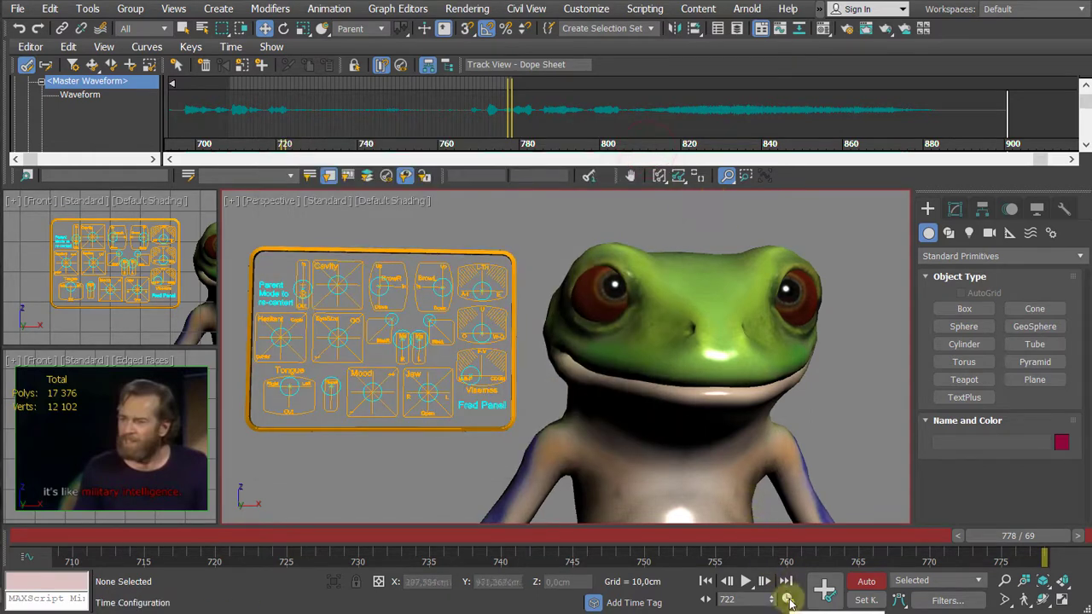
# Step: View the Time Configuration settings and close them without changes
pyautogui.click(788, 601)
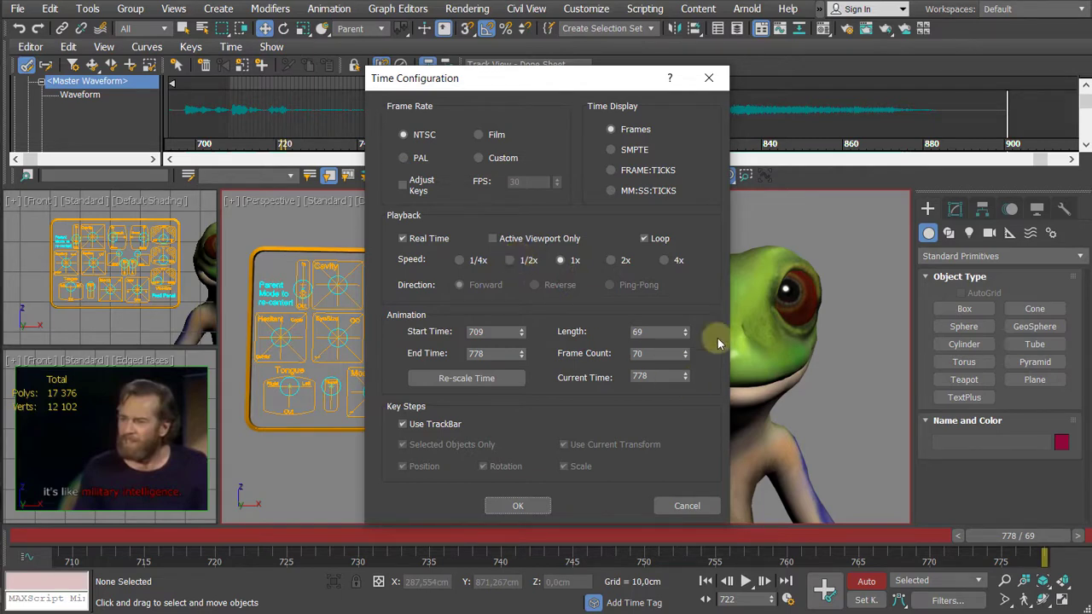
pyautogui.click(708, 77)
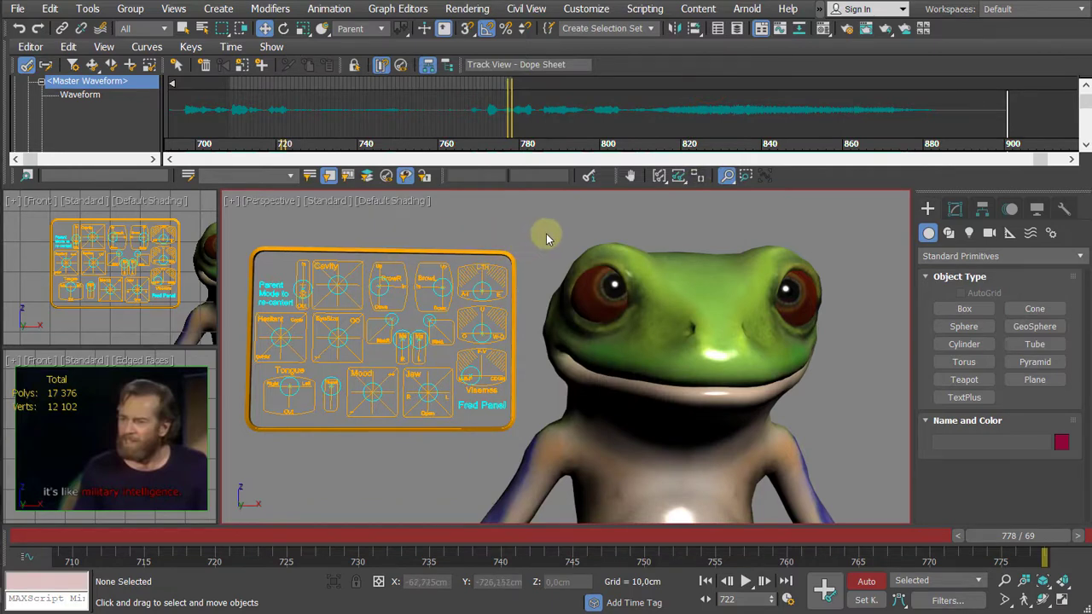
pyautogui.hotkey('shift', 'v')
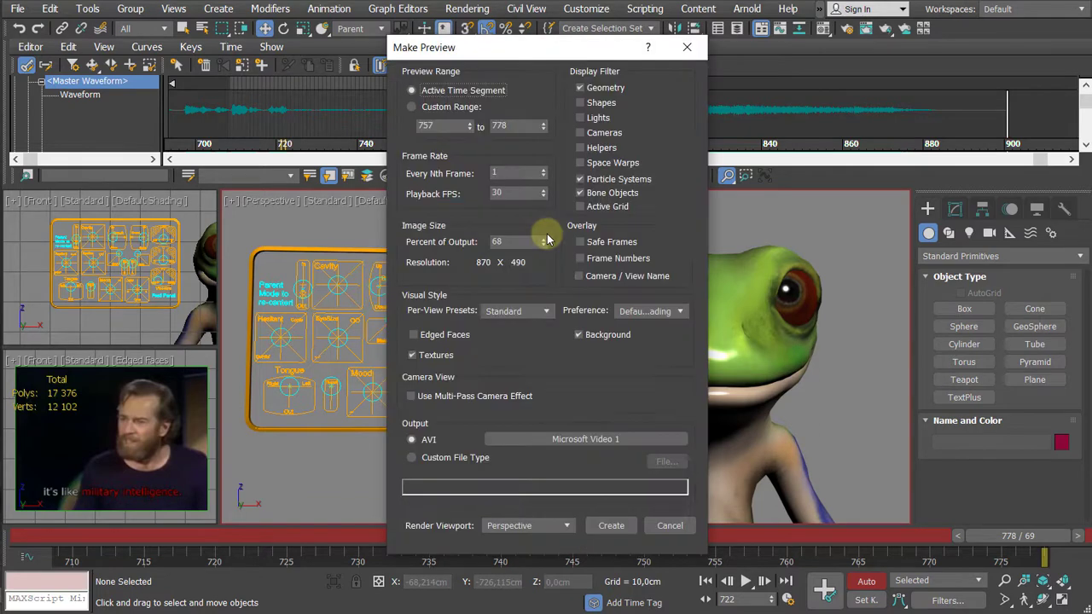
pyautogui.press('Return')
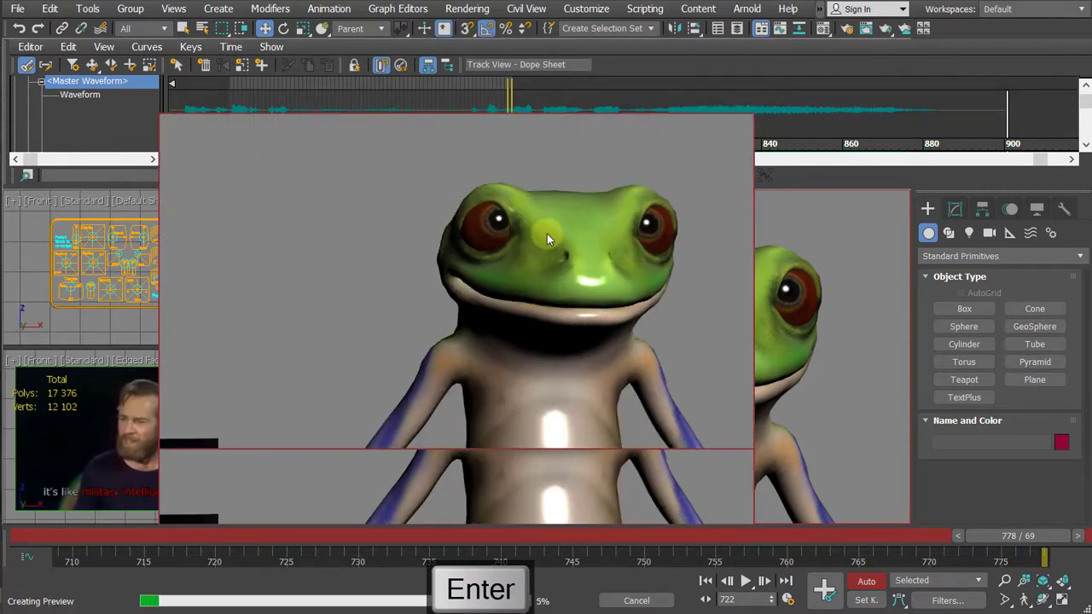
pyautogui.click(655, 602)
pyautogui.click(542, 328)
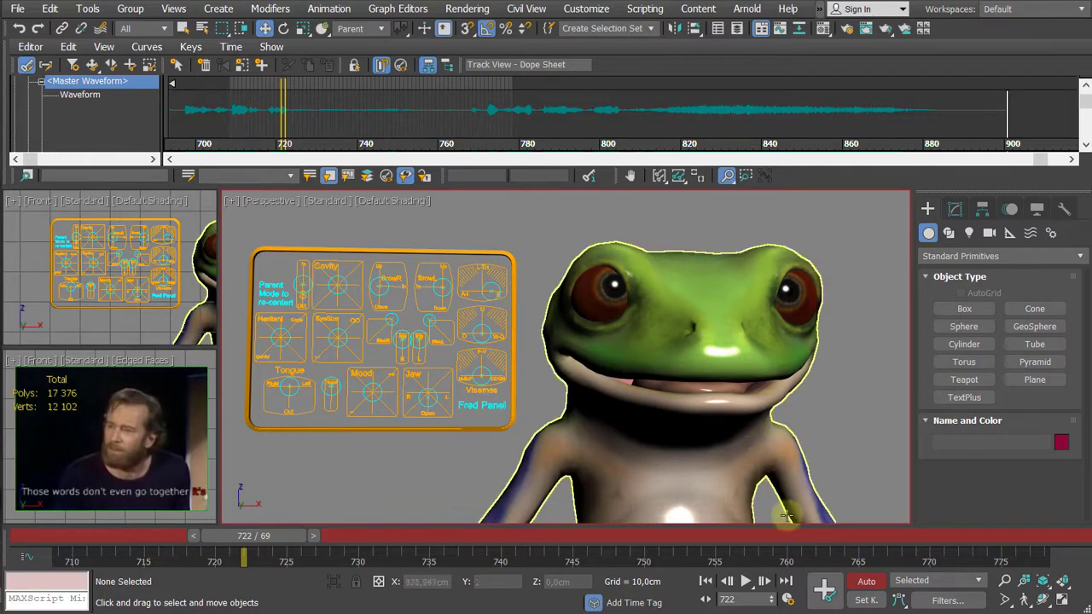
# Step: Set the animation range in the Time Configuration to start at frame 0 and end at frame 100
pyautogui.click(788, 600)
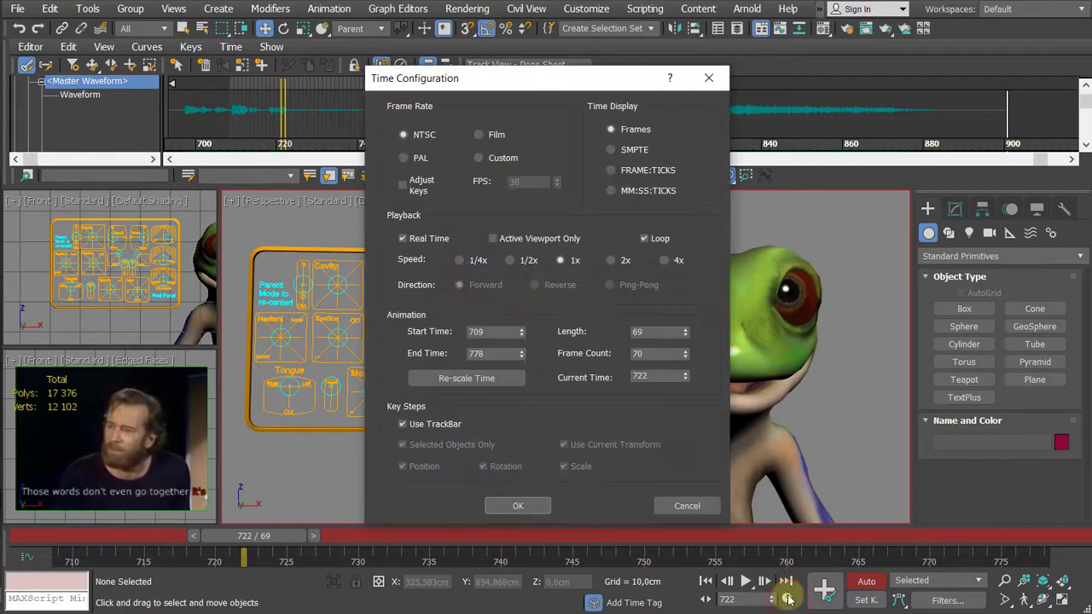
pyautogui.moveTo(582, 87); pyautogui.dragTo(531, 72)
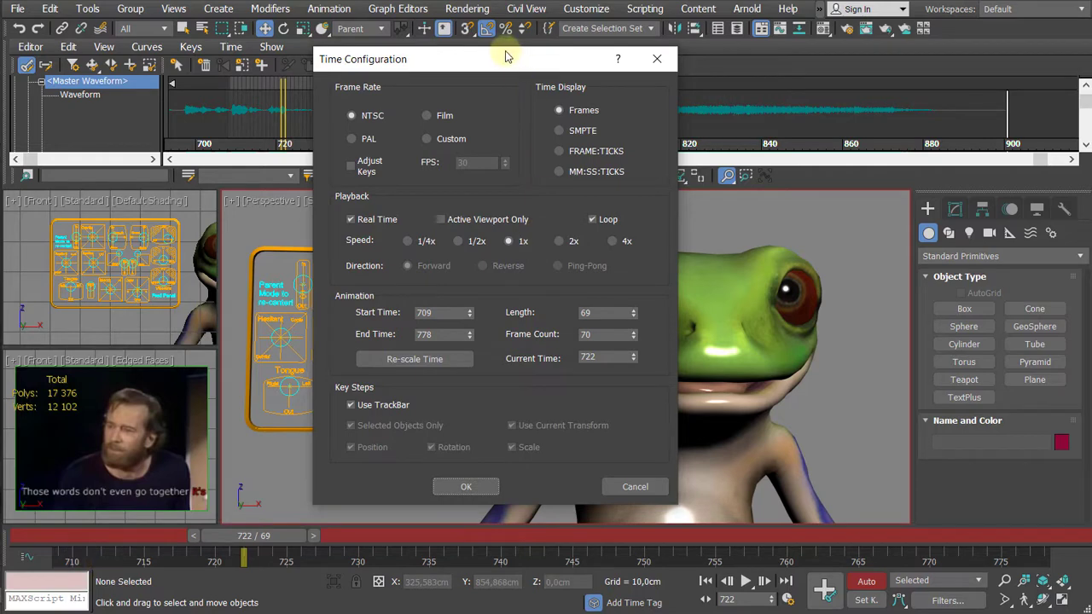
pyautogui.moveTo(510, 57); pyautogui.dragTo(530, 59)
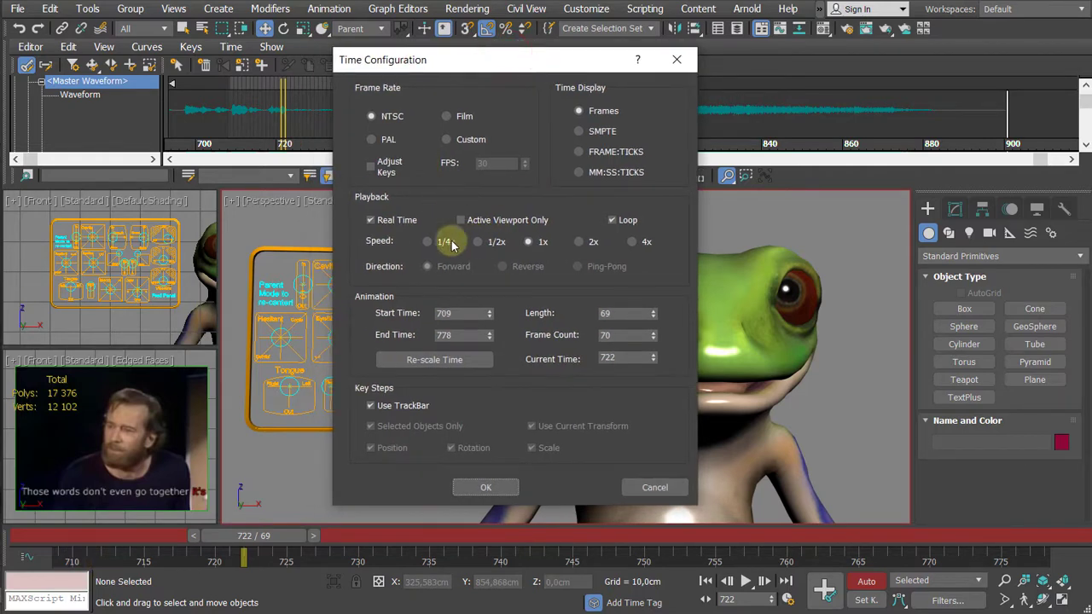
pyautogui.doubleClick(465, 314)
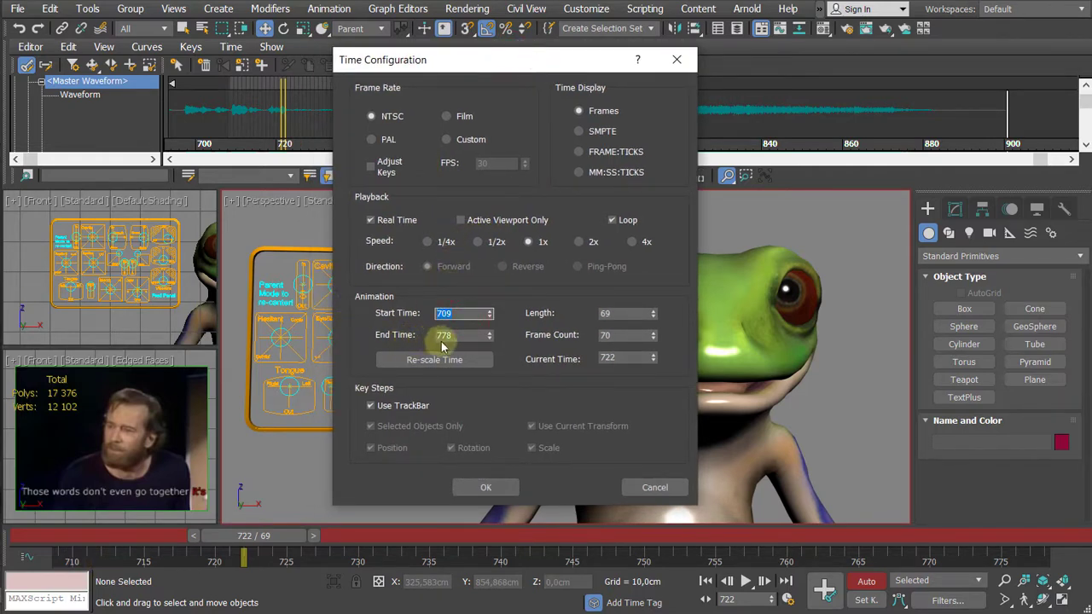
pyautogui.doubleClick(451, 336)
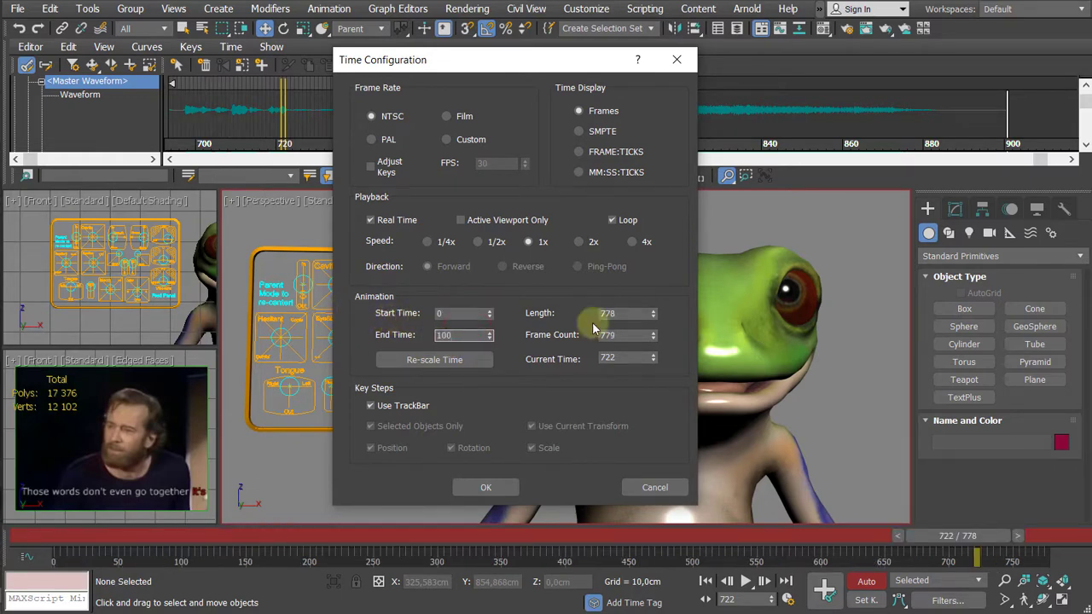
pyautogui.click(484, 488)
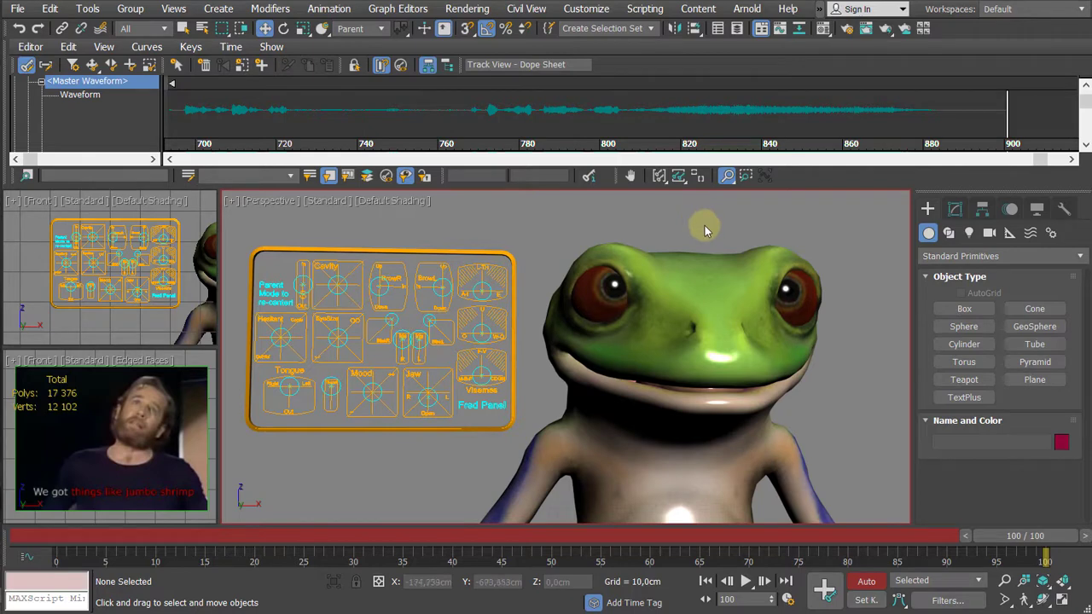
# Step: Select the Fred_Body mesh and make sure Show Frozen in Gray is off in its object properties
pyautogui.click(728, 262)
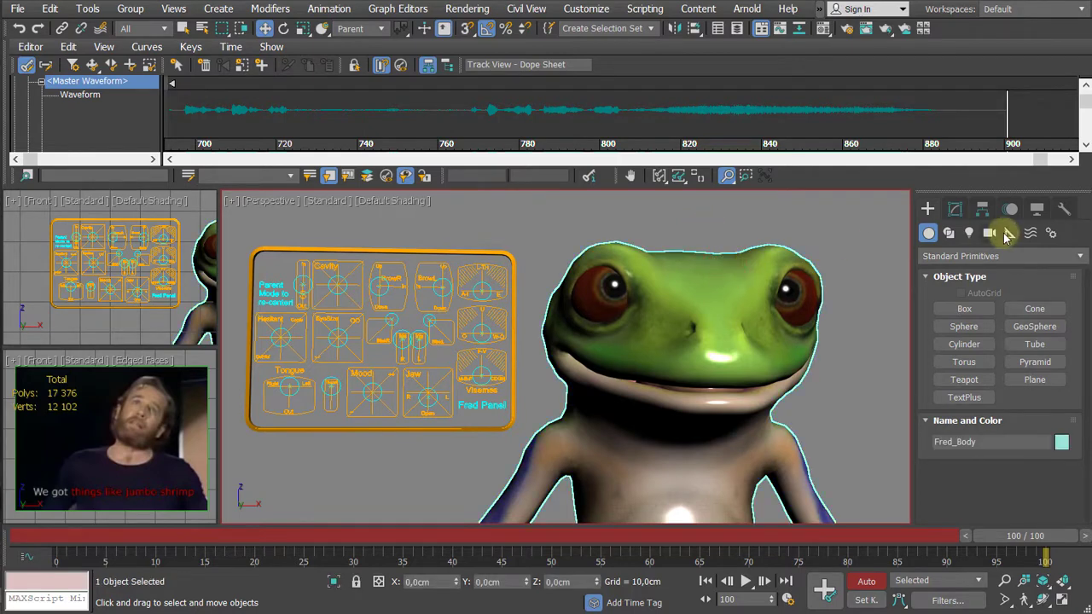
pyautogui.click(955, 209)
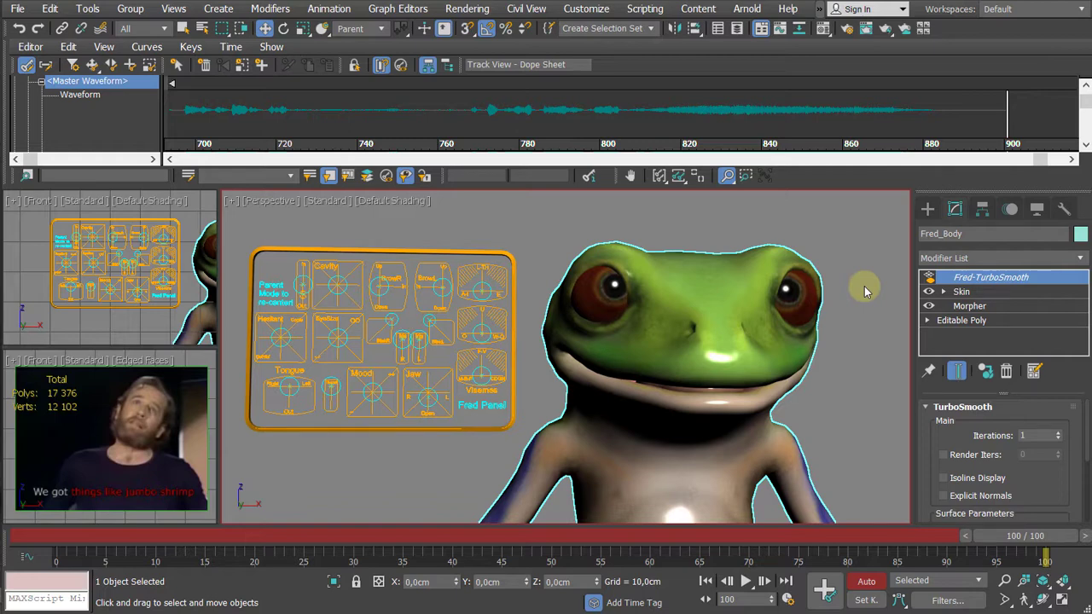
pyautogui.click(841, 248)
pyautogui.click(700, 271)
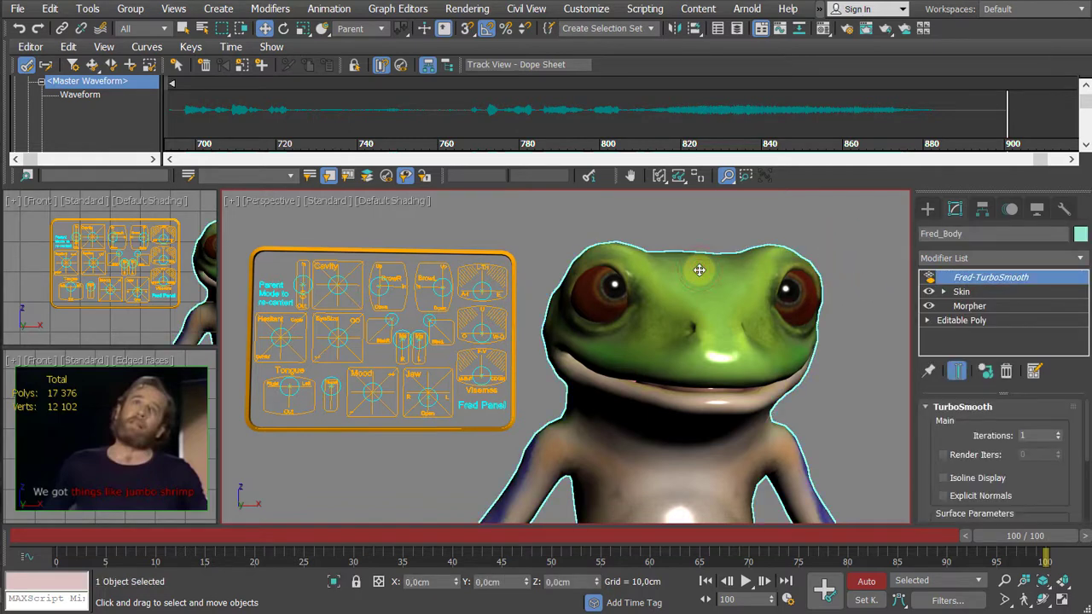
pyautogui.rightClick(698, 271)
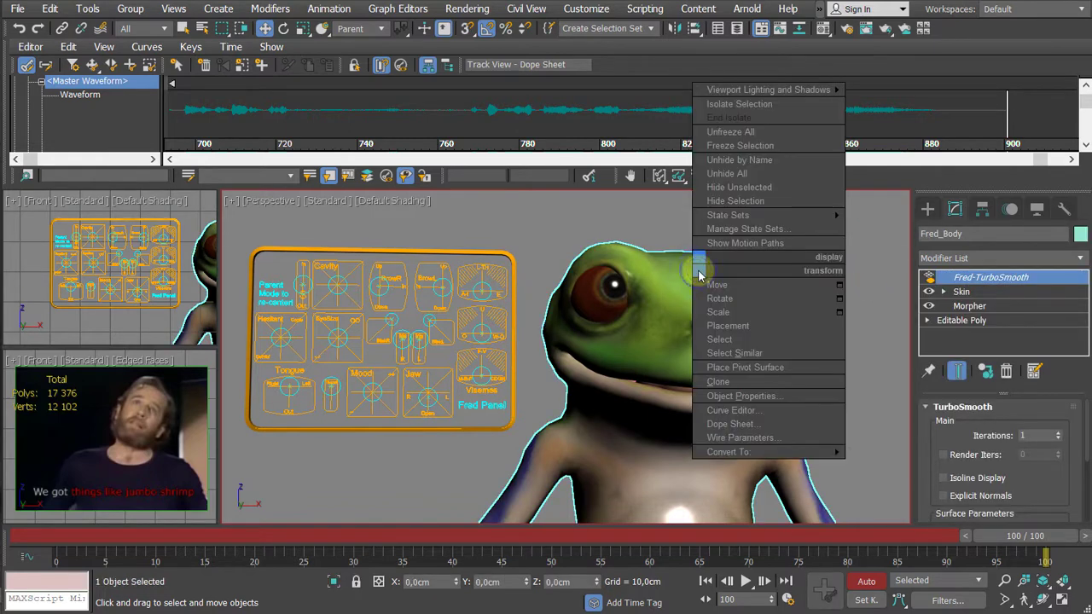
pyautogui.click(754, 405)
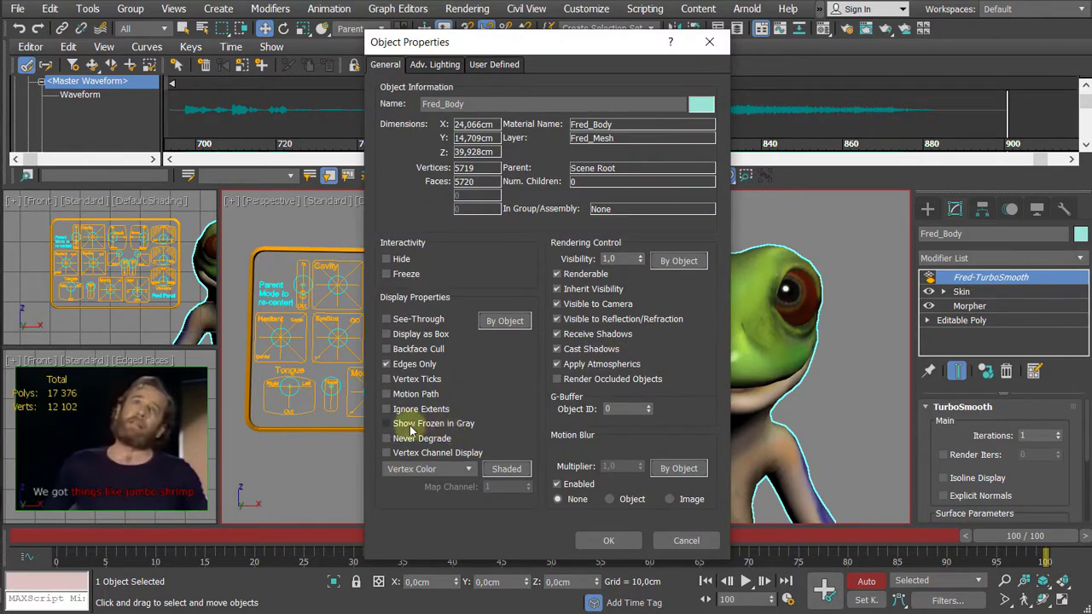
pyautogui.click(631, 540)
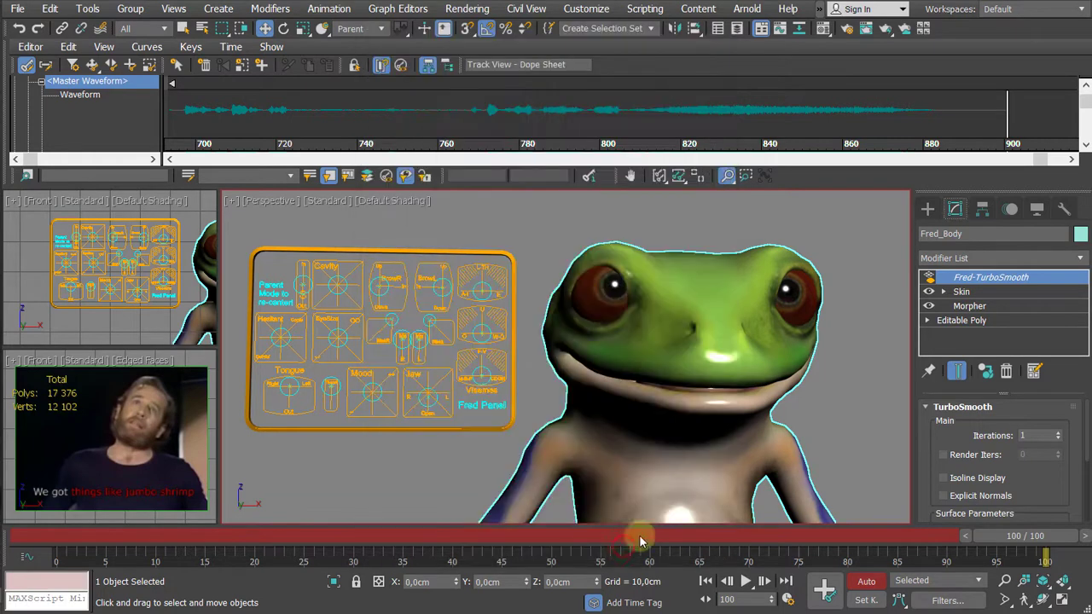
# Step: Freeze the frog's body mesh so it can no longer be selected in the viewport
pyautogui.rightClick(692, 319)
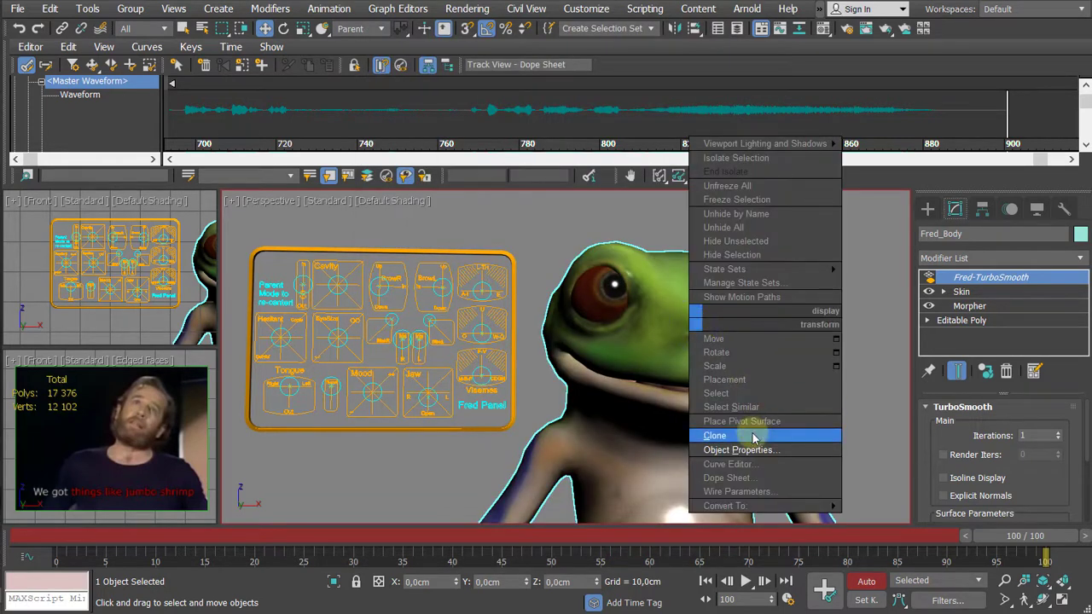
pyautogui.click(727, 198)
pyautogui.click(799, 226)
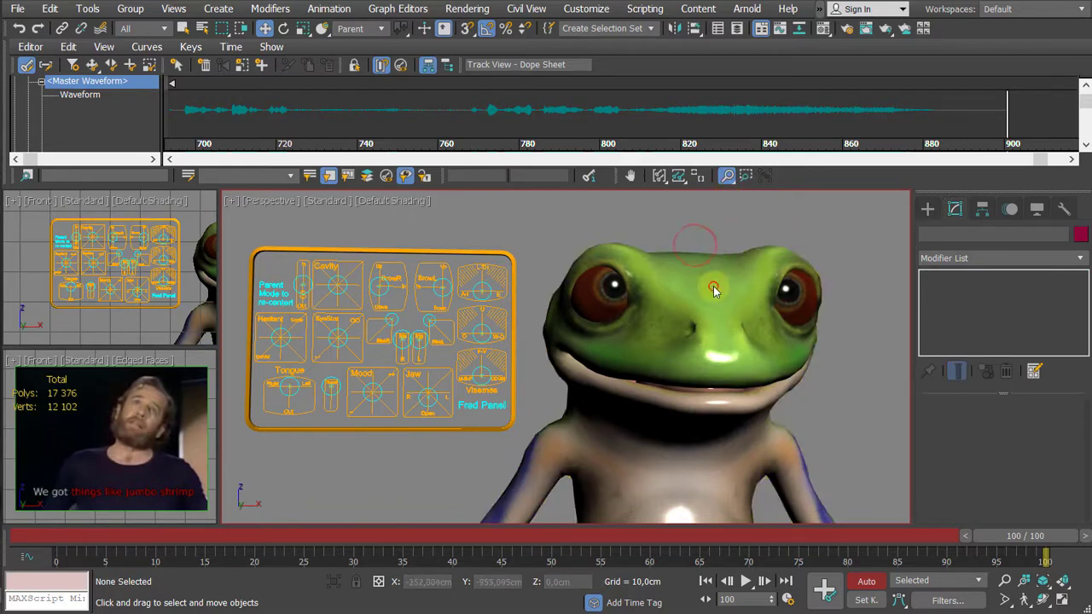
# Step: Select the frog's tongue and both eyes together and turn off Show Frozen in Gray in their object properties
pyautogui.scroll(-5, 721, 219)
pyautogui.moveTo(730, 219); pyautogui.dragTo(671, 316, button='middle')
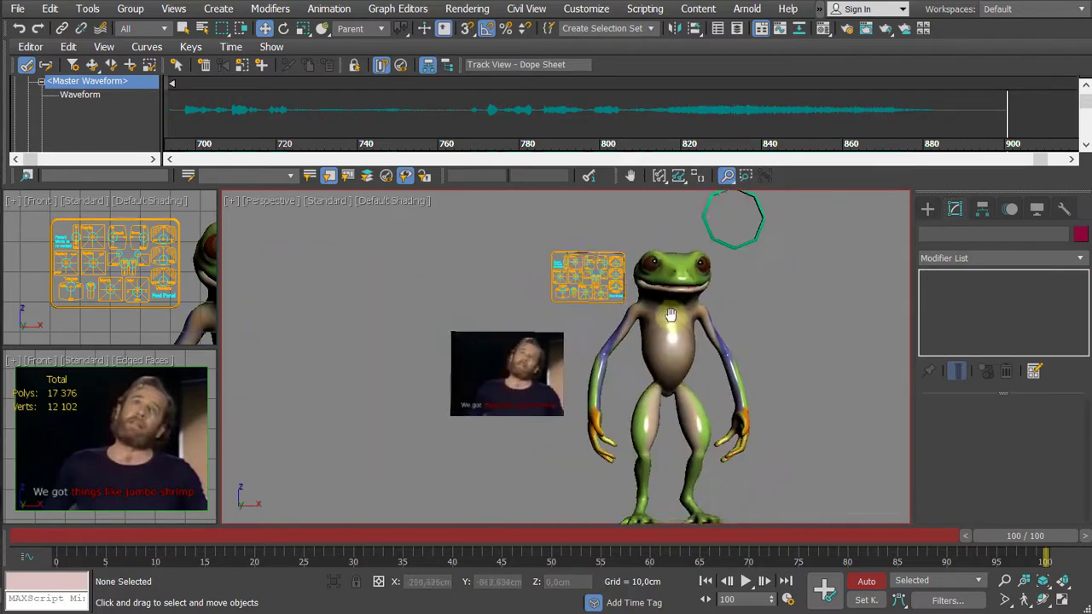
pyautogui.scroll(2, 671, 316)
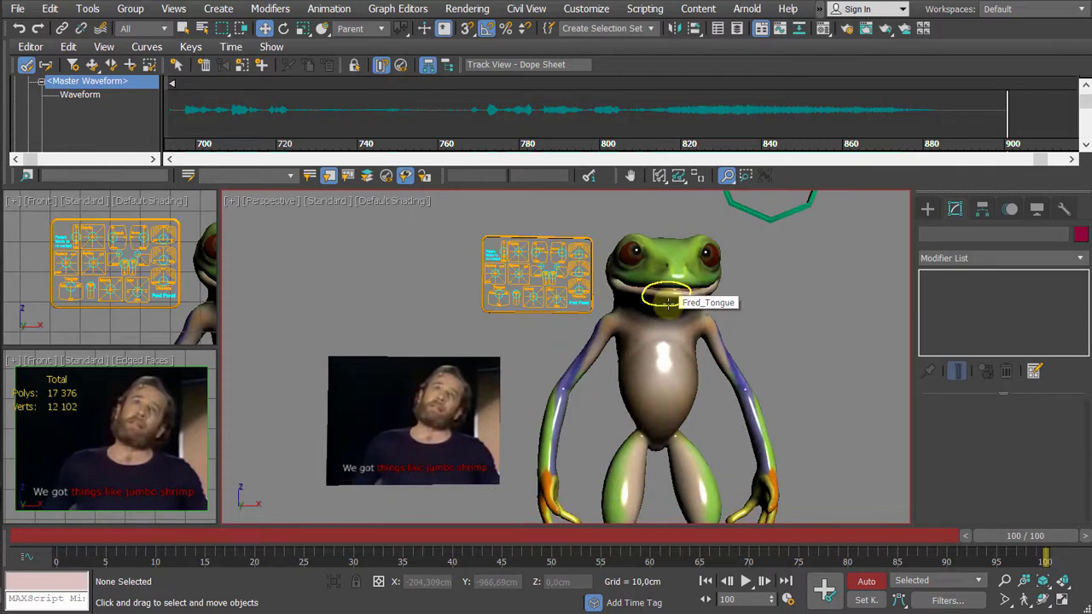
pyautogui.scroll(2, 667, 301)
pyautogui.click(670, 286)
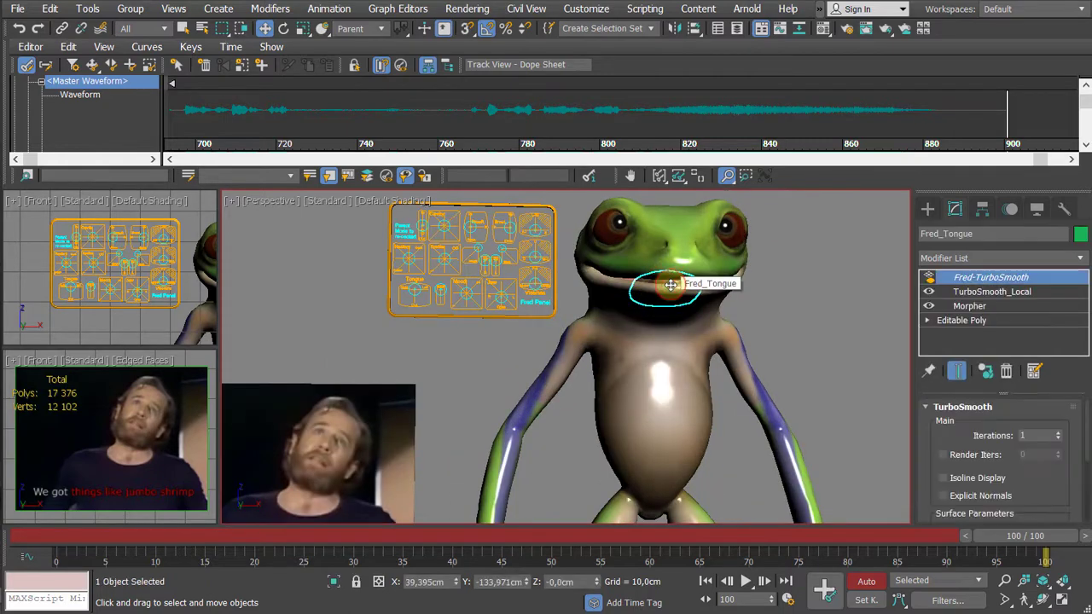
pyautogui.rightClick(665, 288)
pyautogui.rightClick(573, 216)
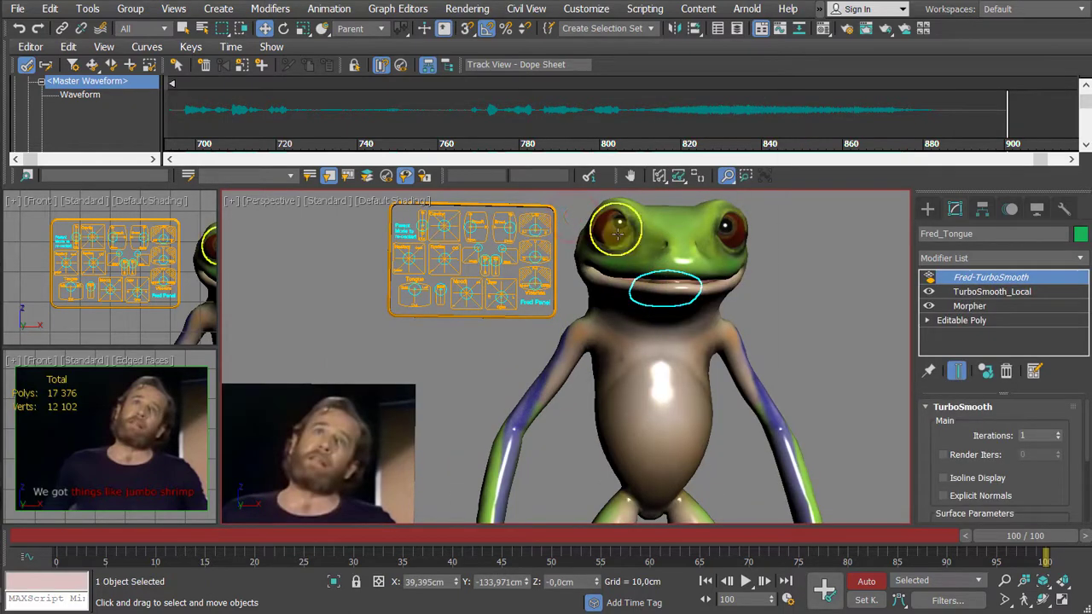
pyautogui.keyDown('ctrl'); pyautogui.click(621, 232); pyautogui.keyUp('ctrl')
pyautogui.keyDown('ctrl'); pyautogui.click(732, 243); pyautogui.keyUp('ctrl')
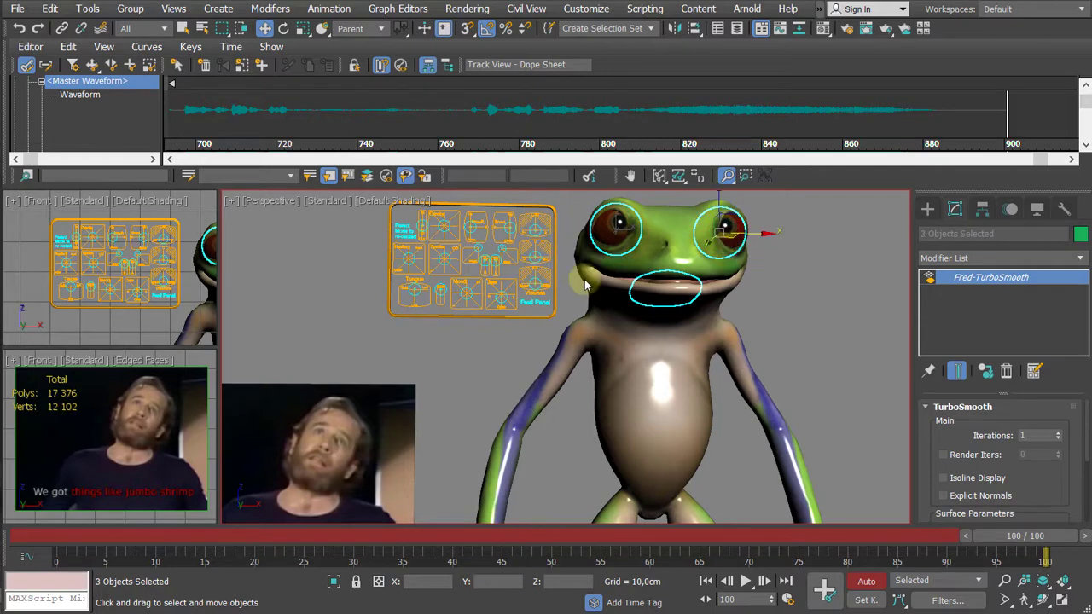
pyautogui.rightClick(600, 243)
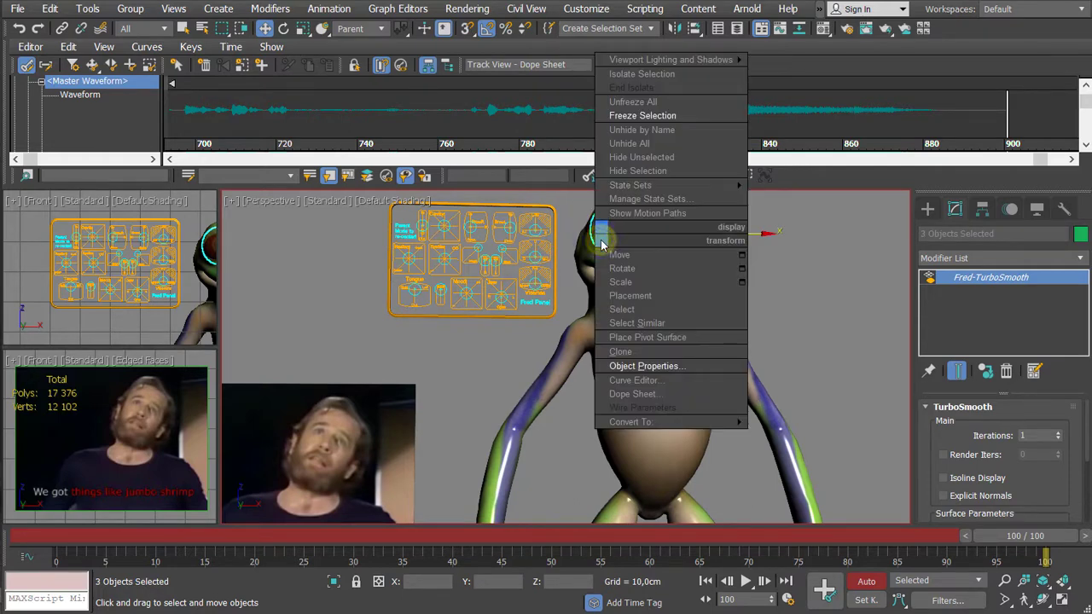
pyautogui.click(644, 365)
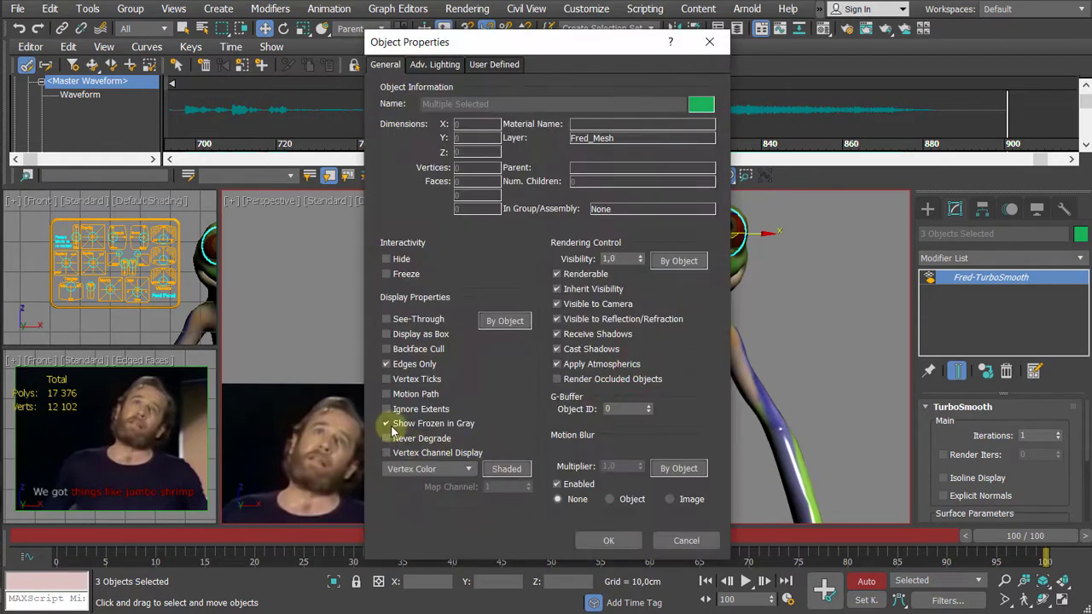
pyautogui.click(389, 424)
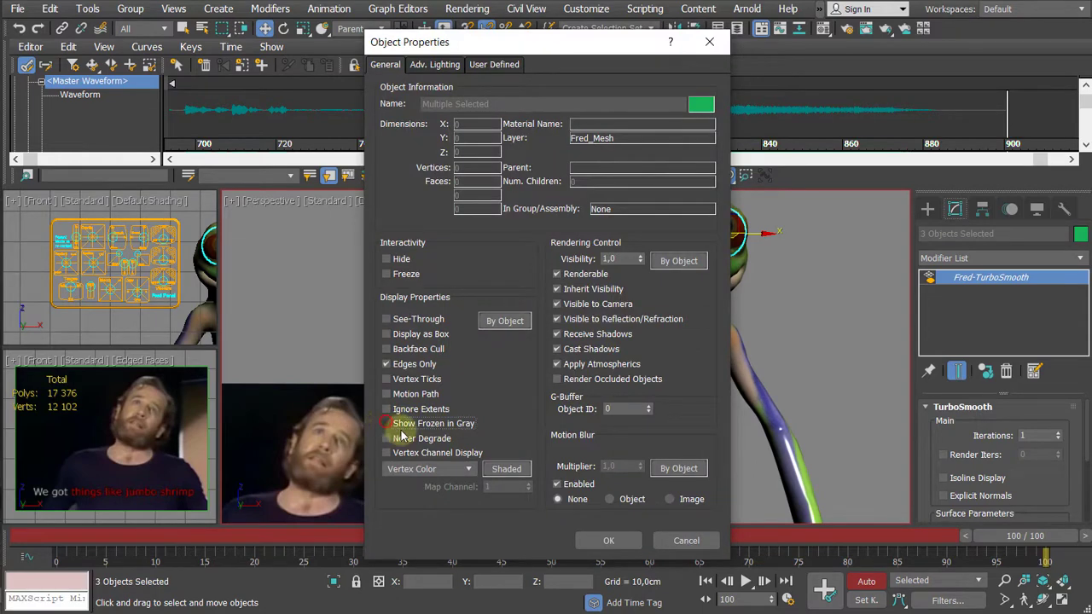
pyautogui.click(614, 540)
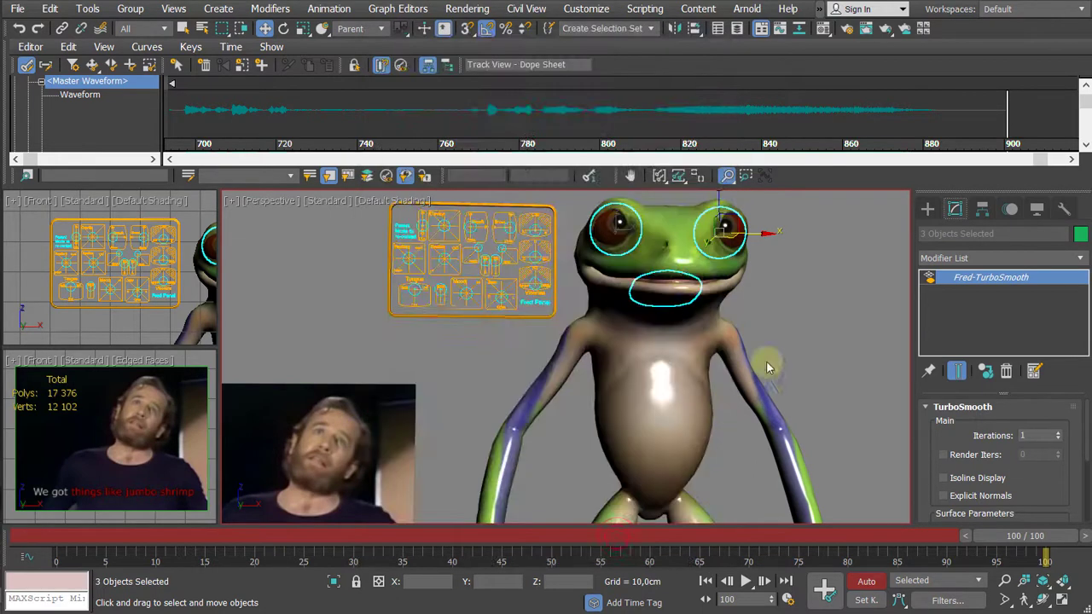
# Step: Freeze the selected tongue and eyes, and test that nothing on the frog can be selected
pyautogui.rightClick(682, 271)
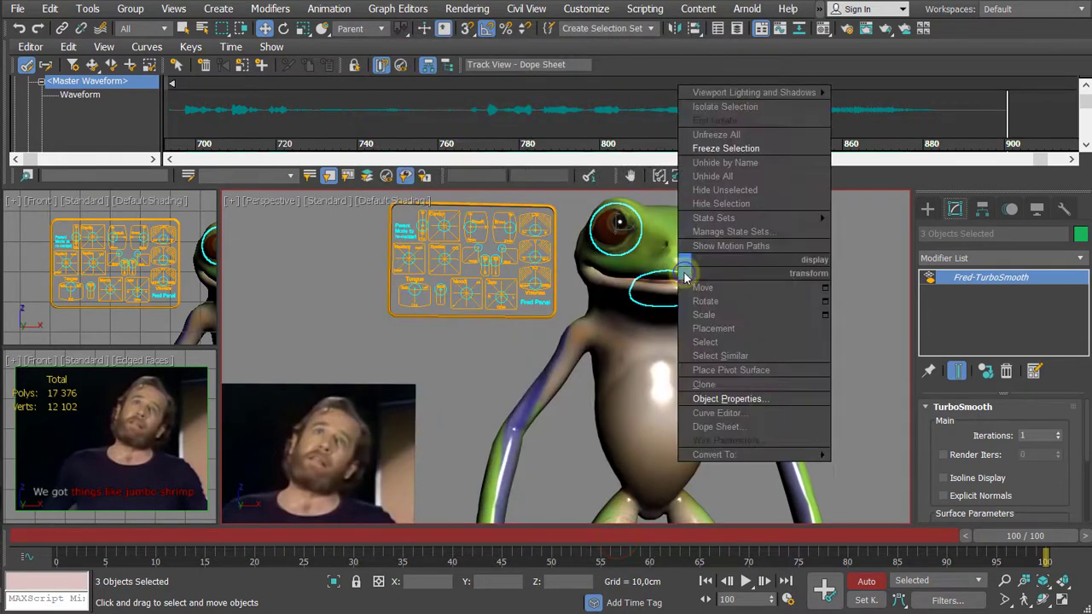
pyautogui.click(725, 149)
pyautogui.click(828, 298)
pyautogui.click(785, 214)
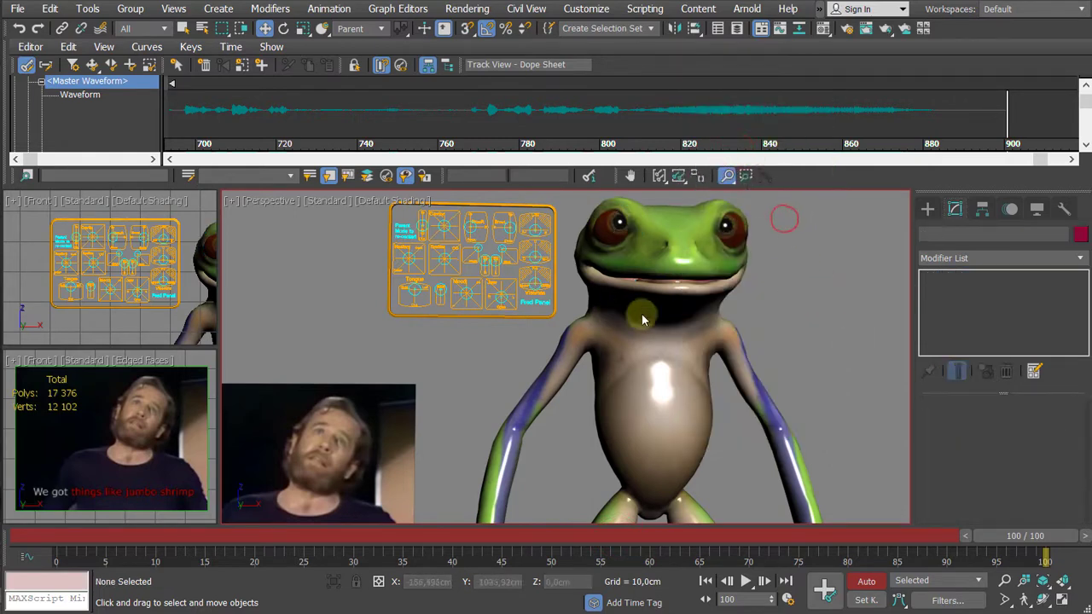
pyautogui.moveTo(768, 249); pyautogui.dragTo(630, 375)
pyautogui.click(734, 209)
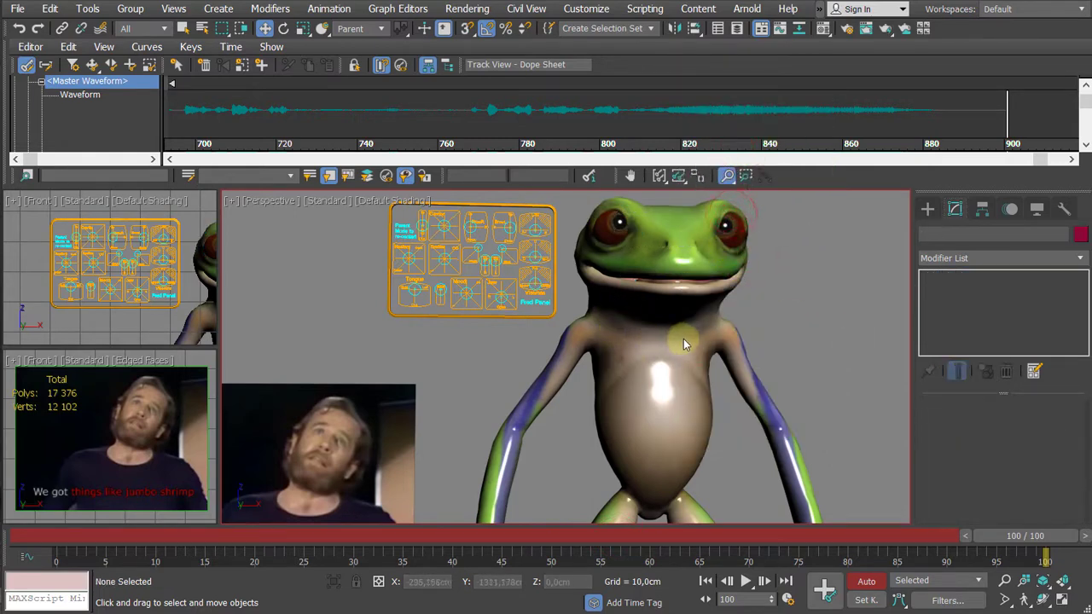
# Step: Test that the video reference plane beside the frog can still be selected, and clear the selection
pyautogui.click(399, 419)
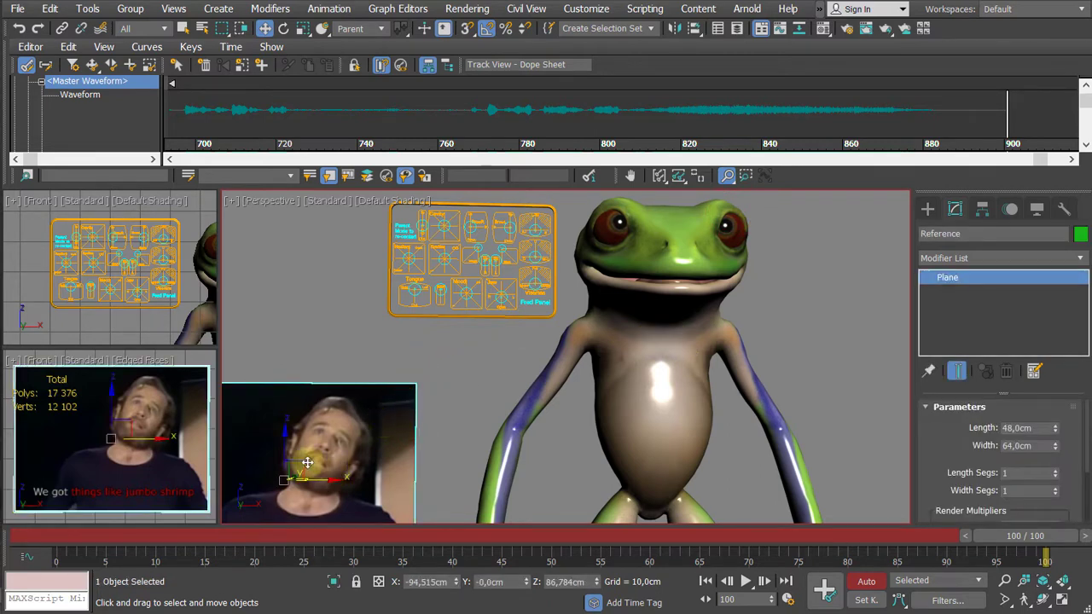
pyautogui.click(453, 349)
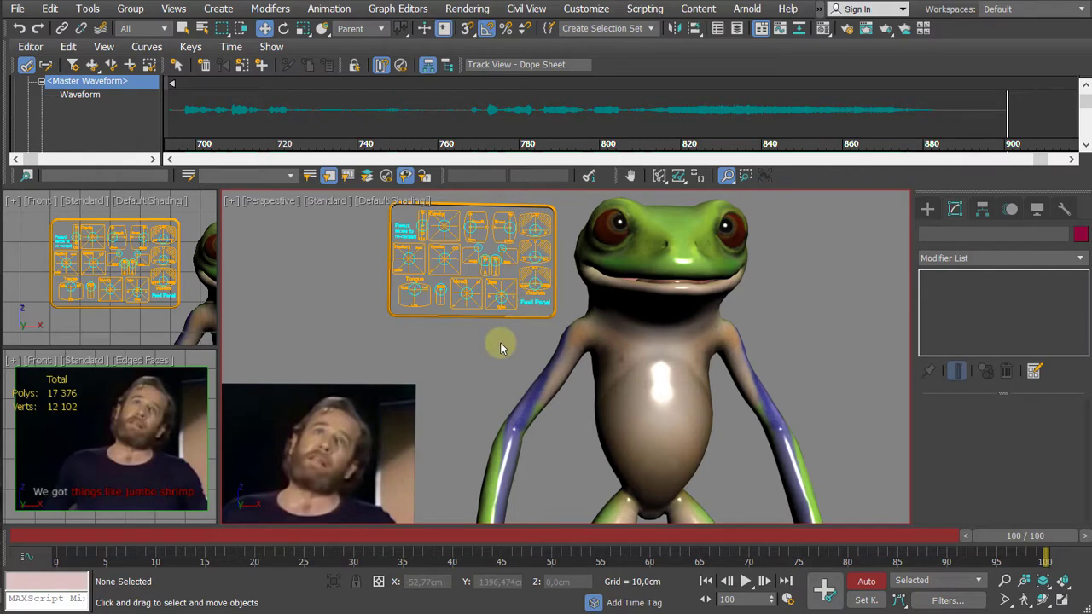
# Step: Open the Layer Explorer, unhide the Fred_RIG_Bones layer and scrub the animation to frame 59
pyautogui.click(737, 29)
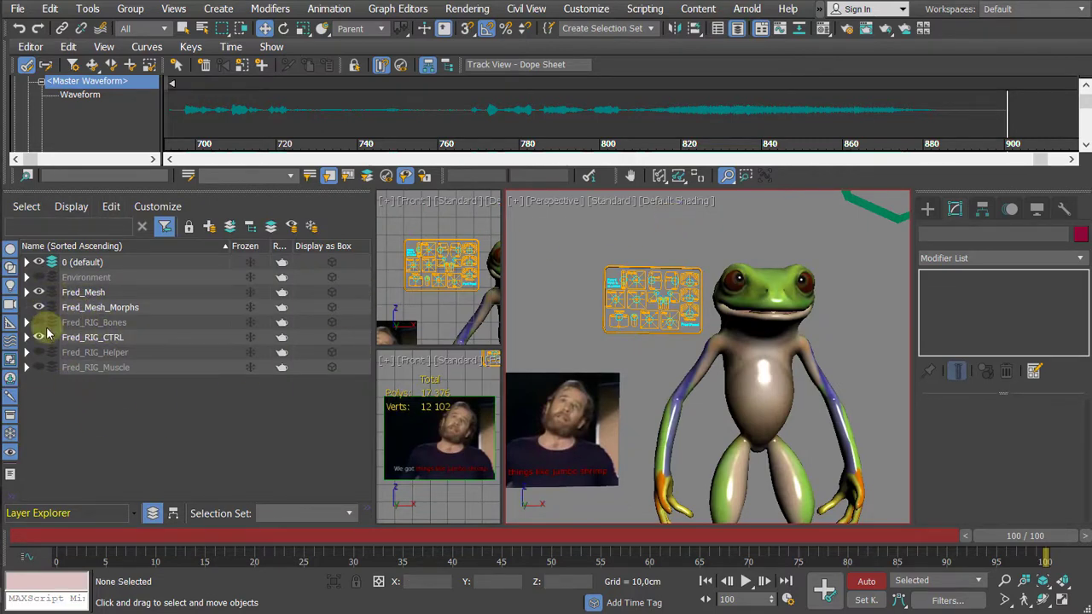
pyautogui.click(38, 323)
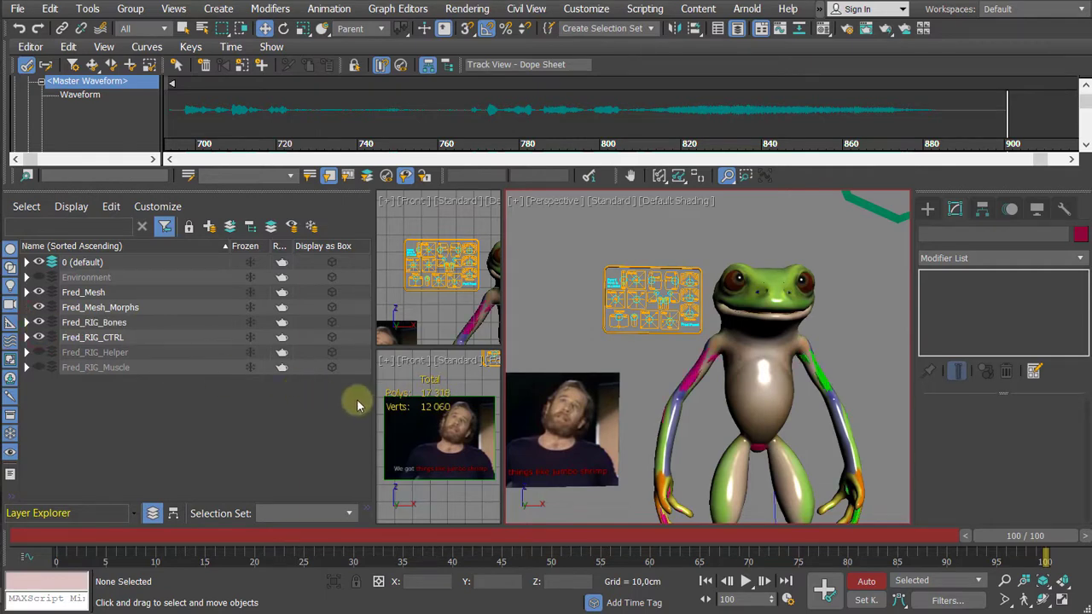
pyautogui.moveTo(372, 398); pyautogui.dragTo(301, 397)
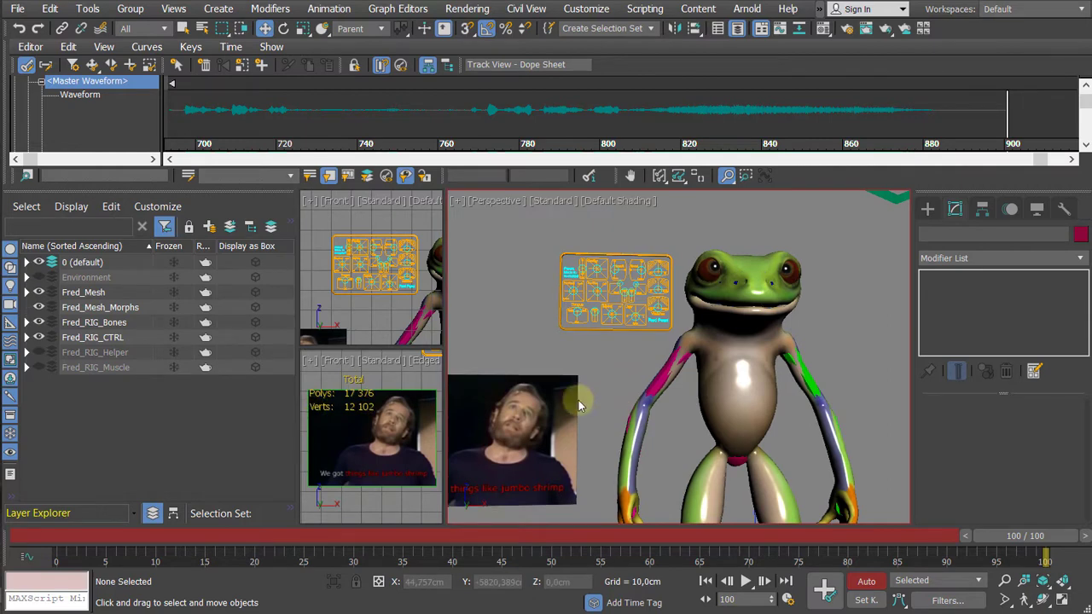
pyautogui.moveTo(1024, 535); pyautogui.dragTo(342, 536)
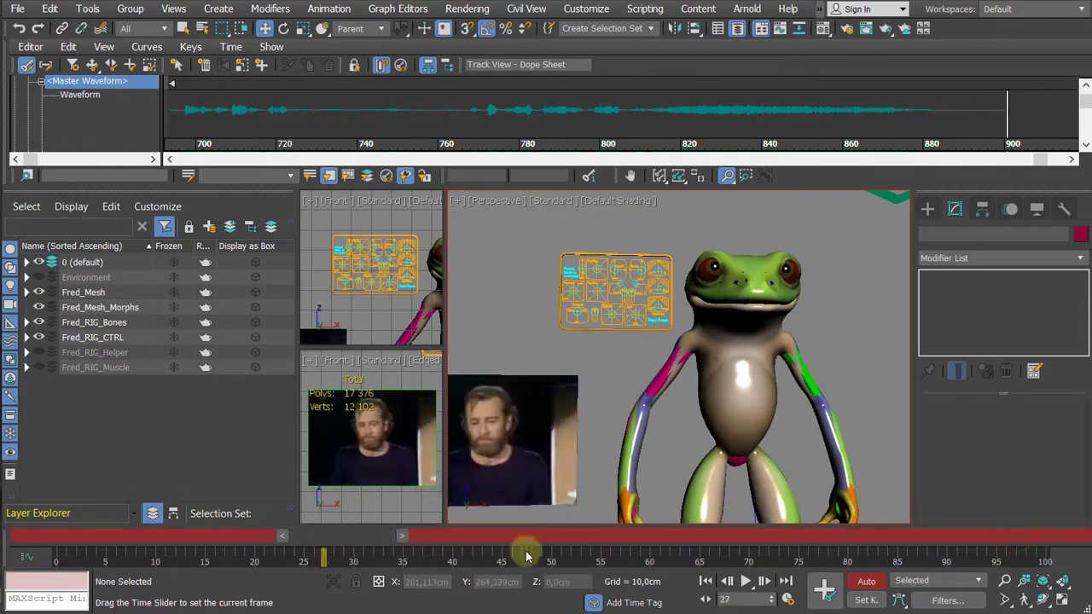
pyautogui.moveTo(526, 556); pyautogui.dragTo(635, 537)
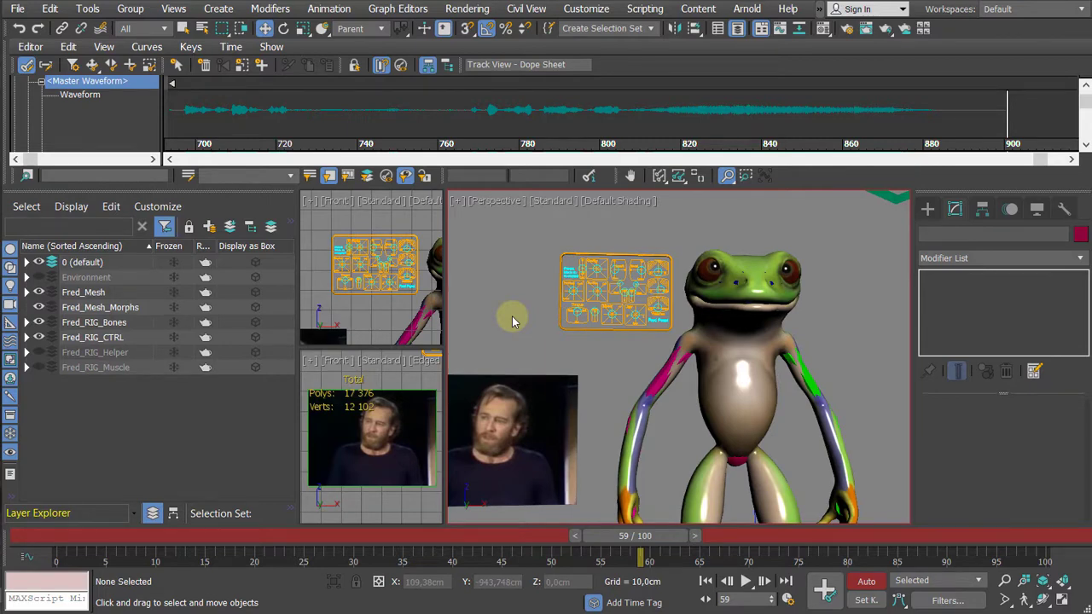
# Step: Try a Perspective preview of the active time segment with Bone Objects included, and stop it without playing
pyautogui.hotkey('shift', 'v')
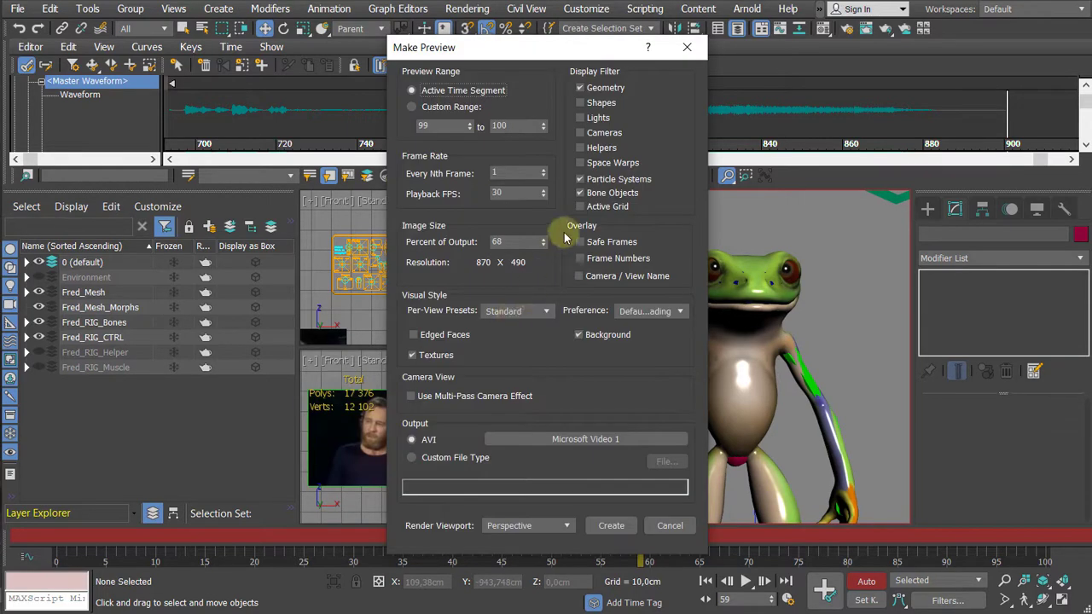
pyautogui.moveTo(516, 52); pyautogui.dragTo(420, 38)
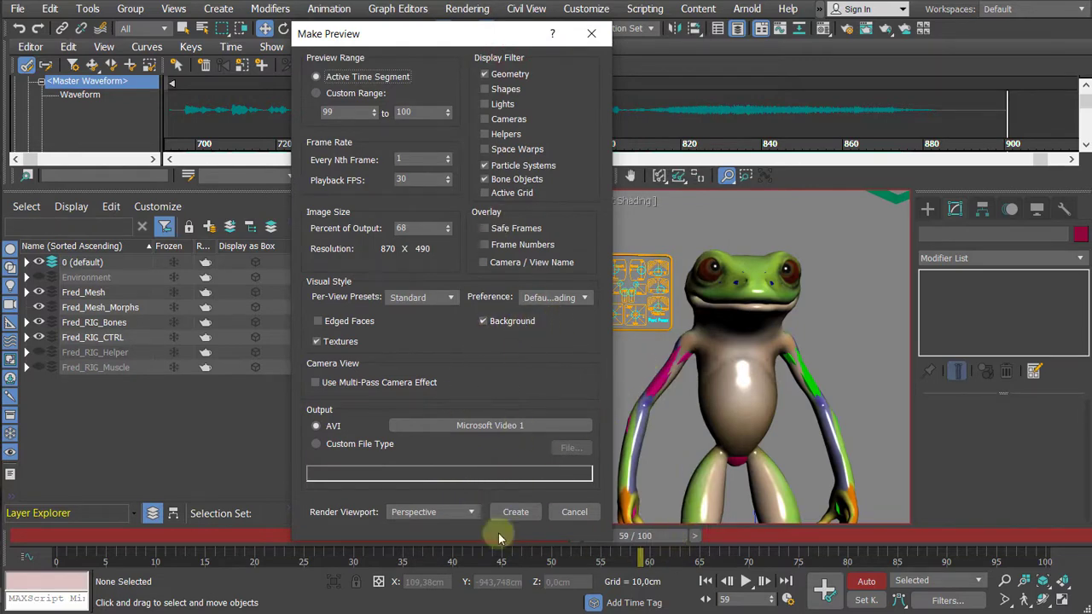
pyautogui.click(515, 512)
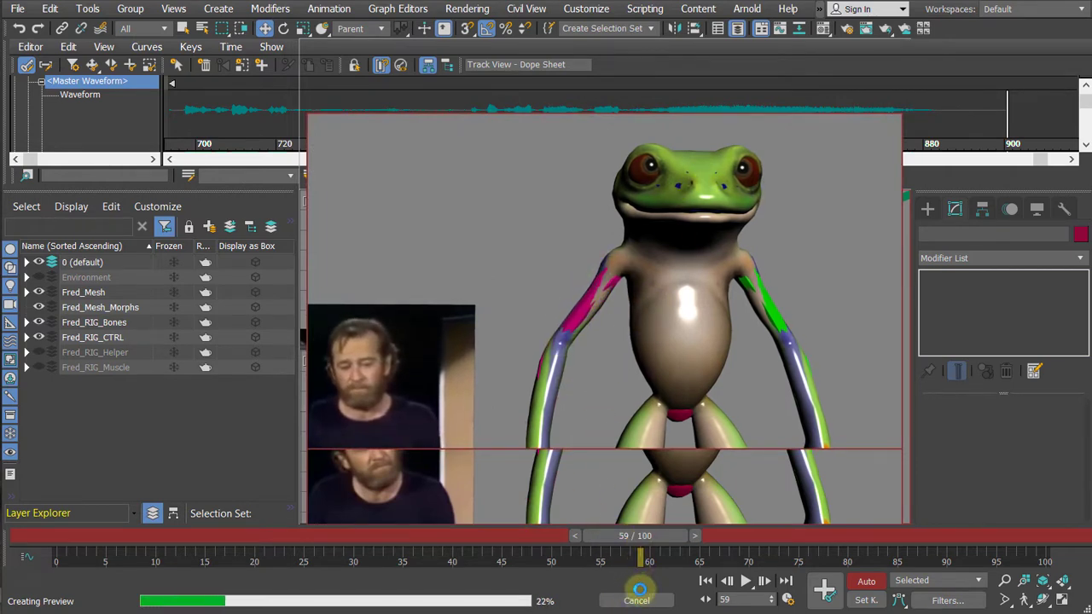
pyautogui.click(636, 600)
pyautogui.click(549, 332)
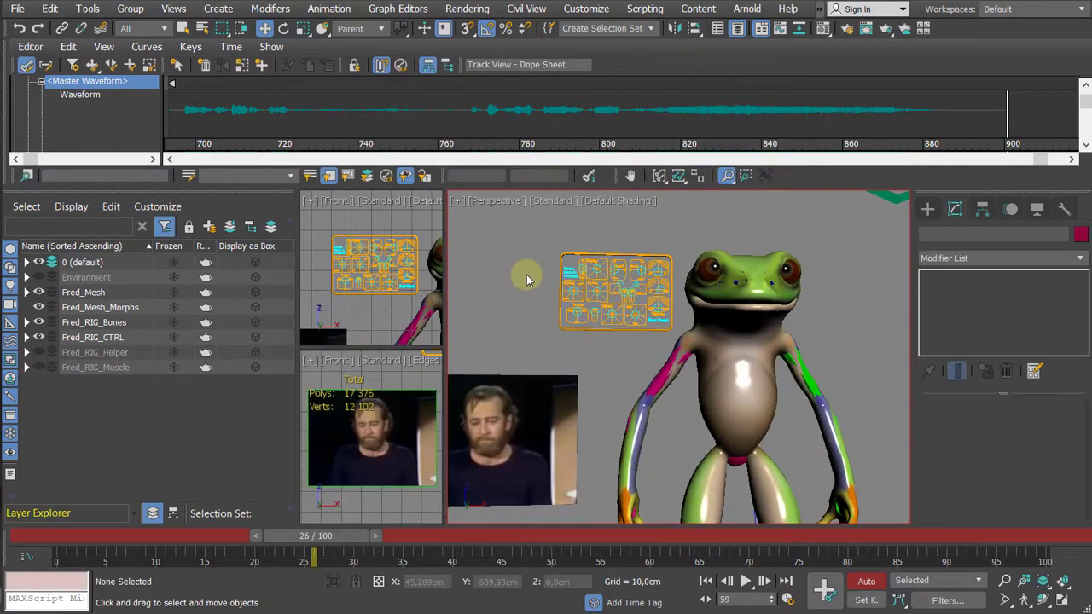
# Step: Generate a Perspective preview with Bone Objects excluded from the display filter, and stop it without playing
pyautogui.hotkey('shift', 'v')
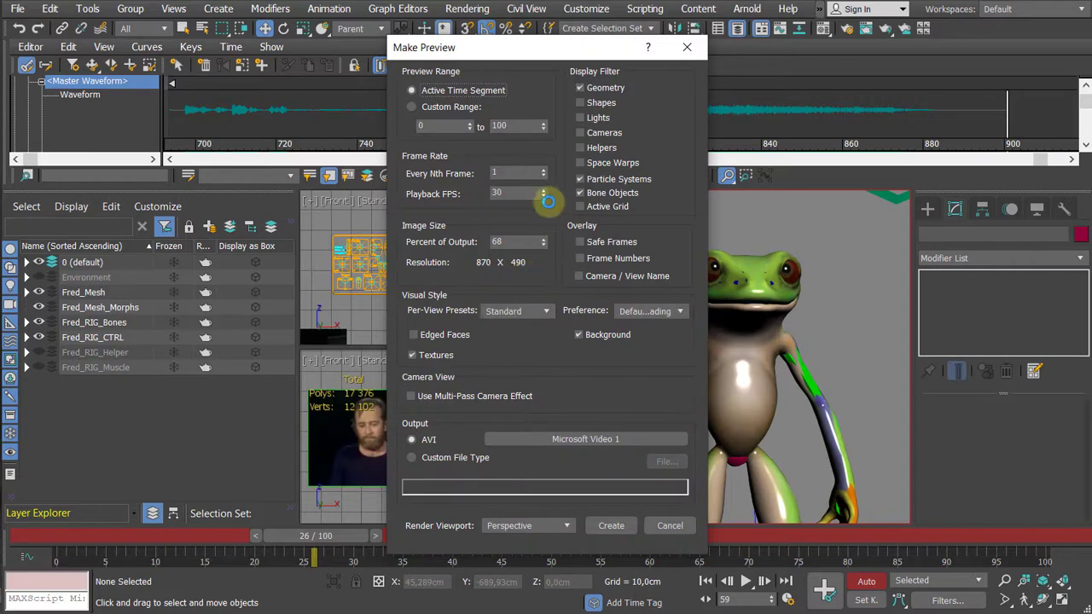
pyautogui.moveTo(516, 51); pyautogui.dragTo(294, 63)
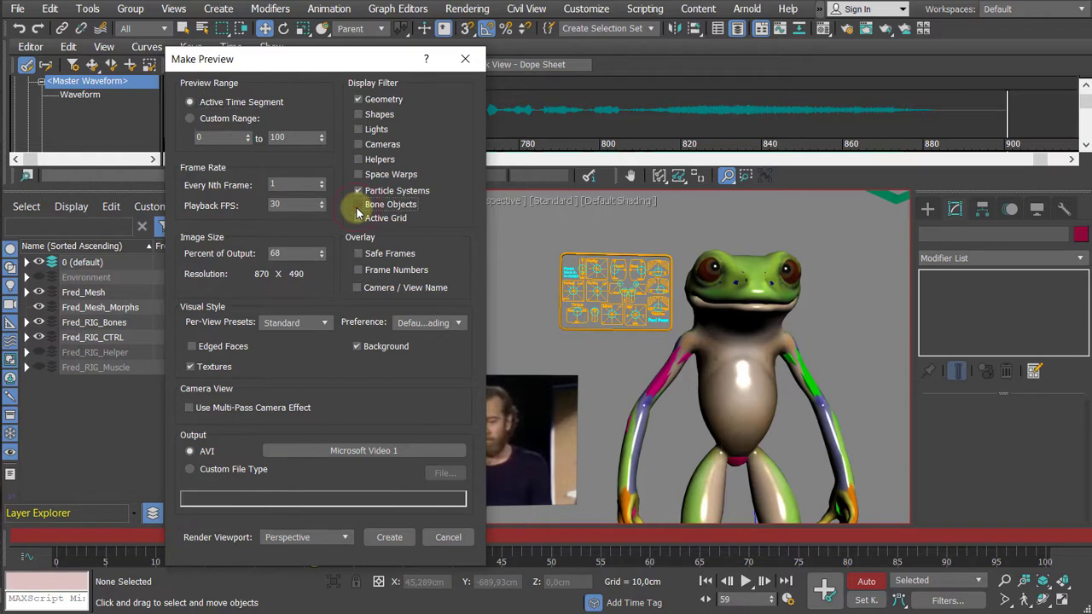
pyautogui.click(390, 535)
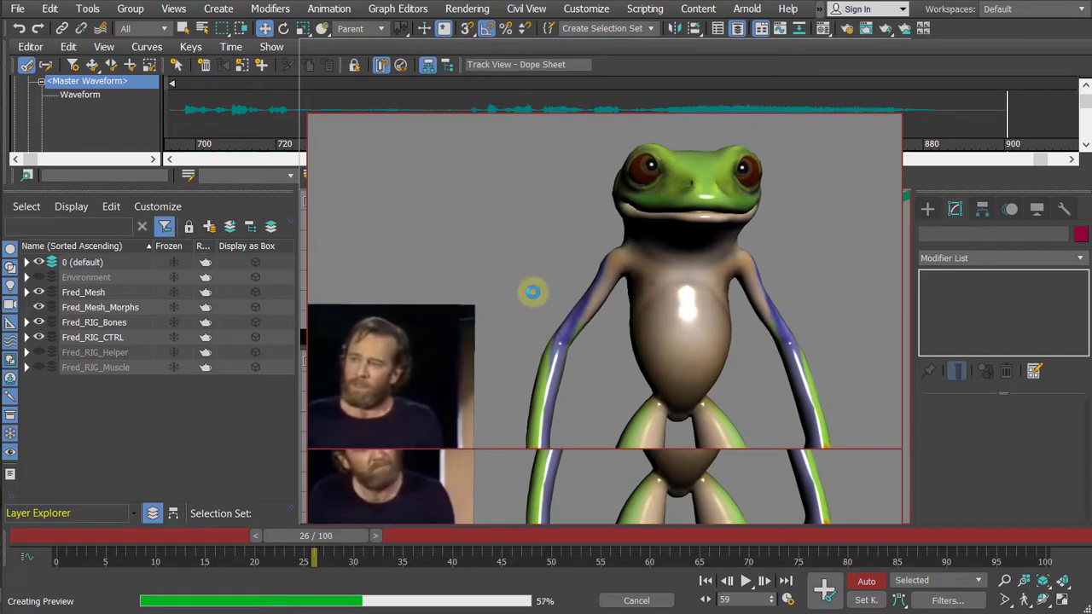
pyautogui.click(637, 601)
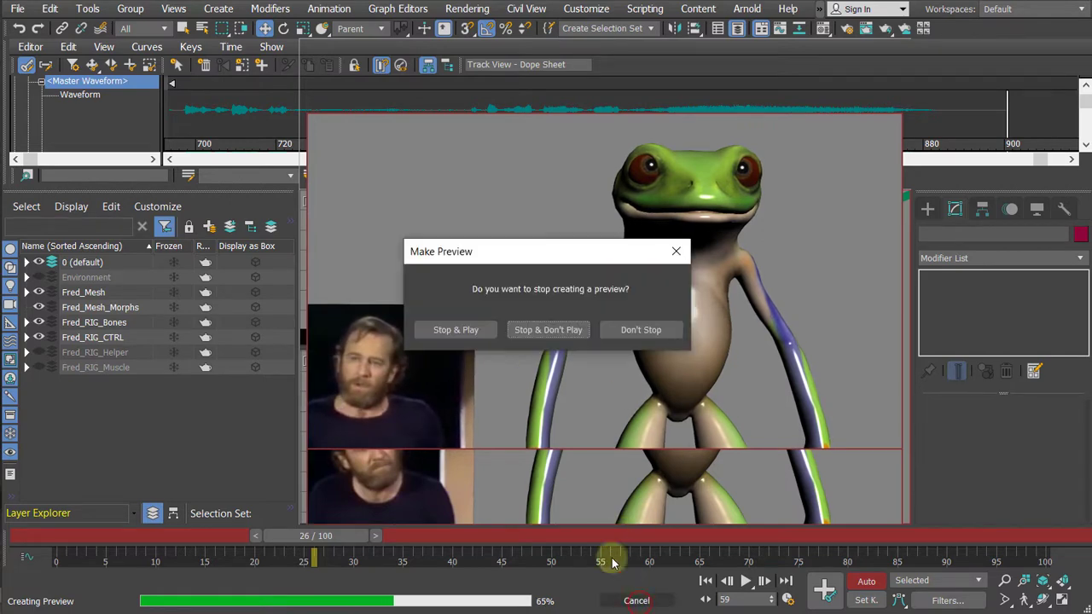
pyautogui.click(556, 332)
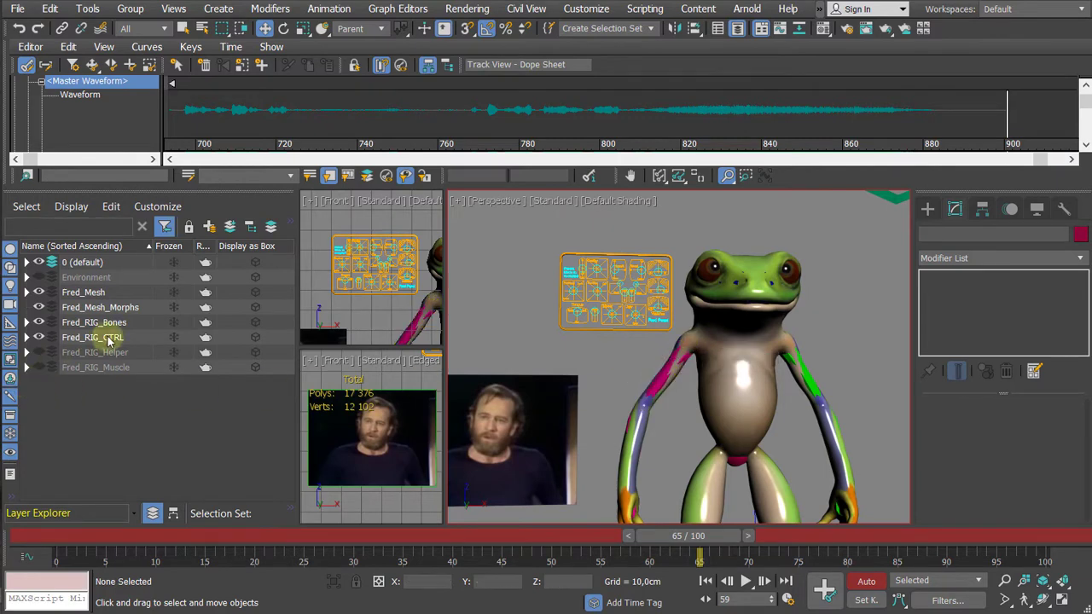
# Step: Expand the Fred_RIG_Bones layer, review the bones it contains from first to last, and collapse it again
pyautogui.click(27, 322)
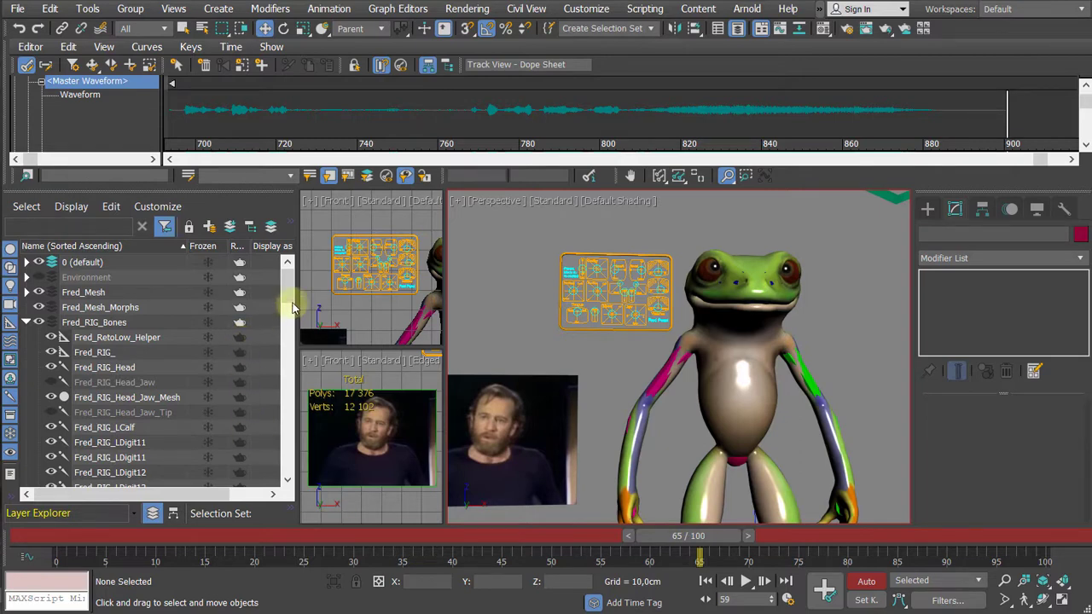
pyautogui.moveTo(287, 304); pyautogui.dragTo(295, 391)
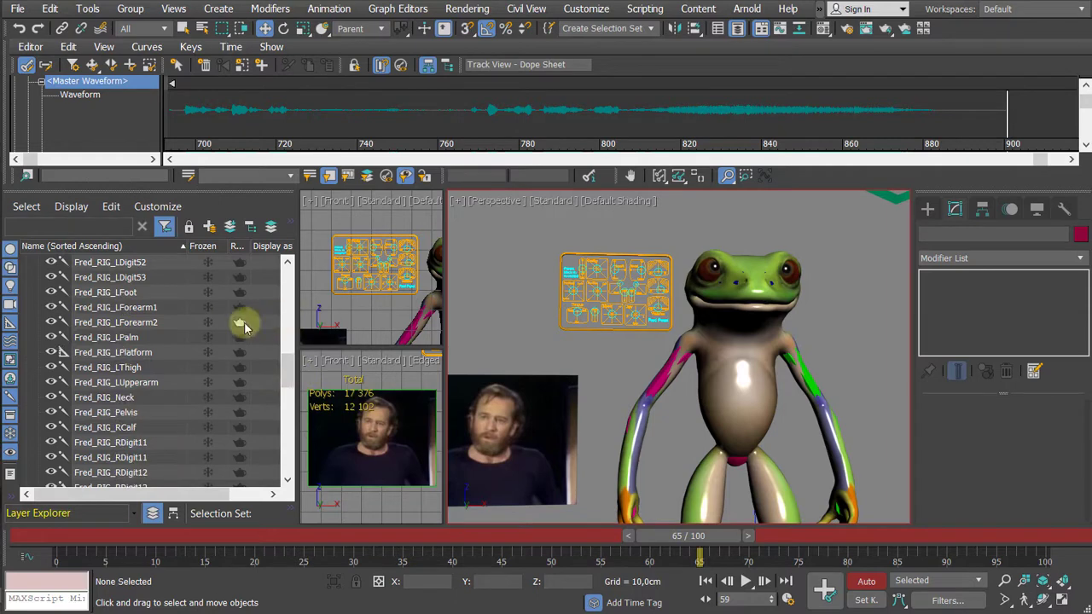
pyautogui.moveTo(288, 360); pyautogui.dragTo(225, 410)
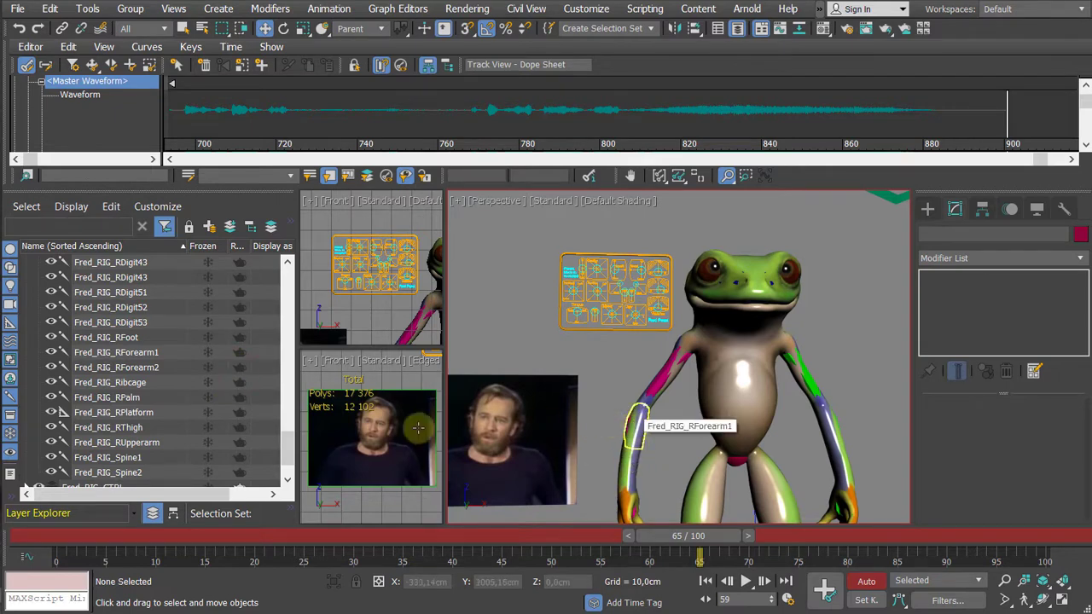
pyautogui.moveTo(286, 447); pyautogui.dragTo(286, 284)
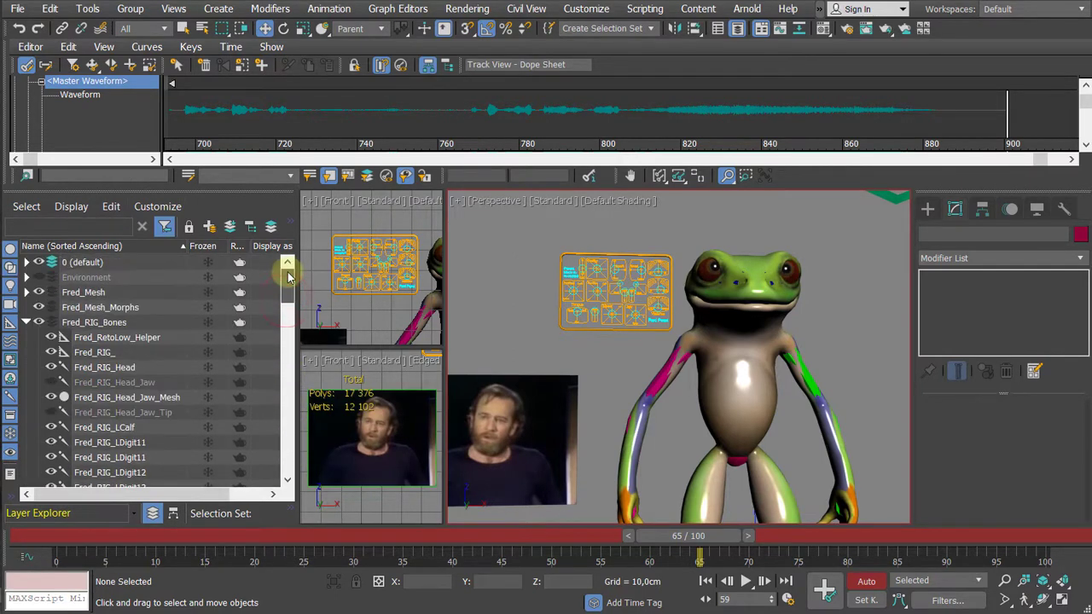
pyautogui.click(27, 322)
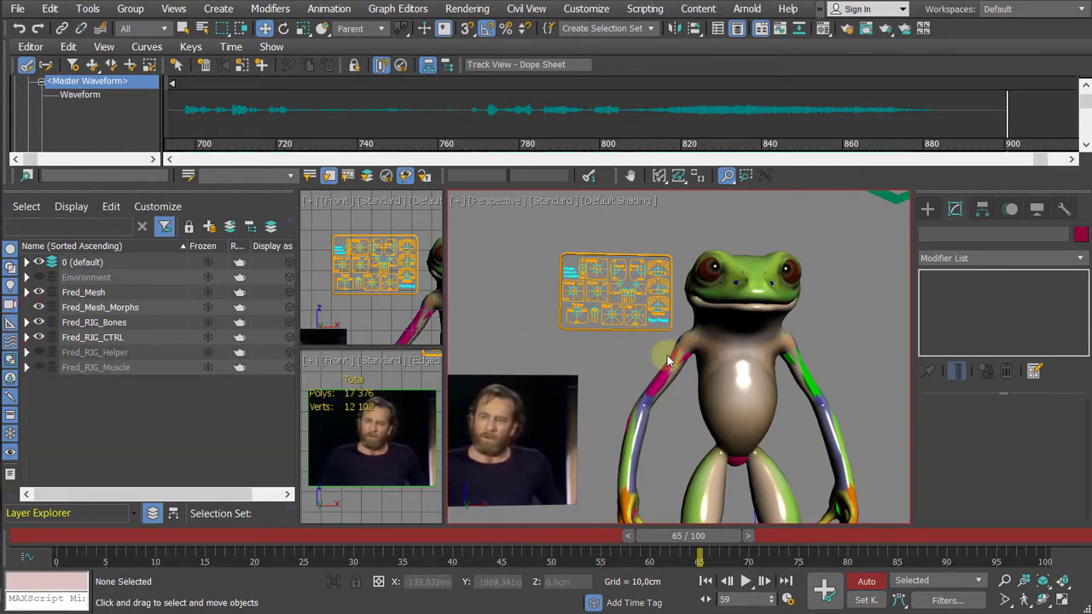
# Step: Pick the frog's neck, head and ribcage bones in turn, keep the ribcage selected, and close the Layer Explorer
pyautogui.click(708, 328)
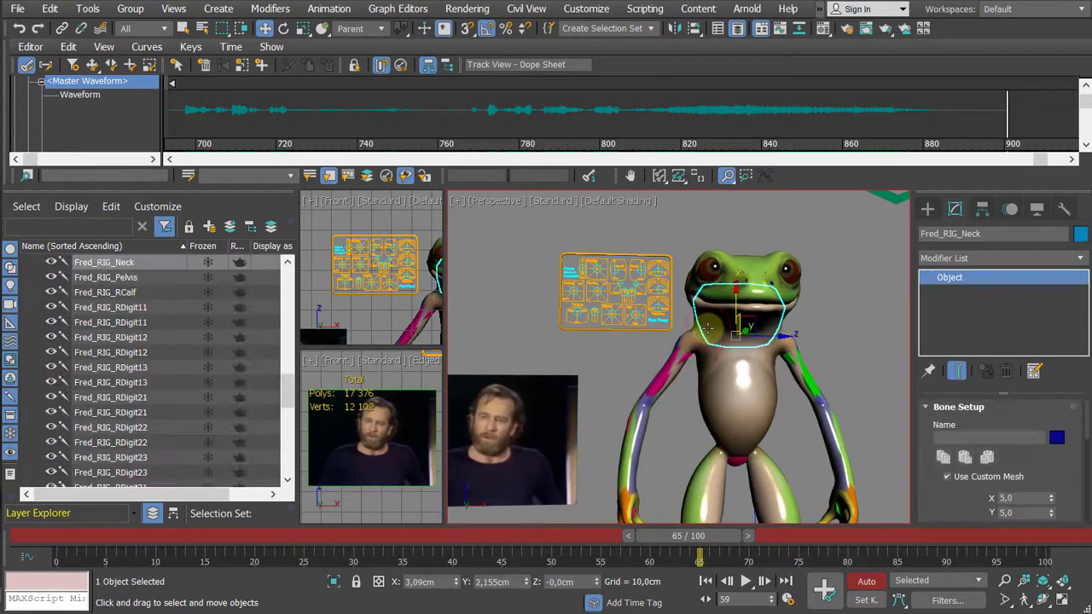
pyautogui.click(761, 260)
pyautogui.click(762, 264)
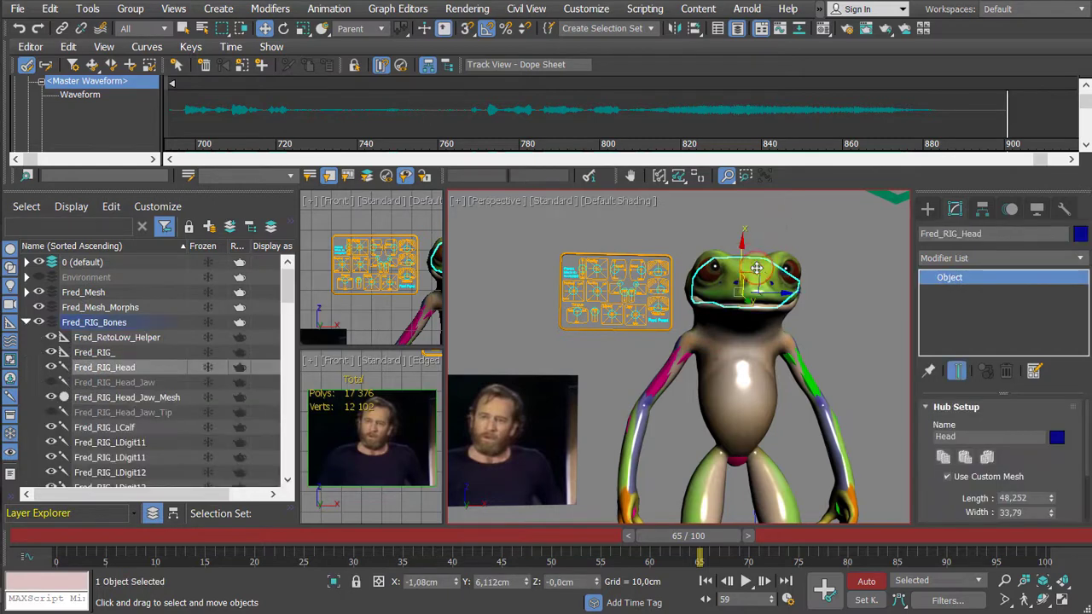
pyautogui.click(731, 342)
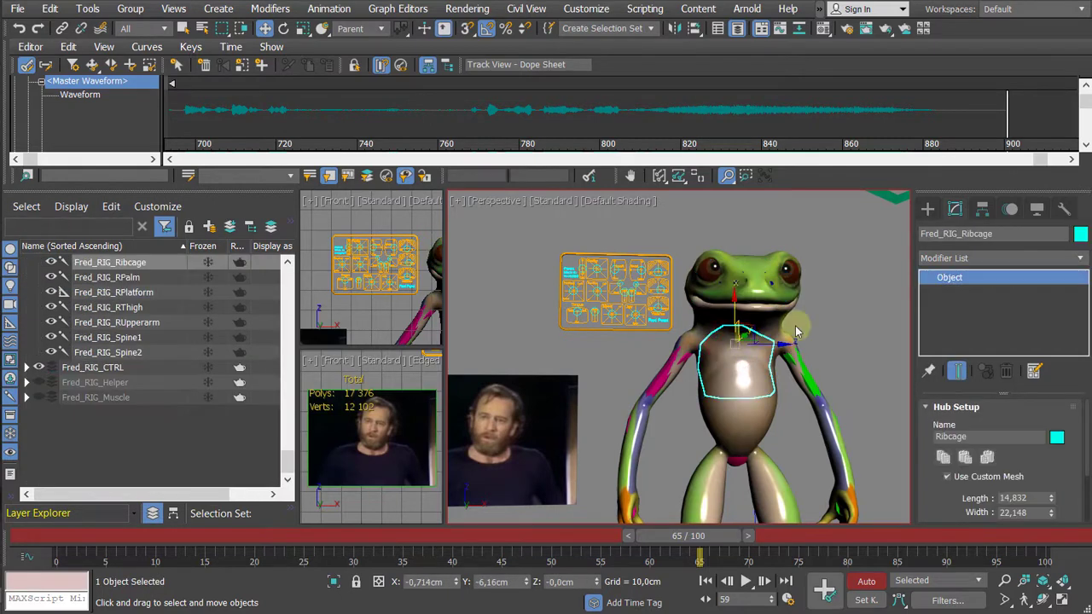
pyautogui.click(836, 302)
pyautogui.click(734, 349)
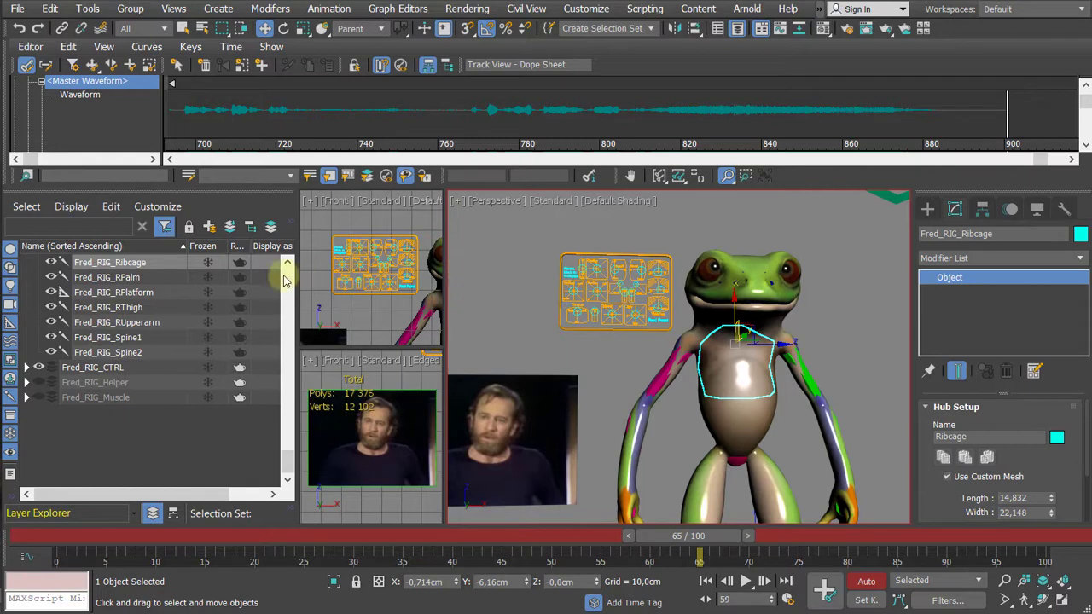
pyautogui.moveTo(297, 279); pyautogui.dragTo(153, 294)
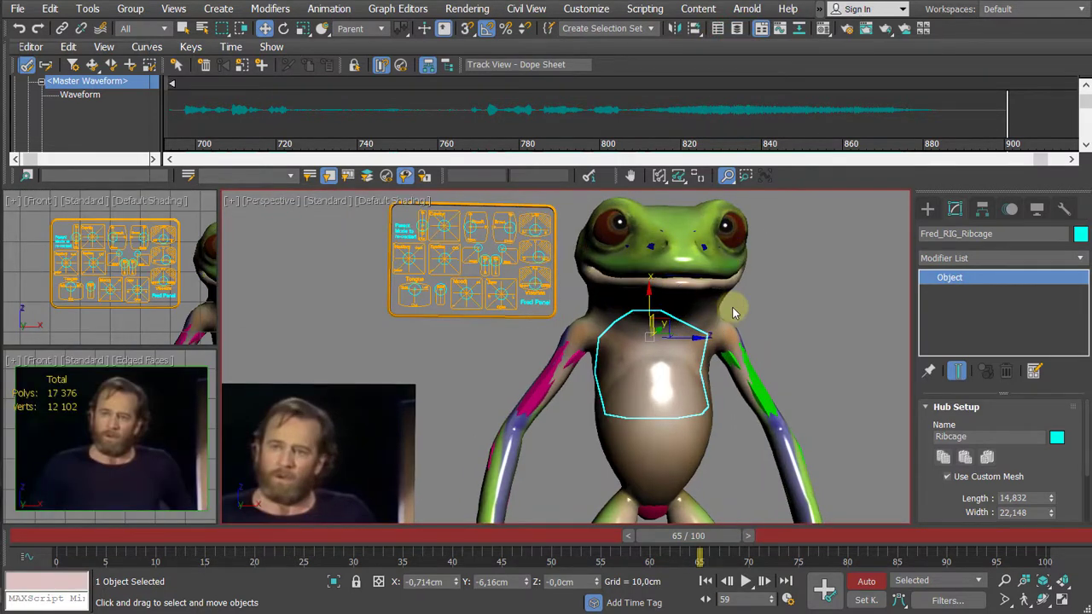
# Step: Show the ribcage bone's motion parameters with its animation layers, keeping the whole frog in view
pyautogui.click(1012, 210)
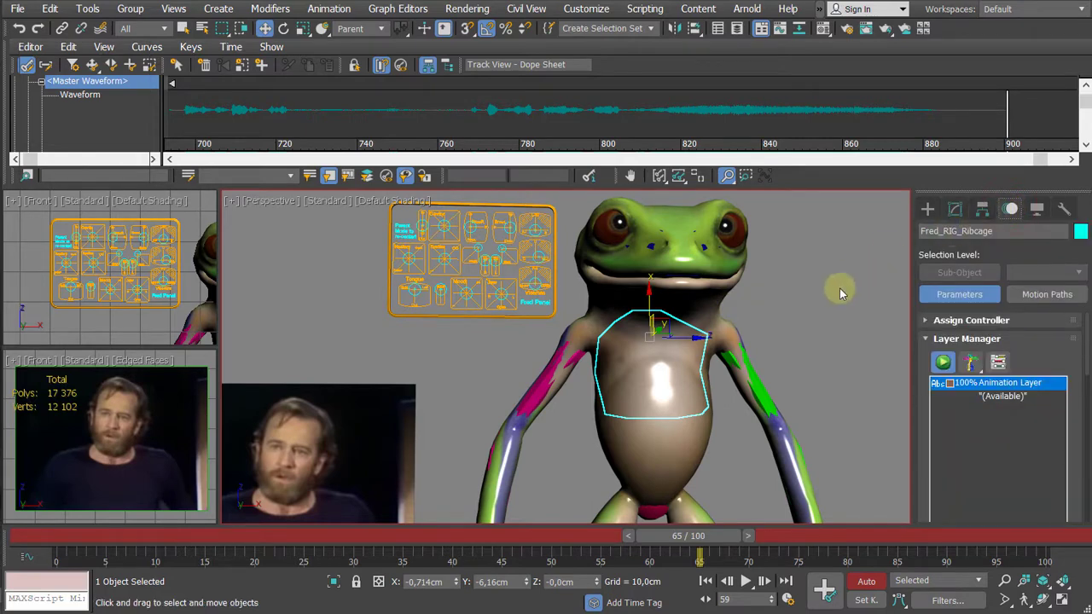
pyautogui.moveTo(839, 288); pyautogui.dragTo(818, 265, button='middle')
pyautogui.scroll(-2, 742, 285)
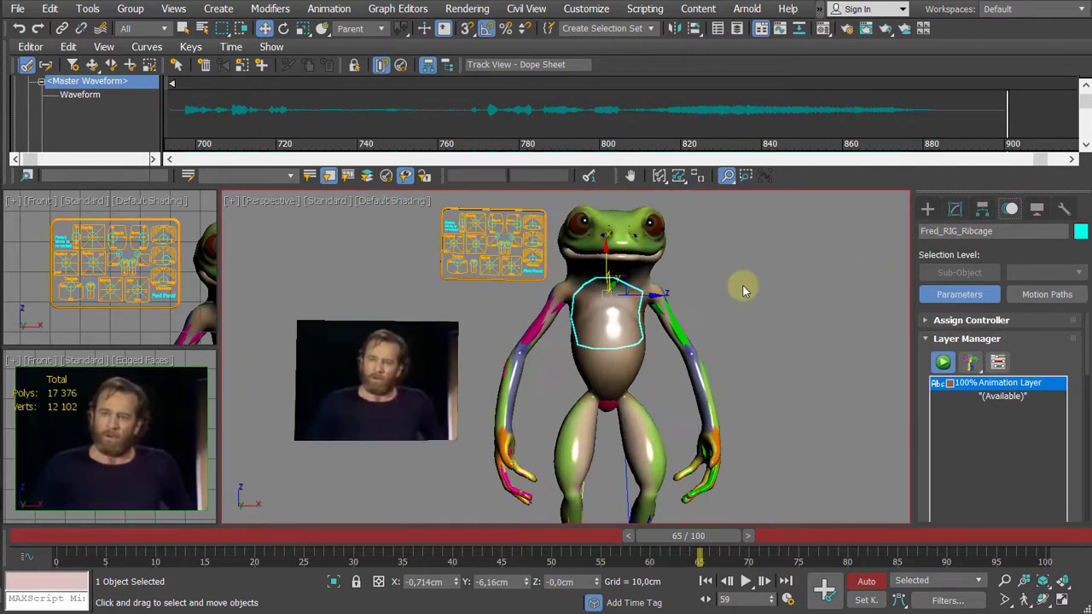
pyautogui.scroll(-2, 746, 286)
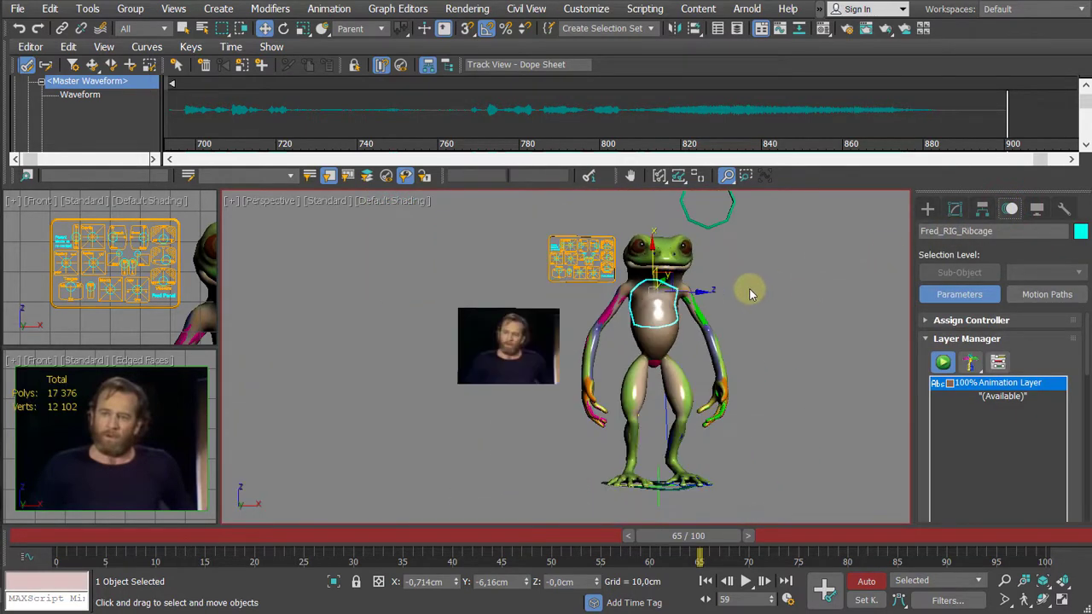
pyautogui.click(942, 365)
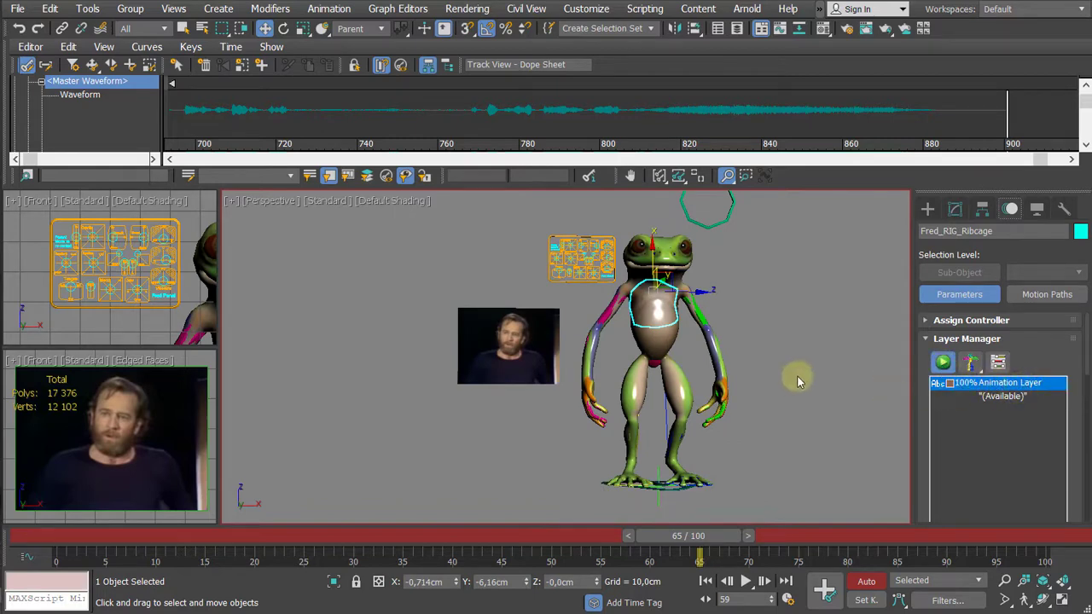
pyautogui.moveTo(794, 376); pyautogui.dragTo(770, 377, button='middle')
# Step: Clear the ribcage selection, select all of the frog's rig elements together, and deselect them
pyautogui.click(765, 389)
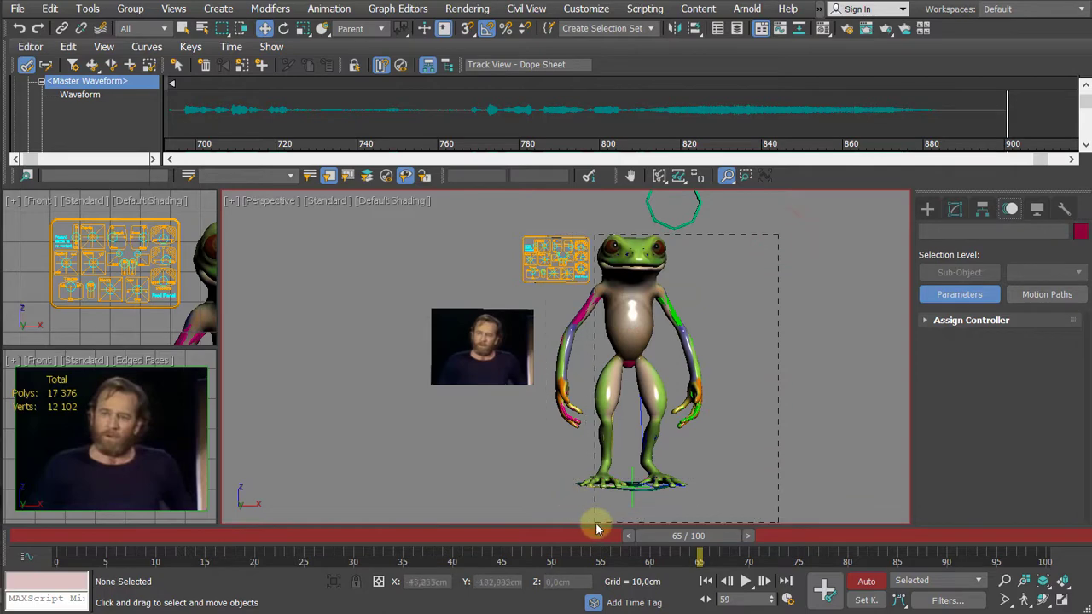
pyautogui.hotkey('ctrl', 'a')
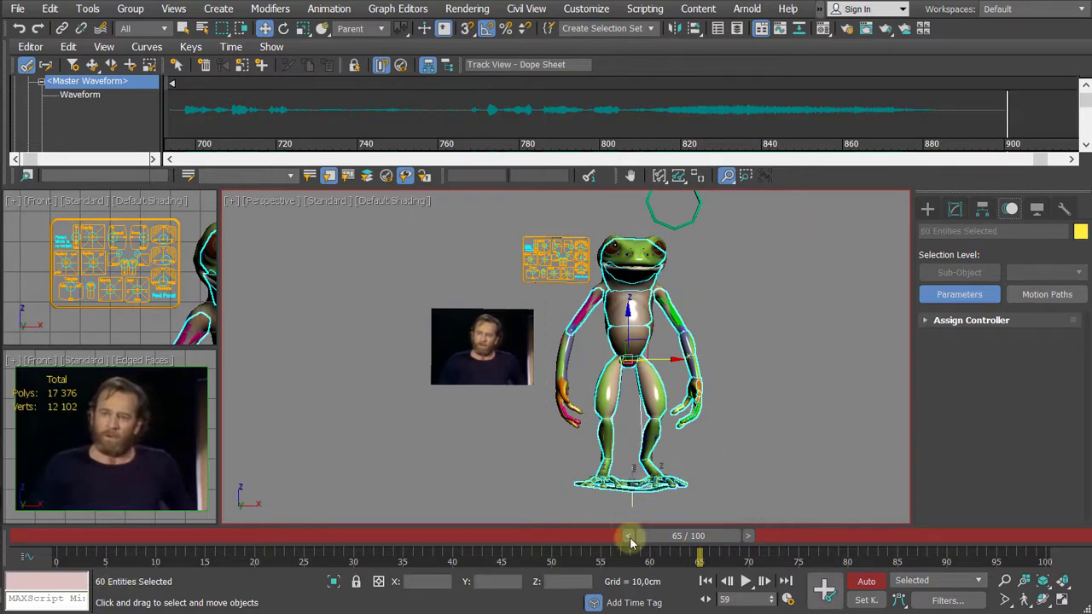
pyautogui.click(794, 429)
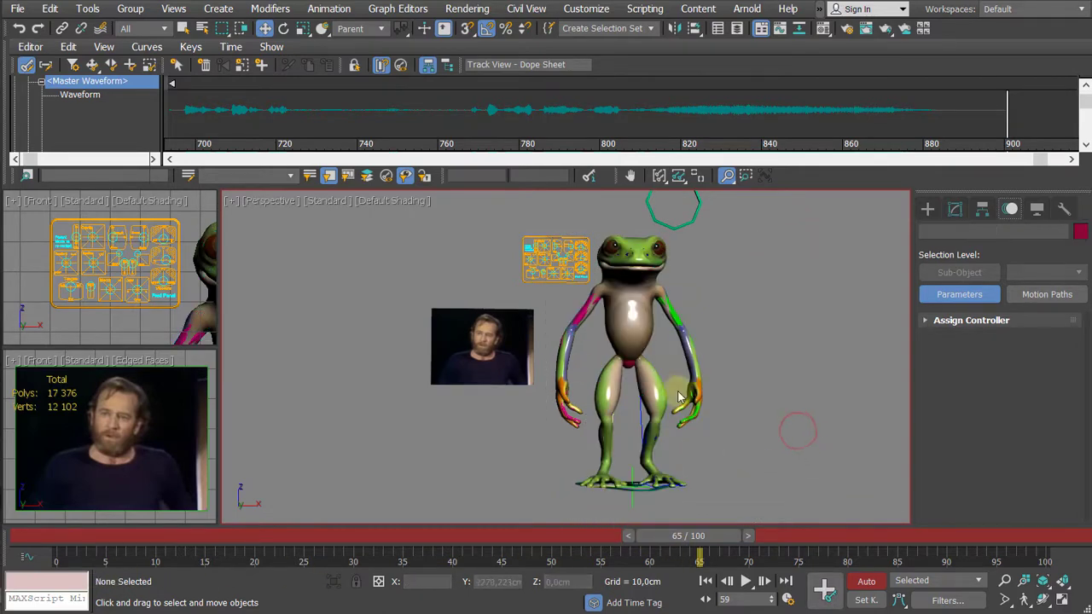
# Step: Select the frog's pelvis bone and shrink the waveform track area to give the viewports more height
pyautogui.click(640, 365)
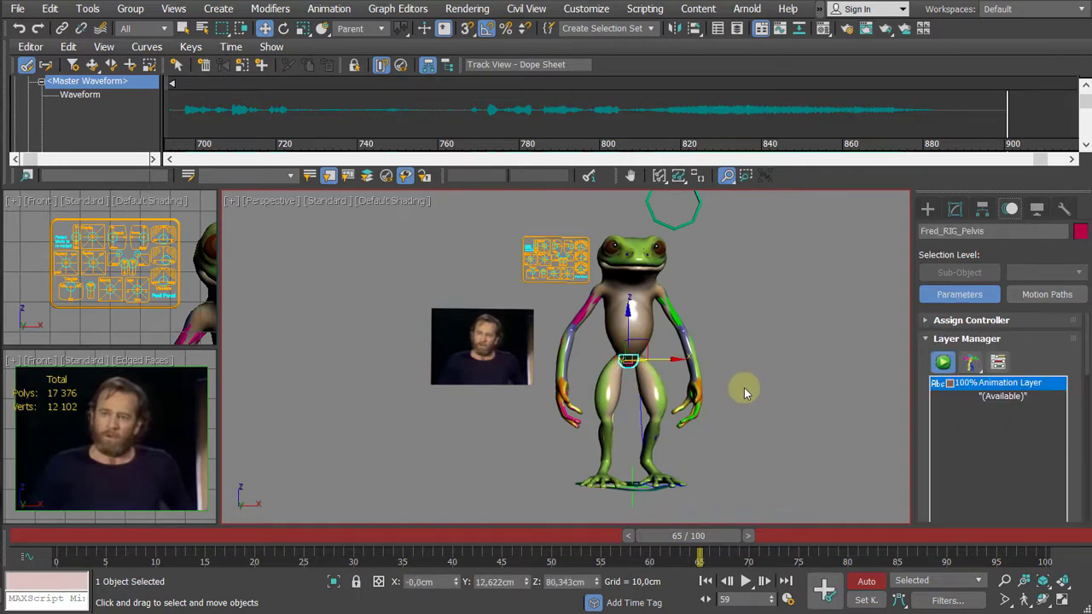
pyautogui.press('f')
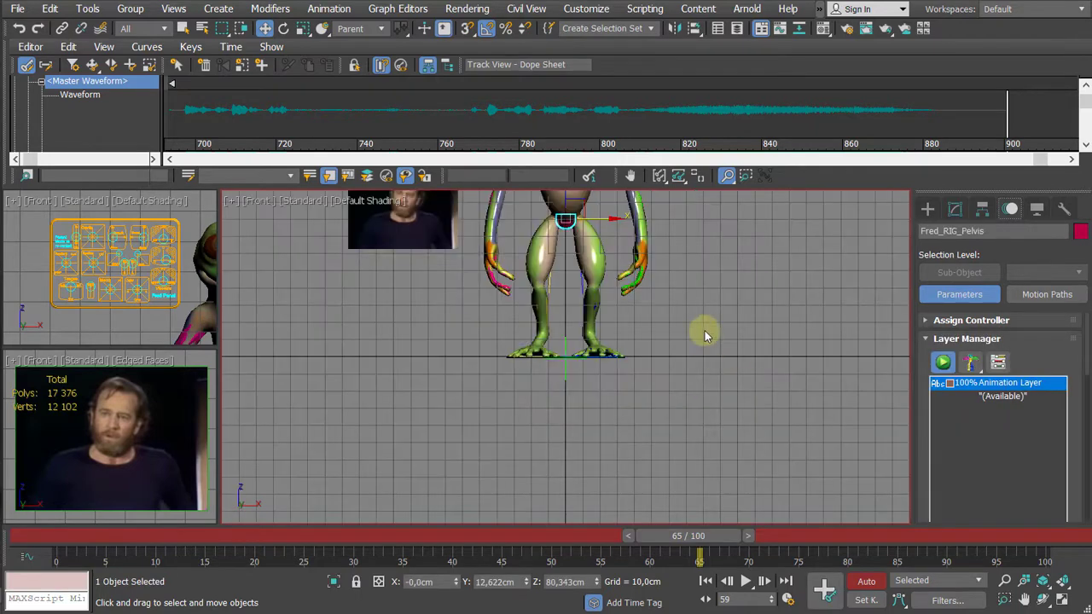
pyautogui.hotkey('shift', 'z')
pyautogui.hotkey('shift', 'z')
pyautogui.hotkey('shift', 'z')
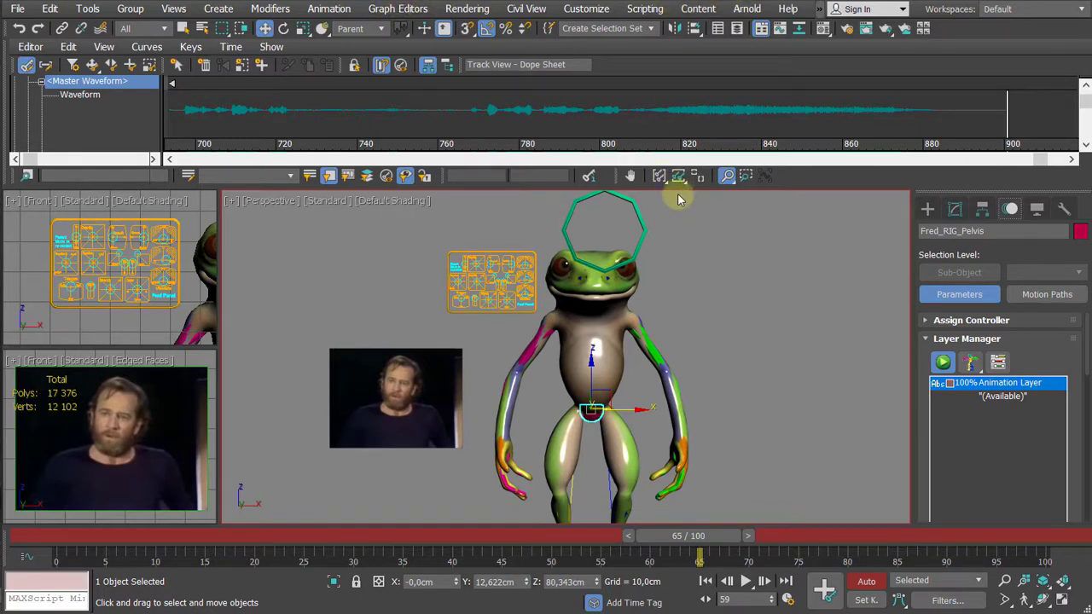
pyautogui.moveTo(679, 188); pyautogui.dragTo(678, 151)
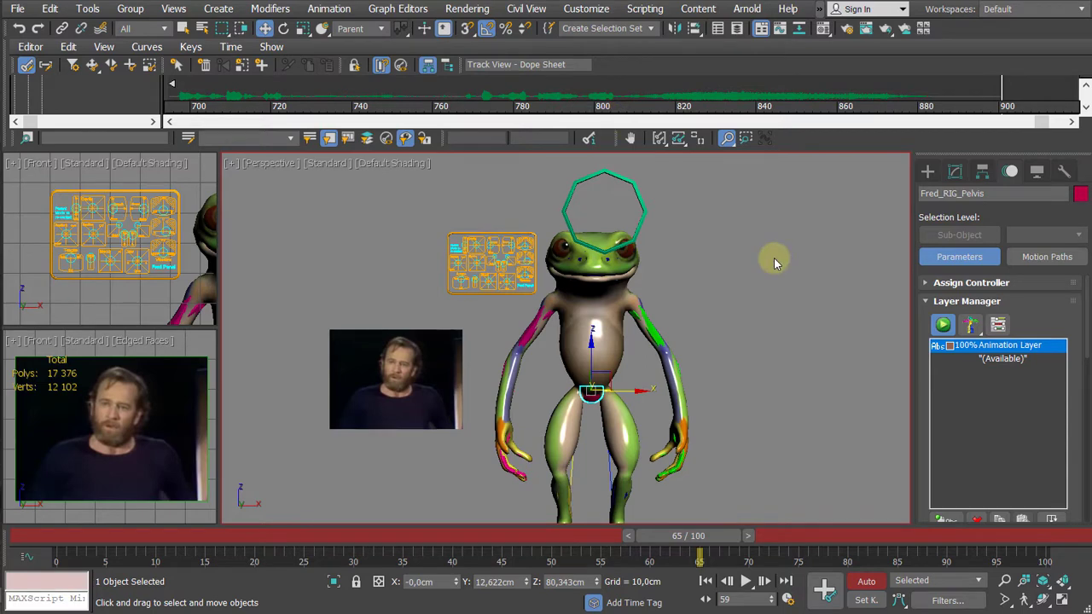
# Step: Return the animation to frame 0 and keep the frog framed from the front in the perspective view
pyautogui.scroll(-4, 774, 263)
pyautogui.click(628, 536)
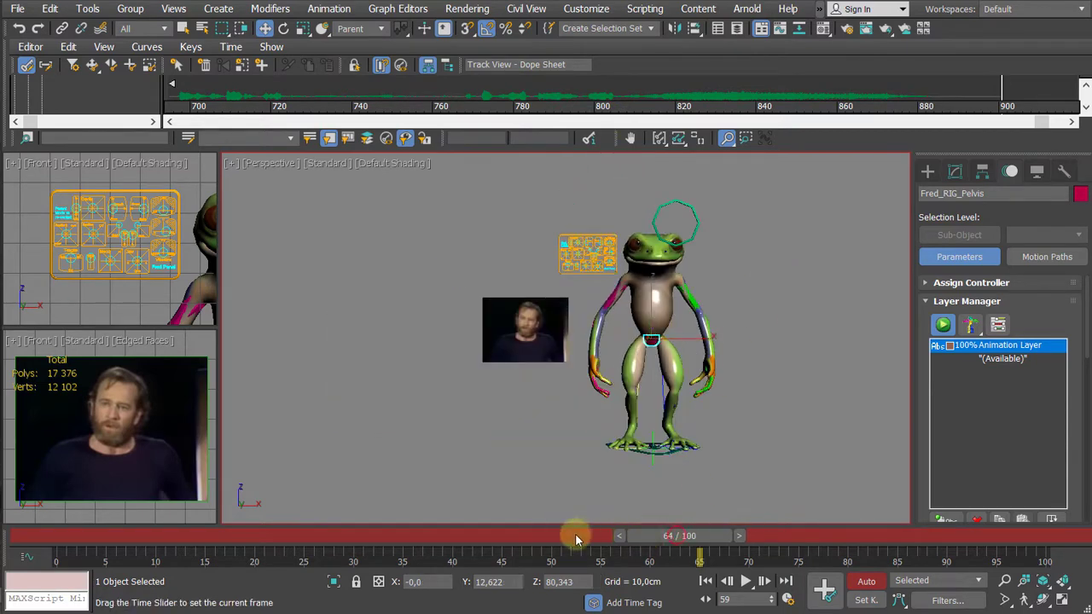
pyautogui.moveTo(576, 539); pyautogui.dragTo(61, 537)
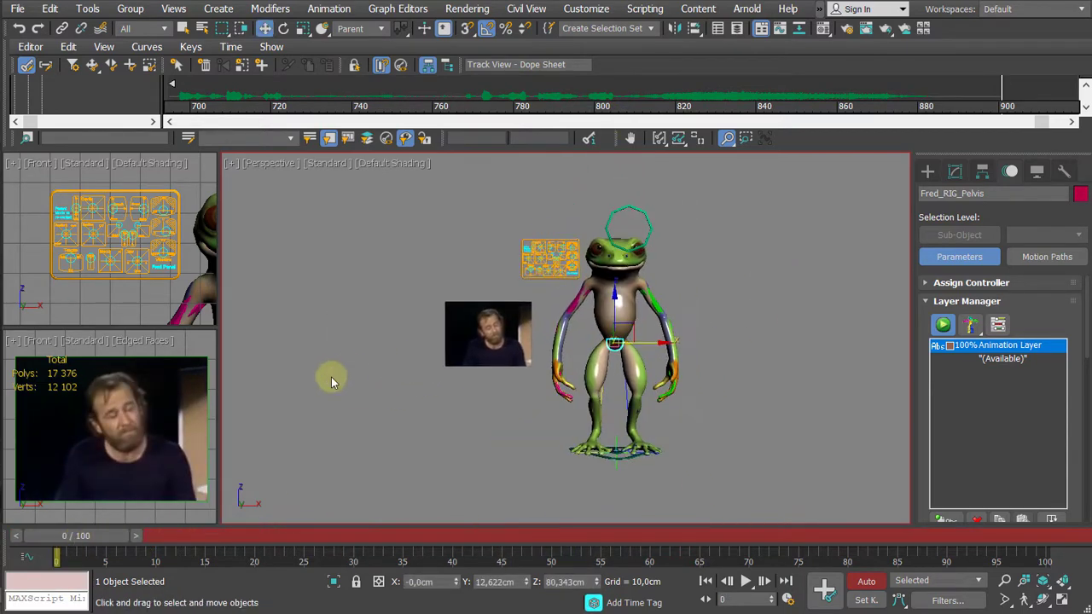
pyautogui.scroll(3, 331, 377)
pyautogui.keyDown('alt'); pyautogui.moveTo(282, 380); pyautogui.dragTo(626, 356, button='middle'); pyautogui.keyUp('alt')
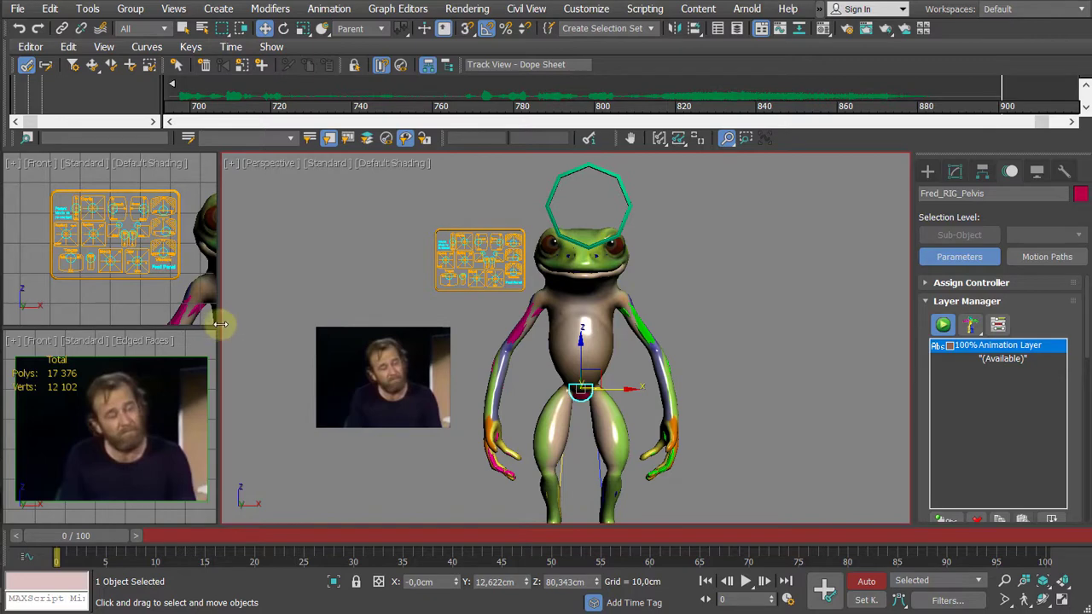
# Step: Clear the pelvis selection and look at the frog through PhysCamera001
pyautogui.click(812, 299)
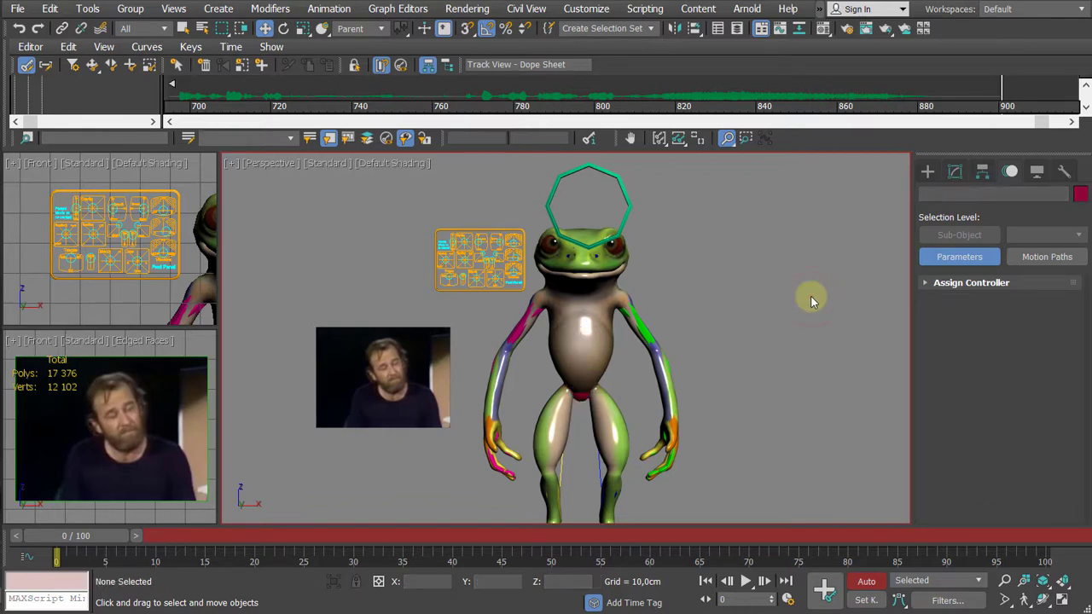
pyautogui.press('c')
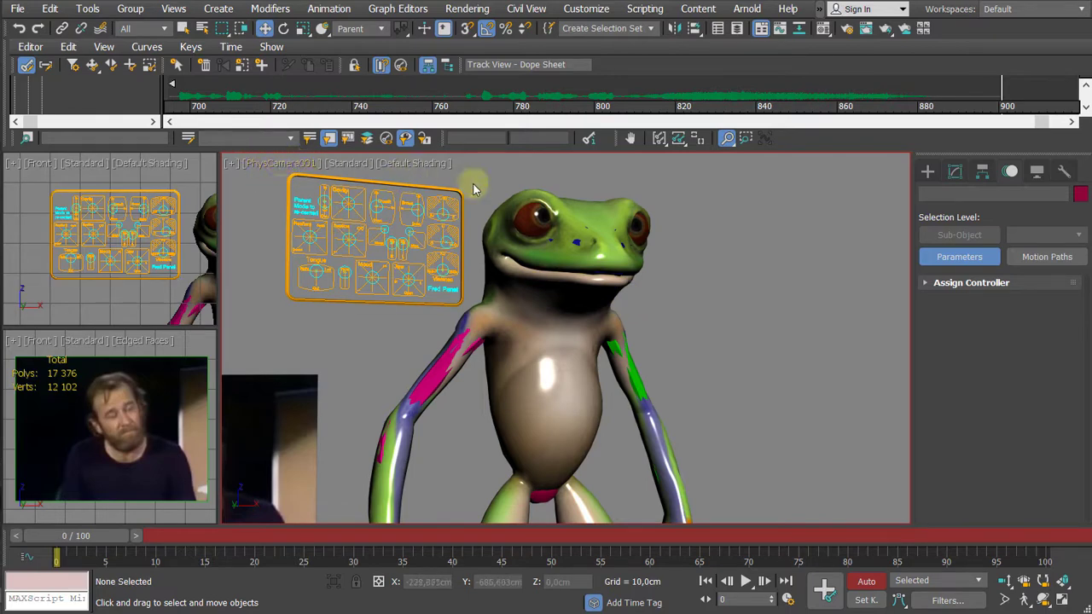
pyautogui.click(768, 262)
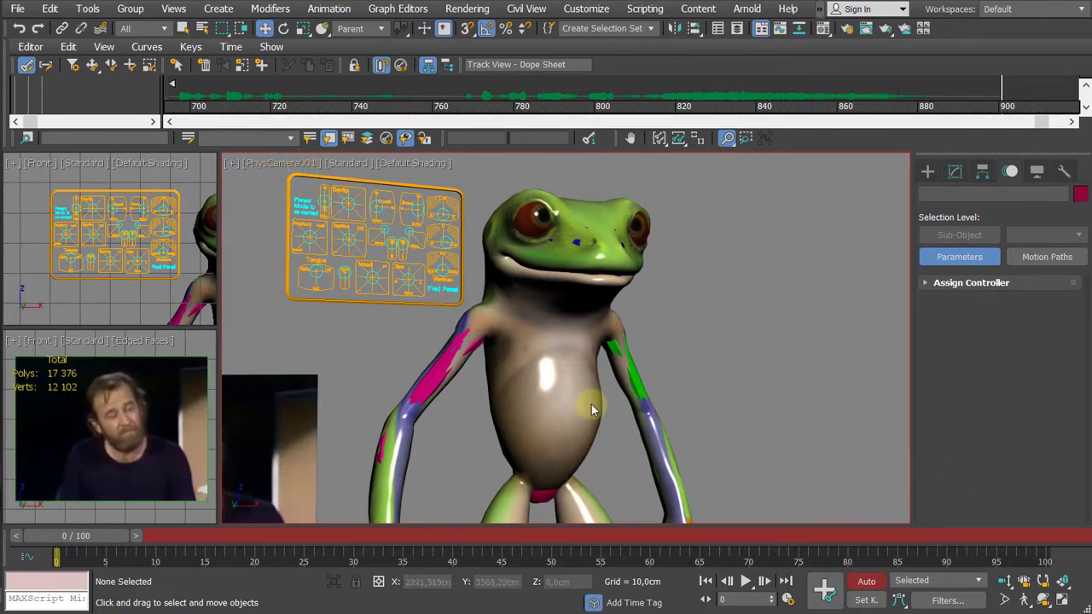
# Step: Try orbiting the camera at frame 25 with Auto Key on, review the motion back to frame 0, and undo the orbit
pyautogui.moveTo(64, 537); pyautogui.dragTo(305, 539)
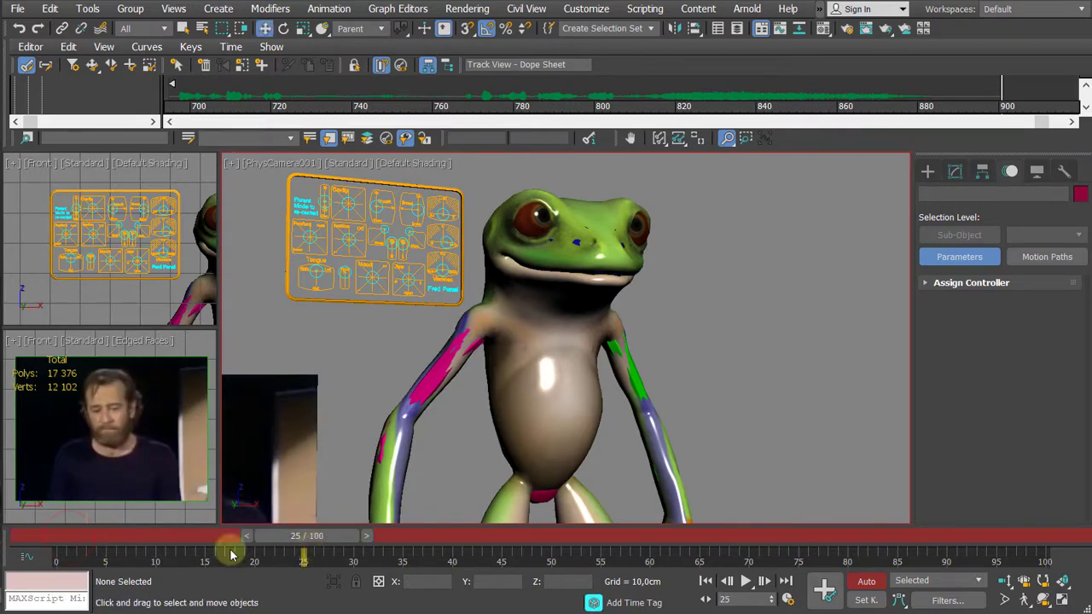
pyautogui.click(1043, 602)
pyautogui.moveTo(768, 381); pyautogui.dragTo(713, 378)
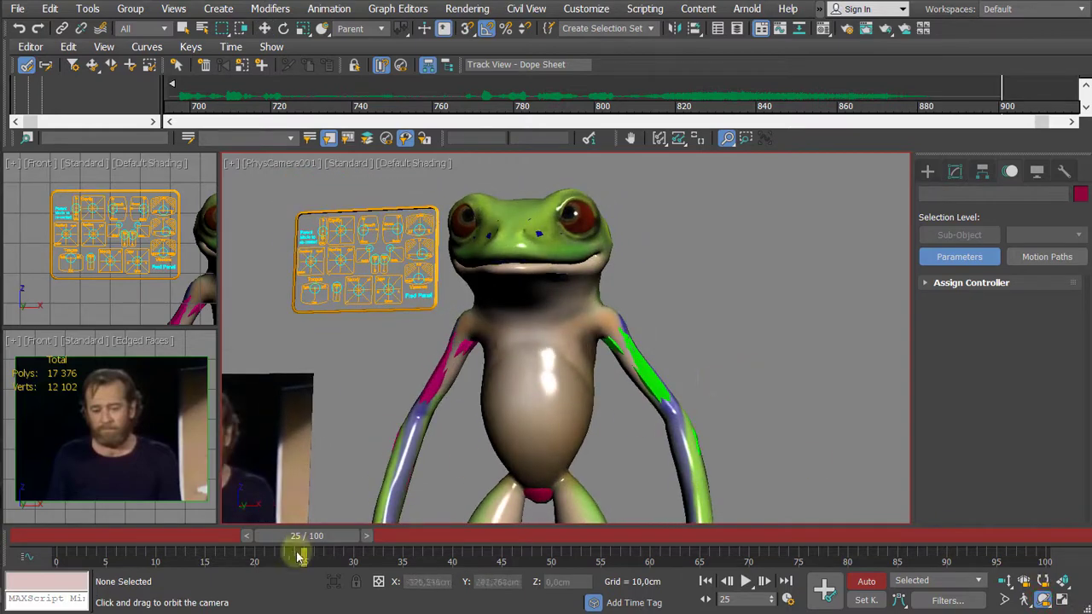
pyautogui.moveTo(317, 536); pyautogui.dragTo(353, 550)
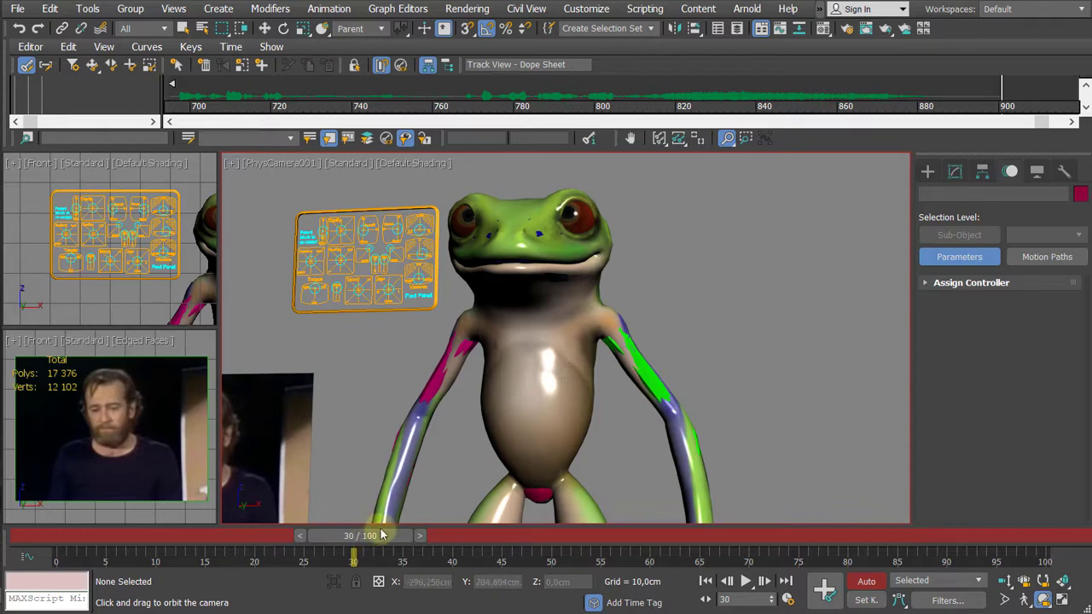
pyautogui.moveTo(378, 535); pyautogui.dragTo(73, 535)
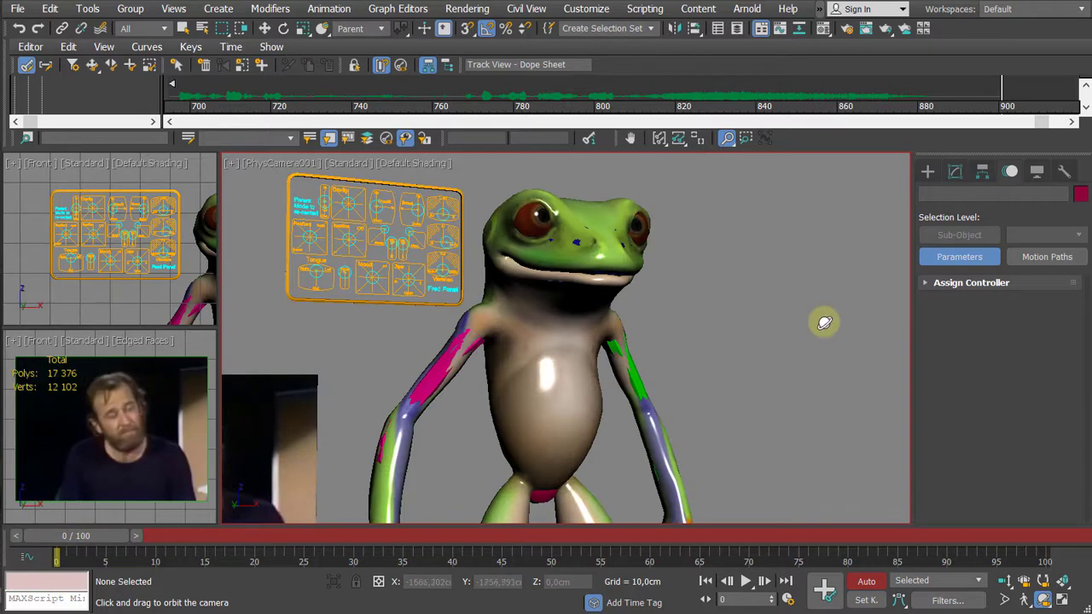
pyautogui.hotkey('ctrl', 'z')
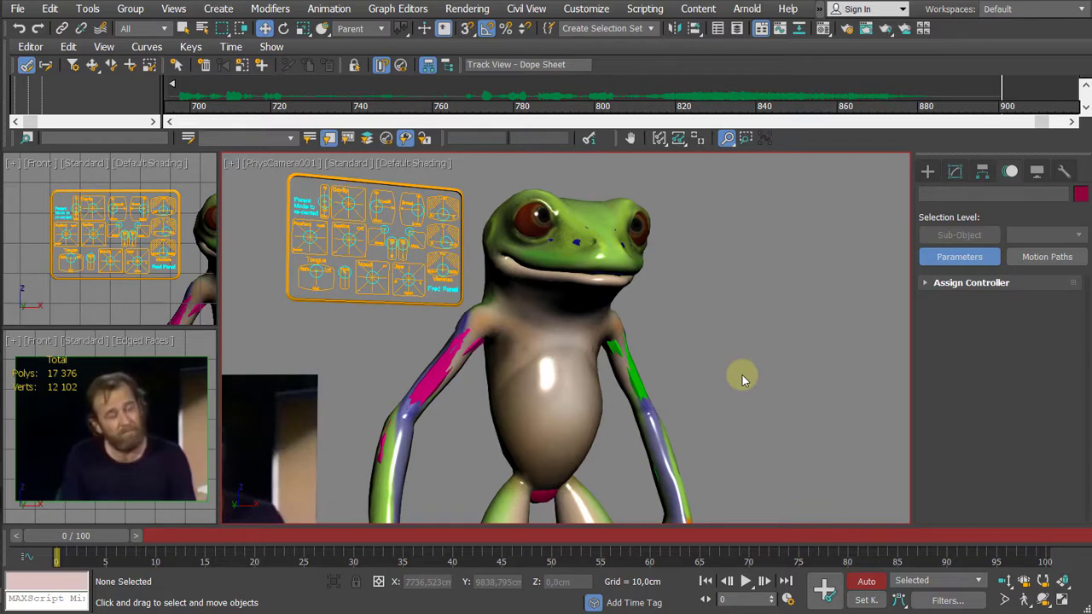
# Step: Turn off Auto Key, orbit and pan the camera toward the frog's front, and show the safe frame
pyautogui.click(864, 583)
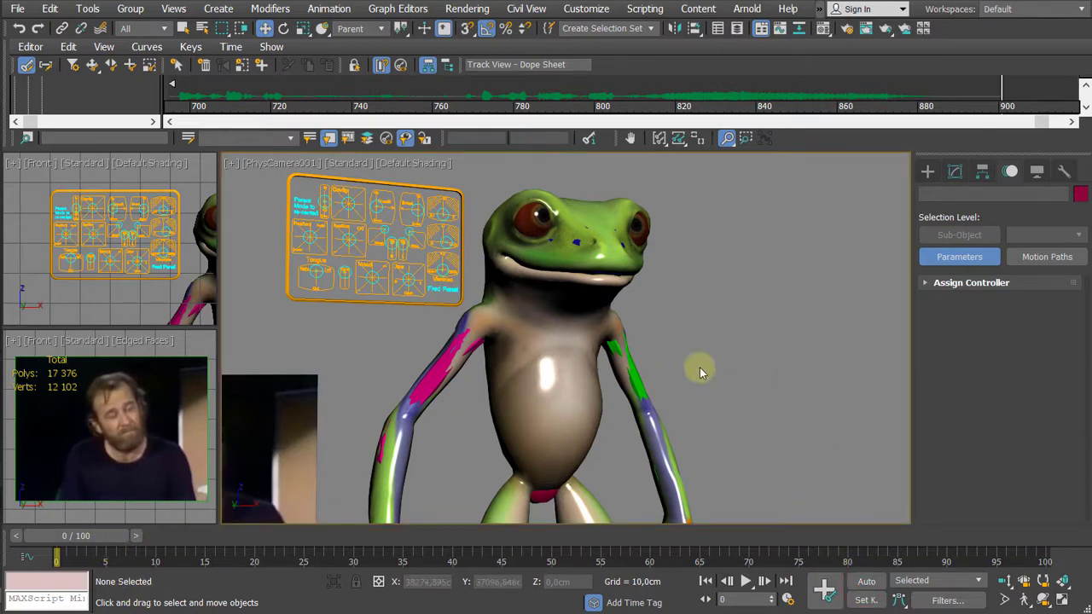
pyautogui.click(1042, 600)
pyautogui.moveTo(687, 366)
pyautogui.mouseDown()
pyautogui.moveTo(709, 367)
pyautogui.moveTo(673, 370)
pyautogui.moveTo(683, 370)
pyautogui.mouseUp()
pyautogui.moveTo(683, 370); pyautogui.dragTo(730, 343, button='middle')
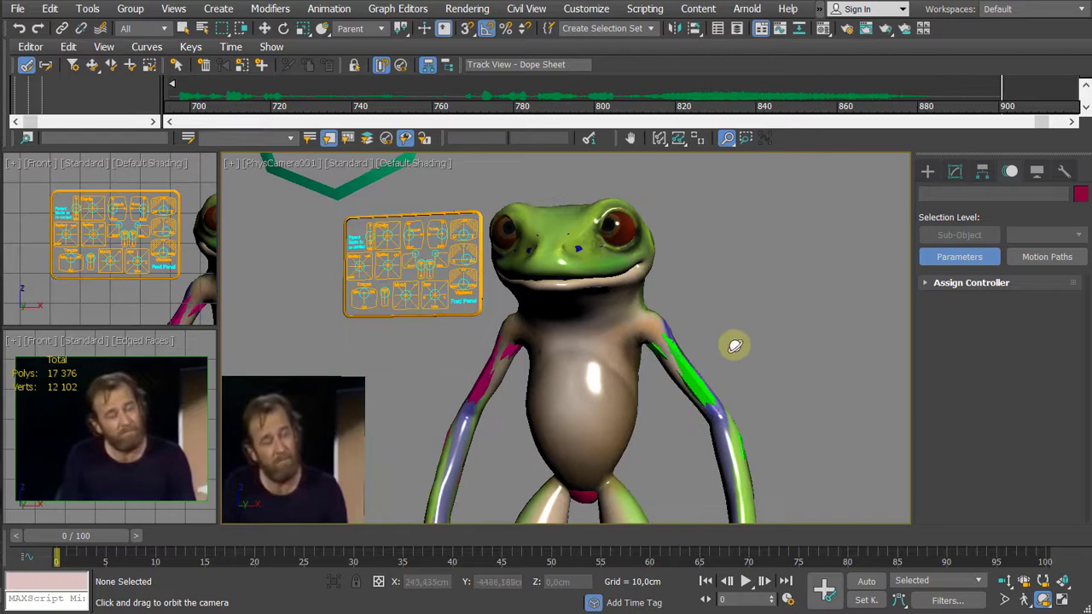
pyautogui.moveTo(735, 346); pyautogui.dragTo(738, 347)
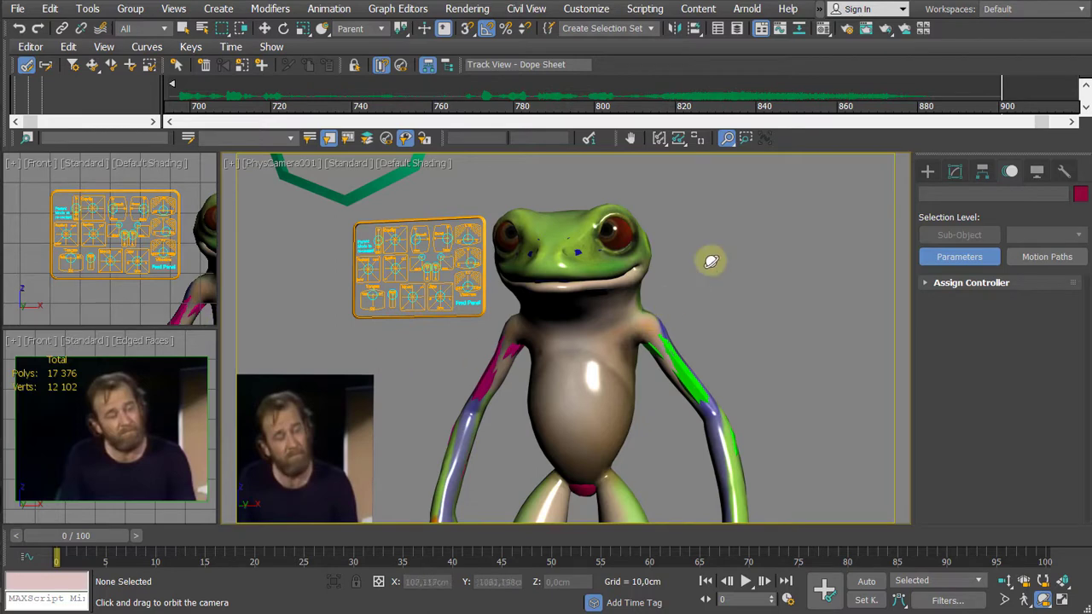
pyautogui.moveTo(711, 261); pyautogui.dragTo(705, 268)
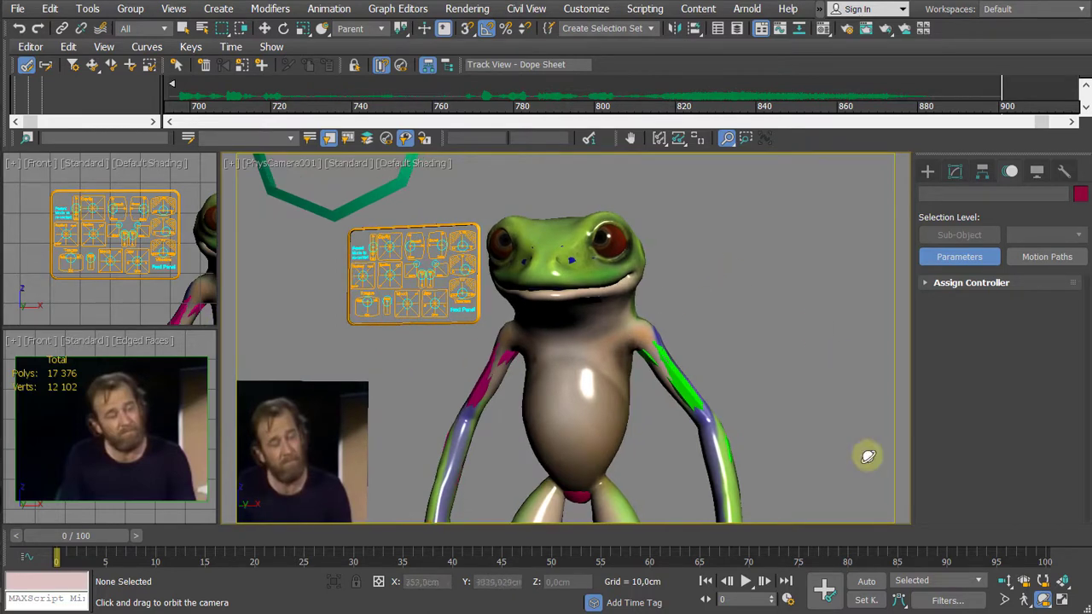
# Step: Dolly the camera closer and orbit it to frame the frog's head, chest and upper arms nearly head-on
pyautogui.click(1005, 583)
pyautogui.moveTo(687, 327)
pyautogui.mouseDown()
pyautogui.moveTo(694, 302)
pyautogui.moveTo(707, 317)
pyautogui.mouseUp()
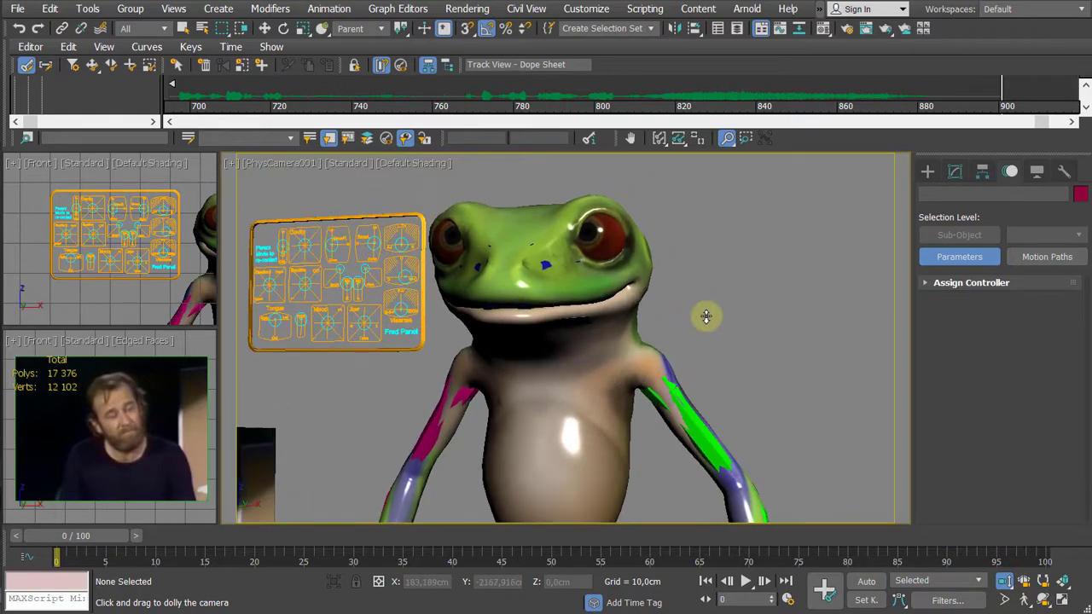
pyautogui.click(1042, 600)
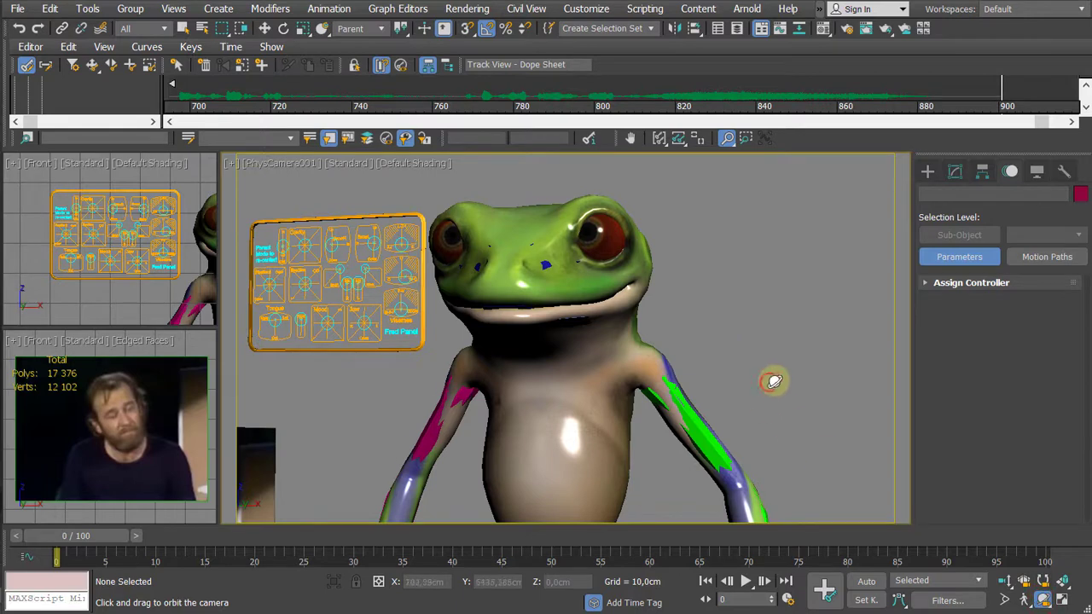
pyautogui.moveTo(773, 381); pyautogui.dragTo(780, 383)
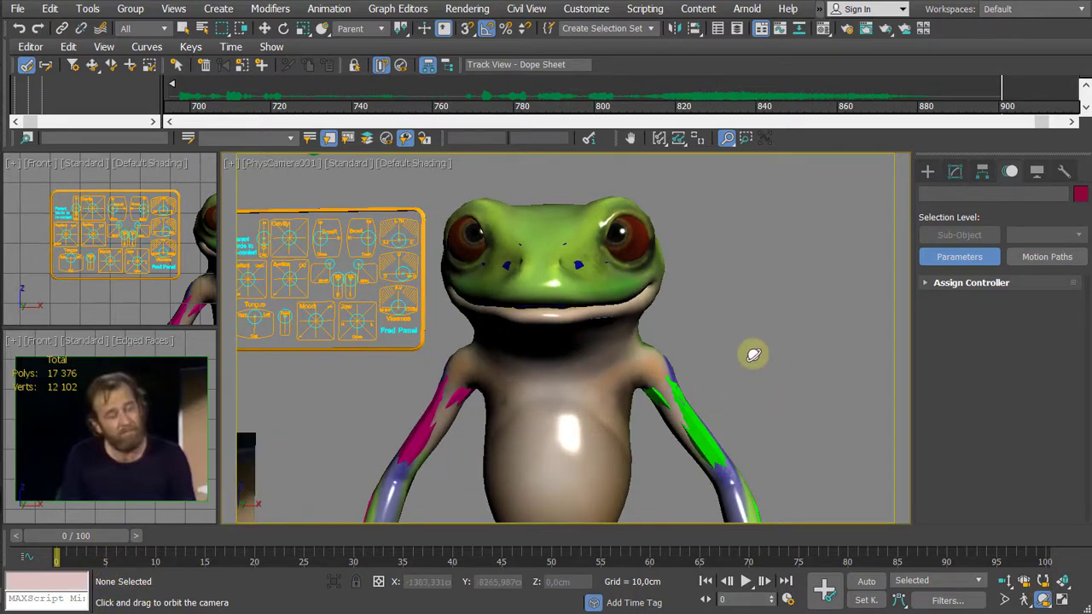
pyautogui.moveTo(754, 355); pyautogui.dragTo(750, 347)
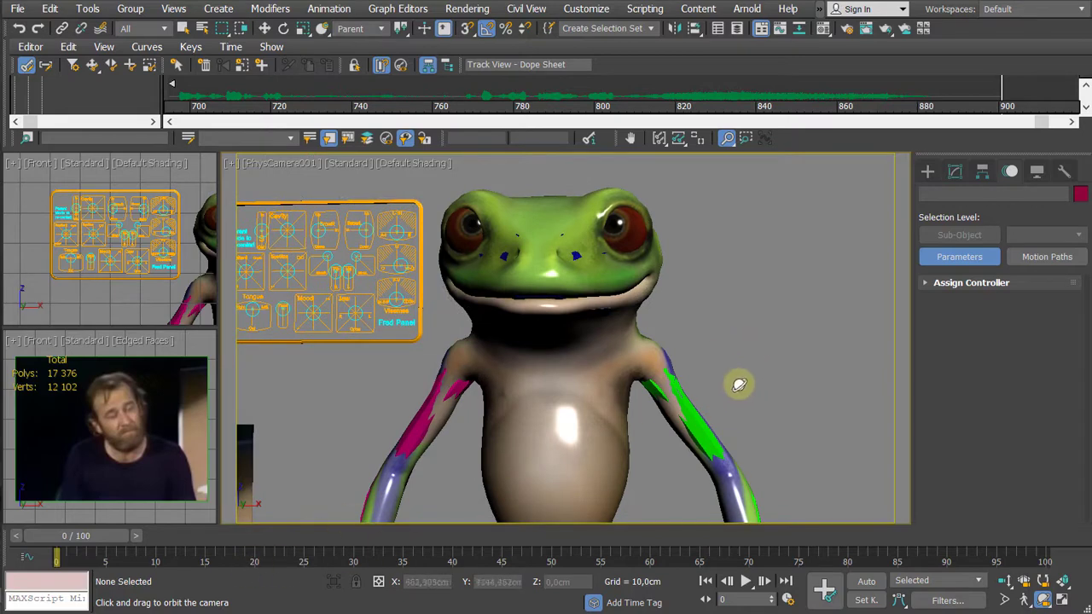
pyautogui.moveTo(740, 383); pyautogui.dragTo(758, 380)
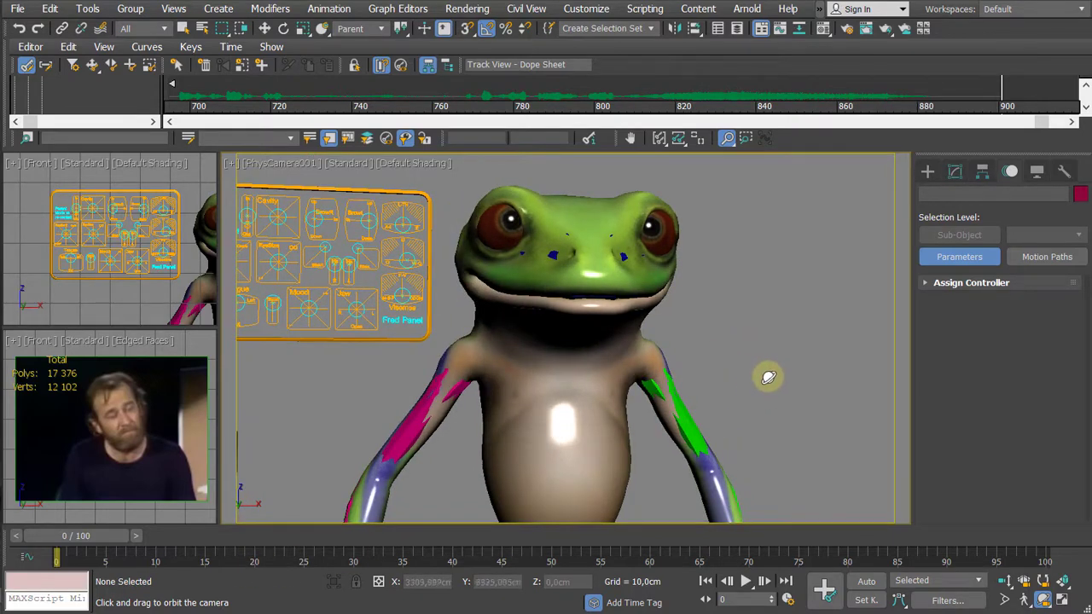
pyautogui.moveTo(768, 361); pyautogui.dragTo(771, 371, button='middle')
pyautogui.rightClick(771, 373)
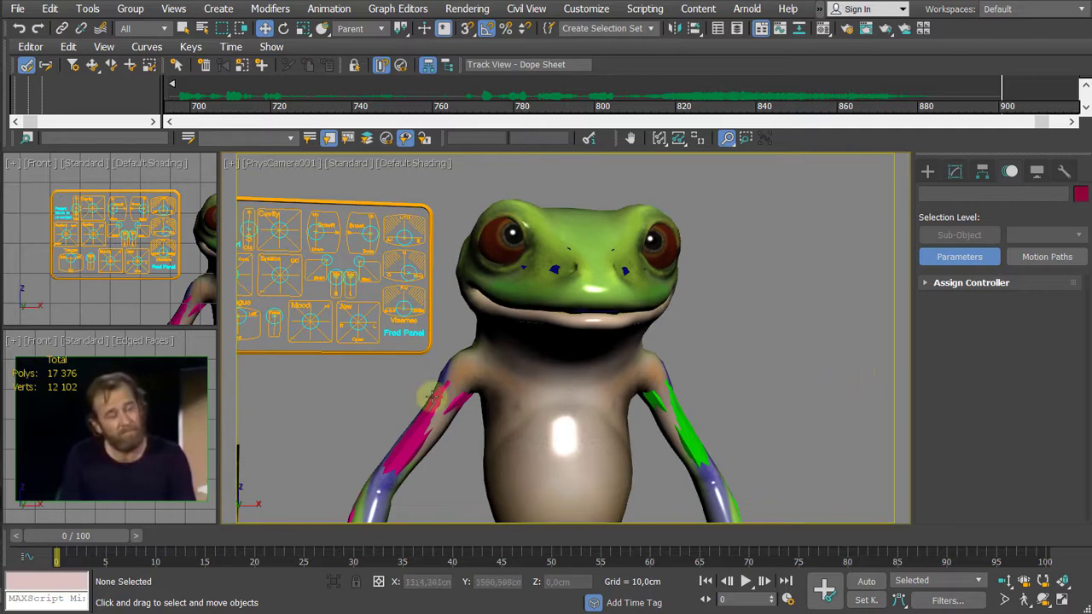
# Step: Turn Auto Key back on and widen the two Front viewports beside the camera view
pyautogui.press('n')
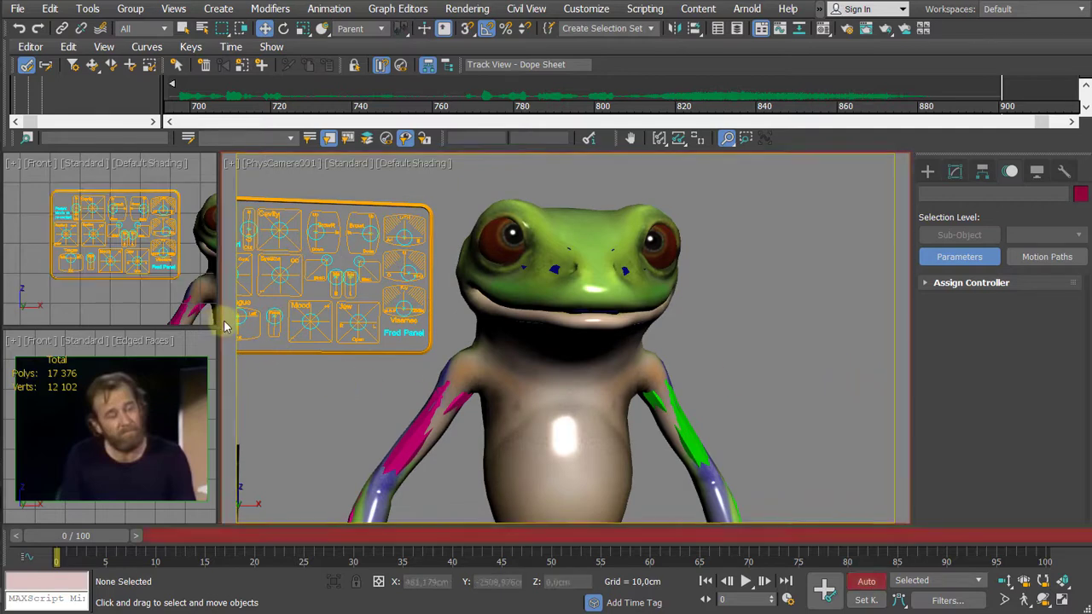
pyautogui.moveTo(219, 326); pyautogui.dragTo(322, 331)
# Step: Select the frog's pelvis bone in the Front viewport that shows the body
pyautogui.scroll(-3, 142, 272)
pyautogui.moveTo(143, 271); pyautogui.dragTo(165, 238, button='middle')
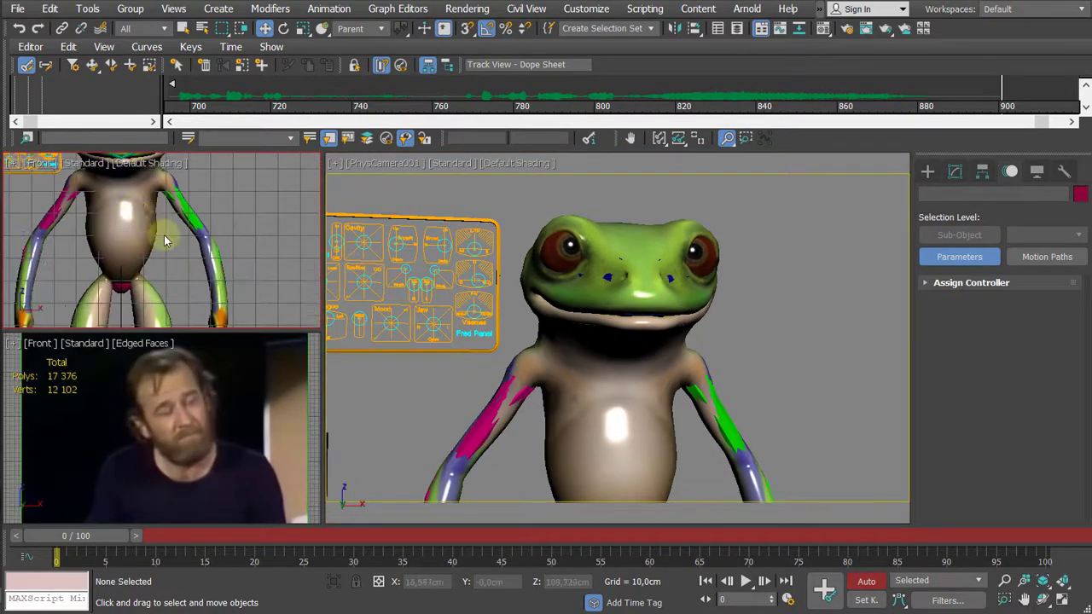
pyautogui.scroll(-3, 165, 239)
pyautogui.scroll(3, 192, 226)
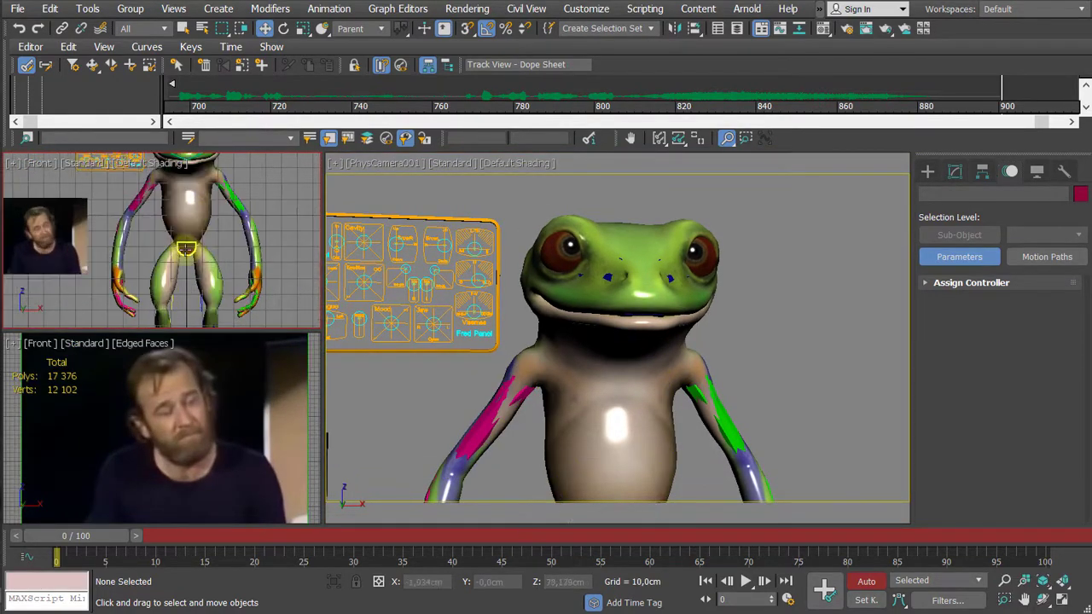
pyautogui.click(185, 250)
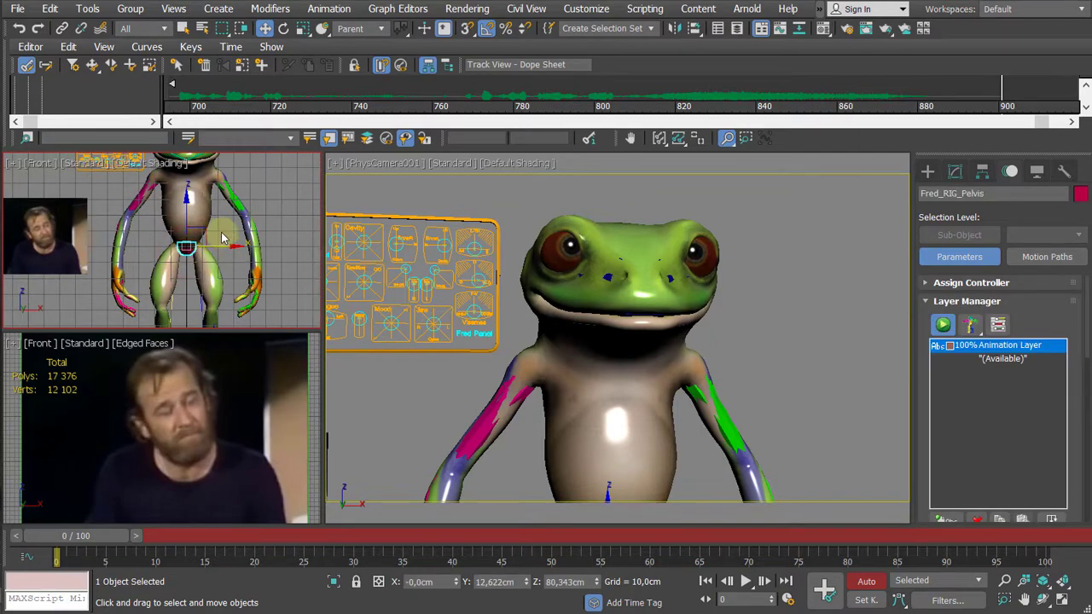
pyautogui.moveTo(222, 238); pyautogui.dragTo(188, 224, button='middle')
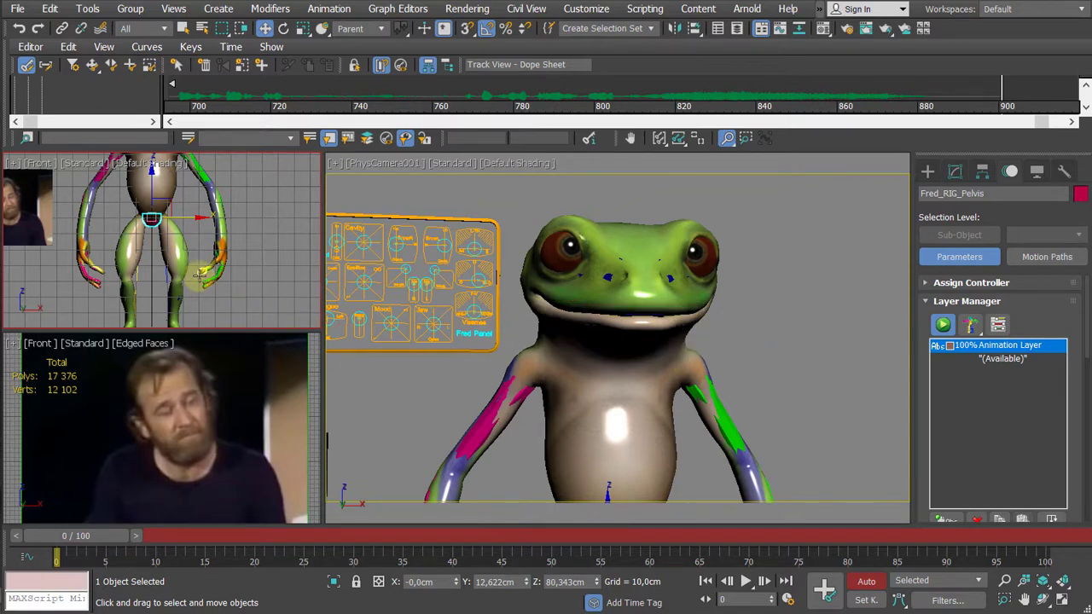
pyautogui.moveTo(200, 274); pyautogui.dragTo(202, 291, button='middle')
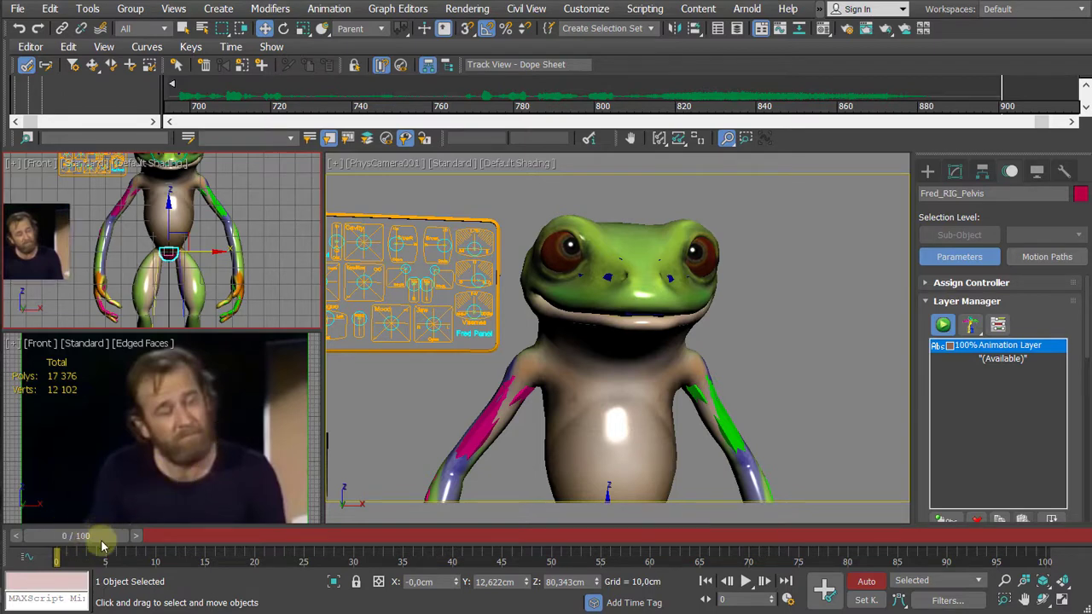
# Step: Scrub the opening frames against the reference video, stop at frame 30, and activate the Move tool for the pelvis
pyautogui.moveTo(97, 535); pyautogui.dragTo(270, 546)
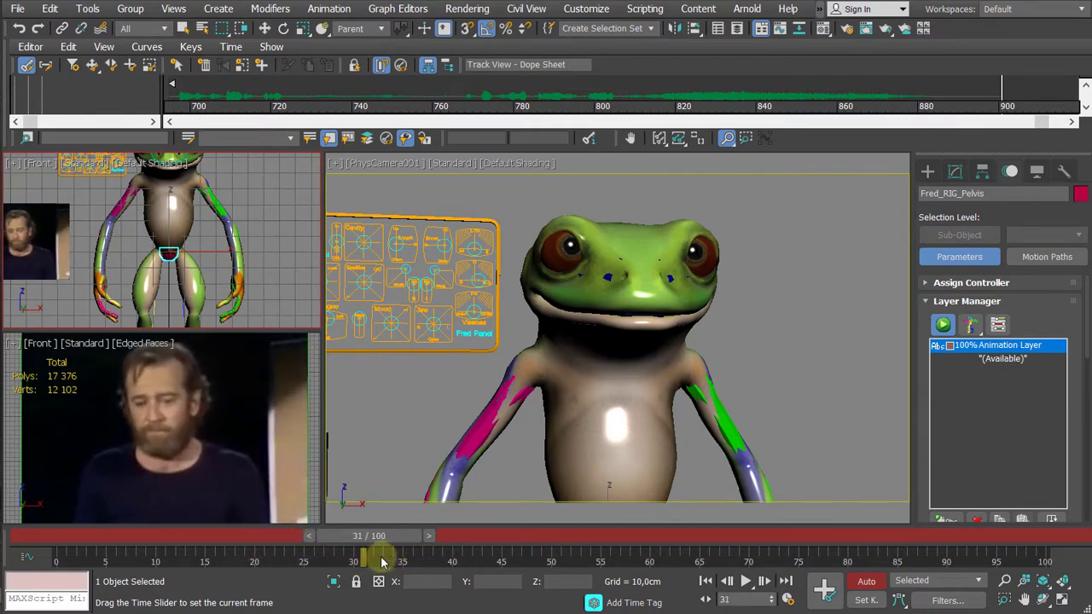
pyautogui.click(359, 537)
pyautogui.press('w')
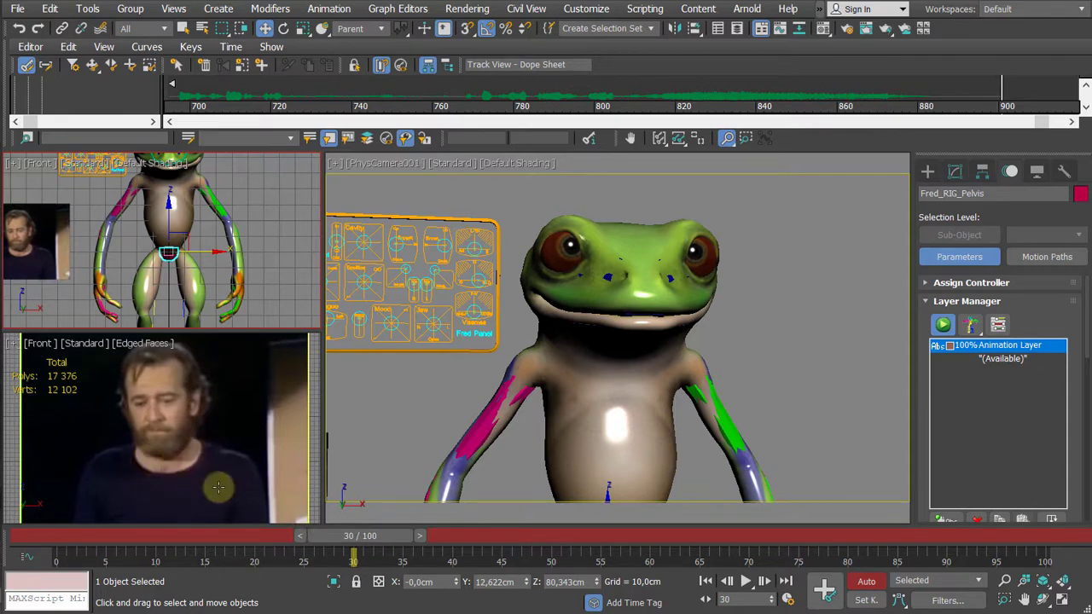
pyautogui.moveTo(390, 549)
pyautogui.mouseDown()
pyautogui.moveTo(91, 550)
pyautogui.moveTo(168, 546)
pyautogui.mouseUp()
pyautogui.moveTo(253, 567); pyautogui.dragTo(397, 563)
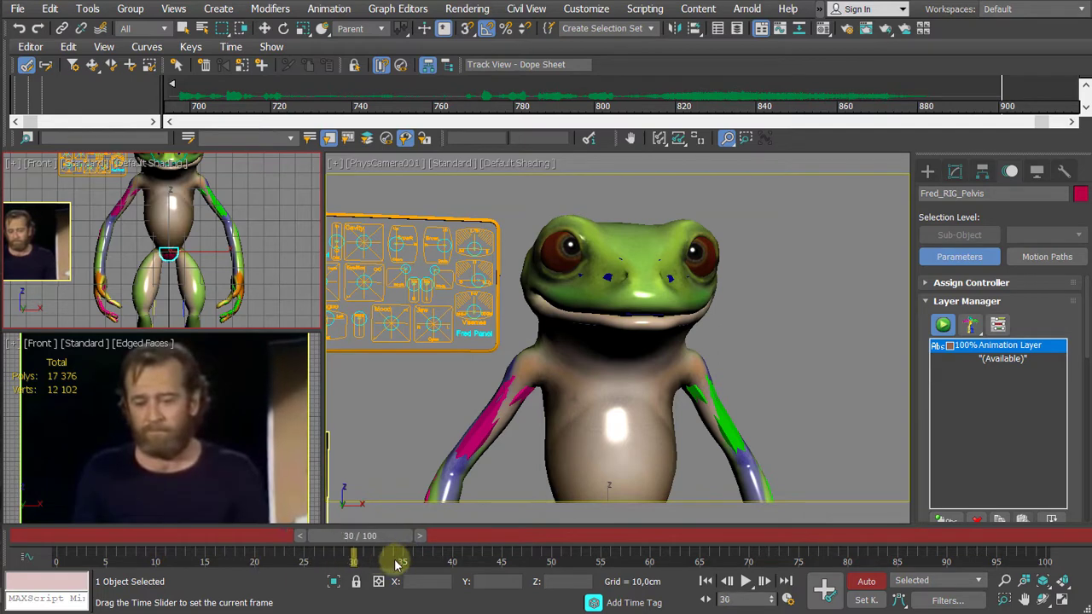
pyautogui.press('w')
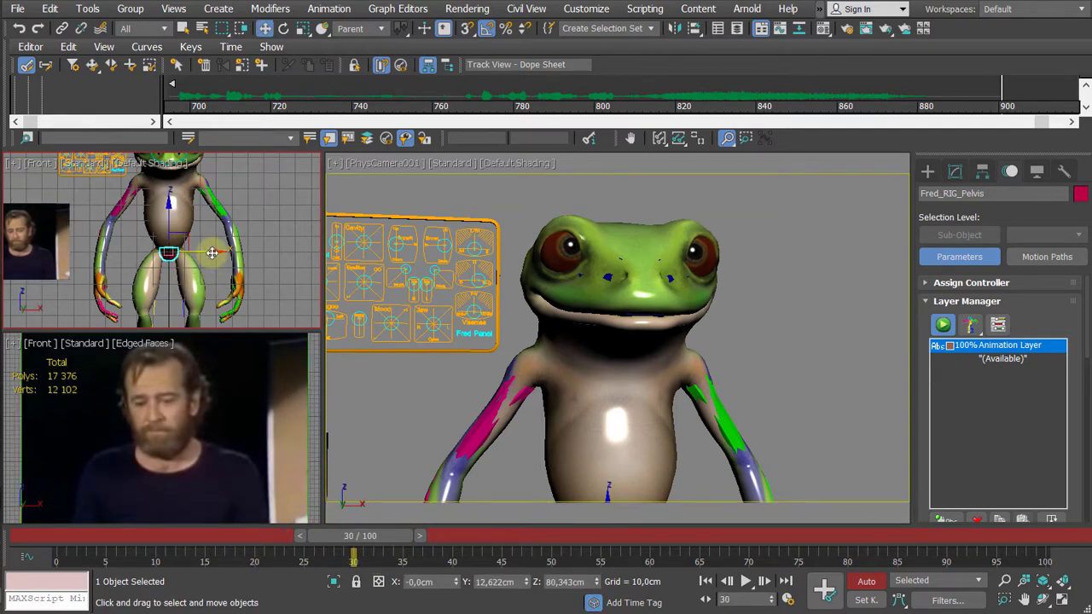
# Step: Shift the pelvis sideways at frame 30 to about X 5.6 cm, Z 78.7 cm, and tilt it slightly with angle snap off
pyautogui.moveTo(214, 253); pyautogui.dragTo(219, 251)
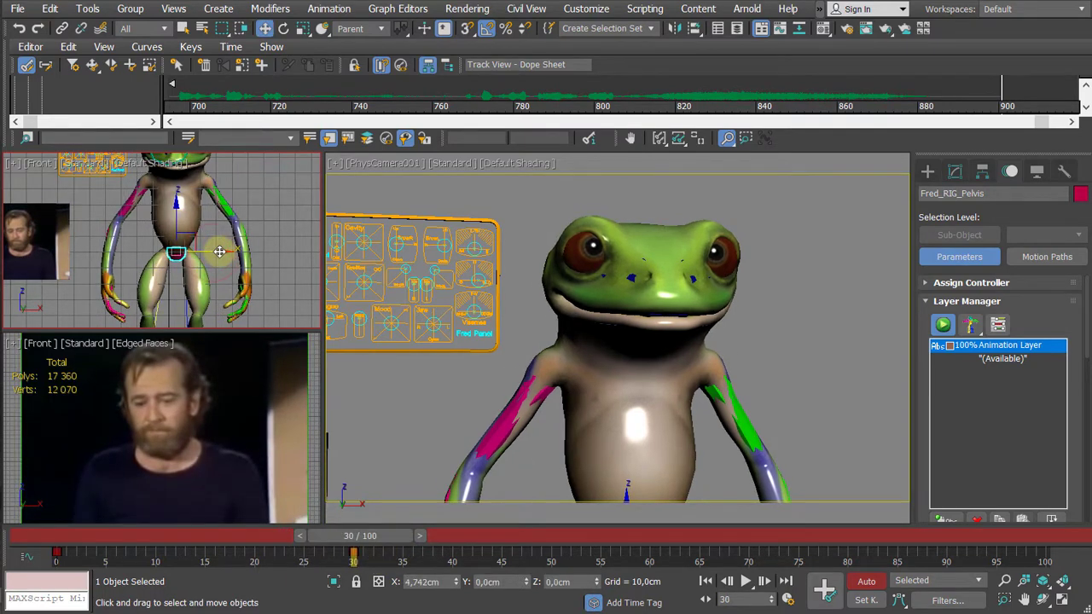
pyautogui.hotkey('ctrl', 'z')
pyautogui.press('e')
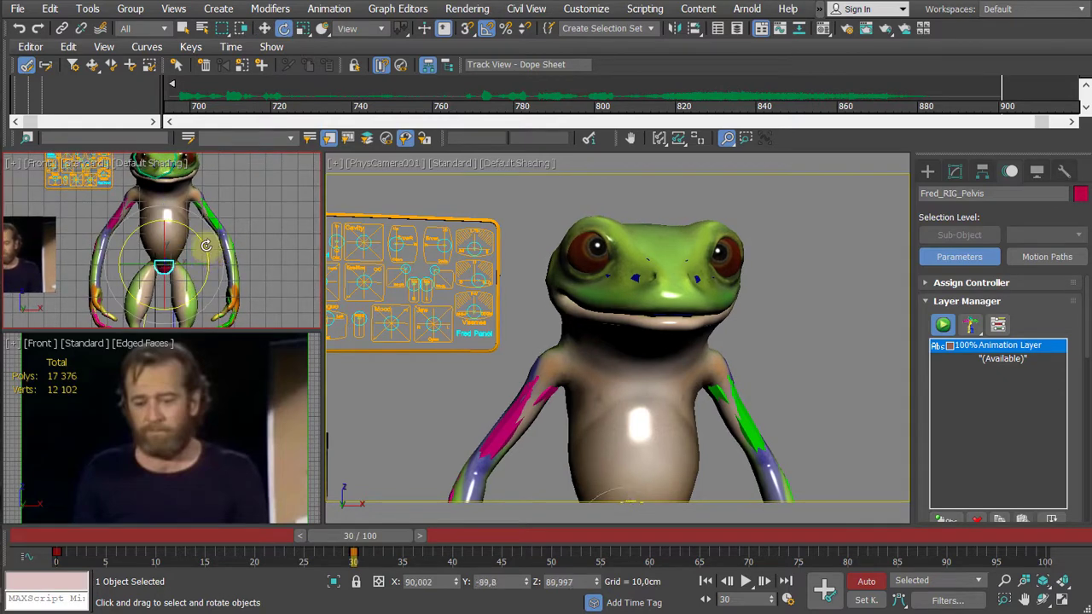
pyautogui.moveTo(205, 244); pyautogui.dragTo(206, 245)
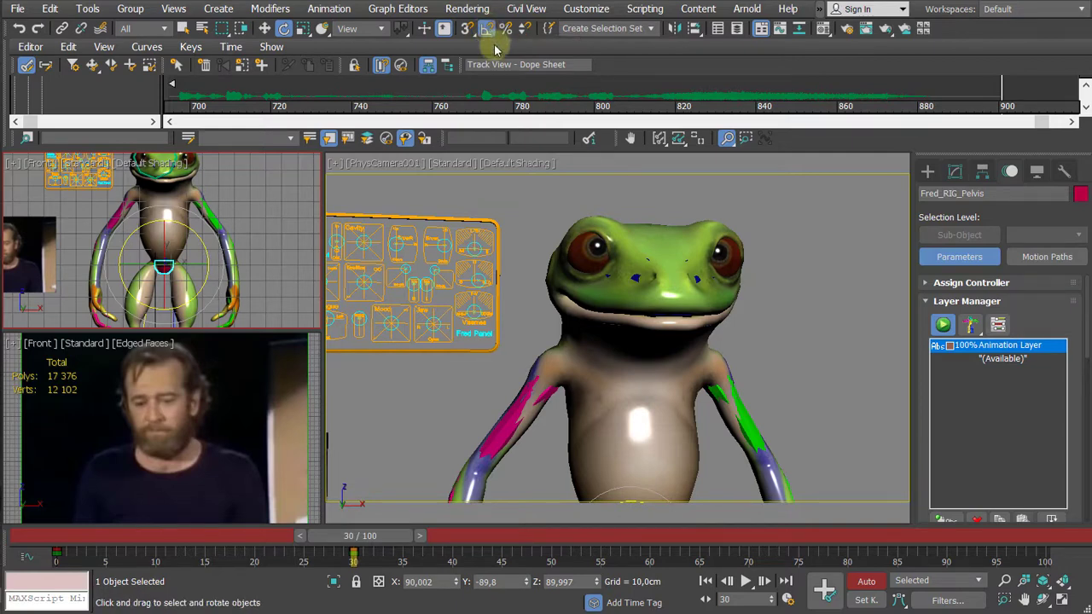
pyautogui.scroll(2, 216, 247)
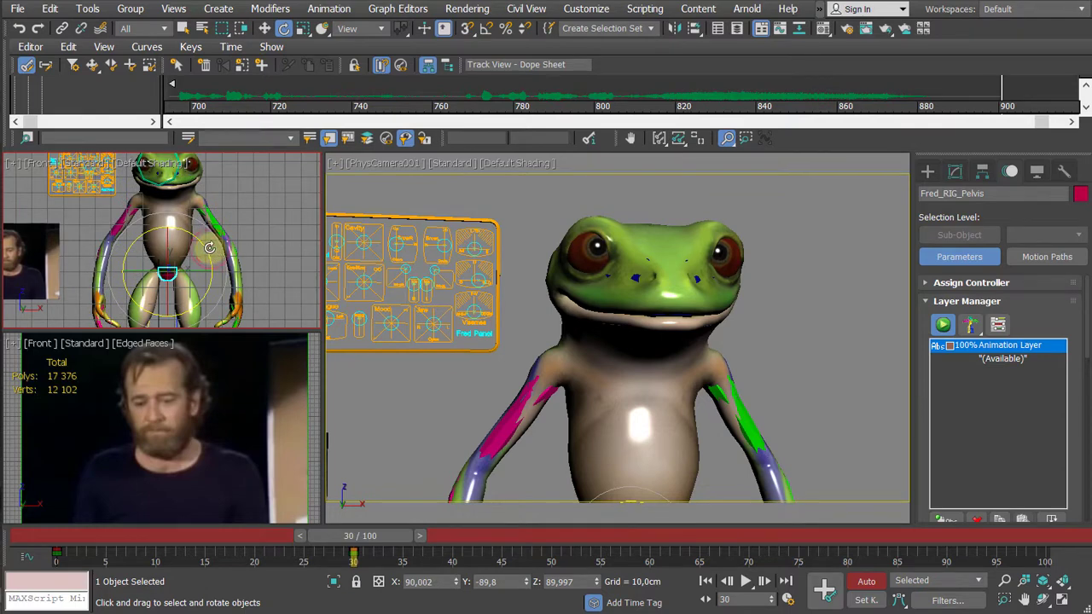
pyautogui.moveTo(209, 247); pyautogui.dragTo(171, 254)
pyautogui.press('w')
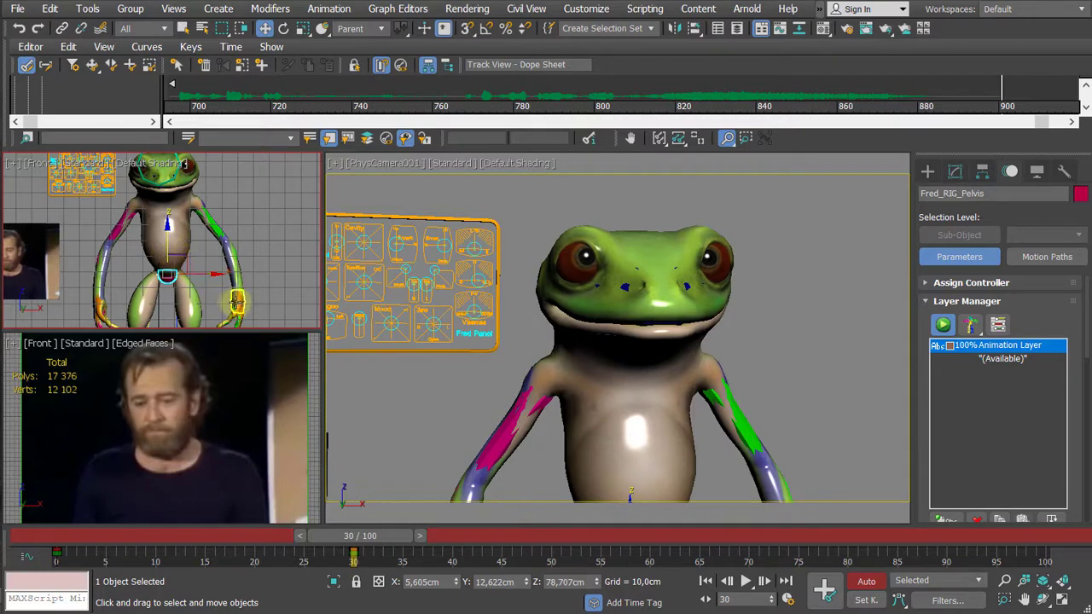
# Step: Move the pelvis's frame 30 key to frame 0, and return to frame 30
pyautogui.moveTo(361, 541); pyautogui.dragTo(353, 566)
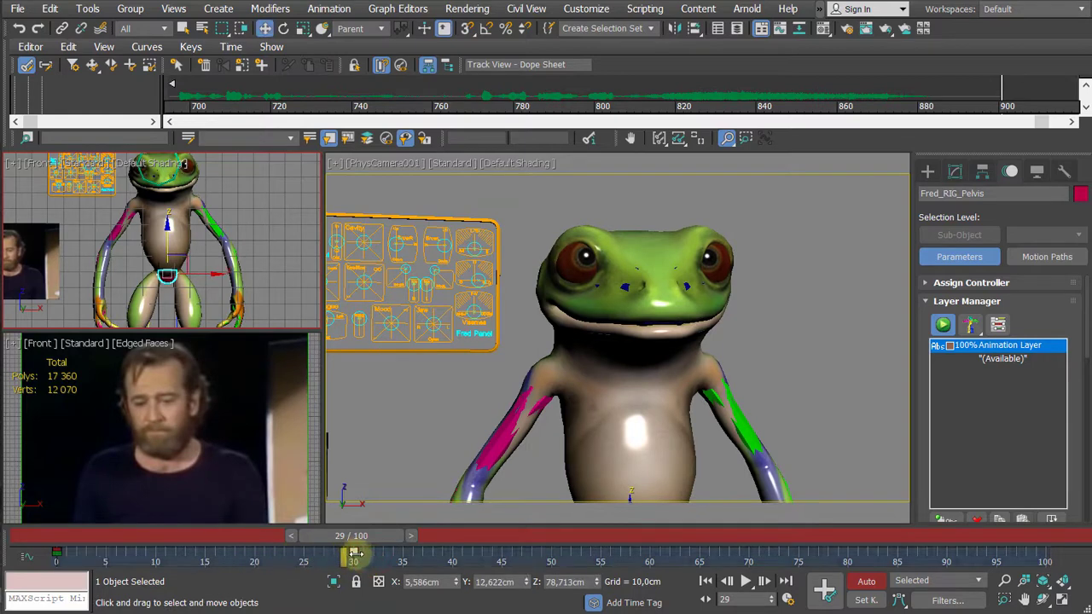
pyautogui.moveTo(353, 560); pyautogui.dragTo(49, 572)
pyautogui.moveTo(324, 536); pyautogui.dragTo(348, 558)
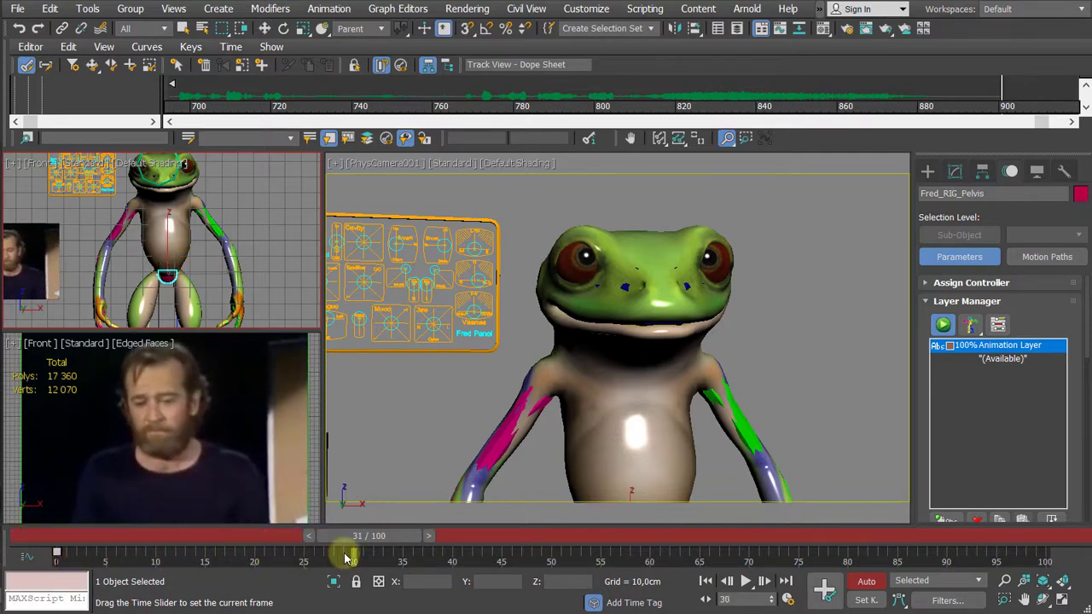
pyautogui.press('k')
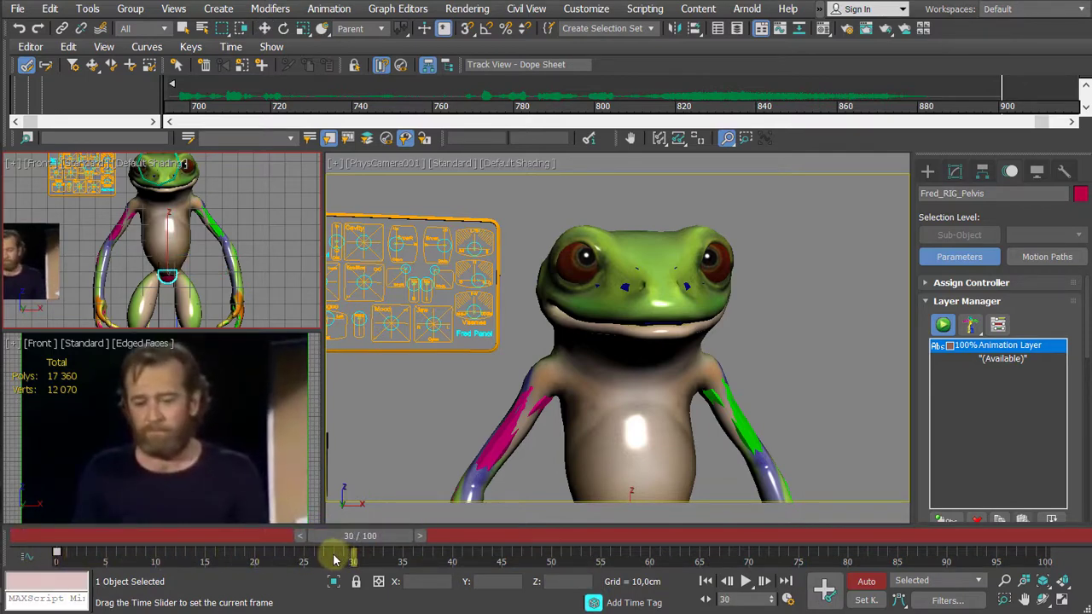
# Step: Pose the pelvis at frame 30 with a tilt of about -2 degrees, shifted to about X -1.2 cm and raised to Z 81.1 cm
pyautogui.press('w')
pyautogui.scroll(-3, 227, 249)
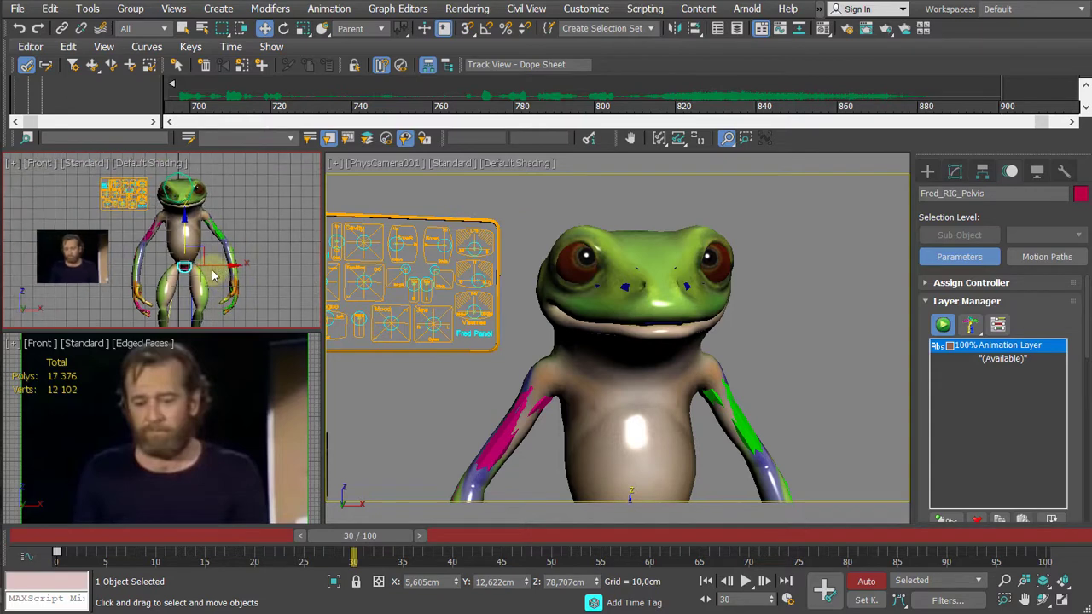
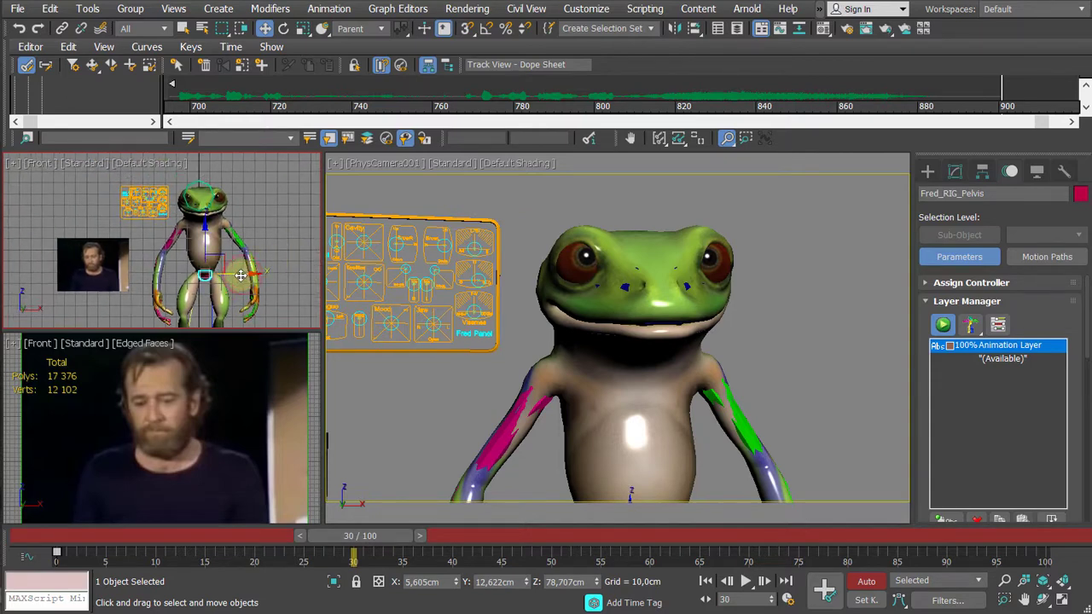
pyautogui.moveTo(218, 269); pyautogui.dragTo(202, 228, button='middle')
pyautogui.press('e')
pyautogui.moveTo(219, 207); pyautogui.dragTo(219, 223)
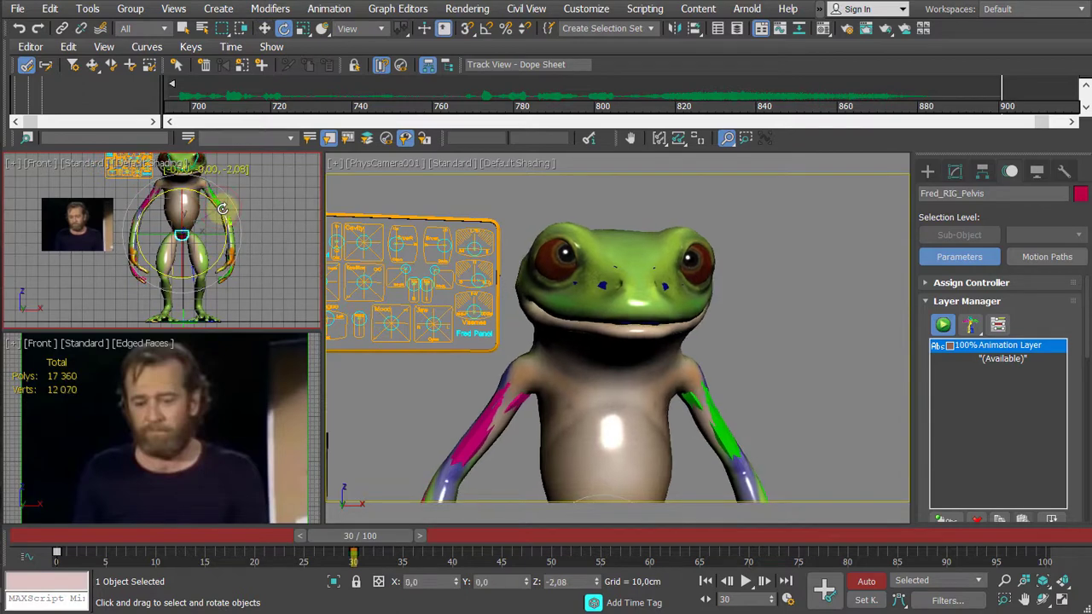
pyautogui.press('w')
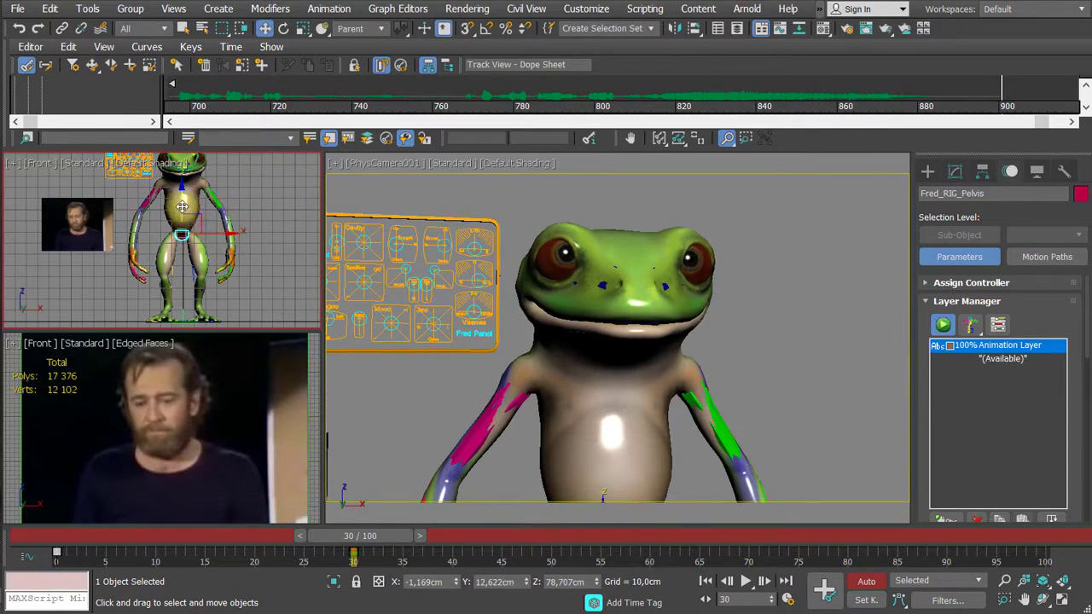
pyautogui.hotkey('ctrl', 'z')
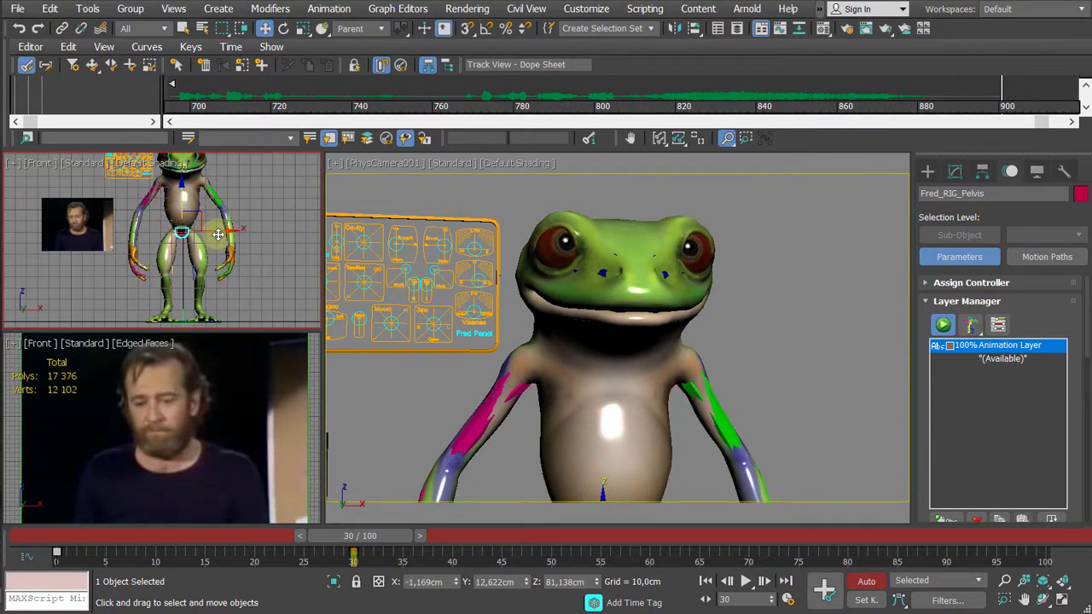
# Step: Turn the pelvis slightly at frame 30 so the body's facing follows the reference video
pyautogui.moveTo(217, 234); pyautogui.dragTo(199, 250, button='middle')
pyautogui.press('e')
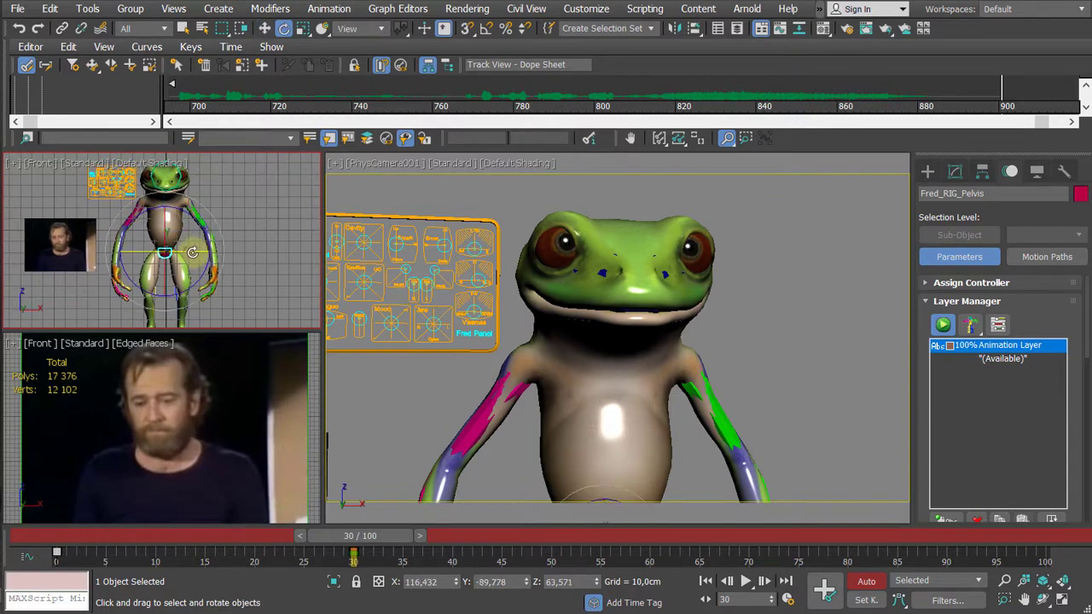
pyautogui.moveTo(193, 251); pyautogui.dragTo(189, 254)
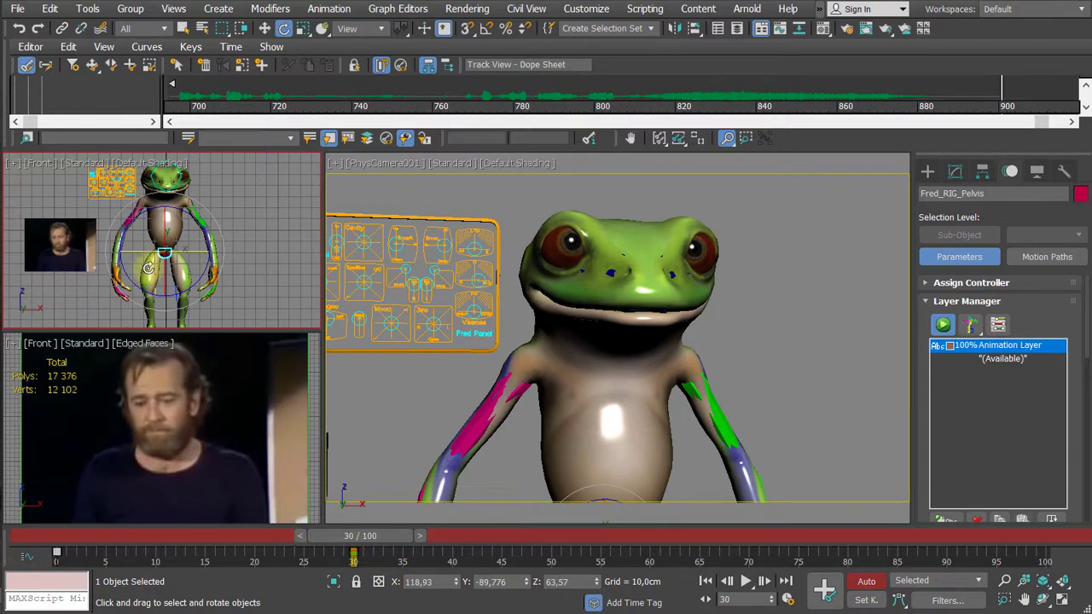
# Step: Go to frame 0 and rotate the frog's head bone sideways with a slight tilt to match the reference pose
pyautogui.moveTo(367, 536); pyautogui.dragTo(93, 559)
pyautogui.press('e')
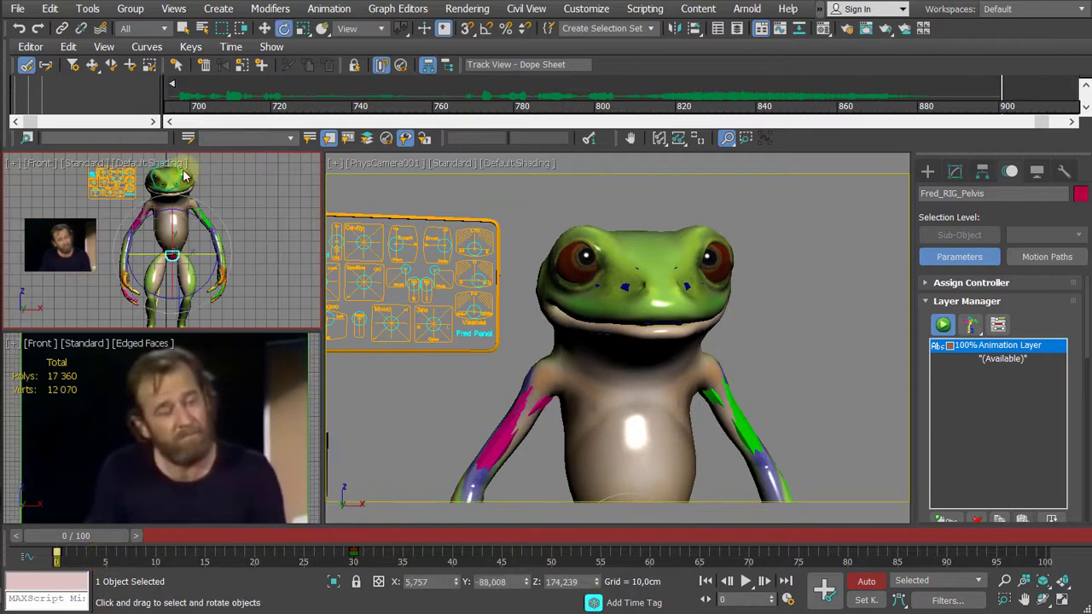
pyautogui.click(174, 171)
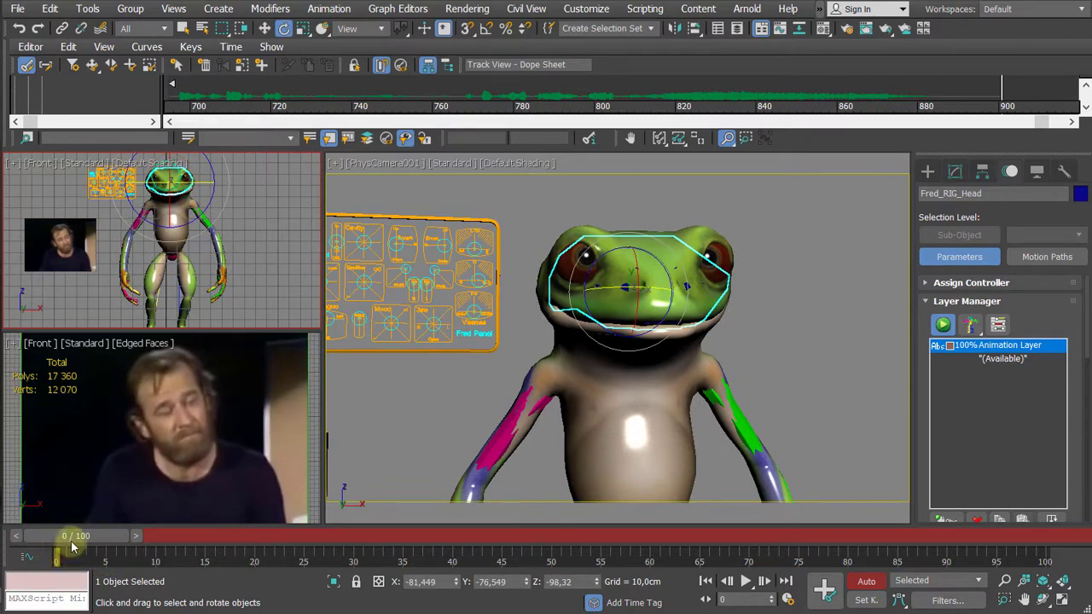
pyautogui.moveTo(623, 289); pyautogui.dragTo(648, 286)
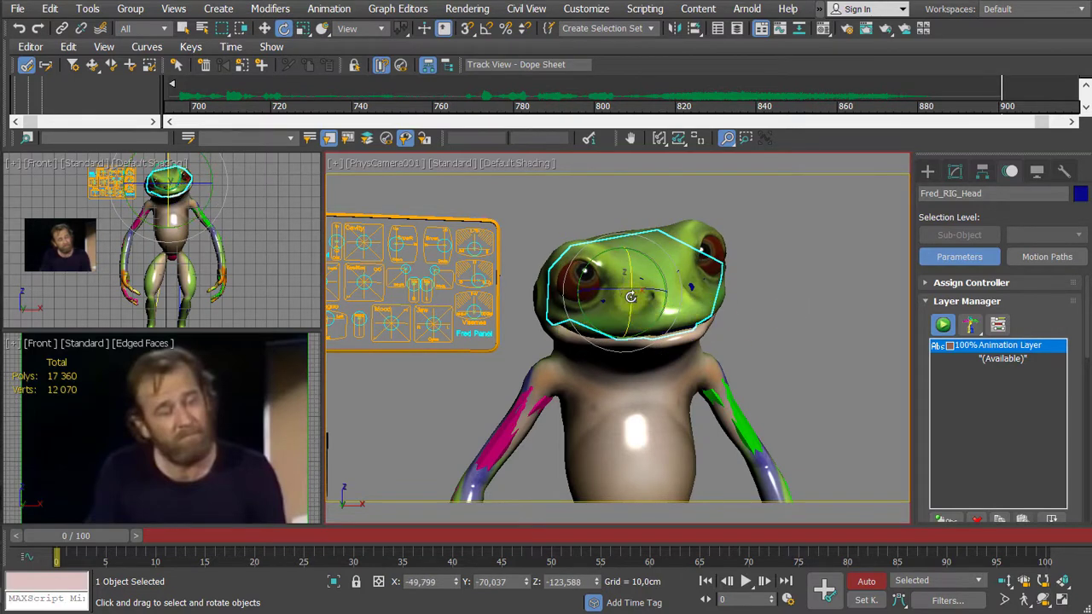
pyautogui.moveTo(628, 271); pyautogui.dragTo(599, 266)
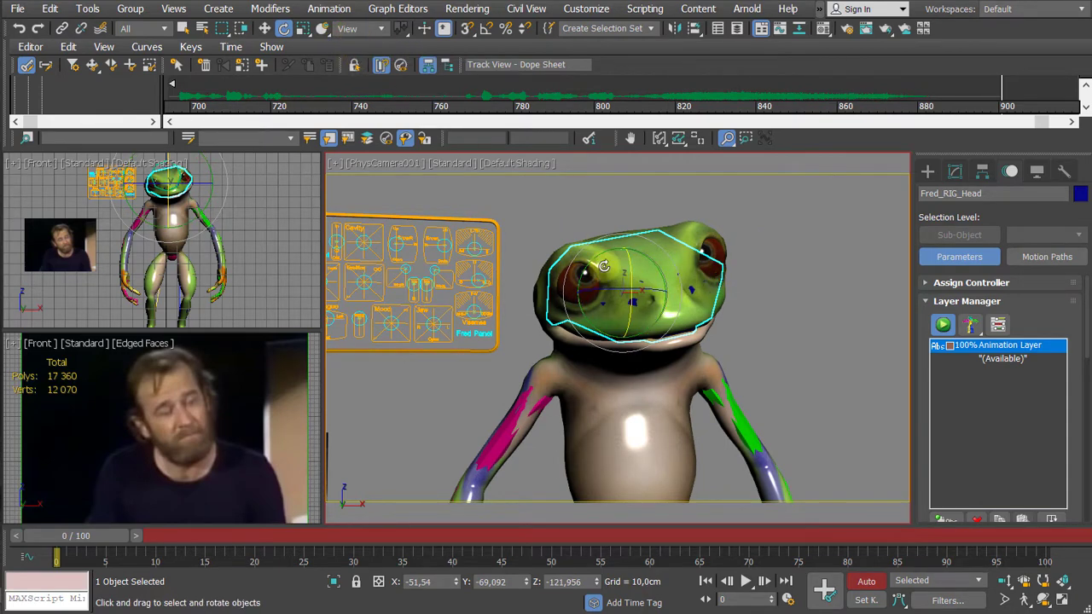
# Step: Set the reference coordinate system for rotating the head bone to Local
pyautogui.keyDown('alt'); pyautogui.rightClick(749, 294); pyautogui.keyUp('alt')
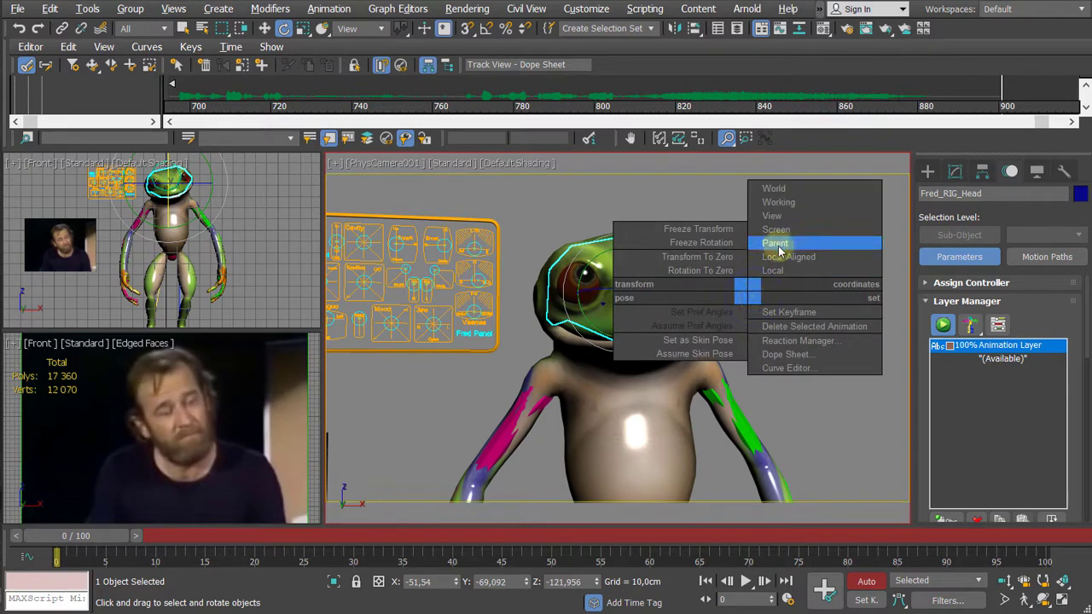
pyautogui.click(772, 270)
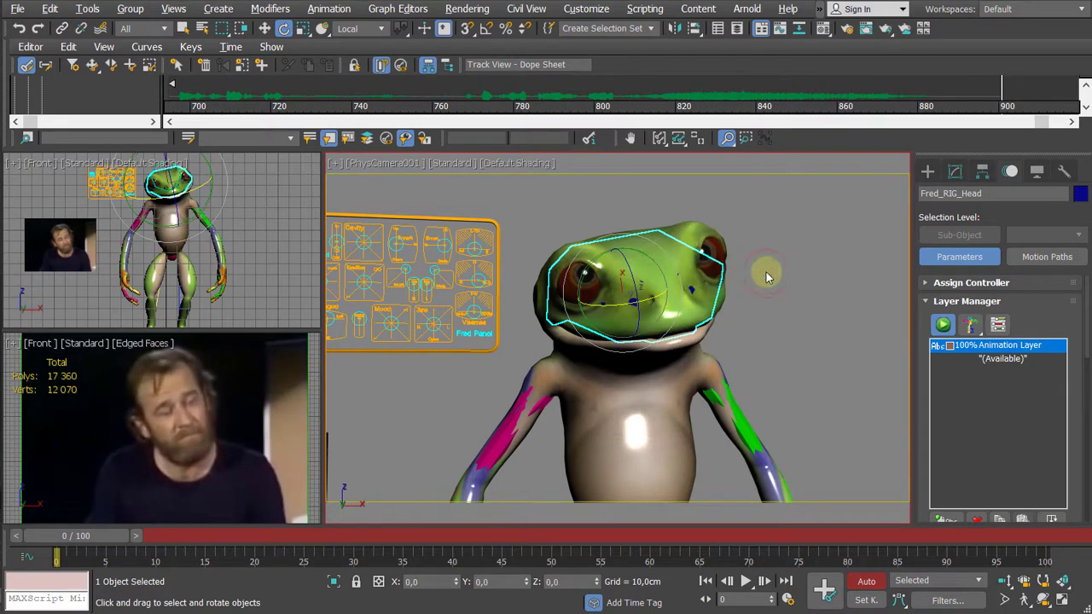
pyautogui.click(358, 29)
pyautogui.click(359, 29)
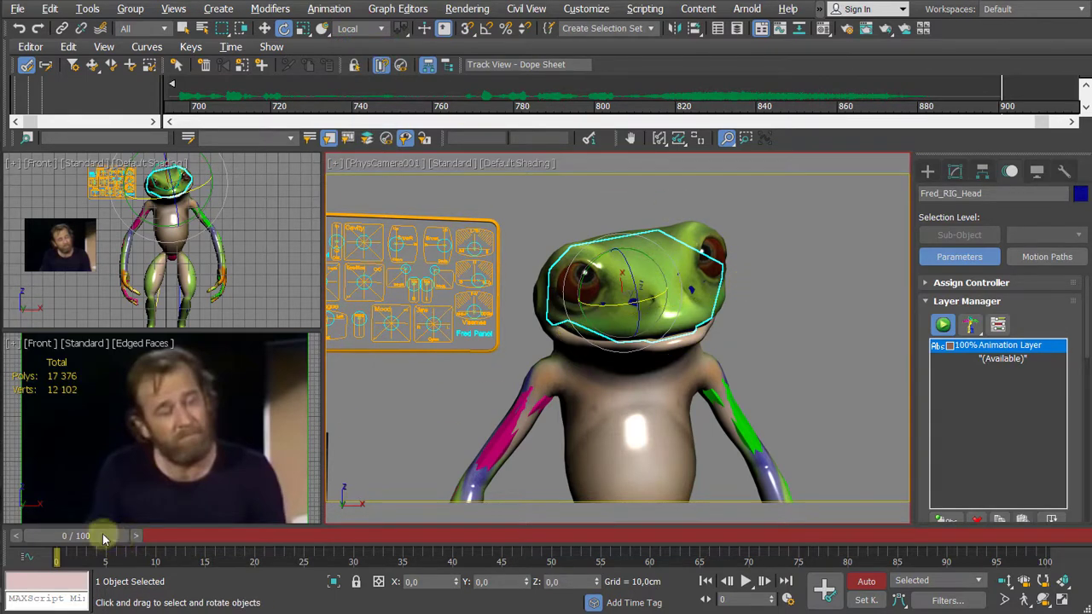
# Step: Go to frame 30 and rotate the head to face the opposite side from frame 0, adjusting its tilt
pyautogui.moveTo(99, 536); pyautogui.dragTo(381, 550)
pyautogui.press('e')
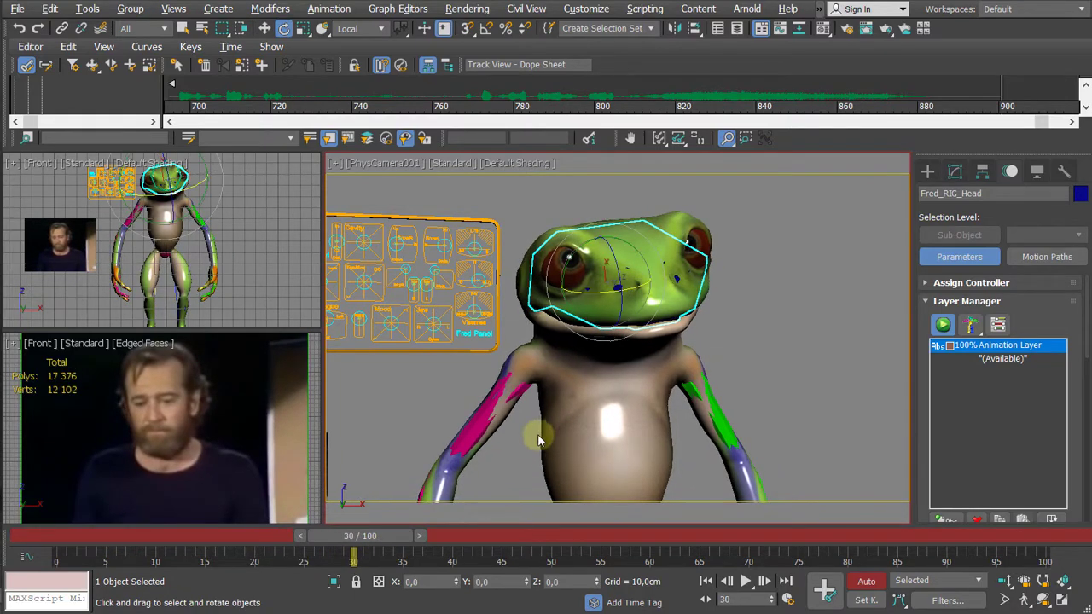
pyautogui.moveTo(590, 296)
pyautogui.mouseDown()
pyautogui.moveTo(620, 256)
pyautogui.moveTo(614, 283)
pyautogui.moveTo(644, 255)
pyautogui.moveTo(627, 307)
pyautogui.mouseUp()
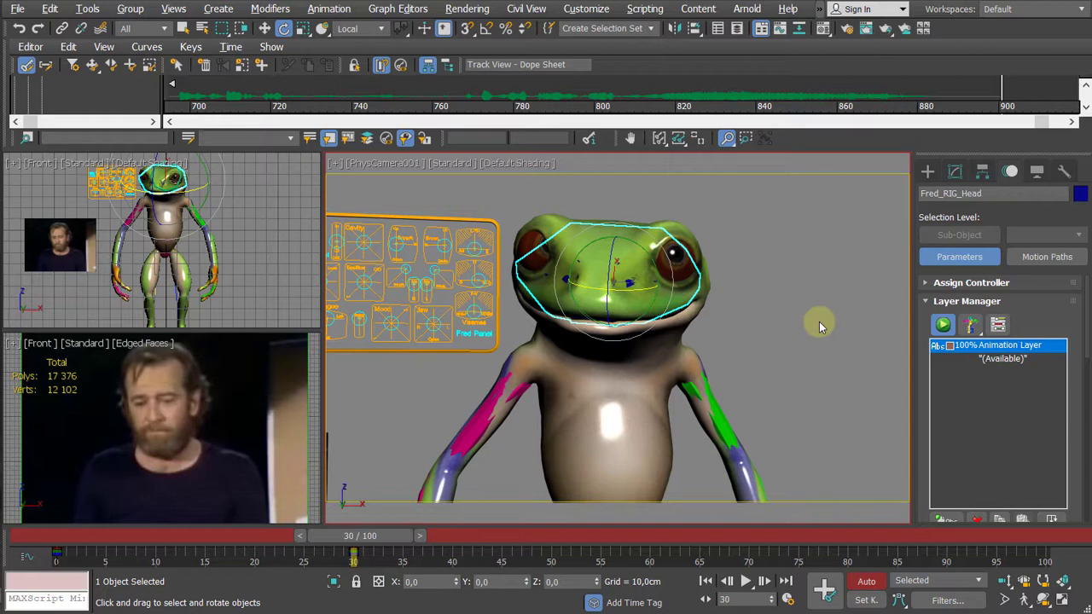
pyautogui.moveTo(641, 256); pyautogui.dragTo(647, 253)
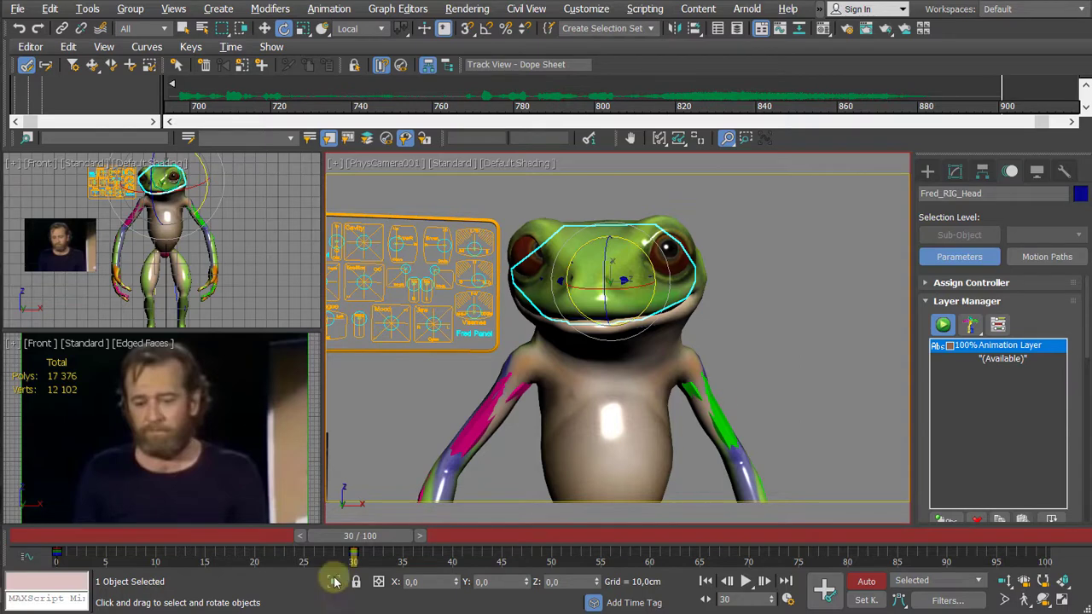
# Step: Scrub back to frame 9 to check the head turn, and select the eye target control in the upper Front viewport
pyautogui.moveTo(353, 536); pyautogui.dragTo(190, 533)
pyautogui.press('e')
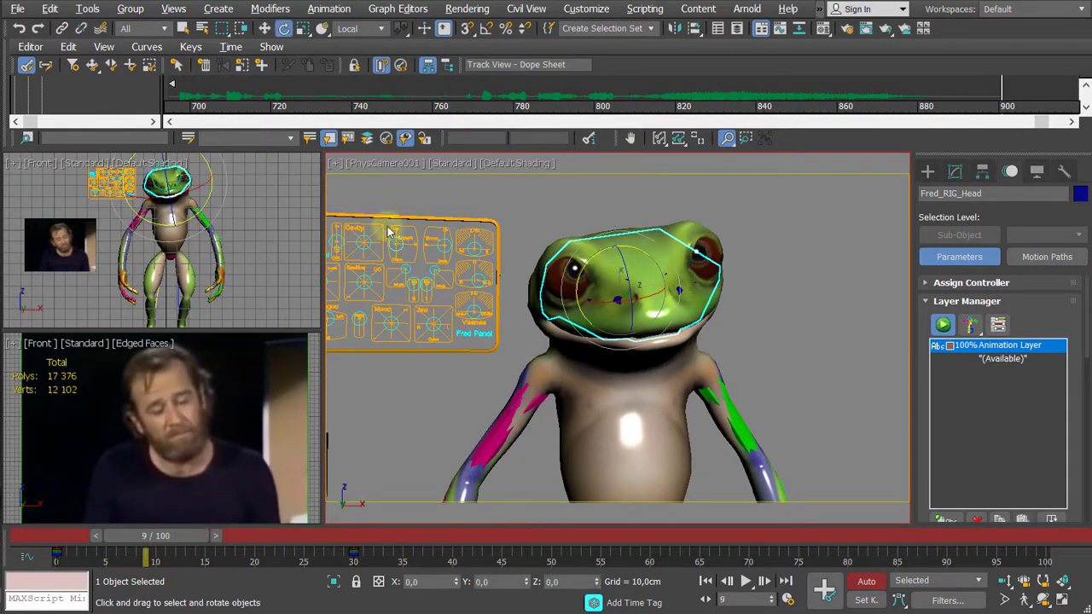
pyautogui.scroll(-2, 209, 282)
pyautogui.click(252, 231)
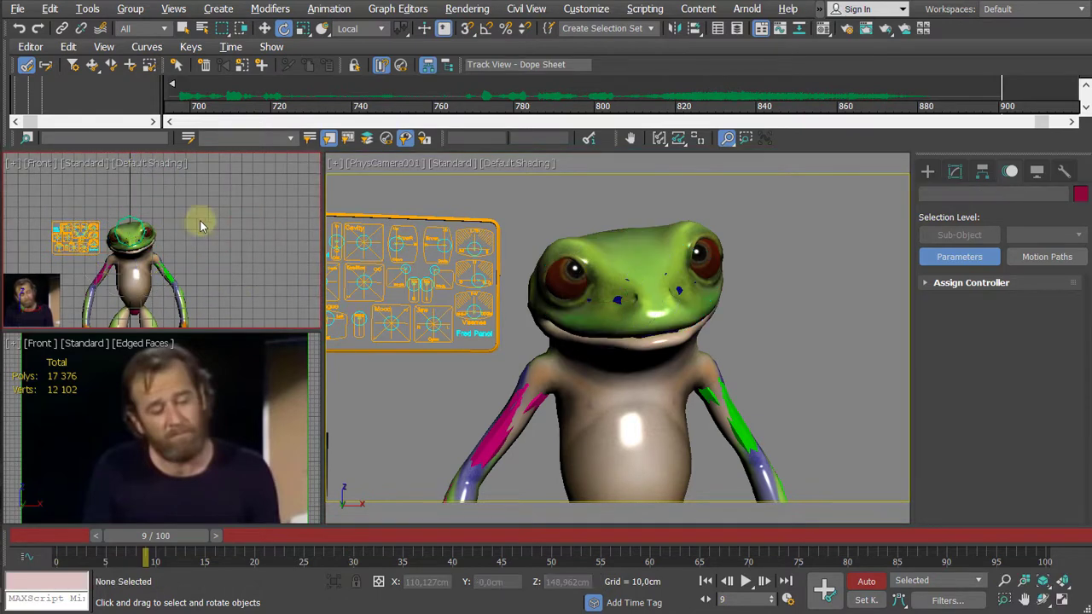
pyautogui.click(133, 225)
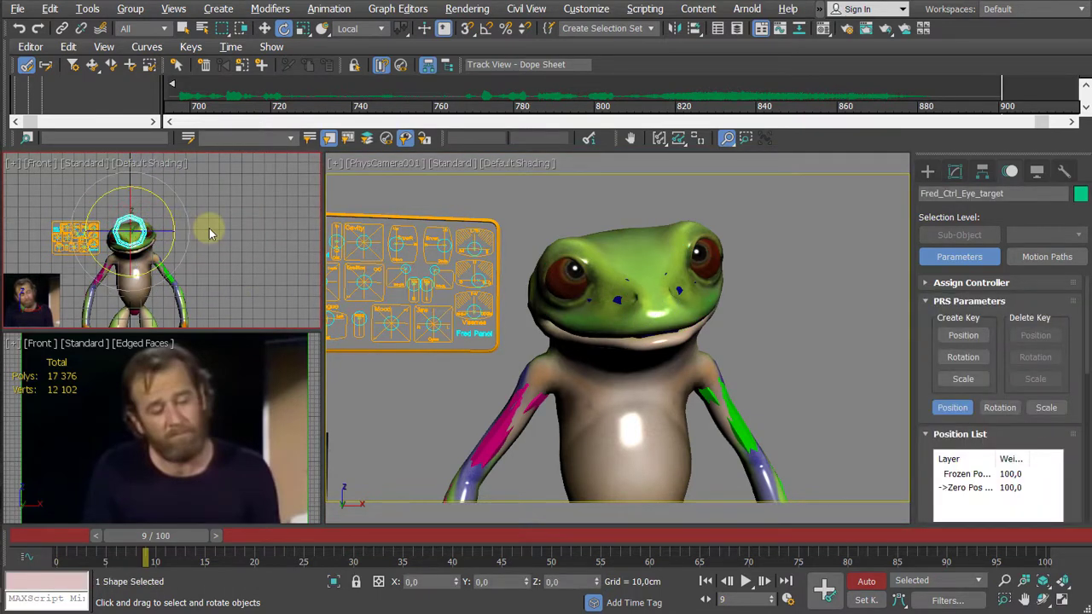
# Step: Review the gaze up to frame 26, return to frame 0, and move the eye target to about X 39.1 cm, Z 103.7 cm
pyautogui.moveTo(168, 537); pyautogui.dragTo(305, 537)
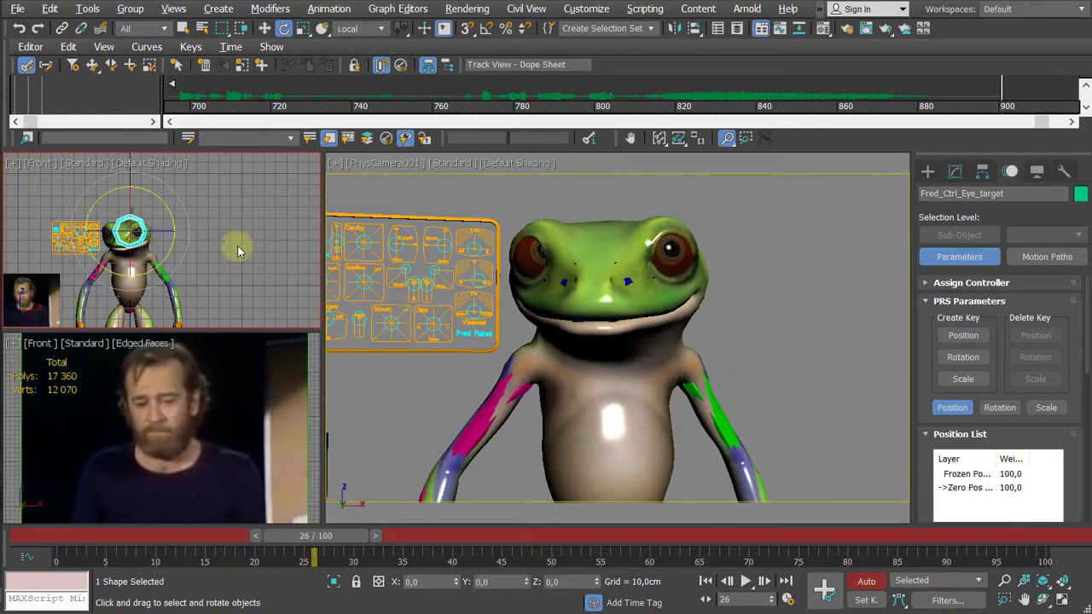
pyautogui.moveTo(244, 250); pyautogui.dragTo(249, 244, button='middle')
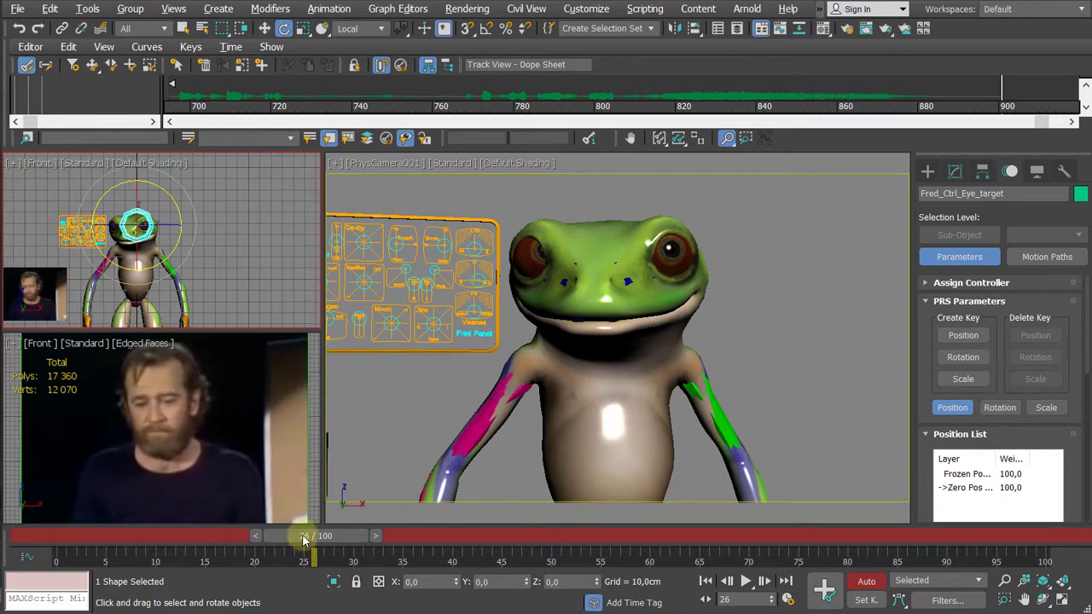
pyautogui.moveTo(303, 538); pyautogui.dragTo(94, 538)
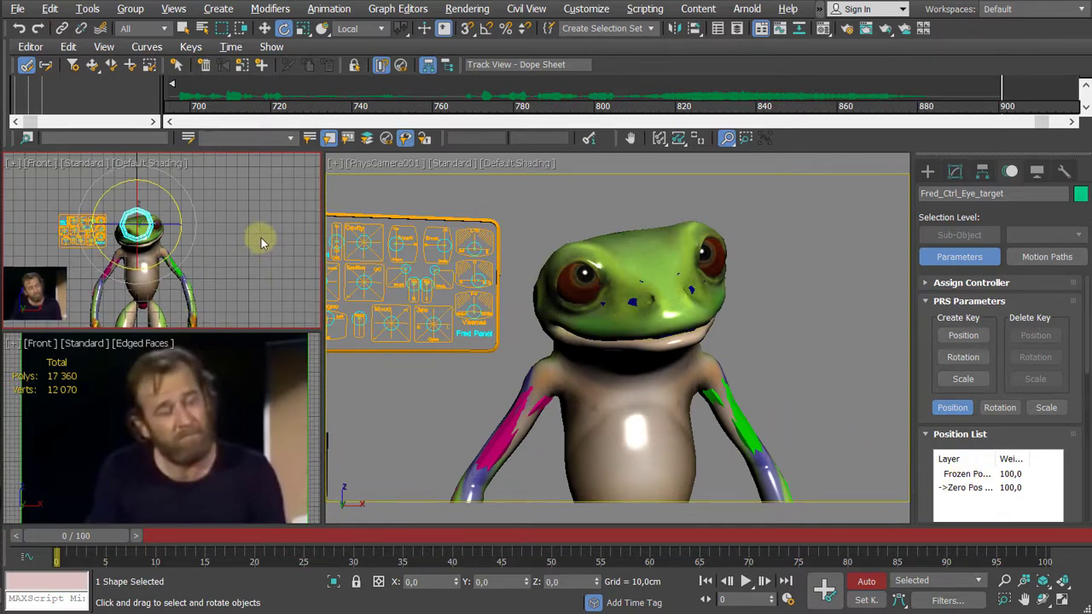
pyautogui.press('w')
pyautogui.moveTo(163, 212); pyautogui.dragTo(198, 260)
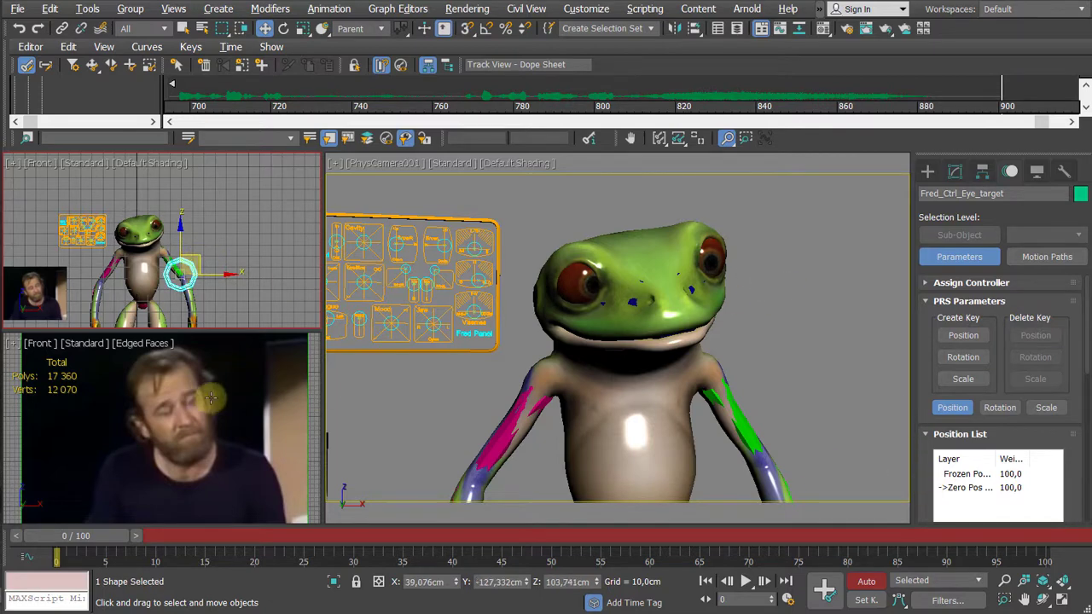
# Step: Go to frame 15 and move the eye target to about X -18.9 cm, Z 62.4 cm so the eyes look down
pyautogui.moveTo(80, 542); pyautogui.dragTo(219, 602)
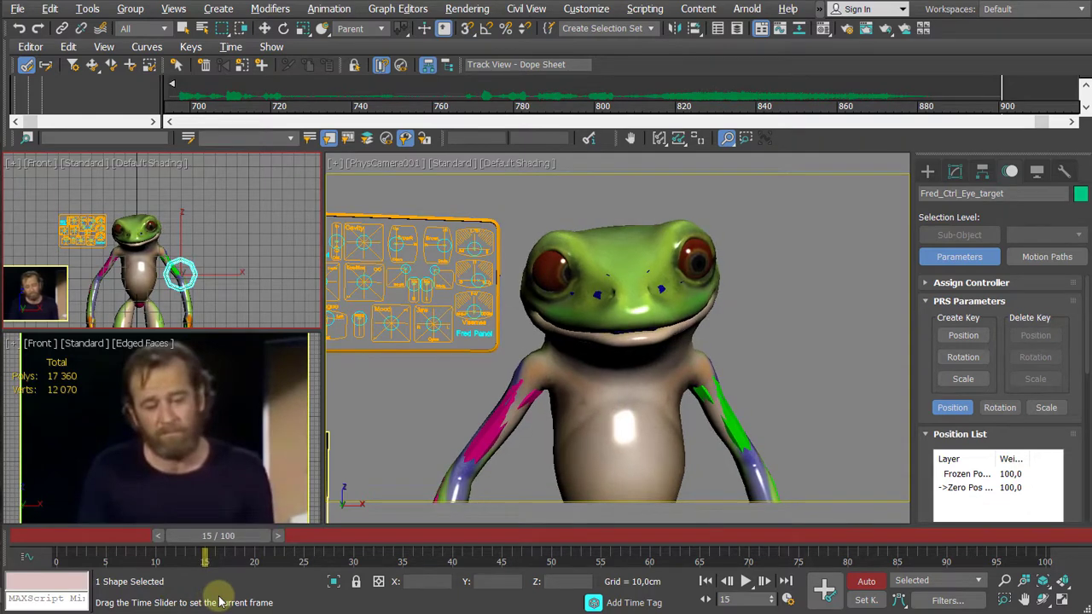
pyautogui.press('w')
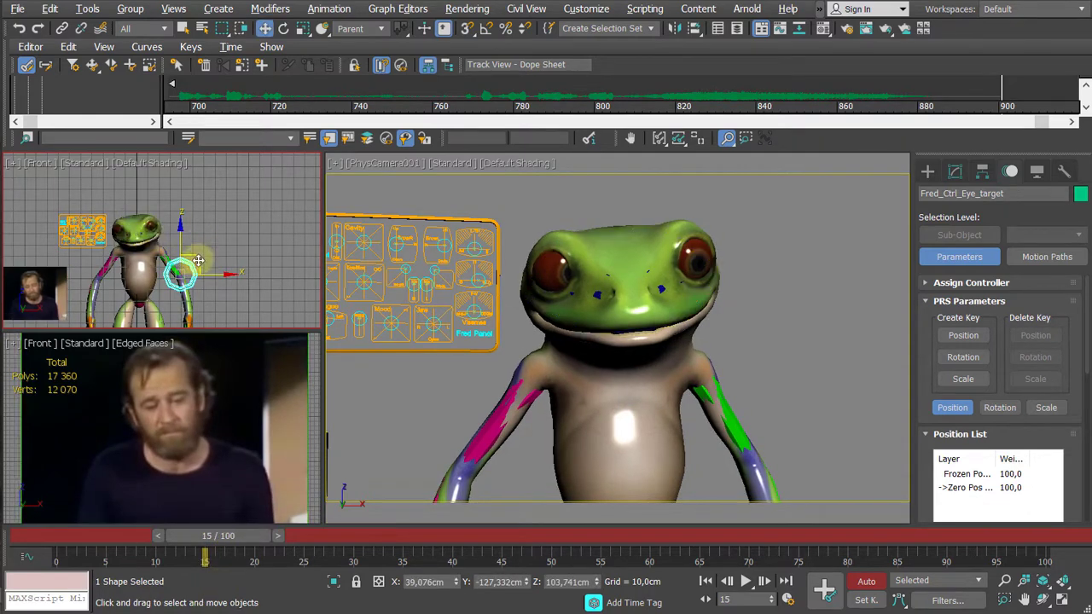
pyautogui.moveTo(195, 260); pyautogui.dragTo(133, 312)
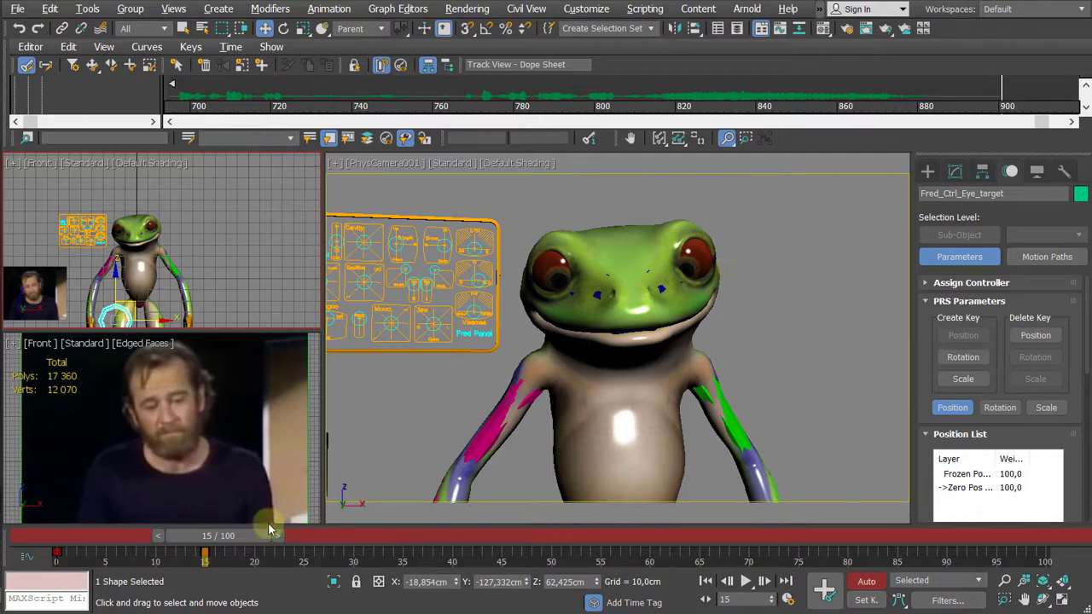
# Step: Hold the eye target's initial gaze by copying its frame 0 key to frame 13
pyautogui.moveTo(232, 535); pyautogui.dragTo(185, 555)
pyautogui.press('w')
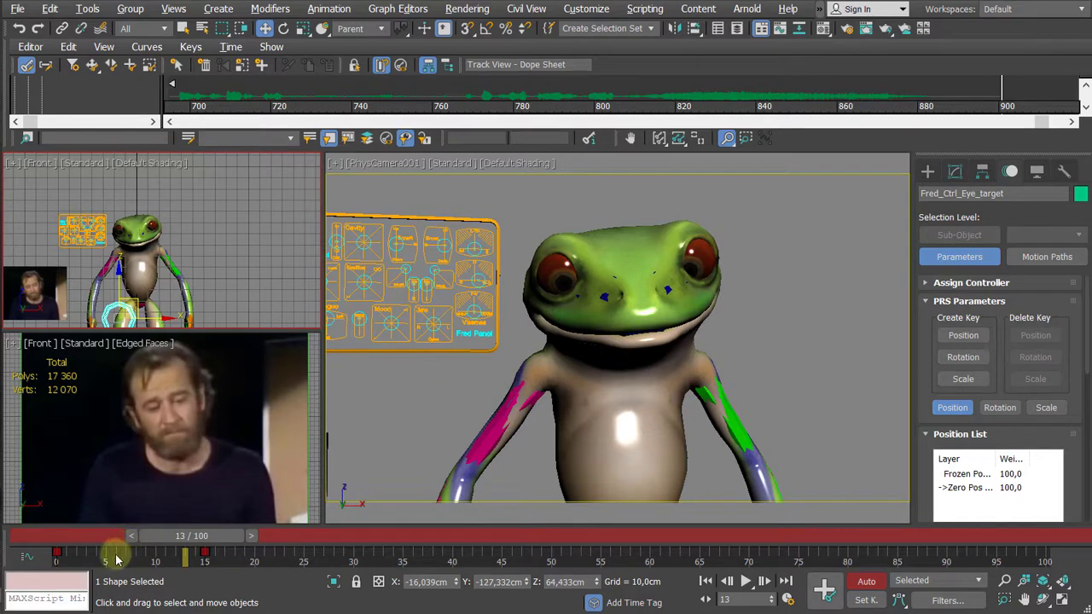
pyautogui.click(56, 556)
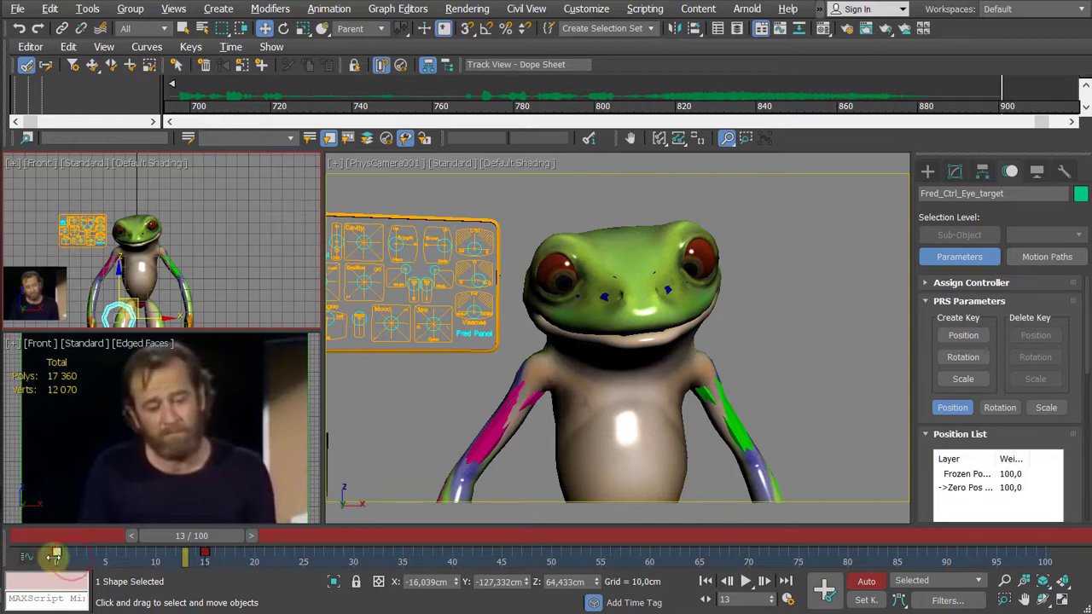
pyautogui.moveTo(54, 552); pyautogui.dragTo(184, 562)
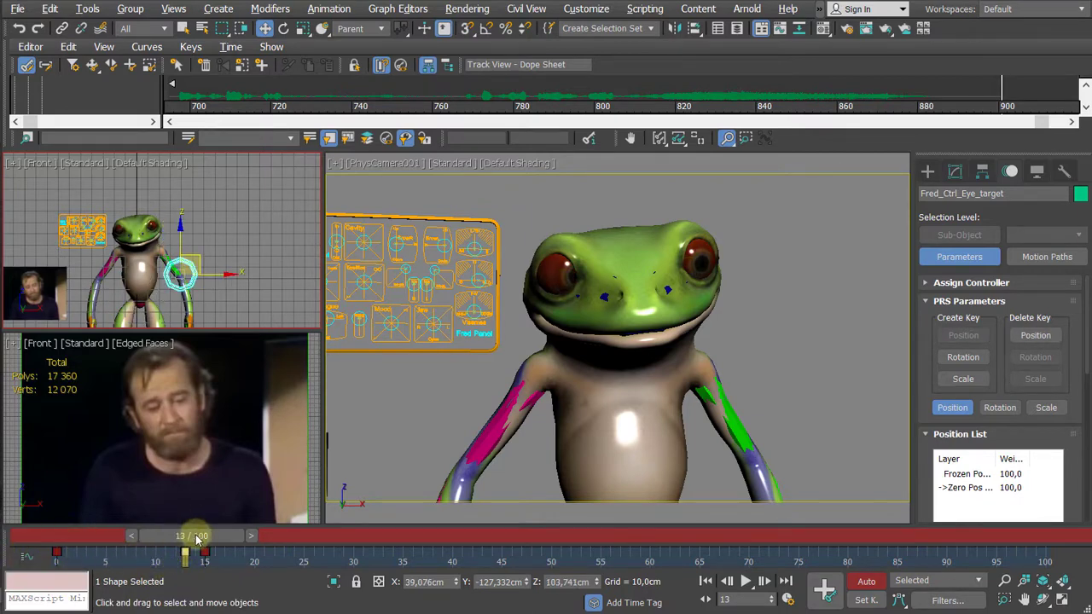
# Step: Go to frame 40 and move the eye target to about X -75.2 cm, Z 110.9 cm so the eyes look sideways
pyautogui.moveTo(194, 539); pyautogui.dragTo(459, 570)
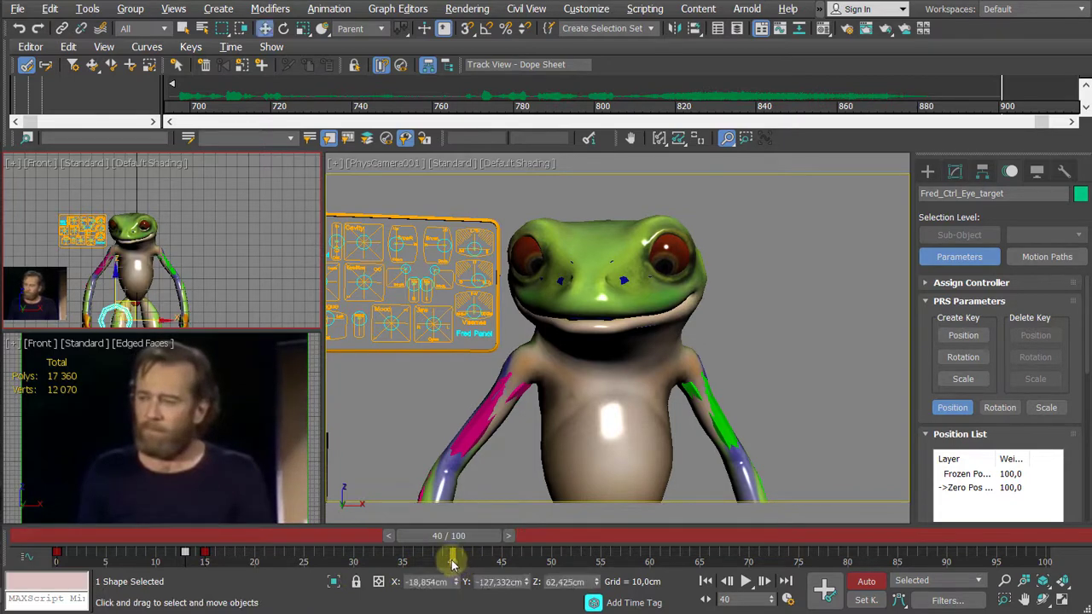
pyautogui.scroll(1, 199, 245)
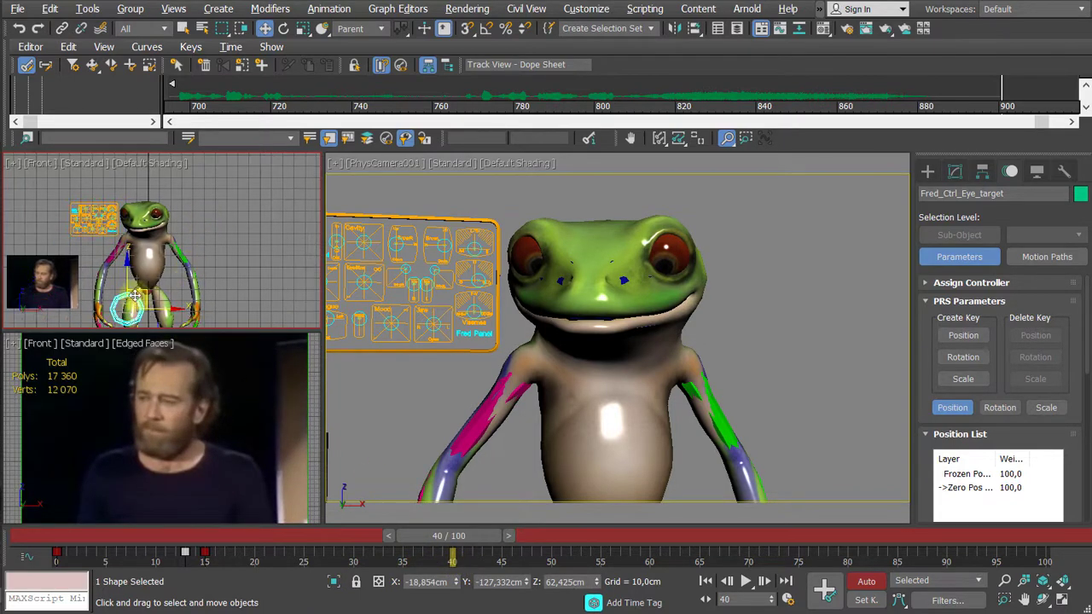
pyautogui.moveTo(143, 294); pyautogui.dragTo(67, 228)
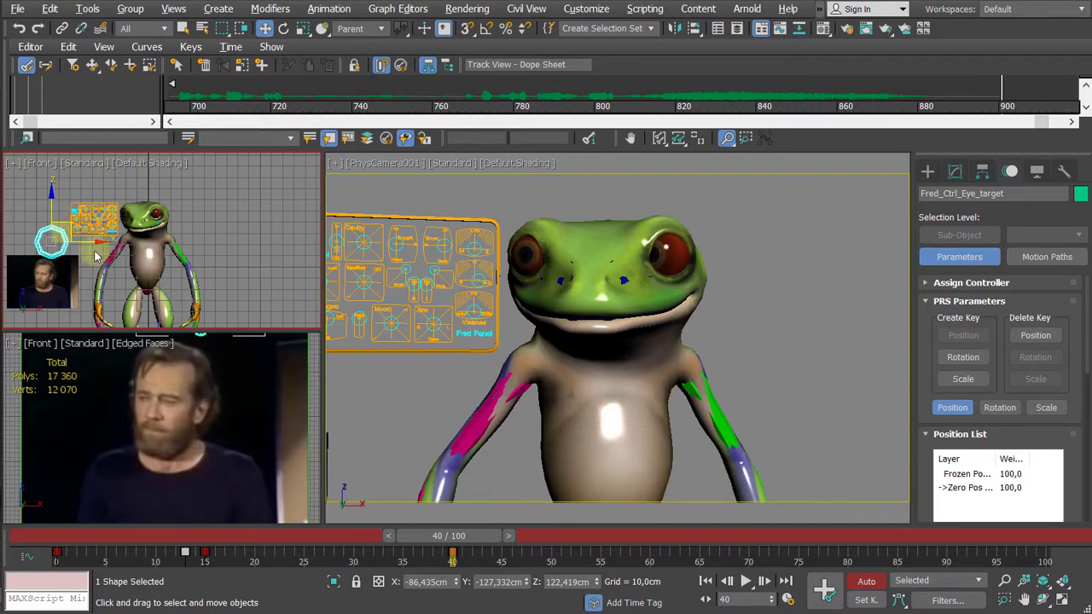
pyautogui.moveTo(59, 223)
pyautogui.mouseDown()
pyautogui.moveTo(62, 243)
pyautogui.moveTo(73, 237)
pyautogui.mouseUp()
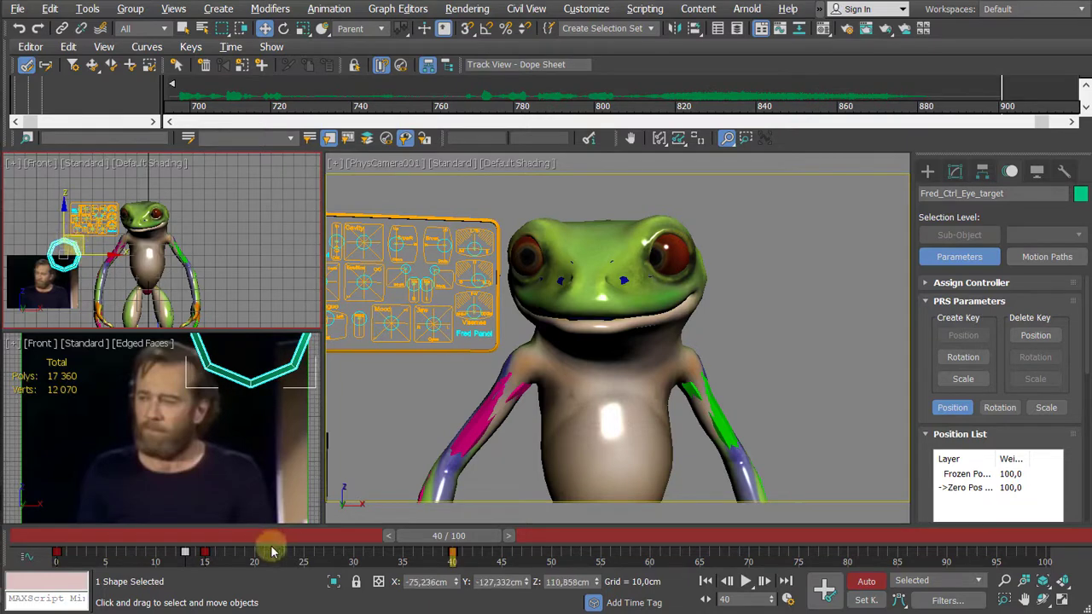
# Step: Hold the downward gaze by copying the eye target's frame 15 key to frame 38, and scrub through the eye movement to frame 41
pyautogui.moveTo(205, 552); pyautogui.dragTo(441, 546)
pyautogui.moveTo(286, 561); pyautogui.dragTo(452, 536)
pyautogui.press('w')
# Step: Select the head control and rotate it about -6.3° around its local Y axis at frame 40
pyautogui.rightClick(191, 464)
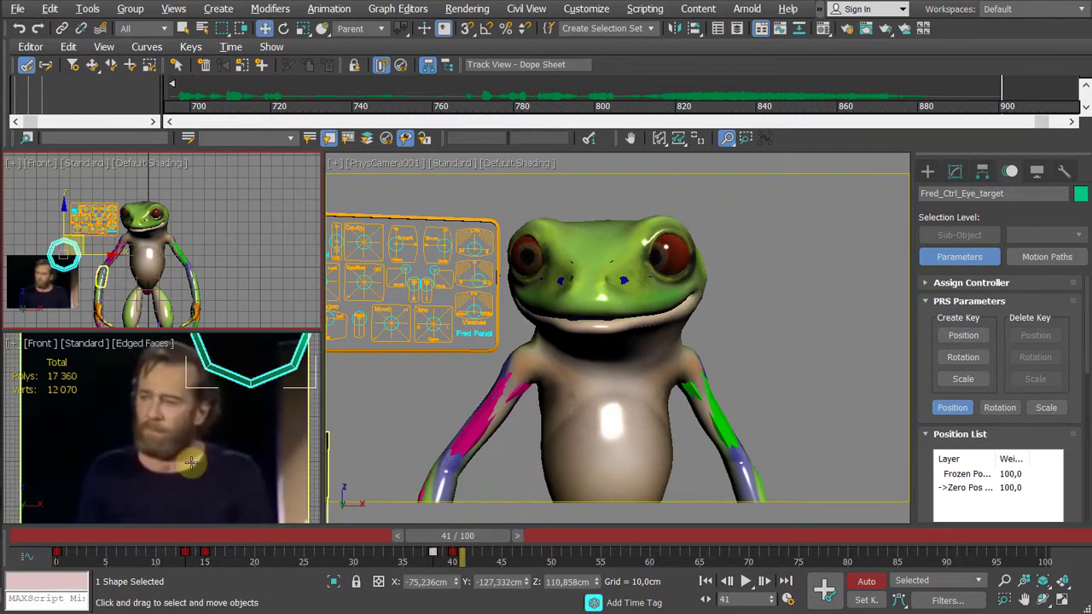
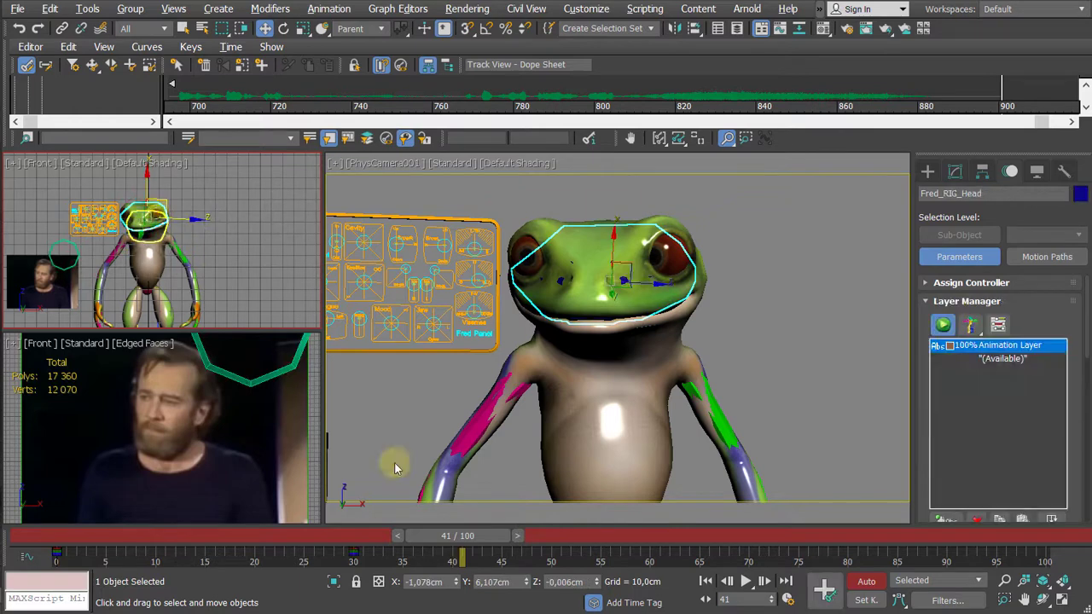
pyautogui.moveTo(463, 535)
pyautogui.mouseDown()
pyautogui.moveTo(502, 546)
pyautogui.moveTo(453, 548)
pyautogui.mouseUp()
pyautogui.press('w')
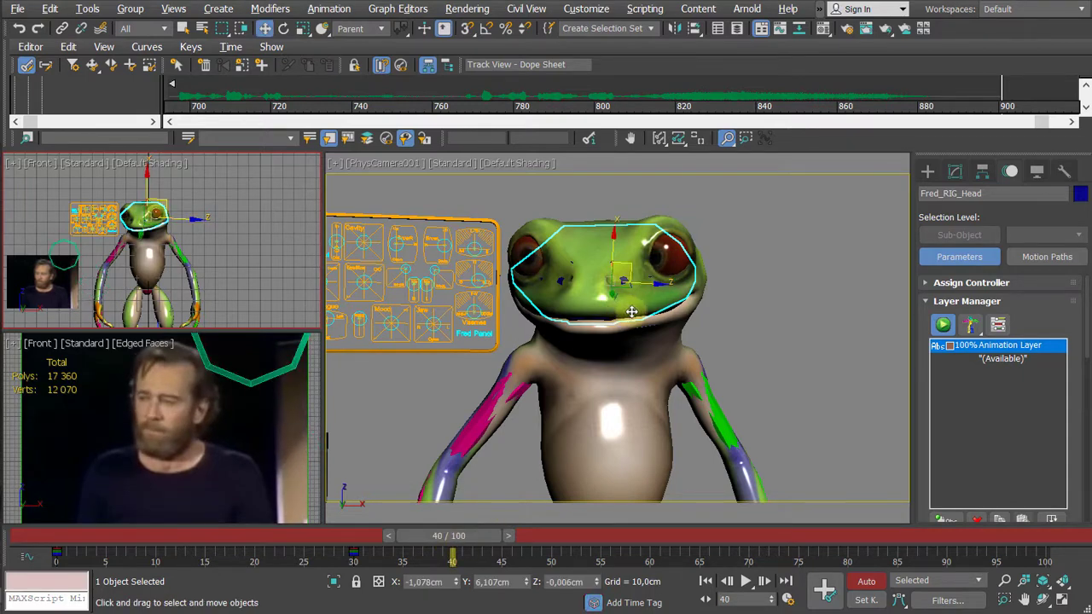
pyautogui.press('e')
pyautogui.moveTo(650, 283); pyautogui.dragTo(653, 261)
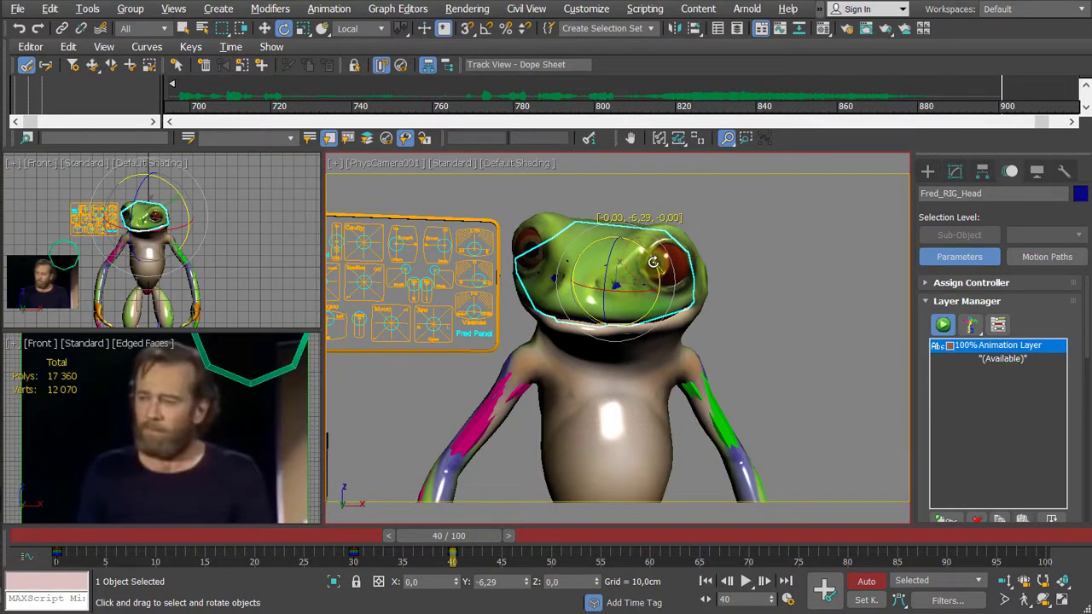
# Step: At frame 40, rotate the right upper arm about 6.8° around local Y and swing the left upper arm inward, then scrub back to frame 7
pyautogui.click(484, 403)
pyautogui.moveTo(518, 332); pyautogui.dragTo(511, 338)
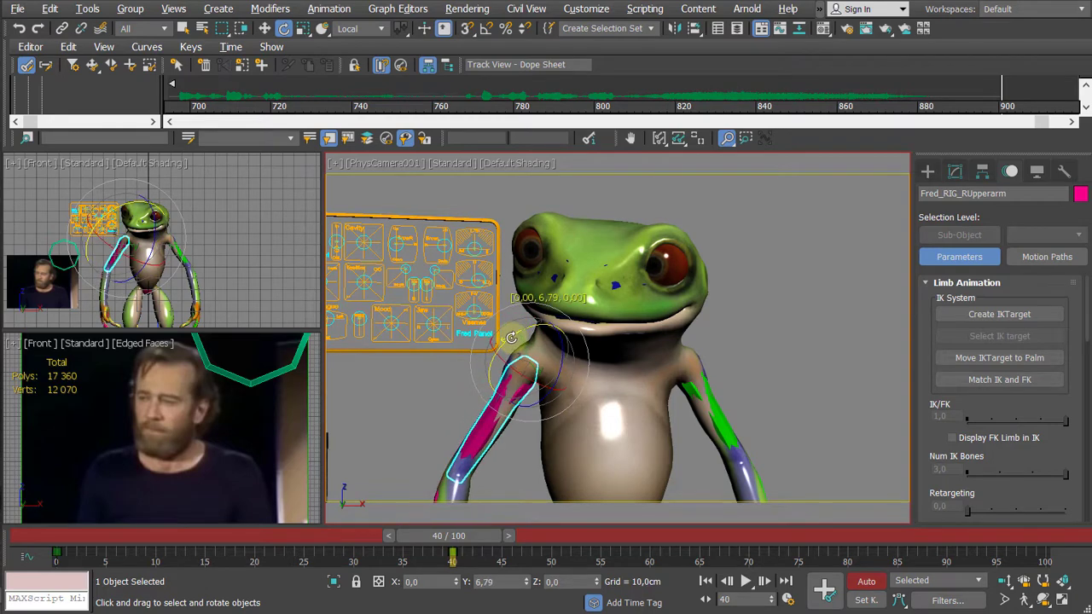
pyautogui.click(687, 377)
pyautogui.moveTo(680, 328); pyautogui.dragTo(704, 331)
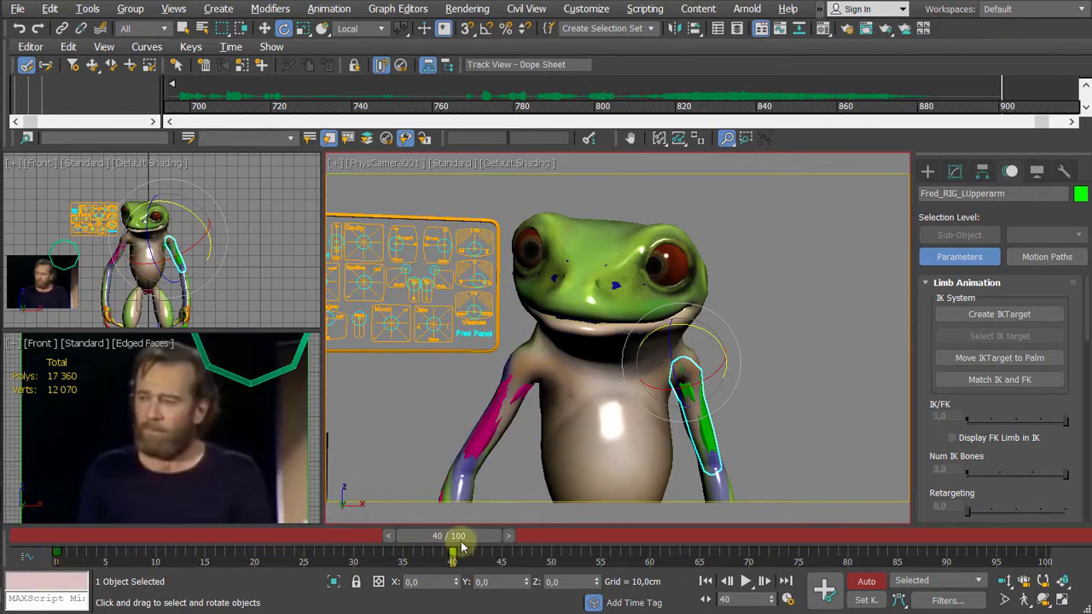
pyautogui.moveTo(461, 538); pyautogui.dragTo(128, 548)
pyautogui.press('e')
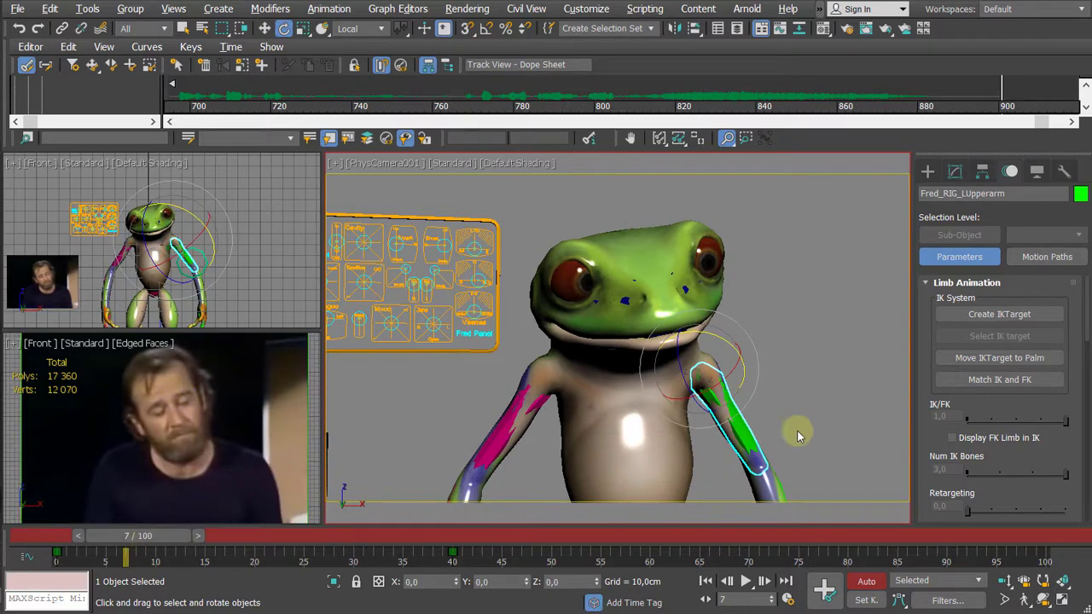
pyautogui.keyDown('alt'); pyautogui.moveTo(549, 227); pyautogui.dragTo(500, 210, button='middle'); pyautogui.keyUp('alt')
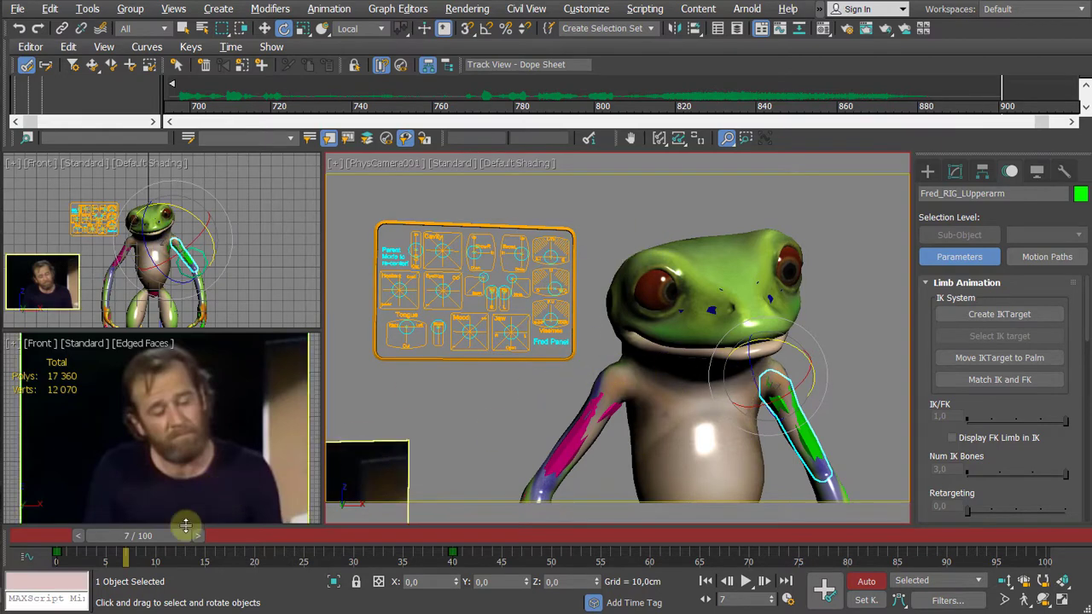
pyautogui.moveTo(183, 535); pyautogui.dragTo(109, 536)
pyautogui.press('e')
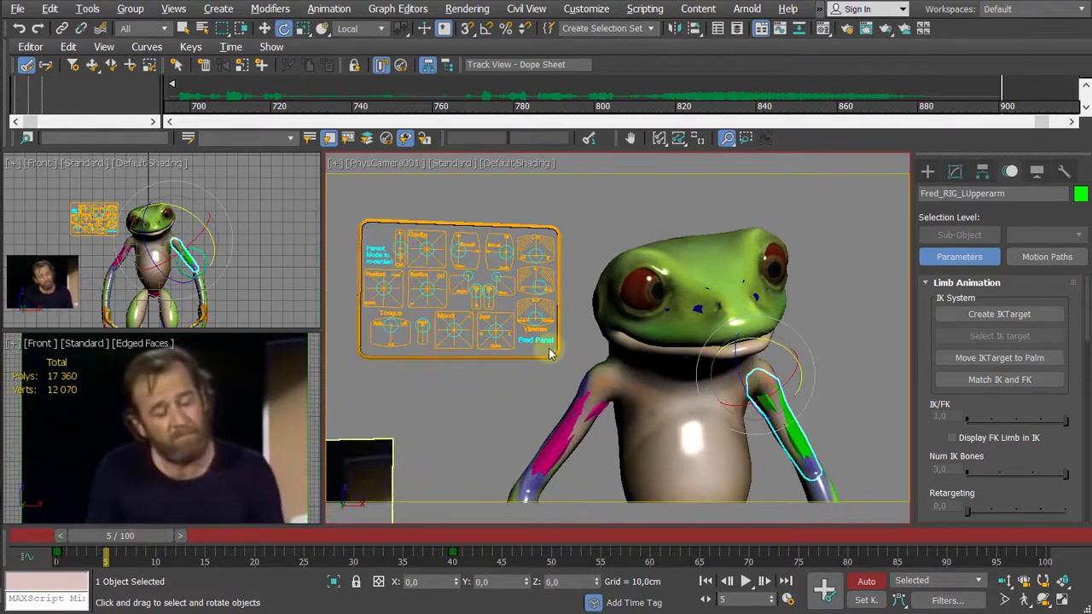
pyautogui.hotkey('ctrl', 'z')
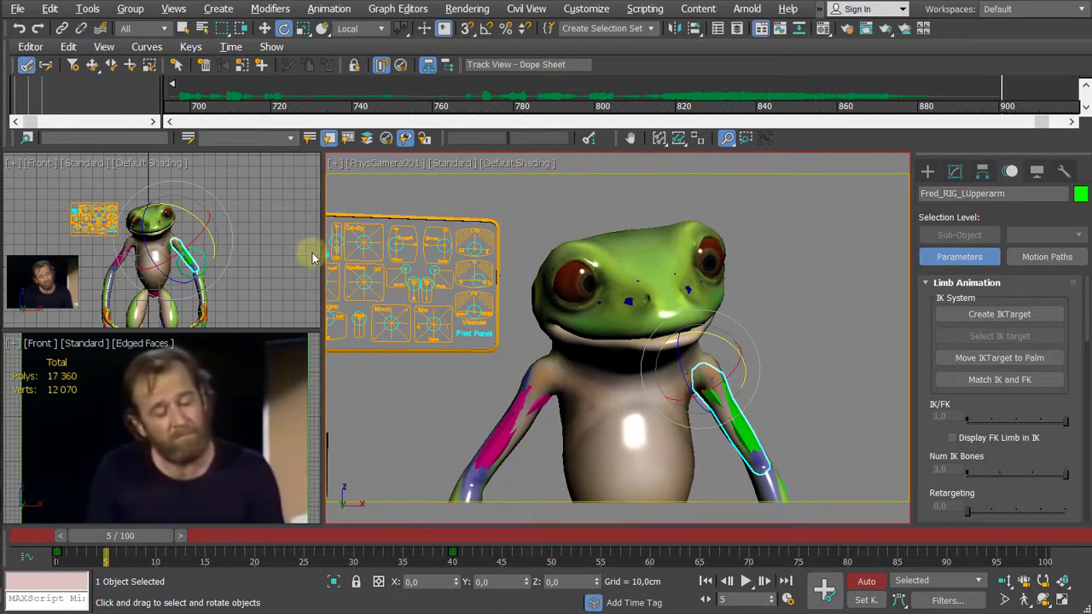
# Step: Frame the facial control panel and the frog's head closely in the upper Front viewport, and clear the selection
pyautogui.moveTo(261, 226); pyautogui.dragTo(243, 204, button='middle')
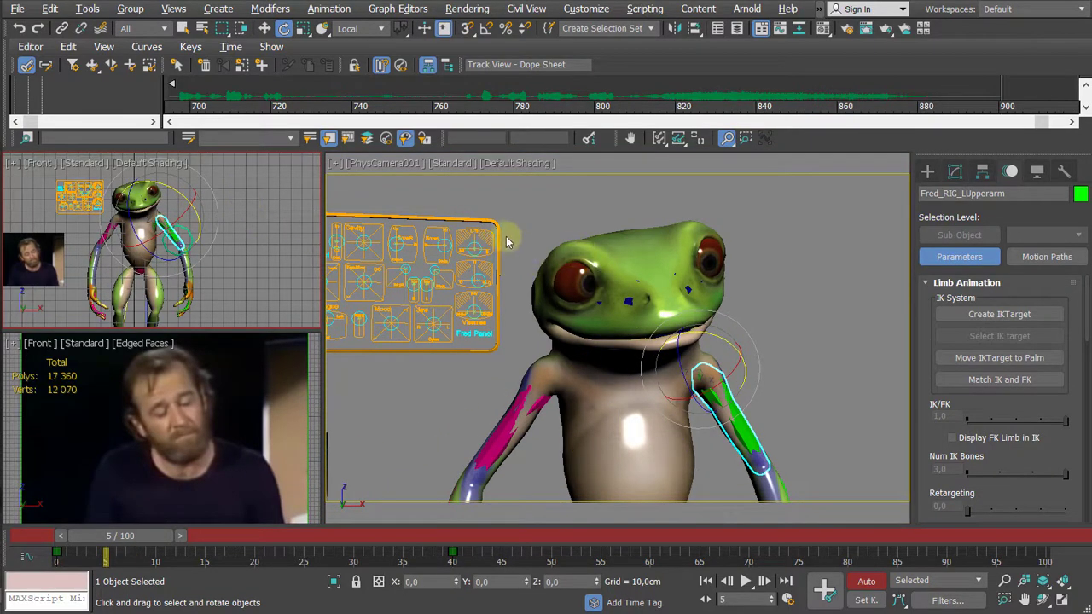
pyautogui.moveTo(116, 210); pyautogui.dragTo(179, 252, button='middle')
pyautogui.scroll(3, 179, 253)
pyautogui.moveTo(120, 162); pyautogui.dragTo(136, 226, button='middle')
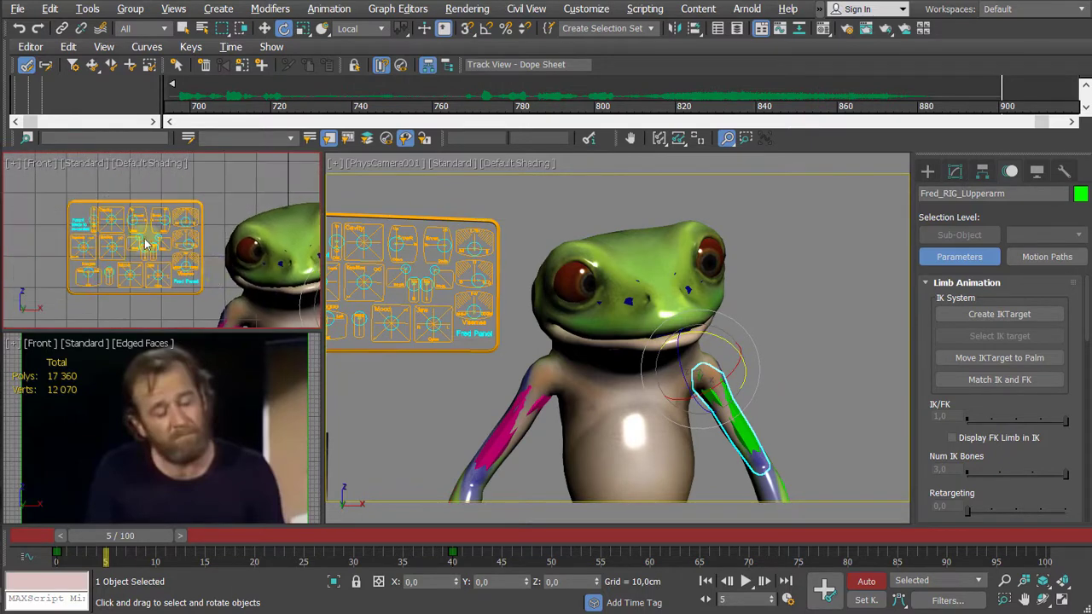
pyautogui.press('p')
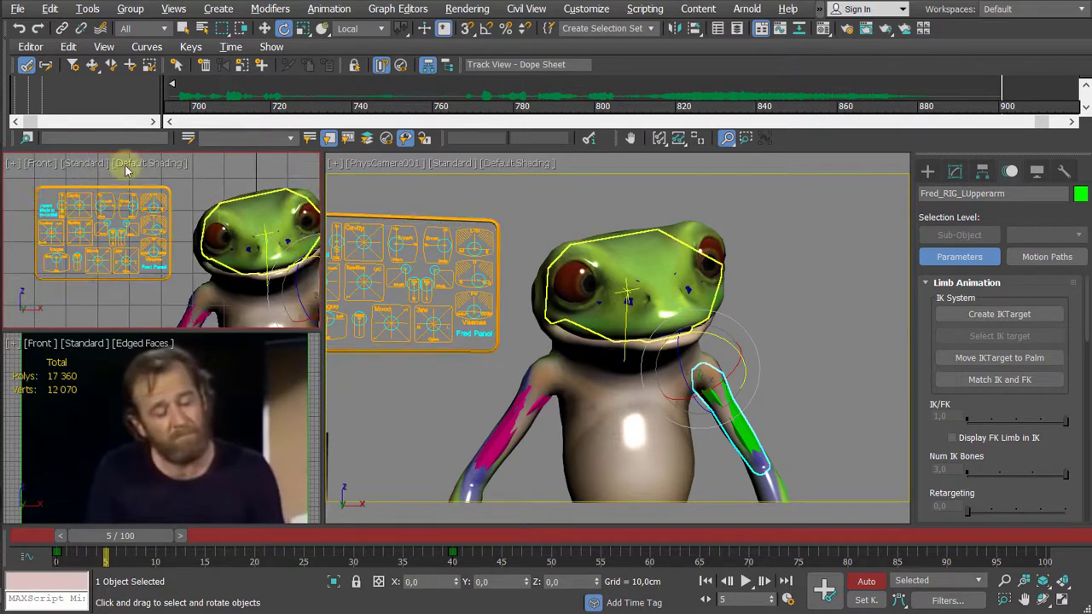
pyautogui.moveTo(148, 184); pyautogui.dragTo(170, 197, button='middle')
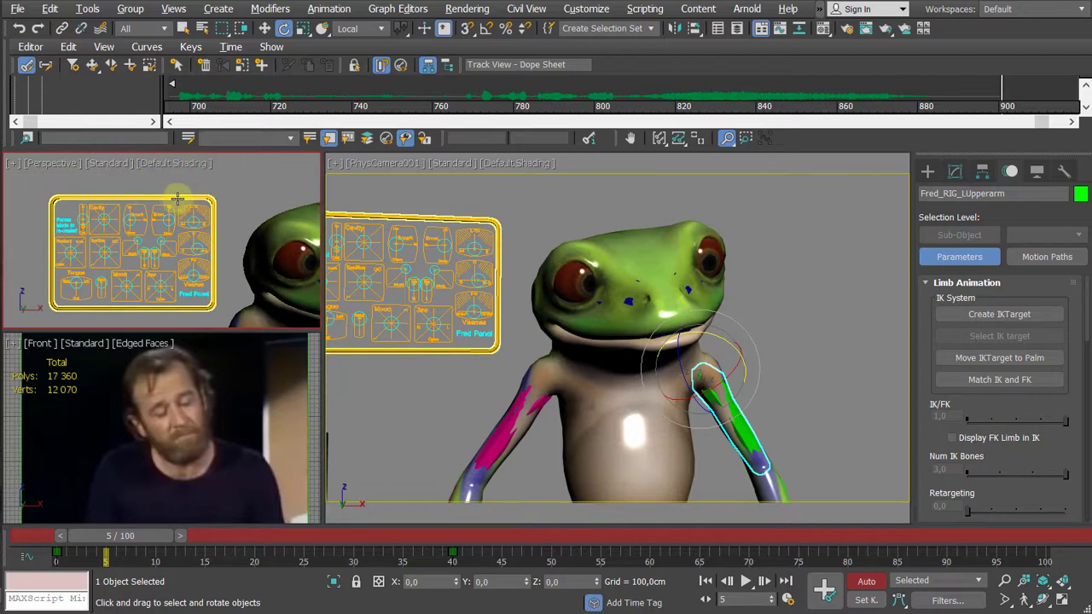
pyautogui.press('f')
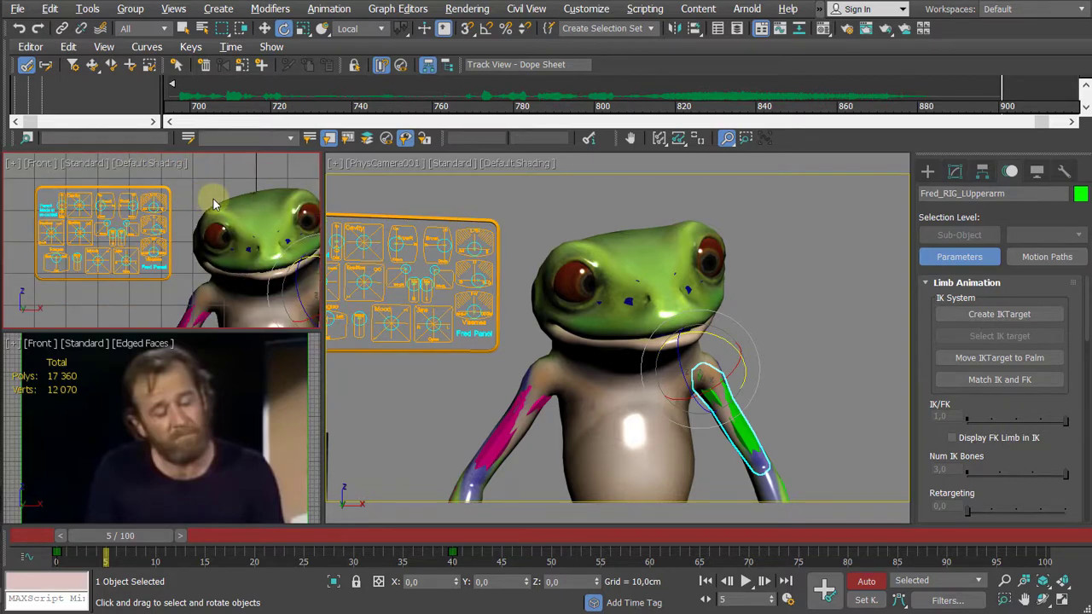
pyautogui.click(550, 215)
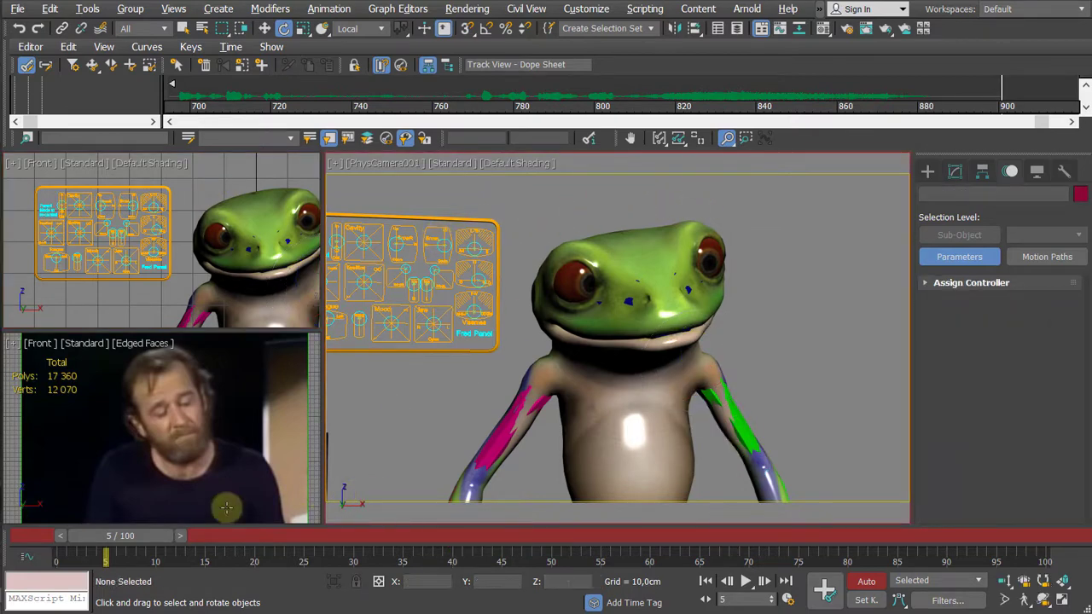
# Step: Scrub from frame 0 to frame 9, pan the camera view there to centre the frog, and continue to frame 12
pyautogui.moveTo(128, 540); pyautogui.dragTo(58, 550)
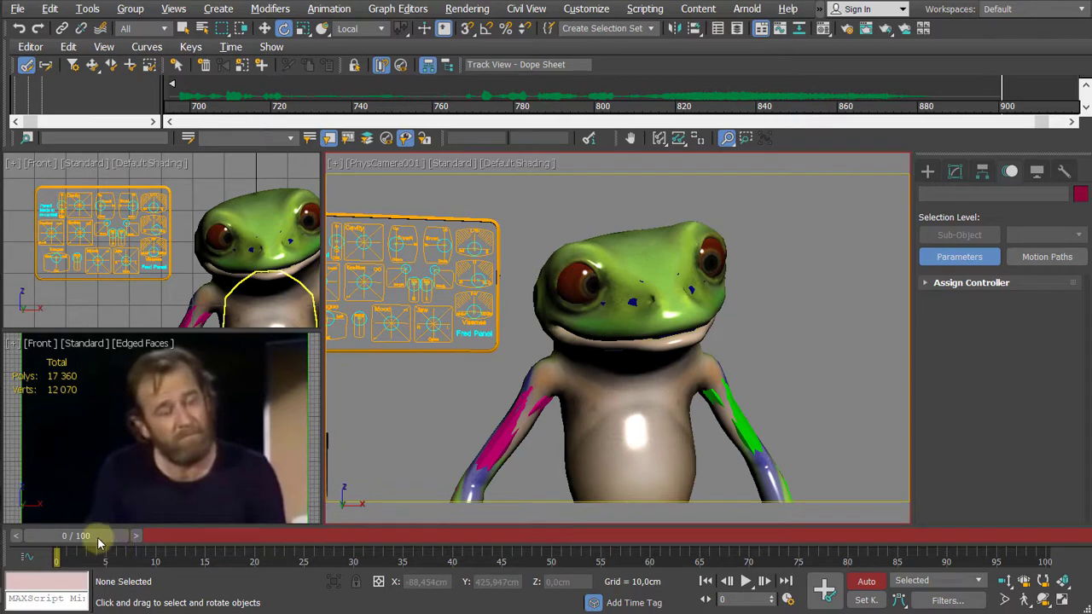
pyautogui.moveTo(83, 539); pyautogui.dragTo(179, 538)
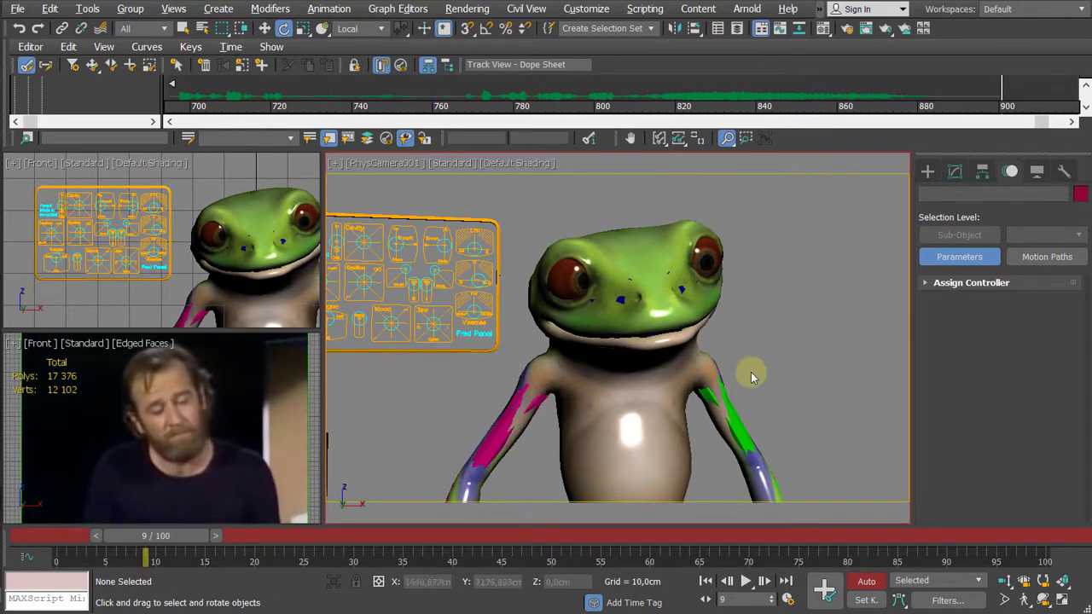
pyautogui.moveTo(770, 362); pyautogui.dragTo(721, 357, button='middle')
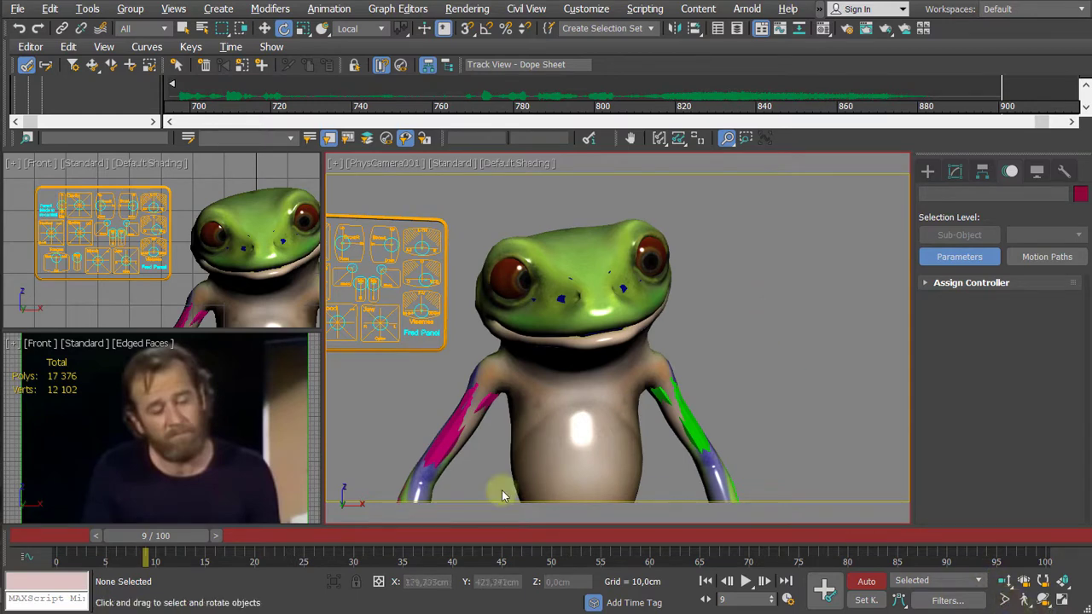
pyautogui.moveTo(151, 537); pyautogui.dragTo(174, 556)
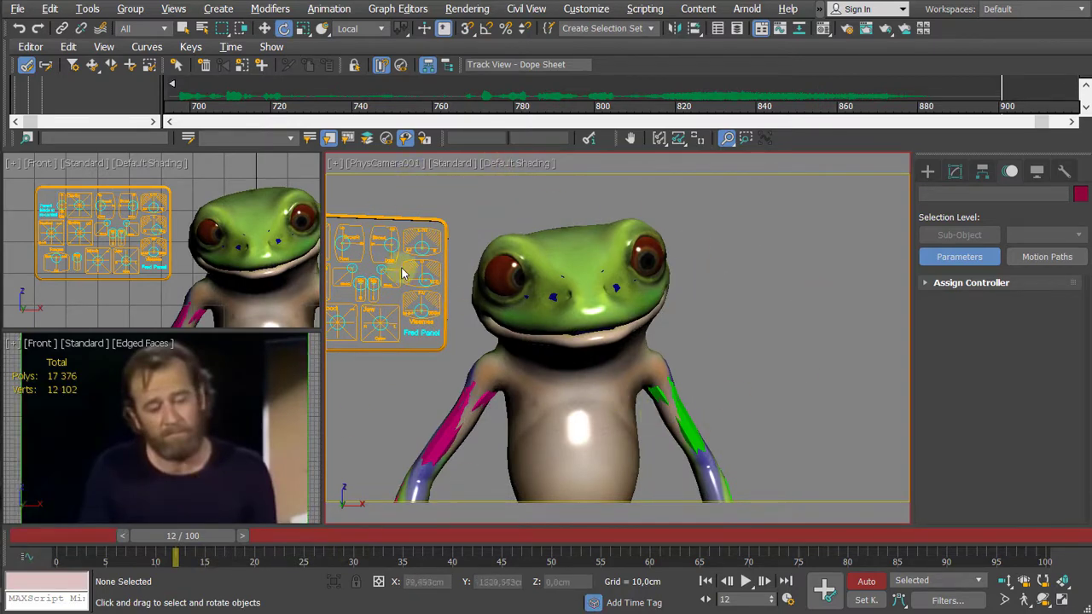
# Step: Select PhysCamera001 through its viewport, delete its keys at frames 0 and 9, and scrub to frame 12
pyautogui.click(336, 164)
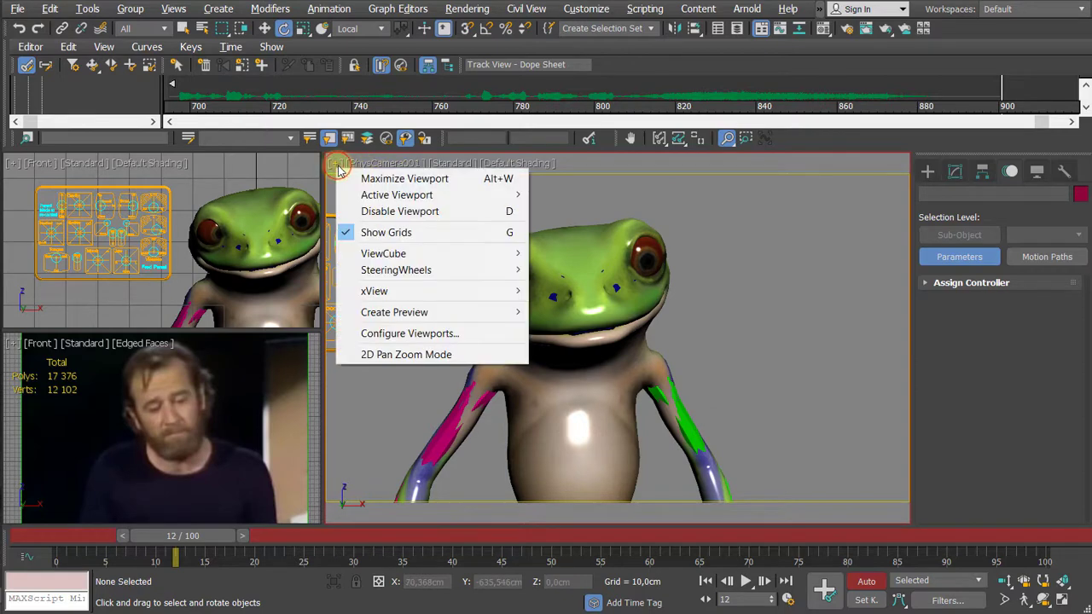
pyautogui.click(375, 171)
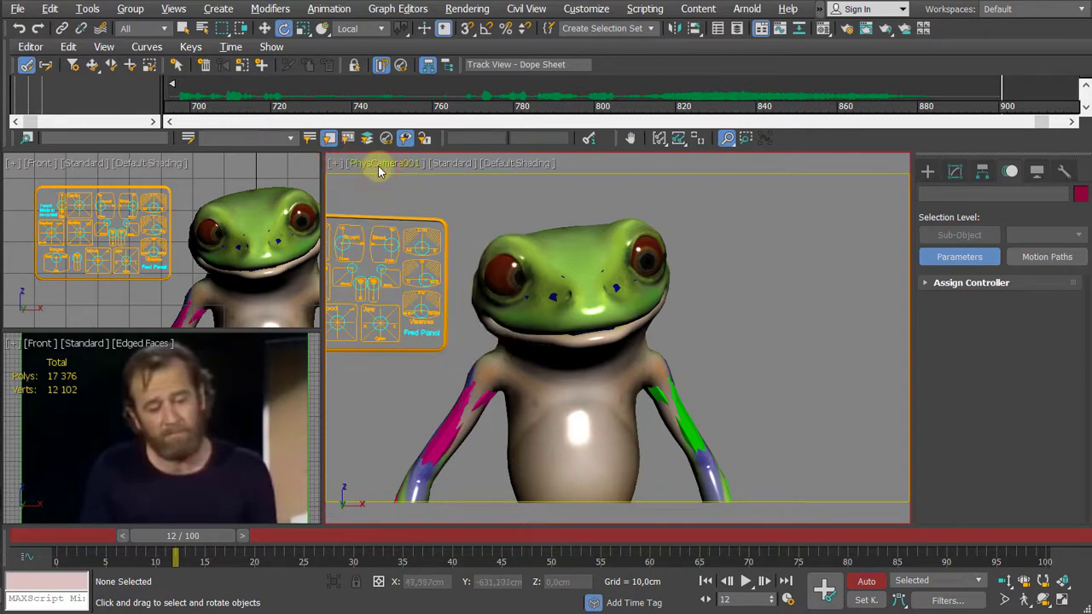
pyautogui.click(380, 167)
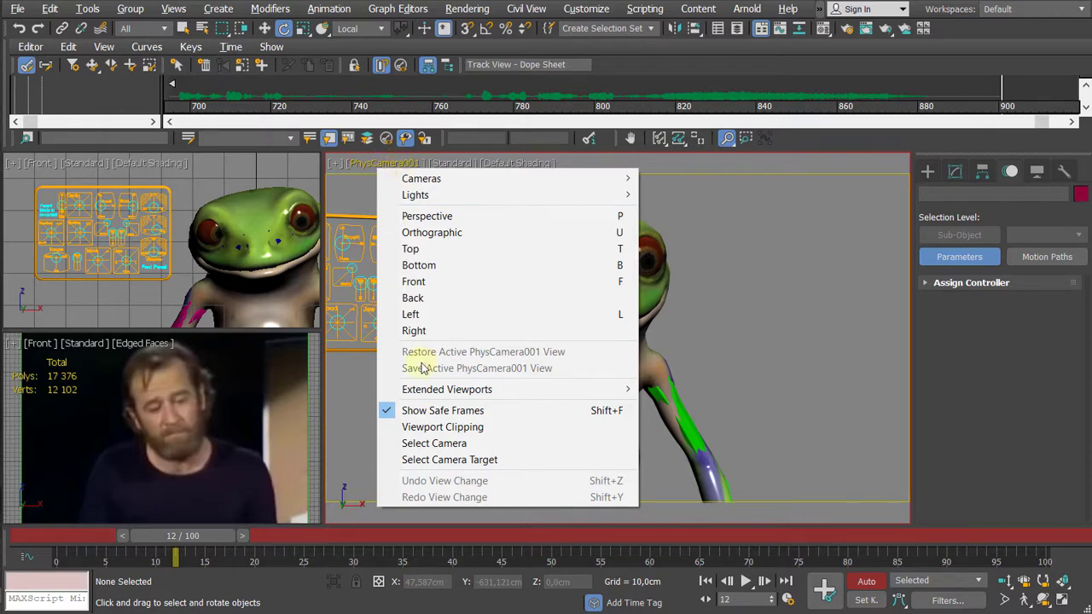
pyautogui.click(431, 443)
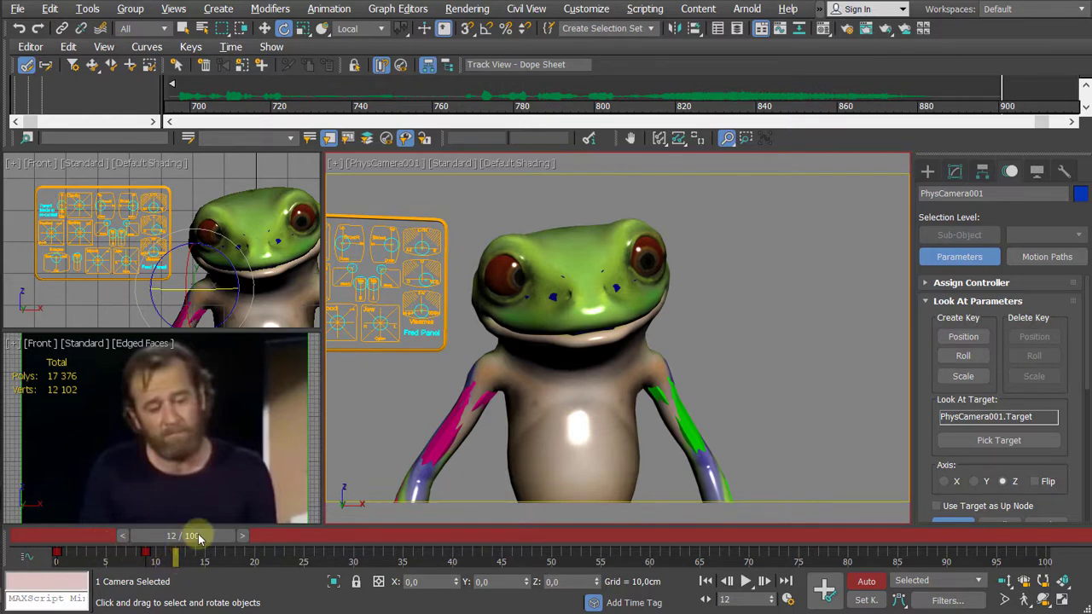
pyautogui.moveTo(198, 535); pyautogui.dragTo(81, 536)
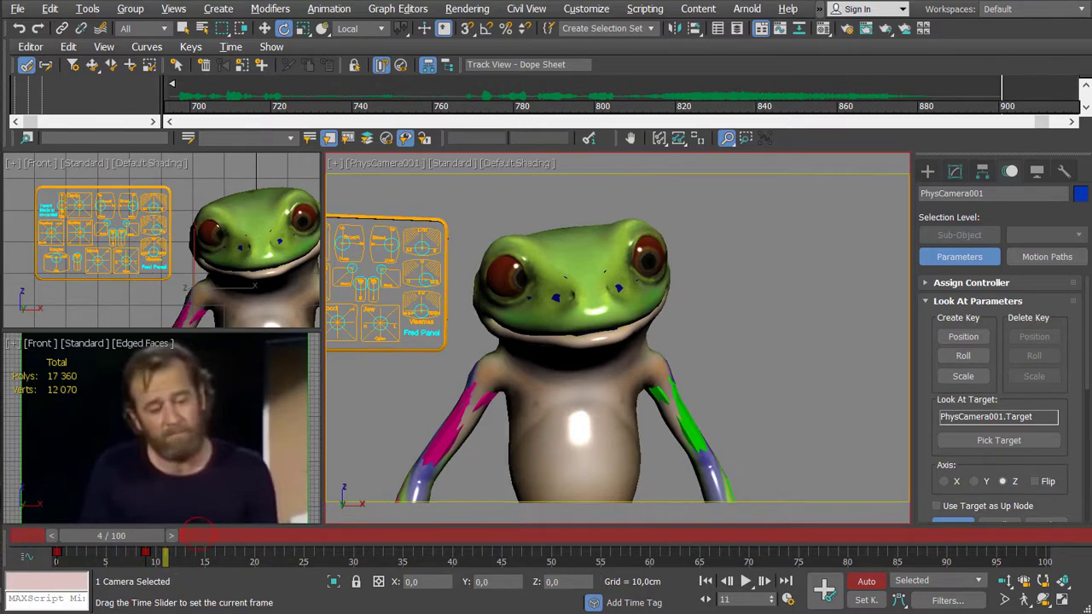
pyautogui.moveTo(248, 560); pyautogui.dragTo(43, 559)
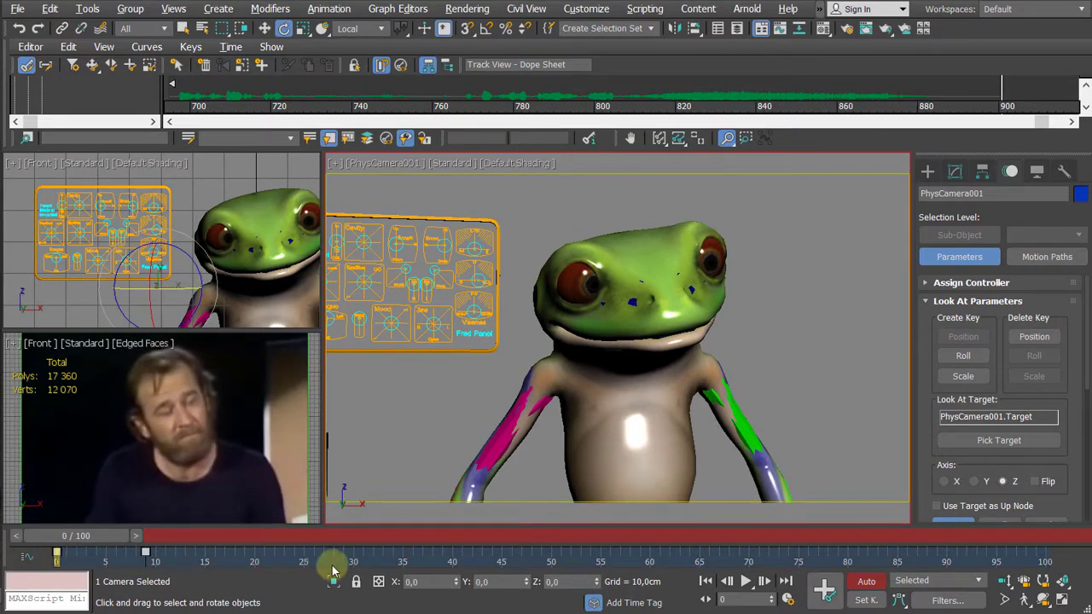
pyautogui.press('Delete')
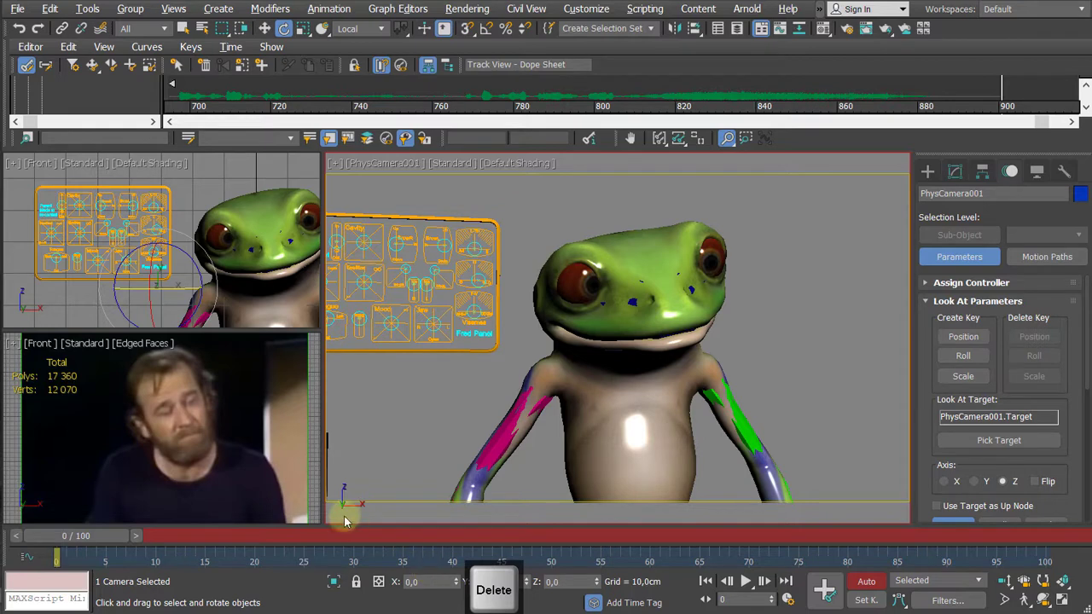
pyautogui.moveTo(176, 534); pyautogui.dragTo(234, 535)
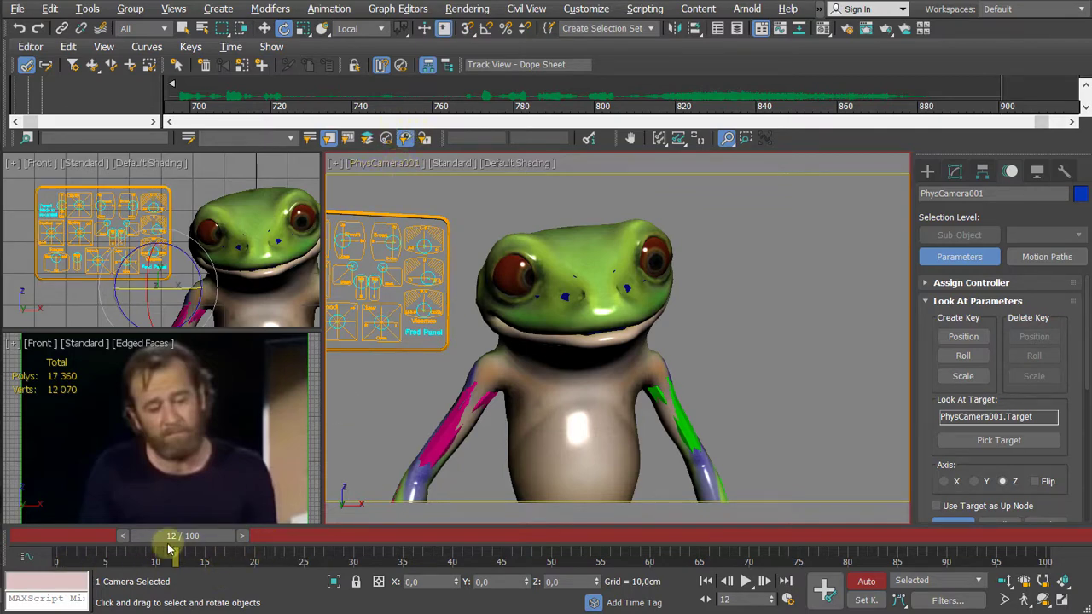
# Step: Select the PhysCamera001 target at frame 0, delete its keys at frames 0 and 9, and scrub to frame 16
pyautogui.moveTo(180, 542); pyautogui.dragTo(38, 546)
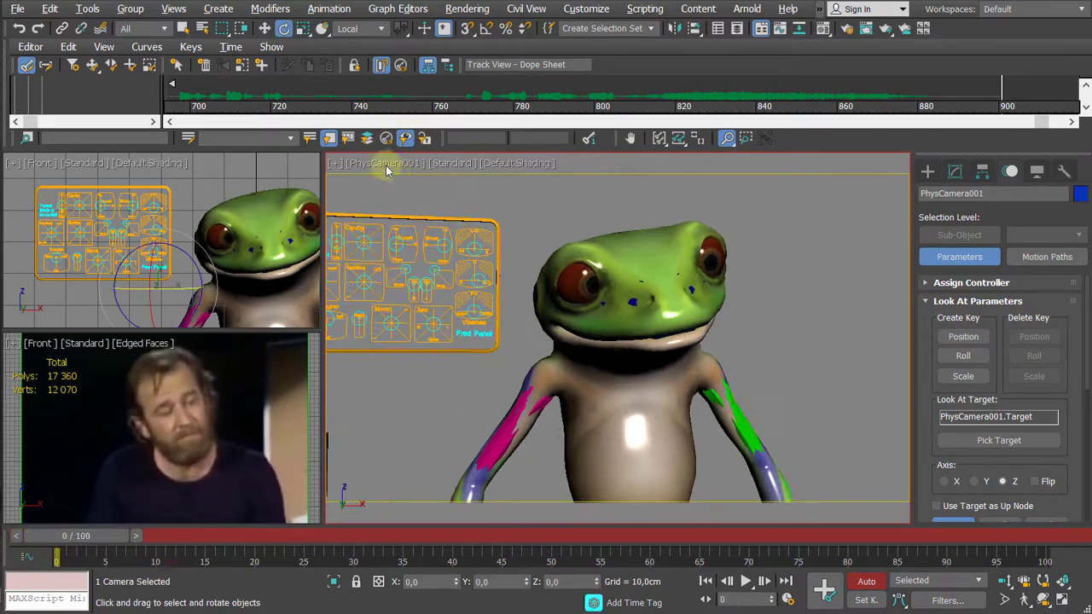
pyautogui.click(381, 165)
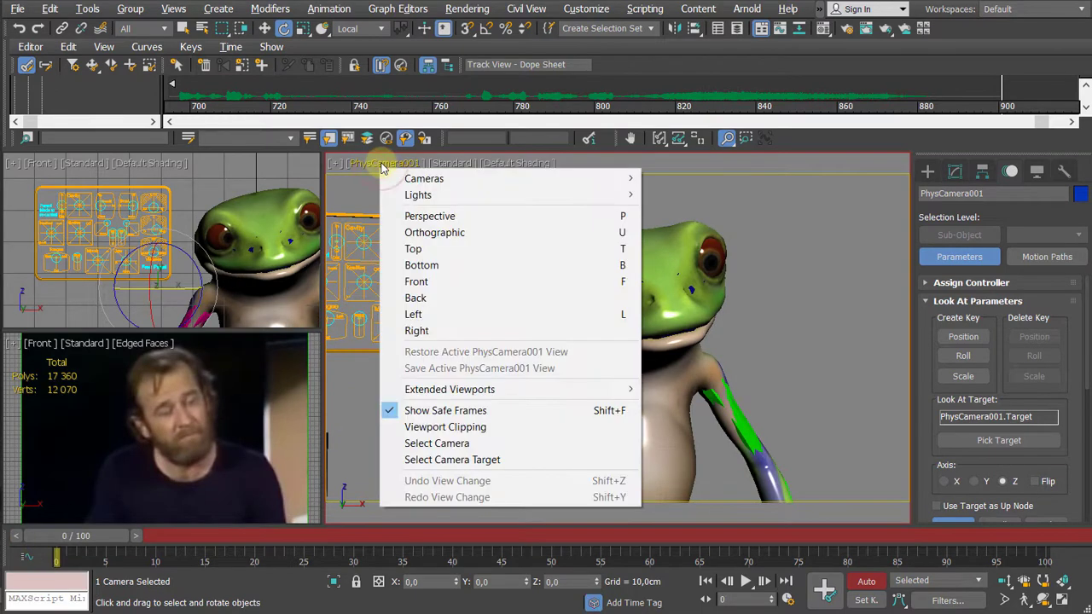
pyautogui.click(450, 460)
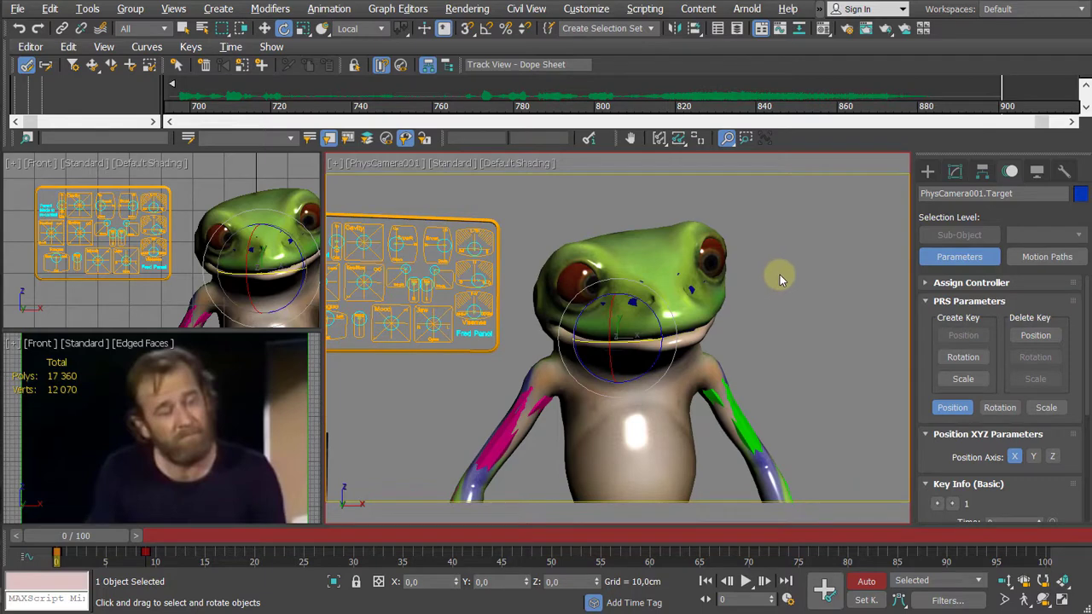
pyautogui.press('F3')
pyautogui.press('F3')
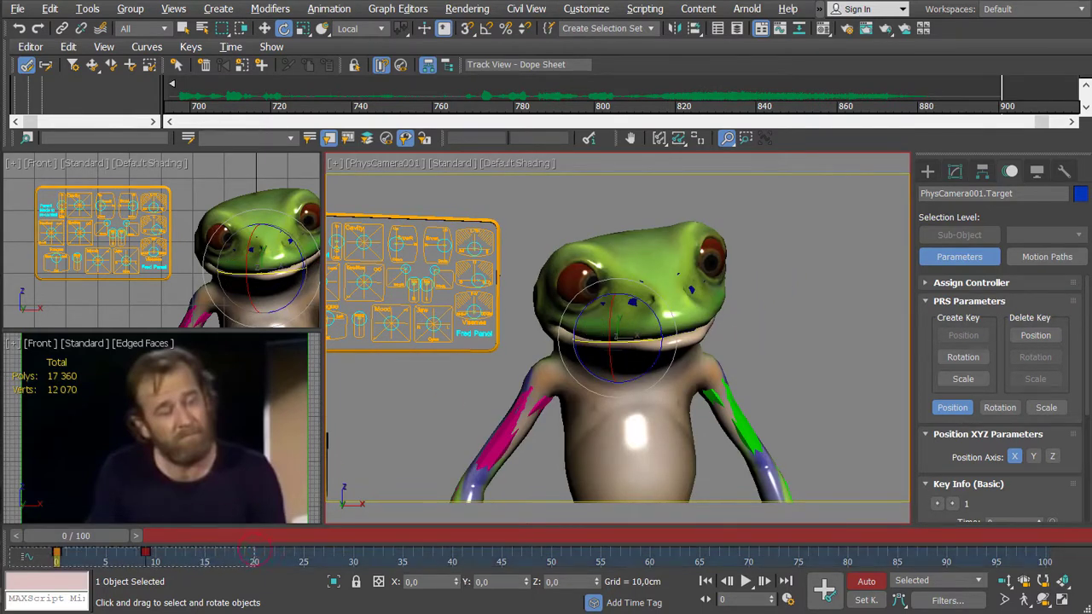
pyautogui.moveTo(254, 552); pyautogui.dragTo(63, 526)
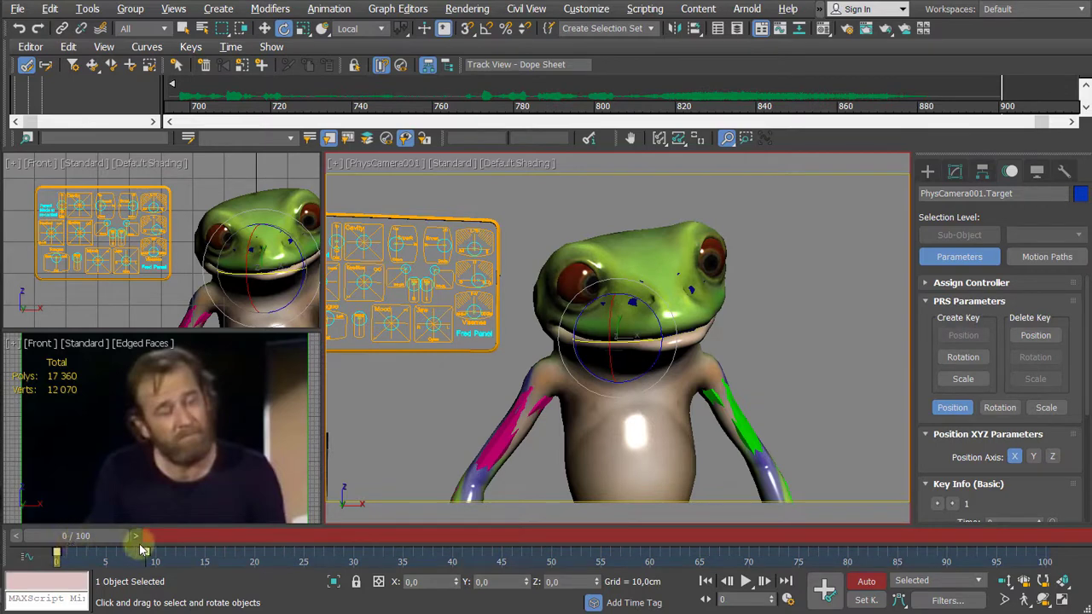
pyautogui.press('Delete')
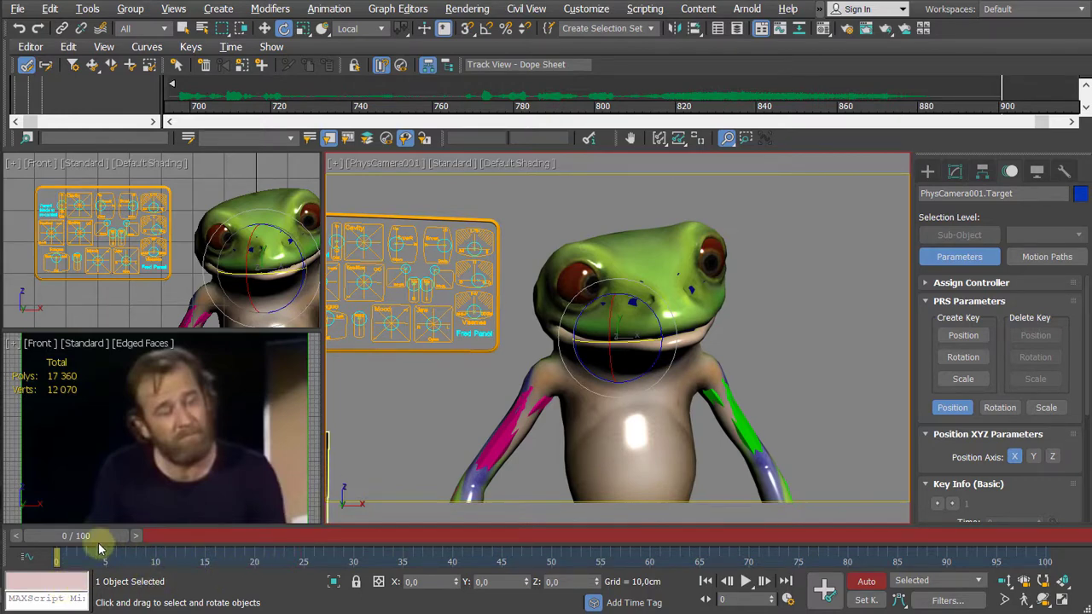
pyautogui.moveTo(110, 534); pyautogui.dragTo(270, 546)
pyautogui.press('e')
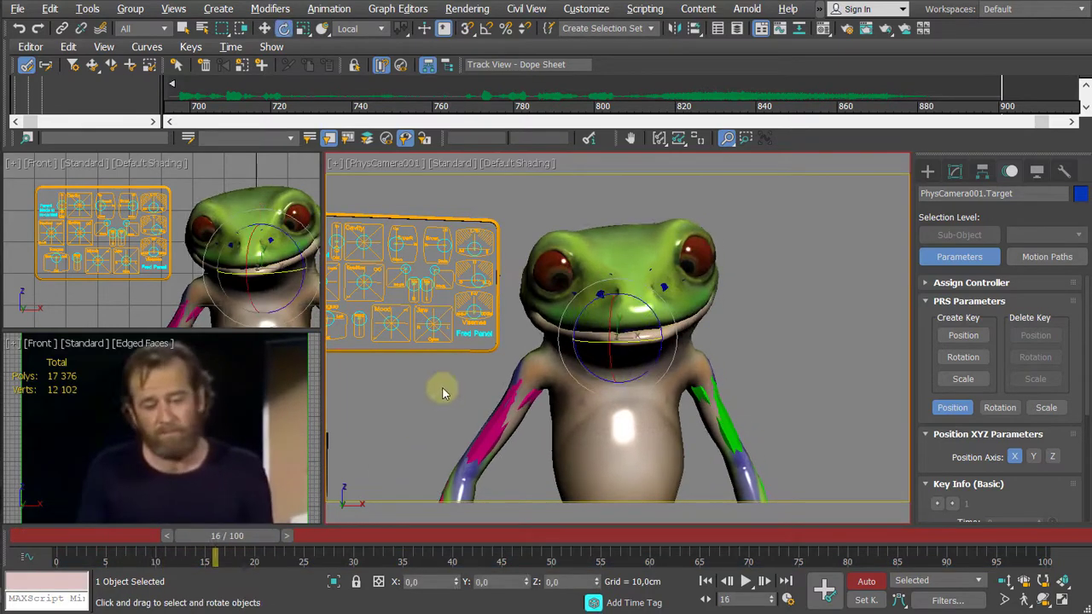
# Step: Try to delete the keys of Fred_Ctrl_Vis_O_Center in the facial panel, and undo the deletion of the control itself
pyautogui.click(477, 279)
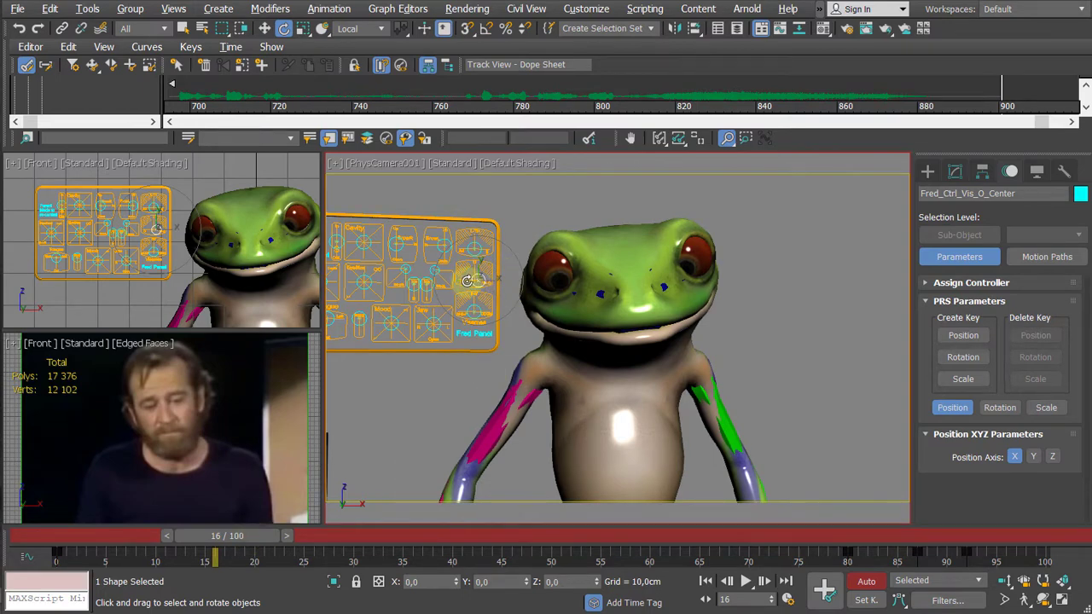
pyautogui.click(789, 547)
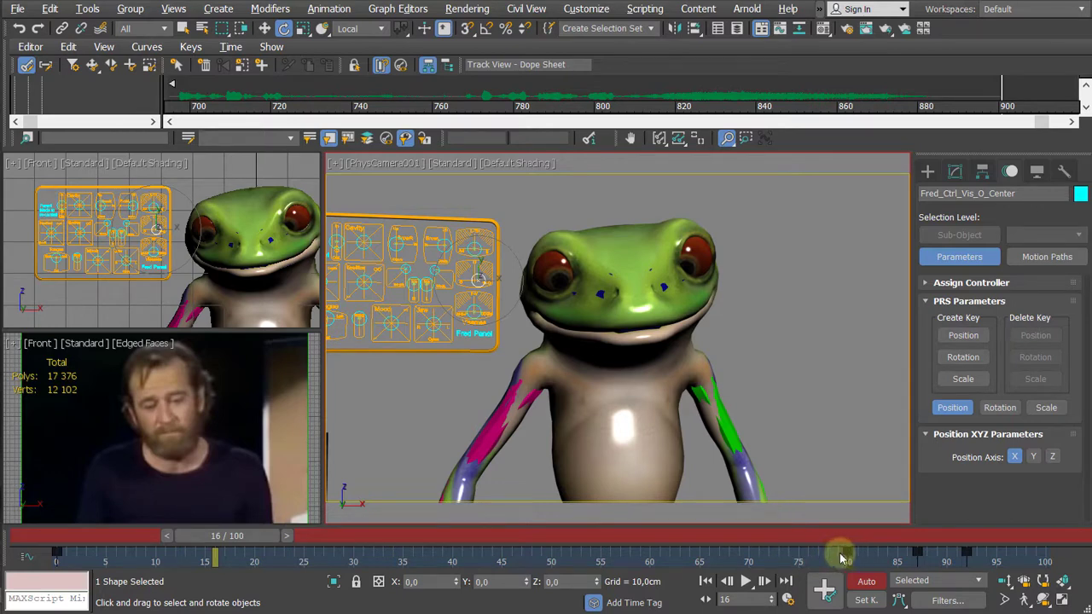
pyautogui.press('Delete')
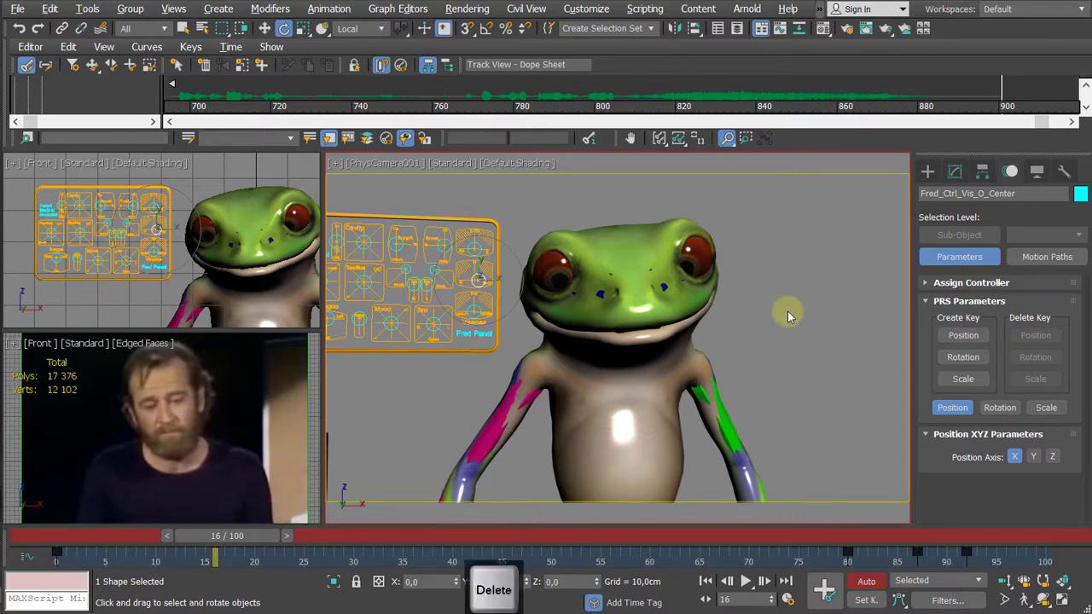
pyautogui.click(479, 406)
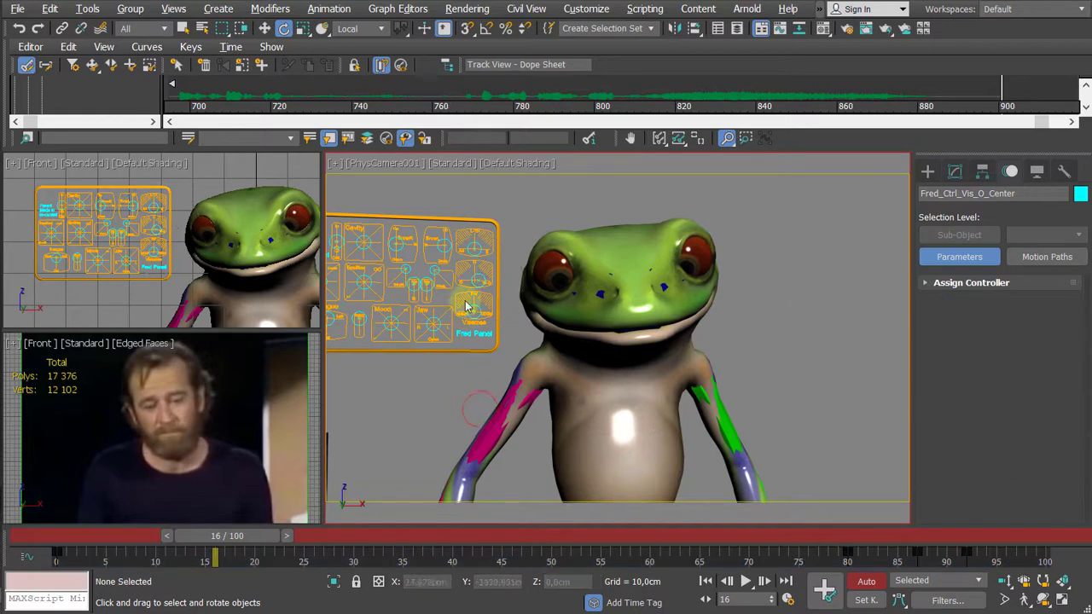
pyautogui.click(484, 277)
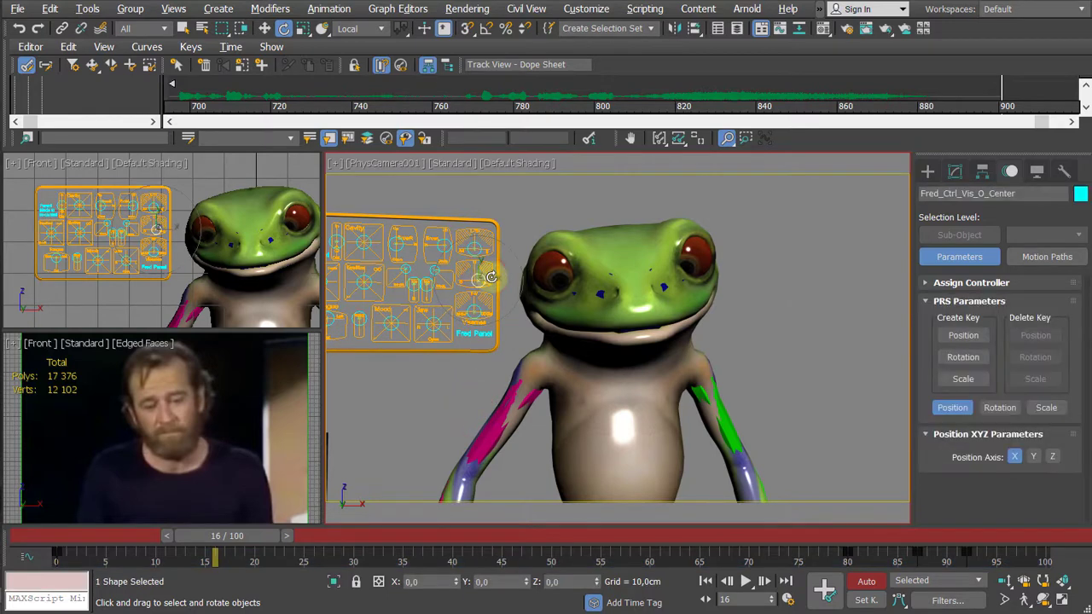
pyautogui.press('Delete')
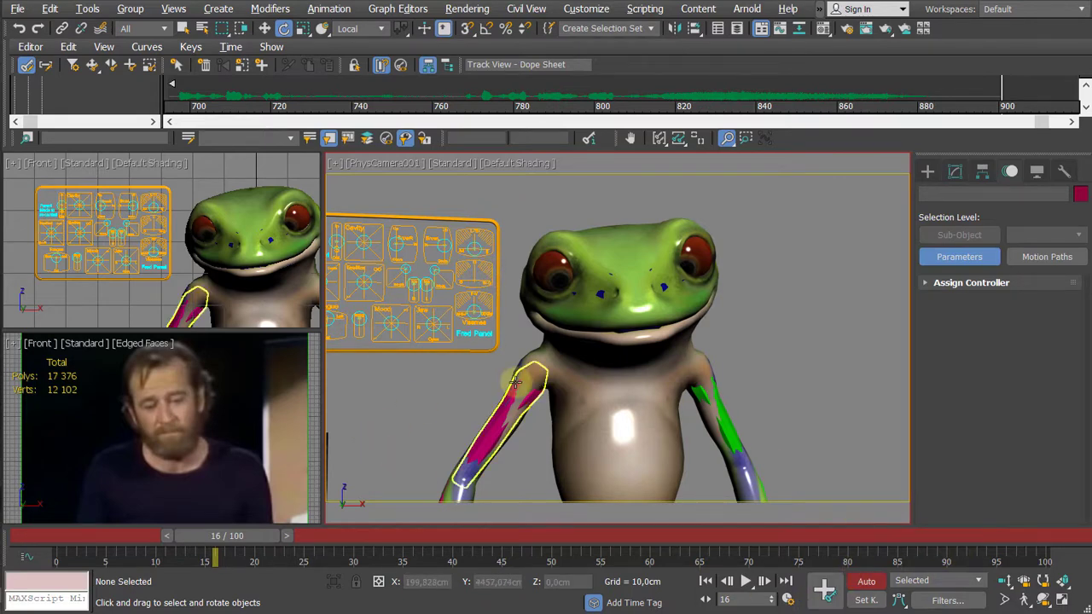
pyautogui.hotkey('ctrl', 'z')
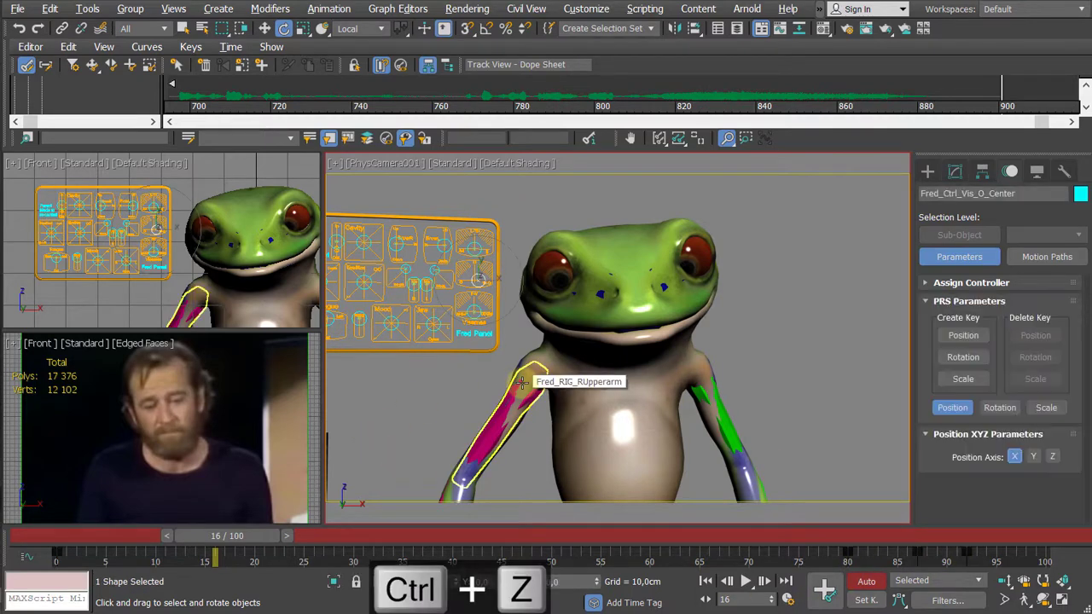
pyautogui.click(786, 560)
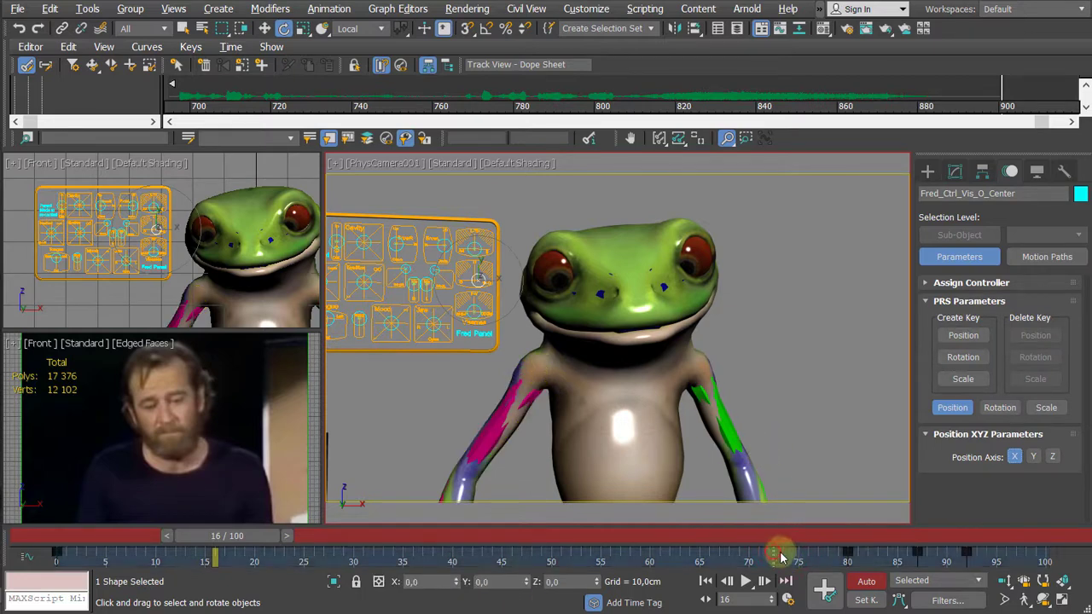
pyautogui.moveTo(782, 557); pyautogui.dragTo(852, 570)
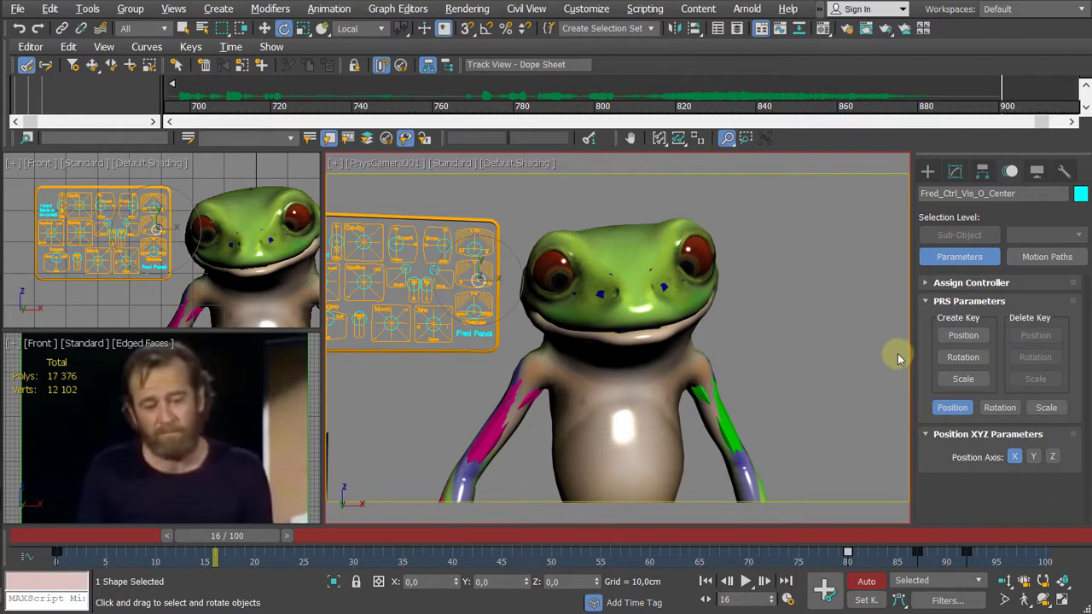
# Step: At frame 5, close the frog's right eye by moving Fred_Ctrl_BlinkR_Circle to about X -3.65 cm, Y -4 cm
pyautogui.moveTo(239, 537); pyautogui.dragTo(320, 546)
pyautogui.press('e')
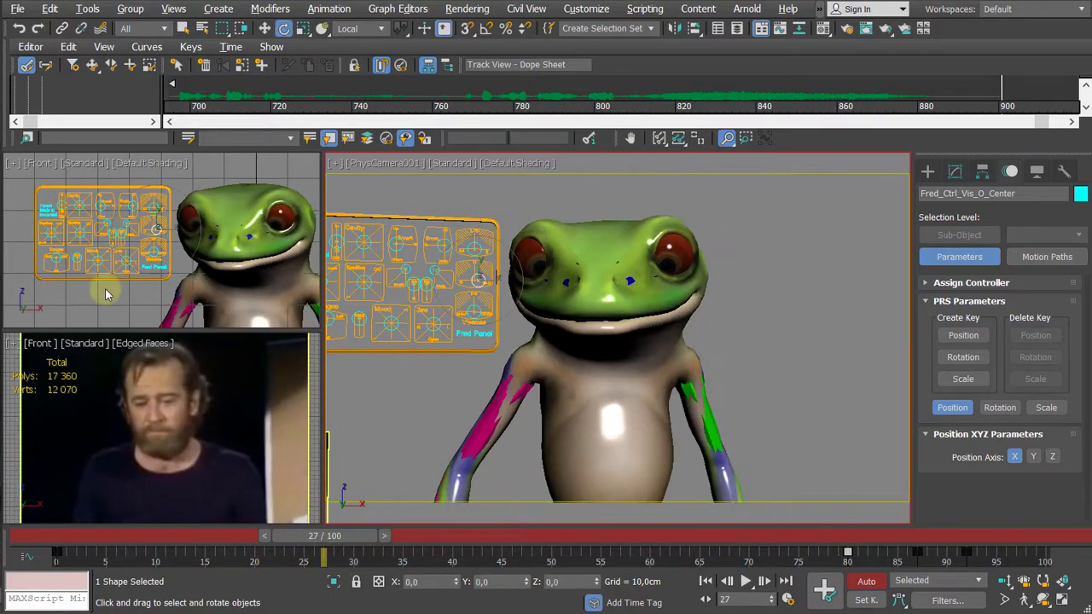
pyautogui.scroll(8, 102, 254)
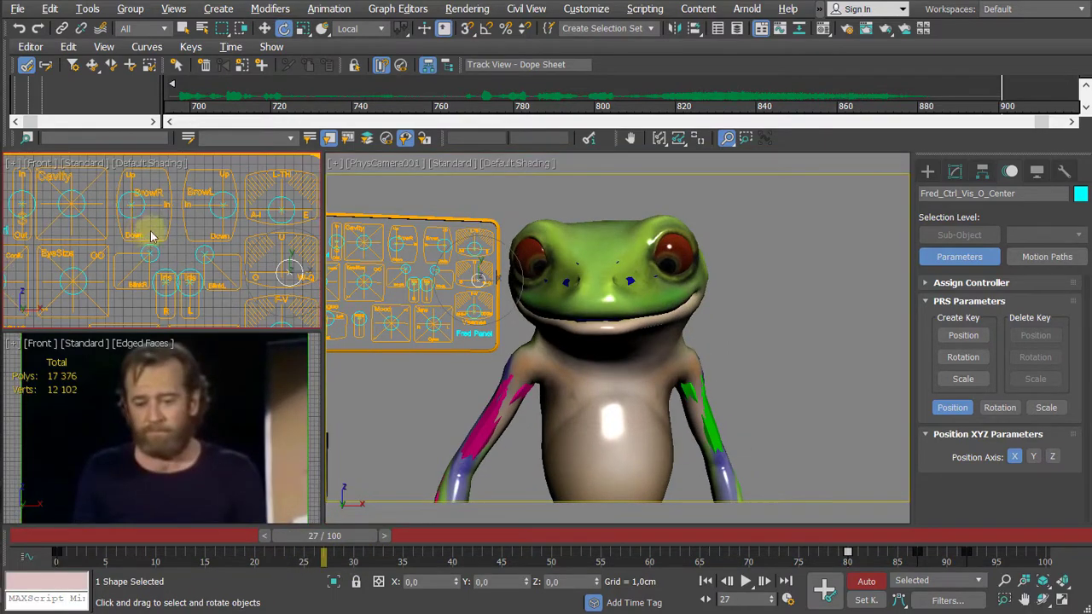
pyautogui.moveTo(154, 241); pyautogui.dragTo(150, 234, button='middle')
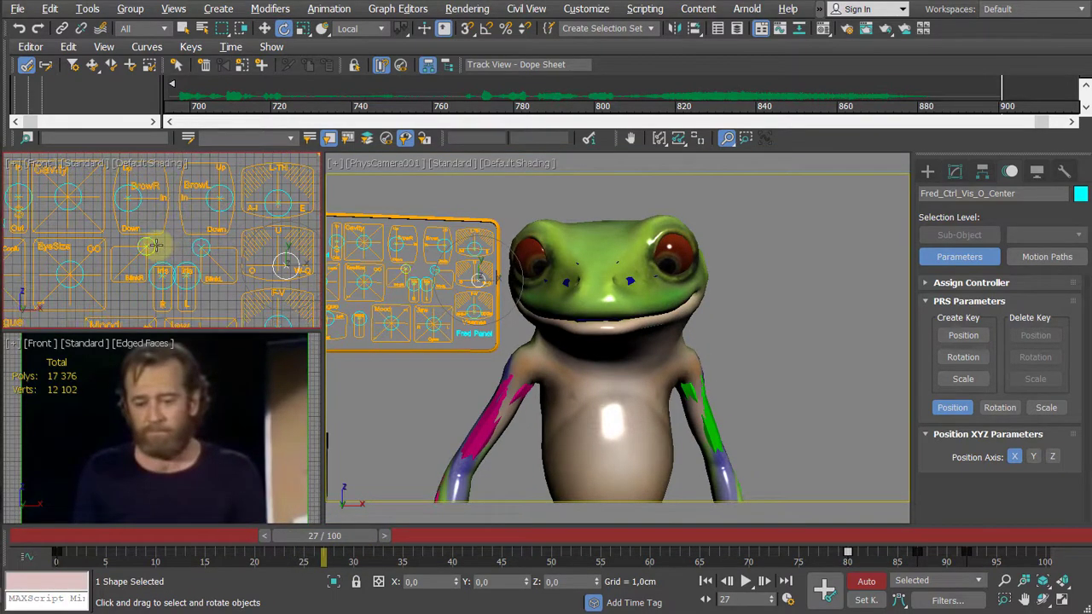
pyautogui.click(148, 247)
pyautogui.press('w')
pyautogui.moveTo(376, 546); pyautogui.dragTo(154, 556)
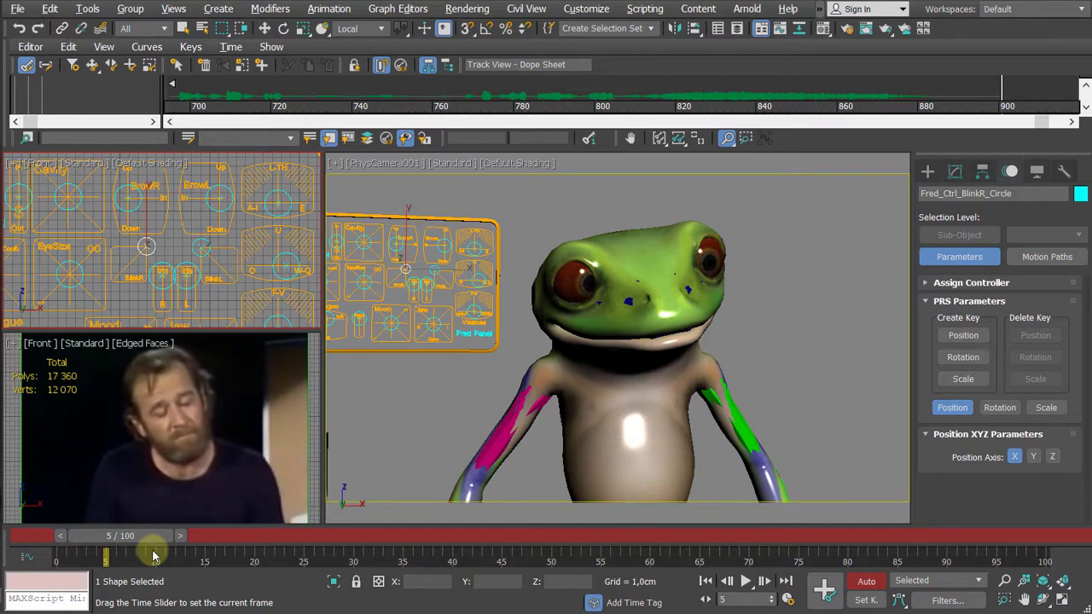
pyautogui.press('e')
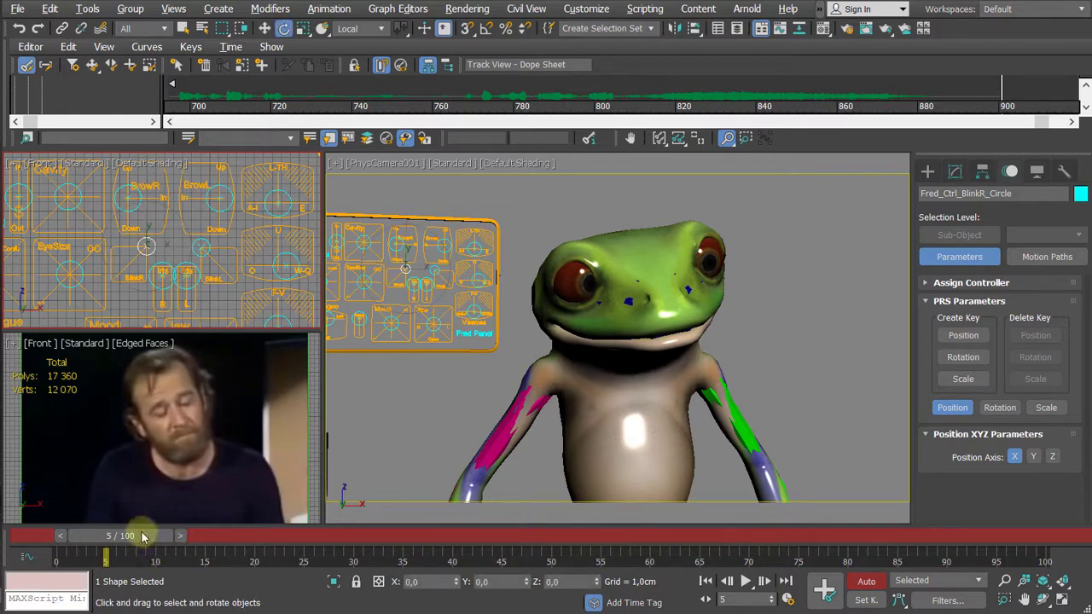
pyautogui.press('w')
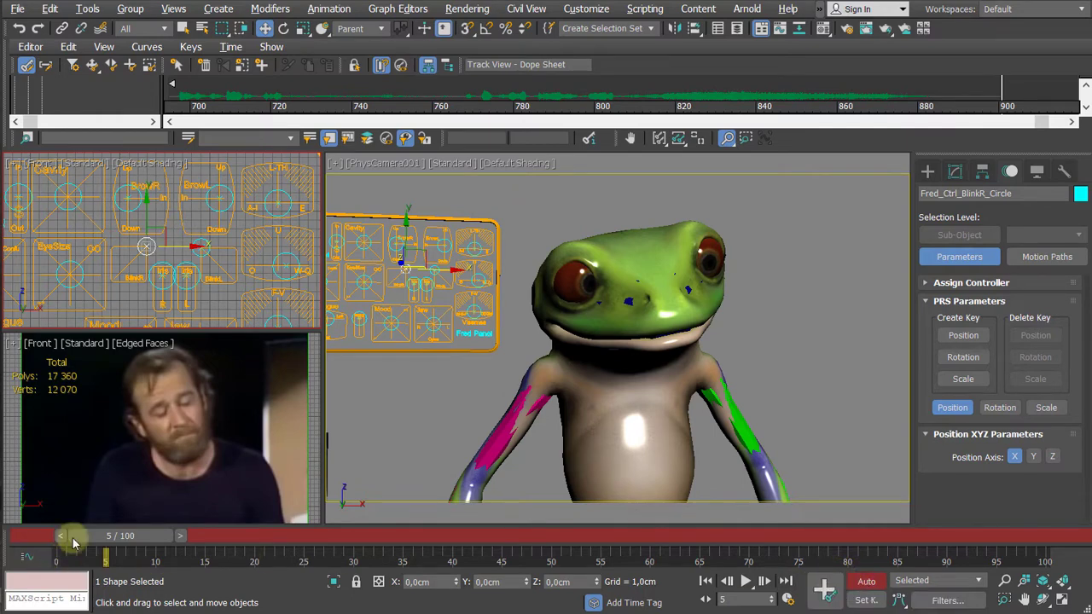
pyautogui.moveTo(166, 226); pyautogui.dragTo(125, 271)
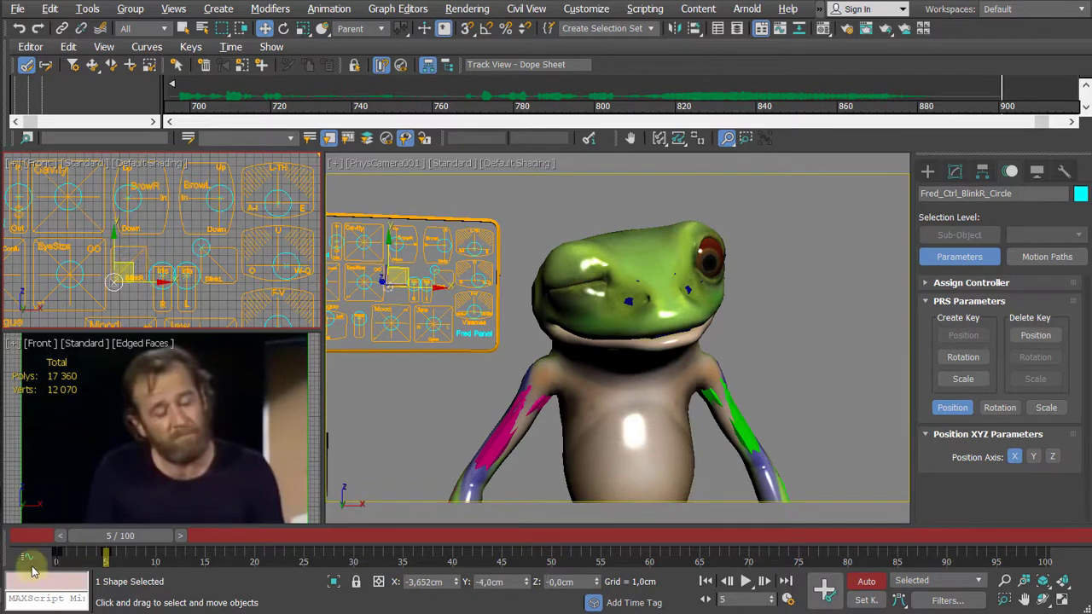
pyautogui.click(54, 555)
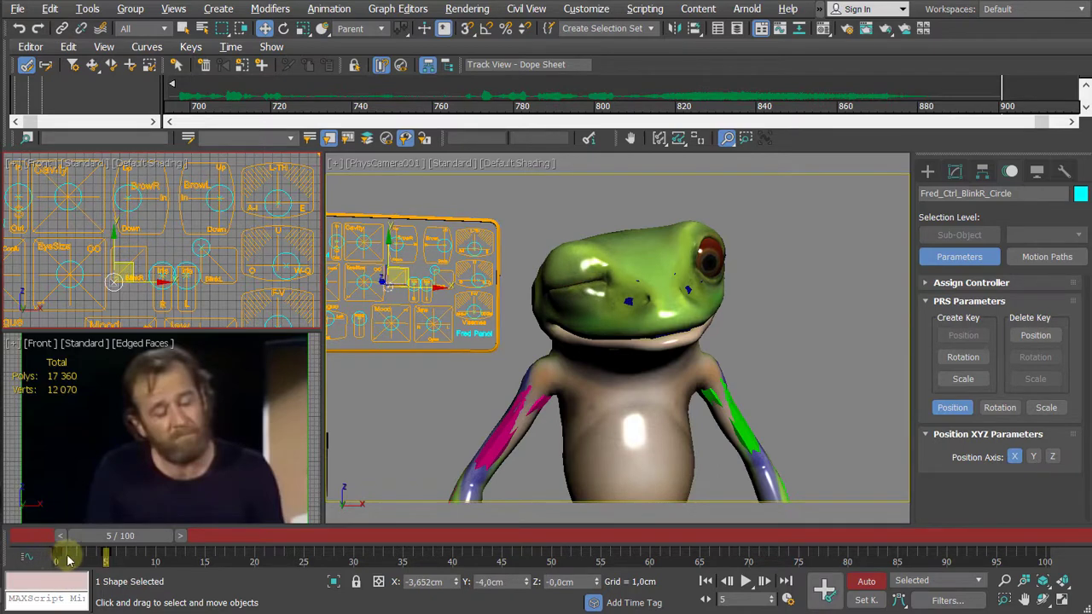
# Step: At frame 5, move Fred_Ctrl_BlinkL_Circle to about X 3.5 cm, Y -4 cm, and copy its frame 0 key to frame 30
pyautogui.click(194, 246)
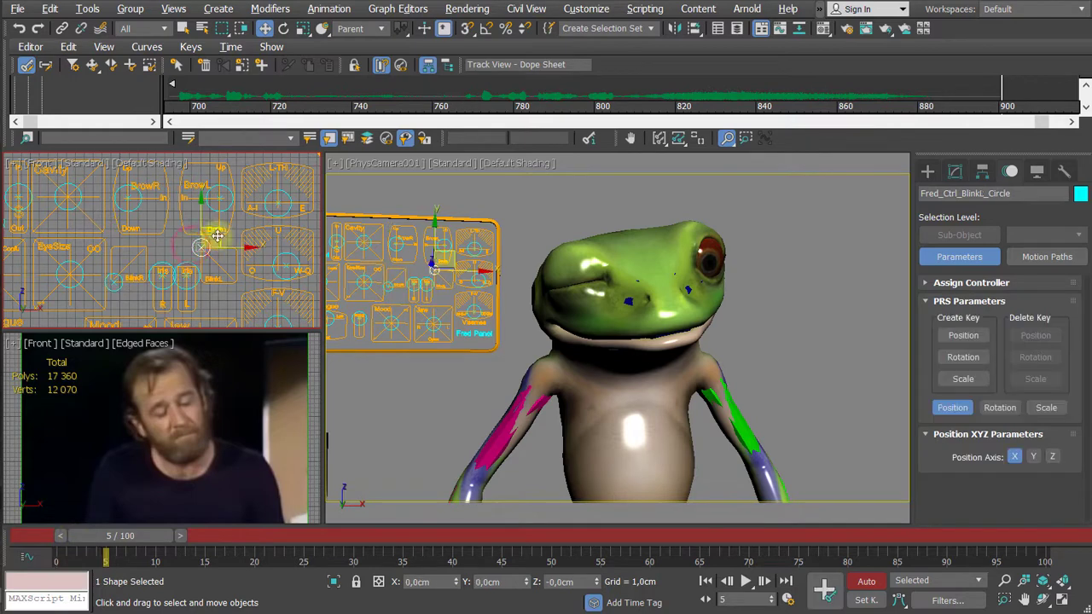
pyautogui.moveTo(218, 229); pyautogui.dragTo(250, 268)
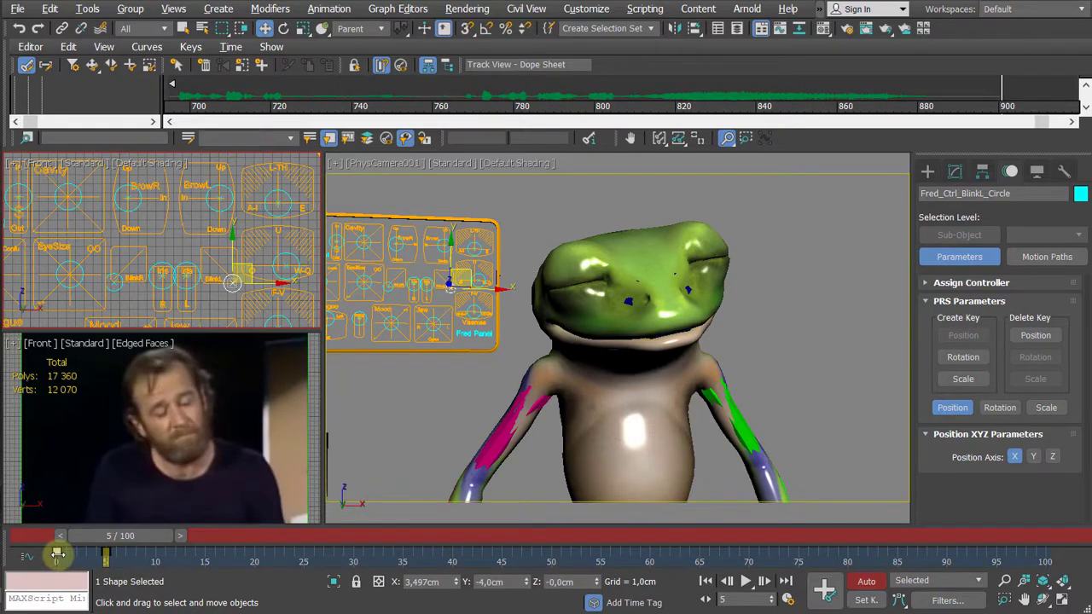
pyautogui.keyDown('shift'); pyautogui.moveTo(58, 555); pyautogui.dragTo(335, 552); pyautogui.keyUp('shift')
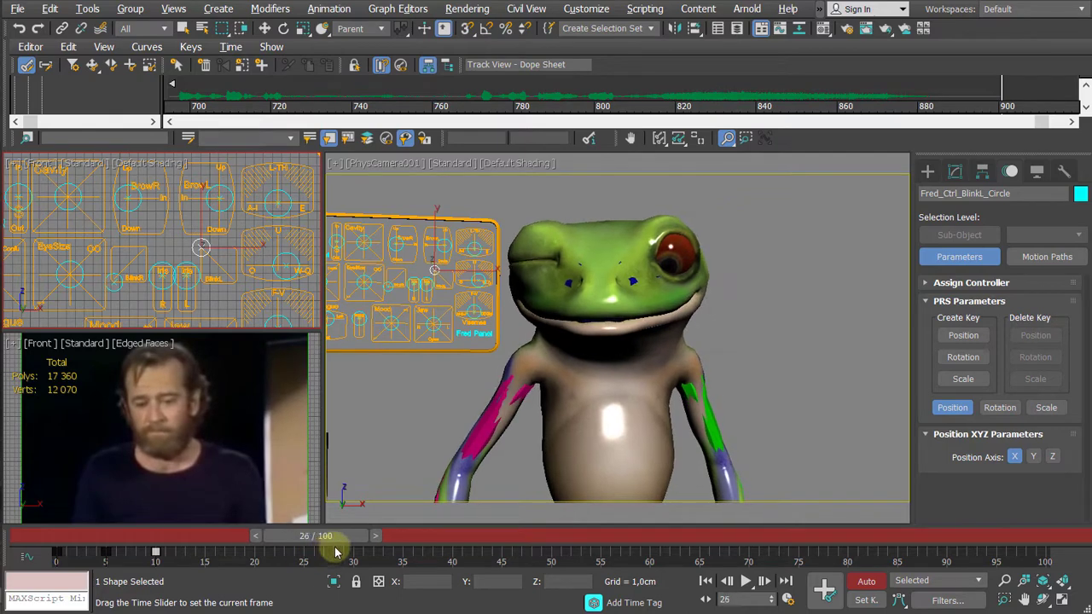
pyautogui.press('w')
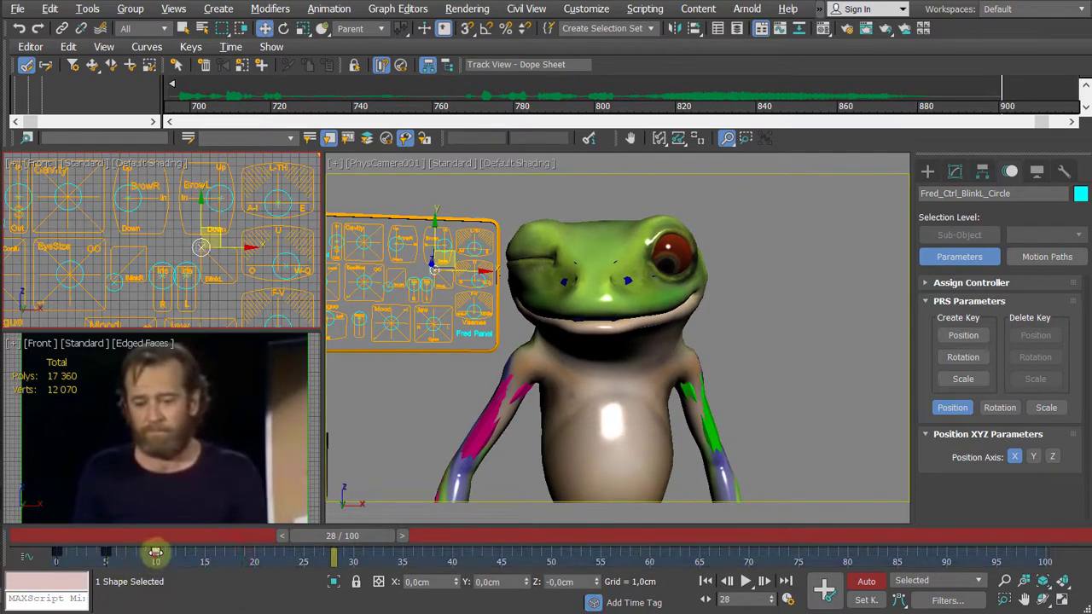
pyautogui.moveTo(156, 553); pyautogui.dragTo(380, 538)
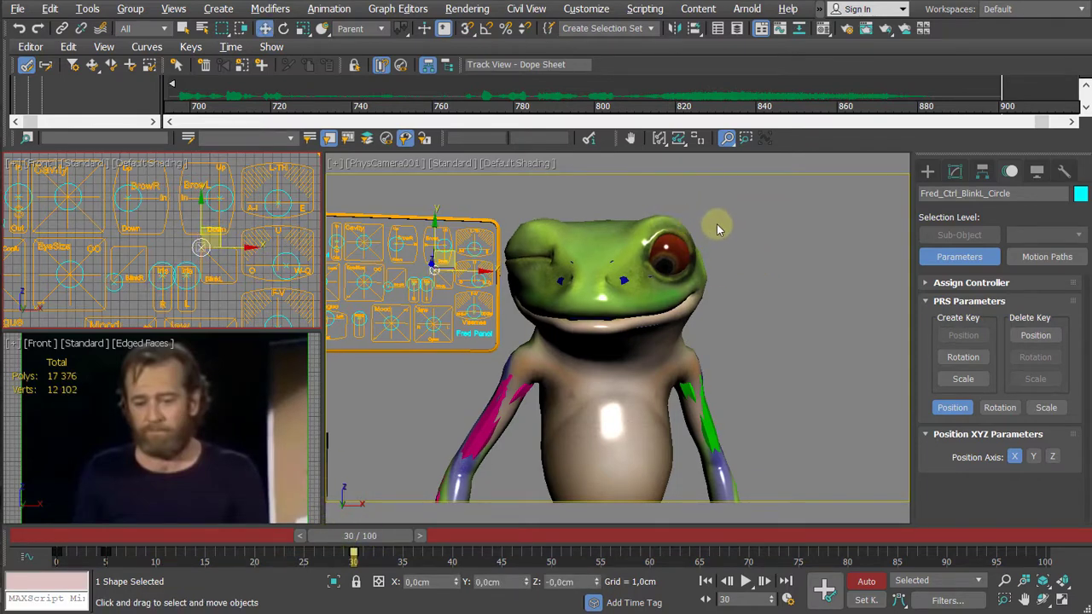
# Step: At frame 30, partly close the left eye by moving its blink control to about X 2.7 cm, and scrub through the animation back to frame 0
pyautogui.moveTo(222, 236); pyautogui.dragTo(256, 246)
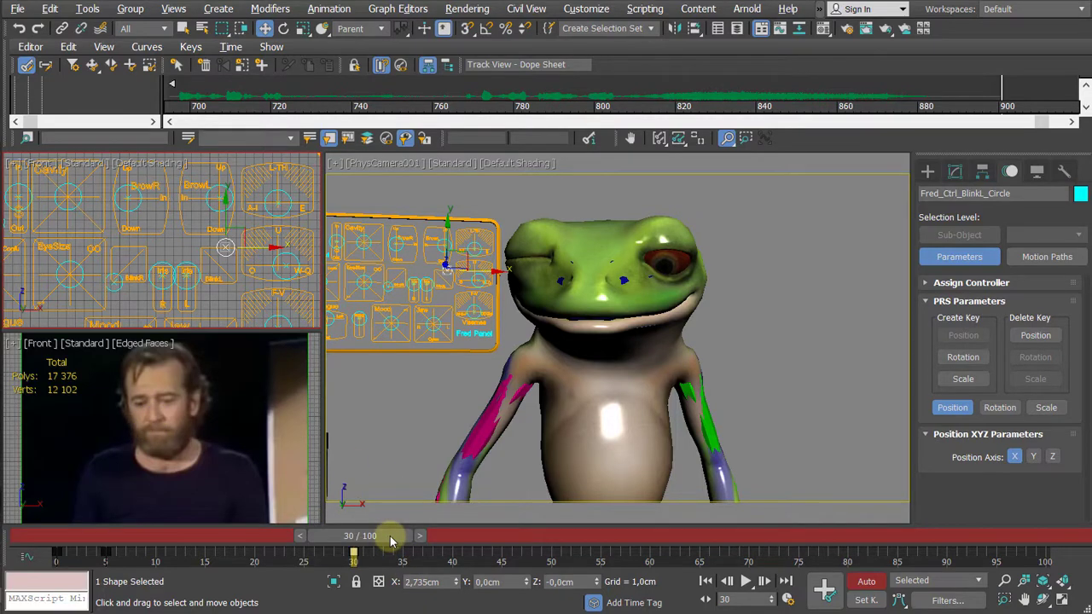
pyautogui.moveTo(390, 540); pyautogui.dragTo(48, 539)
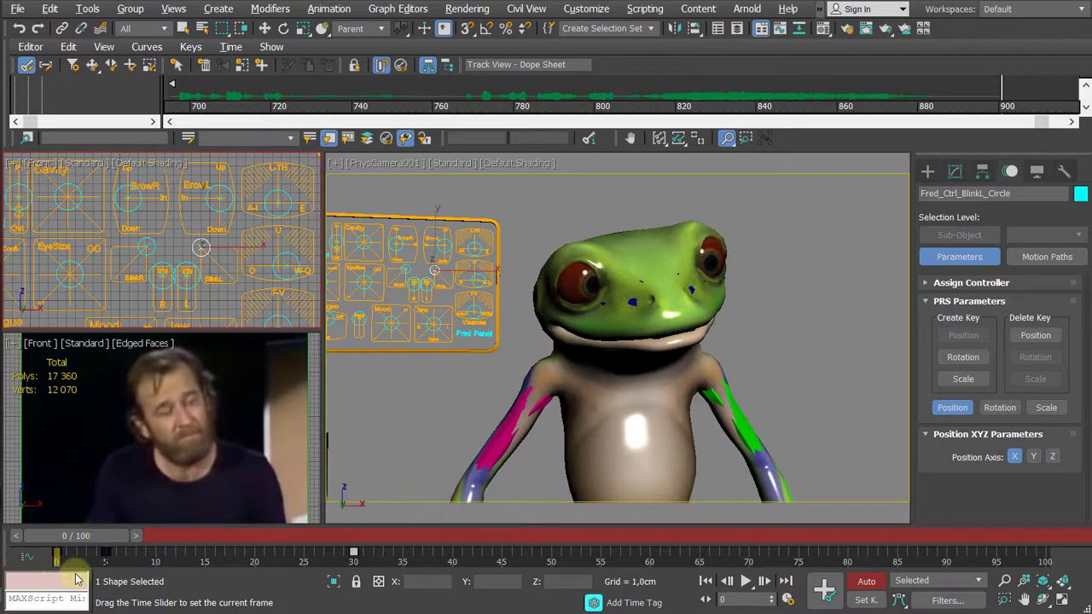
pyautogui.moveTo(76, 579); pyautogui.dragTo(298, 577)
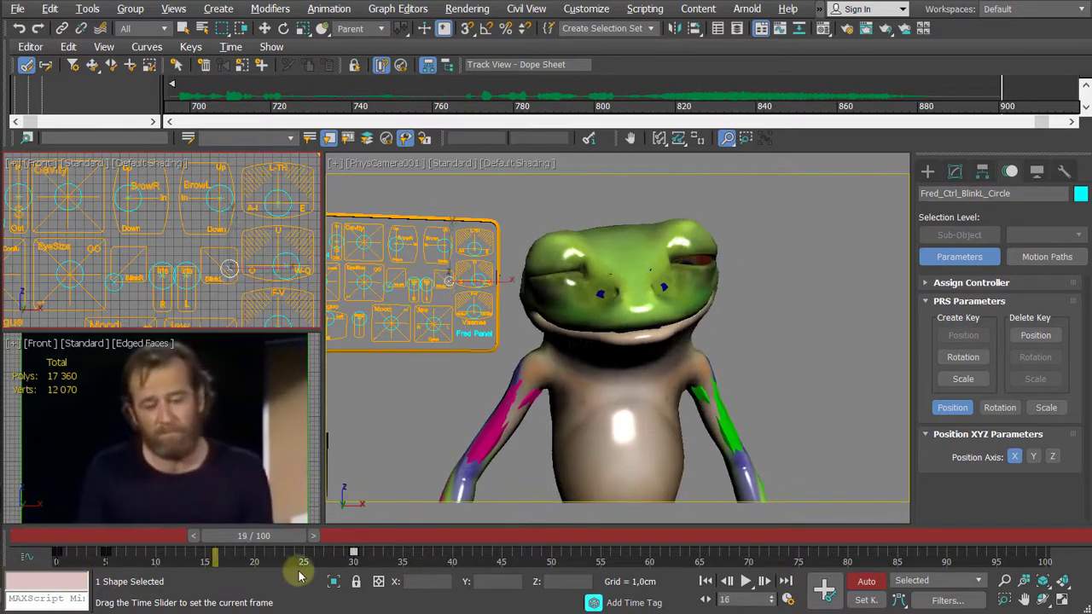
pyautogui.press('Home')
pyautogui.press('w')
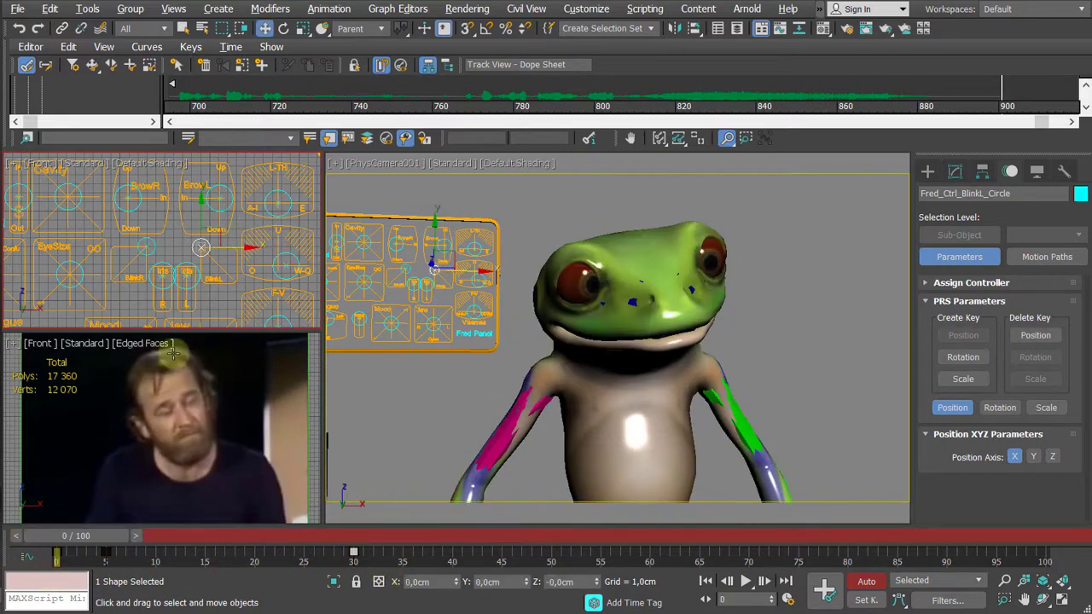
# Step: Copy the right blink control's frame 0 key to frame 30 and scrub to frame 30
pyautogui.click(151, 248)
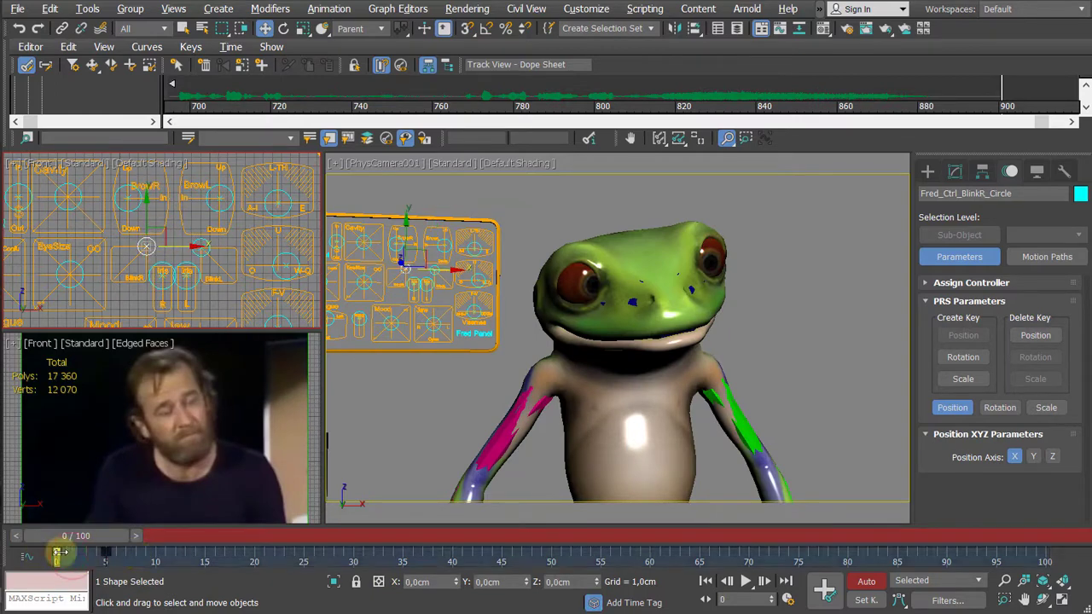
pyautogui.keyDown('shift'); pyautogui.moveTo(60, 553); pyautogui.dragTo(354, 558); pyautogui.keyUp('shift')
pyautogui.moveTo(109, 544); pyautogui.dragTo(382, 546)
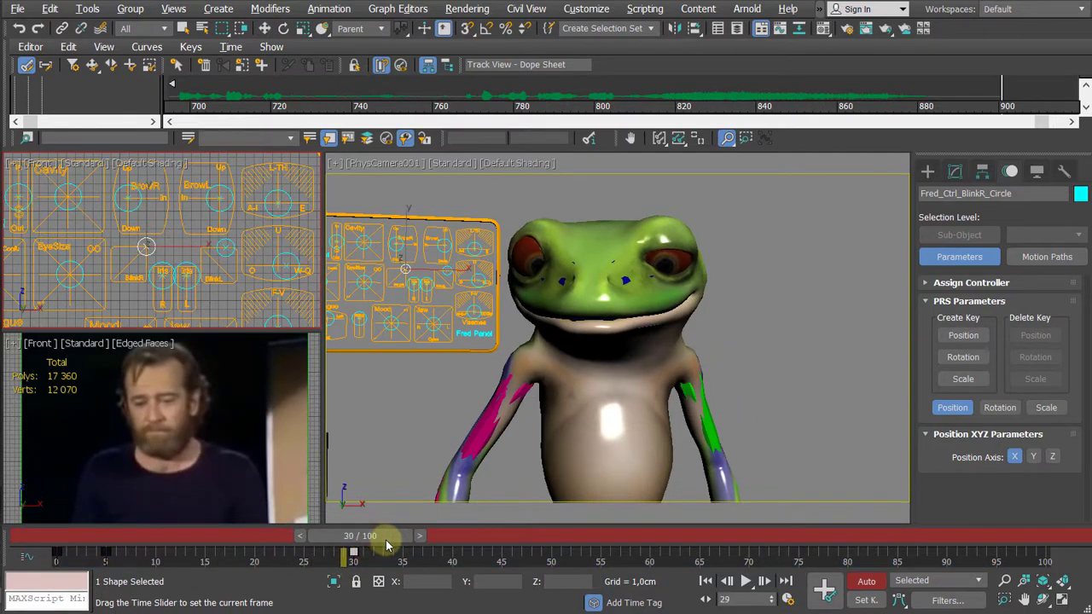
# Step: At frame 30, partly close the right eye by moving its blink control to about X -2.9 cm, and return to frame 0
pyautogui.press('w')
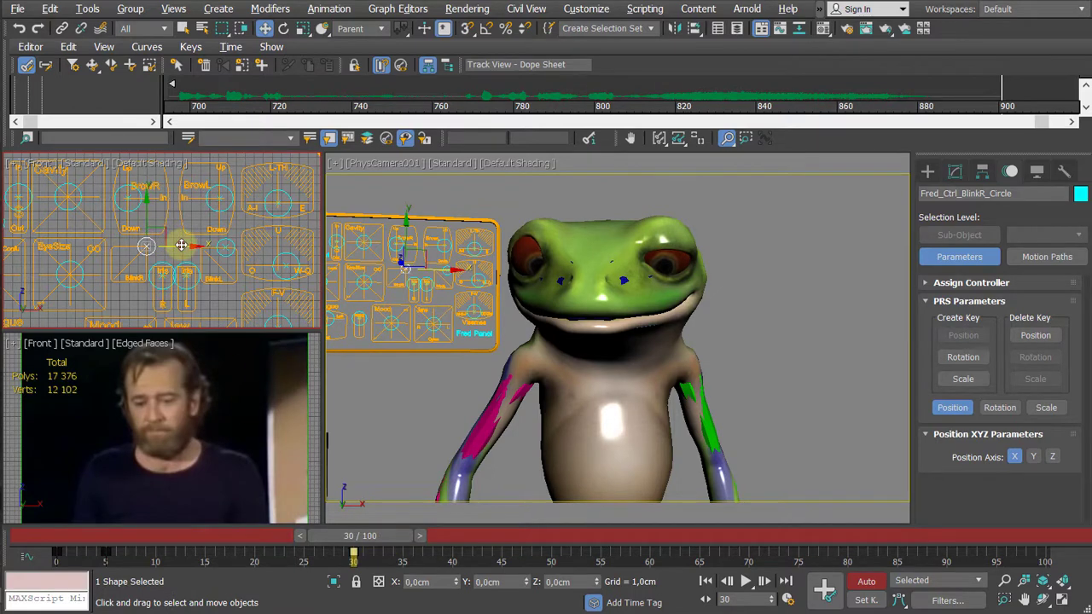
pyautogui.moveTo(182, 245); pyautogui.dragTo(155, 245)
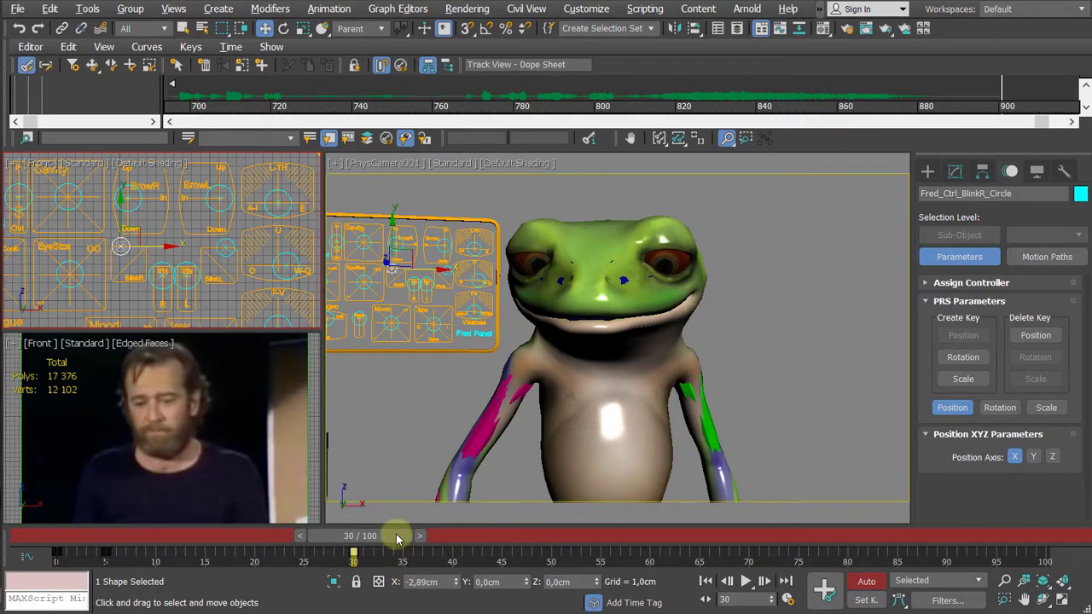
pyautogui.moveTo(399, 536); pyautogui.dragTo(39, 538)
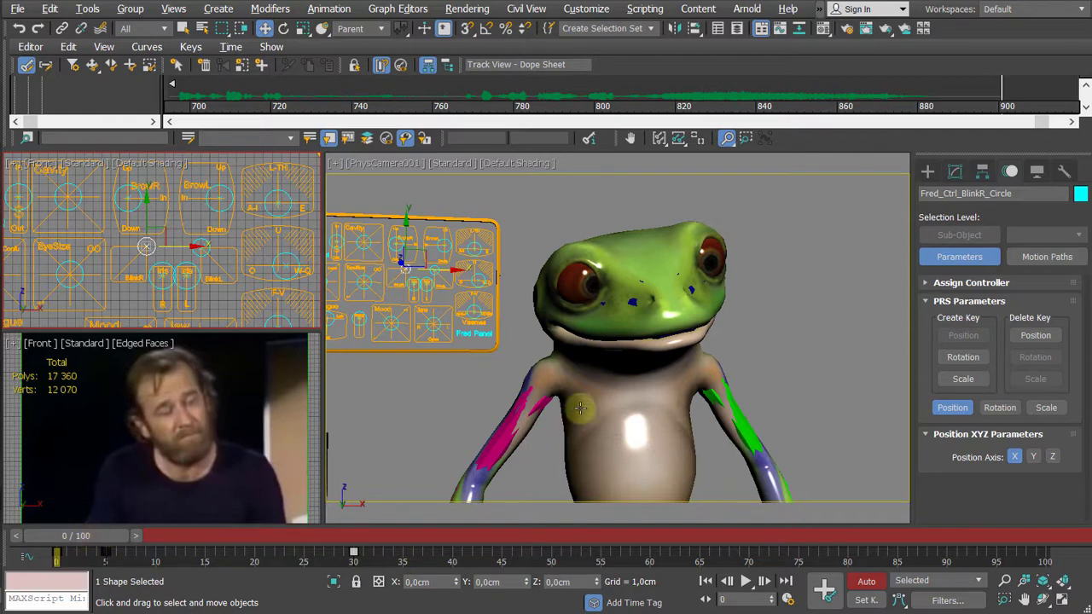
# Step: Play the blink animation twice from frame 0 to check the eye timing against the reference video
pyautogui.press('/')
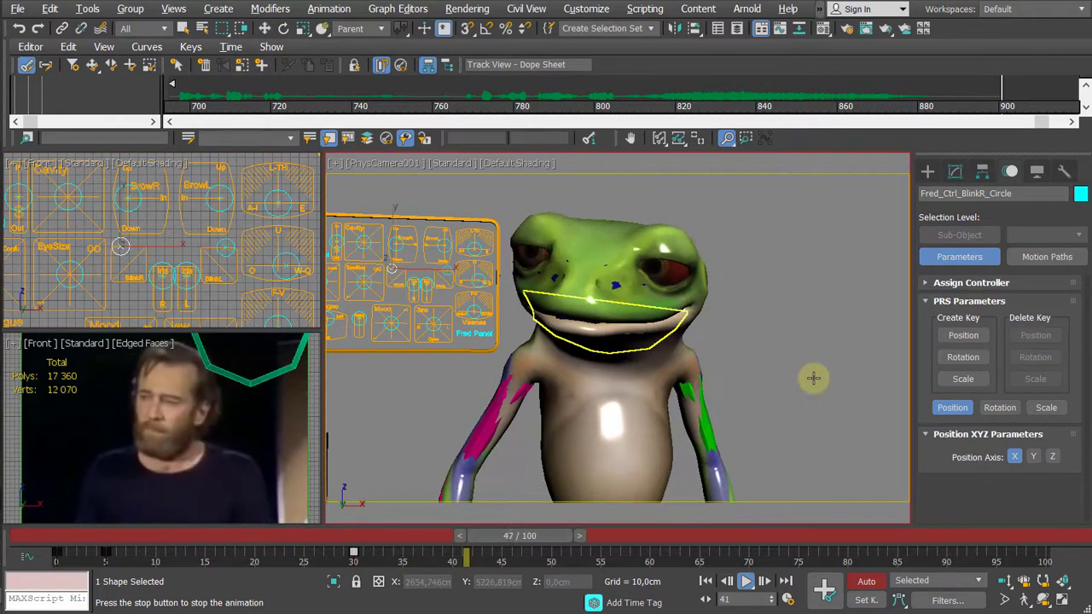
pyautogui.press('/')
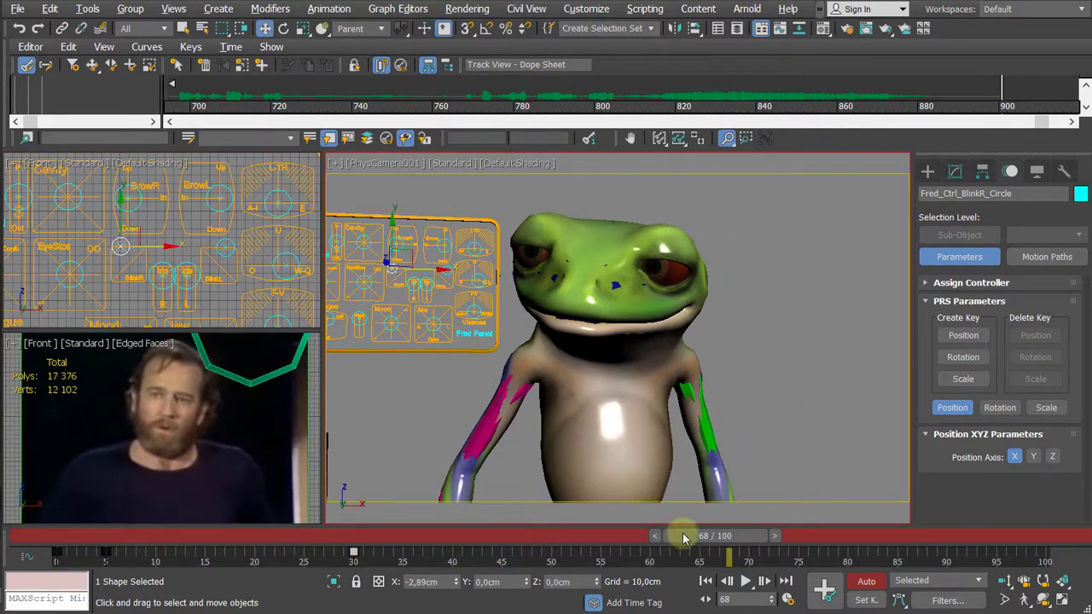
pyautogui.moveTo(689, 533); pyautogui.dragTo(60, 533)
pyautogui.press('/')
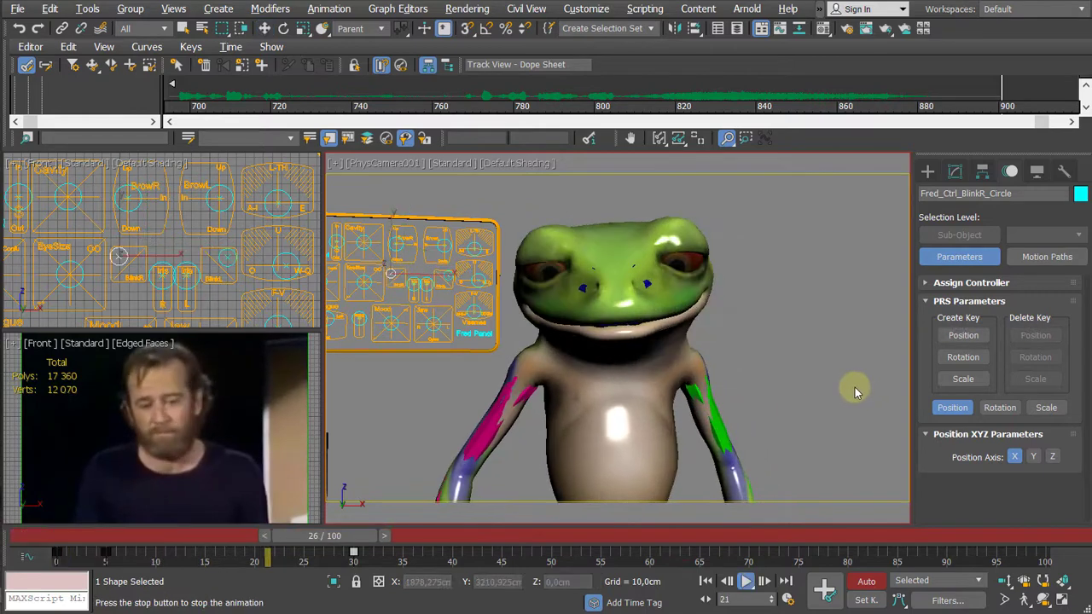
pyautogui.press('/')
pyautogui.moveTo(424, 546); pyautogui.dragTo(122, 555)
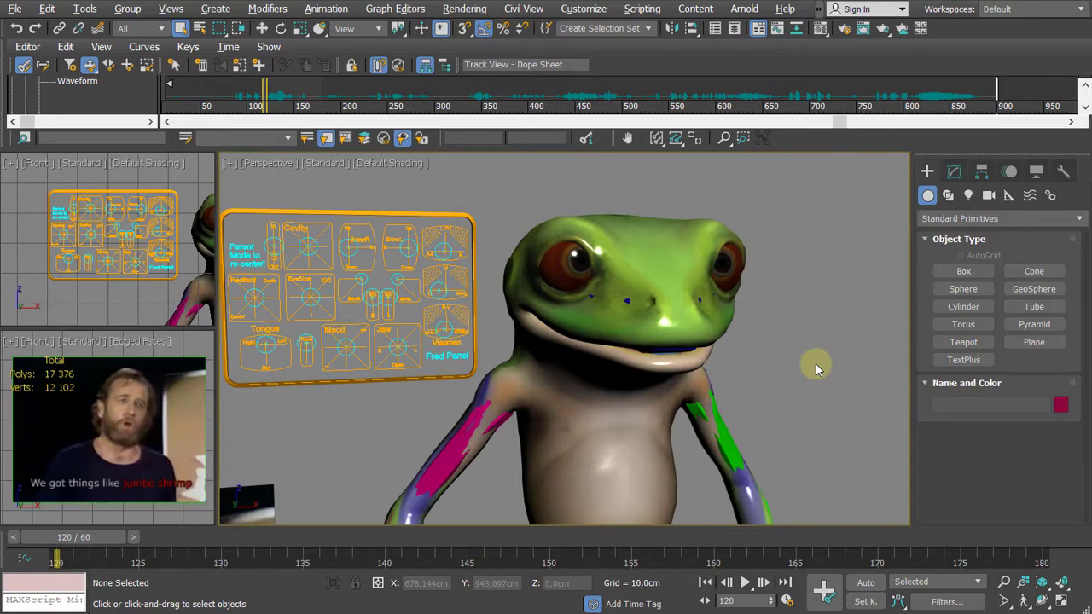
# Step: Select the frog's right upper arm and play the reference clip from frame 120 to study the arm gesture
pyautogui.scroll(-6, 826, 373)
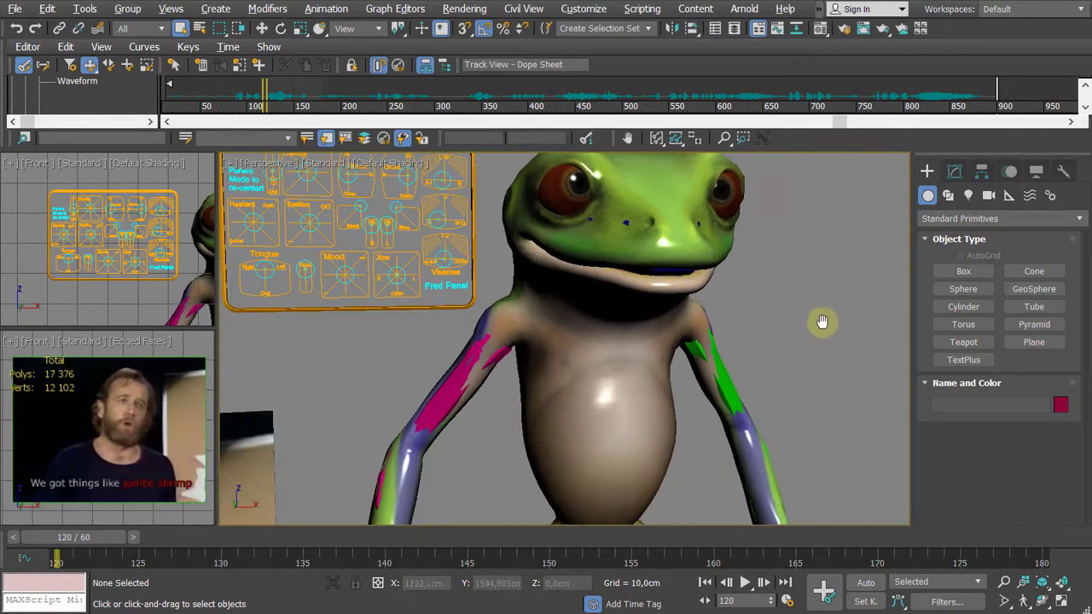
pyautogui.scroll(2, 543, 277)
pyautogui.click(543, 277)
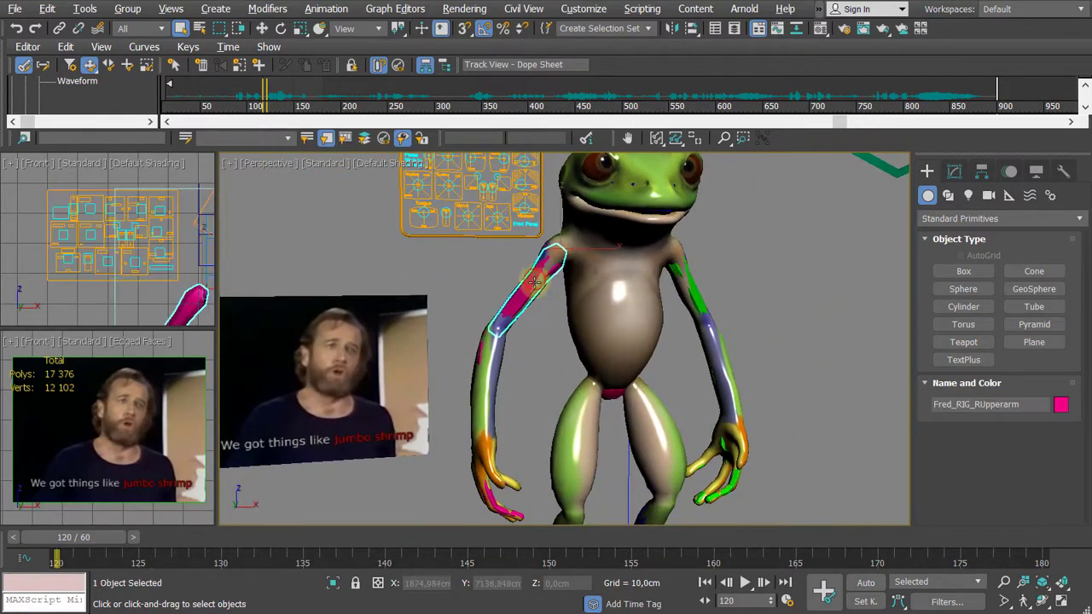
pyautogui.moveTo(506, 349); pyautogui.dragTo(532, 319, button='middle')
pyautogui.scroll(-3, 522, 343)
pyautogui.scroll(3, 480, 380)
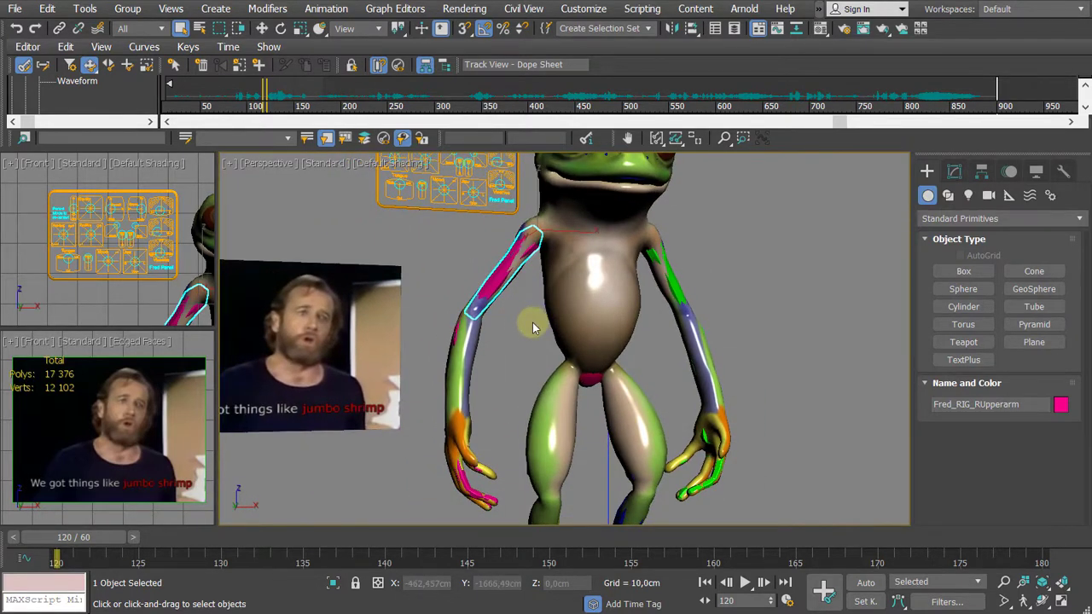
pyautogui.moveTo(532, 323)
pyautogui.mouseDown(button='middle')
pyautogui.moveTo(519, 333)
pyautogui.moveTo(530, 342)
pyautogui.mouseUp(button='middle')
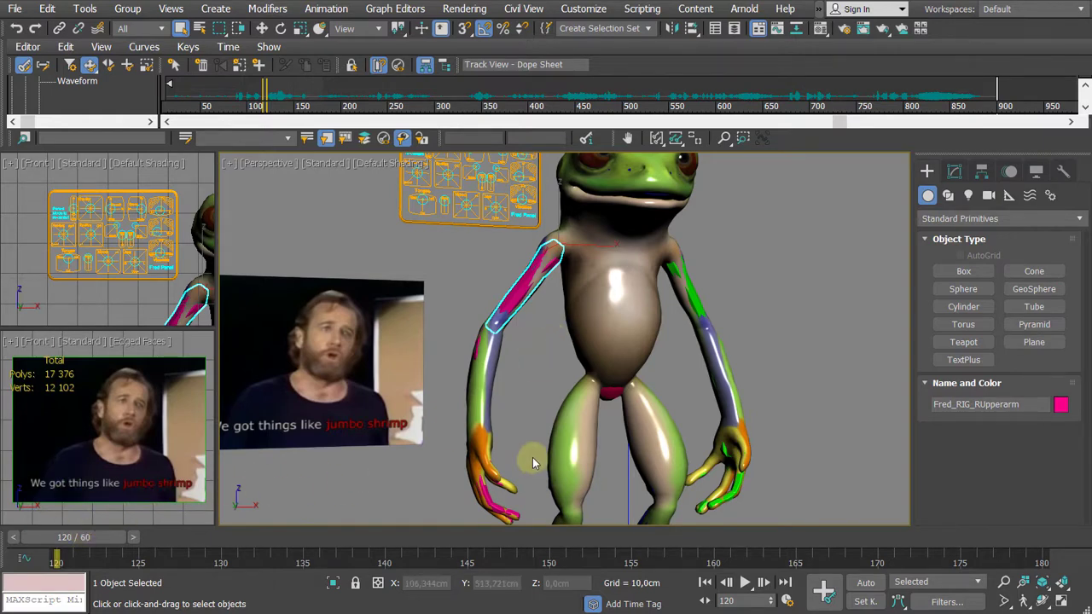
pyautogui.press('/')
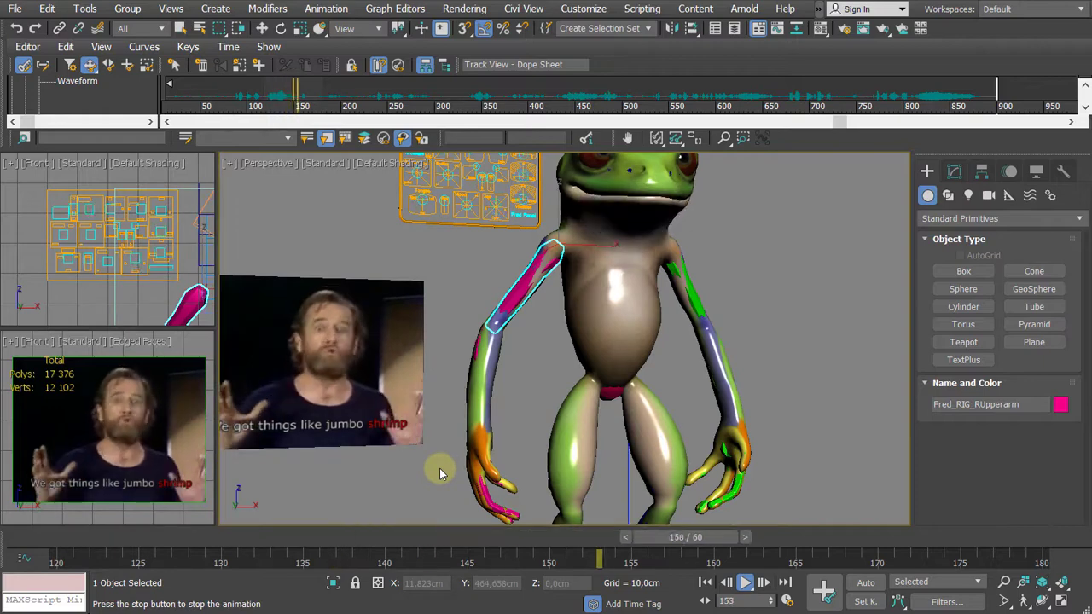
pyautogui.press('Escape')
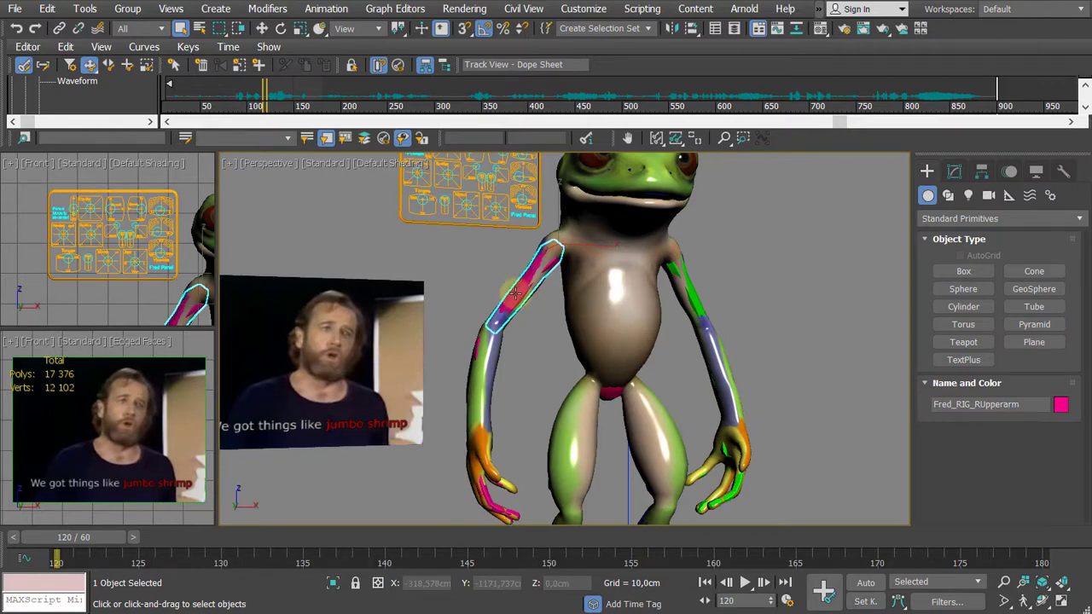
# Step: Select the frog's right palm and turn on Auto Key at frame 120
pyautogui.keyDown('alt'); pyautogui.moveTo(511, 360); pyautogui.dragTo(454, 375, button='middle'); pyautogui.keyUp('alt')
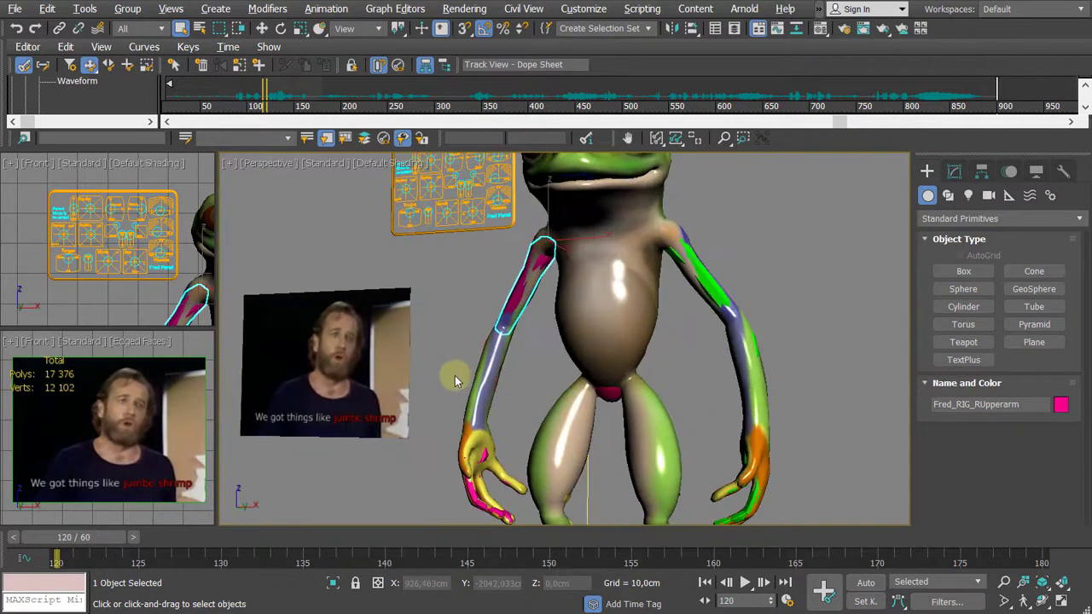
pyautogui.click(467, 453)
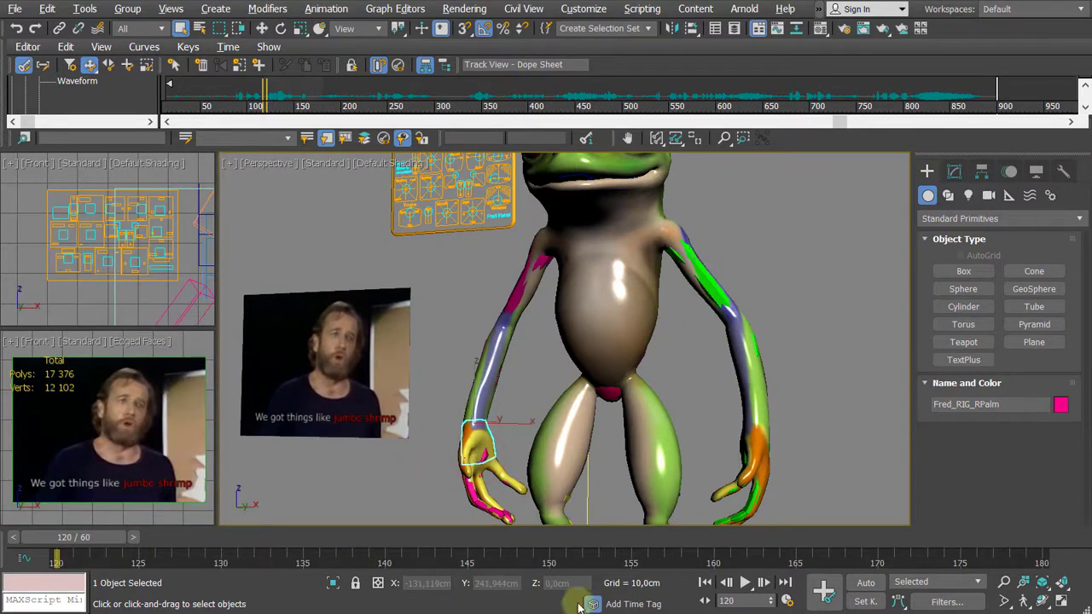
pyautogui.click(865, 583)
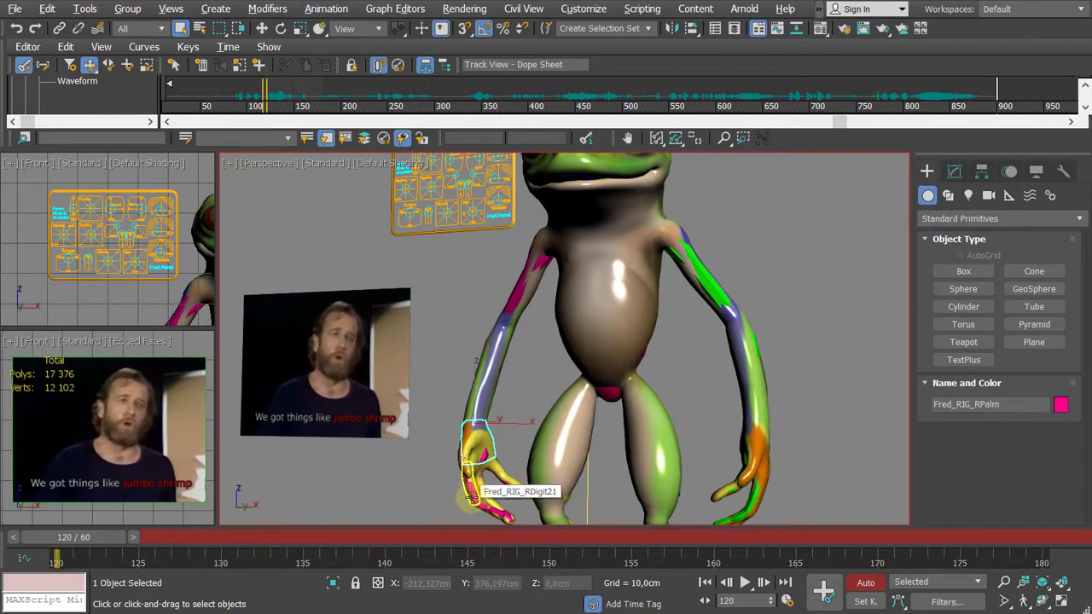
# Step: Try moving the right palm along the Y axis at frame 120, and select the forearm and upper arm in turn
pyautogui.moveTo(461, 488)
pyautogui.mouseDown()
pyautogui.moveTo(494, 470)
pyautogui.moveTo(470, 476)
pyautogui.mouseUp()
pyautogui.moveTo(371, 450); pyautogui.dragTo(416, 450)
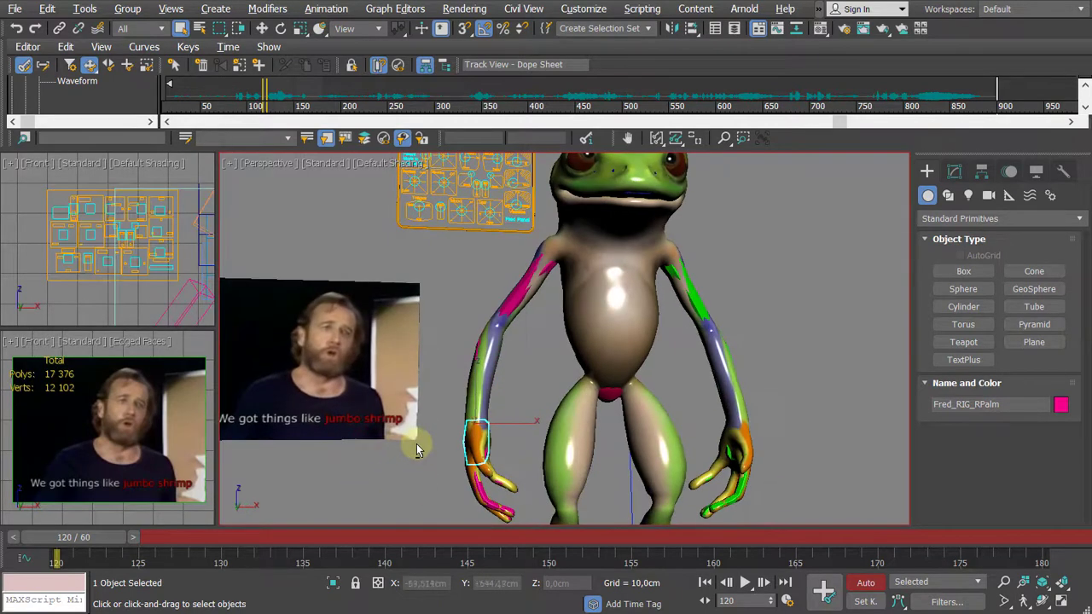
pyautogui.scroll(-5, 454, 331)
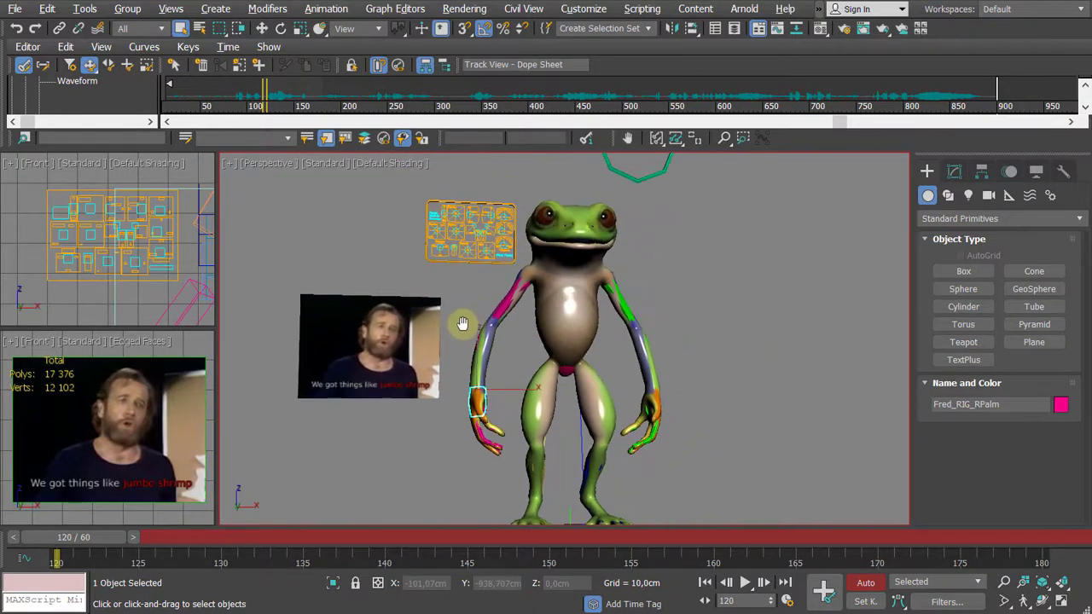
pyautogui.keyDown('alt'); pyautogui.moveTo(463, 333); pyautogui.dragTo(512, 358, button='middle'); pyautogui.keyUp('alt')
pyautogui.scroll(3, 512, 409)
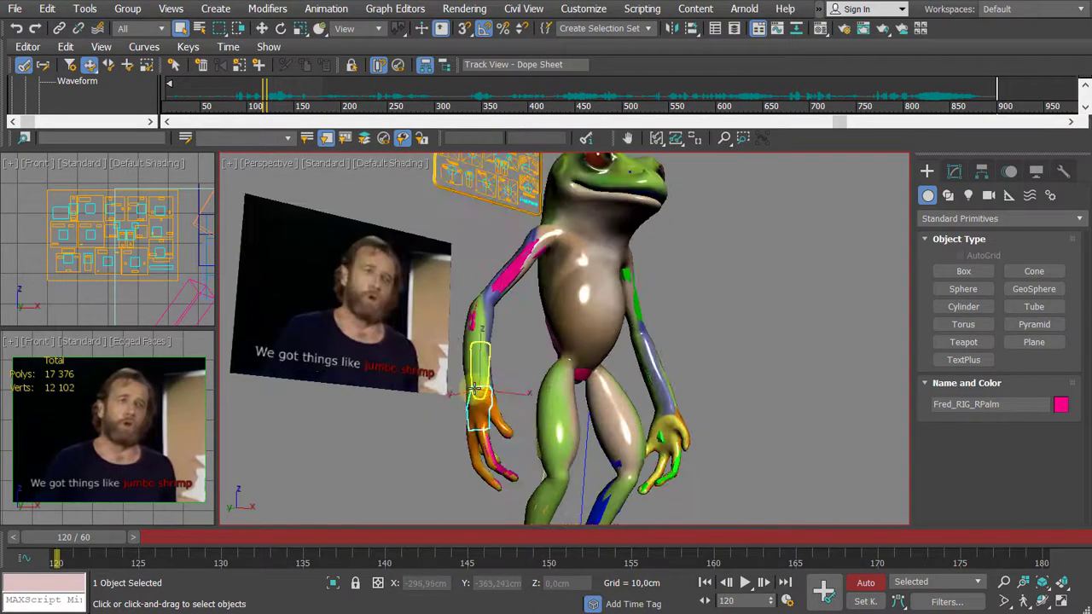
pyautogui.keyDown('alt'); pyautogui.moveTo(446, 409); pyautogui.dragTo(451, 395, button='middle'); pyautogui.keyUp('alt')
pyautogui.press('w')
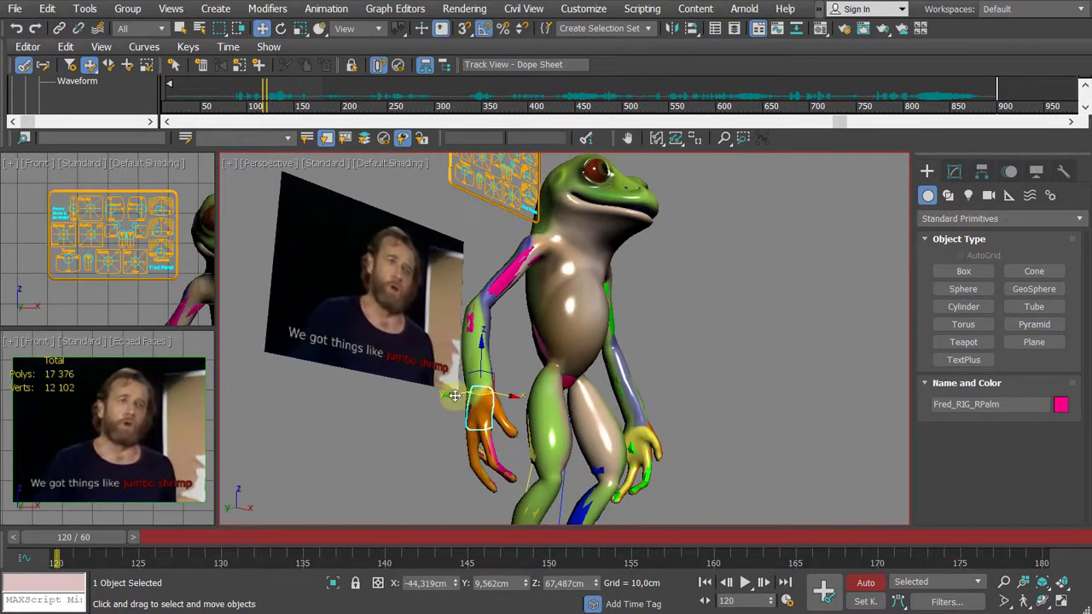
pyautogui.moveTo(454, 395); pyautogui.dragTo(473, 394)
pyautogui.click(484, 330)
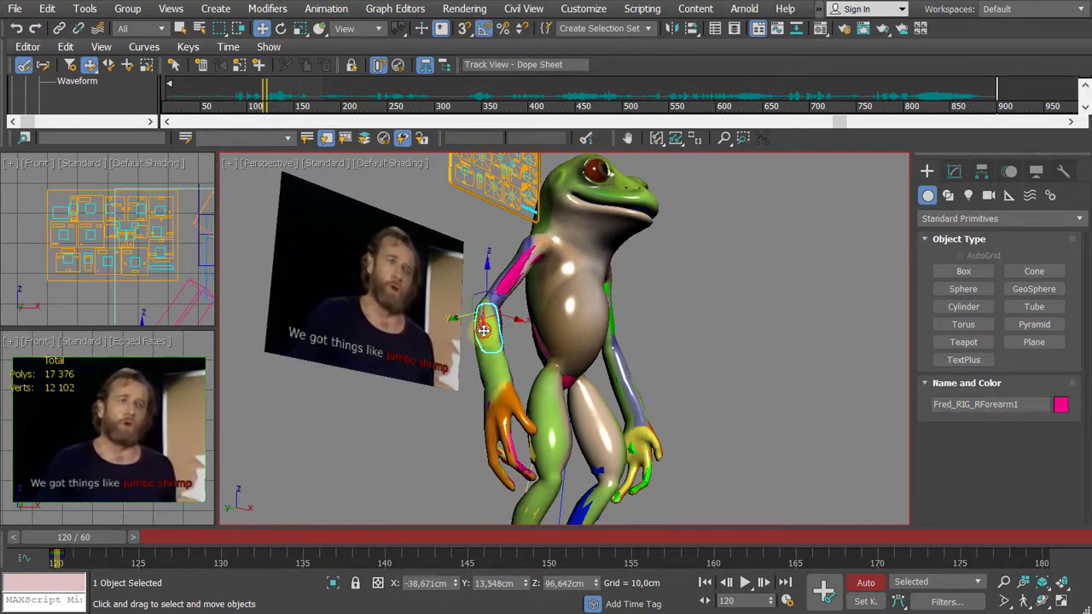
pyautogui.click(519, 265)
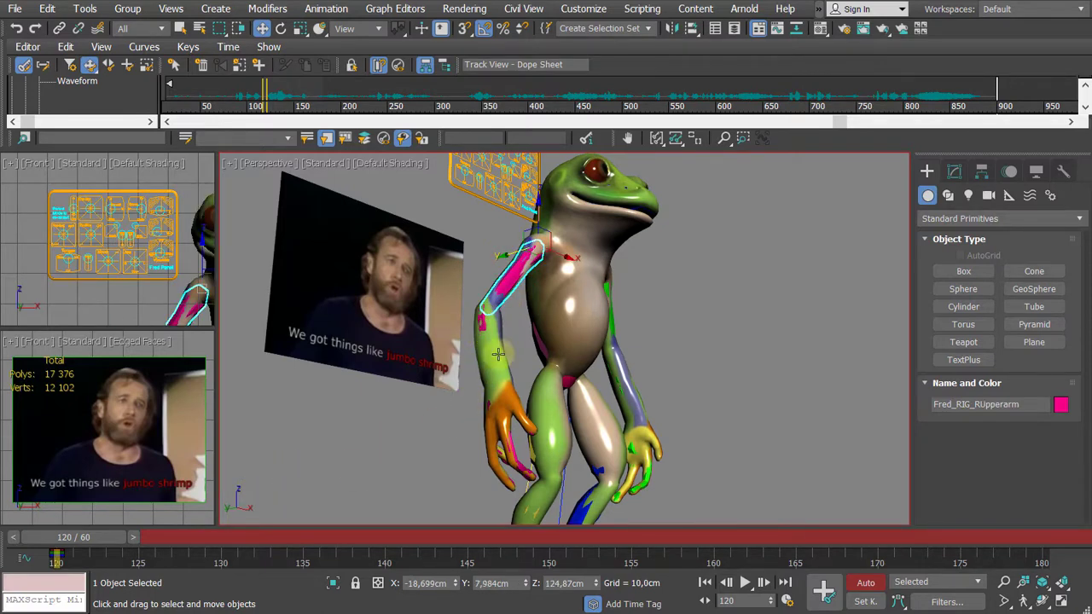
# Step: Activate Rotate on the right upper arm with the Local reference coordinate system
pyautogui.press('e')
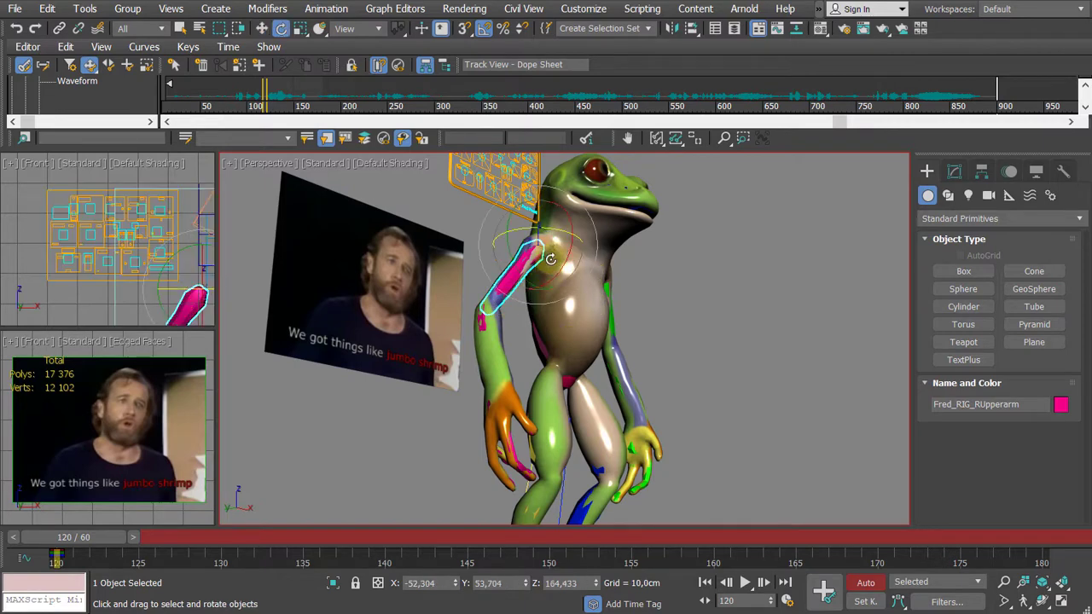
pyautogui.rightClick(561, 264)
pyautogui.click(556, 259)
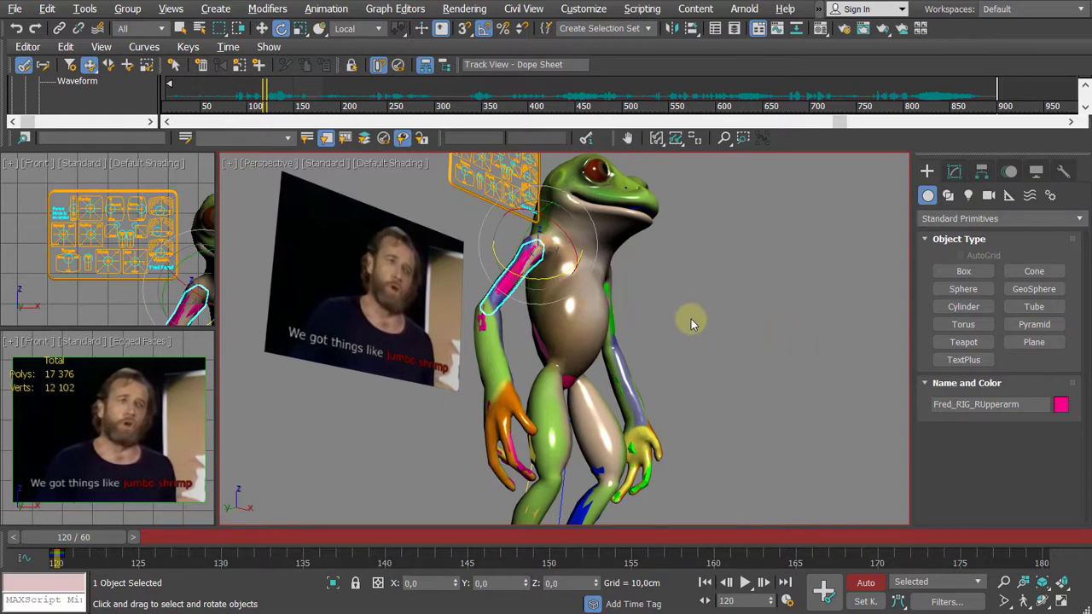
# Step: Undo the right palm move at frame 120
pyautogui.hotkey('ctrl', 'z')
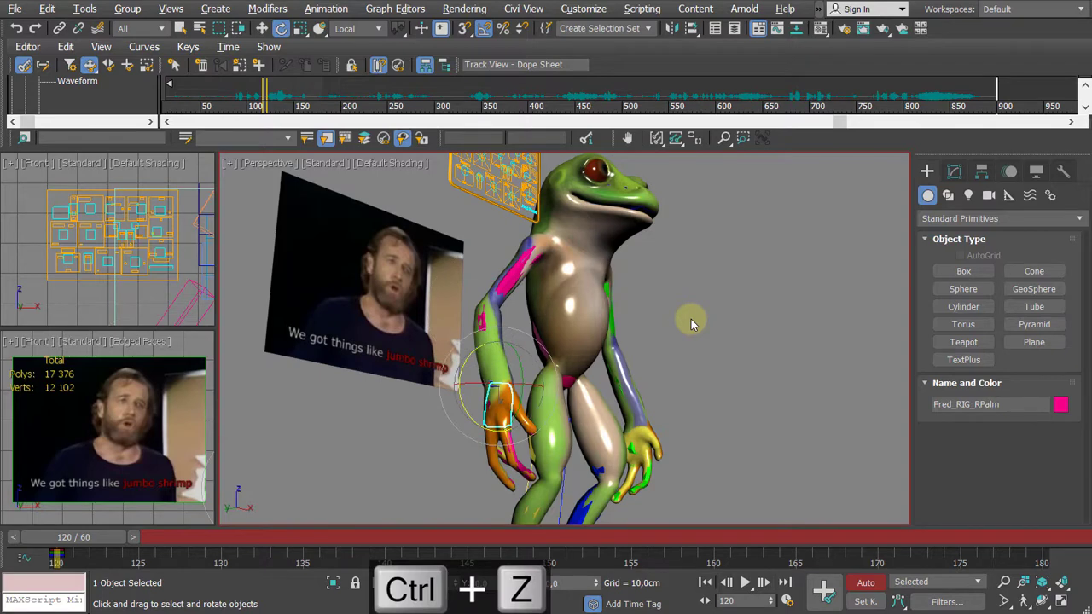
pyautogui.click(509, 282)
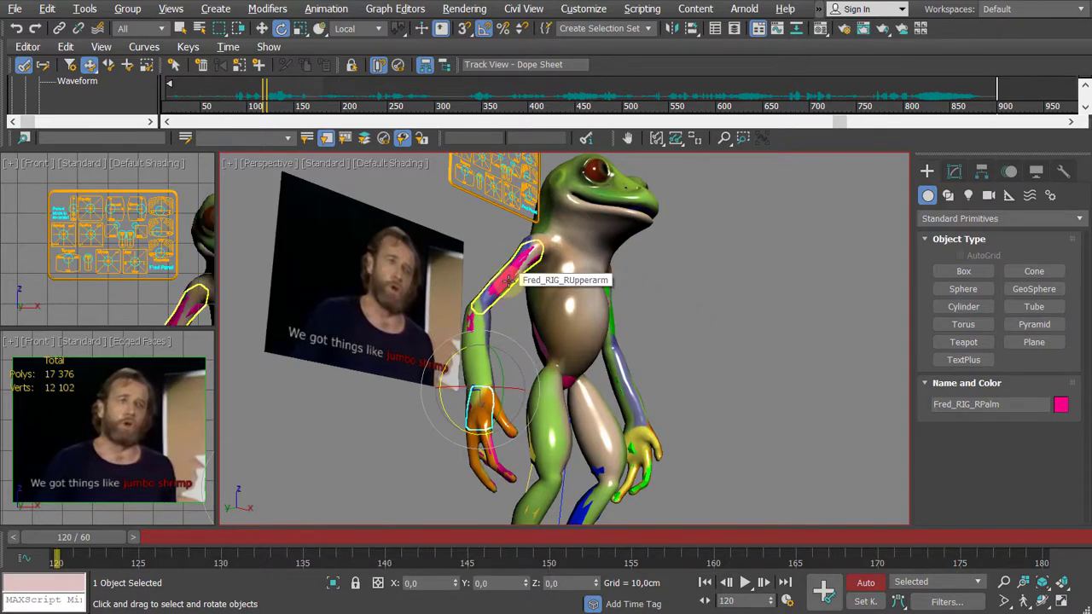
pyautogui.hotkey('ctrl', 'y')
pyautogui.hotkey('ctrl', 'z')
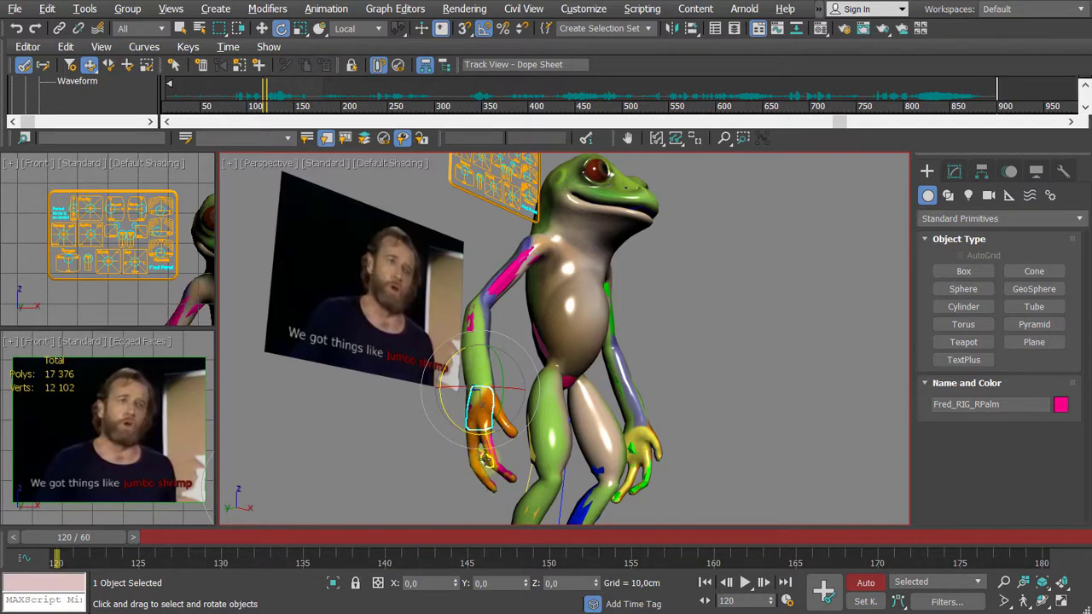
# Step: Select the frog's whole right arm, from upper arm to fingers, and set a key at frame 120
pyautogui.doubleClick(504, 277)
pyautogui.keyDown('alt'); pyautogui.moveTo(505, 286); pyautogui.dragTo(448, 356, button='middle'); pyautogui.keyUp('alt')
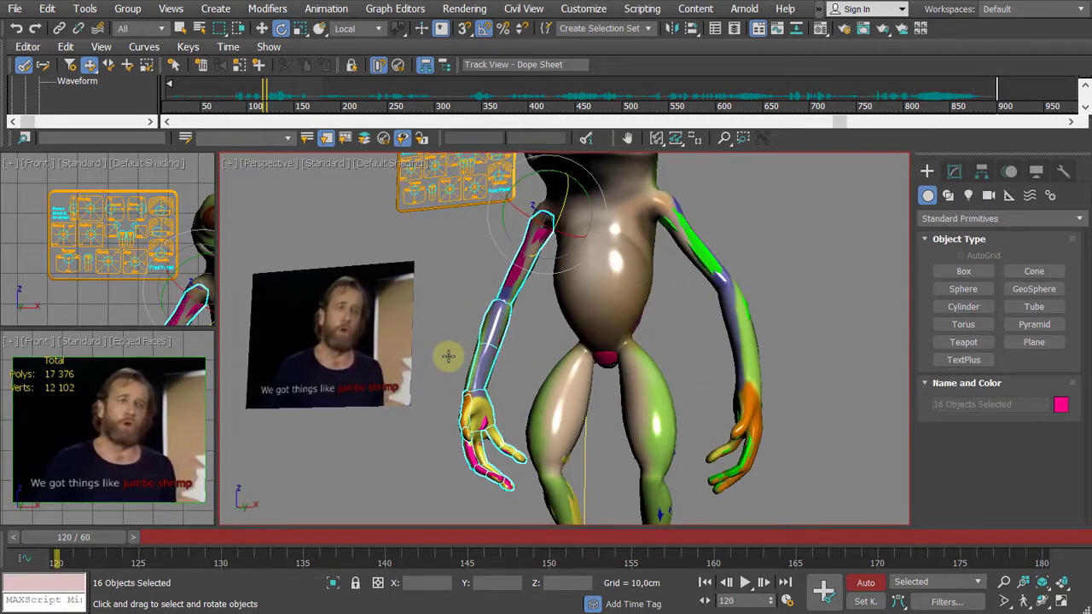
pyautogui.click(825, 594)
pyautogui.keyDown('alt'); pyautogui.moveTo(465, 350); pyautogui.dragTo(493, 342, button='middle'); pyautogui.keyUp('alt')
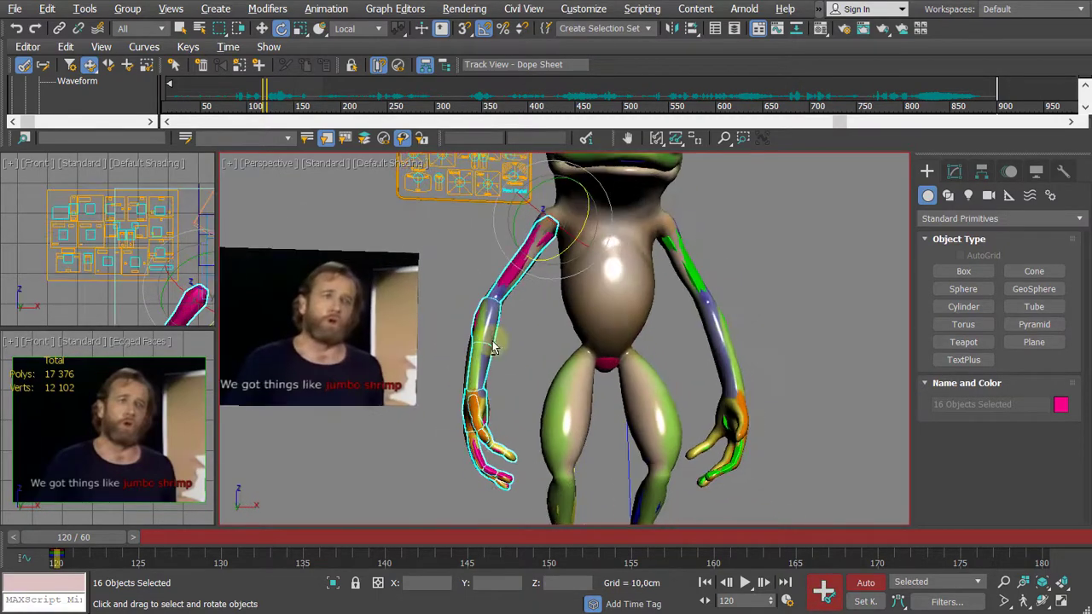
# Step: Select the whole left arm with its hand, set a key at frame 120, and clear the selection
pyautogui.click(678, 261)
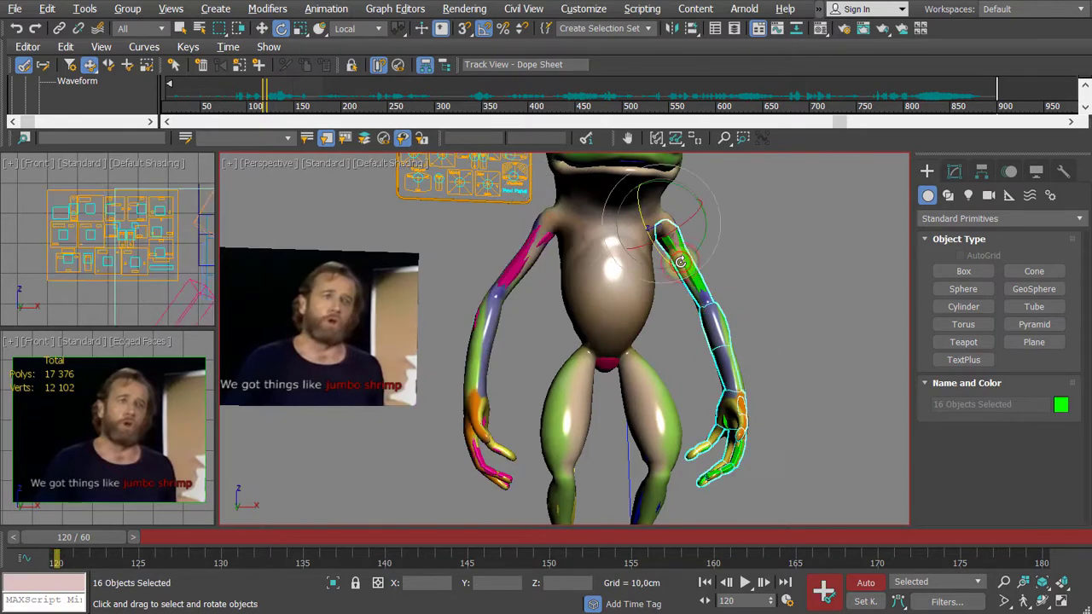
pyautogui.click(824, 594)
pyautogui.keyDown('alt'); pyautogui.moveTo(800, 460); pyautogui.dragTo(787, 479, button='middle'); pyautogui.keyUp('alt')
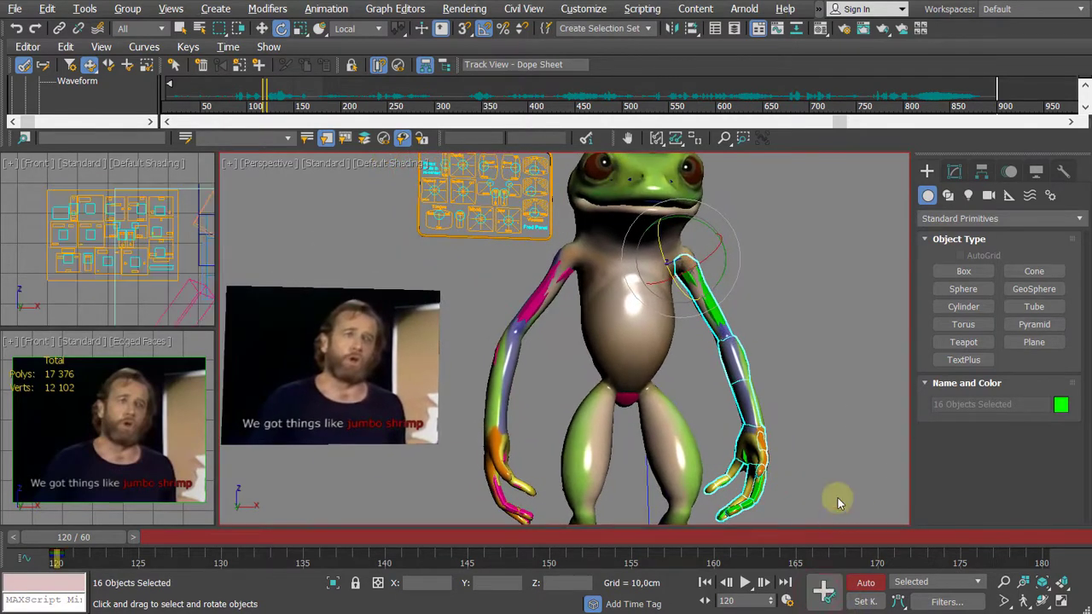
pyautogui.click(809, 351)
pyautogui.moveTo(811, 349); pyautogui.dragTo(790, 361, button='middle')
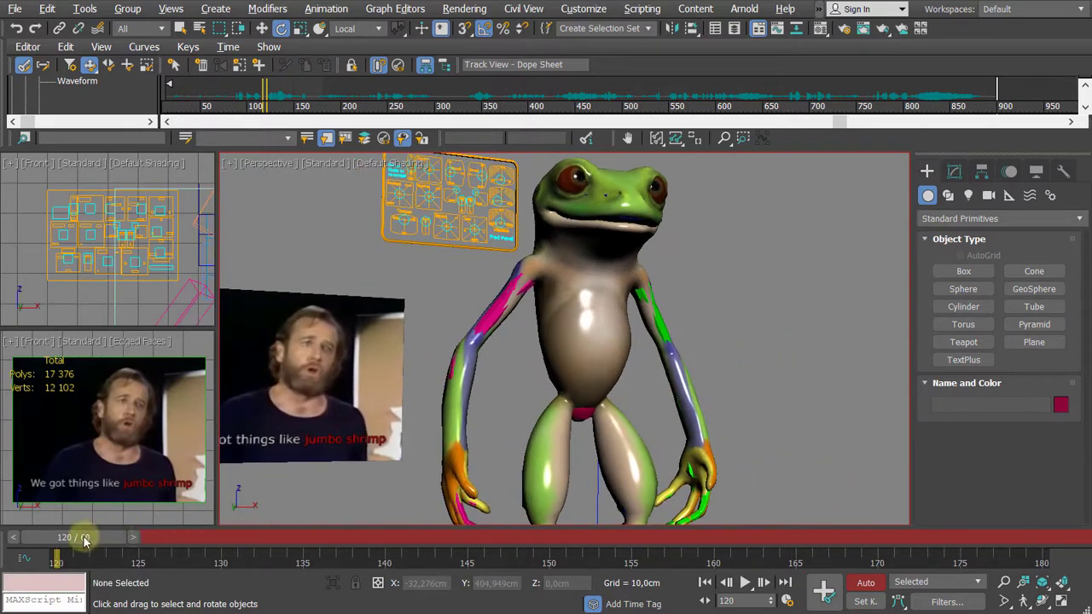
# Step: Advance the timeline from frame 120 to frame 140, where the reference shows the raised-hands gesture
pyautogui.scroll(1, 429, 346)
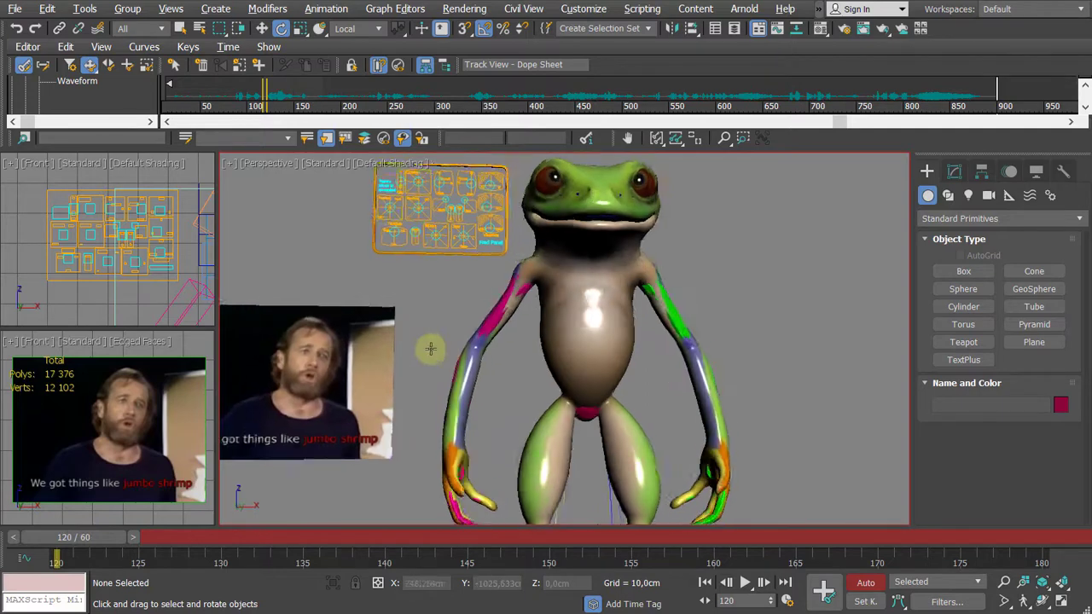
pyautogui.moveTo(429, 346); pyautogui.dragTo(444, 316, button='middle')
pyautogui.moveTo(104, 545); pyautogui.dragTo(375, 543)
pyautogui.press('e')
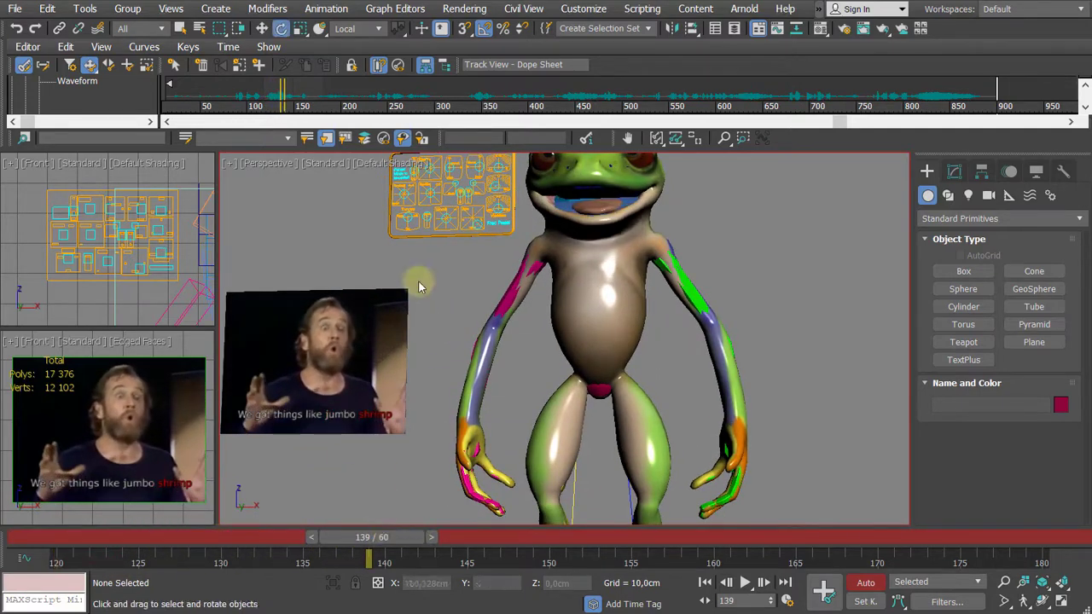
pyautogui.click(431, 537)
pyautogui.keyDown('alt'); pyautogui.moveTo(410, 260); pyautogui.dragTo(482, 439, button='middle'); pyautogui.keyUp('alt')
pyautogui.scroll(-3, 408, 312)
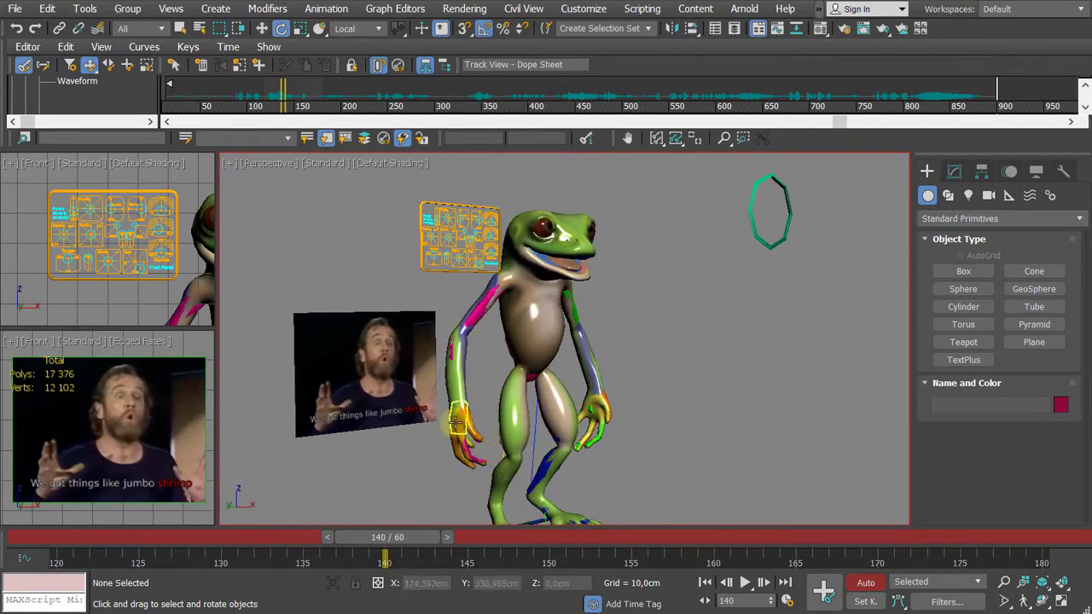
# Step: At frame 140, raise the right palm to chest height so that the elbow bends outward
pyautogui.click(455, 421)
pyautogui.moveTo(456, 421)
pyautogui.keyDown('alt'); pyautogui.mouseDown(button='middle')
pyautogui.moveTo(484, 389)
pyautogui.moveTo(461, 410)
pyautogui.mouseUp(button='middle'); pyautogui.keyUp('alt')
pyautogui.press('w')
pyautogui.press('e')
pyautogui.moveTo(479, 390); pyautogui.dragTo(379, 363)
pyautogui.press('w')
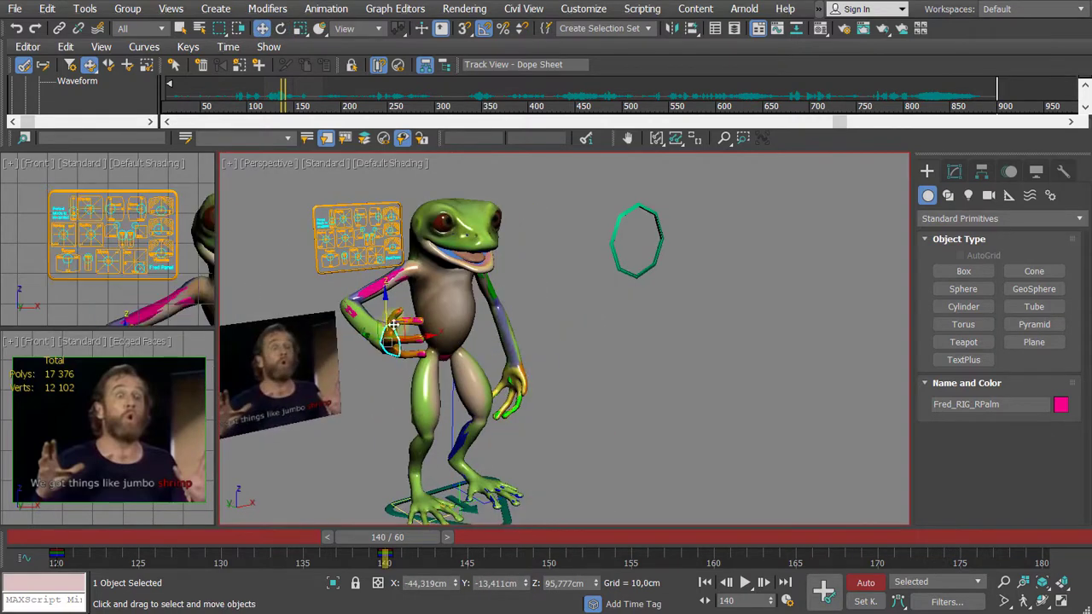
pyautogui.moveTo(386, 300); pyautogui.dragTo(363, 285)
pyautogui.moveTo(363, 285); pyautogui.dragTo(386, 317, button='middle')
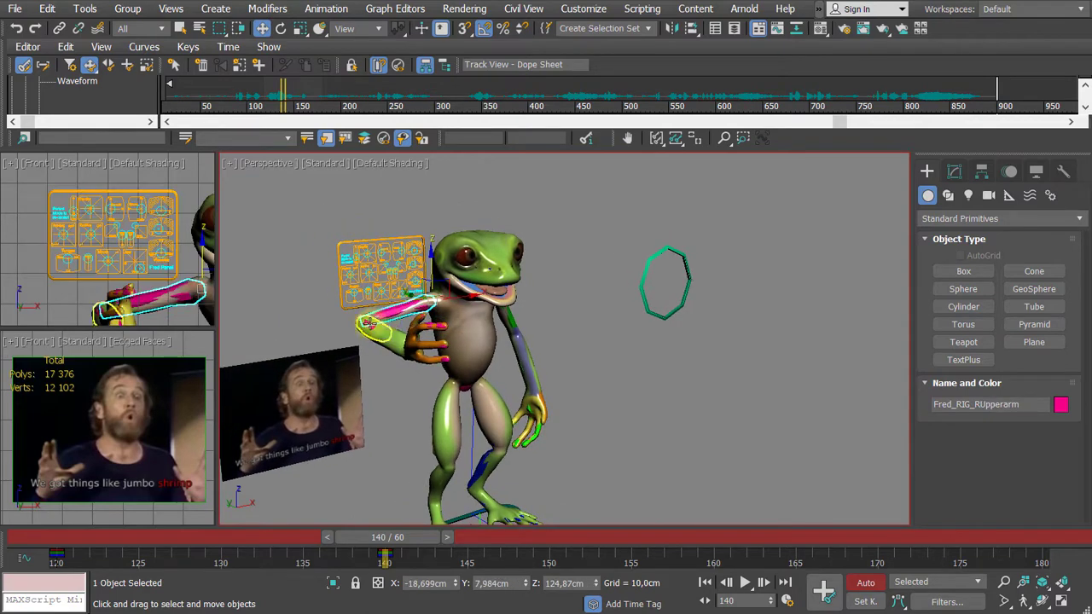
# Step: Move the right forearm down to bring the elbow closer to the frog's side at frame 140
pyautogui.click(367, 324)
pyautogui.moveTo(362, 287); pyautogui.dragTo(392, 324)
pyautogui.press('e')
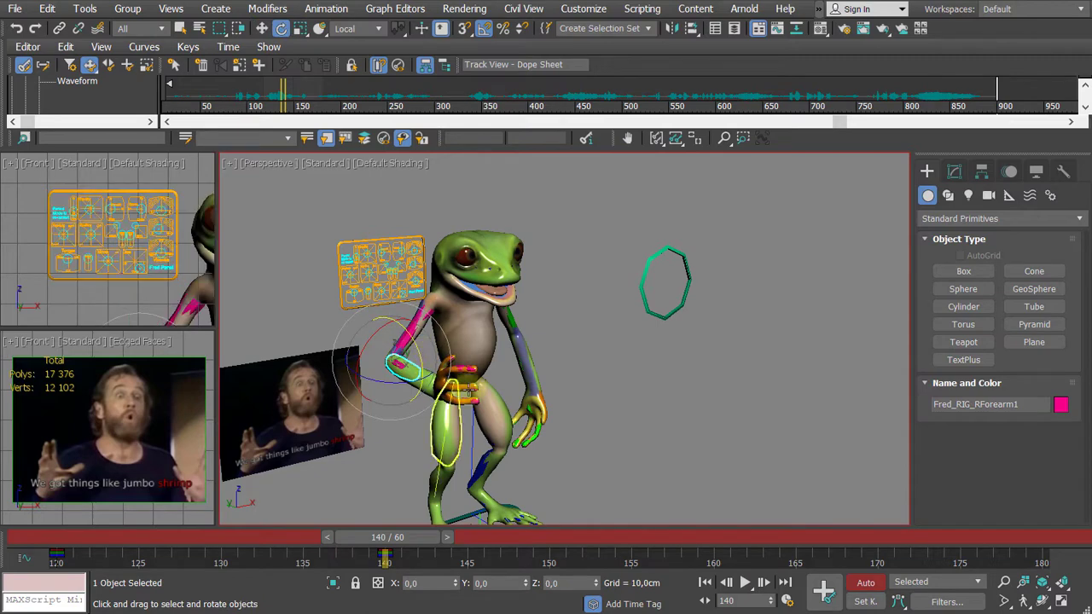
pyautogui.scroll(3, 431, 354)
pyautogui.keyDown('alt'); pyautogui.moveTo(433, 357); pyautogui.dragTo(473, 375, button='middle'); pyautogui.keyUp('alt')
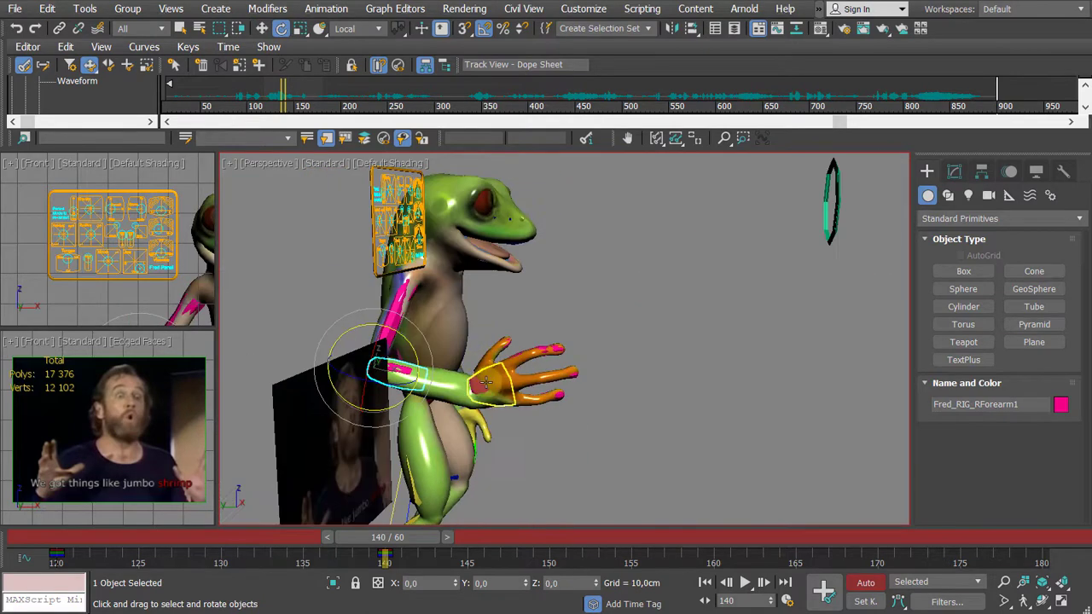
# Step: Reposition the right palm higher at frame 140 so that the open hand points upward
pyautogui.click(485, 382)
pyautogui.moveTo(500, 358); pyautogui.dragTo(475, 295)
pyautogui.press('w')
pyautogui.keyDown('alt'); pyautogui.moveTo(475, 295); pyautogui.dragTo(537, 315, button='middle'); pyautogui.keyUp('alt')
# Step: Rotate the right upper arm at frame 140 to match the reference gesture, and reselect the right palm
pyautogui.click(550, 322)
pyautogui.press('e')
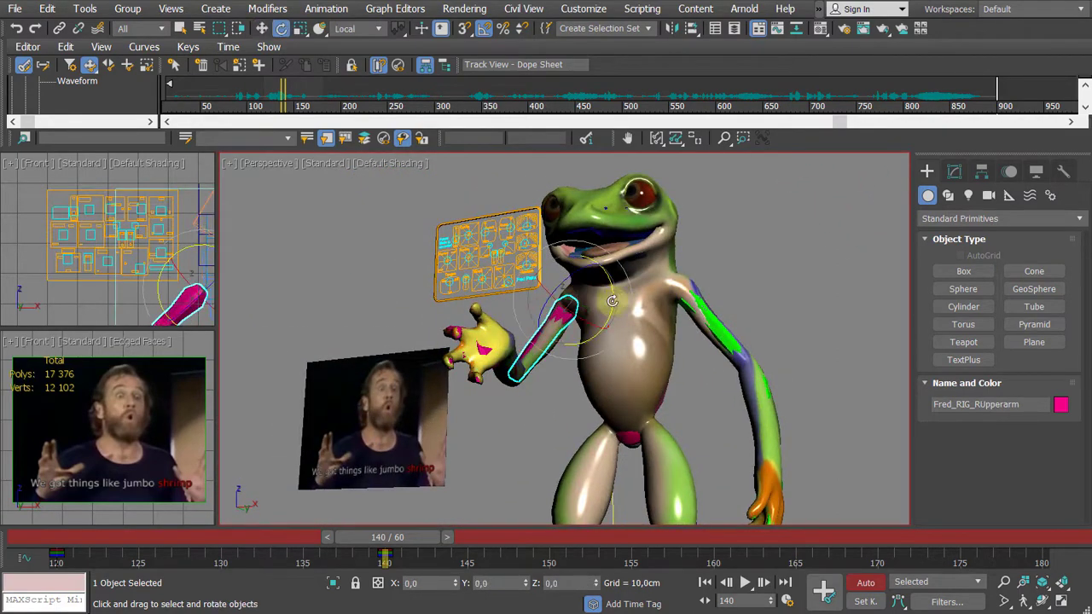
pyautogui.moveTo(610, 301); pyautogui.dragTo(611, 337)
pyautogui.keyDown('alt'); pyautogui.moveTo(611, 337); pyautogui.dragTo(609, 345, button='middle'); pyautogui.keyUp('alt')
pyautogui.moveTo(580, 309); pyautogui.dragTo(508, 333)
pyautogui.click(482, 329)
pyautogui.moveTo(541, 462); pyautogui.dragTo(498, 478, button='middle')
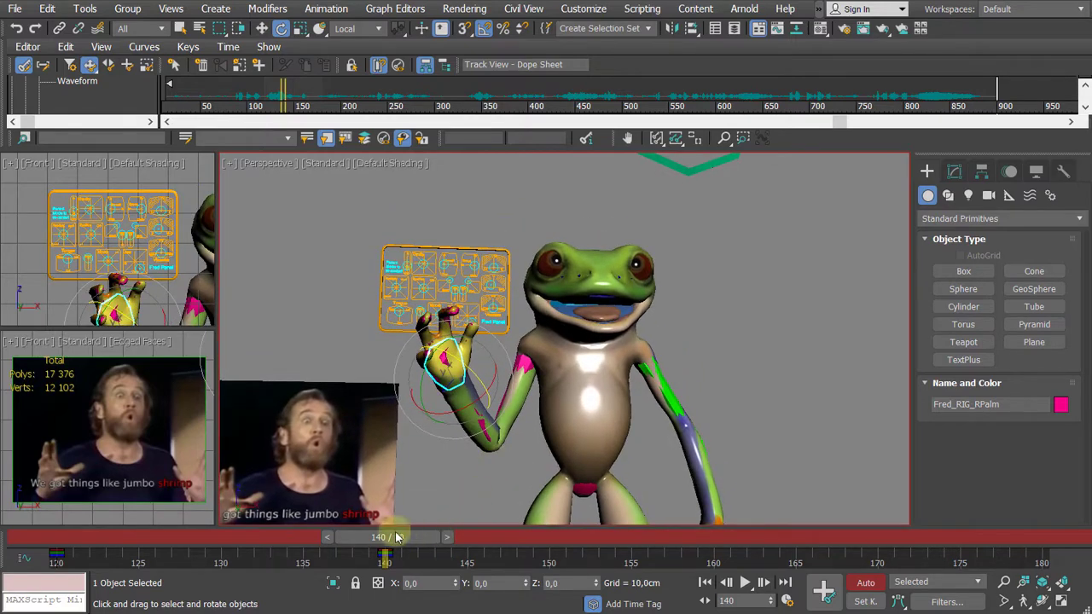
# Step: Scrub between frames 120 and 140 with the whole right arm selected to review its raise, stopping at frame 130
pyautogui.moveTo(400, 539); pyautogui.dragTo(427, 589)
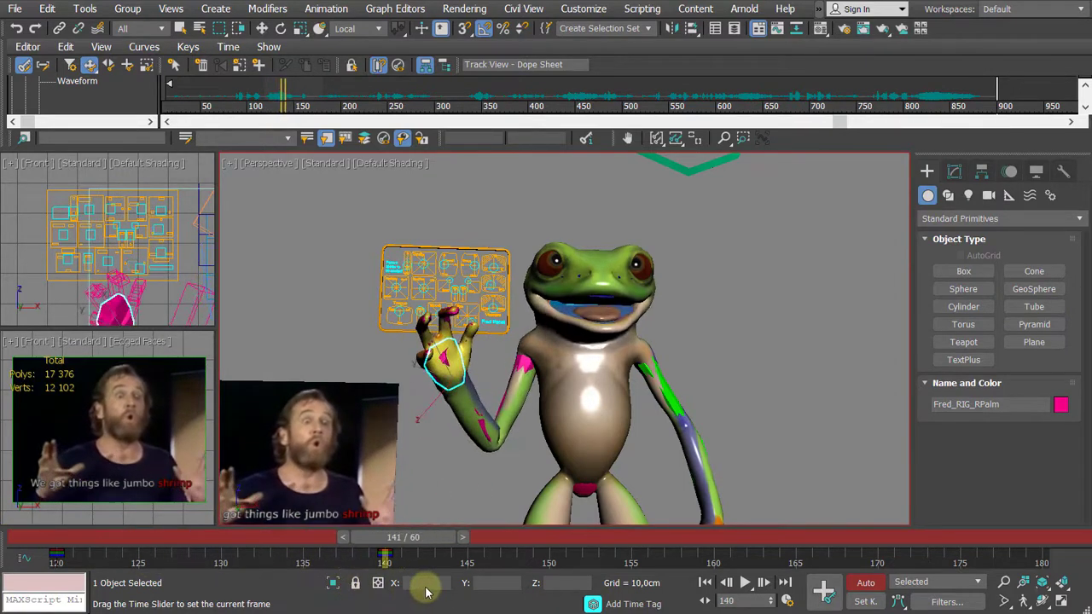
pyautogui.press('e')
pyautogui.press(',')
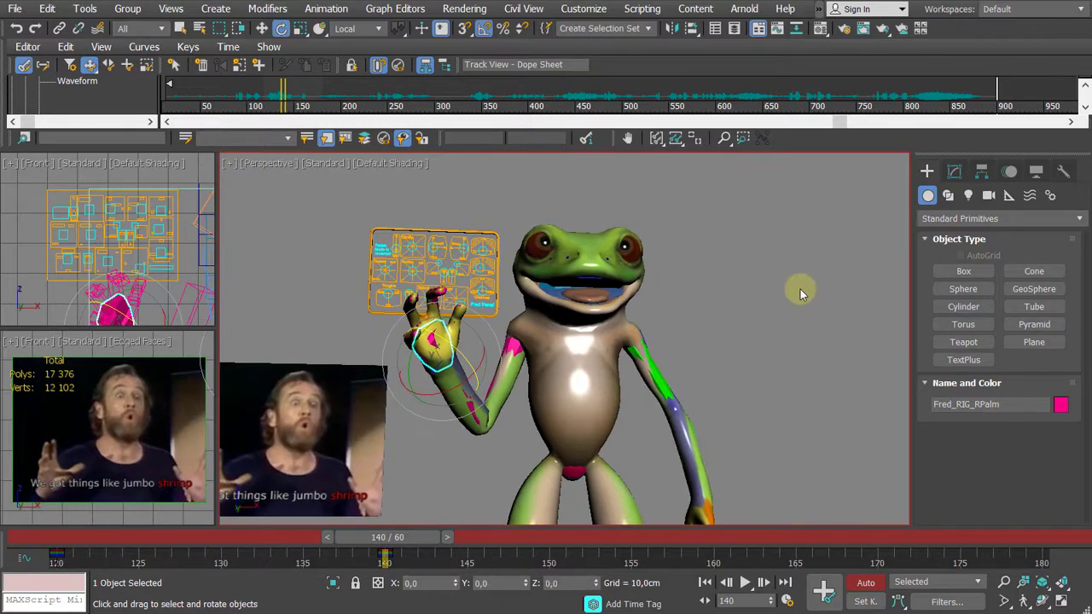
pyautogui.moveTo(381, 543); pyautogui.dragTo(53, 553)
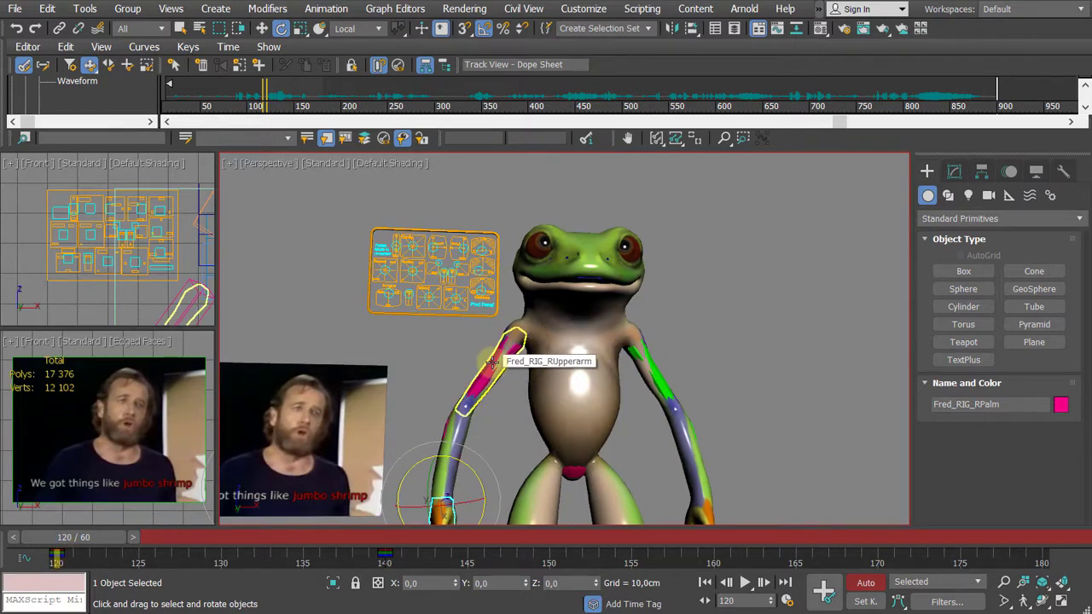
pyautogui.keyDown('alt'); pyautogui.moveTo(478, 369); pyautogui.dragTo(448, 336, button='middle'); pyautogui.keyUp('alt')
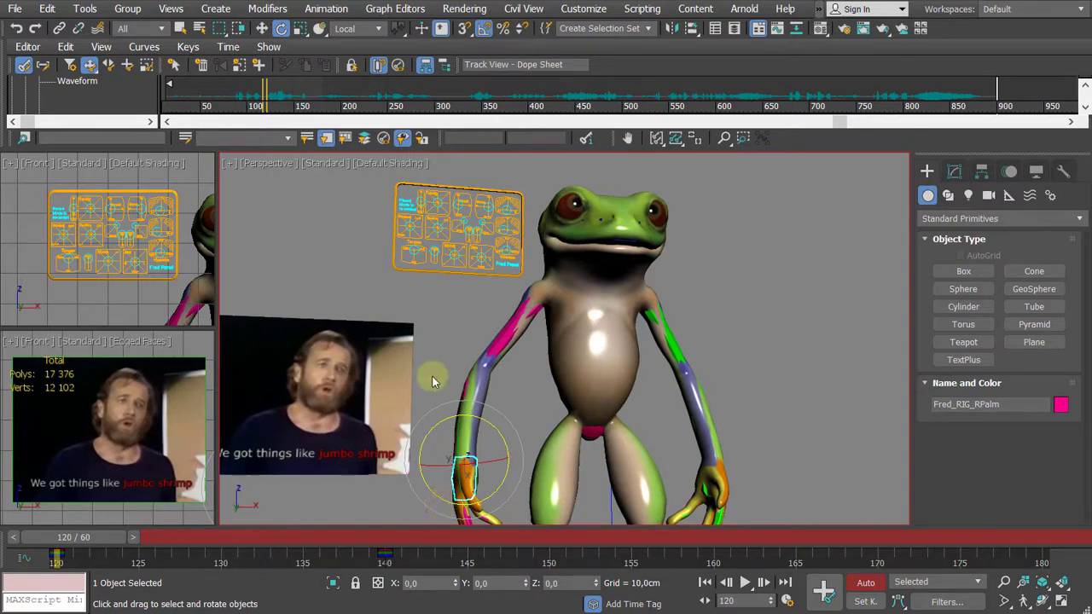
pyautogui.doubleClick(527, 325)
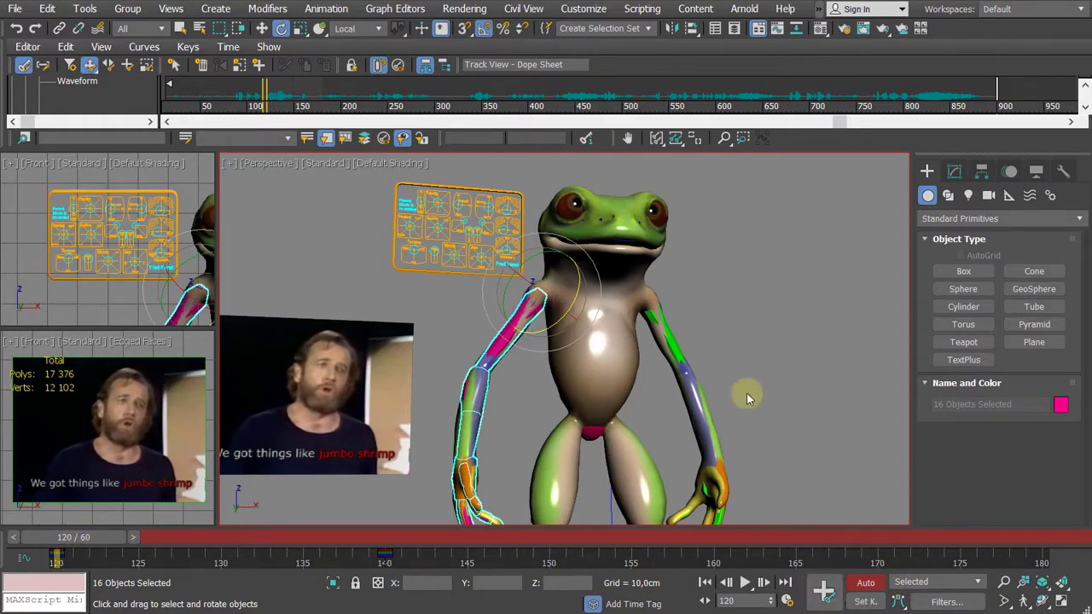
pyautogui.moveTo(464, 399); pyautogui.dragTo(429, 373, button='middle')
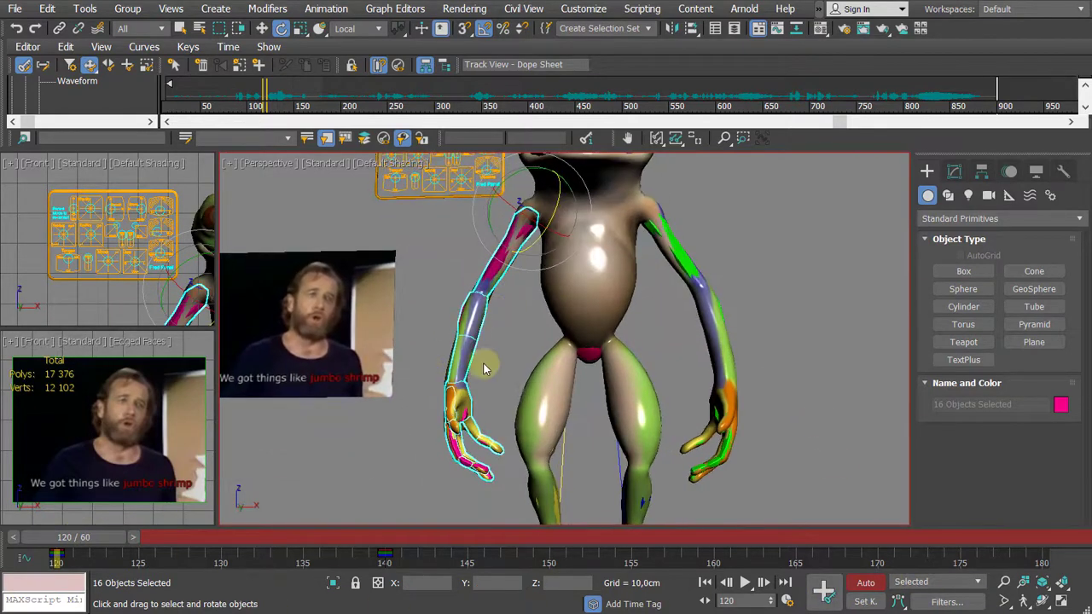
pyautogui.moveTo(84, 537); pyautogui.dragTo(393, 574)
pyautogui.press('e')
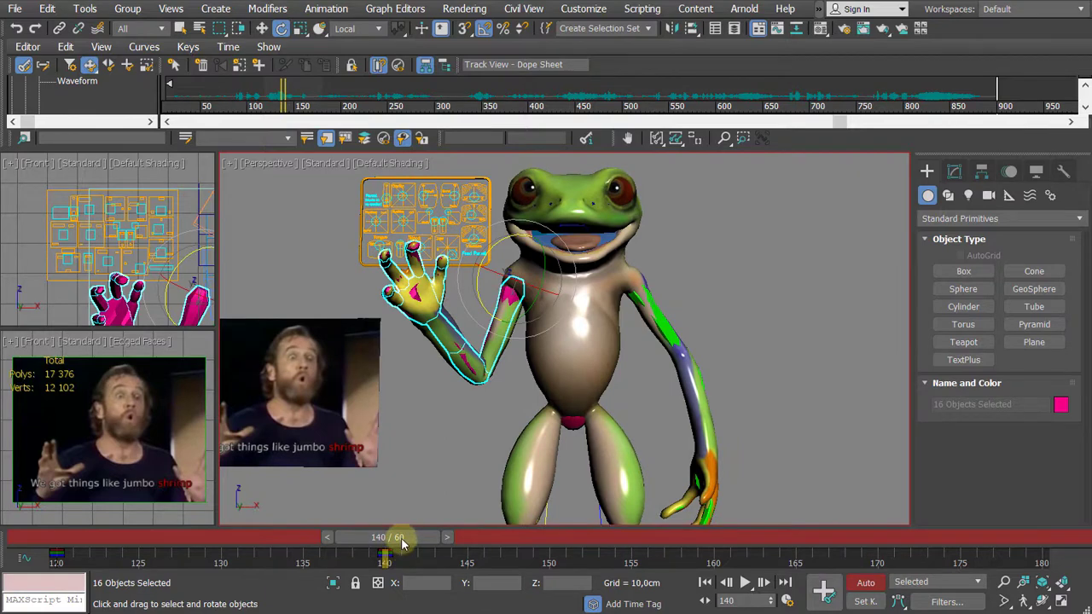
pyautogui.moveTo(393, 539); pyautogui.dragTo(310, 548)
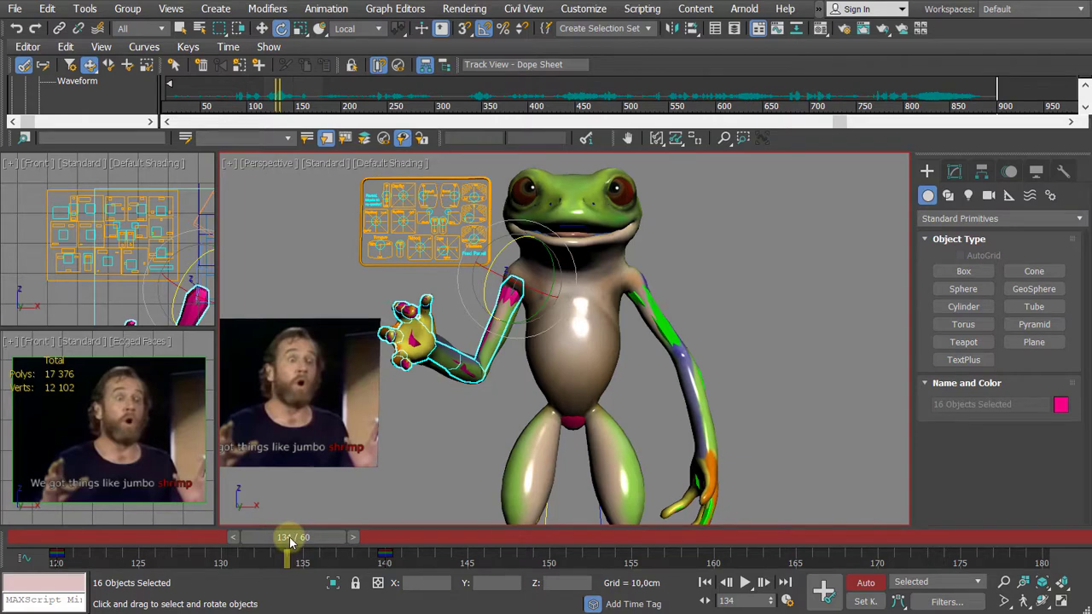
pyautogui.moveTo(290, 542); pyautogui.dragTo(227, 541)
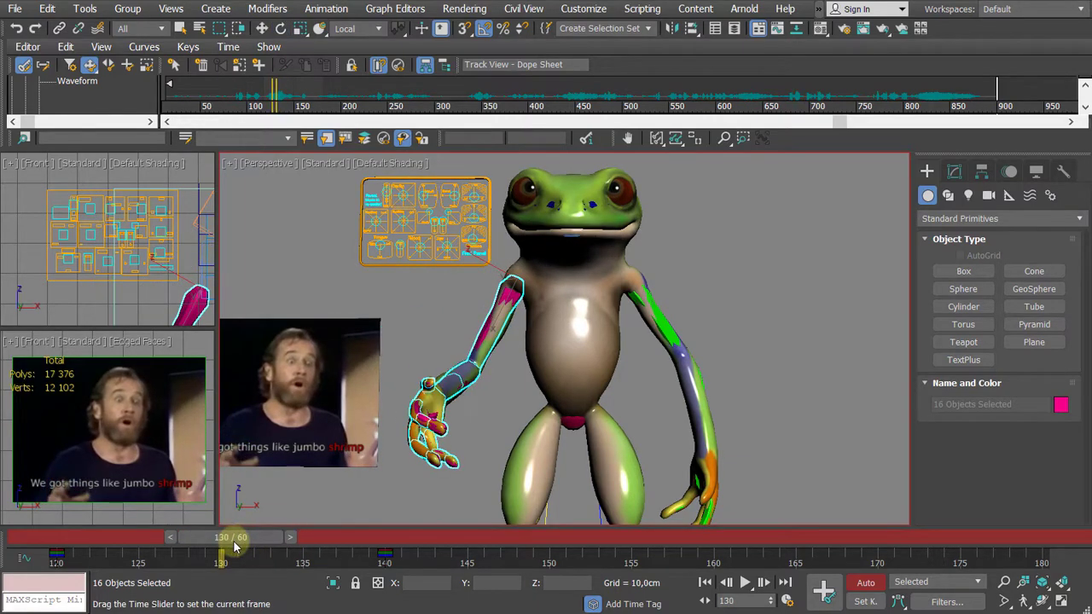
# Step: Try to set a key at frame 130 on the right palm together with all its fingers
pyautogui.click(416, 321)
pyautogui.keyDown('alt'); pyautogui.moveTo(418, 319); pyautogui.dragTo(393, 327, button='middle'); pyautogui.keyUp('alt')
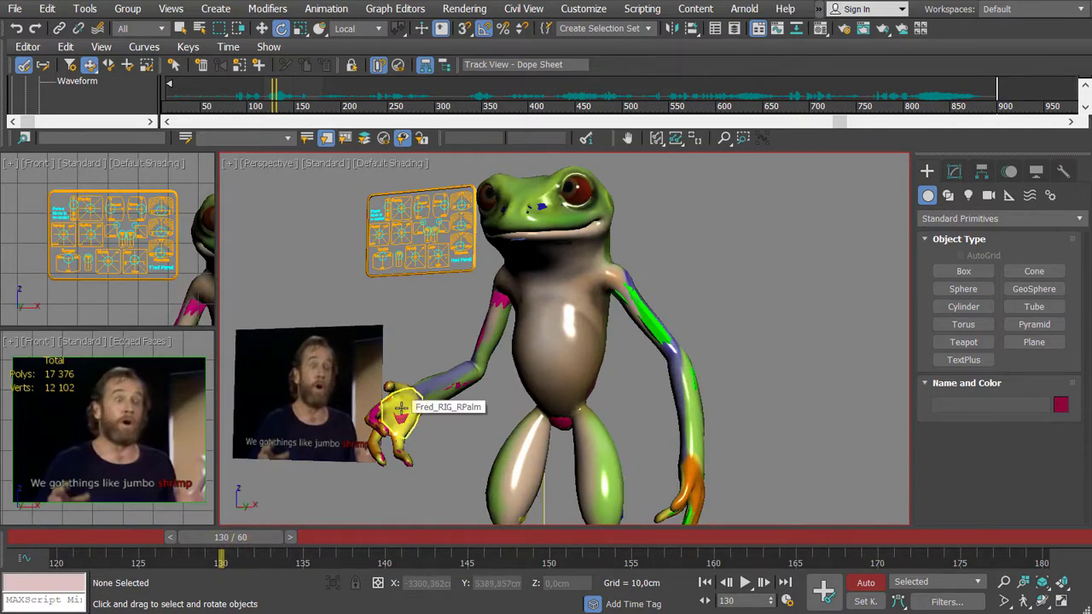
pyautogui.doubleClick(401, 408)
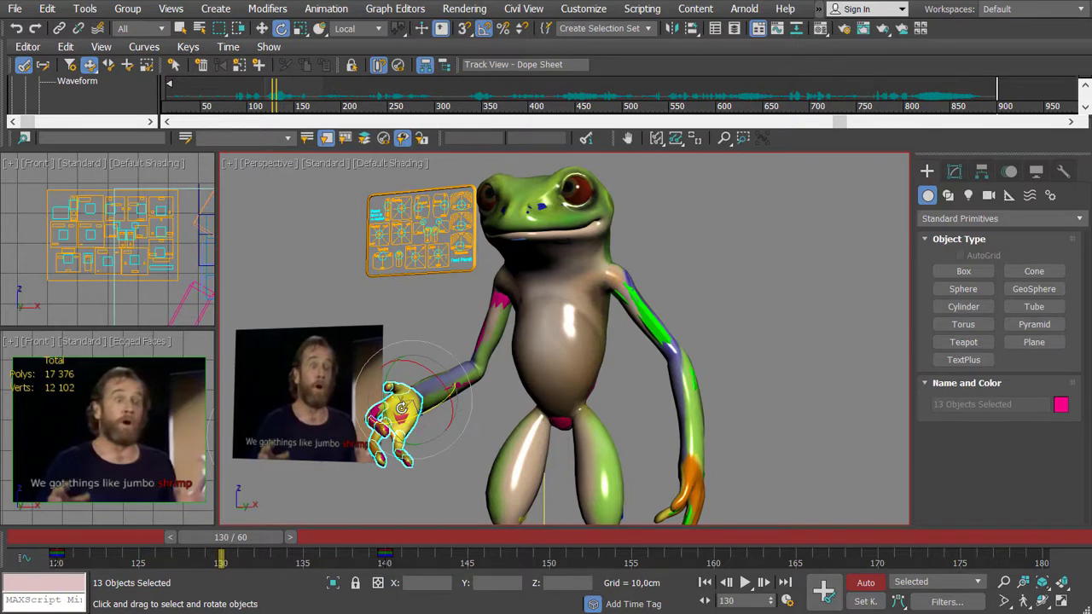
pyautogui.click(824, 589)
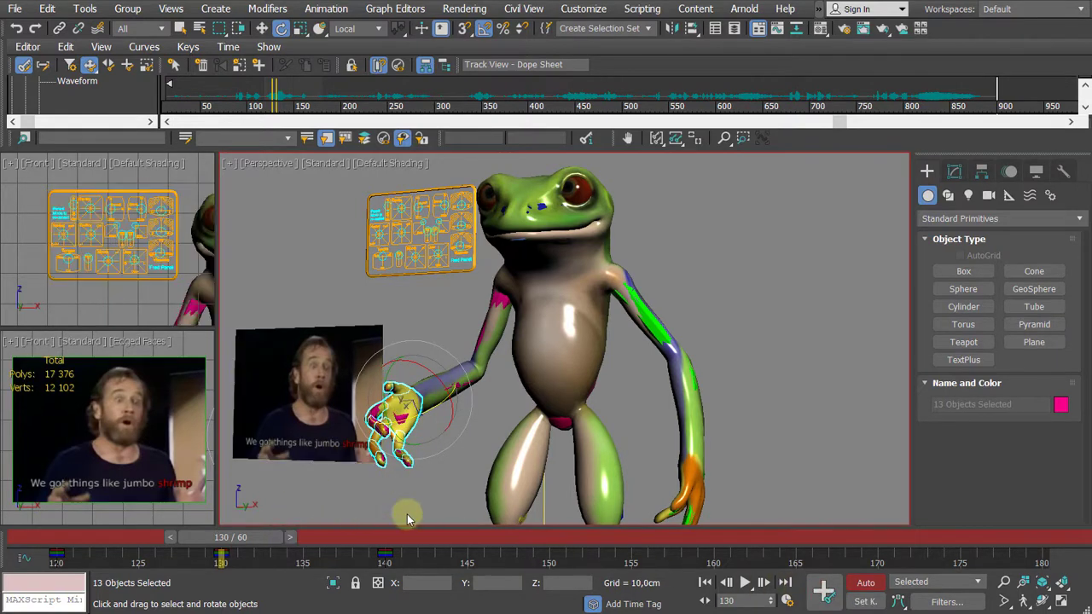
pyautogui.click(372, 484)
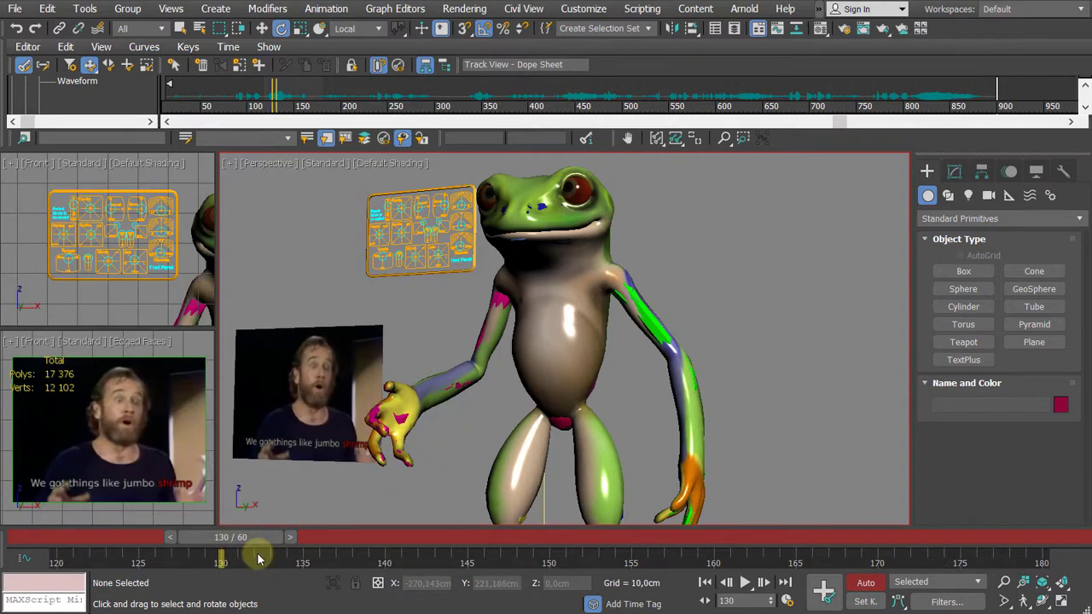
pyautogui.click(400, 412)
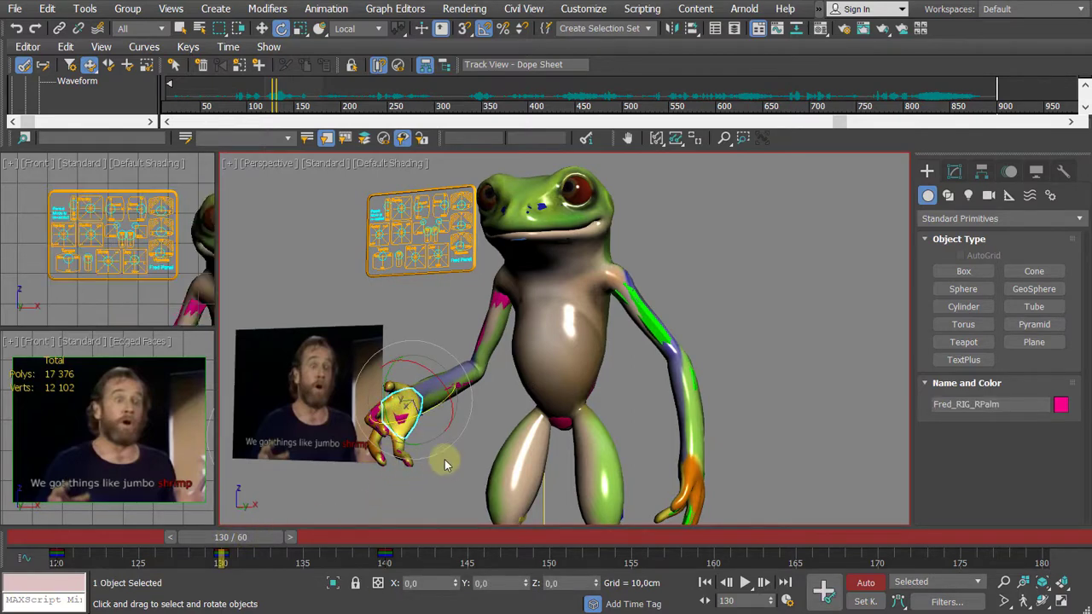
# Step: Undo the whole-hand key at frame 130, set one there on the right fingers only, and clear the selection
pyautogui.hotkey('ctrl', 'z')
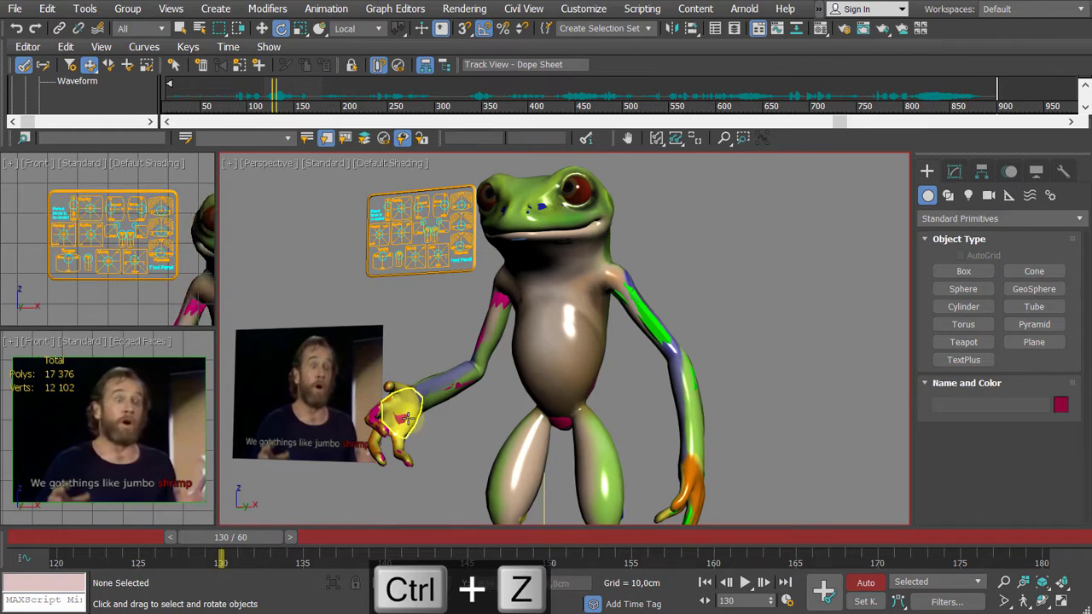
pyautogui.doubleClick(406, 417)
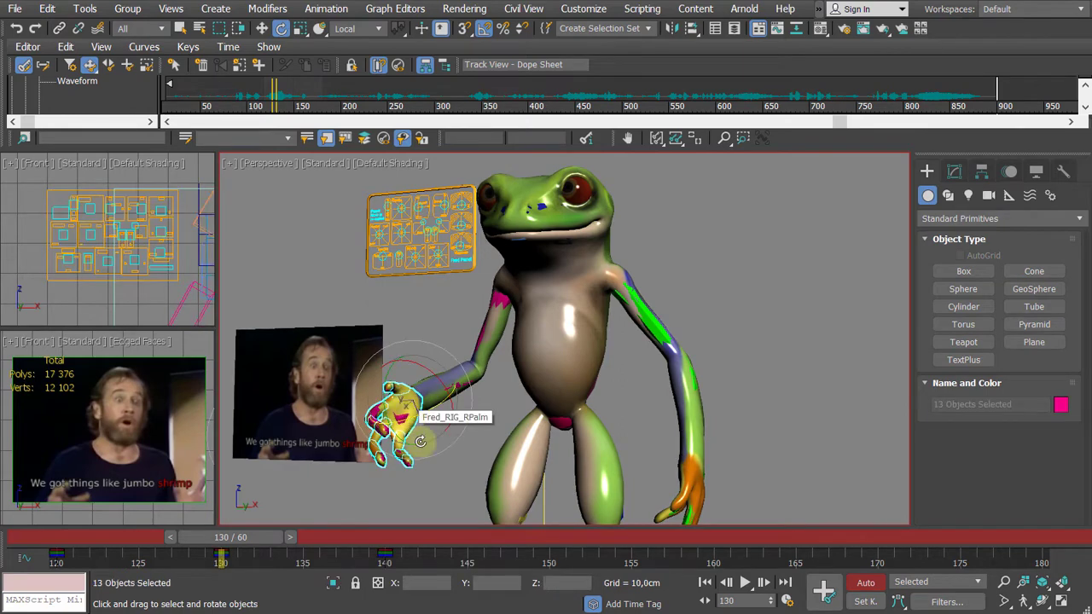
pyautogui.click(464, 453)
pyautogui.doubleClick(409, 412)
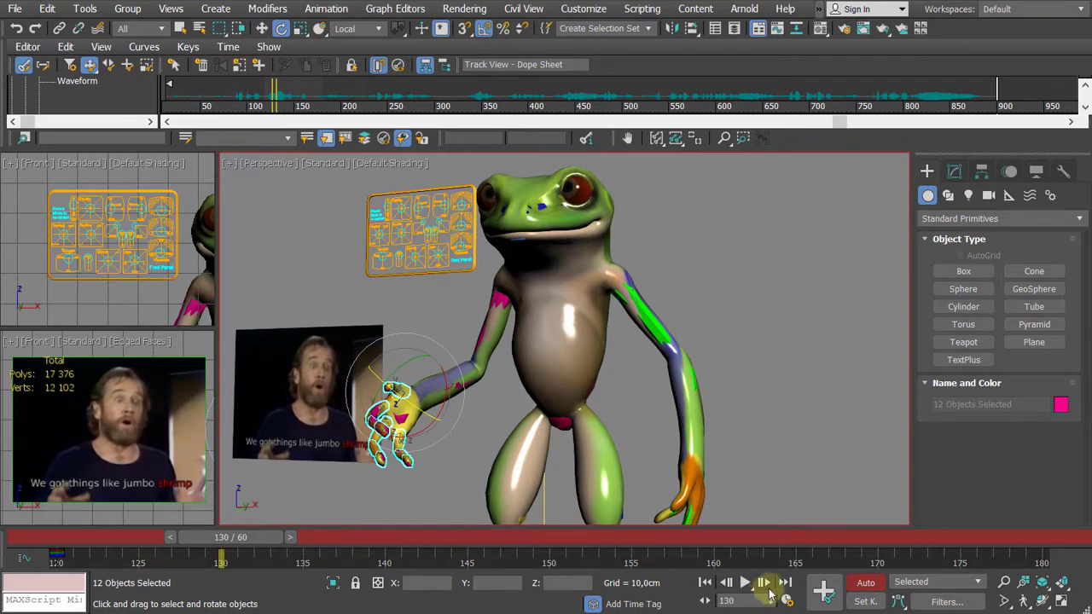
pyautogui.click(847, 401)
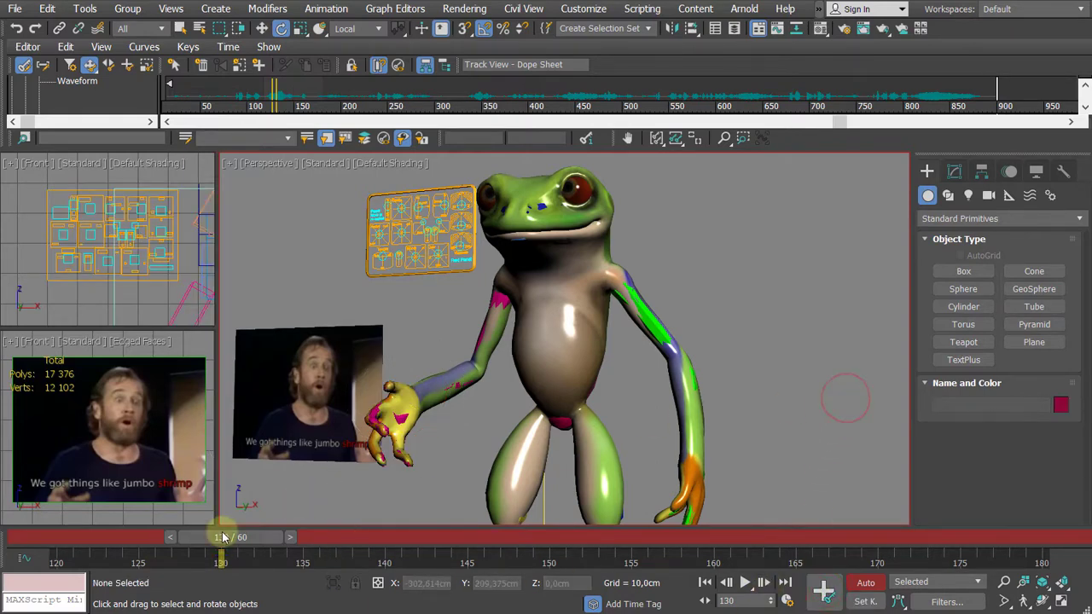
# Step: Examine the keys of the right palm and a right finger near frame 138, and stop at frame 140
pyautogui.moveTo(231, 545); pyautogui.dragTo(371, 550)
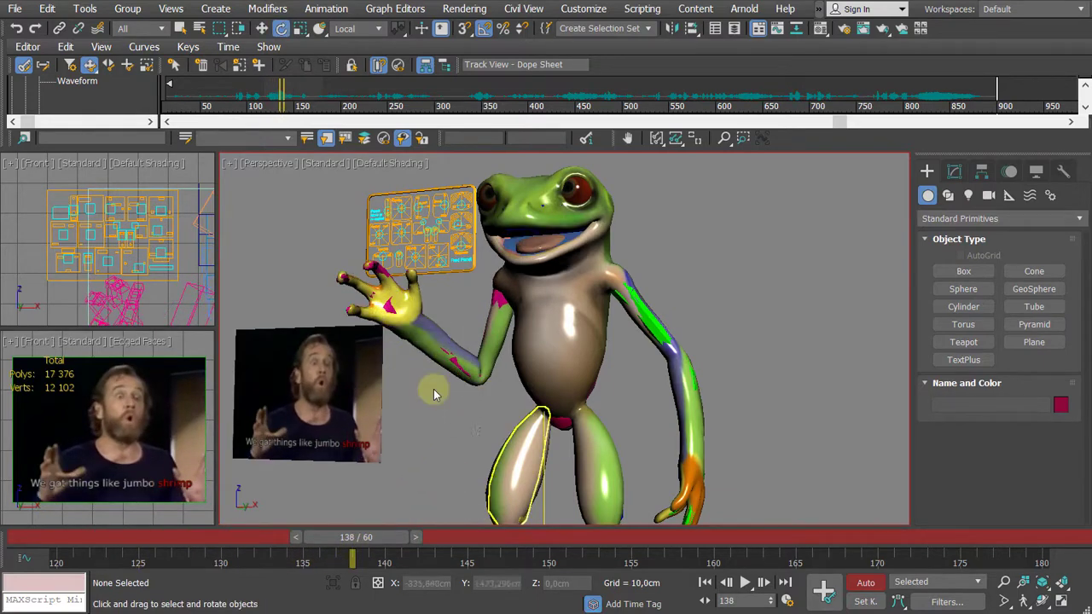
pyautogui.click(397, 321)
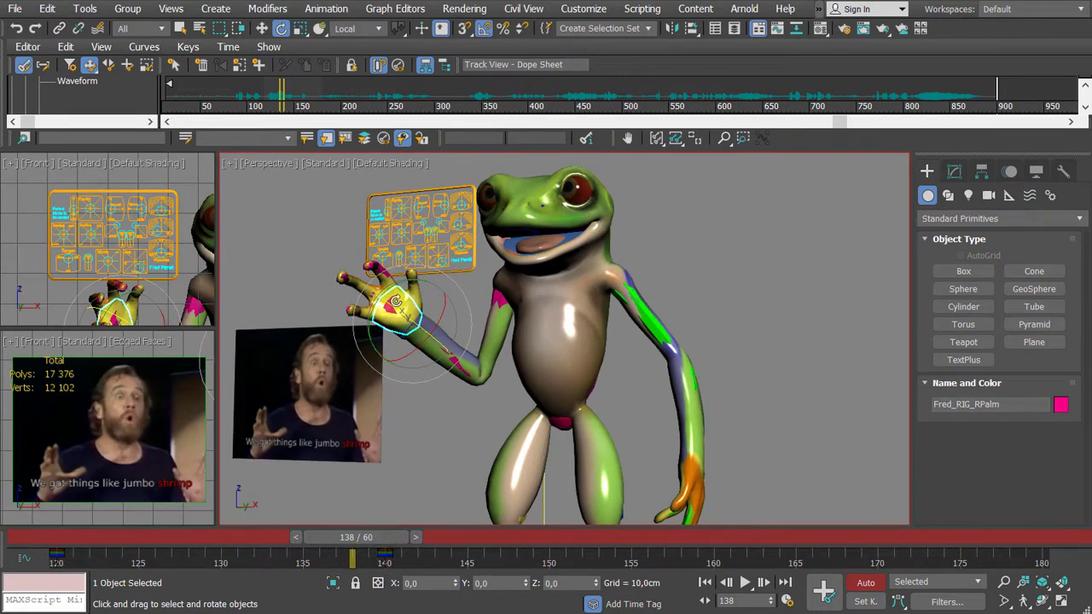
pyautogui.click(320, 235)
pyautogui.click(350, 281)
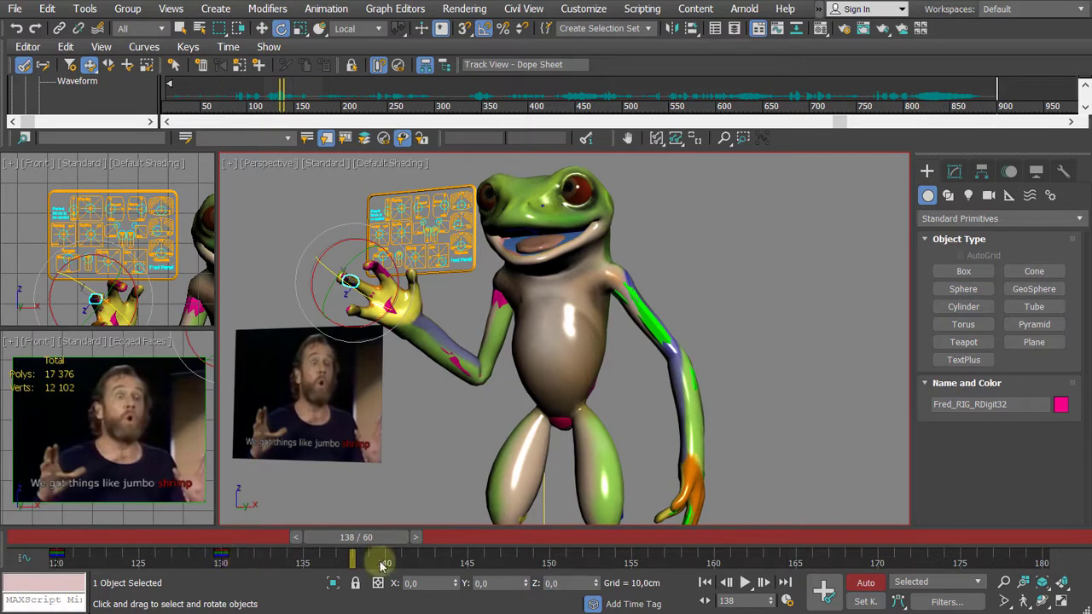
pyautogui.moveTo(379, 544); pyautogui.dragTo(405, 543)
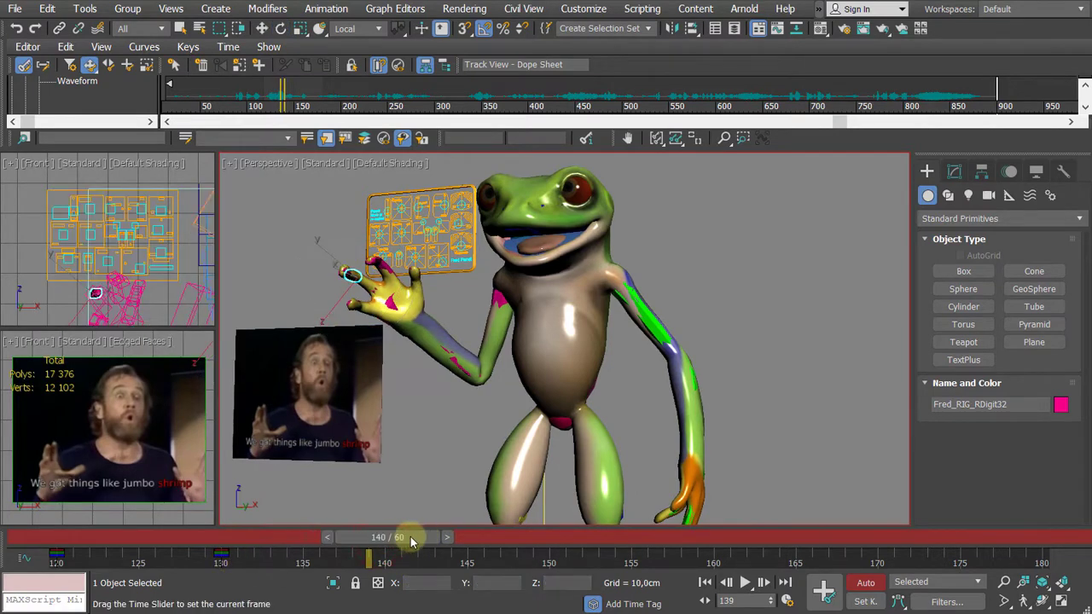
pyautogui.press('e')
pyautogui.scroll(4, 423, 461)
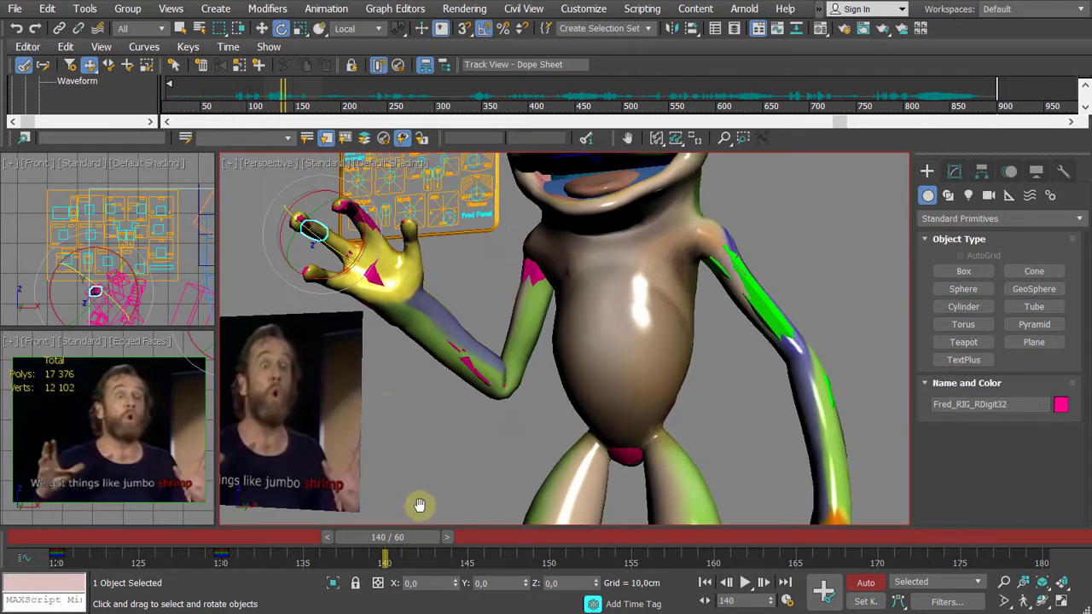
# Step: Partly curl the right hand's fingers at frame 140 by blending the fist preset pose from the right palm's Digit Manager
pyautogui.click(382, 279)
pyautogui.keyDown('alt'); pyautogui.moveTo(382, 280); pyautogui.dragTo(837, 291, button='middle'); pyautogui.keyUp('alt')
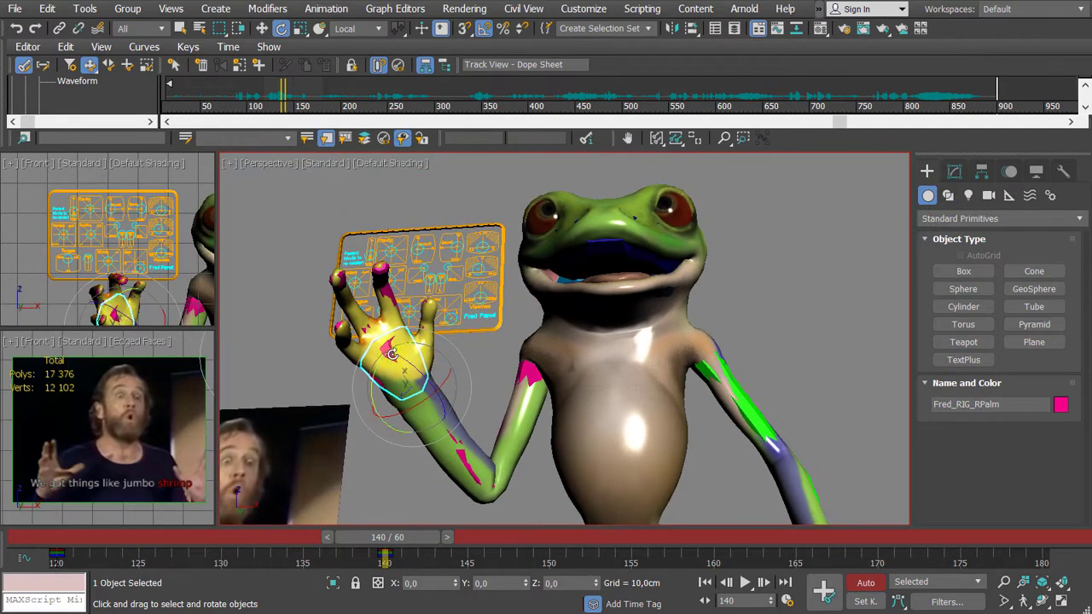
pyautogui.click(1008, 174)
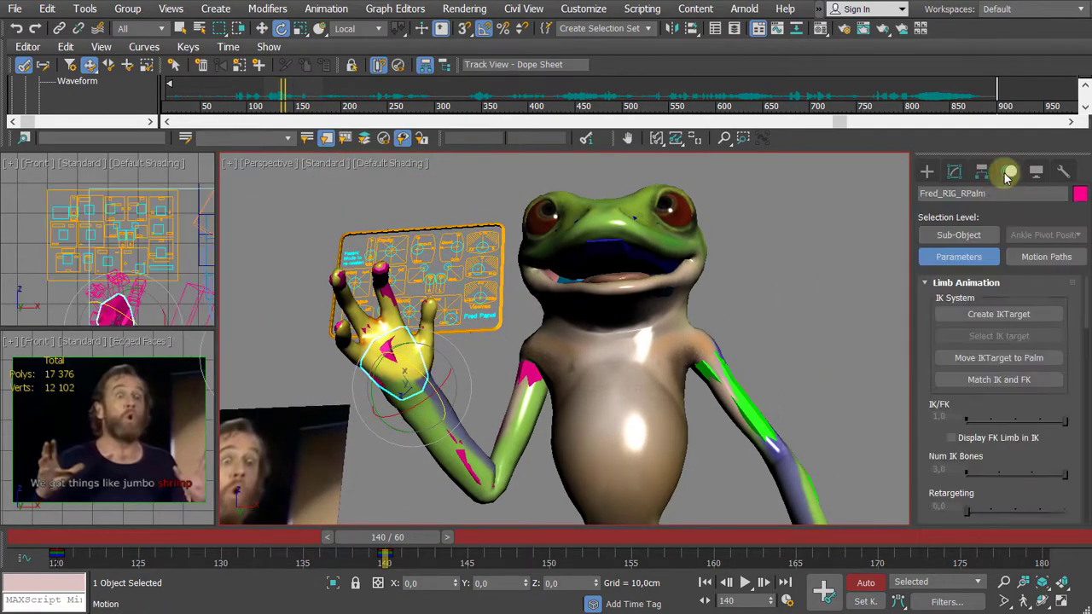
pyautogui.moveTo(930, 384); pyautogui.dragTo(933, 319)
pyautogui.scroll(5, 904, 361)
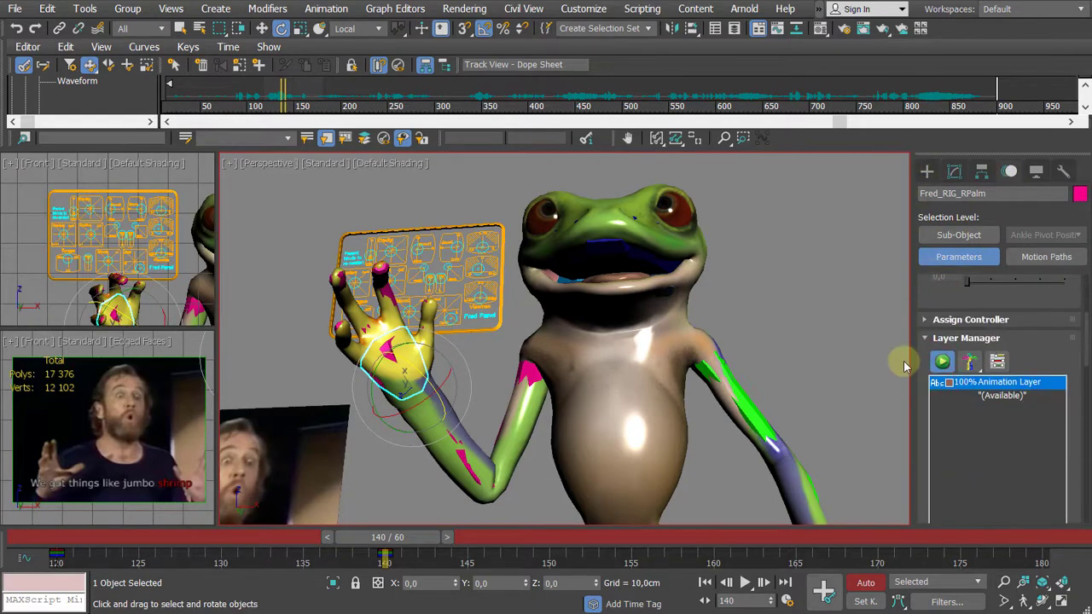
pyautogui.scroll(4, 900, 384)
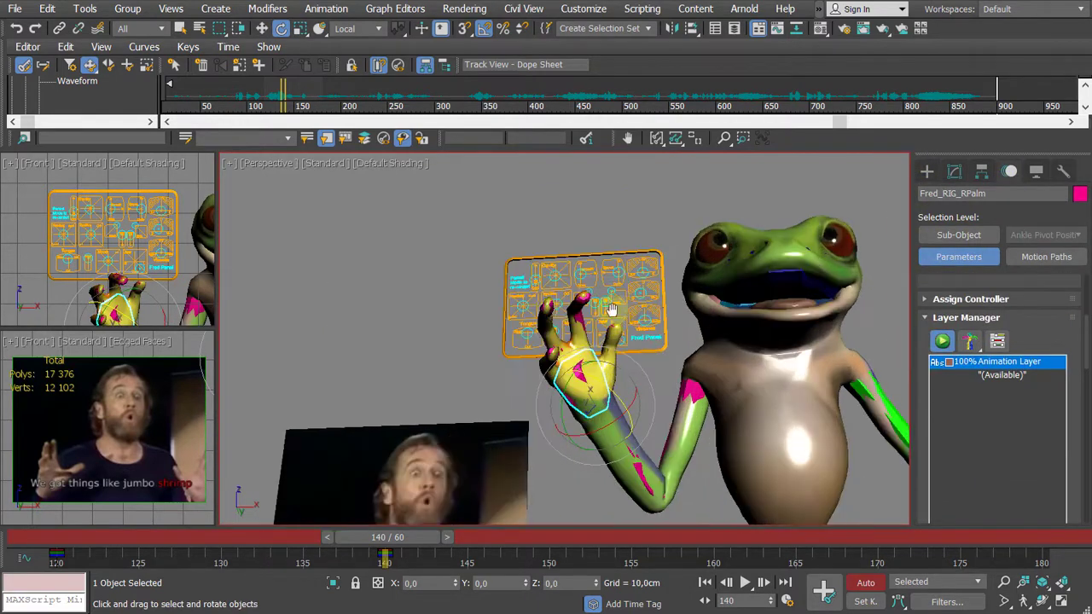
pyautogui.scroll(-5, 1039, 413)
pyautogui.scroll(-6, 1039, 413)
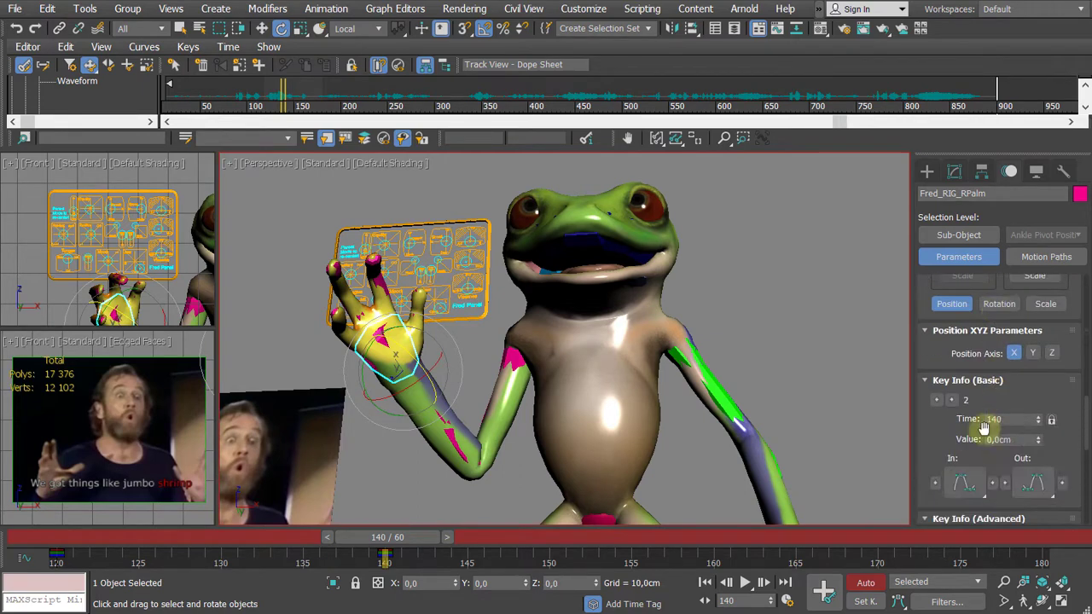
pyautogui.scroll(-5, 973, 431)
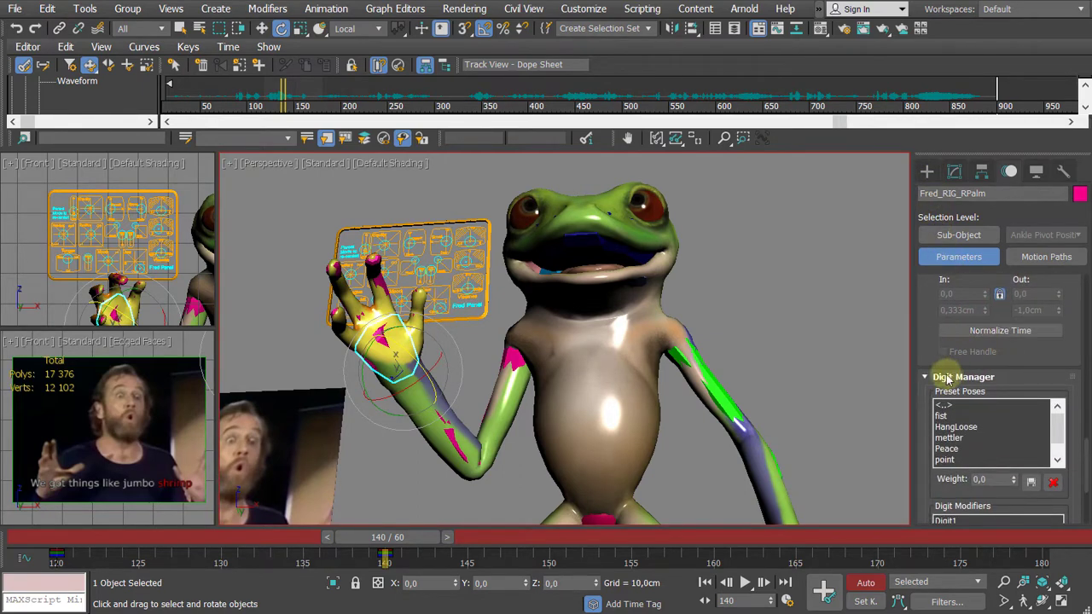
pyautogui.scroll(-2, 929, 325)
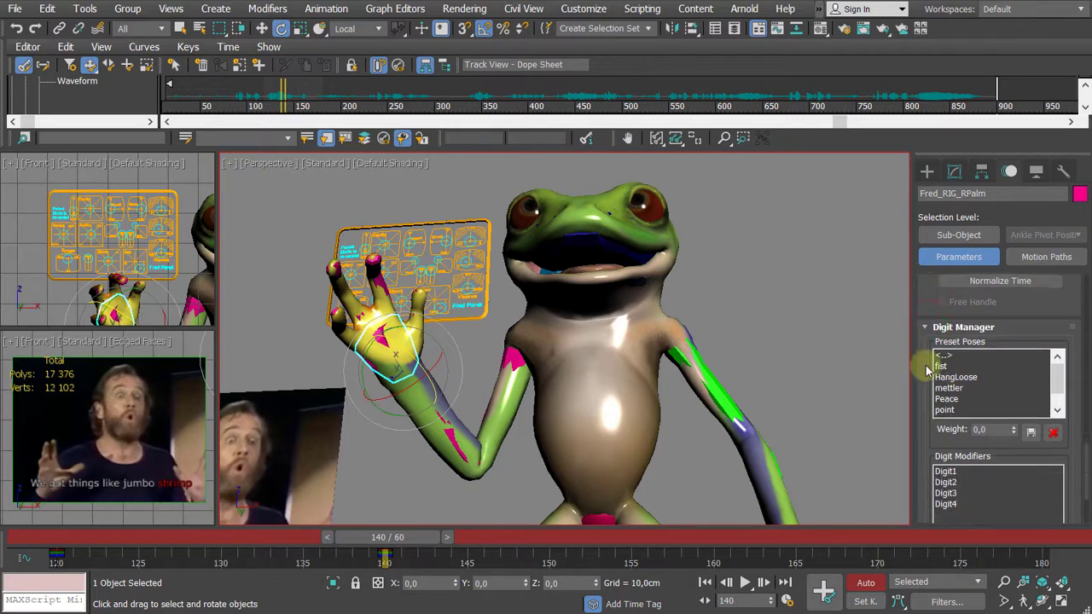
pyautogui.click(1014, 431)
pyautogui.moveTo(1014, 431); pyautogui.dragTo(1041, 239)
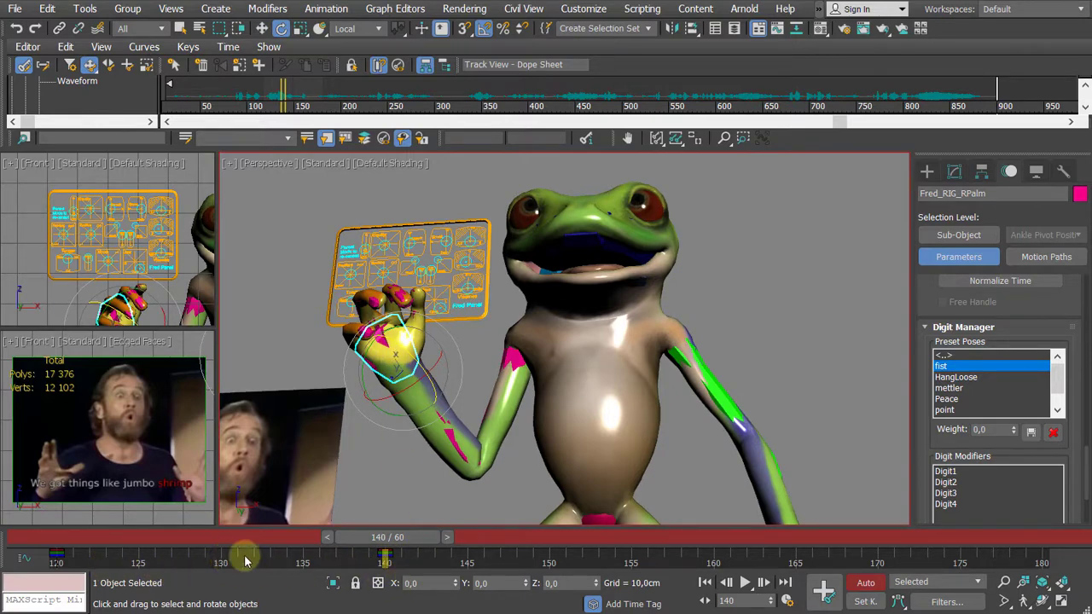
# Step: Select the base segment of the right hand's fourth finger and compare its pose at frames 130 and 140, stopping at 140
pyautogui.click(323, 355)
pyautogui.click(352, 332)
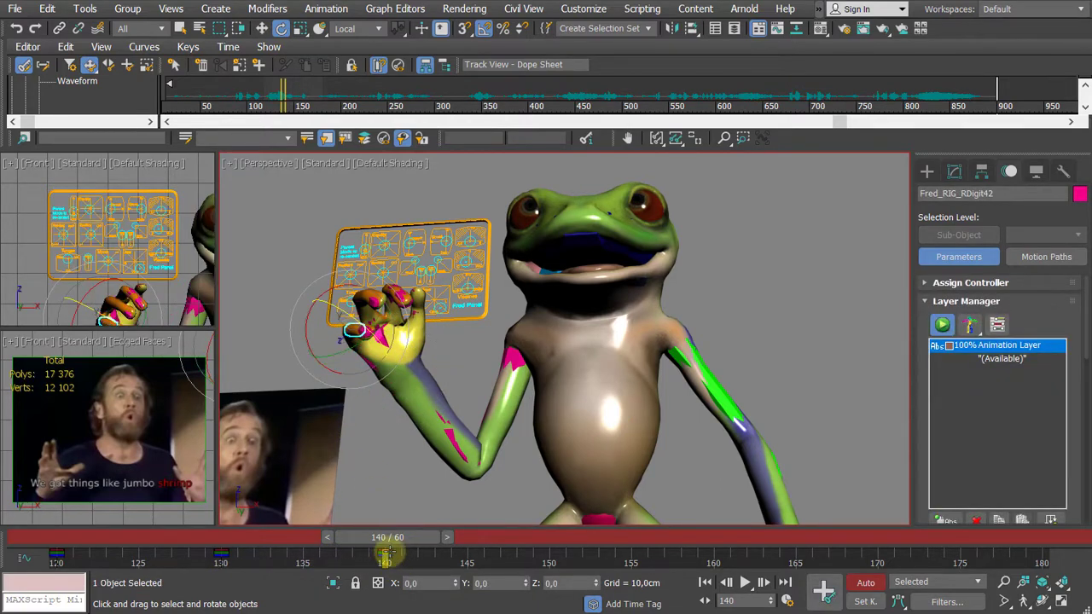
pyautogui.moveTo(399, 546); pyautogui.dragTo(244, 546)
pyautogui.moveTo(328, 388); pyautogui.dragTo(330, 316, button='middle')
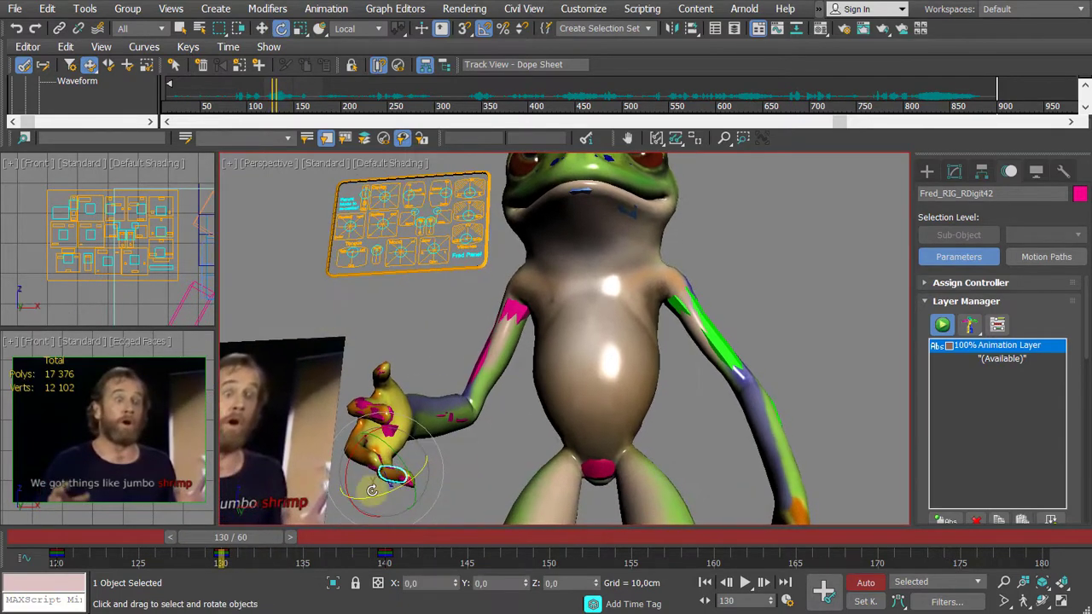
pyautogui.press('e')
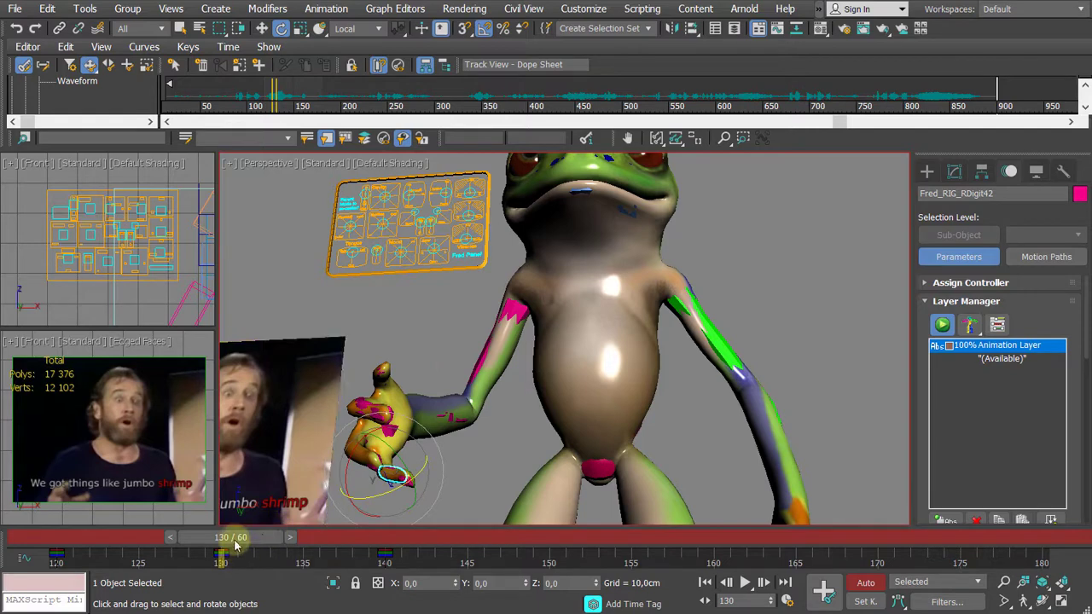
pyautogui.moveTo(237, 538); pyautogui.dragTo(394, 545)
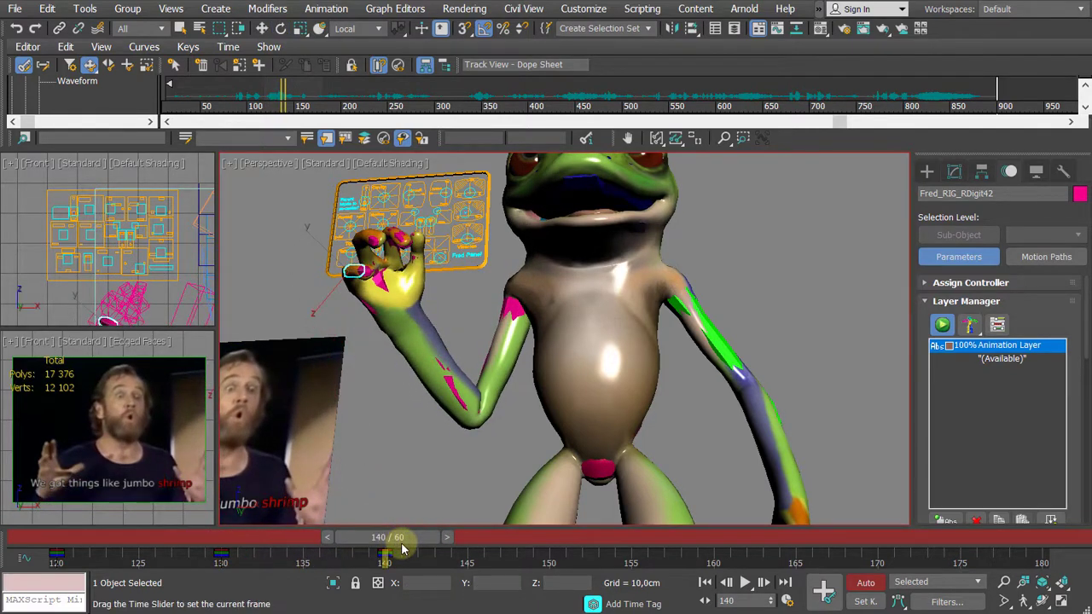
pyautogui.press('e')
pyautogui.moveTo(390, 439); pyautogui.dragTo(422, 439, button='middle')
pyautogui.scroll(-2, 495, 417)
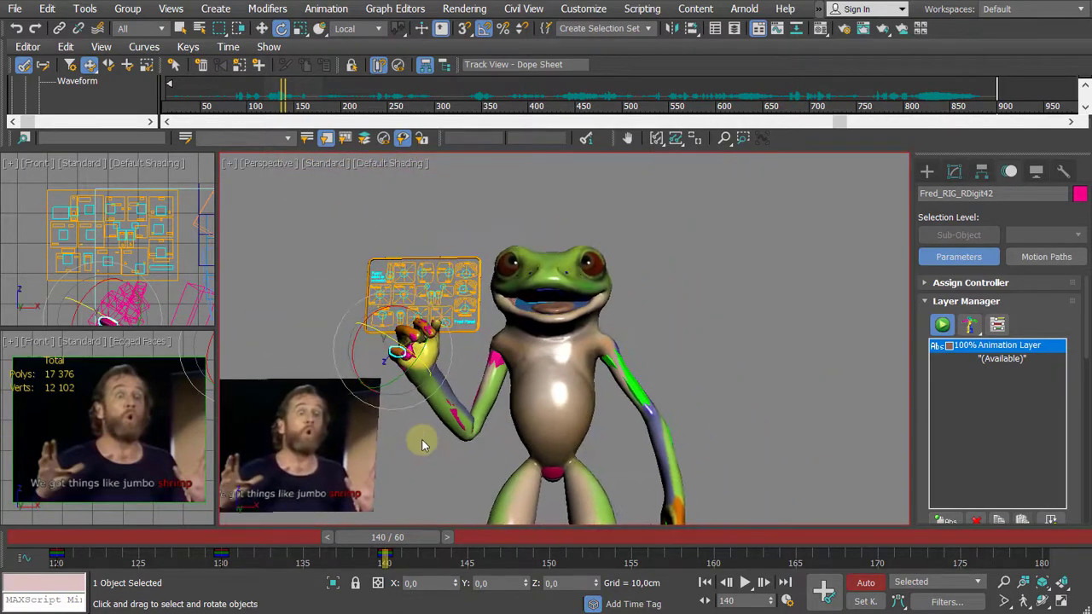
# Step: At frame 150, straighten the right hand's second finger by rotating its whole bone chain 75° and another 10° about local Z
pyautogui.scroll(2, 465, 338)
pyautogui.moveTo(476, 328); pyautogui.dragTo(450, 339, button='middle')
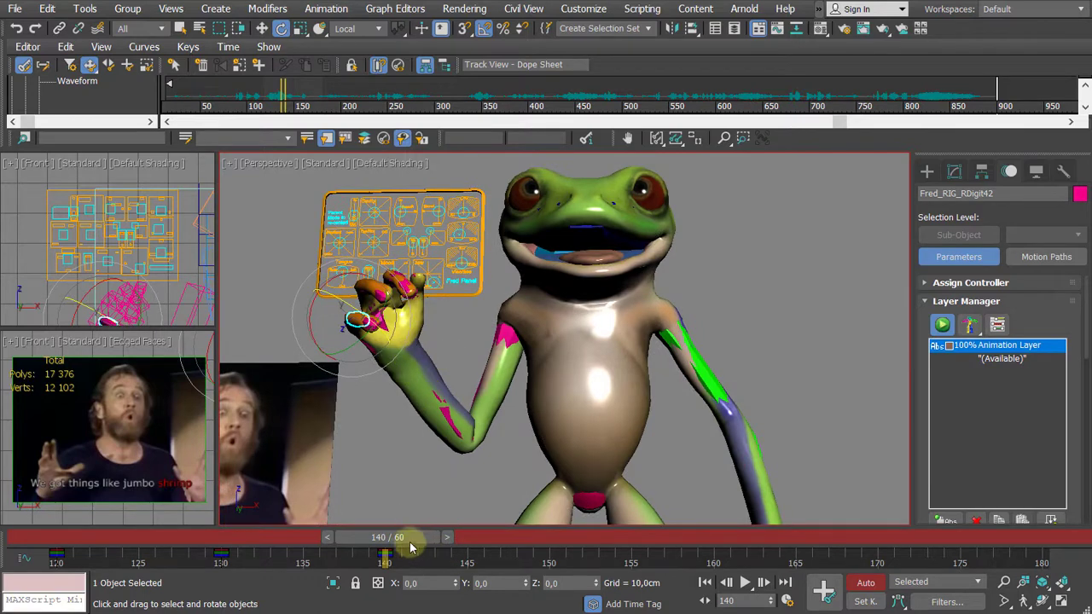
pyautogui.moveTo(411, 547); pyautogui.dragTo(571, 557)
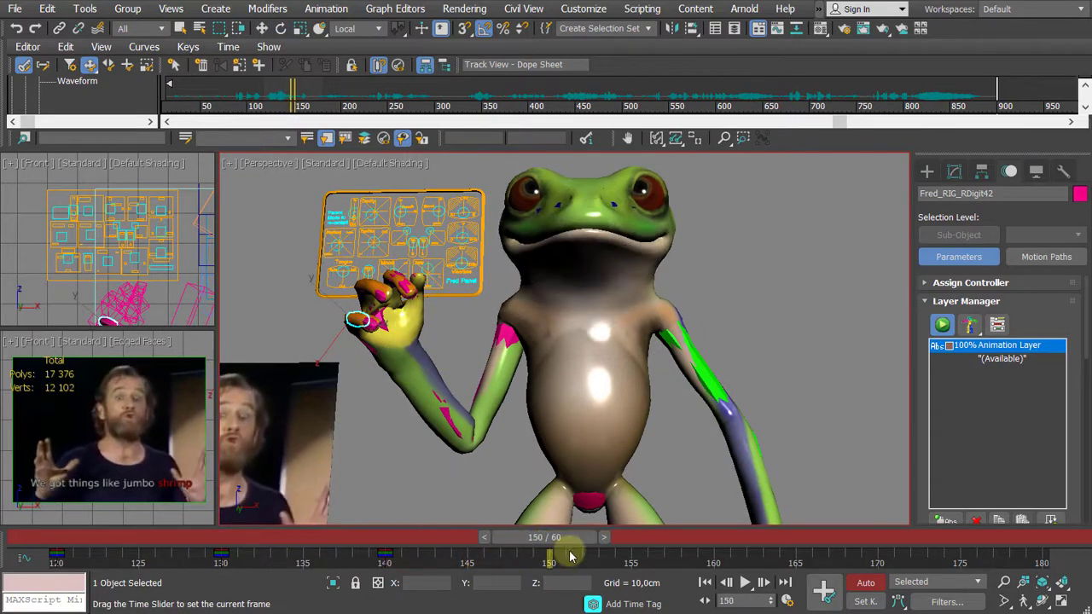
pyautogui.press('e')
pyautogui.scroll(4, 458, 487)
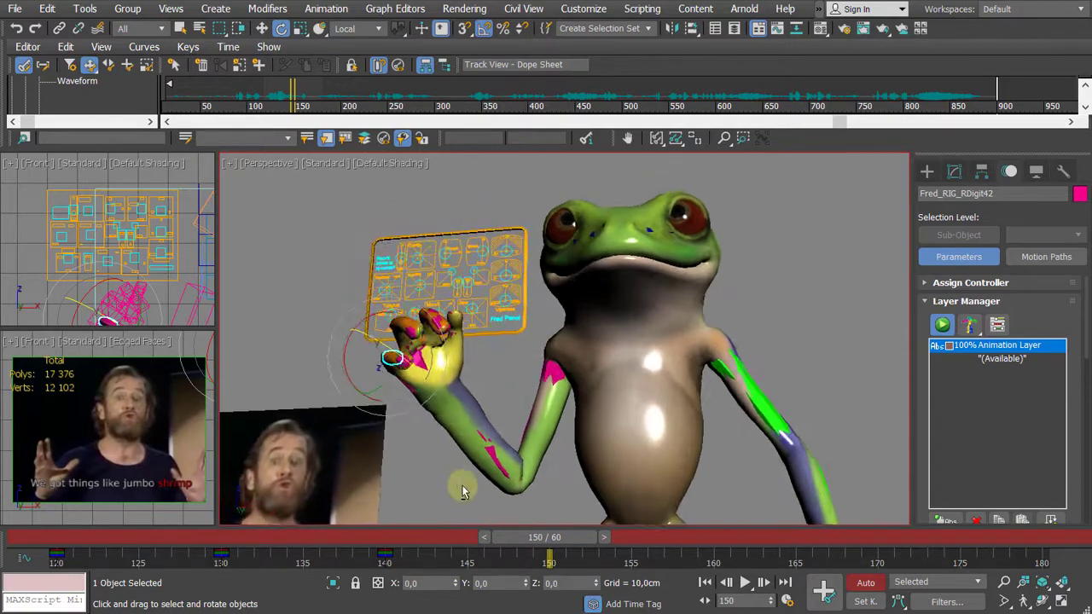
pyautogui.moveTo(458, 487); pyautogui.dragTo(441, 433, button='middle')
pyautogui.click(541, 361)
pyautogui.keyDown('alt'); pyautogui.moveTo(541, 361); pyautogui.dragTo(433, 388, button='middle'); pyautogui.keyUp('alt')
pyautogui.click(452, 254)
pyautogui.scroll(-3, 388, 350)
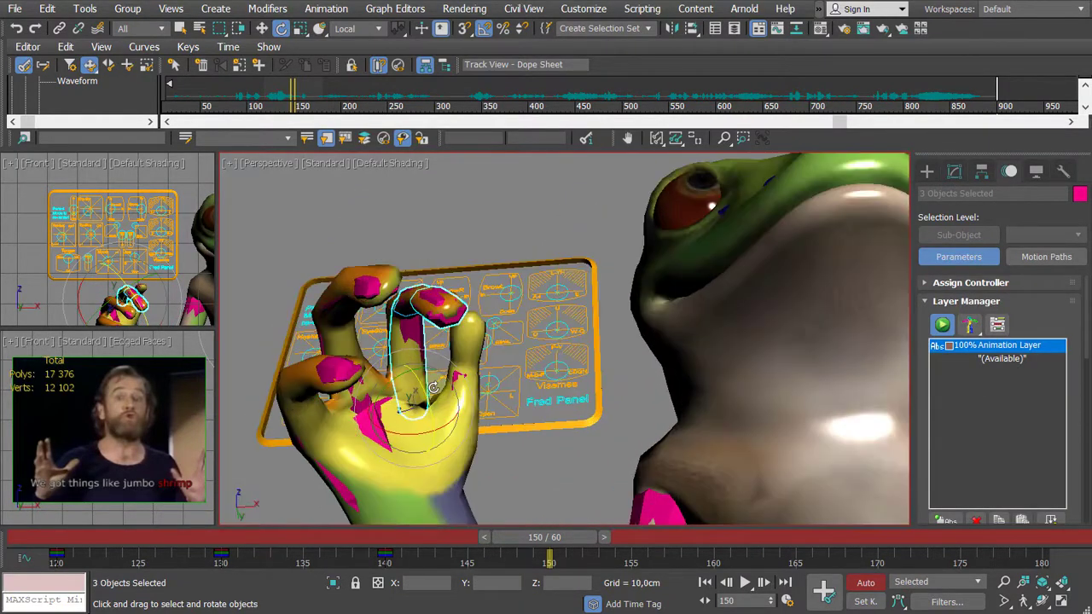
pyautogui.moveTo(427, 401); pyautogui.dragTo(416, 348)
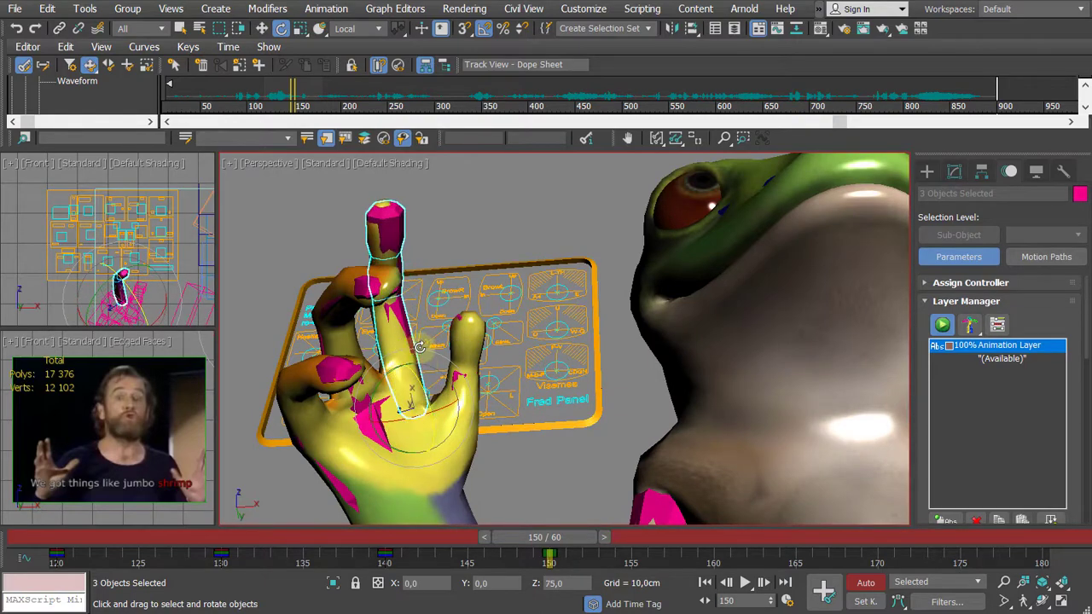
pyautogui.keyDown('alt'); pyautogui.moveTo(416, 348); pyautogui.dragTo(524, 414, button='middle'); pyautogui.keyUp('alt')
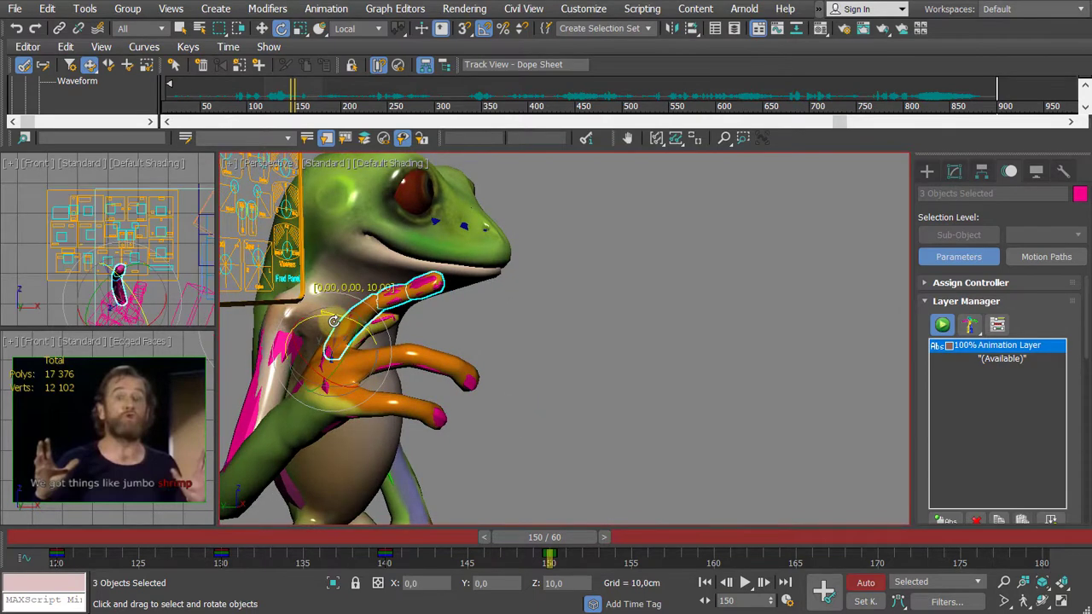
# Step: Open the right hand's third finger at frame 150 by rotating all its bones 80° about local Z
pyautogui.click(640, 343)
pyautogui.click(376, 363)
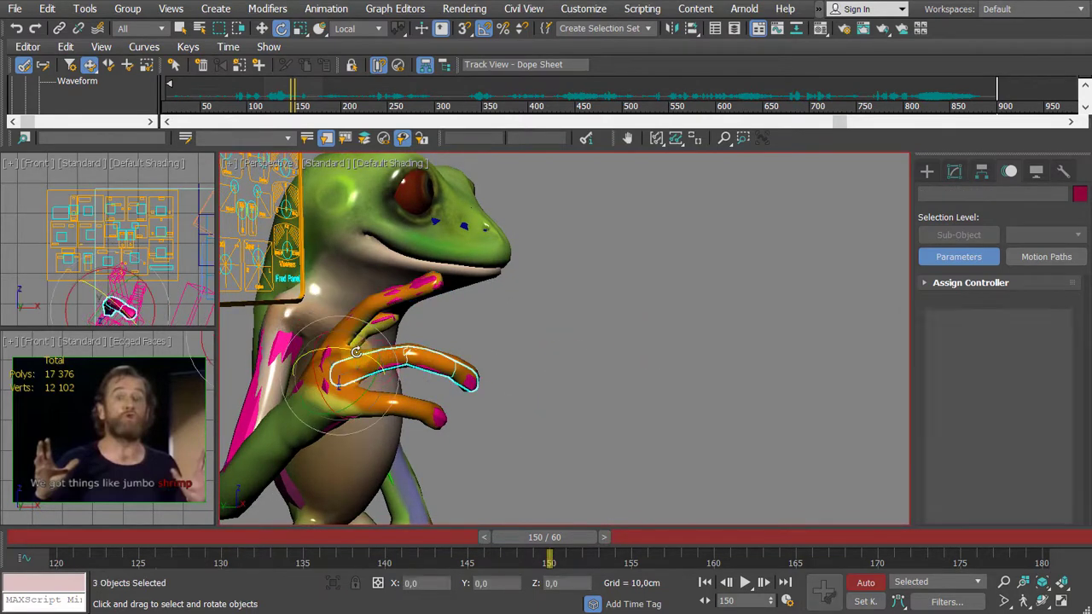
pyautogui.moveTo(376, 364); pyautogui.dragTo(309, 343)
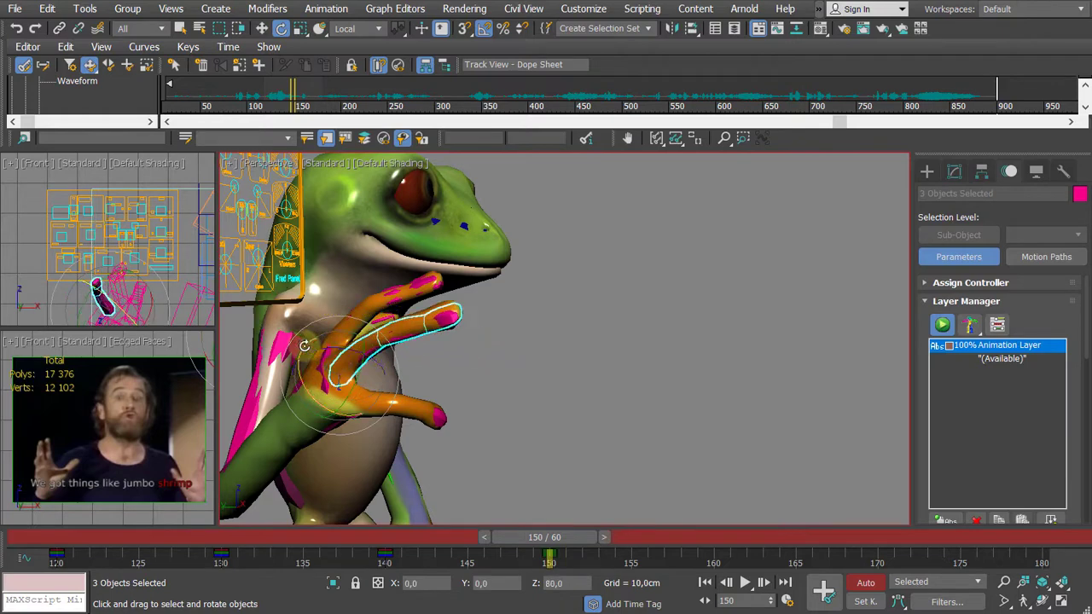
# Step: Examine the opened right hand from the side, checking the base bones of the second, third and fourth fingers
pyautogui.scroll(3, 686, 378)
pyautogui.keyDown('alt'); pyautogui.moveTo(686, 378); pyautogui.dragTo(565, 353, button='middle'); pyautogui.keyUp('alt')
pyautogui.scroll(-4, 565, 354)
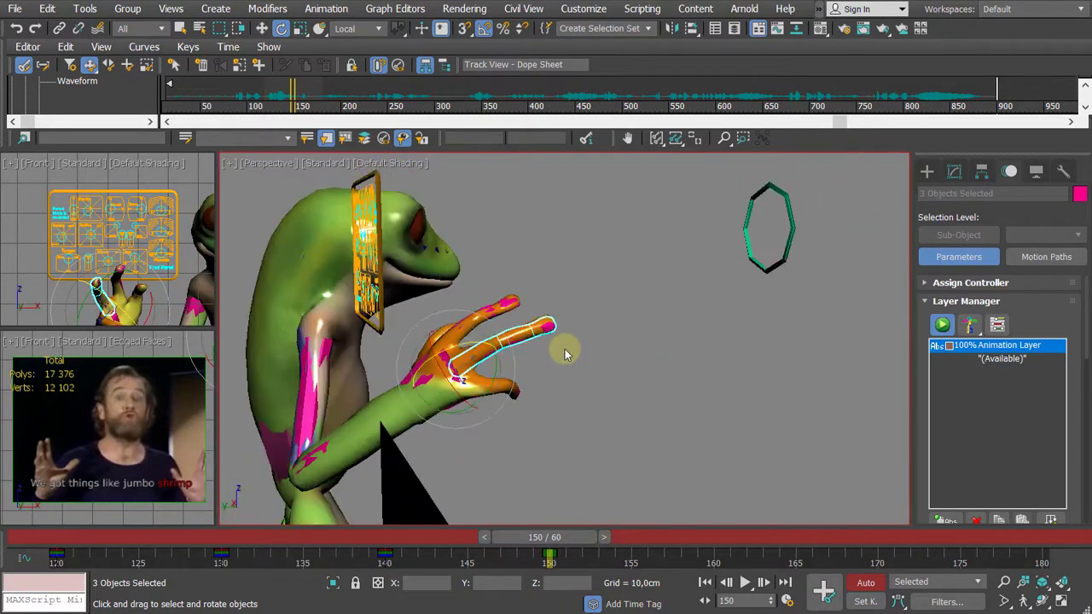
pyautogui.click(648, 377)
pyautogui.click(470, 359)
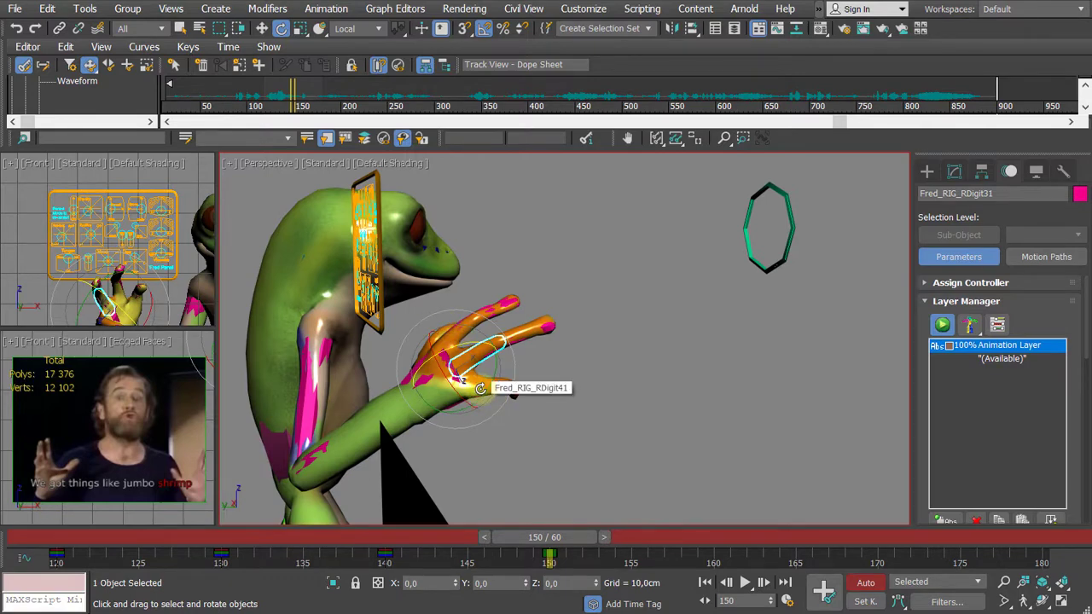
pyautogui.scroll(5, 478, 389)
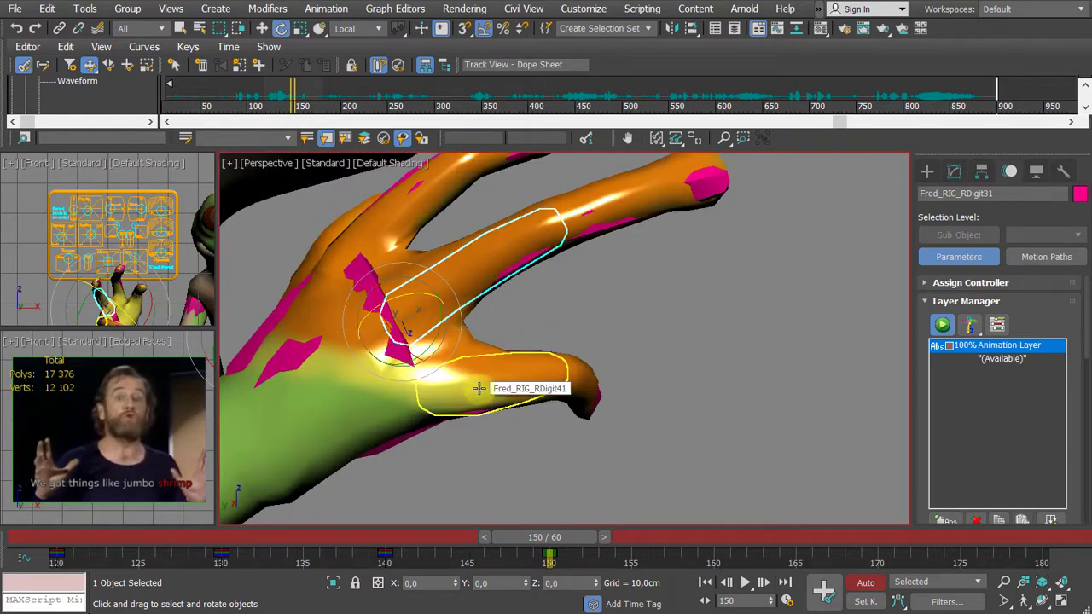
pyautogui.click(478, 389)
pyautogui.scroll(-5, 479, 389)
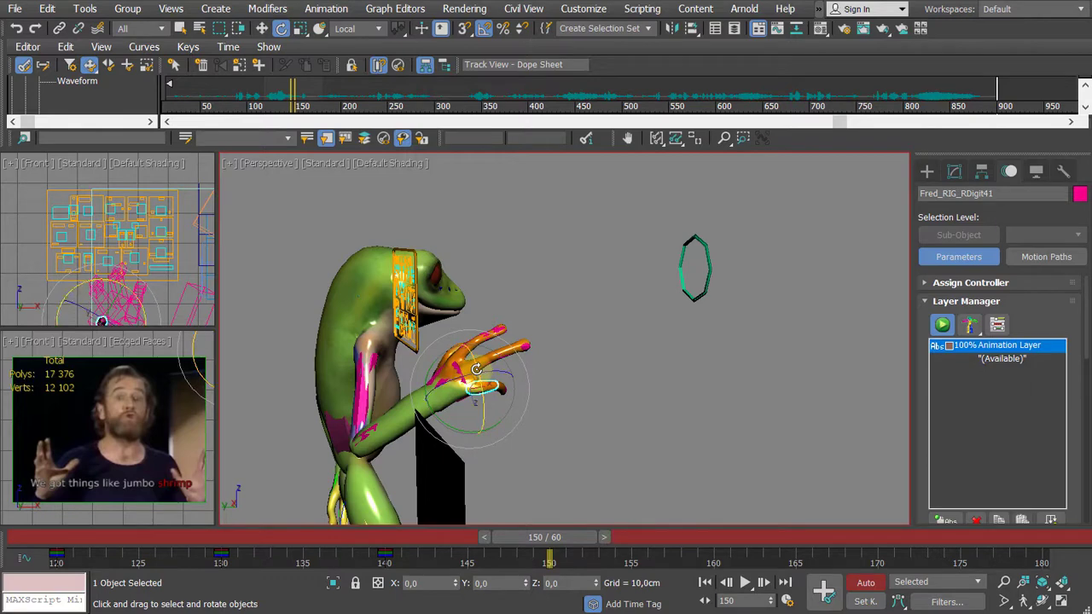
pyautogui.click(616, 383)
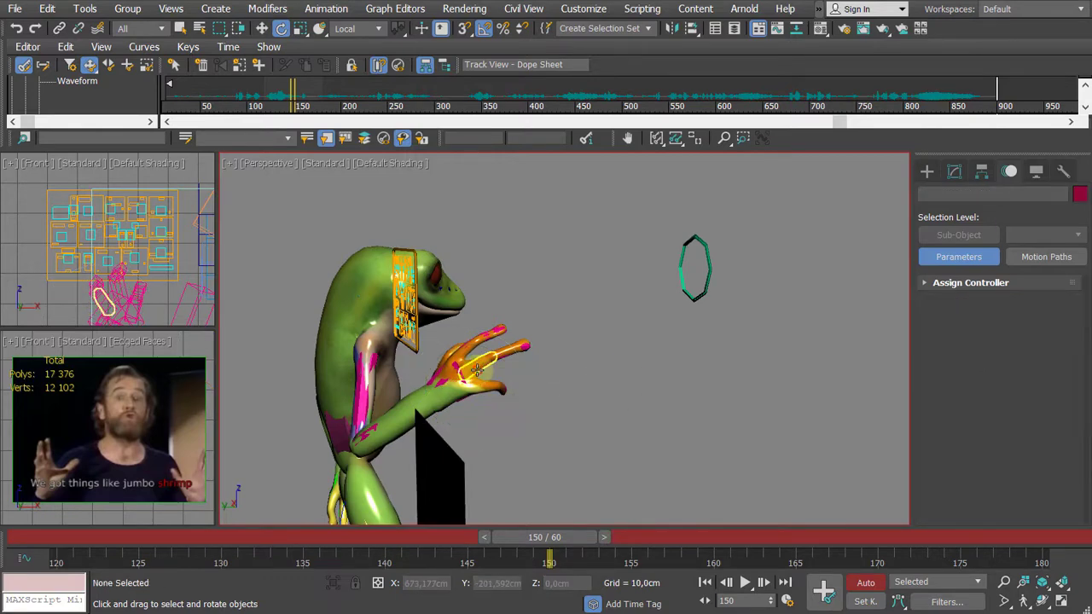
pyautogui.click(476, 372)
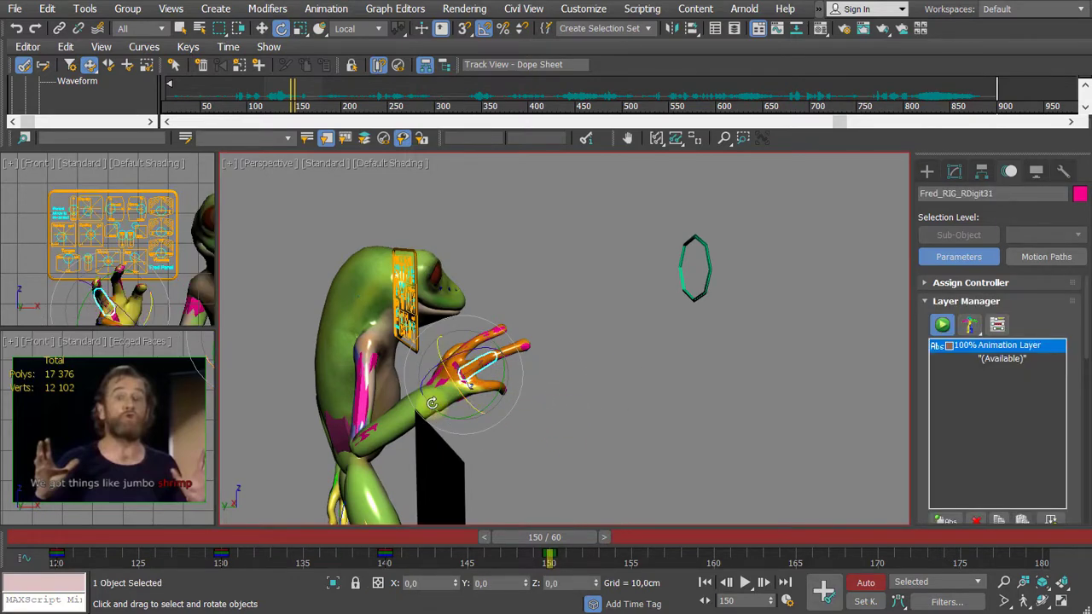
pyautogui.scroll(8, 432, 404)
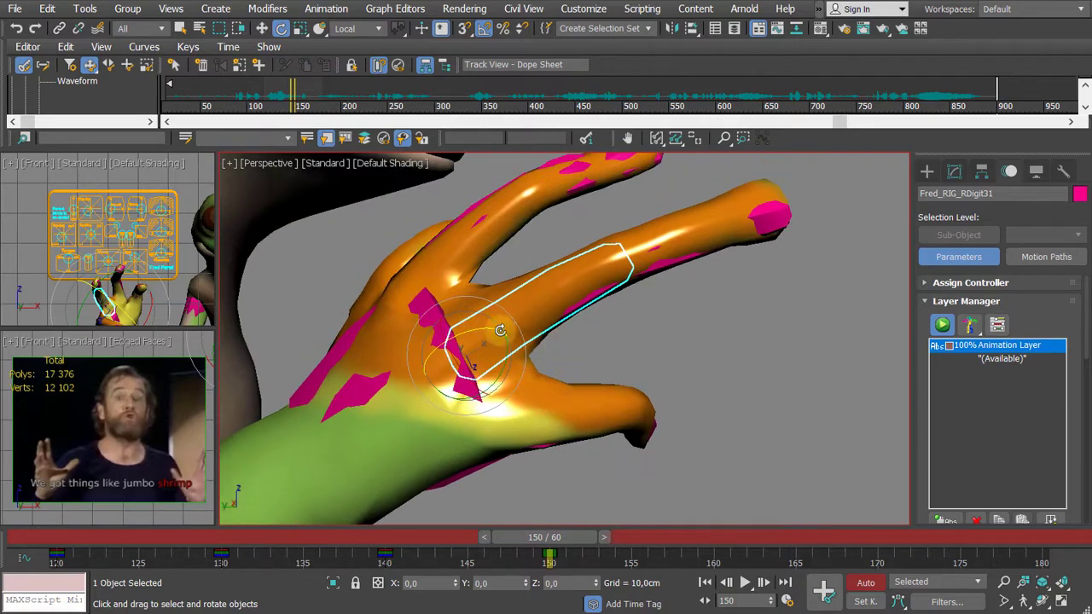
pyautogui.click(481, 257)
pyautogui.scroll(-8, 609, 364)
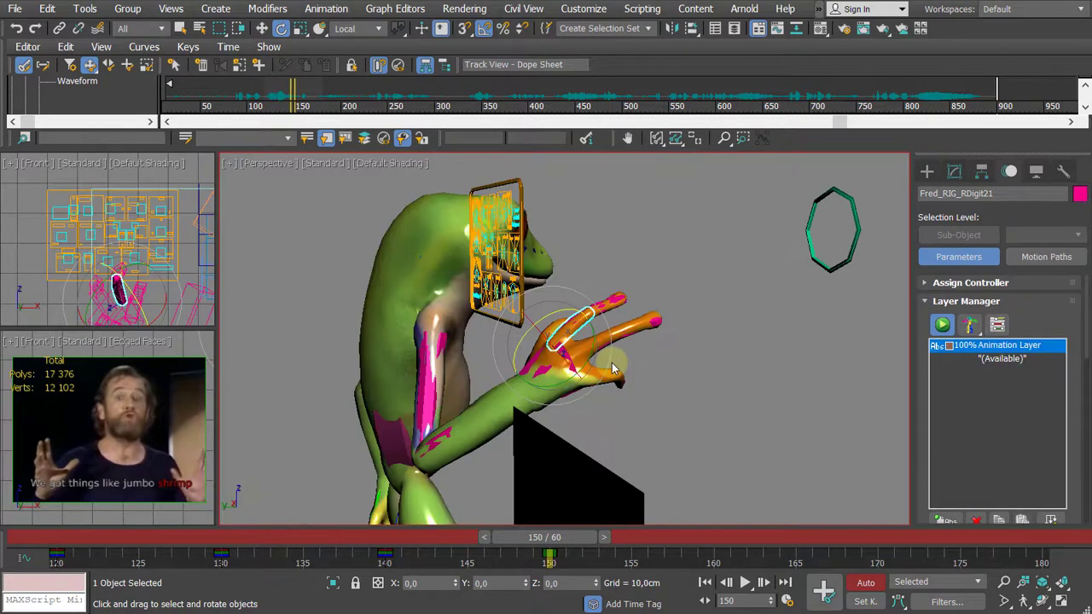
# Step: Rotate the right hand's whole fourth finger upward at frame 150 so it straightens out like the other fingers
pyautogui.keyDown('alt'); pyautogui.moveTo(676, 368); pyautogui.dragTo(740, 387, button='middle'); pyautogui.keyUp('alt')
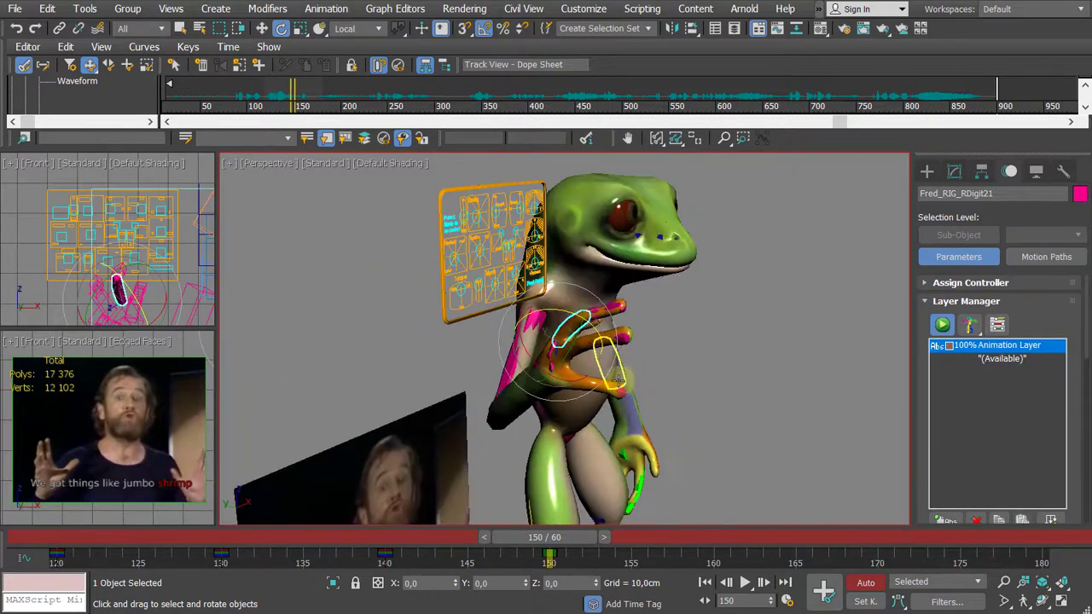
pyautogui.scroll(10, 741, 387)
pyautogui.keyDown('alt'); pyautogui.moveTo(622, 360); pyautogui.dragTo(580, 375, button='middle'); pyautogui.keyUp('alt')
pyautogui.click(582, 377)
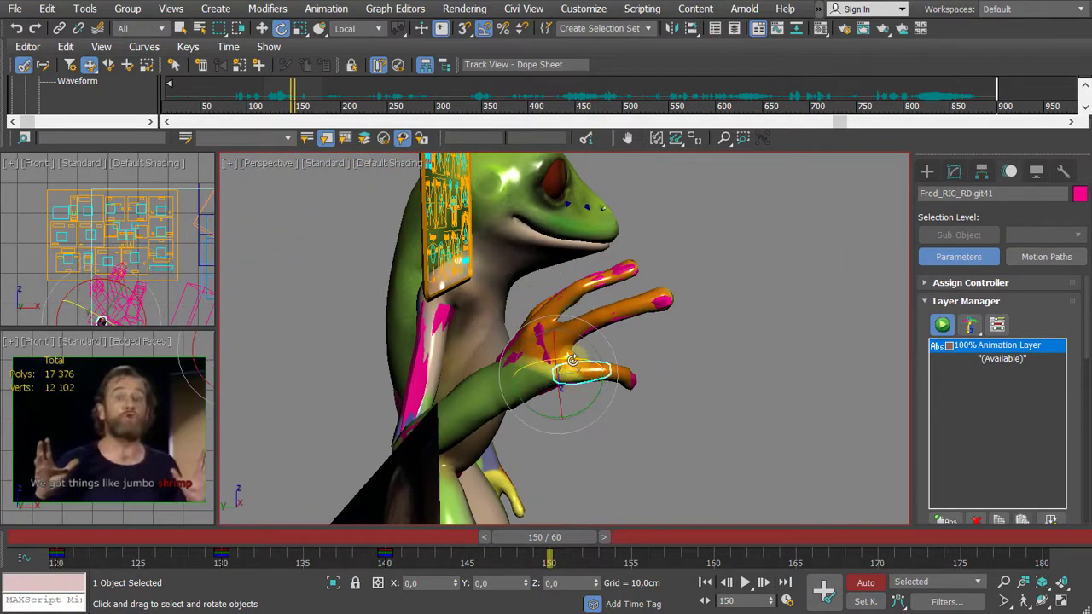
pyautogui.doubleClick(578, 367)
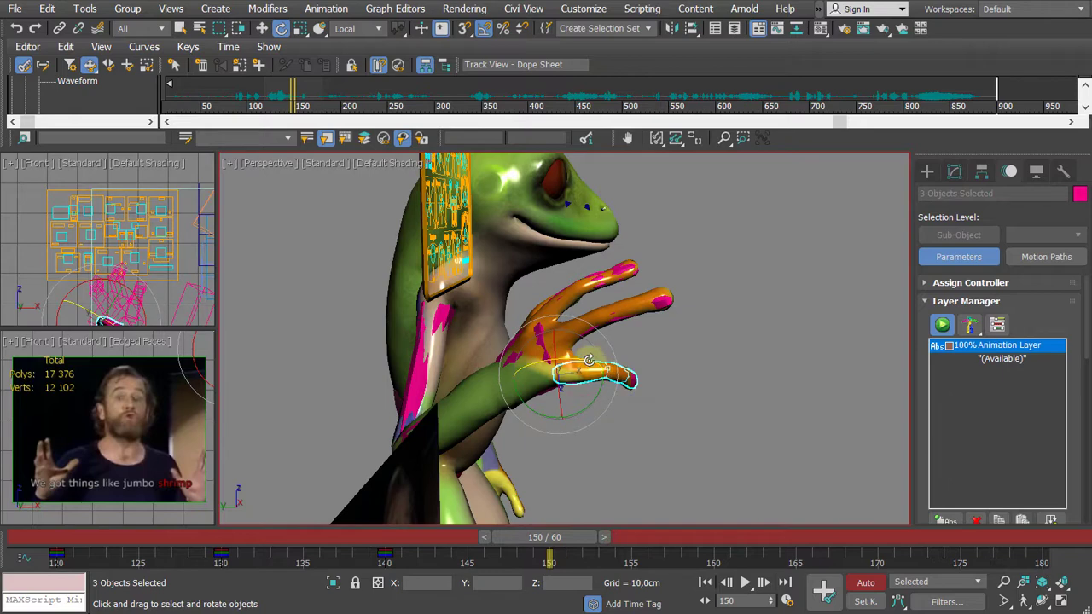
pyautogui.moveTo(589, 360); pyautogui.dragTo(600, 343)
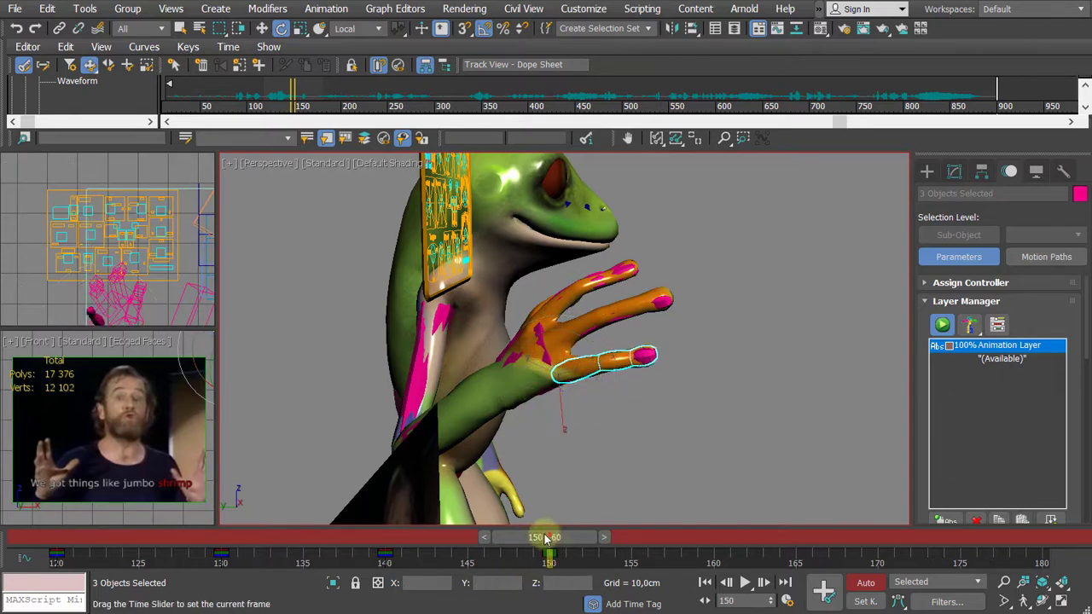
# Step: Review the right hand's opening motion between frames 140 and 152 against the reference footage
pyautogui.moveTo(546, 537); pyautogui.dragTo(386, 538)
pyautogui.keyDown('alt'); pyautogui.moveTo(736, 438); pyautogui.dragTo(386, 444, button='middle'); pyautogui.keyUp('alt')
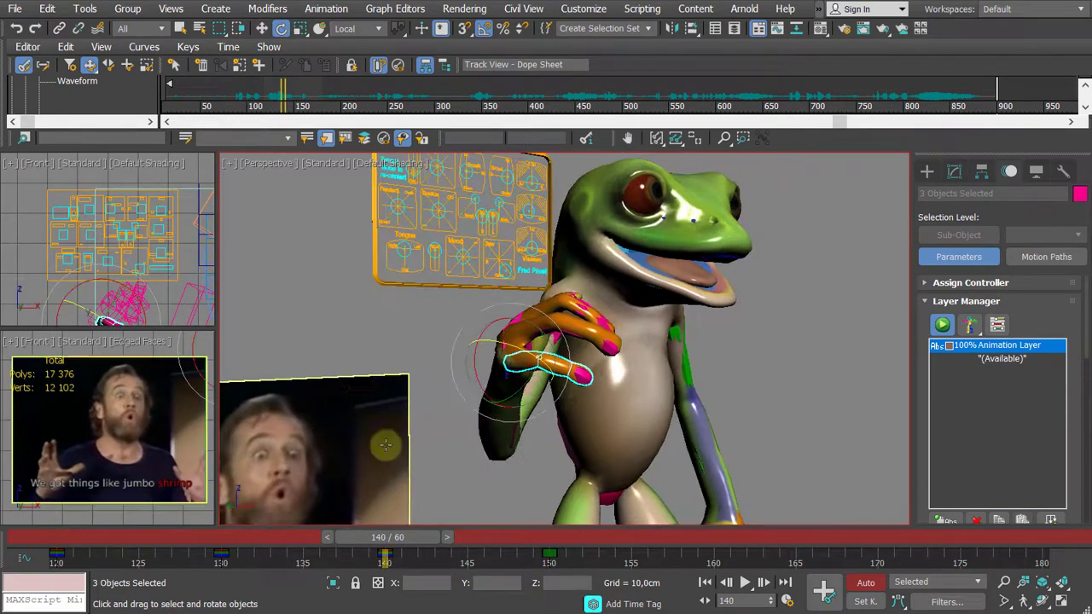
pyautogui.moveTo(427, 537); pyautogui.dragTo(582, 538)
pyautogui.press('e')
pyautogui.keyDown('alt'); pyautogui.moveTo(420, 338); pyautogui.dragTo(349, 349, button='middle'); pyautogui.keyUp('alt')
pyautogui.click(574, 346)
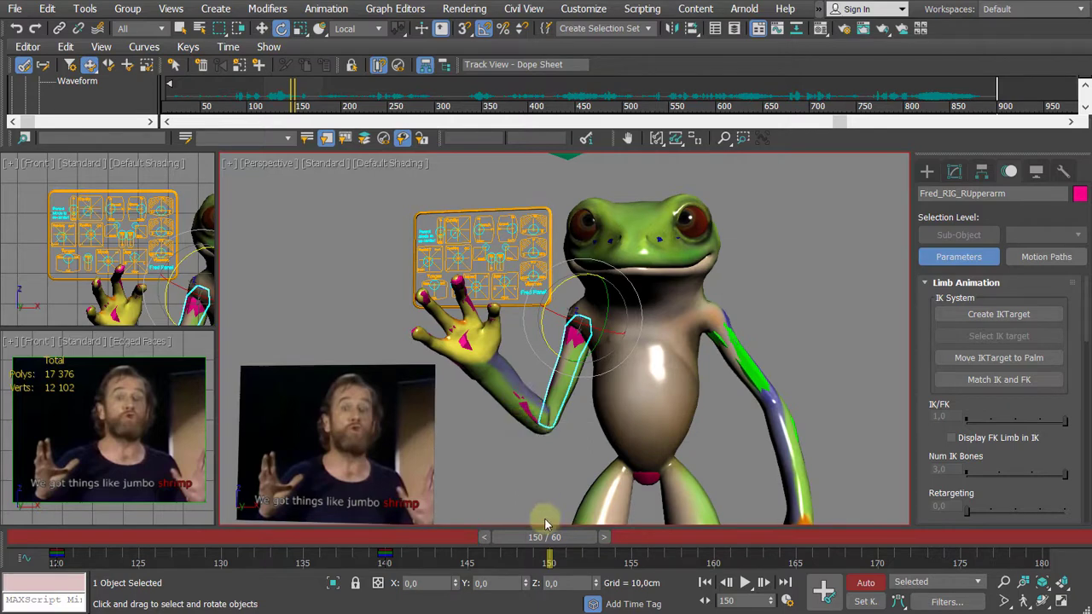
pyautogui.moveTo(552, 546); pyautogui.dragTo(563, 597)
pyautogui.press('e')
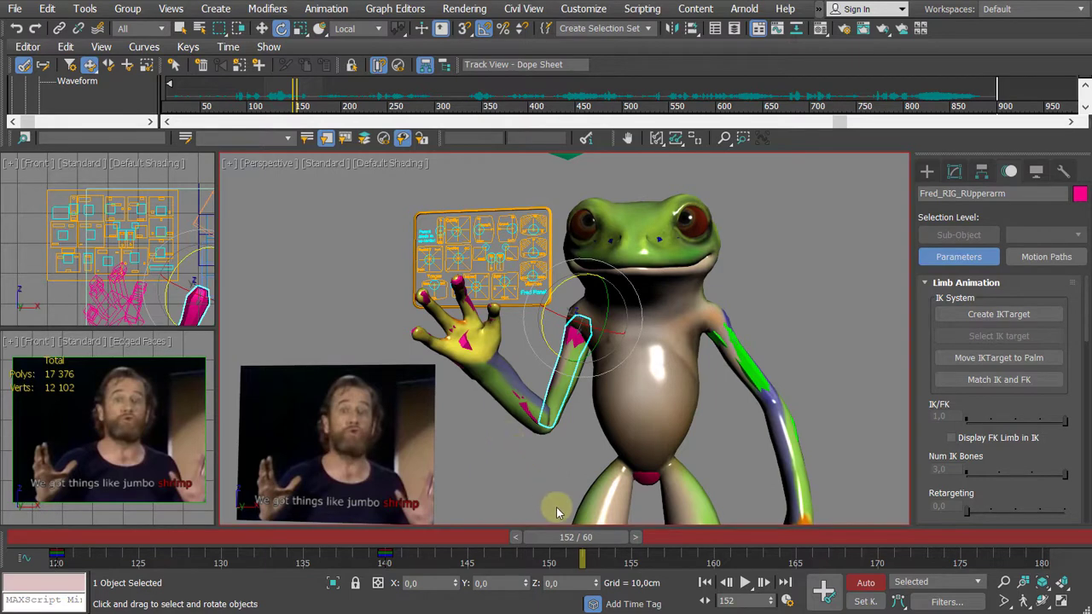
# Step: Compare the right palm at frames 140 and 150, and move it outward along X to about -51.7 cm at frame 150
pyautogui.click(463, 344)
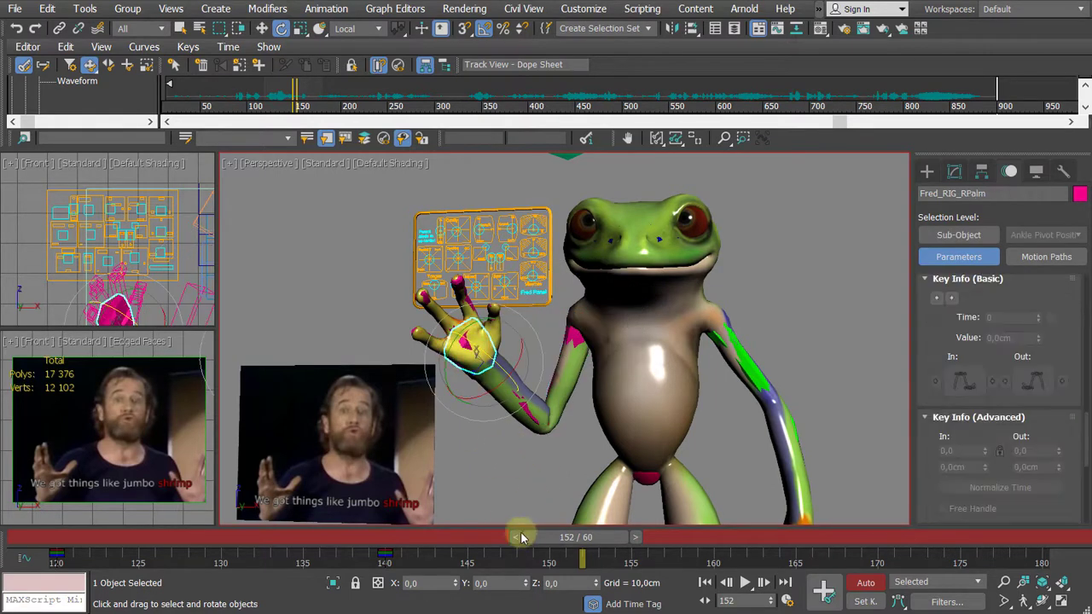
pyautogui.moveTo(538, 540); pyautogui.dragTo(368, 560)
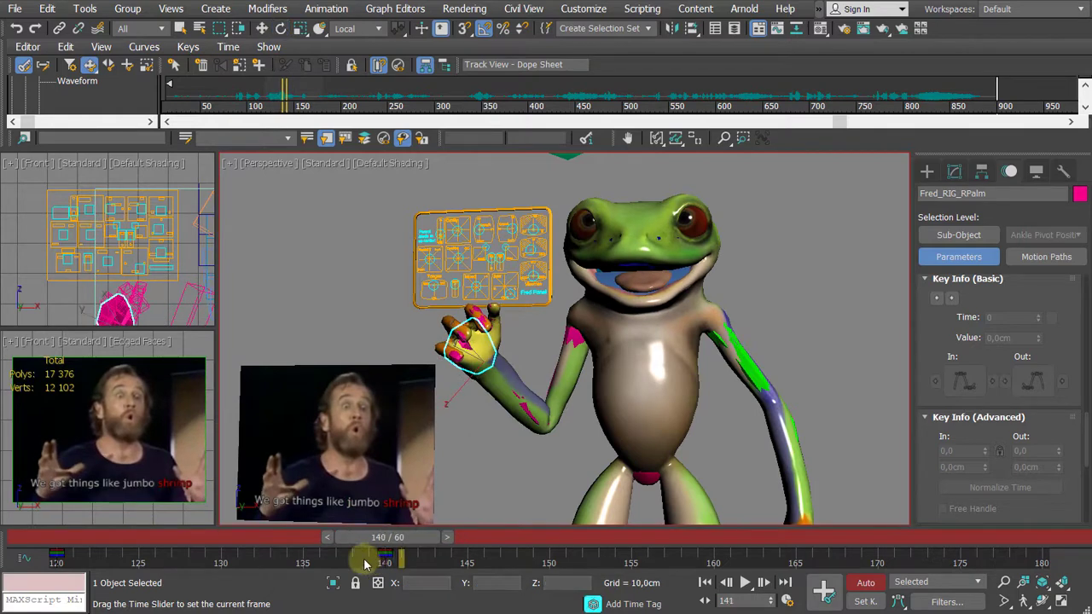
pyautogui.press('e')
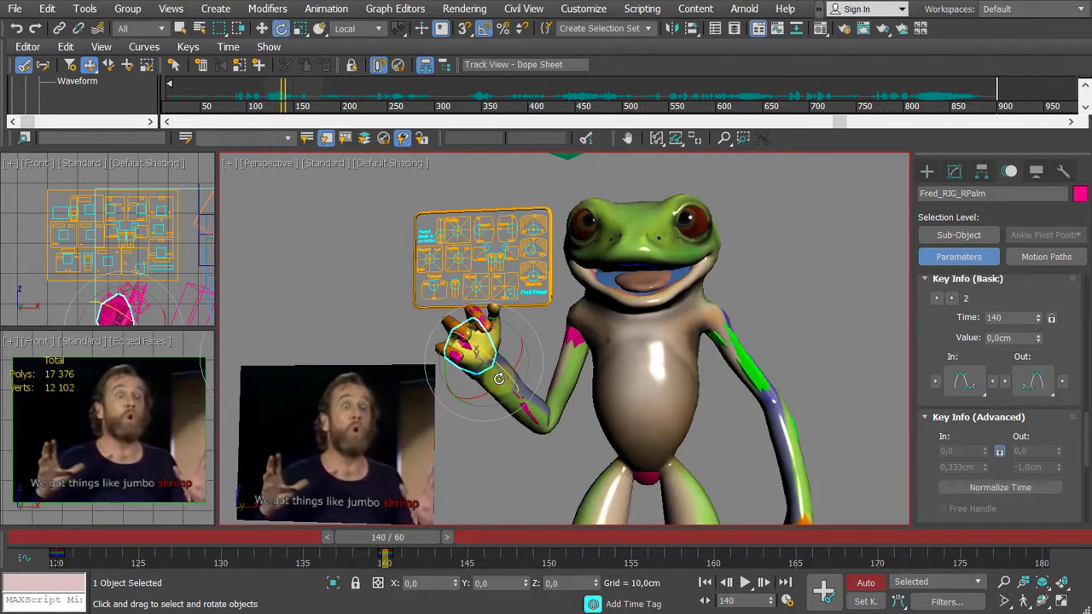
pyautogui.press('q')
pyautogui.moveTo(390, 546); pyautogui.dragTo(555, 541)
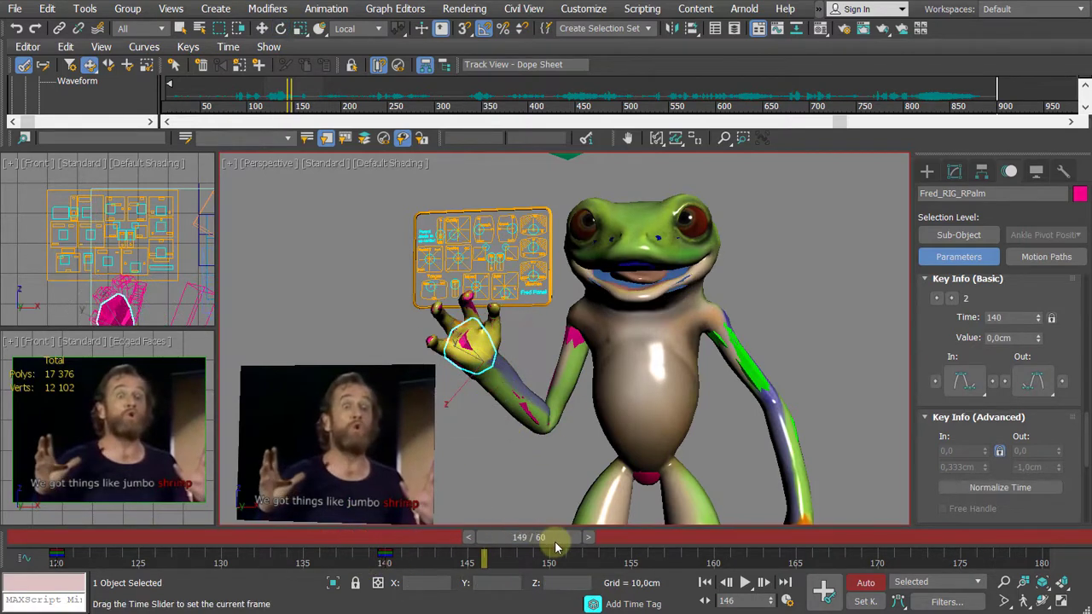
pyautogui.press('e')
pyautogui.press('w')
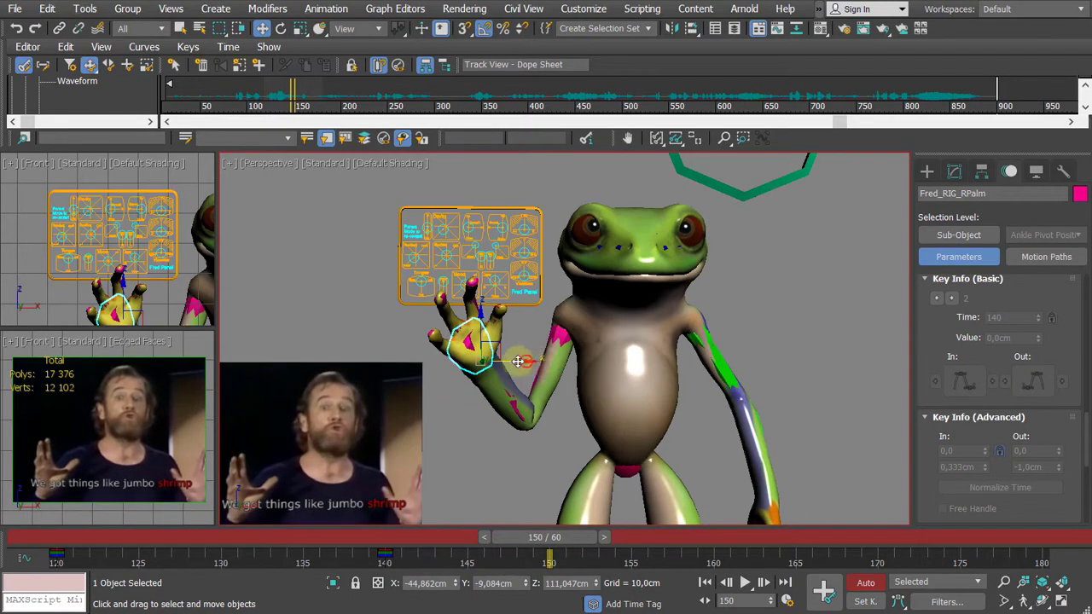
pyautogui.moveTo(518, 361); pyautogui.dragTo(504, 361)
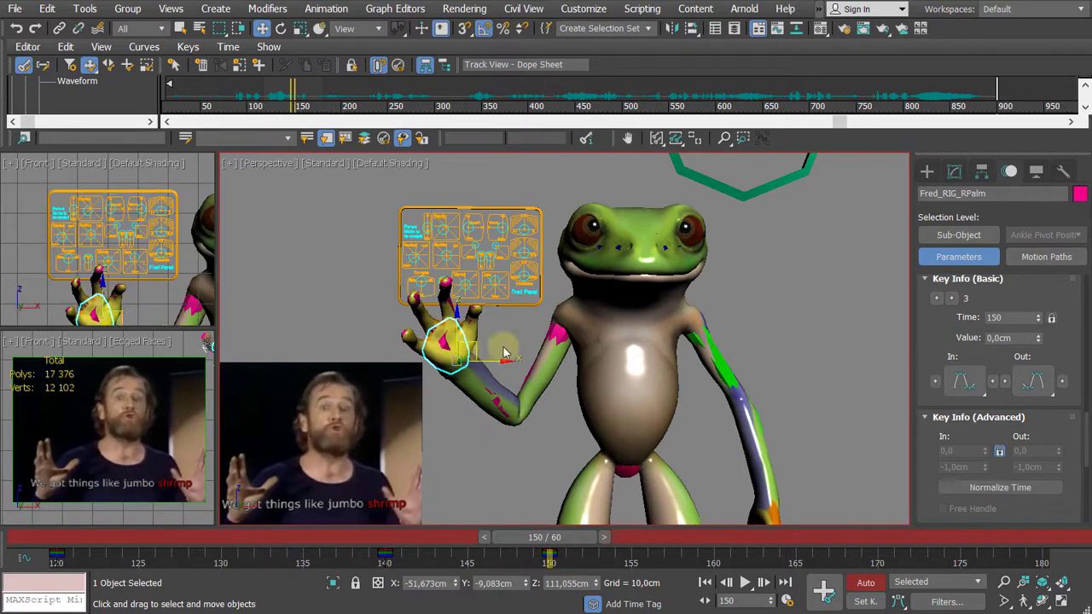
# Step: Review the palm motion from frame 140 to 146, and open an enlarged Mini Curve Editor at the right palm's position and rotation tracks
pyautogui.moveTo(546, 537); pyautogui.dragTo(402, 556)
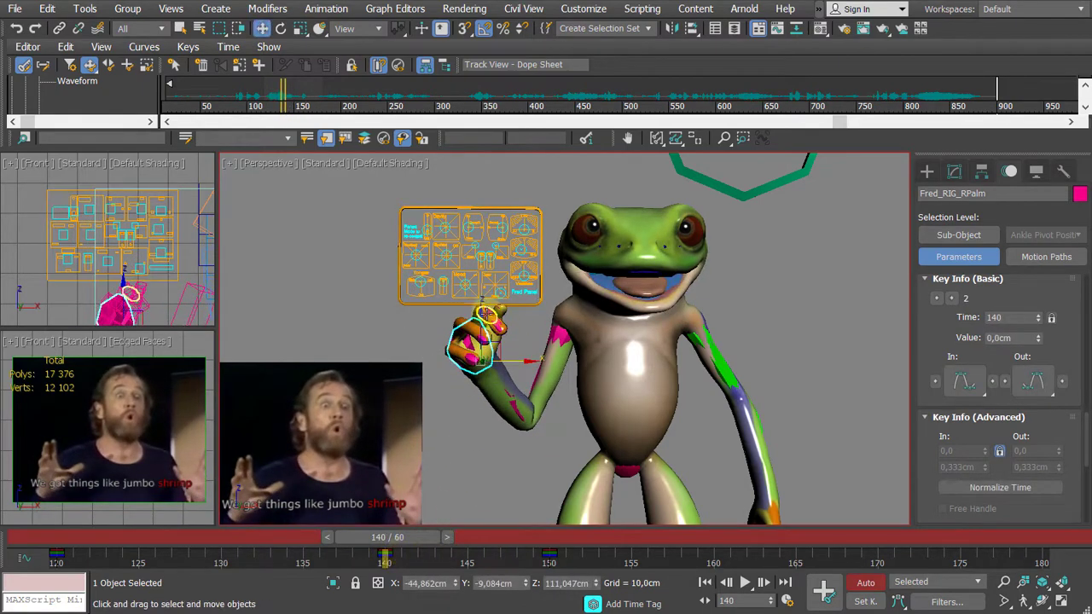
pyautogui.moveTo(475, 537); pyautogui.dragTo(528, 539)
pyautogui.keyDown('alt'); pyautogui.moveTo(516, 389); pyautogui.dragTo(503, 426, button='middle'); pyautogui.keyUp('alt')
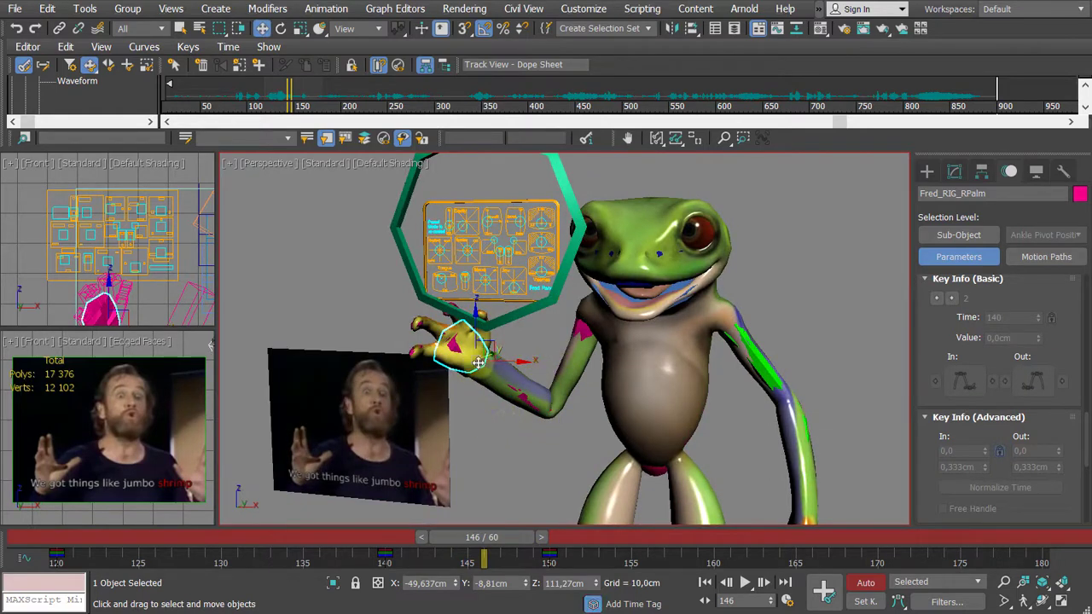
pyautogui.click(23, 560)
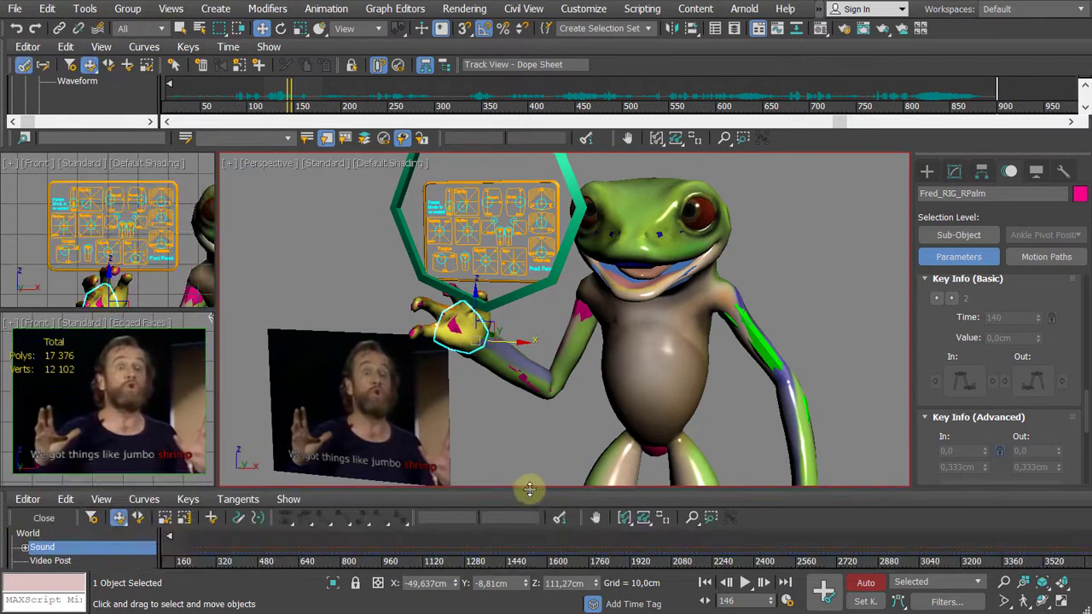
pyautogui.moveTo(529, 489); pyautogui.dragTo(534, 407)
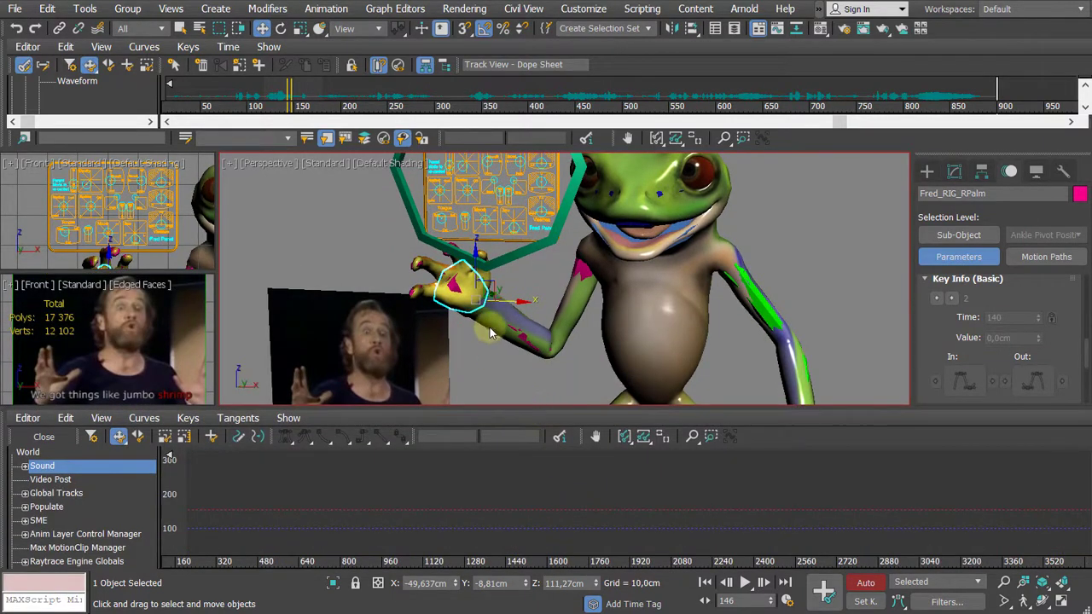
pyautogui.scroll(-10, 96, 525)
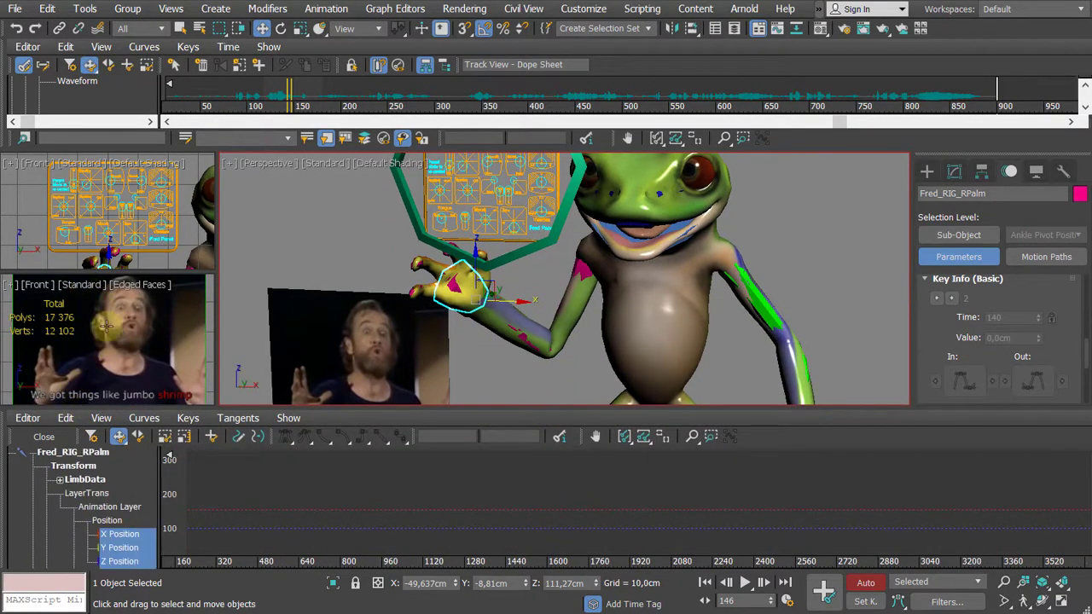
pyautogui.scroll(-2, 95, 524)
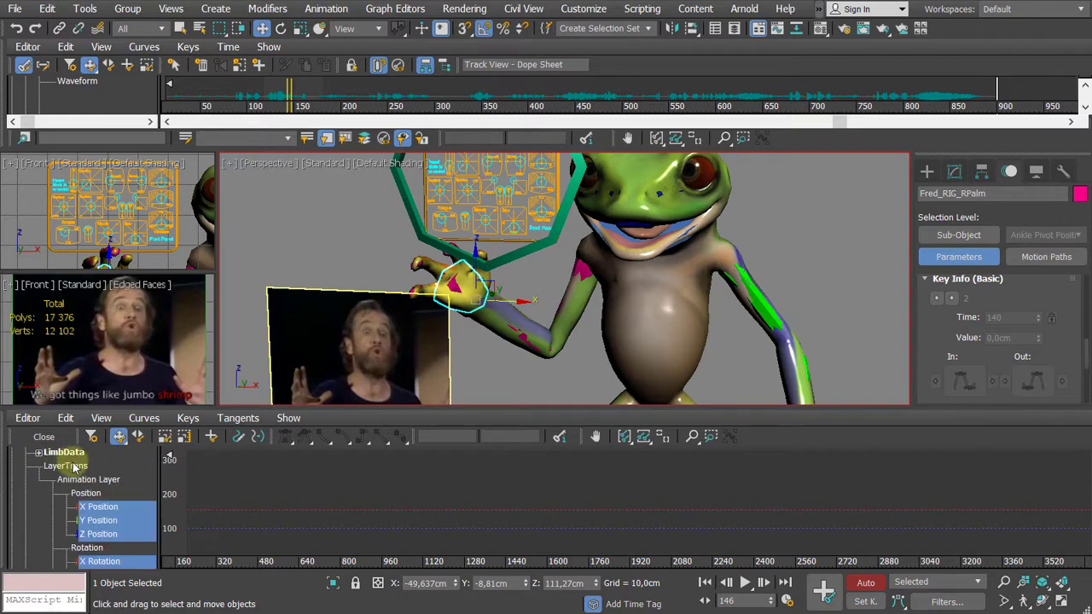
# Step: Examine the right palm's X, Y and Z Position curves over frames 120 to 150 in the Mini Curve Editor
pyautogui.click(92, 509)
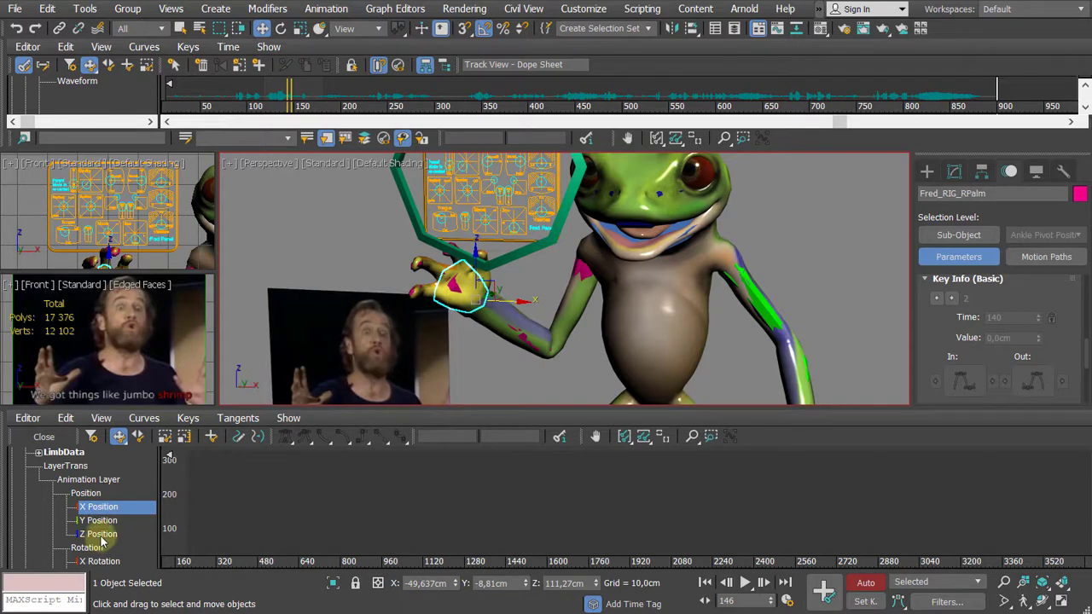
pyautogui.click(99, 534)
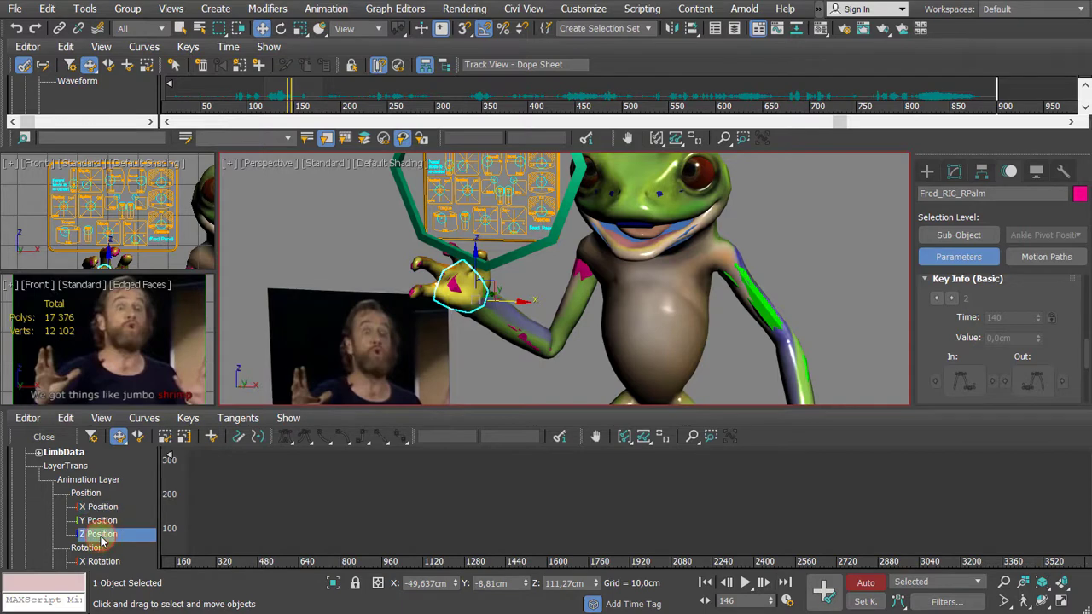
pyautogui.click(671, 438)
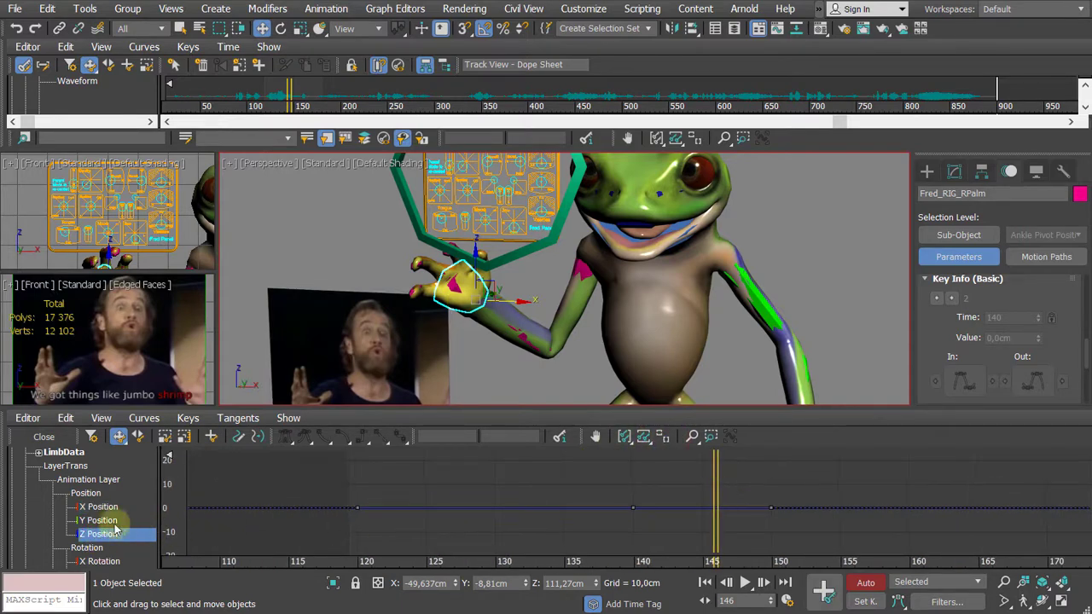
pyautogui.click(107, 522)
pyautogui.click(102, 508)
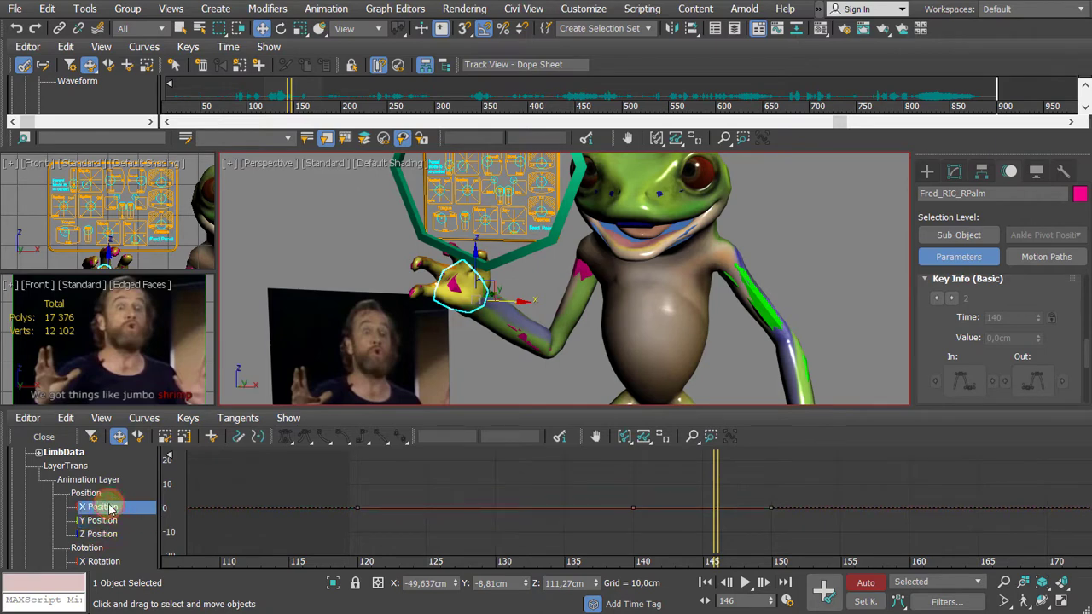
pyautogui.moveTo(352, 461); pyautogui.dragTo(378, 475, button='middle')
pyautogui.moveTo(94, 469); pyautogui.dragTo(77, 493, button='middle')
pyautogui.moveTo(546, 475); pyautogui.dragTo(602, 495, button='middle')
pyautogui.click(625, 438)
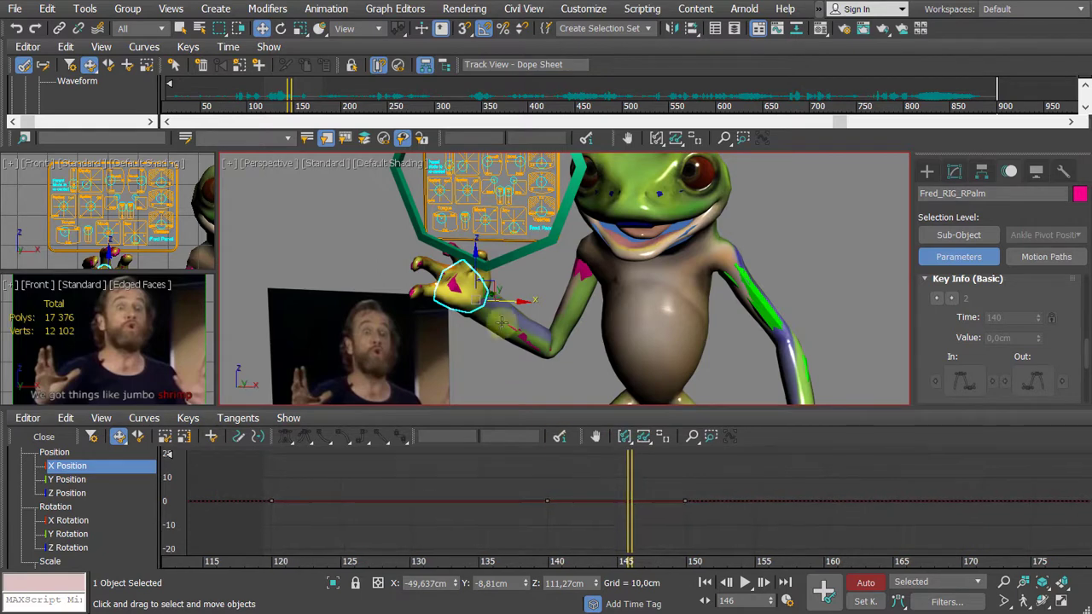
# Step: Switch to Local coordinates and check the palm's pose from frame 140 to 143 against its X Position key at frame 140
pyautogui.rightClick(540, 337)
pyautogui.click(548, 312)
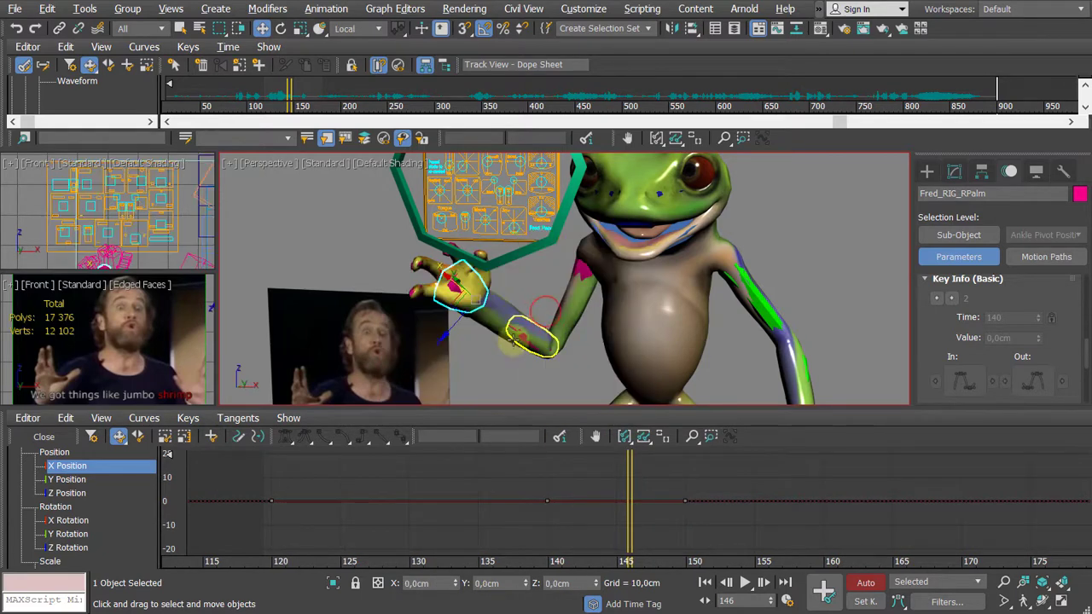
pyautogui.click(547, 502)
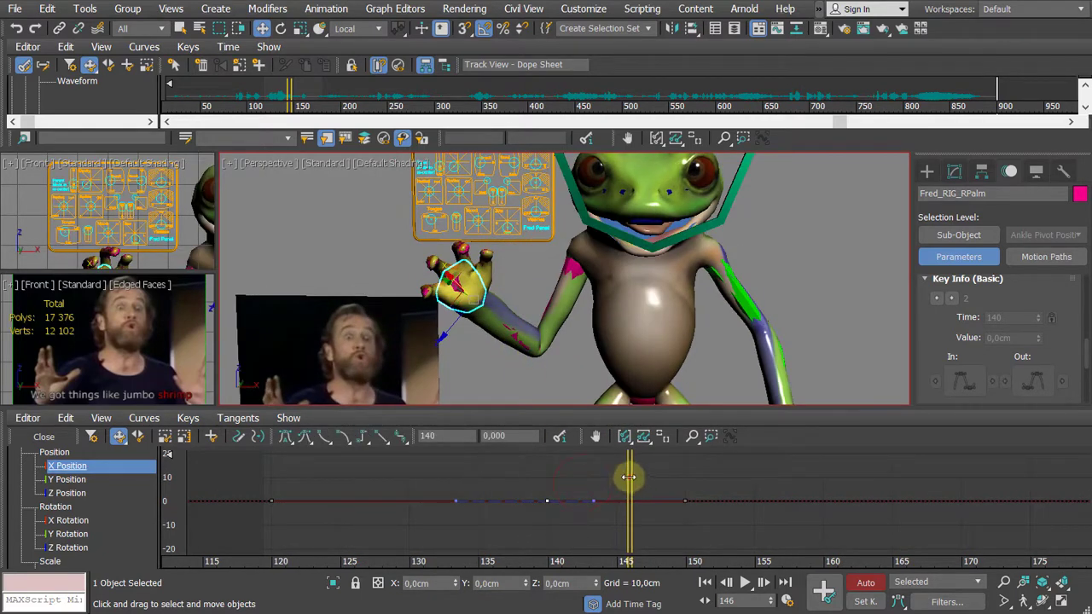
pyautogui.moveTo(629, 477); pyautogui.dragTo(546, 471)
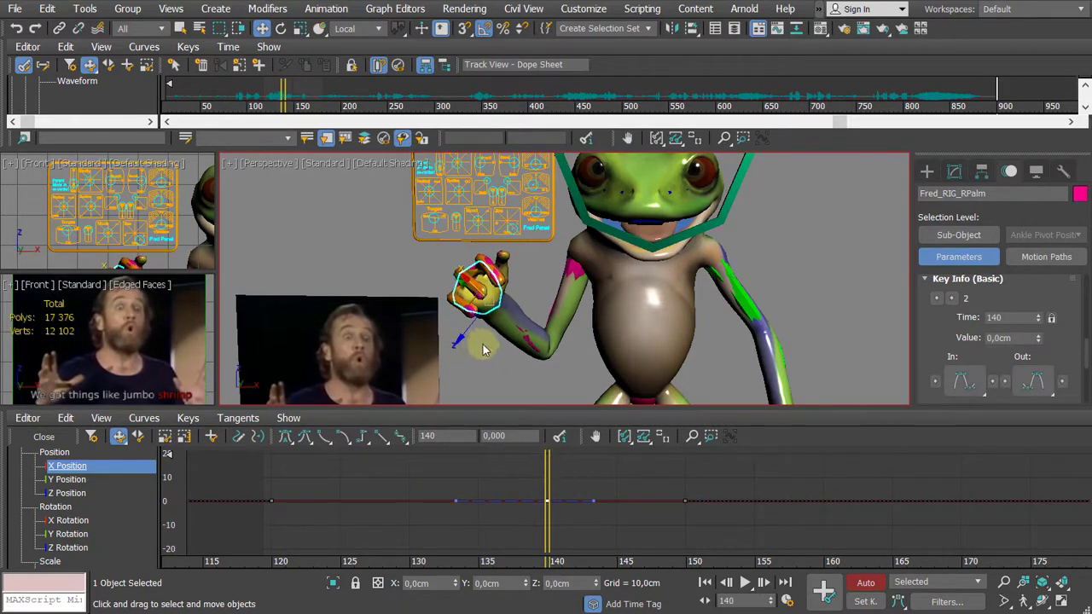
pyautogui.keyDown('alt'); pyautogui.moveTo(483, 350); pyautogui.dragTo(582, 359, button='middle'); pyautogui.keyUp('alt')
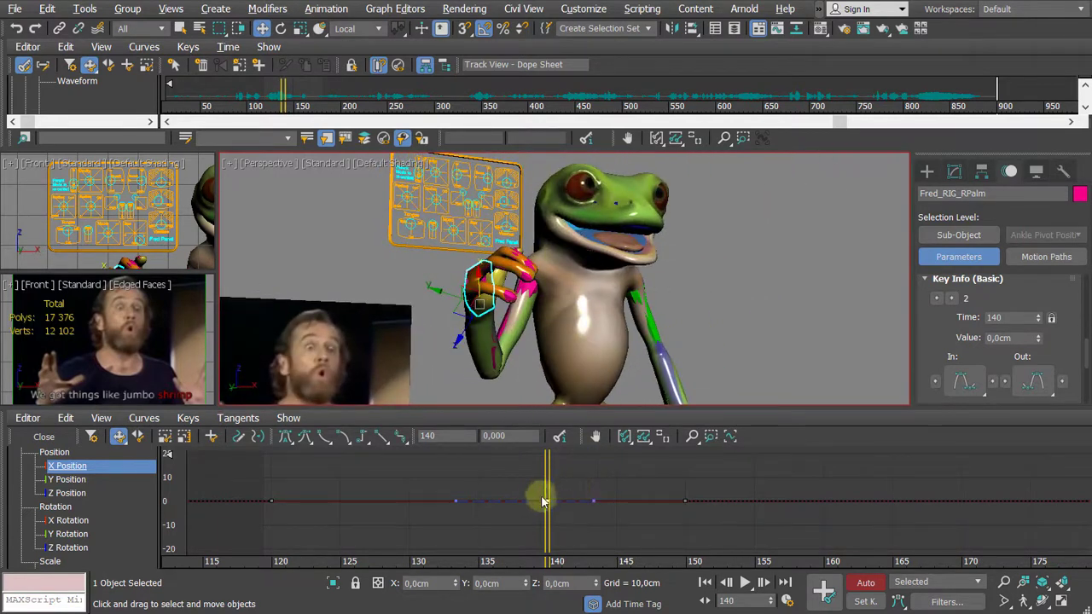
pyautogui.moveTo(547, 503); pyautogui.dragTo(587, 497)
# Step: Examine the right palm's X and Y Rotation curves and check its pose back at frame 139
pyautogui.click(72, 520)
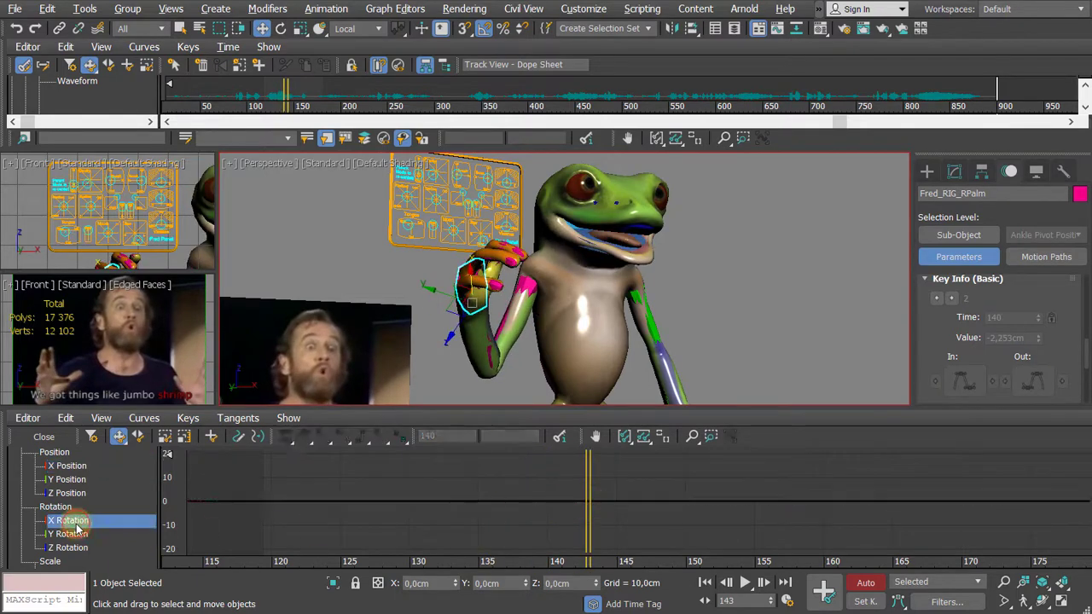
pyautogui.click(73, 534)
pyautogui.moveTo(439, 492)
pyautogui.mouseDown(button='middle')
pyautogui.moveTo(553, 494)
pyautogui.moveTo(545, 502)
pyautogui.mouseUp(button='middle')
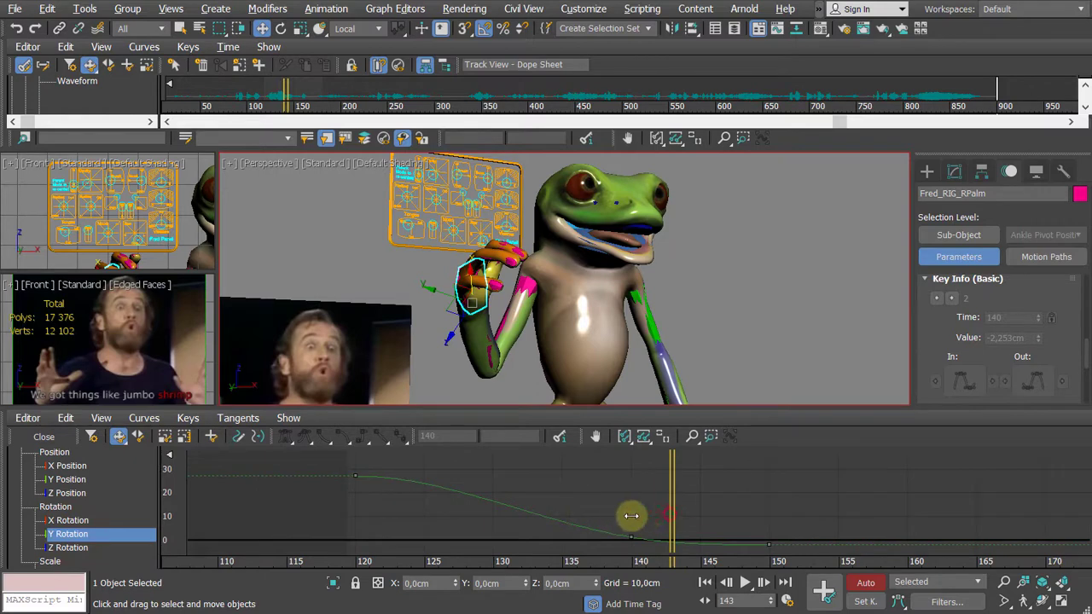
pyautogui.moveTo(631, 514); pyautogui.dragTo(618, 515)
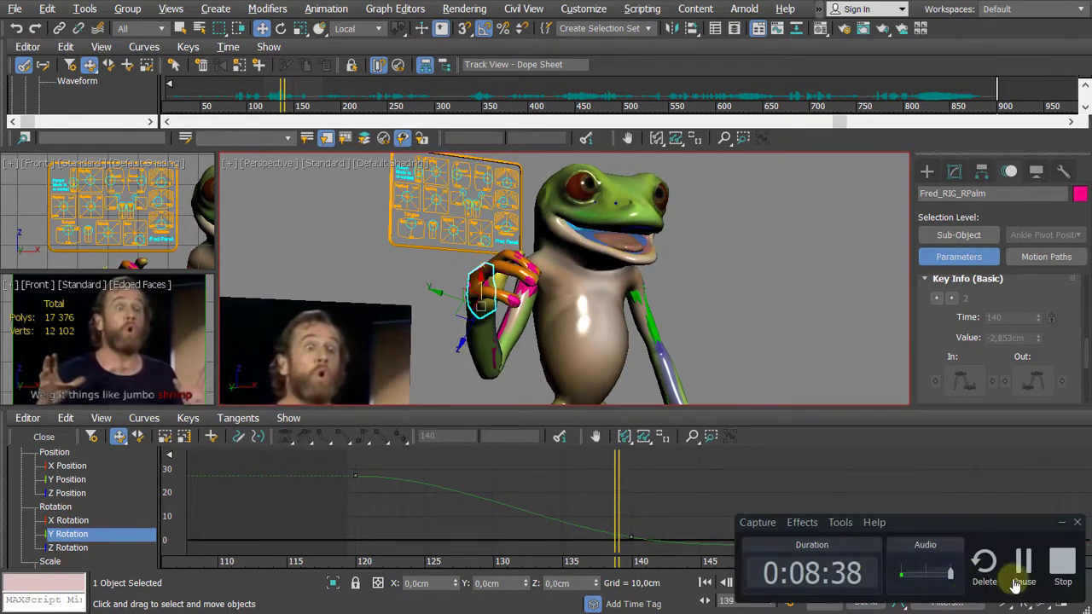
pyautogui.click(1024, 565)
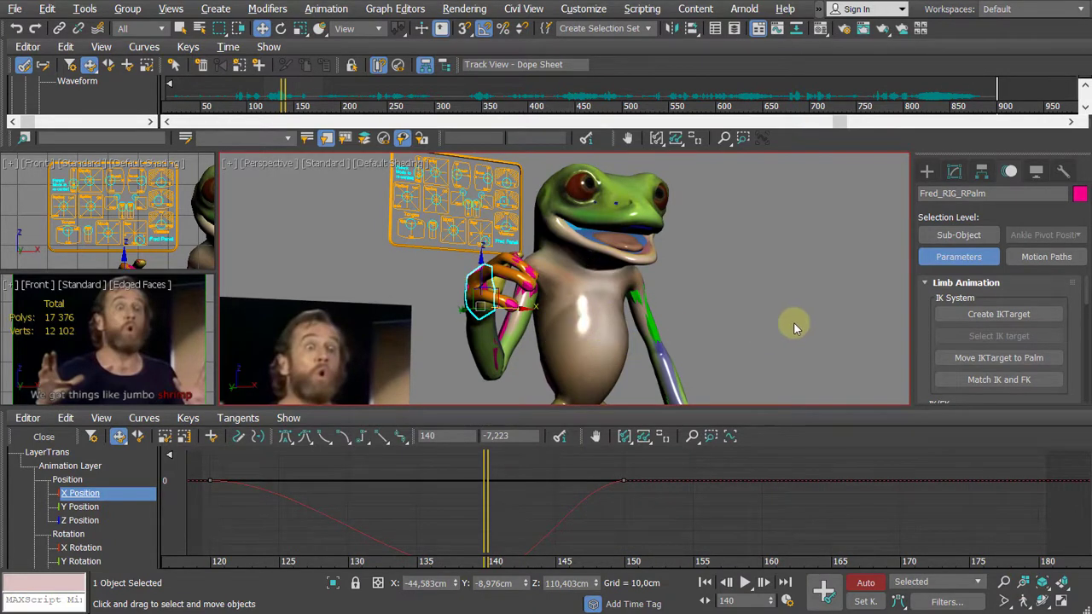
# Step: Select the right upper arm, activate Rotate in Local coordinates, and frame its X Rotation curve in the curve editor
pyautogui.keyDown('alt'); pyautogui.moveTo(793, 324); pyautogui.dragTo(848, 316, button='middle'); pyautogui.keyUp('alt')
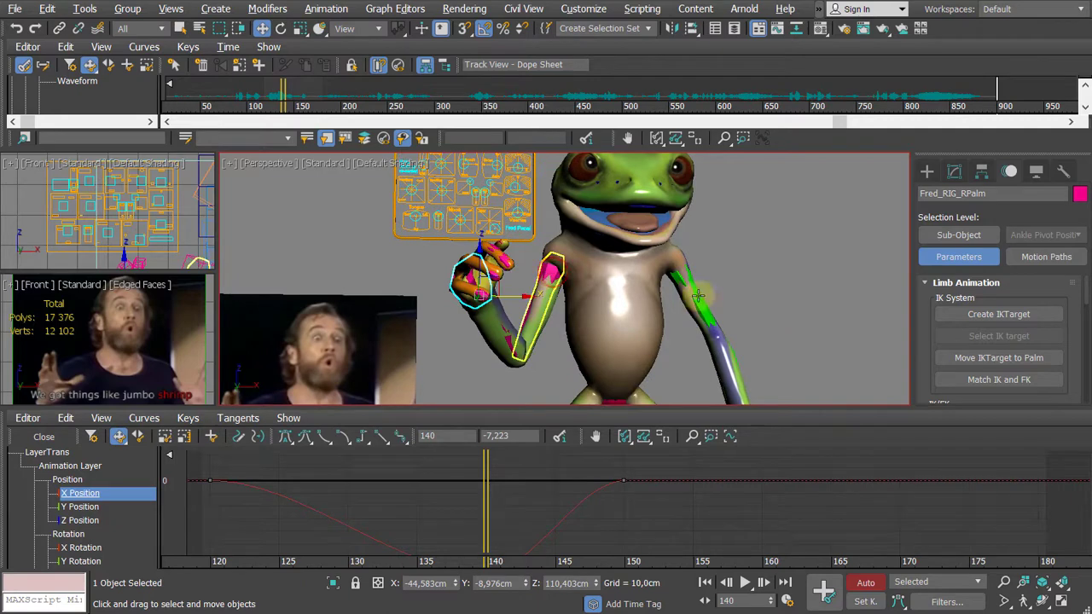
pyautogui.click(553, 271)
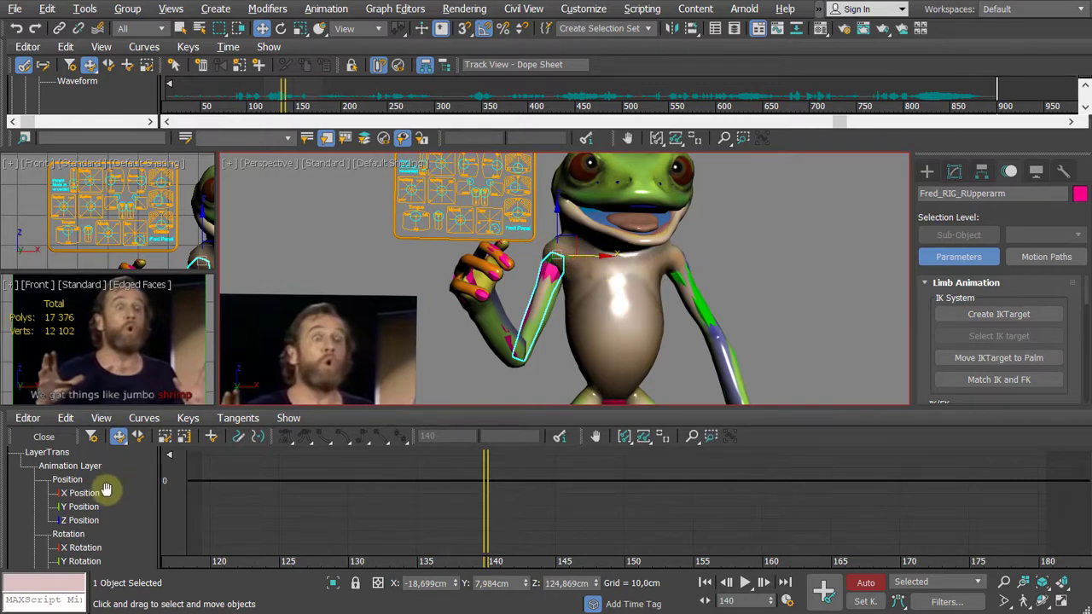
pyautogui.click(85, 548)
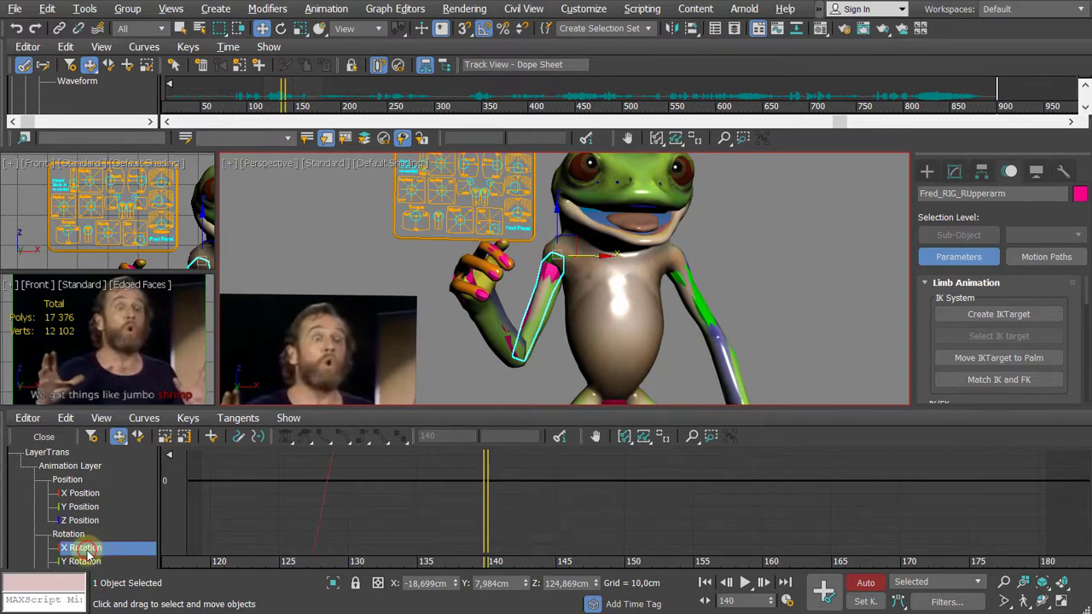
pyautogui.moveTo(464, 463); pyautogui.dragTo(404, 531, button='middle')
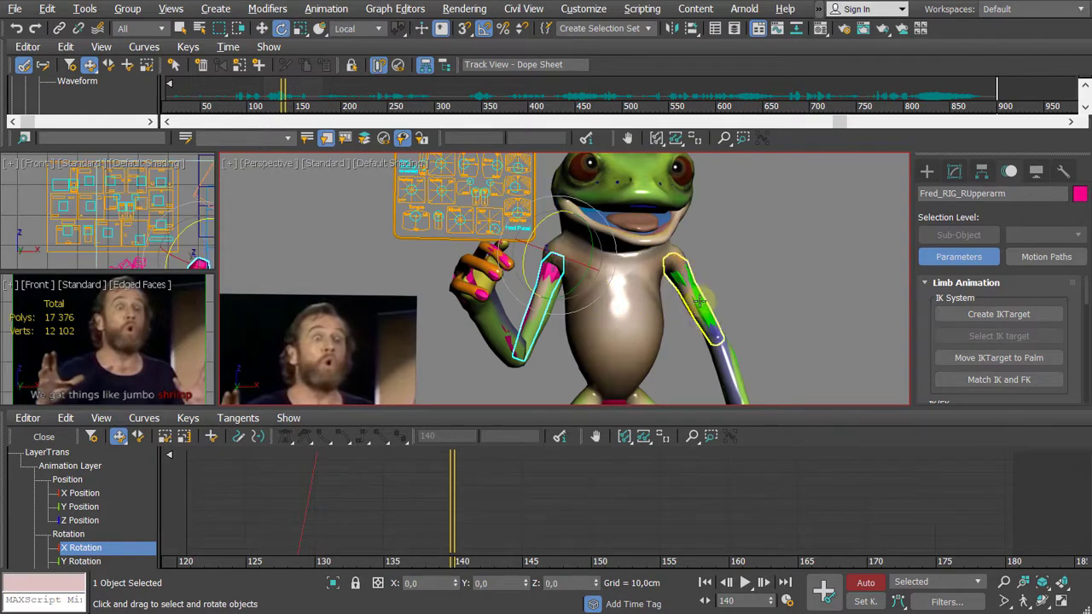
pyautogui.press('e')
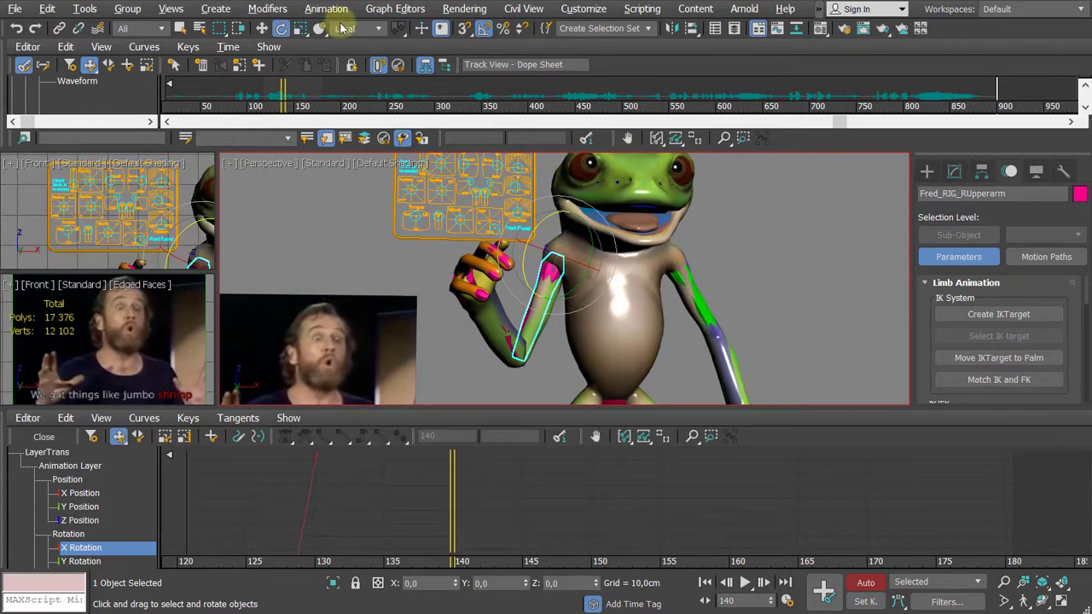
pyautogui.moveTo(807, 273); pyautogui.dragTo(834, 306, button='middle')
pyautogui.scroll(3, 574, 290)
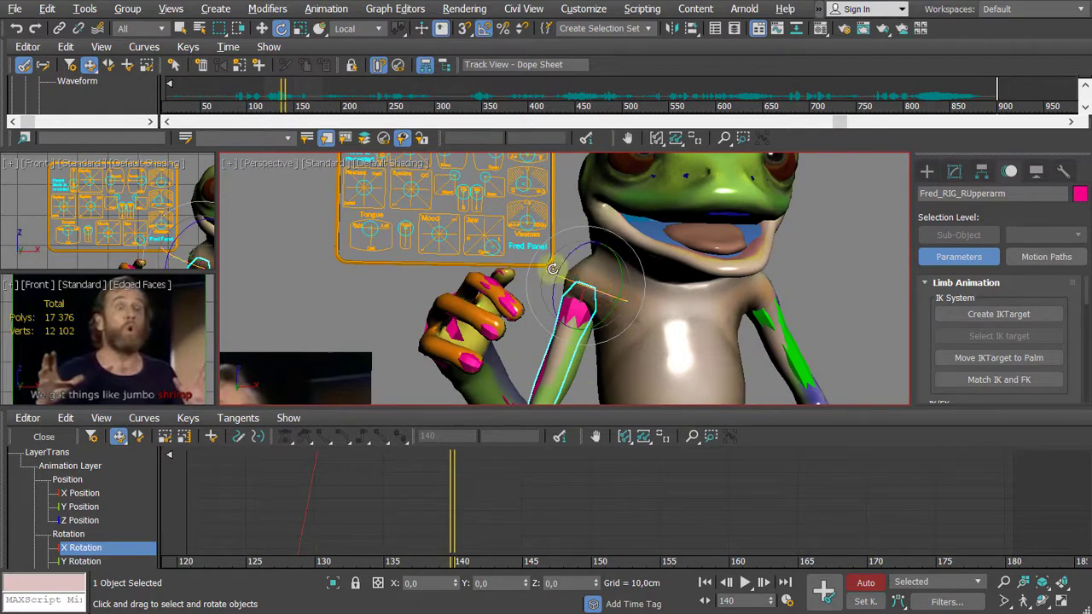
pyautogui.hscroll(2, 519, 490)
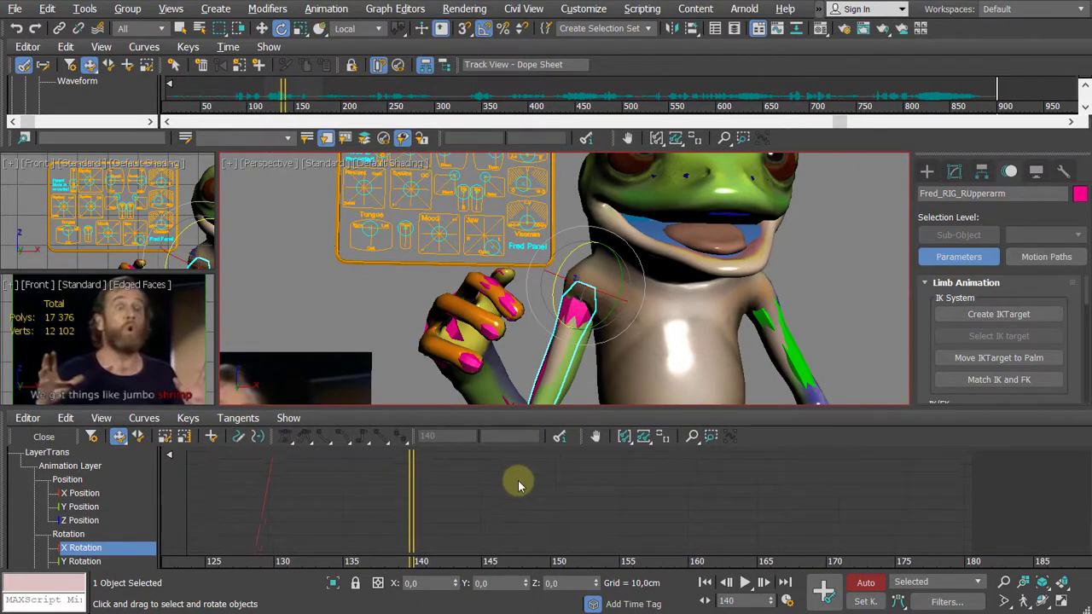
pyautogui.click(663, 438)
pyautogui.moveTo(585, 505); pyautogui.dragTo(587, 505, button='middle')
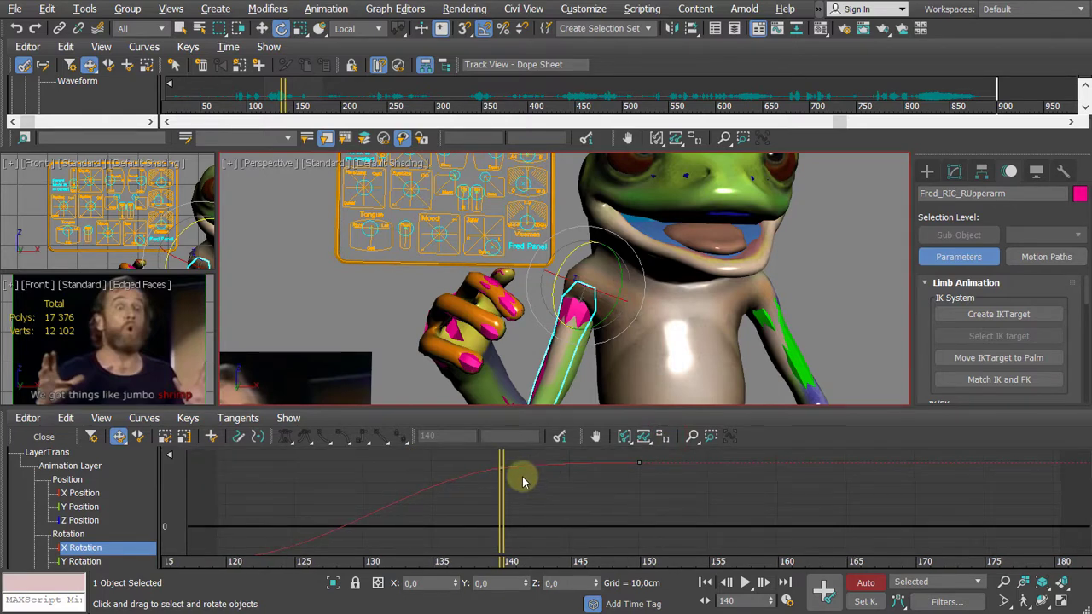
# Step: Steepen the tangents of the upper arm's X Rotation key at frame 140 for a slight overshoot, and check the motion to frame 145
pyautogui.moveTo(507, 486)
pyautogui.mouseDown()
pyautogui.moveTo(380, 487)
pyautogui.moveTo(513, 496)
pyautogui.moveTo(482, 502)
pyautogui.moveTo(500, 500)
pyautogui.mouseUp()
pyautogui.moveTo(517, 451); pyautogui.dragTo(461, 499)
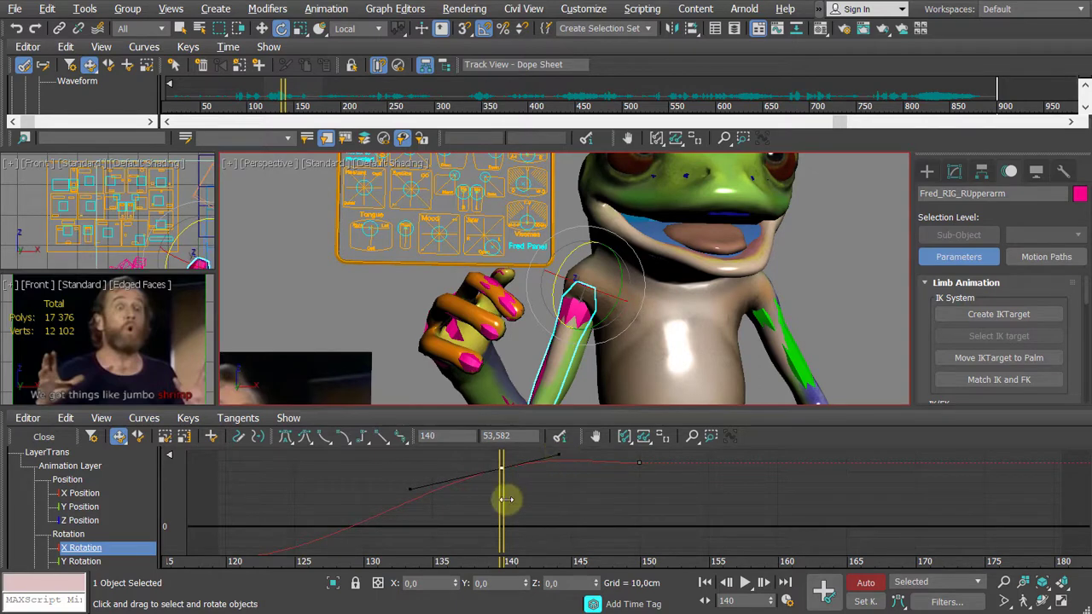
pyautogui.moveTo(503, 499); pyautogui.dragTo(569, 504)
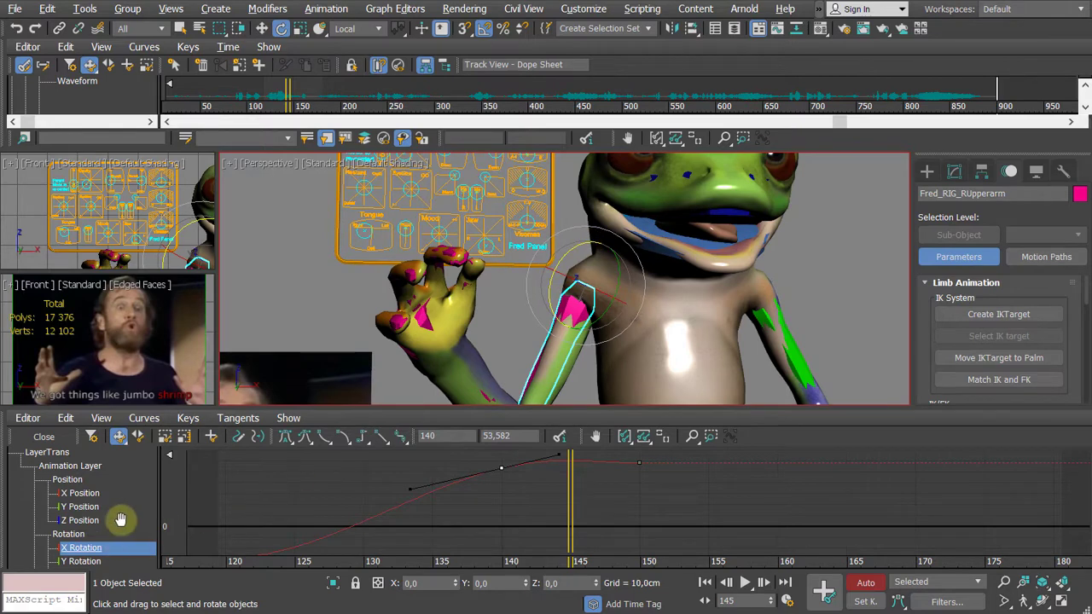
# Step: Adjust the upper arm's Z Rotation key at frame 140 to -2,578, undoing the lower trial value of -11,364
pyautogui.moveTo(120, 519); pyautogui.dragTo(112, 463)
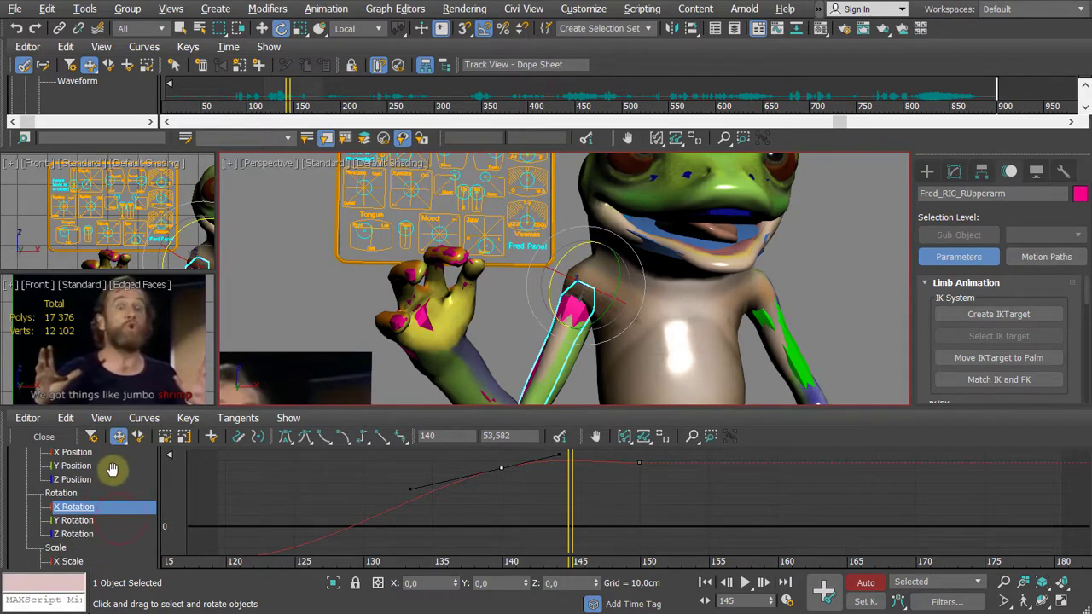
pyautogui.click(76, 534)
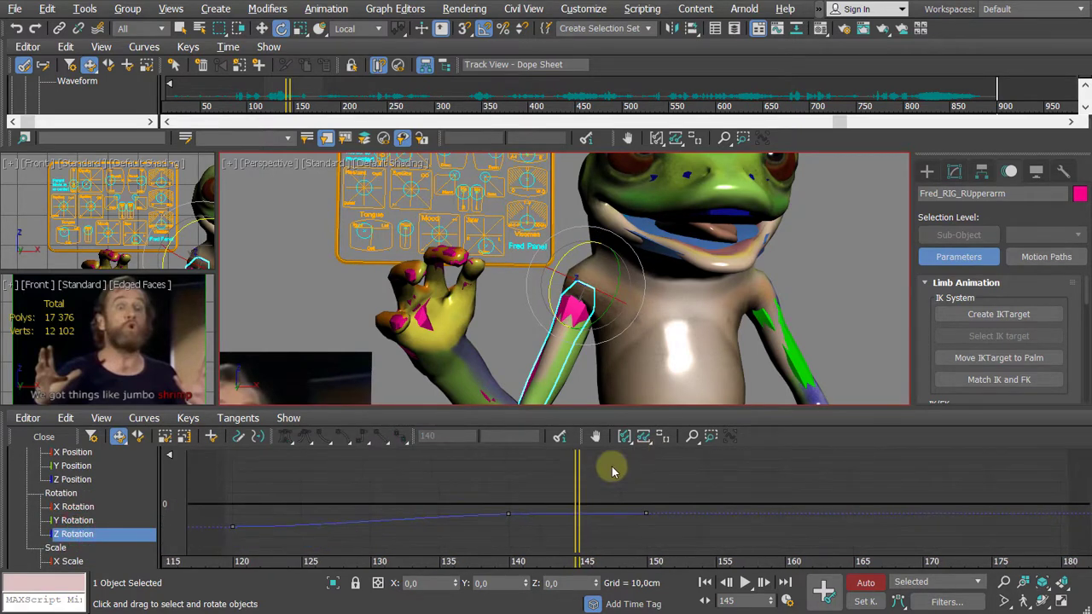
pyautogui.moveTo(579, 488)
pyautogui.mouseDown()
pyautogui.moveTo(511, 495)
pyautogui.moveTo(590, 483)
pyautogui.mouseUp()
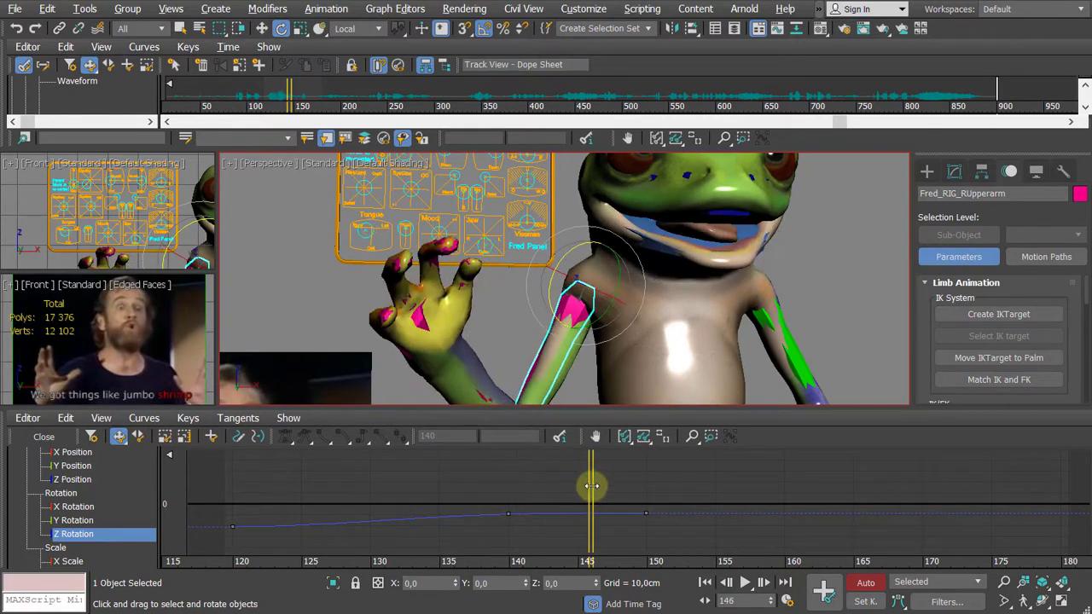
pyautogui.moveTo(470, 475); pyautogui.dragTo(548, 530)
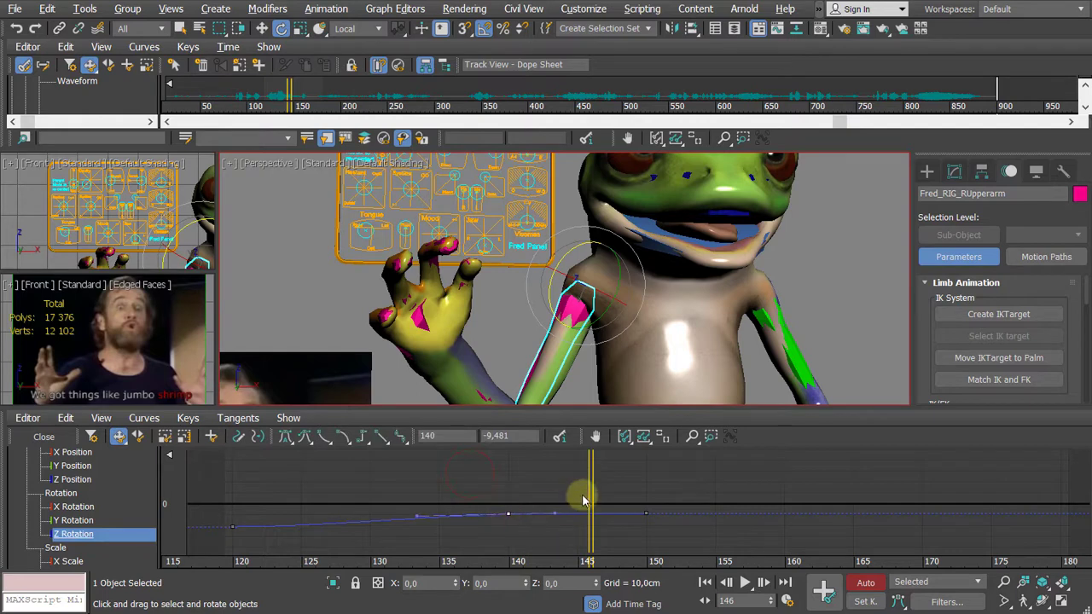
pyautogui.moveTo(589, 502); pyautogui.dragTo(506, 516)
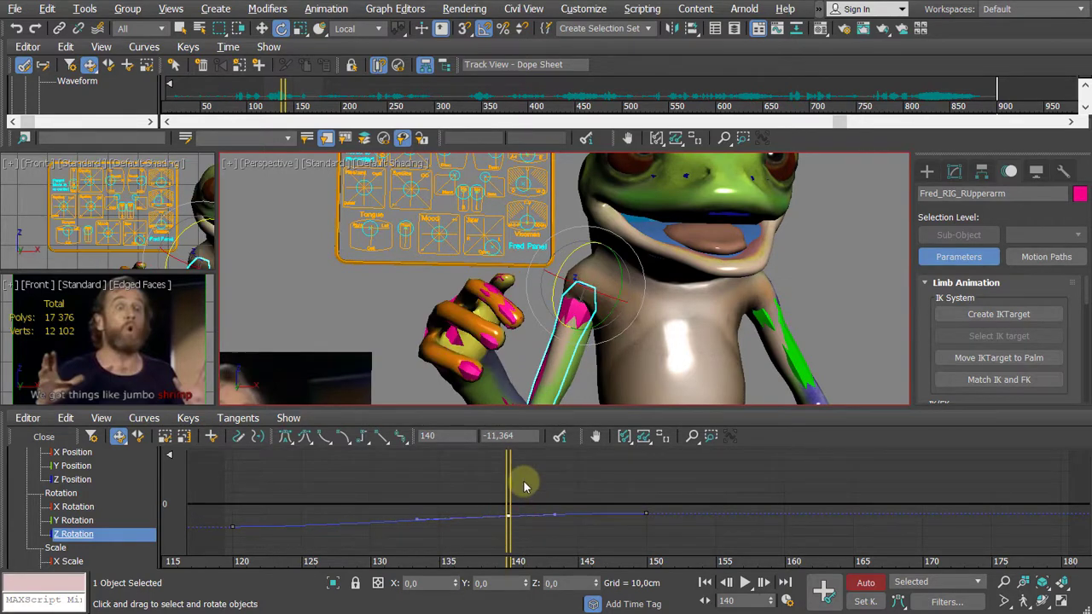
pyautogui.hotkey('ctrl', 'z')
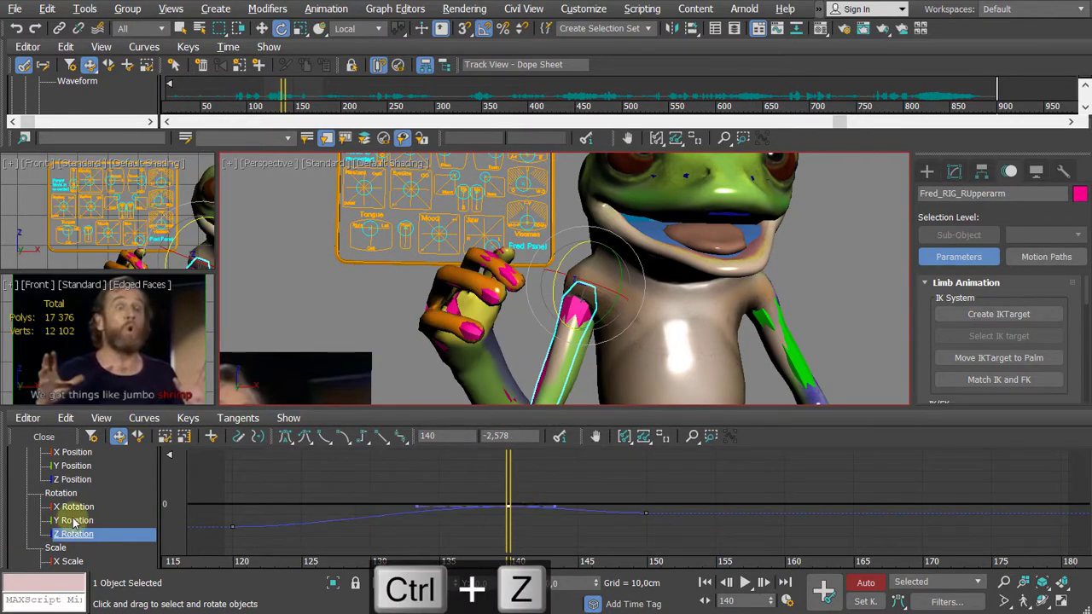
# Step: Lower the upper arm's Y Rotation key at frame 140 to -20,584 and check the pose at frame 142
pyautogui.click(74, 520)
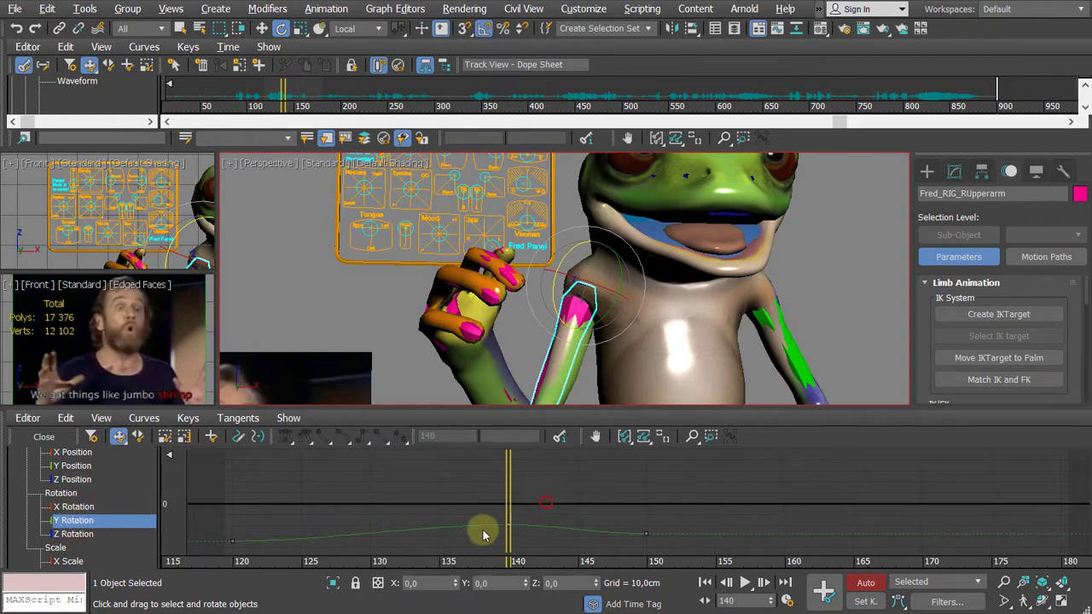
pyautogui.click(507, 522)
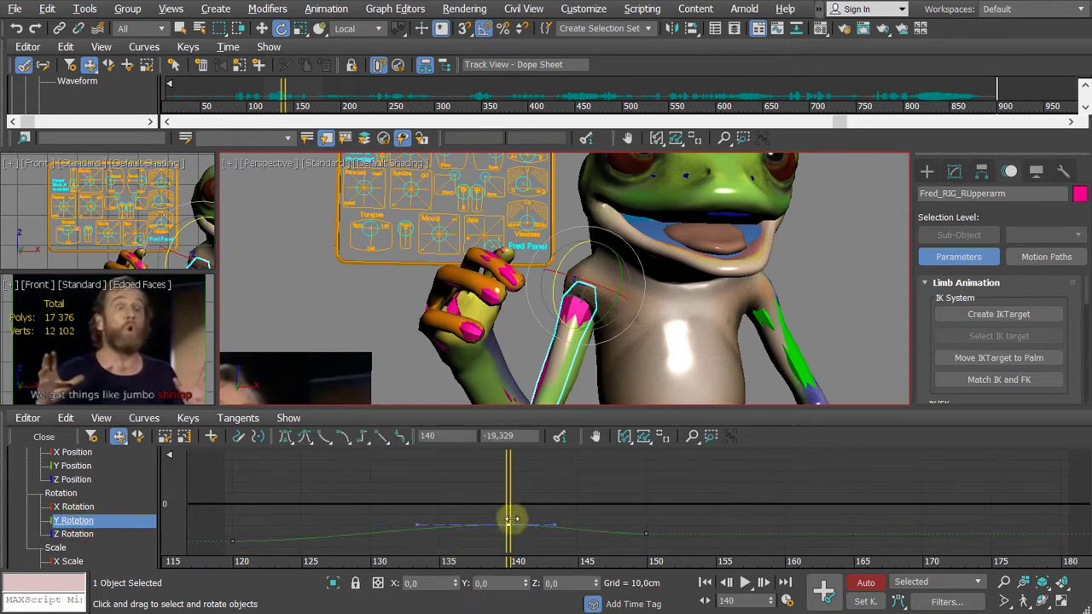
pyautogui.moveTo(510, 519); pyautogui.dragTo(541, 530)
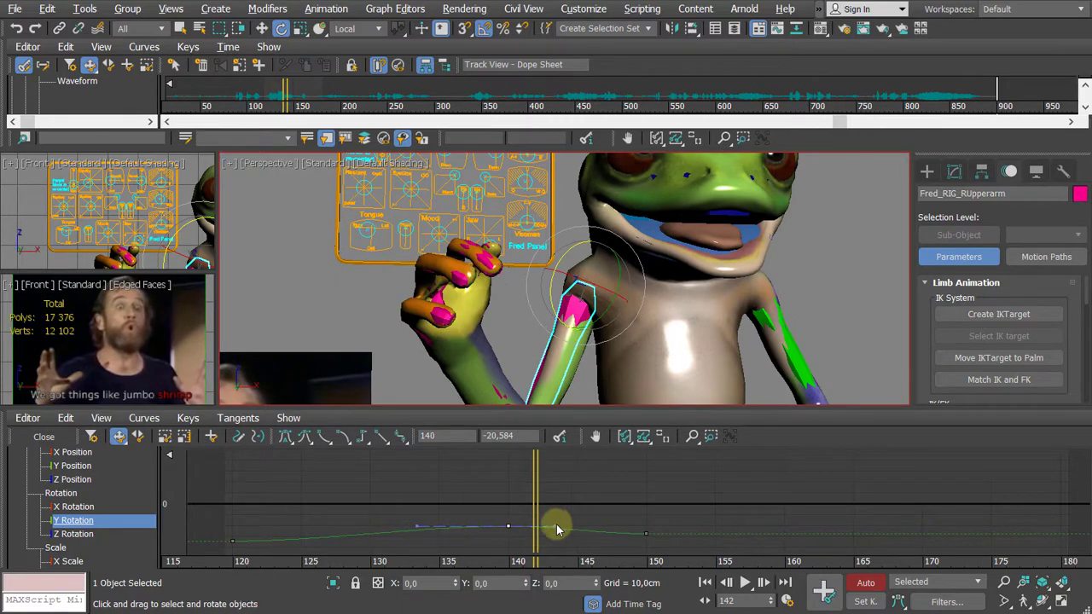
# Step: Steepen the tangents of the Y Rotation key at frame 140 so the curve peaks just after it, and review the motion to frame 148
pyautogui.click(511, 525)
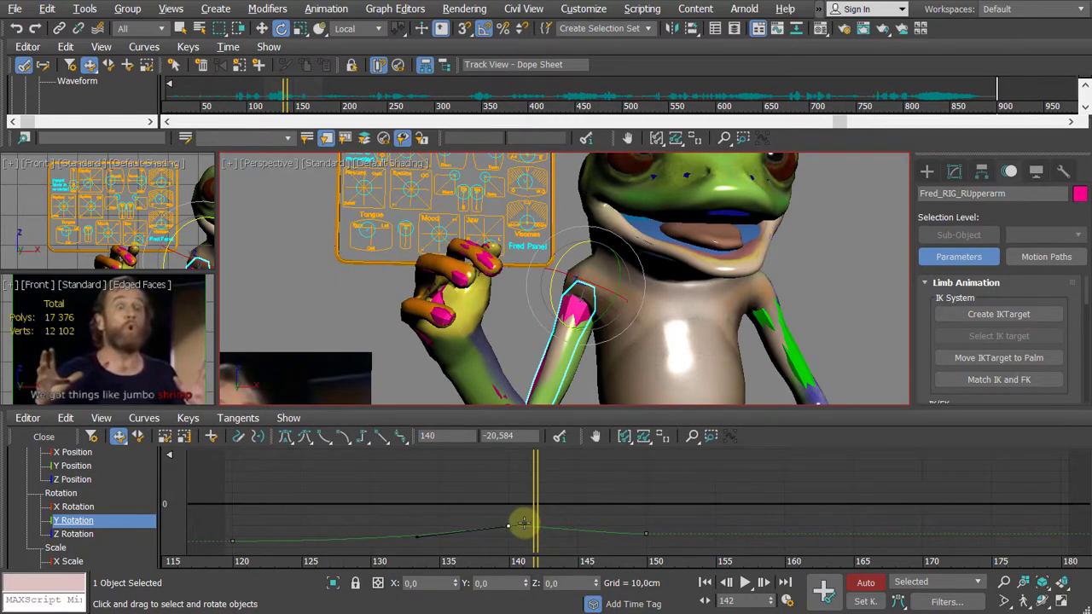
pyautogui.moveTo(519, 523)
pyautogui.mouseDown()
pyautogui.moveTo(572, 519)
pyautogui.moveTo(519, 514)
pyautogui.moveTo(531, 510)
pyautogui.mouseUp()
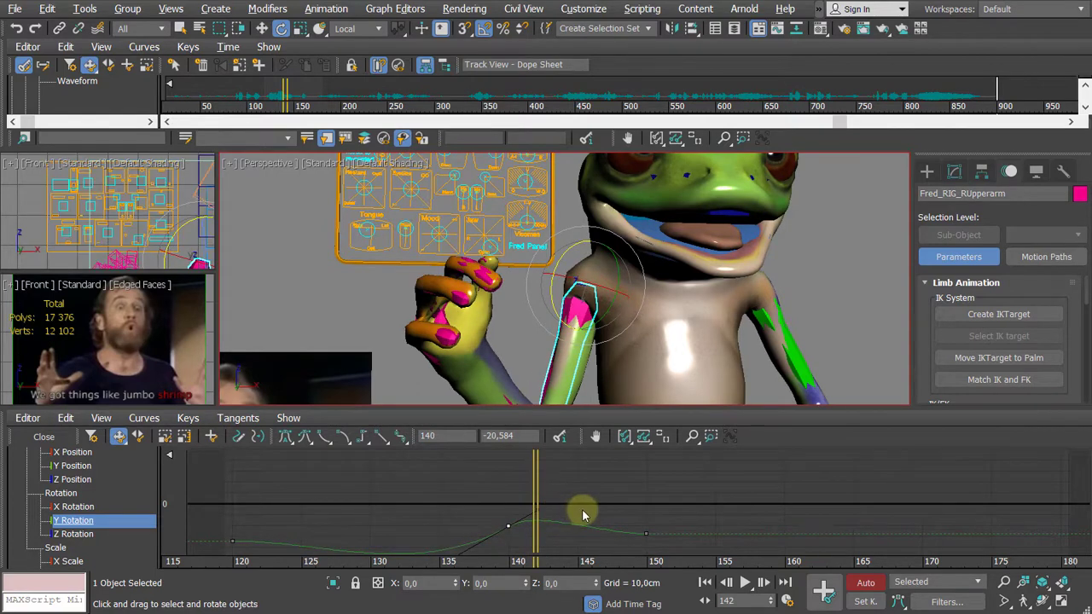
pyautogui.moveTo(540, 510); pyautogui.dragTo(548, 487, button='middle')
pyautogui.moveTo(546, 487); pyautogui.dragTo(629, 512)
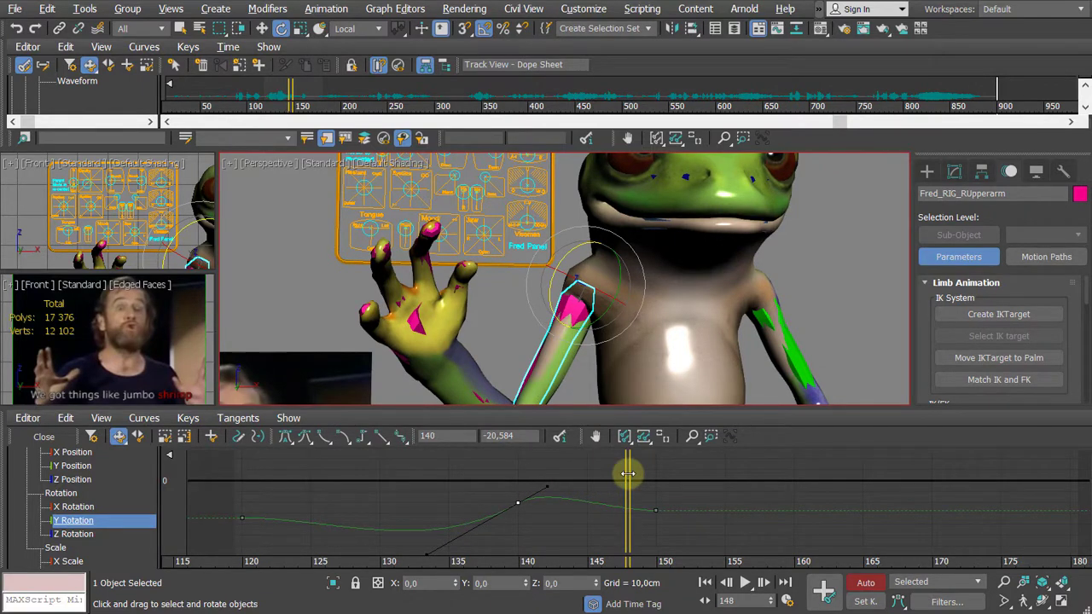
pyautogui.click(866, 584)
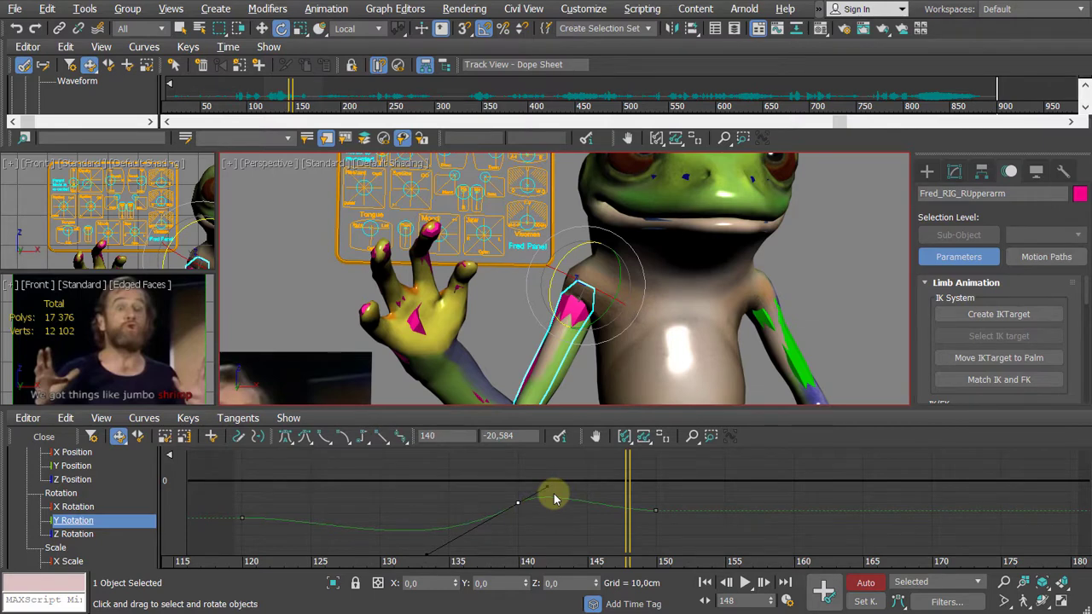
pyautogui.rightClick(577, 482)
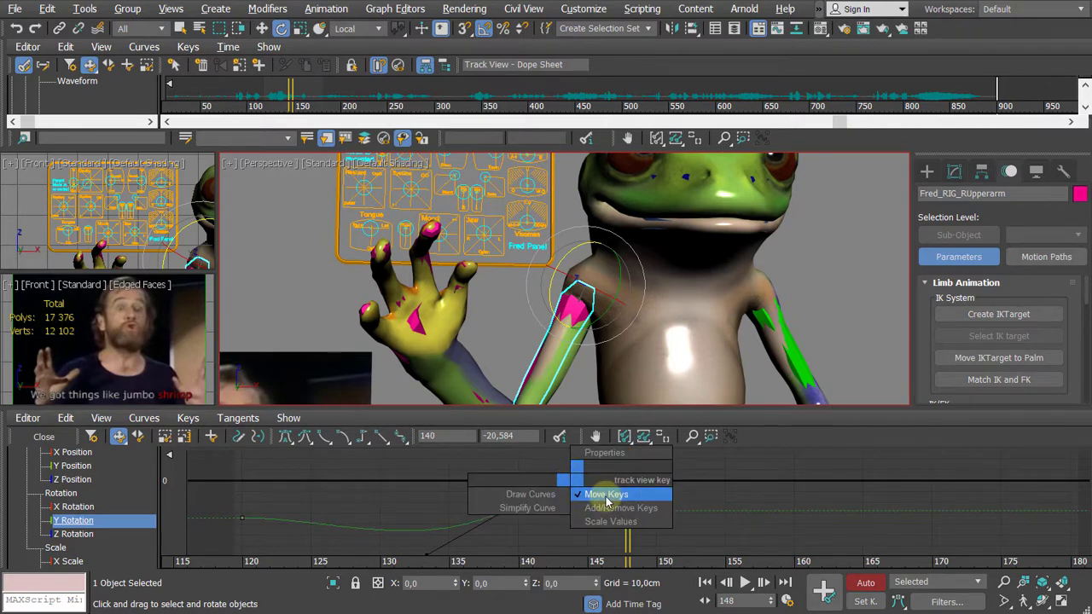
pyautogui.click(475, 468)
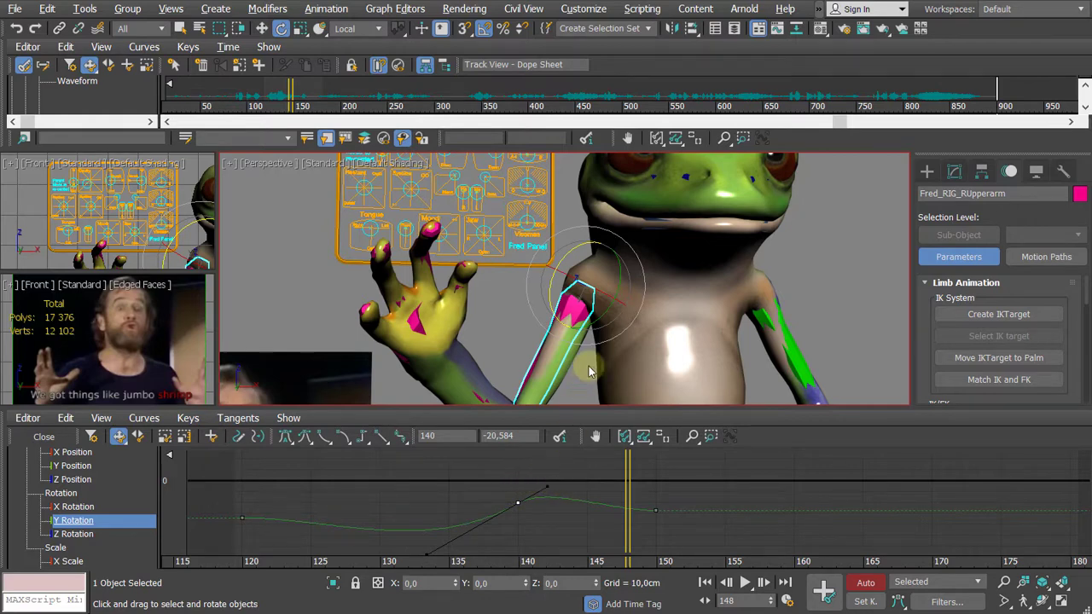
# Step: Close the curve editor and enlarge the viewports to check the right arm pose at frame 152
pyautogui.click(44, 437)
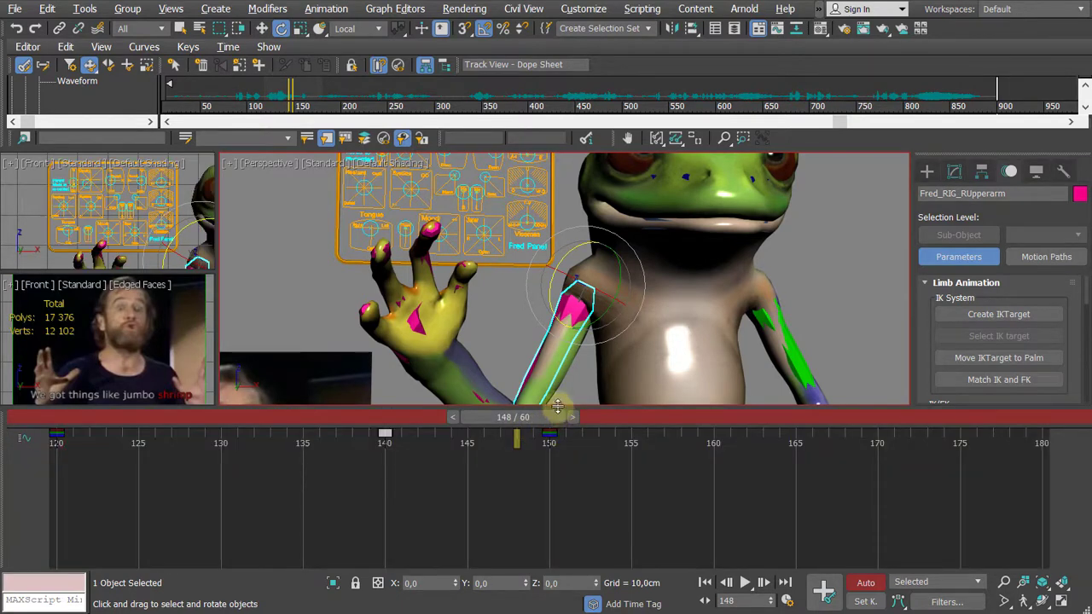
pyautogui.moveTo(557, 407); pyautogui.dragTo(576, 538)
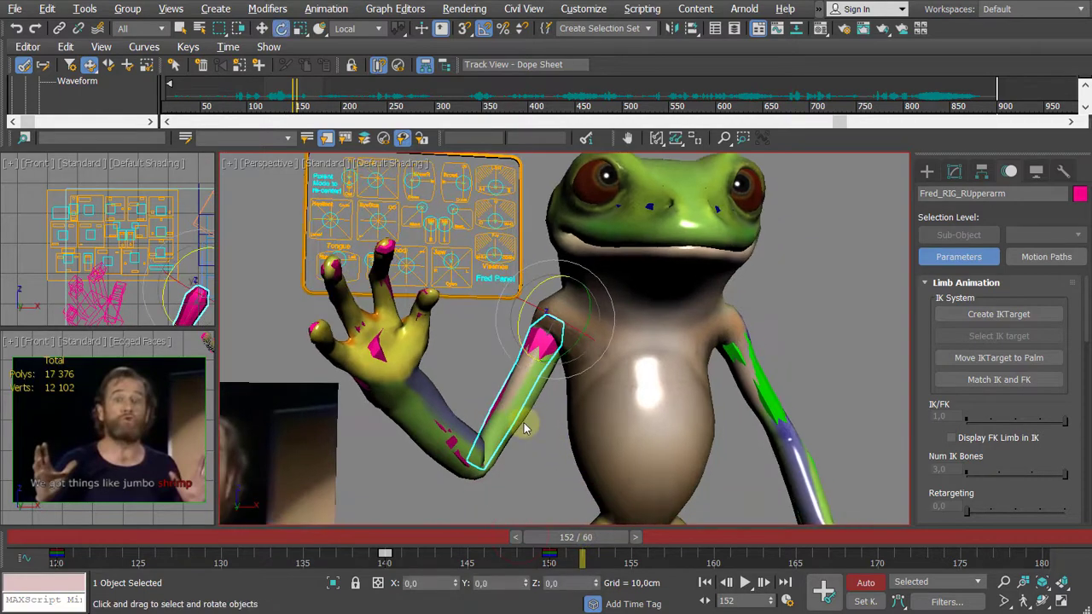
pyautogui.scroll(-3, 519, 422)
pyautogui.scroll(3, 524, 421)
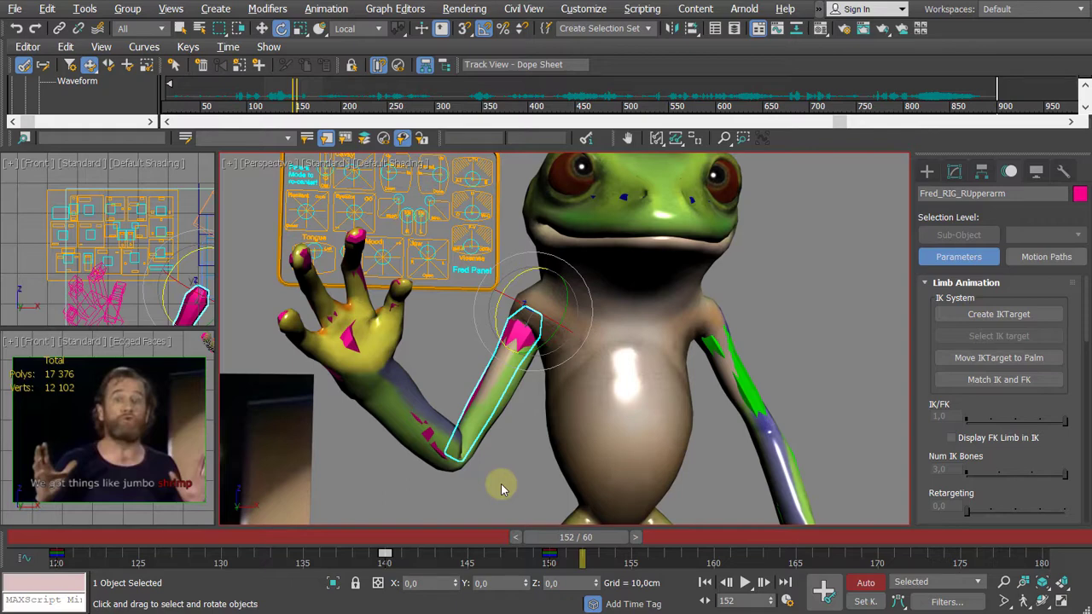
pyautogui.moveTo(518, 451); pyautogui.dragTo(493, 474, button='middle')
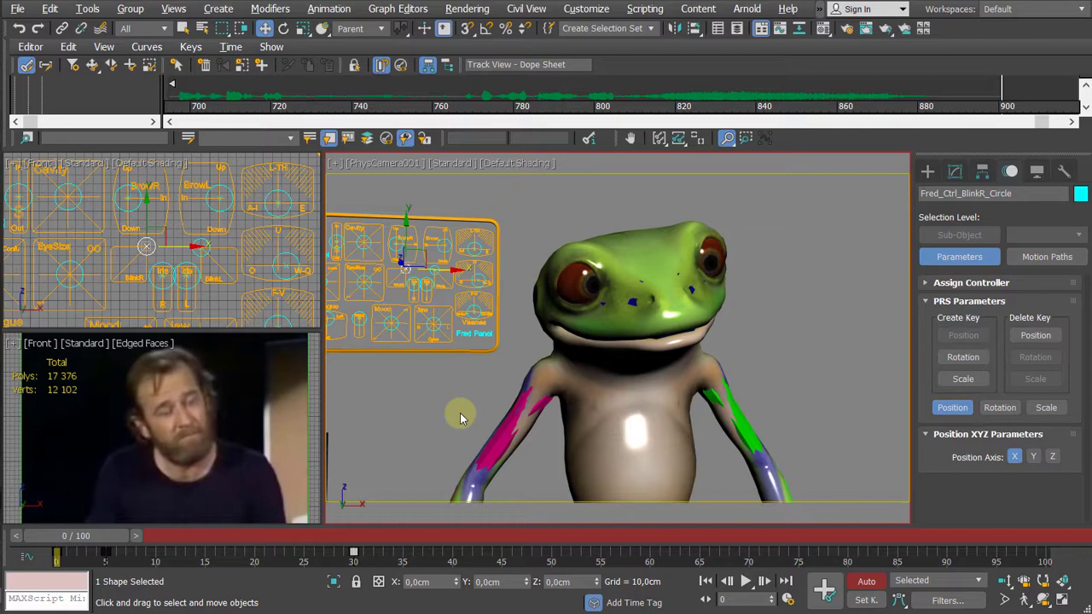
# Step: Create an AVI preview of the active time segment from PhysCamera001 at 75 percent of output, 960 x 540
pyautogui.hotkey('shift', 'v')
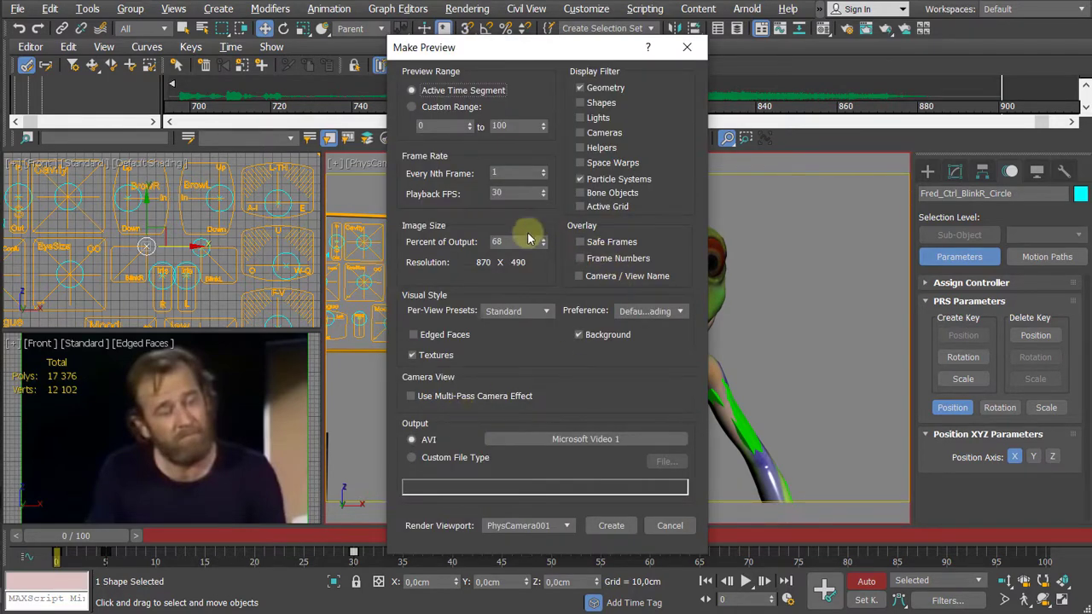
pyautogui.moveTo(544, 244); pyautogui.dragTo(547, 205)
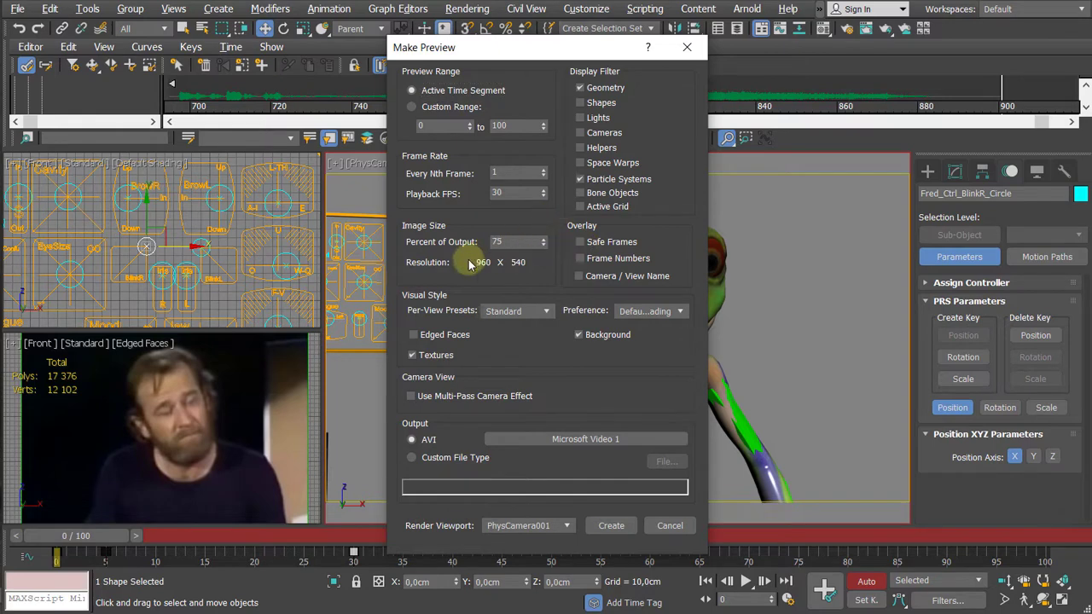
pyautogui.moveTo(546, 51); pyautogui.dragTo(440, 38)
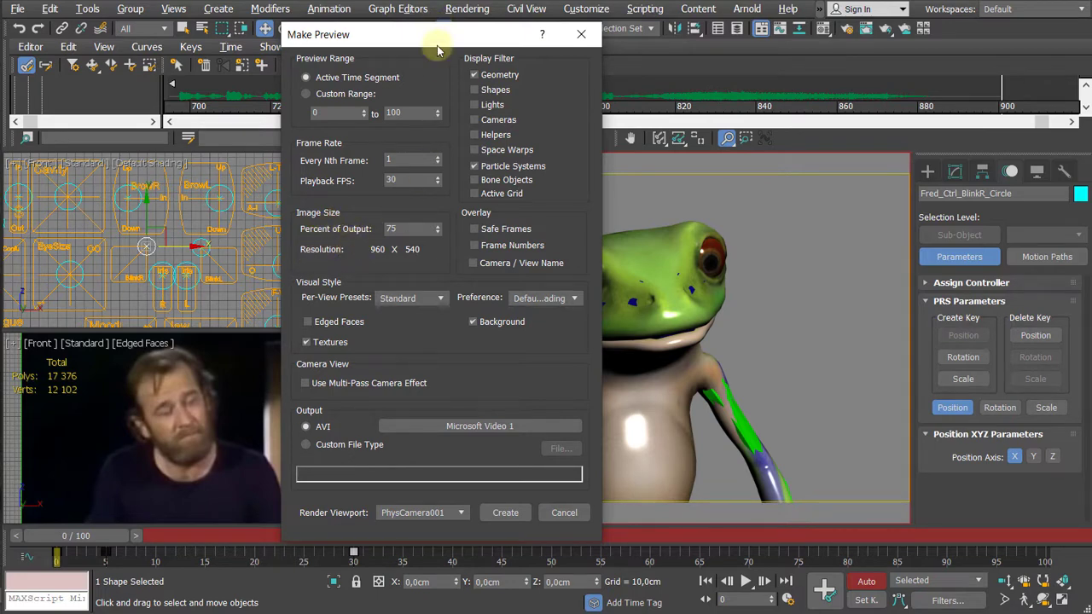
pyautogui.moveTo(439, 40); pyautogui.dragTo(379, 24)
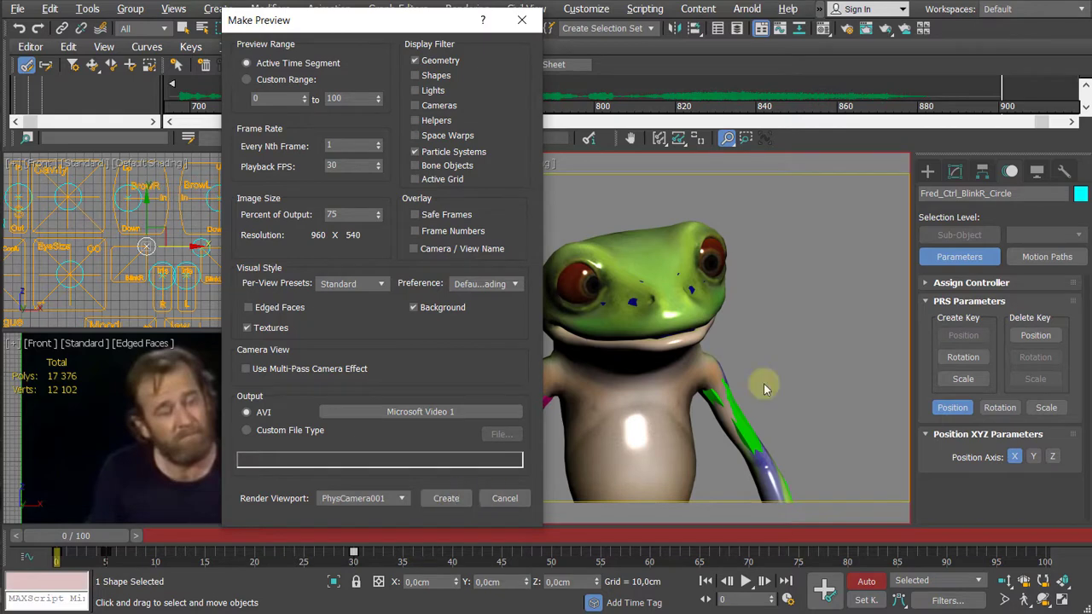
pyautogui.click(446, 500)
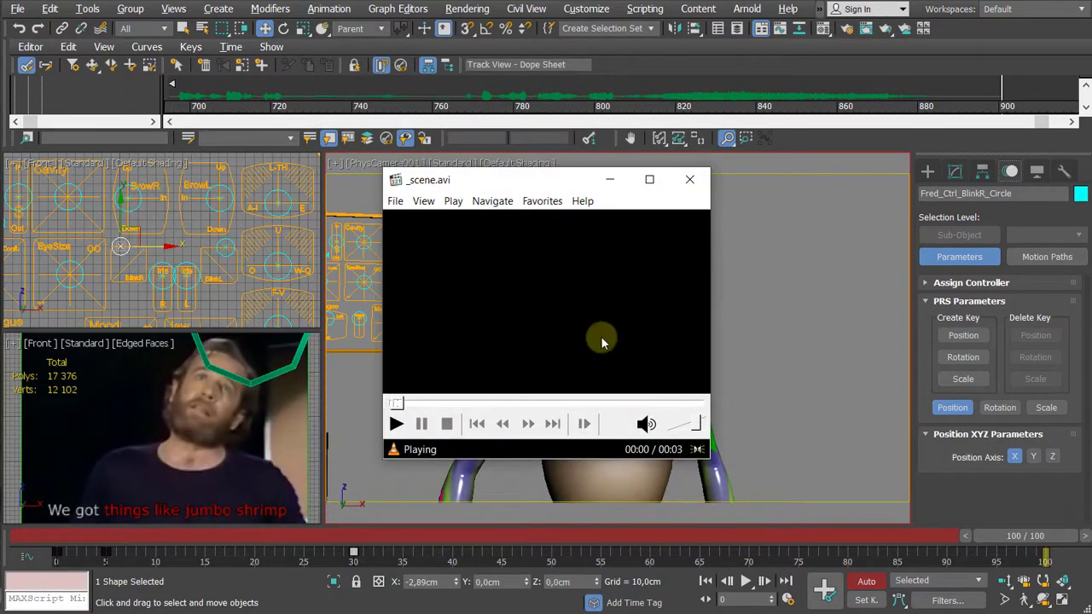
# Step: Play the rendered preview _scene.avi to review the frog's motion, and close the player
pyautogui.click(414, 401)
pyautogui.click(465, 365)
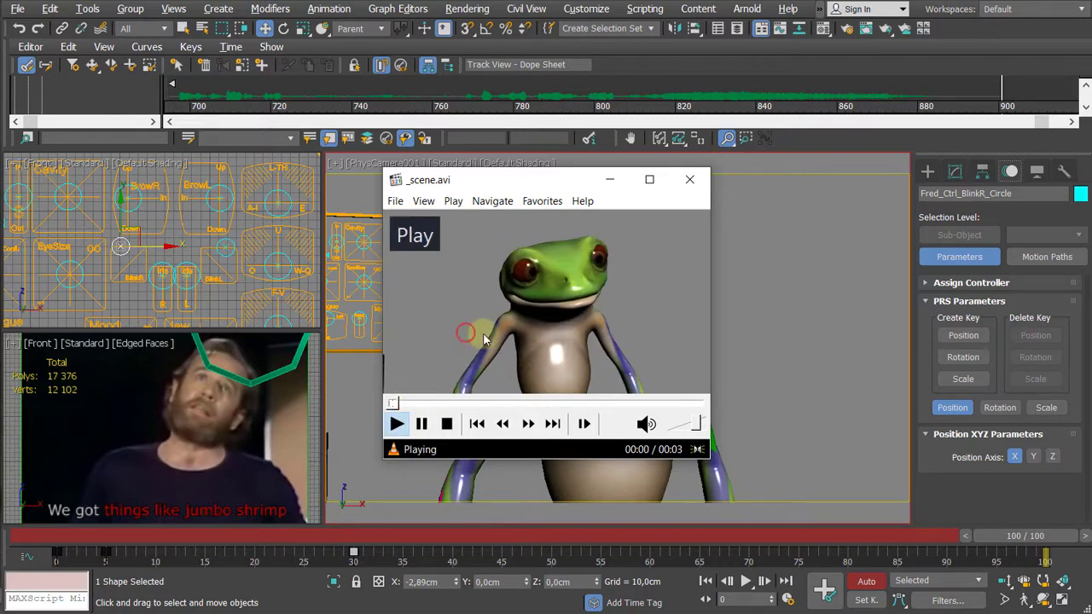
pyautogui.click(595, 334)
pyautogui.moveTo(580, 183); pyautogui.dragTo(541, 183)
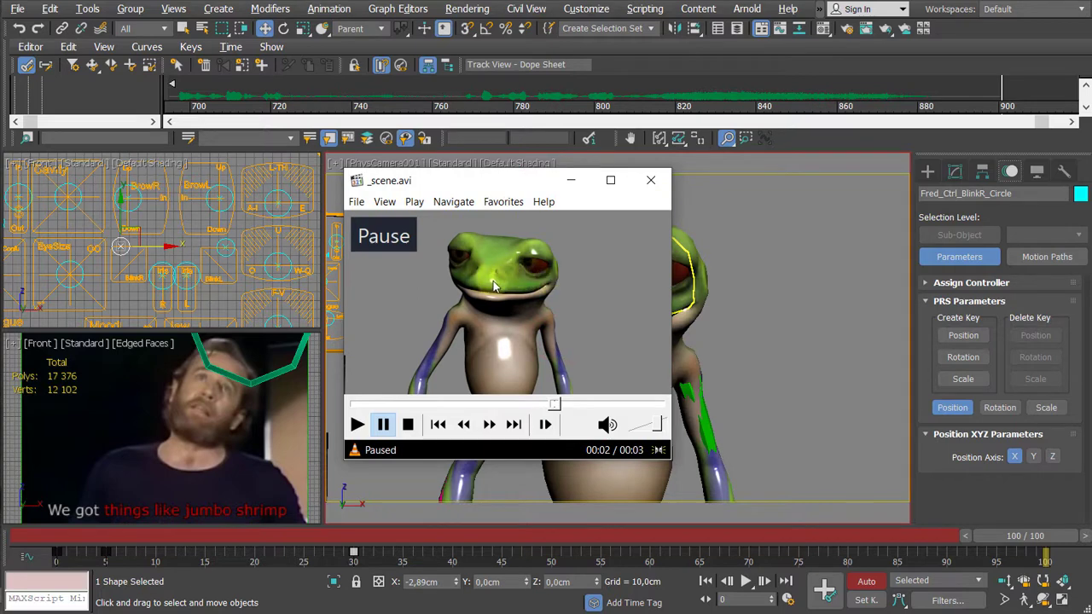
pyautogui.click(568, 309)
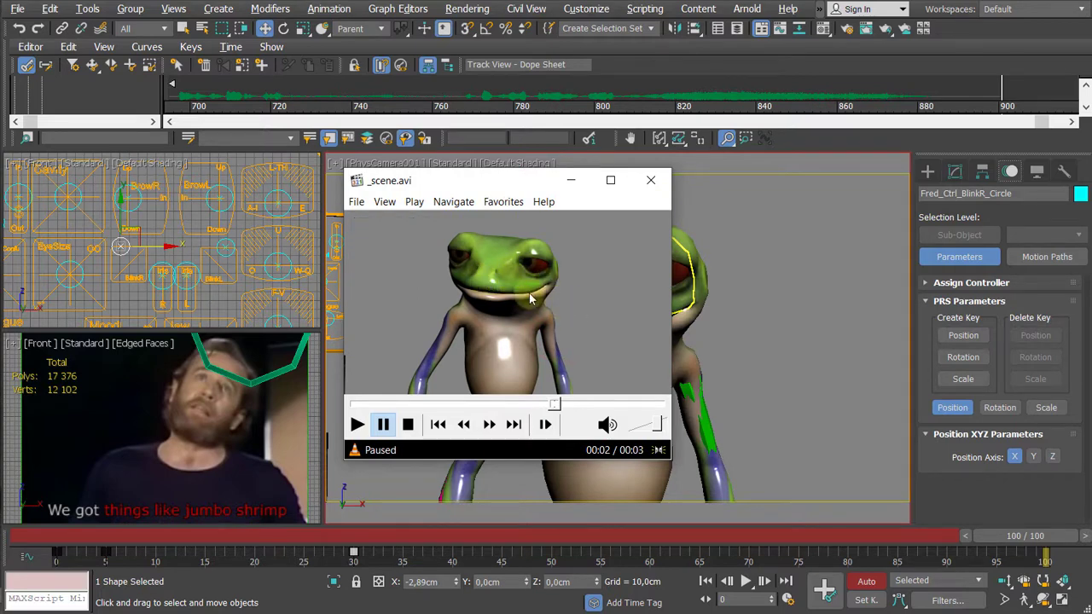
pyautogui.click(650, 180)
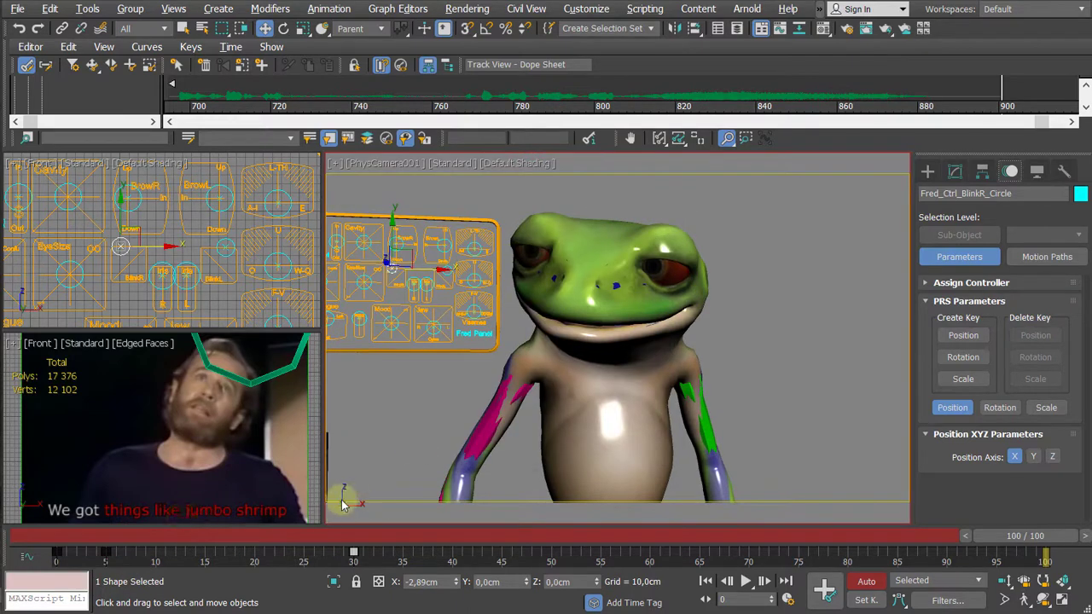
# Step: Copy the right blink control's key from frame 5 to frame 10 to hold the eye closed
pyautogui.moveTo(1000, 536); pyautogui.dragTo(94, 536)
pyautogui.press('w')
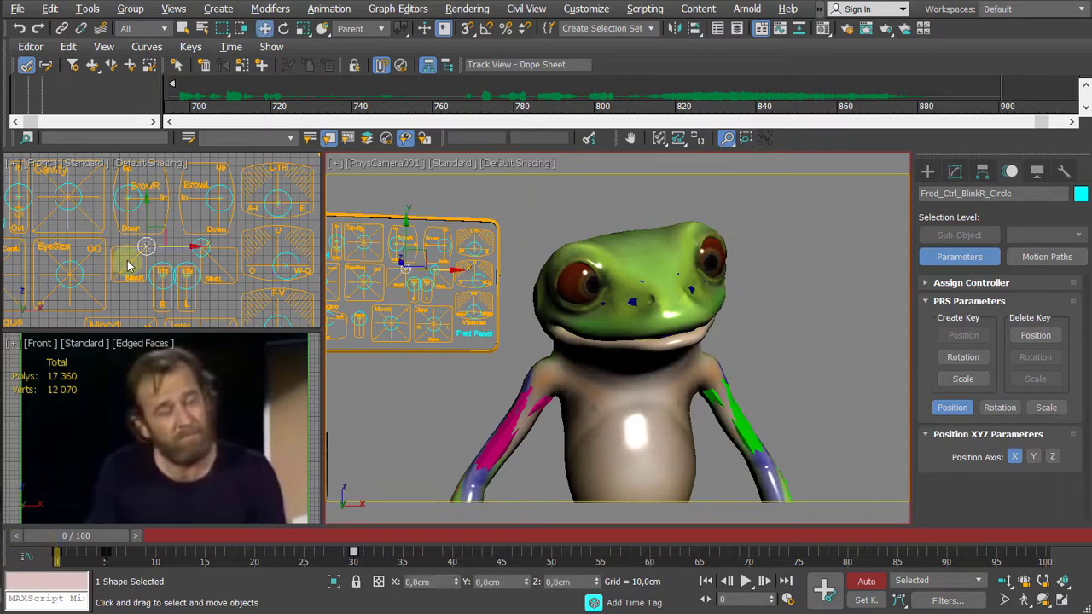
pyautogui.moveTo(92, 536); pyautogui.dragTo(180, 560)
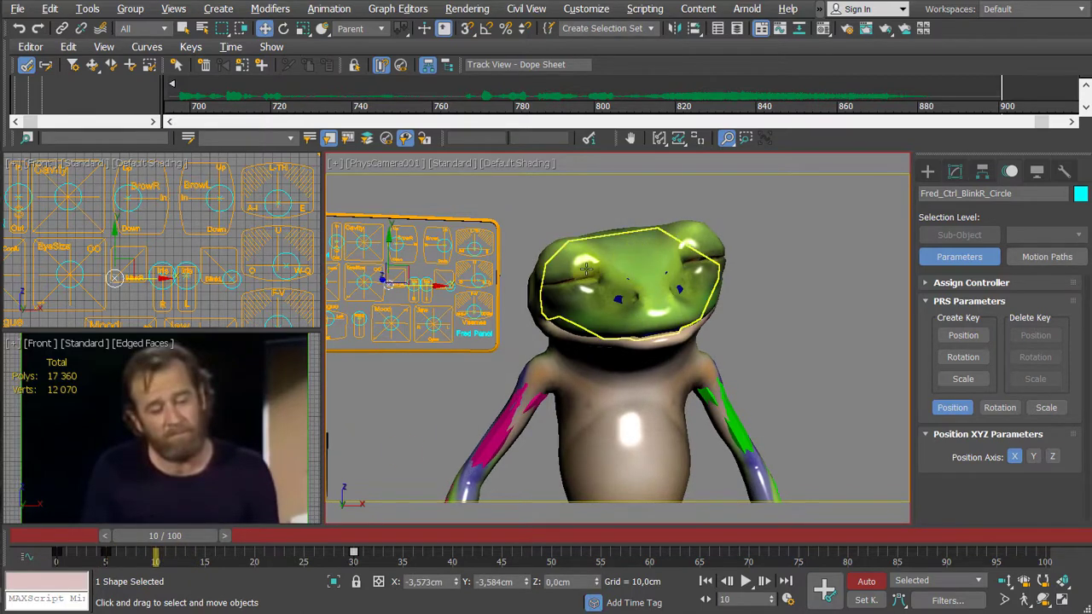
pyautogui.moveTo(134, 555)
pyautogui.mouseDown()
pyautogui.moveTo(97, 559)
pyautogui.moveTo(155, 554)
pyautogui.mouseUp()
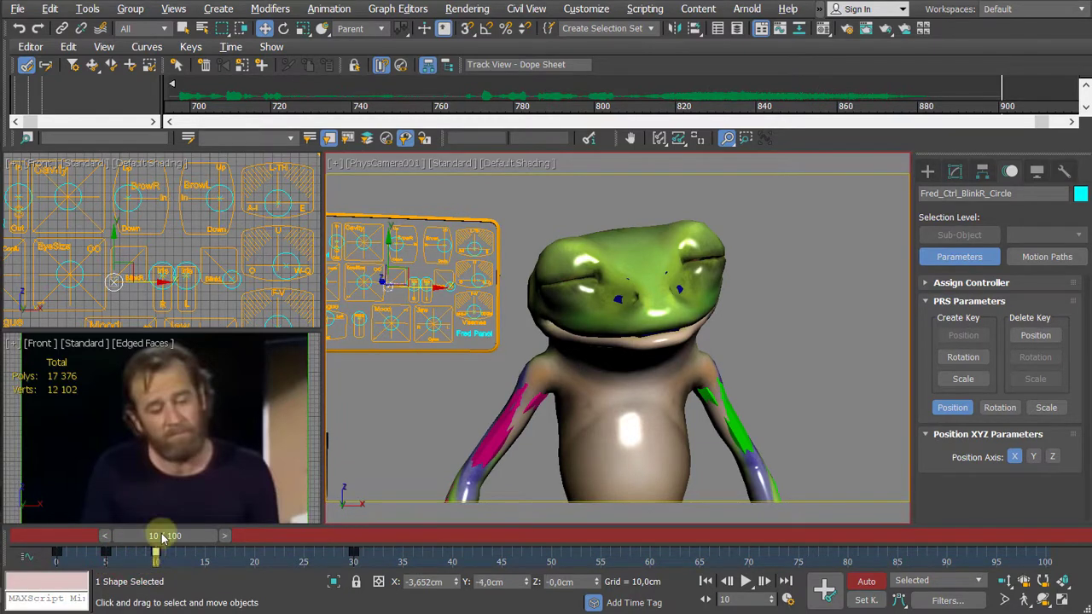
# Step: Copy the left blink control's key from frame 5 to frame 10, and check the eyes through frame 30
pyautogui.click(229, 279)
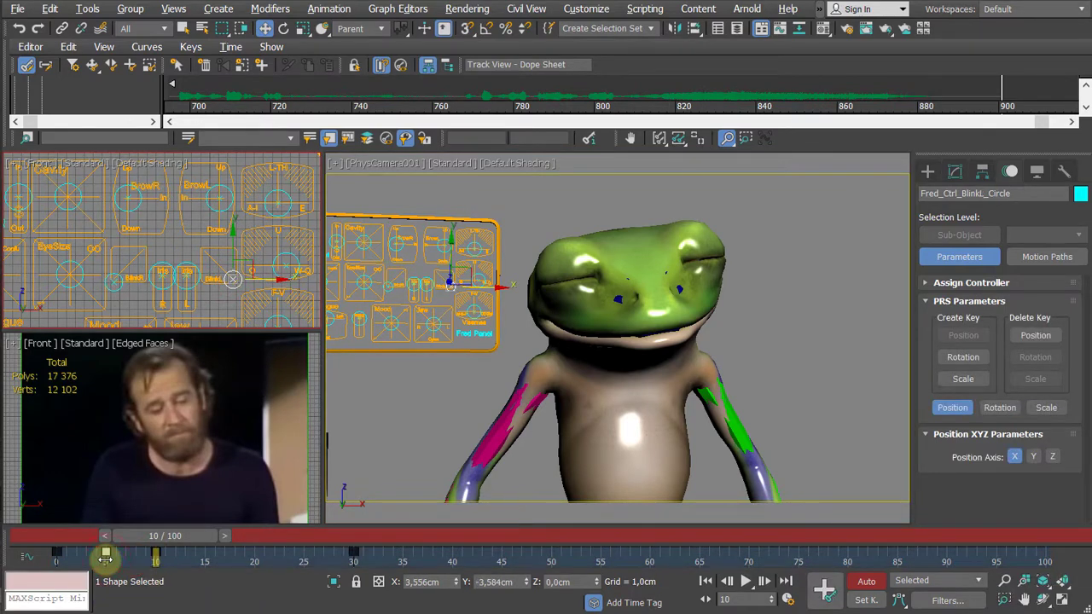
pyautogui.moveTo(159, 553); pyautogui.dragTo(100, 566)
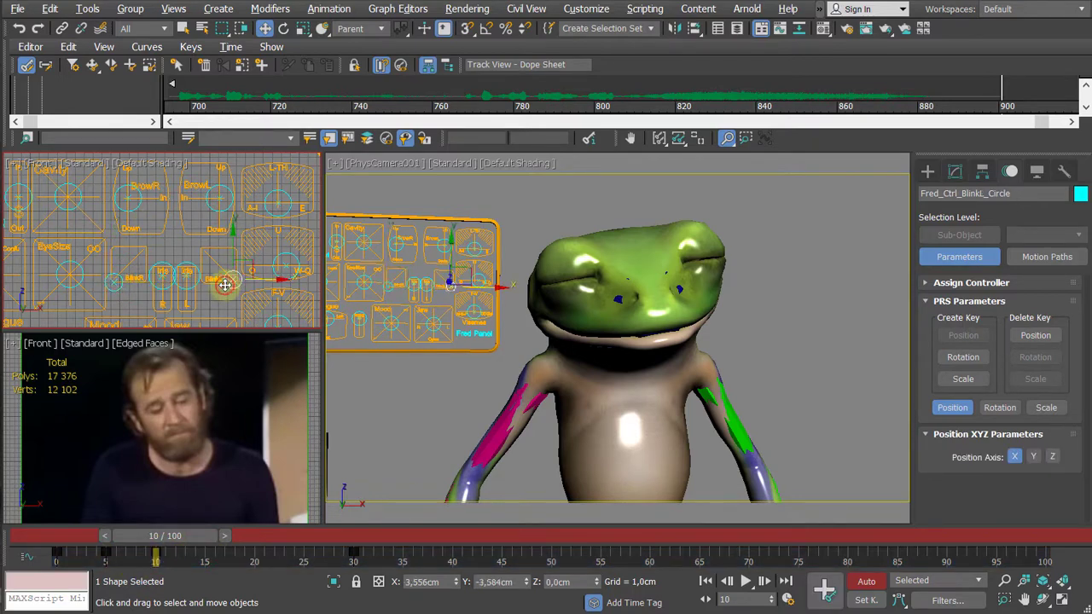
pyautogui.moveTo(224, 284); pyautogui.dragTo(232, 279)
pyautogui.moveTo(158, 555); pyautogui.dragTo(365, 564)
pyautogui.press('w')
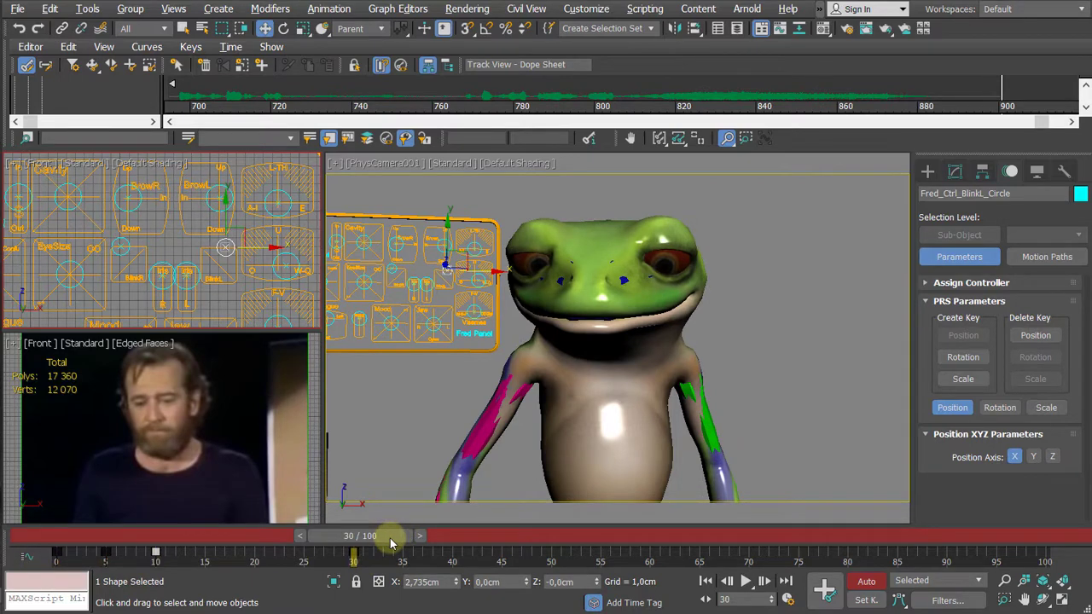
# Step: Open the curve editor below the viewports and enlarge its graph area, keeping the face control panel in view
pyautogui.click(24, 561)
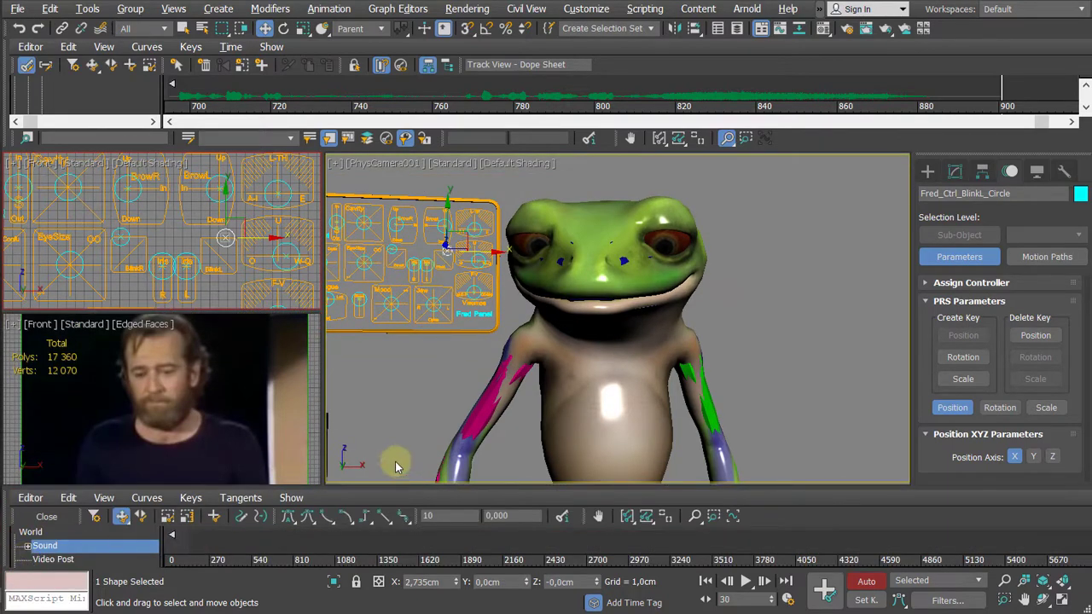
pyautogui.moveTo(378, 488); pyautogui.dragTo(383, 405)
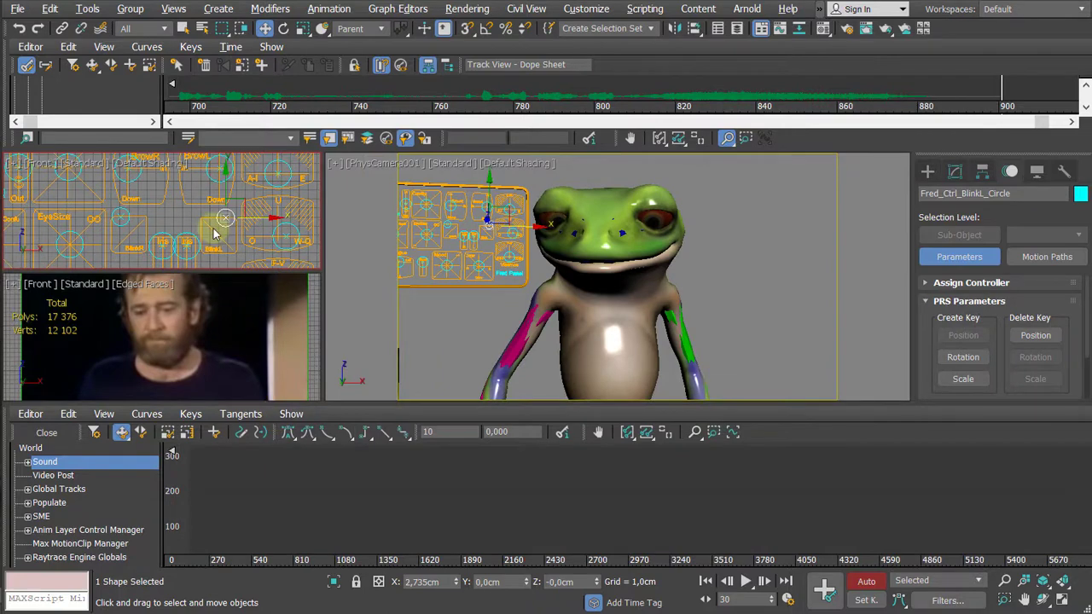
pyautogui.moveTo(215, 233); pyautogui.dragTo(220, 198, button='middle')
pyautogui.scroll(-2, 220, 199)
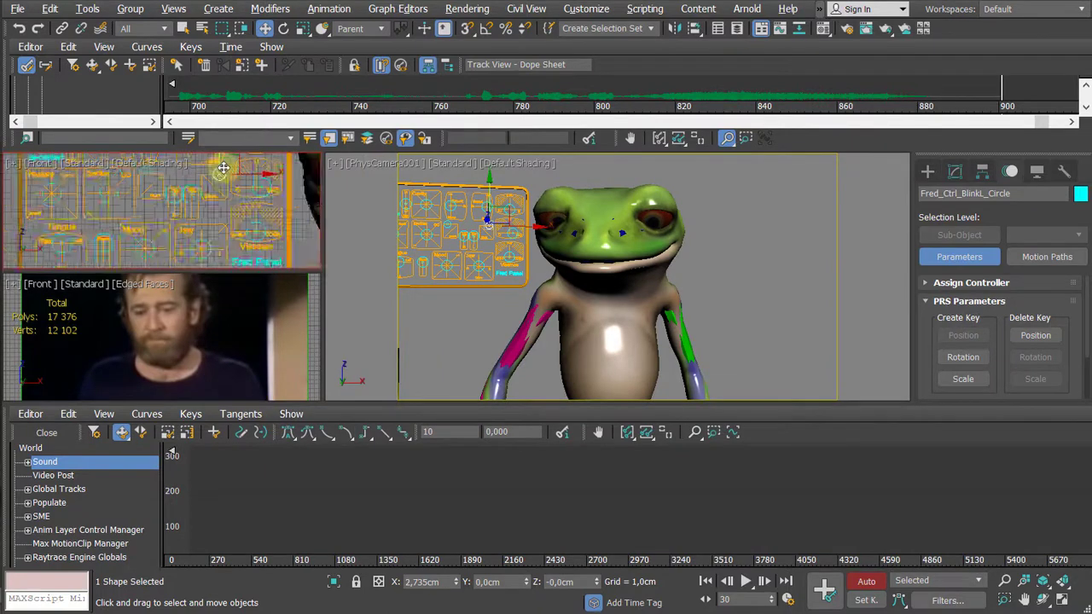
pyautogui.scroll(-2, 220, 199)
pyautogui.scroll(3, 149, 190)
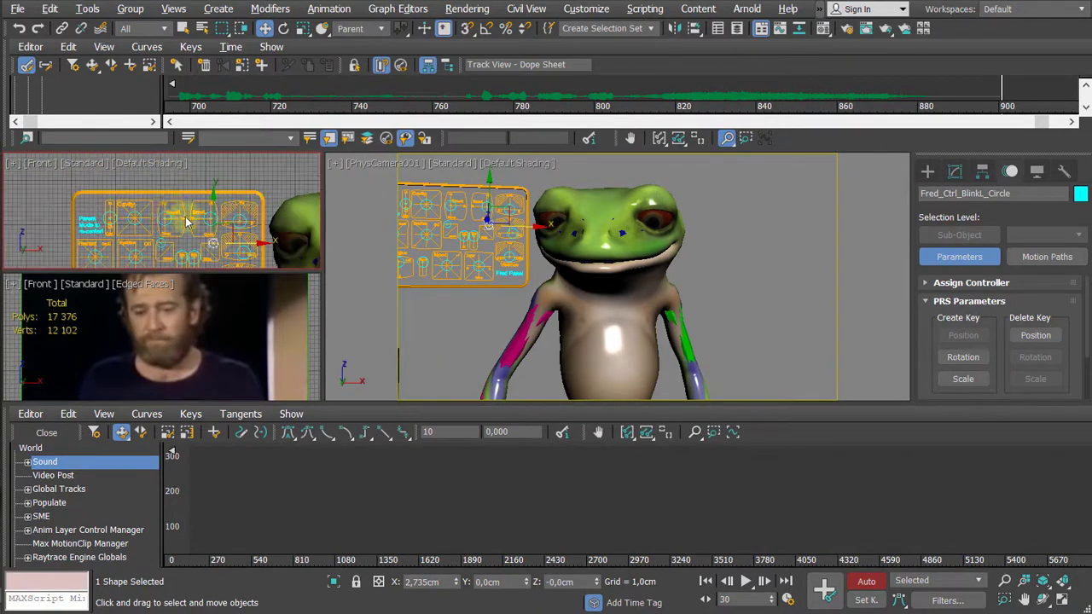
pyautogui.scroll(2, 150, 190)
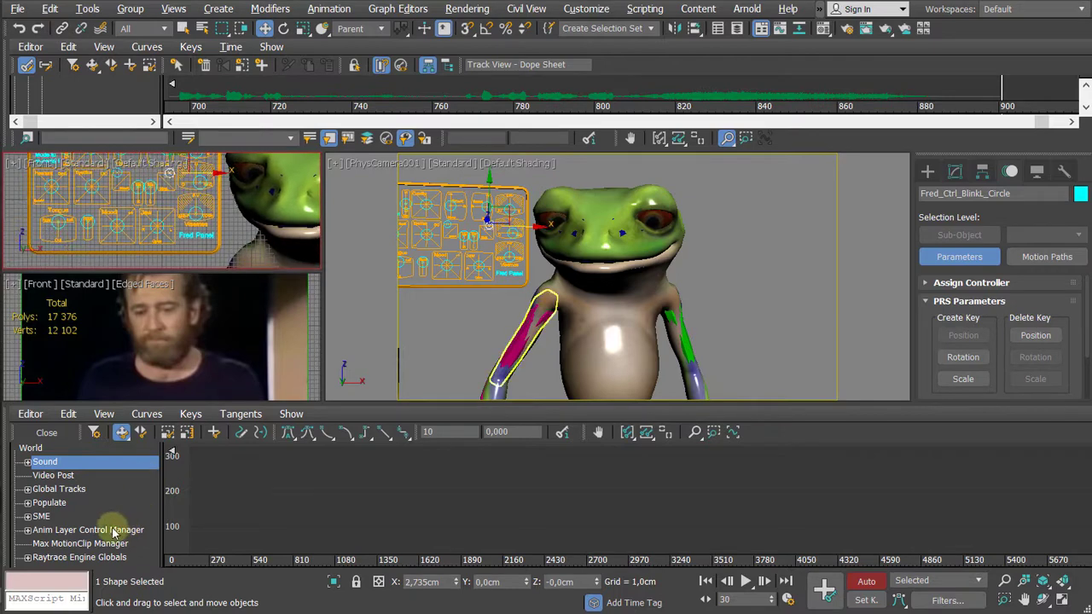
# Step: Bring up the left blink control's position tracks in the curve editor
pyautogui.scroll(-10, 113, 533)
pyautogui.click(80, 495)
pyautogui.click(70, 489)
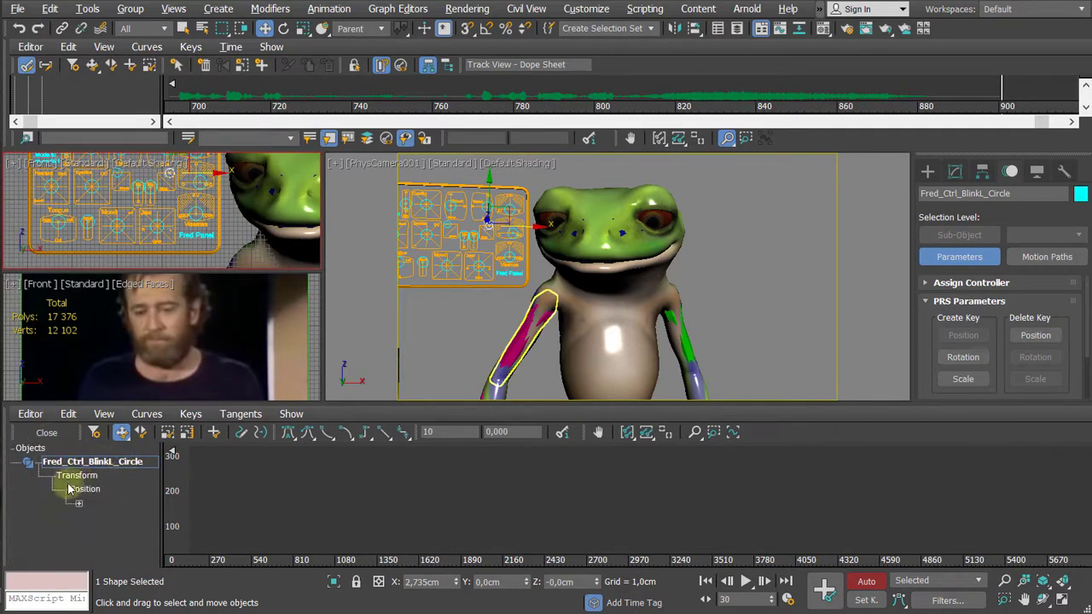
pyautogui.click(83, 461)
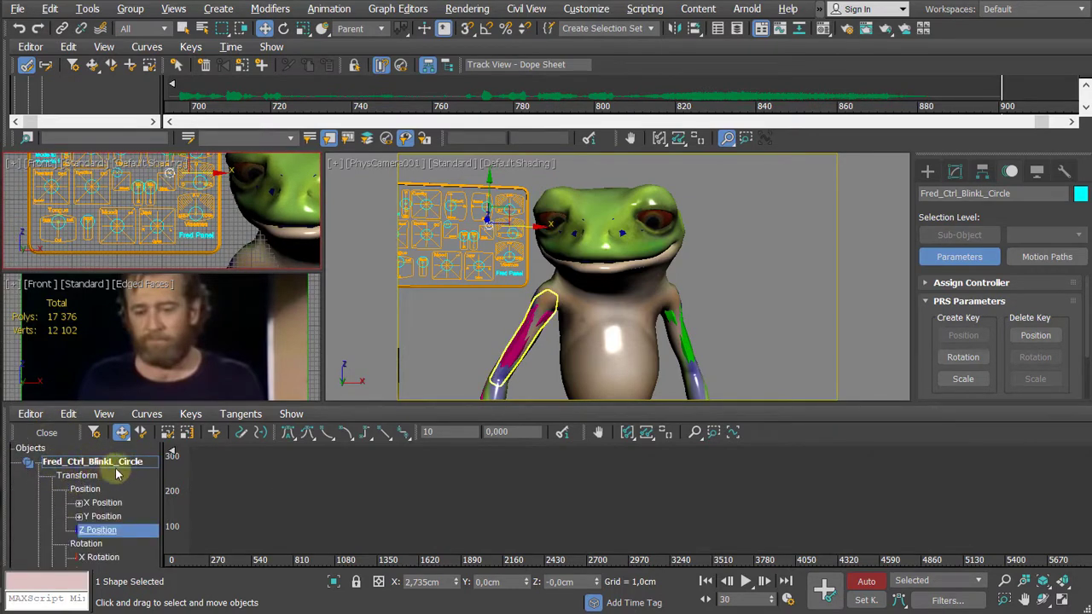
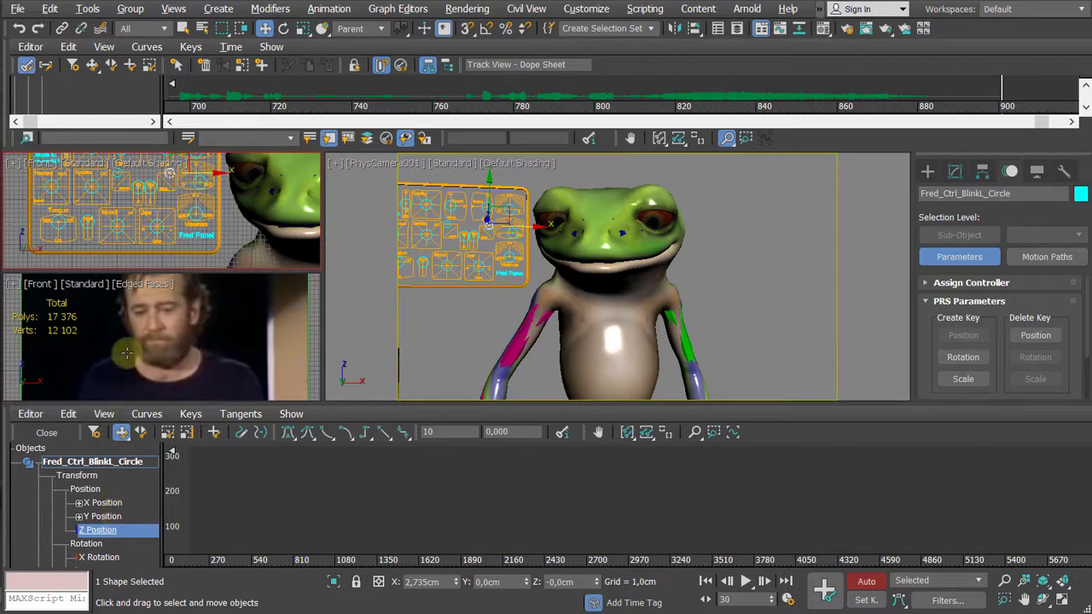
# Step: Show the curve of the left blink control's X Position limited controller and fit its keyed frame range in the graph
pyautogui.click(78, 505)
pyautogui.click(102, 503)
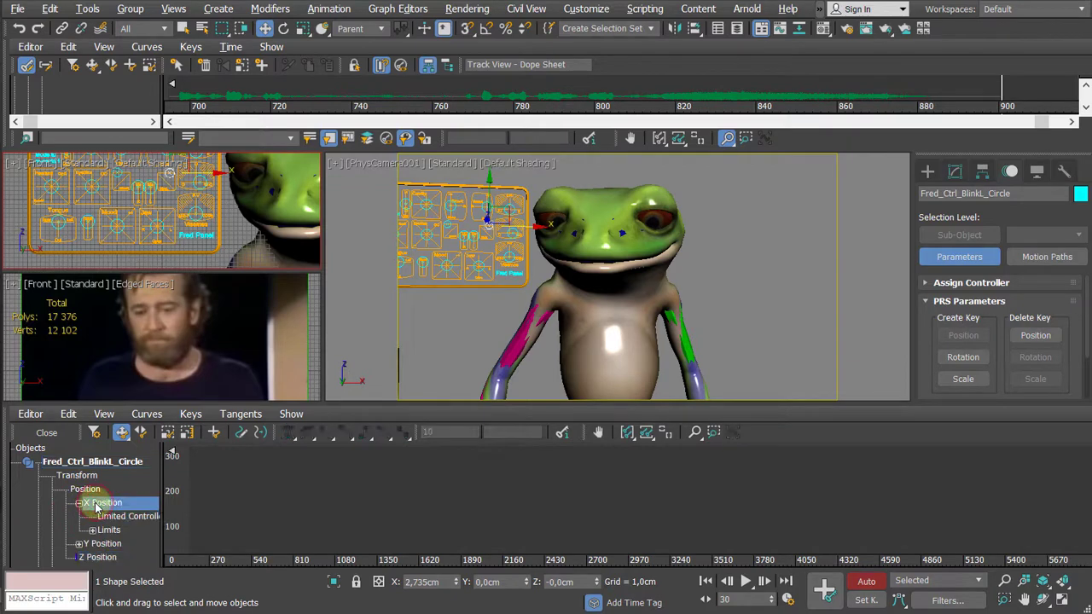
pyautogui.click(109, 514)
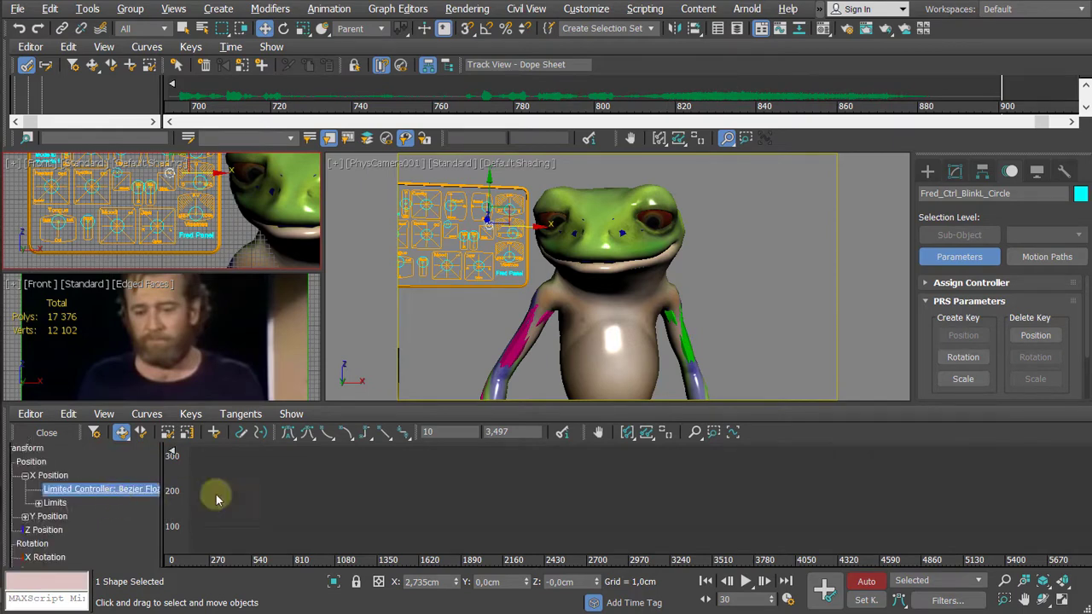
pyautogui.click(627, 433)
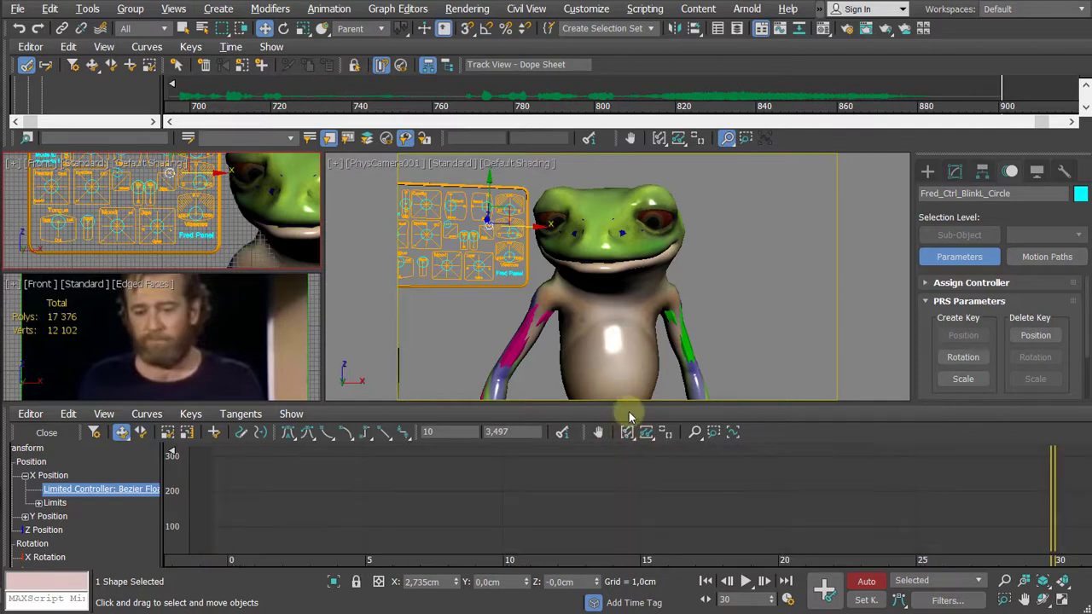
pyautogui.moveTo(630, 418); pyautogui.dragTo(492, 491, button='middle')
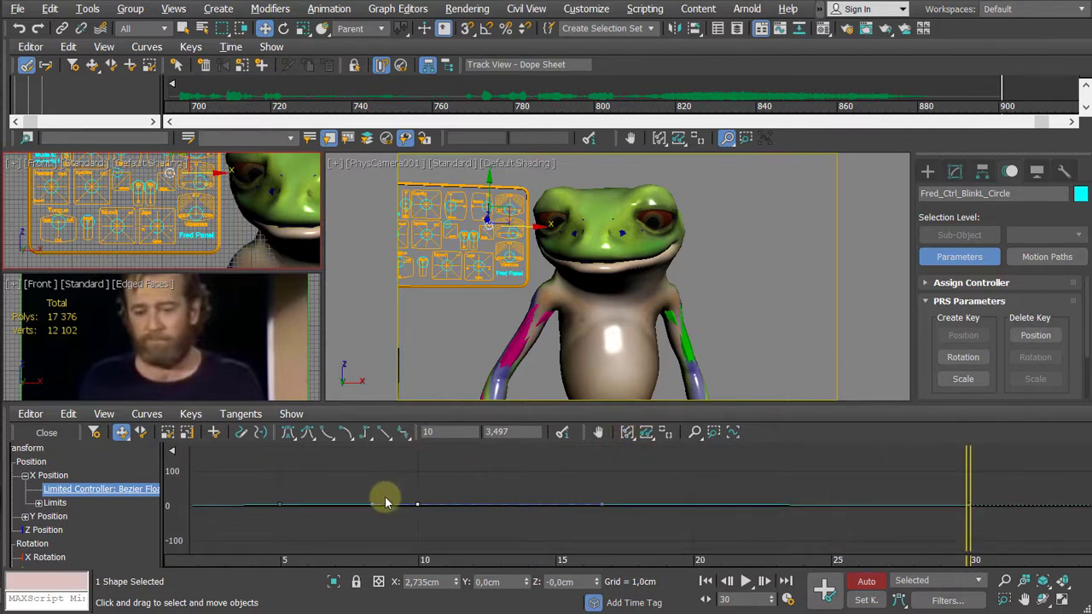
pyautogui.moveTo(63, 511); pyautogui.dragTo(75, 507, button='middle')
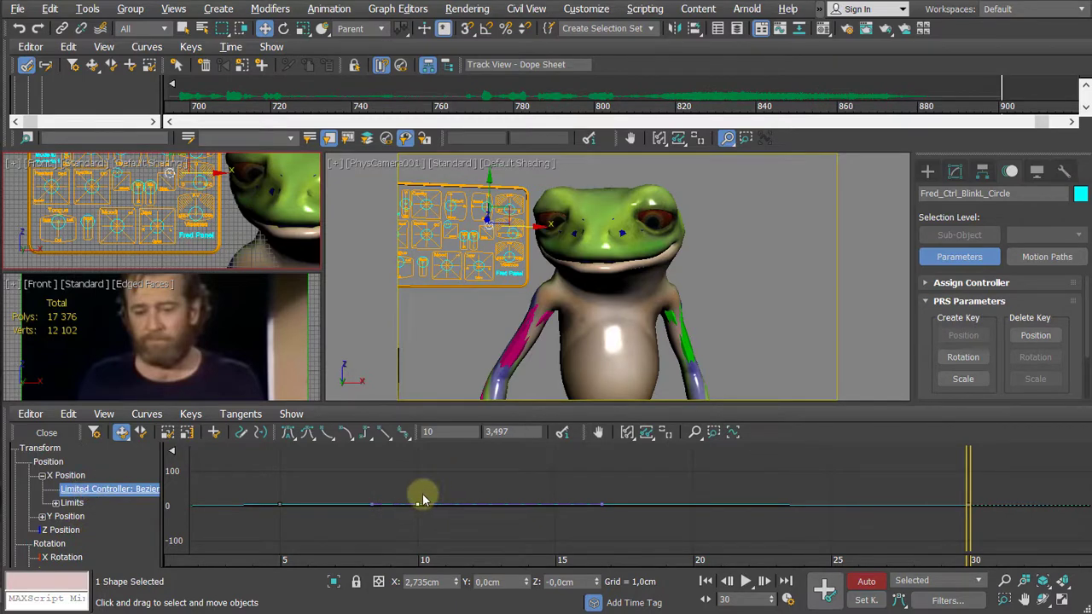
# Step: Show the curve of the left blink control's Y Position limited controller and zoom in on its key at frame 5
pyautogui.moveTo(423, 499); pyautogui.dragTo(462, 493, button='middle')
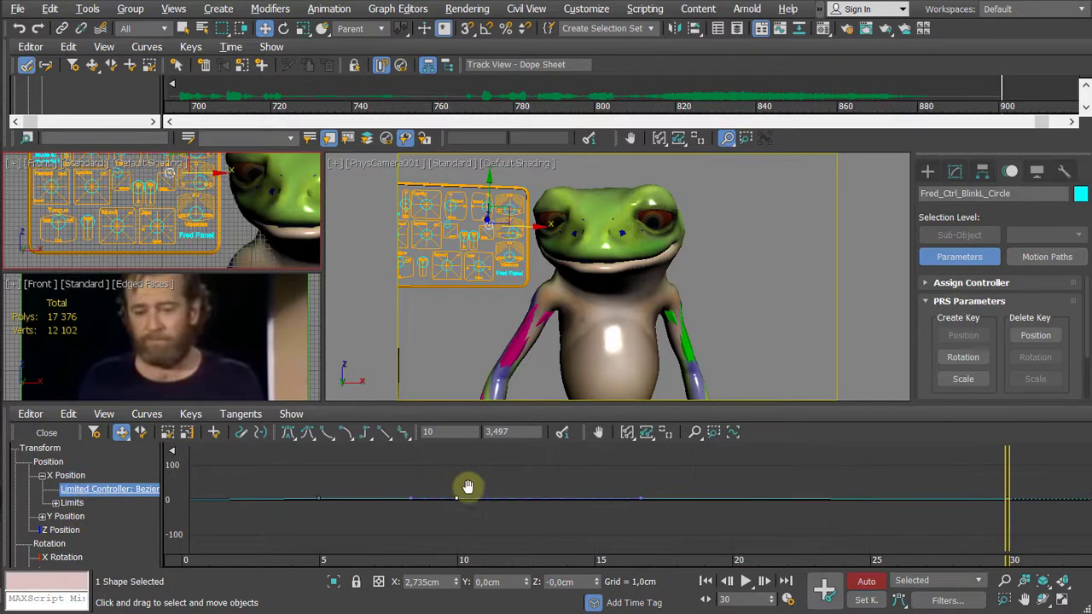
pyautogui.click(42, 517)
pyautogui.click(99, 529)
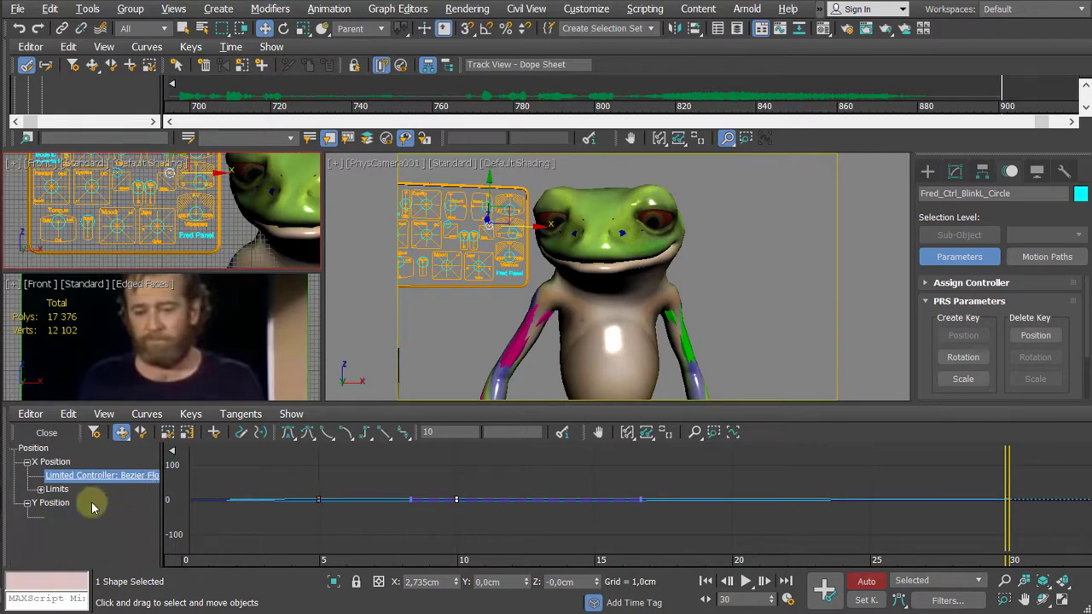
pyautogui.moveTo(398, 484); pyautogui.dragTo(588, 486, button='middle')
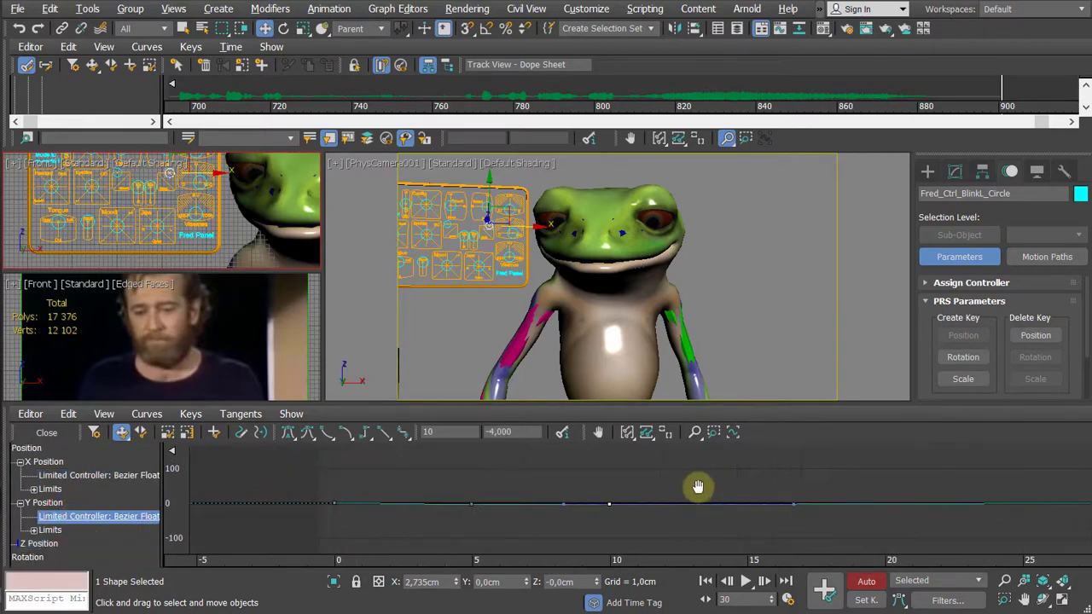
pyautogui.click(694, 432)
pyautogui.moveTo(557, 492); pyautogui.dragTo(671, 538)
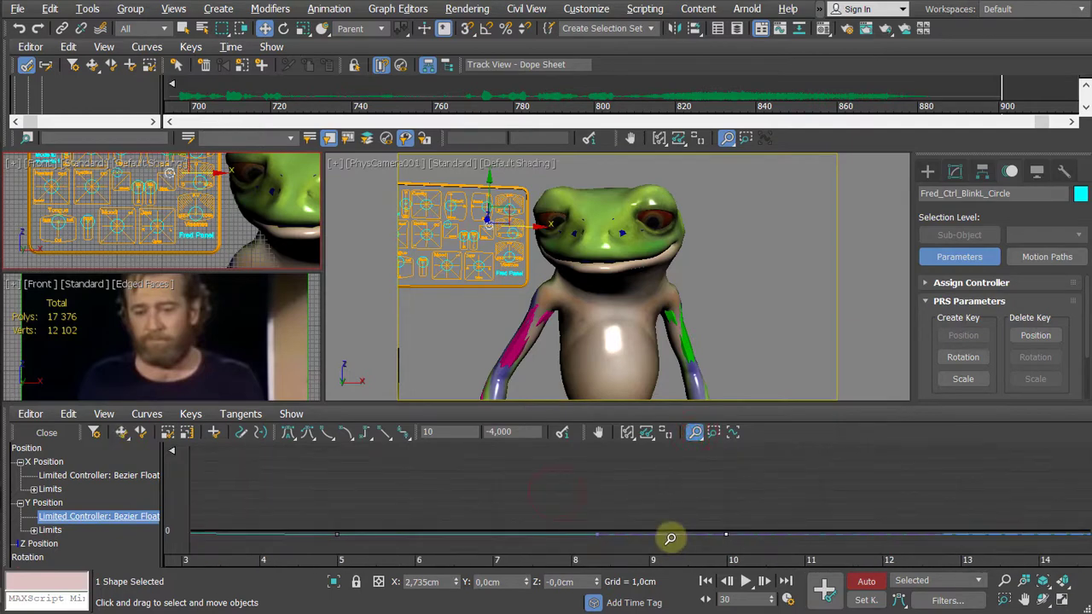
pyautogui.moveTo(537, 514); pyautogui.dragTo(731, 490, button='middle')
pyautogui.moveTo(441, 492); pyautogui.dragTo(638, 492, button='middle')
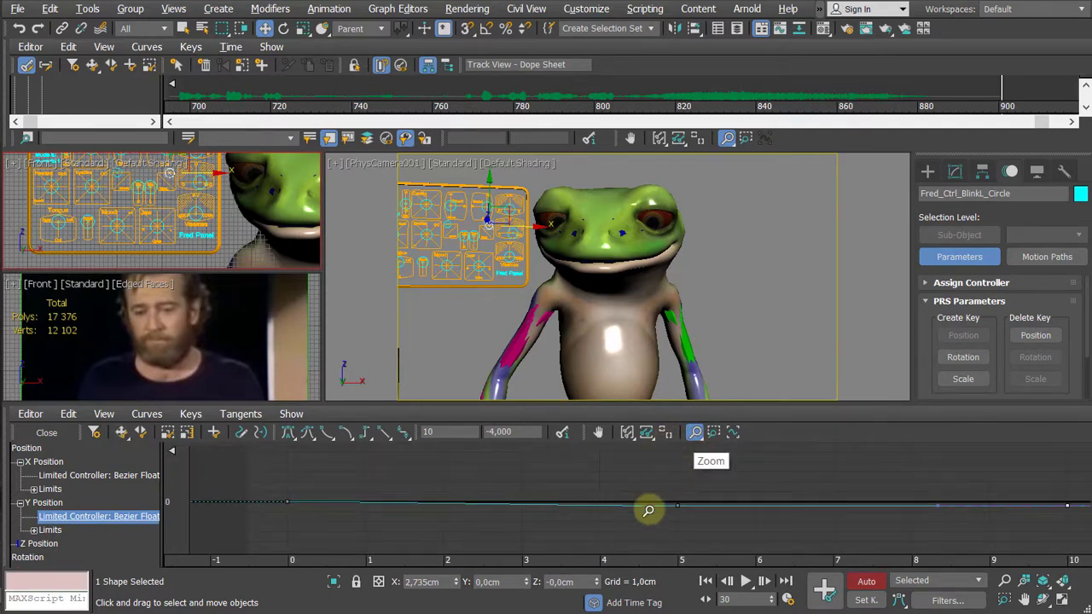
pyautogui.moveTo(646, 507); pyautogui.dragTo(634, 487)
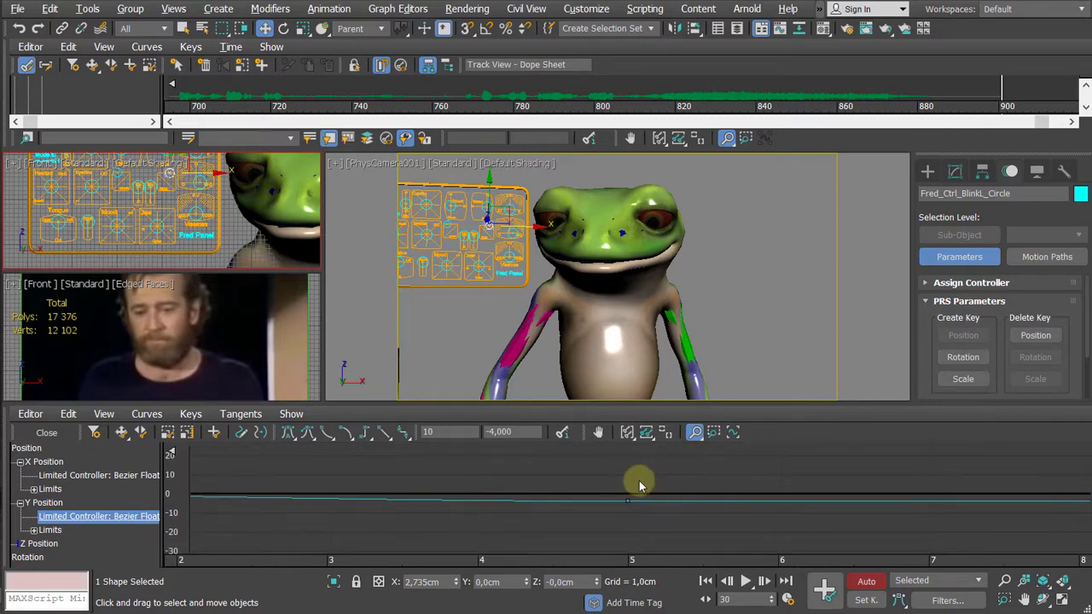
pyautogui.rightClick(648, 483)
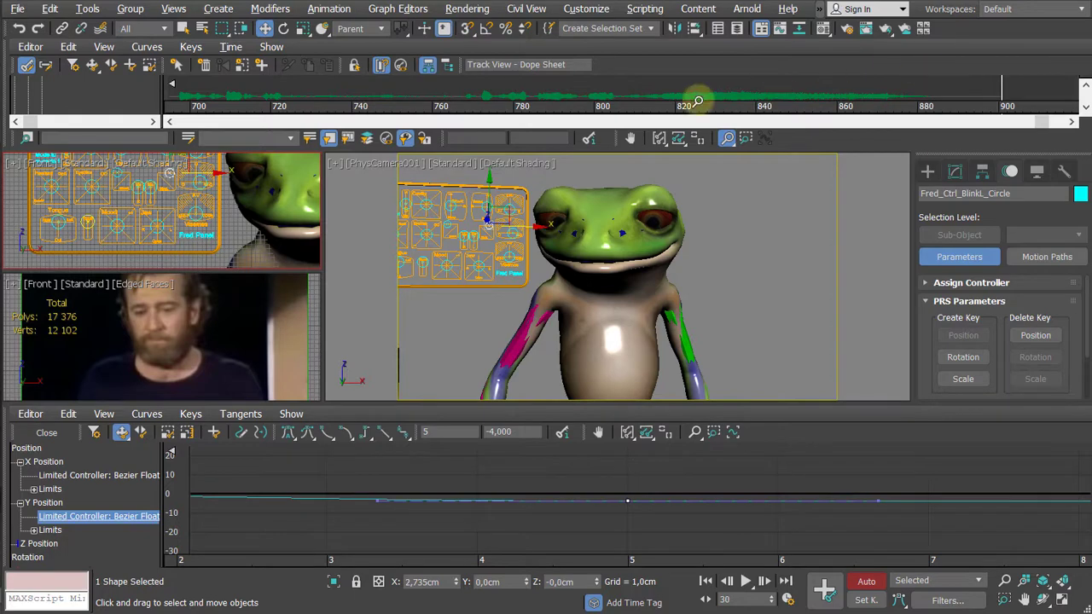
# Step: Bring the opening frames of the audio waveform into view in the dope sheet and set the current time to frame 5
pyautogui.moveTo(700, 107); pyautogui.dragTo(349, 166, button='middle')
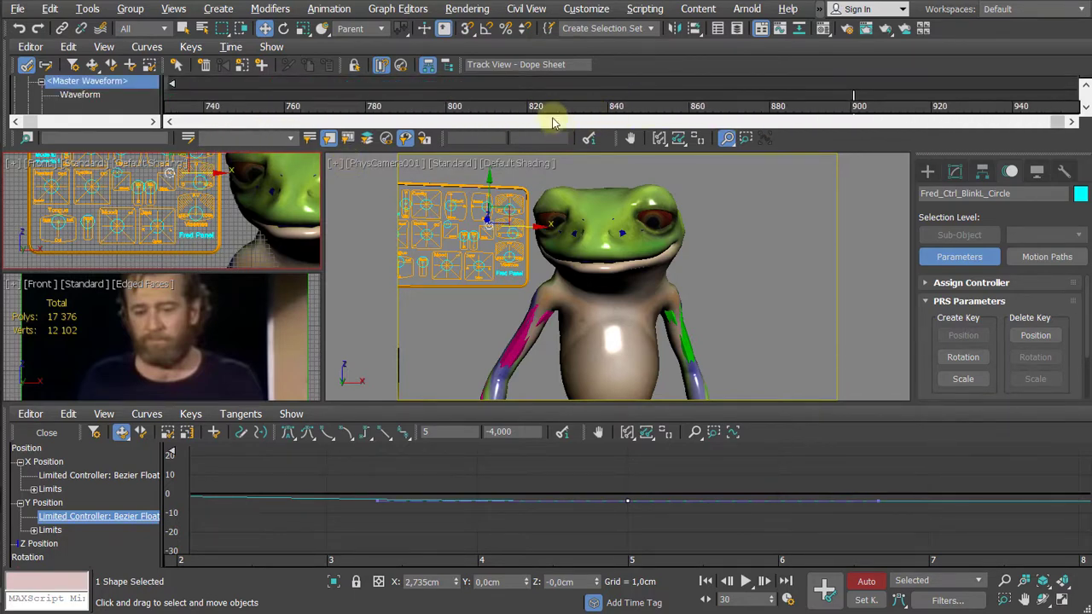
pyautogui.moveTo(488, 88); pyautogui.dragTo(802, 84, button='middle')
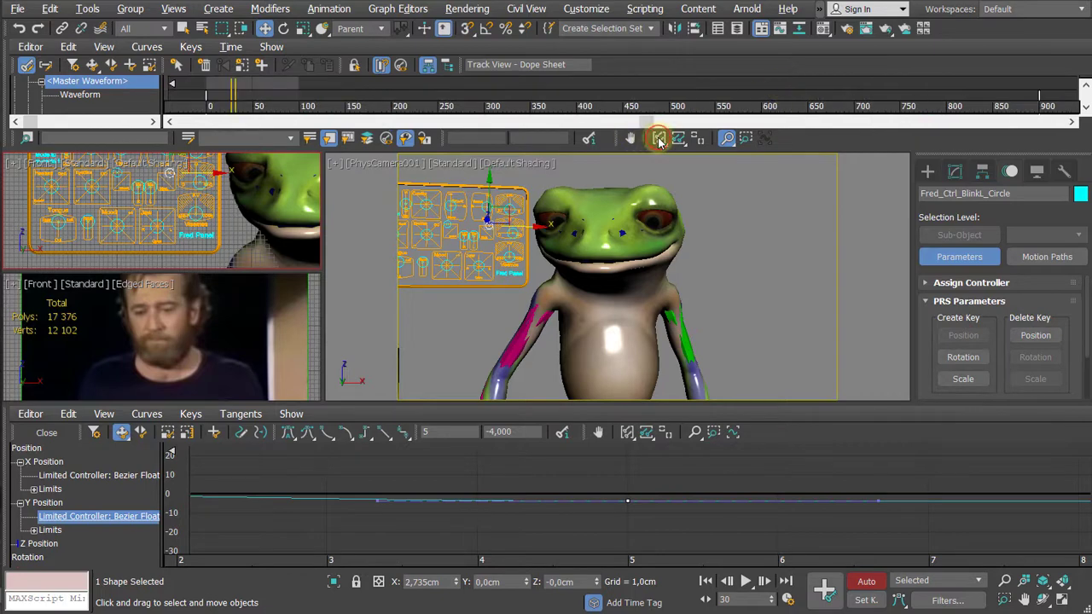
pyautogui.moveTo(317, 95); pyautogui.dragTo(719, 470)
pyautogui.moveTo(509, 86); pyautogui.dragTo(551, 206)
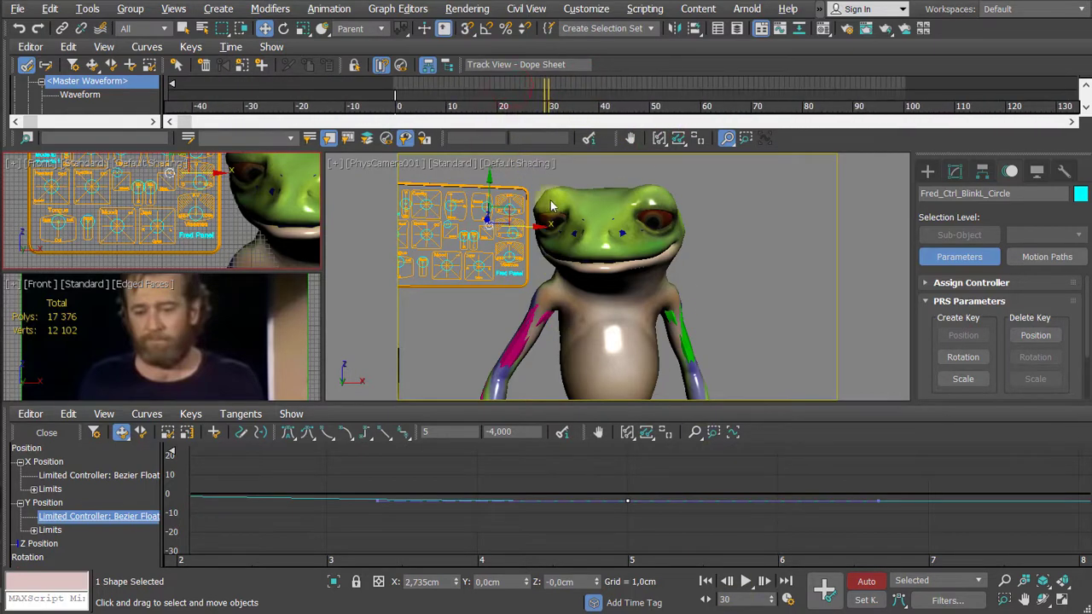
pyautogui.moveTo(558, 101); pyautogui.dragTo(512, 86, button='middle')
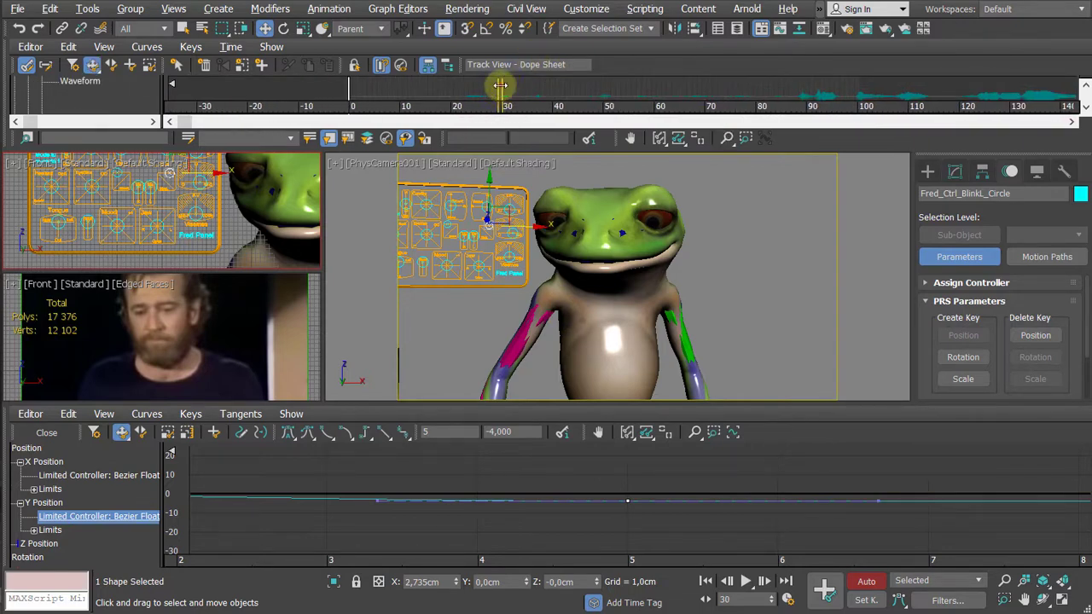
pyautogui.moveTo(500, 86); pyautogui.dragTo(375, 106)
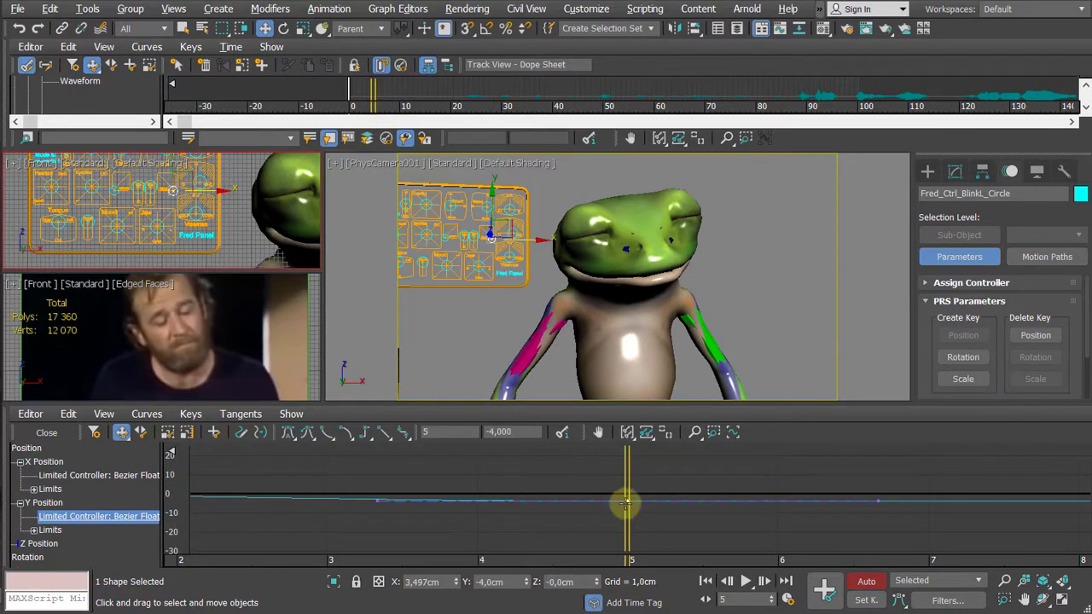
# Step: Raise the left blink control's Y Position key at frame 5 to about -2.2 and fit the whole curve in the graph
pyautogui.moveTo(627, 501); pyautogui.dragTo(627, 499)
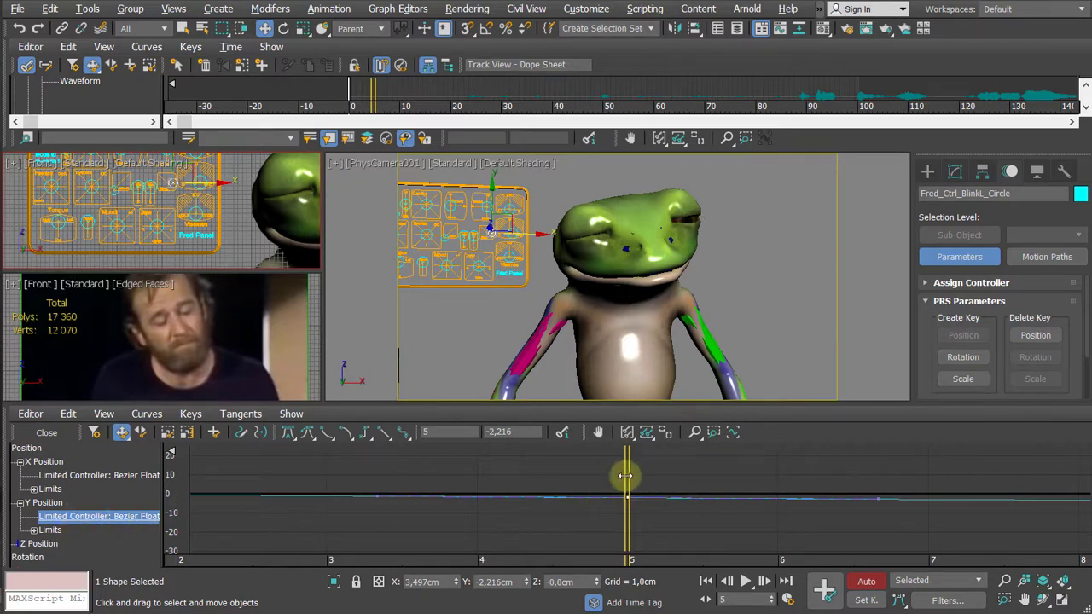
pyautogui.click(665, 432)
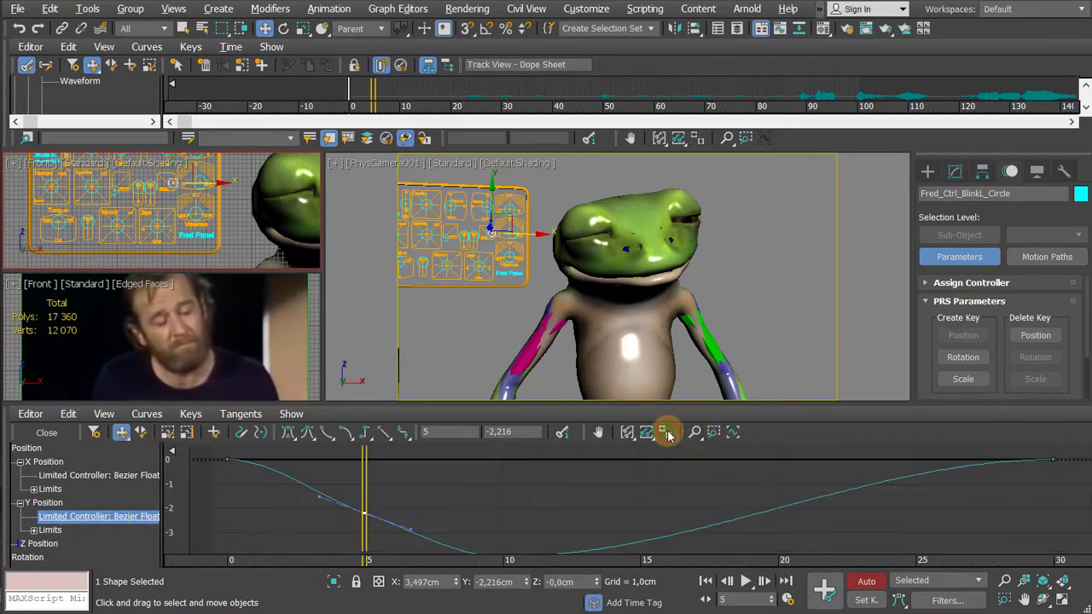
pyautogui.moveTo(578, 500); pyautogui.dragTo(555, 519, button='middle')
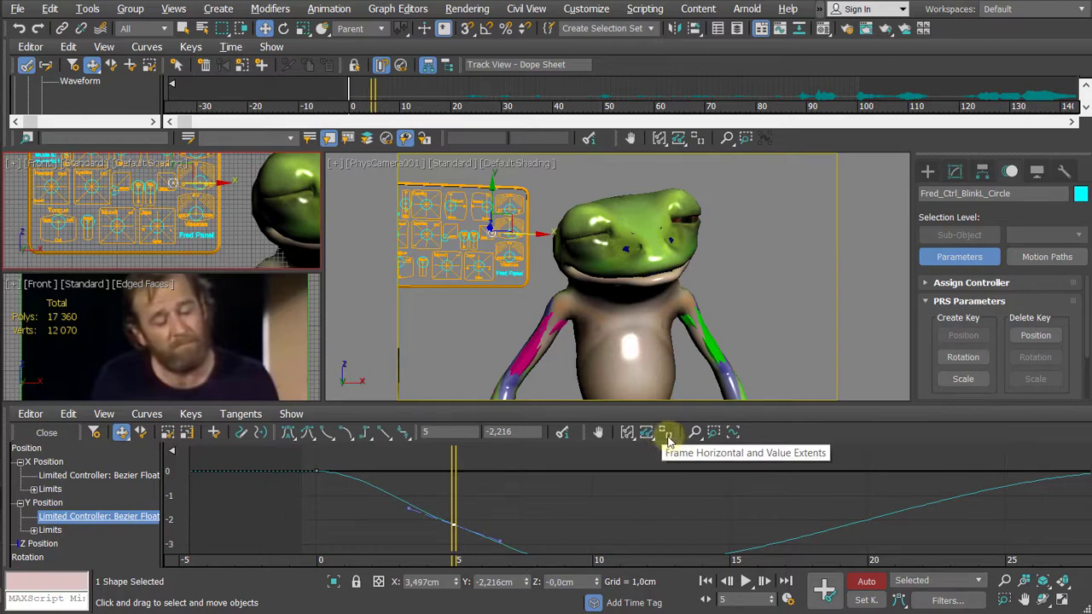
pyautogui.moveTo(622, 500); pyautogui.dragTo(549, 471, button='middle')
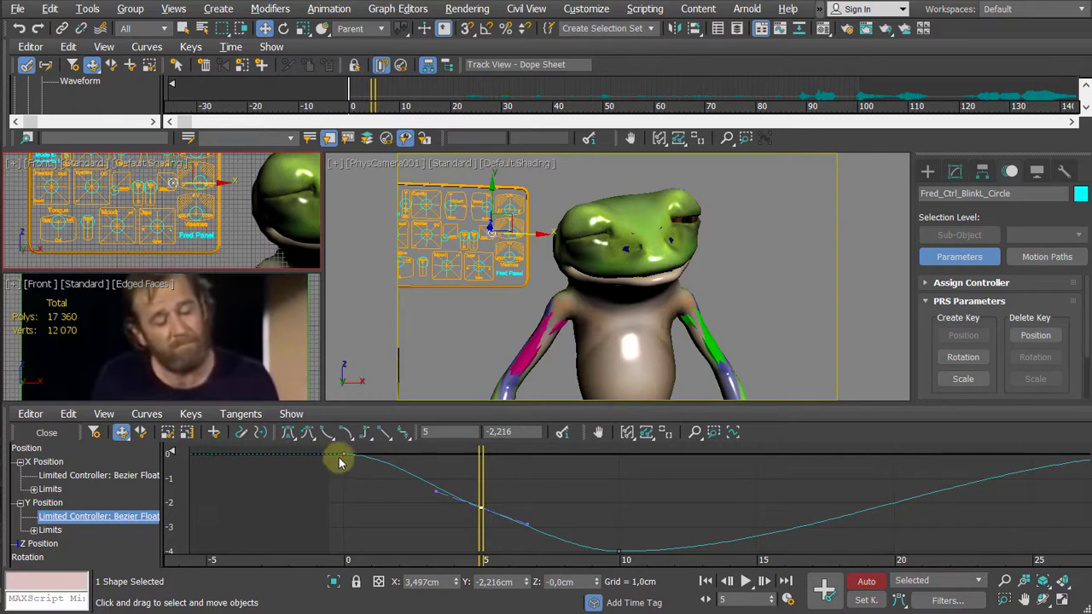
pyautogui.moveTo(621, 500); pyautogui.dragTo(618, 493, button='middle')
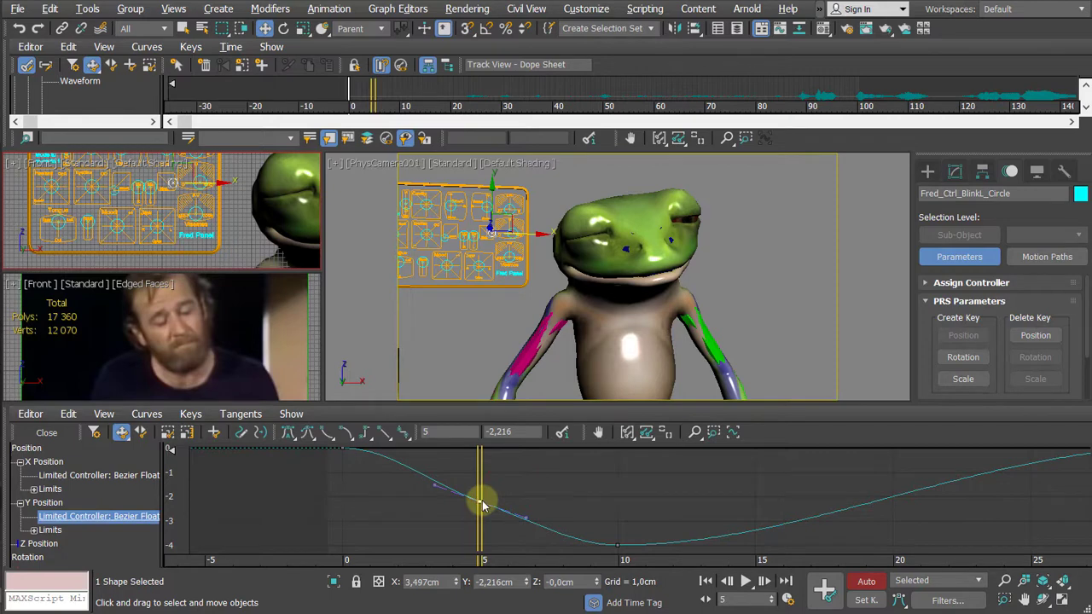
# Step: Lower the left blink control's Y Position key at frame 5 to about -3.37
pyautogui.moveTo(482, 501)
pyautogui.mouseDown()
pyautogui.moveTo(453, 509)
pyautogui.moveTo(478, 504)
pyautogui.moveTo(479, 517)
pyautogui.mouseUp()
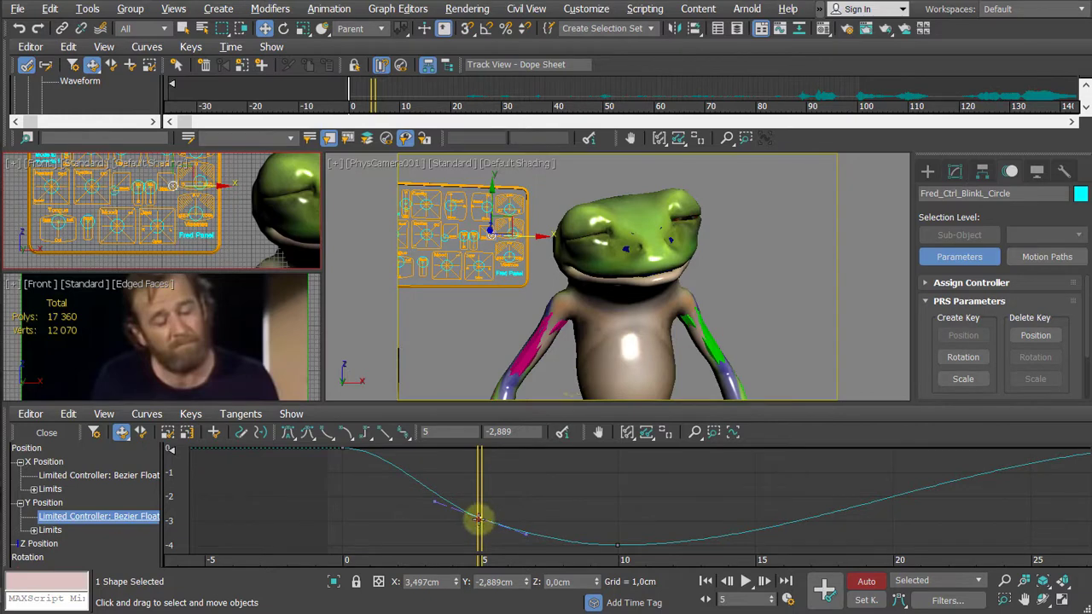
pyautogui.moveTo(478, 517); pyautogui.dragTo(478, 529)
pyautogui.moveTo(606, 487); pyautogui.dragTo(580, 468, button='middle')
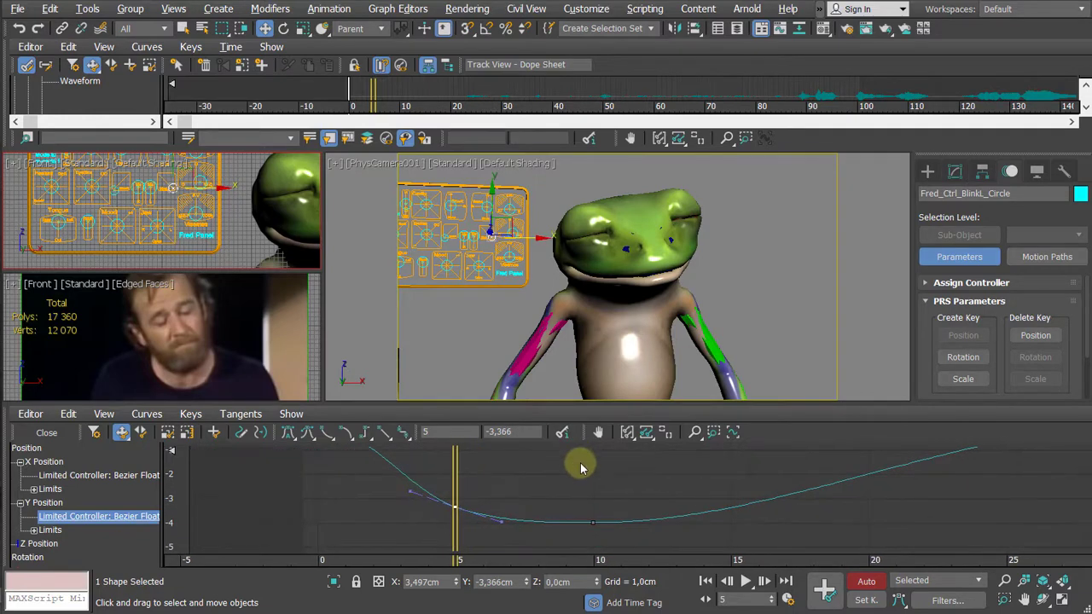
# Step: Go to frame 10 and raise the left blink control's Y Position key there to -2.4
pyautogui.moveTo(627, 487); pyautogui.dragTo(529, 534)
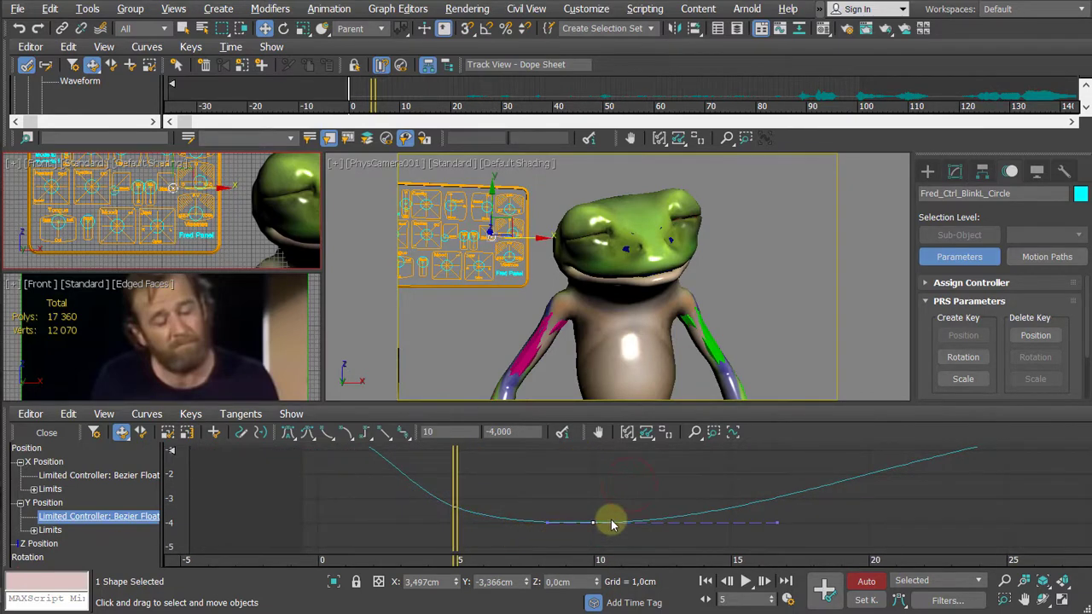
pyautogui.moveTo(455, 483); pyautogui.dragTo(590, 493)
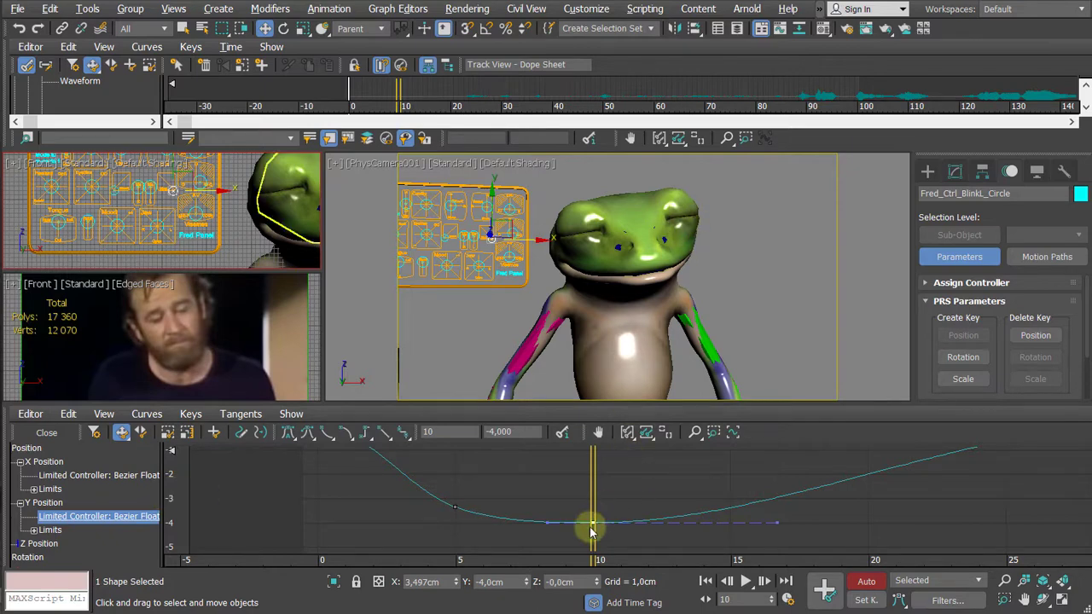
pyautogui.moveTo(590, 524); pyautogui.dragTo(591, 486)
# Step: Scrub between frames 5 and 19 to examine how the frog's left eyelid closes and reopens against the reference footage
pyautogui.moveTo(480, 489); pyautogui.dragTo(430, 528)
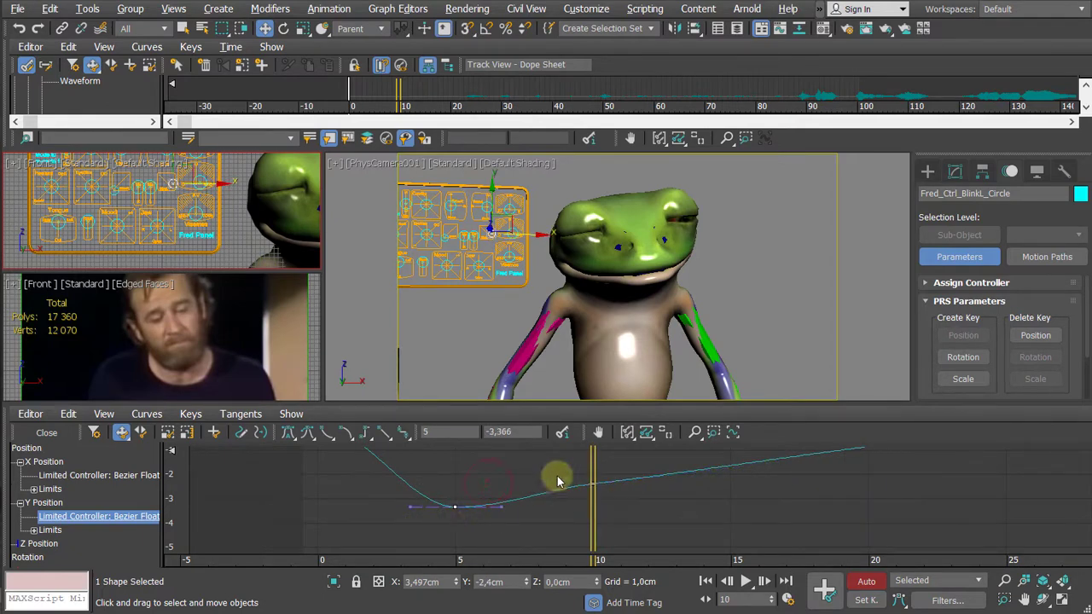
pyautogui.moveTo(592, 458); pyautogui.dragTo(564, 461)
pyautogui.moveTo(414, 467); pyautogui.dragTo(455, 482)
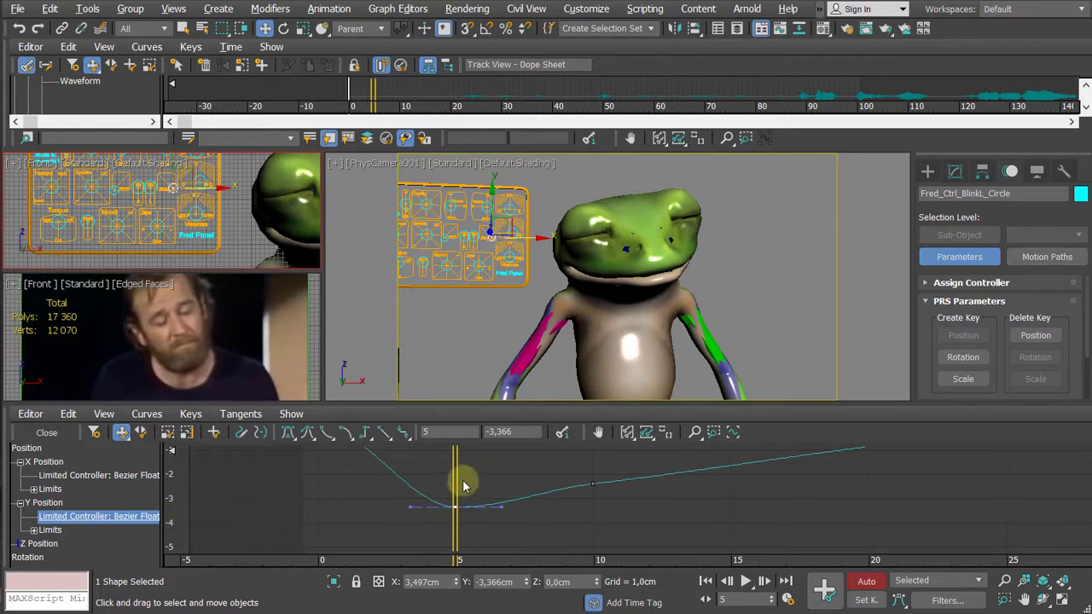
pyautogui.moveTo(456, 493); pyautogui.dragTo(623, 512)
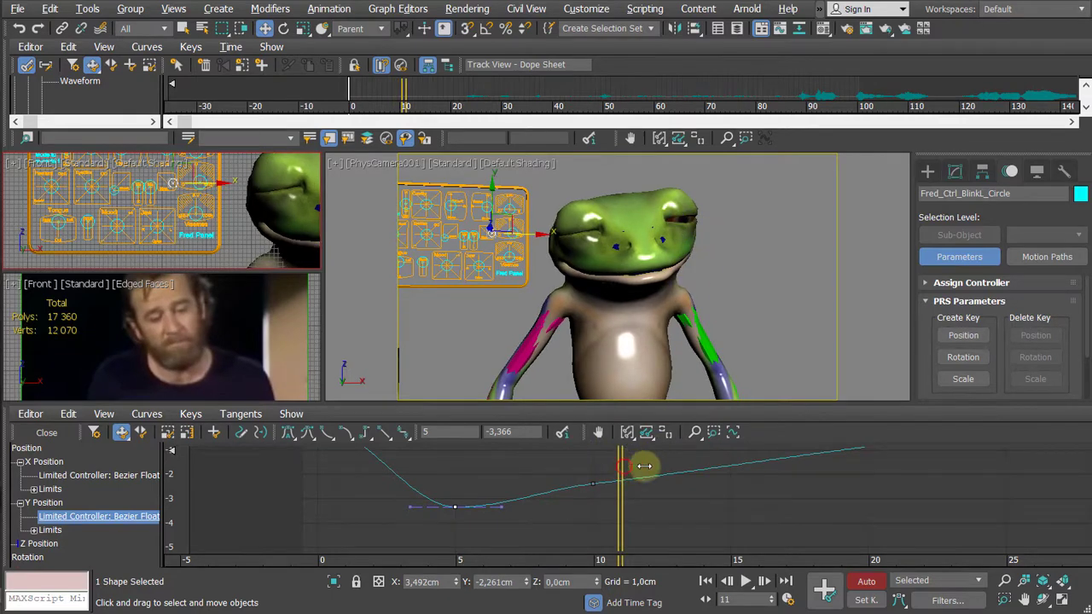
pyautogui.moveTo(644, 466); pyautogui.dragTo(840, 469)
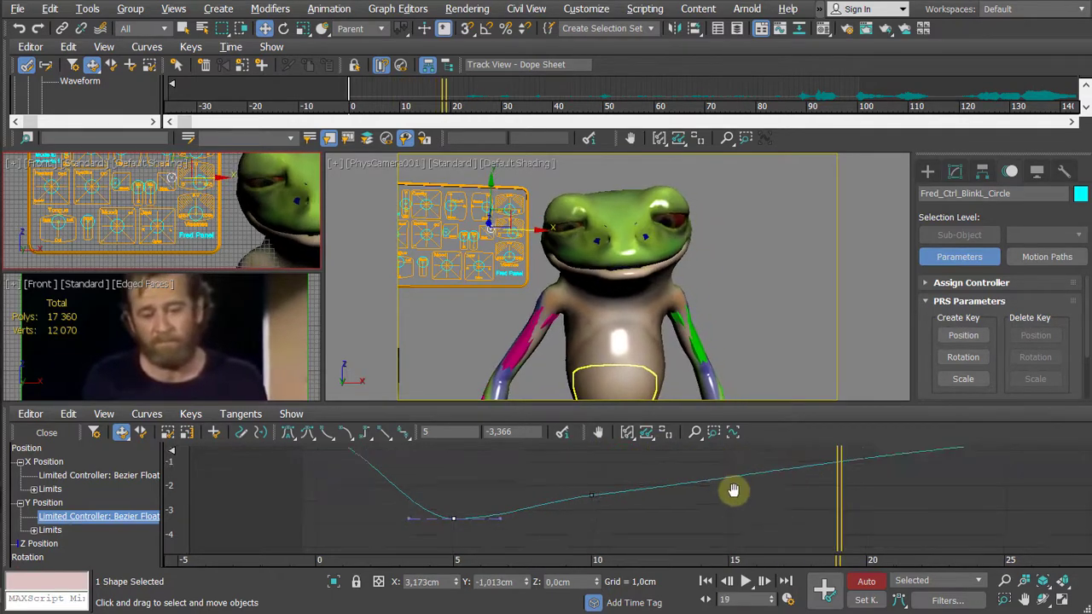
pyautogui.moveTo(733, 491); pyautogui.dragTo(722, 525, button='middle')
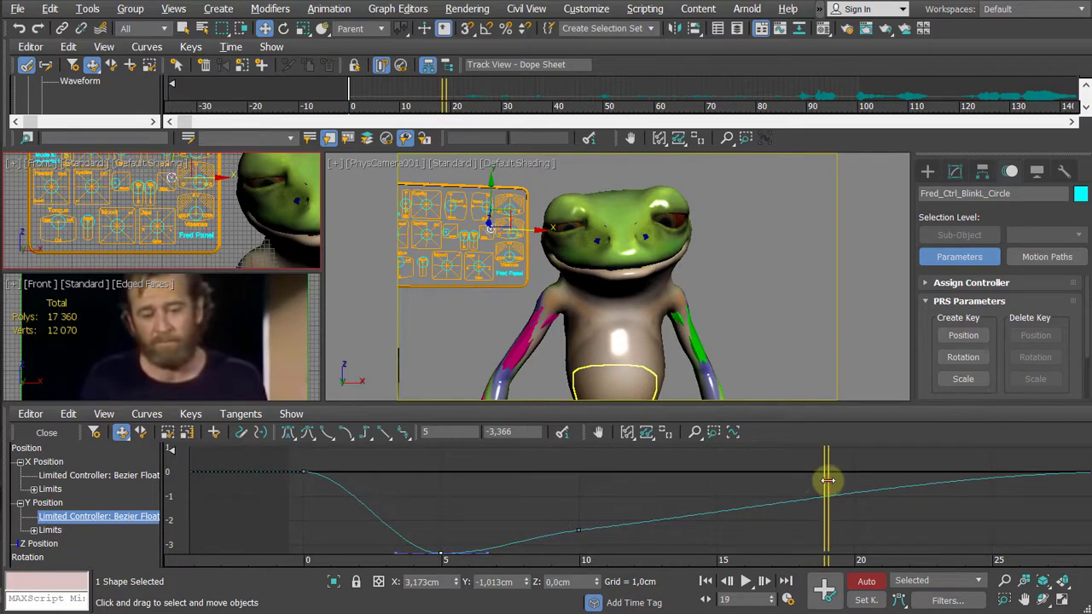
pyautogui.moveTo(824, 478); pyautogui.dragTo(500, 536)
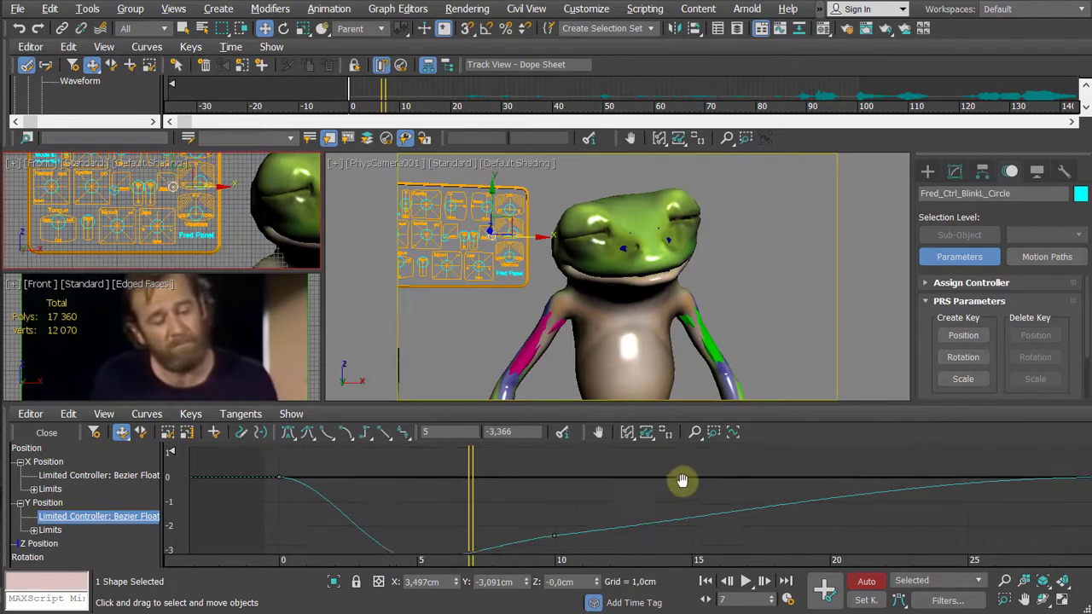
# Step: Lower the Y Position key at frame 10 to about -3.35 and tilt its outgoing tangent handle upward for a quicker rise
pyautogui.moveTo(682, 478); pyautogui.dragTo(654, 453, button='middle')
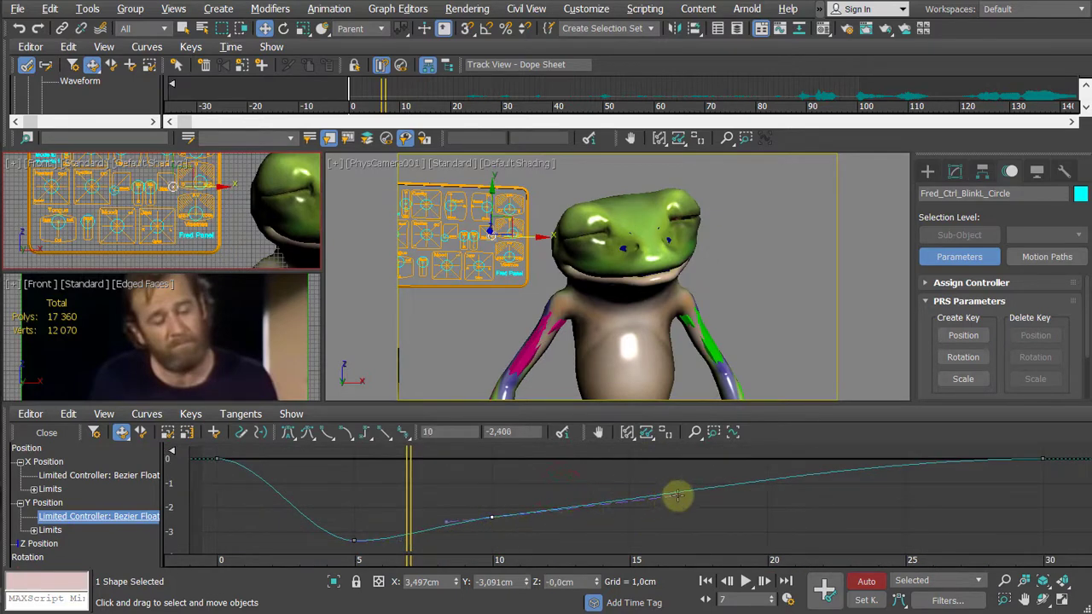
pyautogui.click(490, 517)
pyautogui.moveTo(490, 517); pyautogui.dragTo(492, 539)
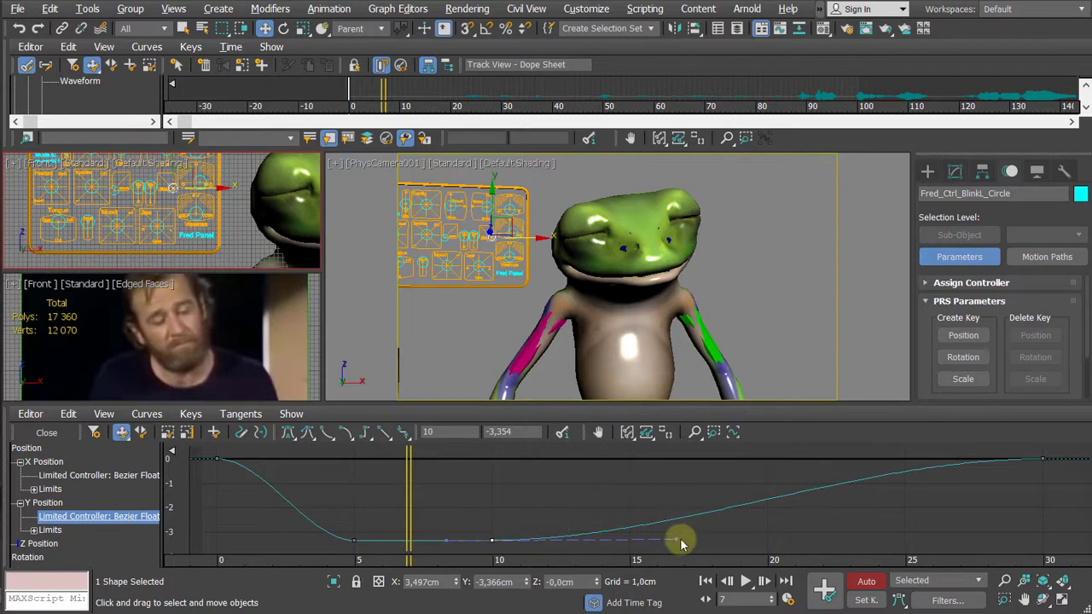
pyautogui.moveTo(675, 542); pyautogui.dragTo(676, 497)
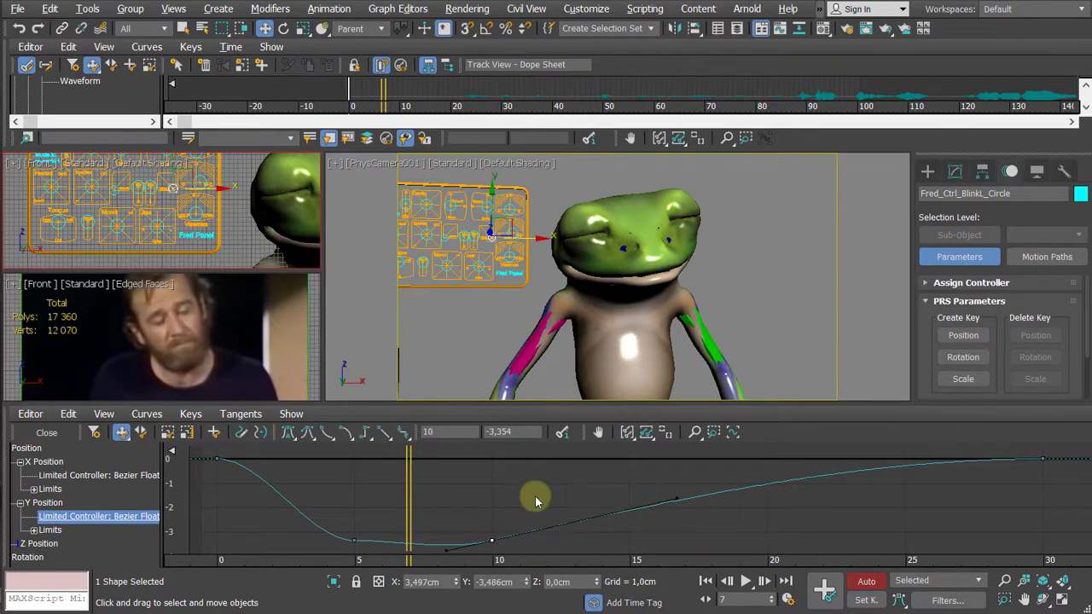
# Step: Tilt the frame 5 key's outgoing tangent handle downward and raise the frame 10 key to about -3.1 for a rounded dip
pyautogui.moveTo(371, 509); pyautogui.dragTo(383, 486, button='middle')
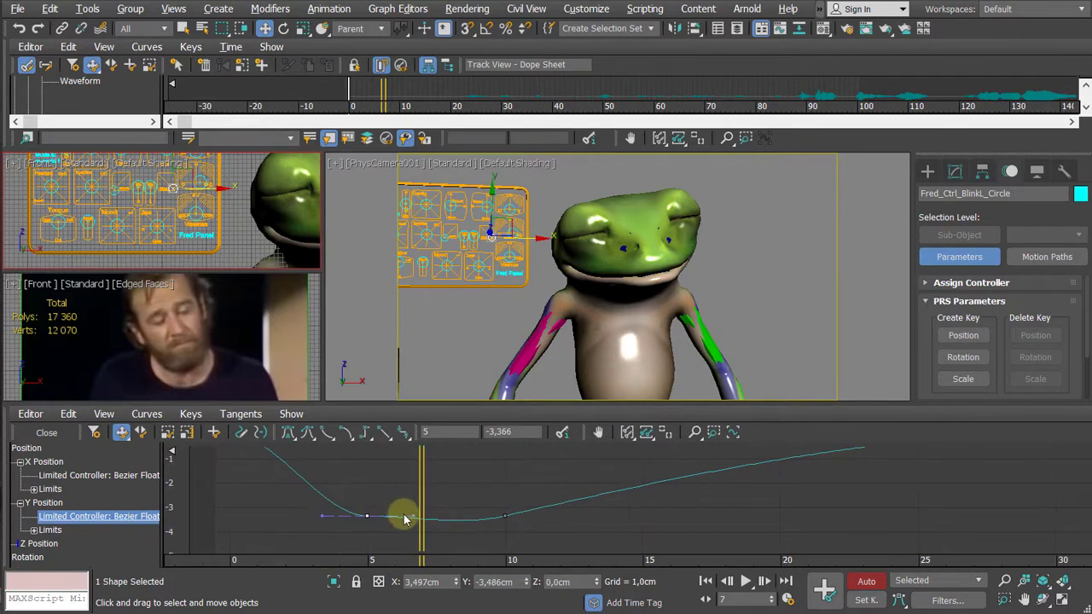
pyautogui.moveTo(412, 517); pyautogui.dragTo(419, 524)
pyautogui.click(569, 487)
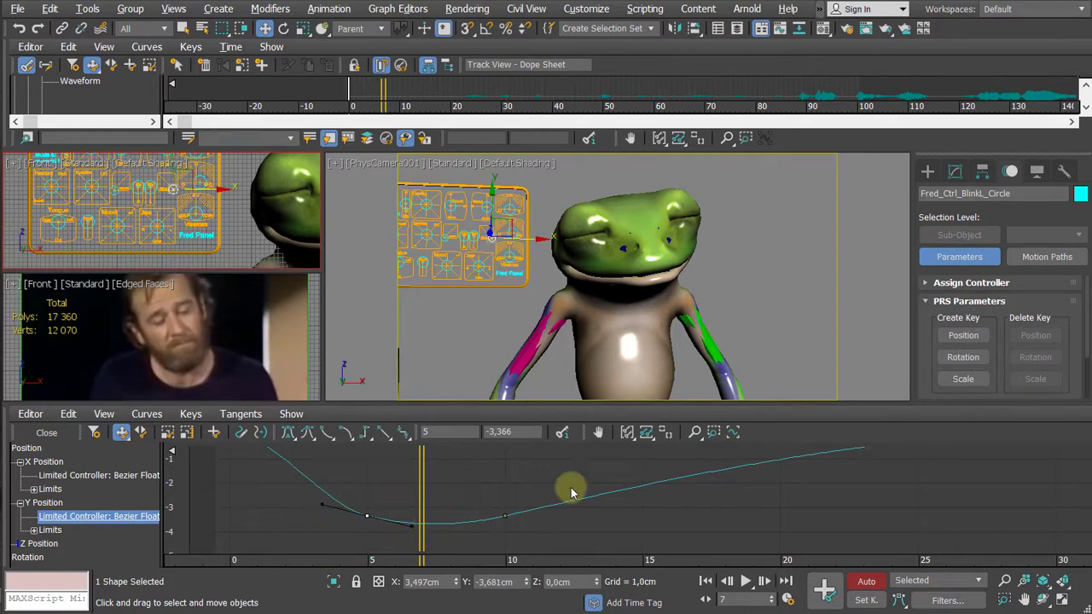
pyautogui.click(507, 515)
pyautogui.moveTo(506, 515); pyautogui.dragTo(505, 510)
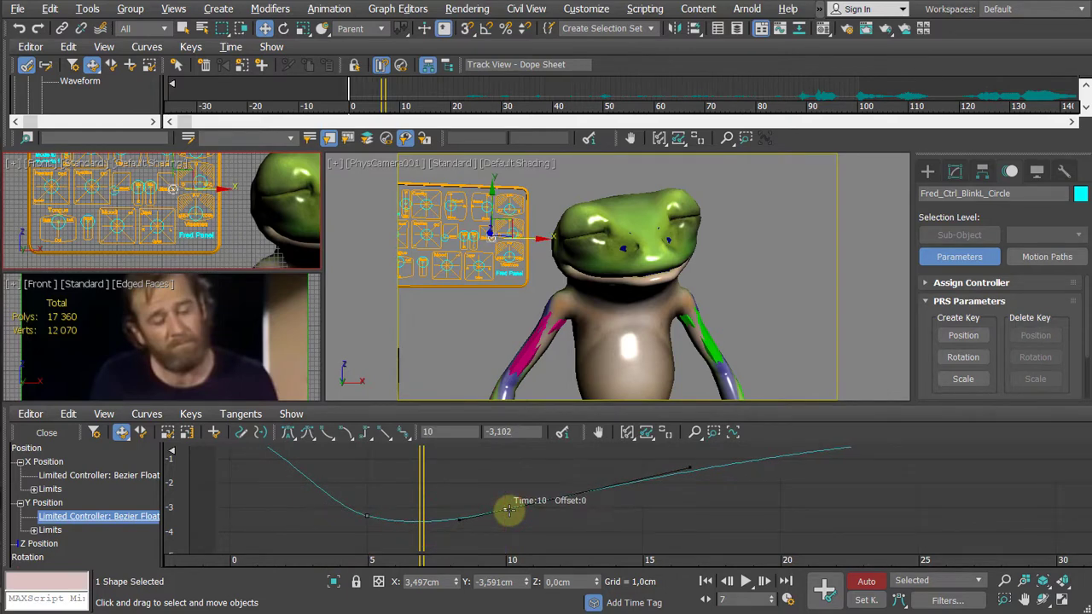
# Step: Scrub forward to frame 18 and back to frame 8 to check the eyelid motion of the reshaped blink curve
pyautogui.moveTo(420, 517); pyautogui.dragTo(725, 543)
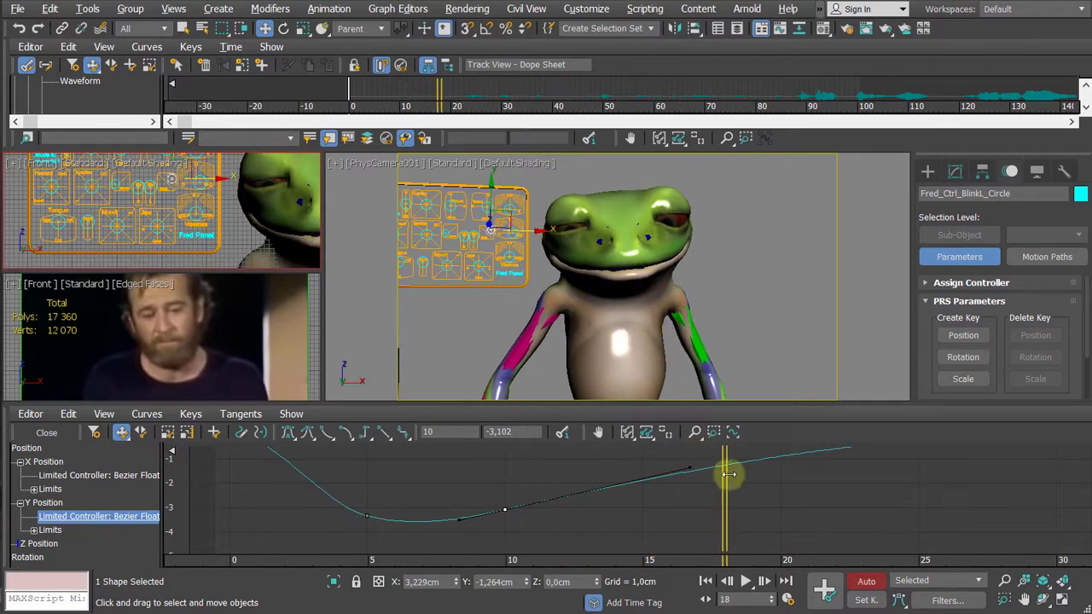
pyautogui.moveTo(731, 463); pyautogui.dragTo(687, 493, button='middle')
pyautogui.moveTo(609, 499); pyautogui.dragTo(321, 527)
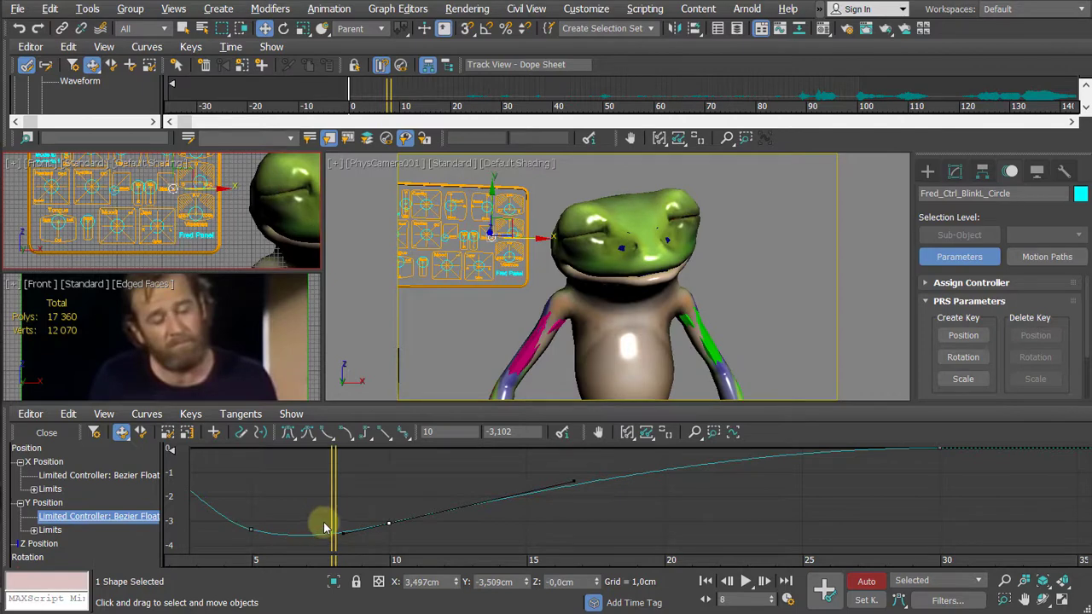
# Step: Close the curve editor, enlarge the viewports down to the timeline, and select the blink keys at frames 5 and 10
pyautogui.moveTo(325, 527); pyautogui.dragTo(384, 526, button='middle')
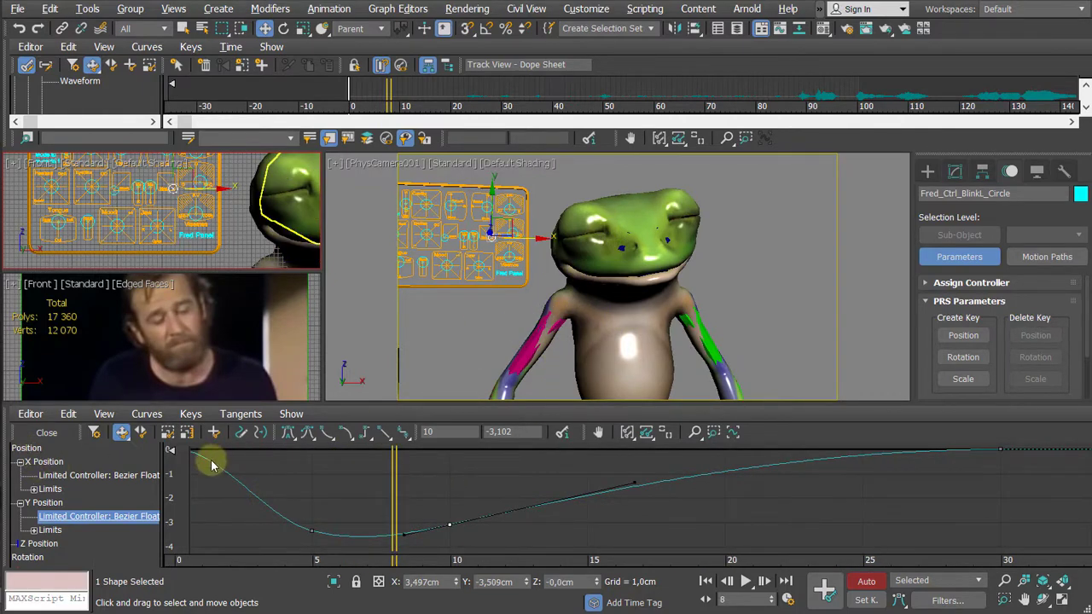
pyautogui.click(48, 433)
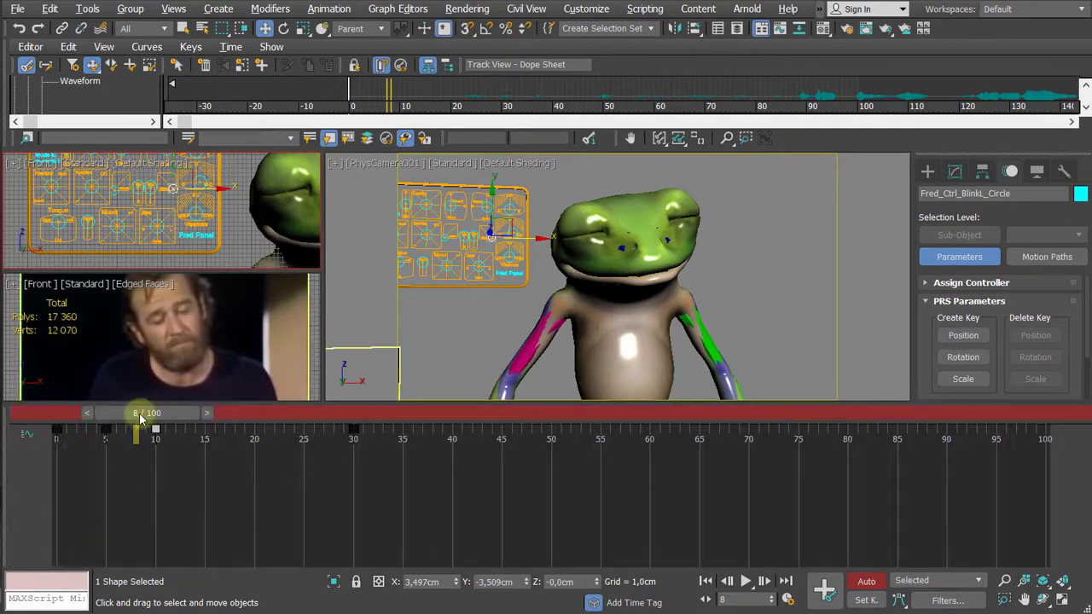
pyautogui.moveTo(305, 403); pyautogui.dragTo(327, 563)
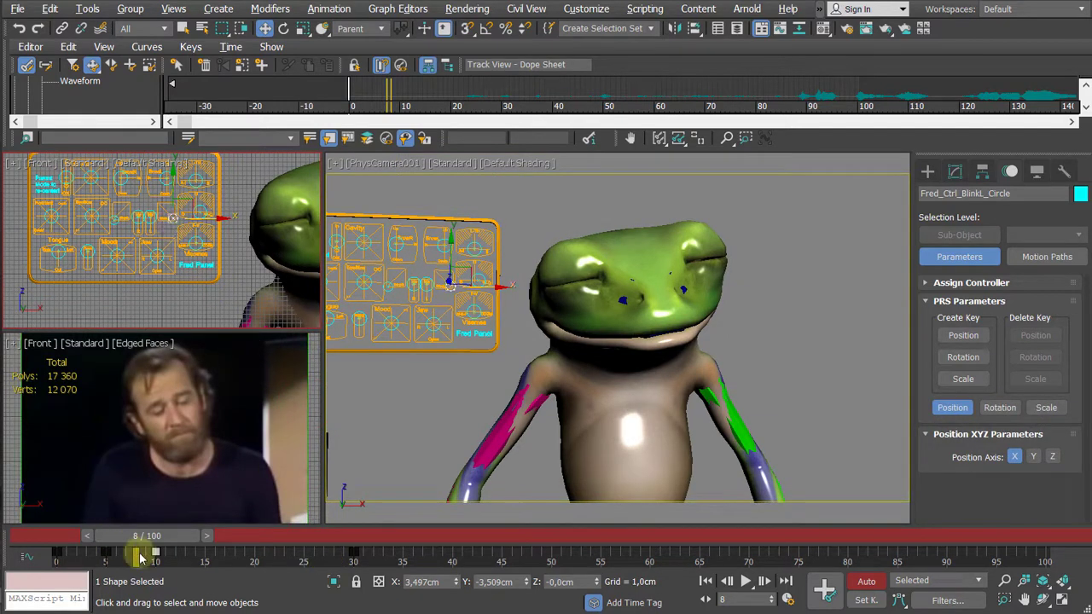
pyautogui.moveTo(164, 559); pyautogui.dragTo(82, 561)
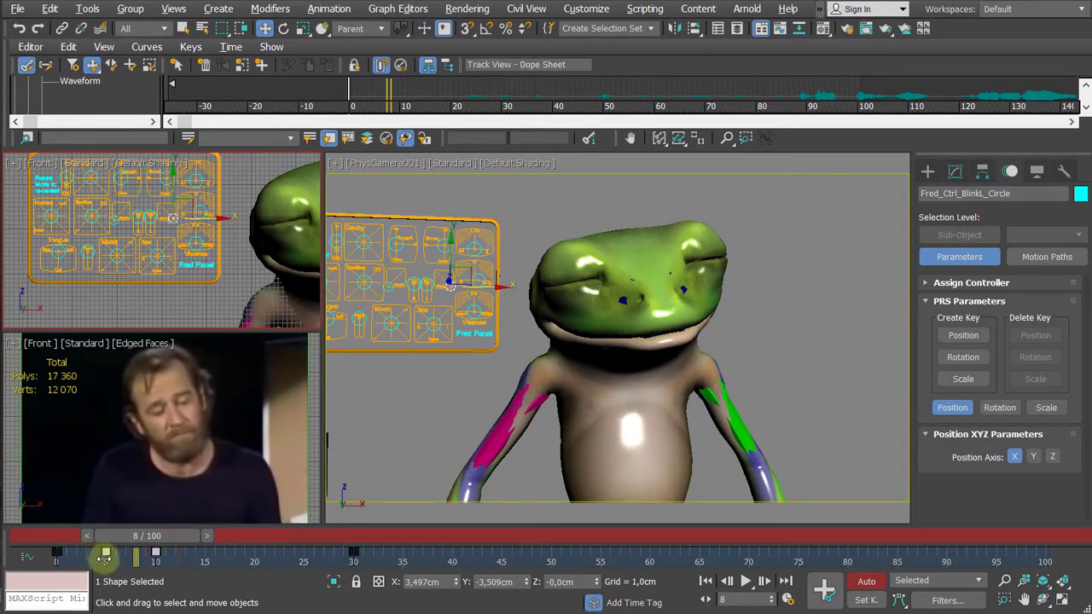
pyautogui.moveTo(109, 557); pyautogui.dragTo(86, 559)
# Step: Scrub forward from frame 8 to frame 60 to examine the frog's eyes and pose against the reference footage
pyautogui.moveTo(153, 540)
pyautogui.mouseDown()
pyautogui.moveTo(45, 540)
pyautogui.moveTo(114, 563)
pyautogui.moveTo(166, 538)
pyautogui.moveTo(324, 551)
pyautogui.moveTo(390, 542)
pyautogui.moveTo(383, 553)
pyautogui.moveTo(393, 553)
pyautogui.mouseUp()
pyautogui.press('w')
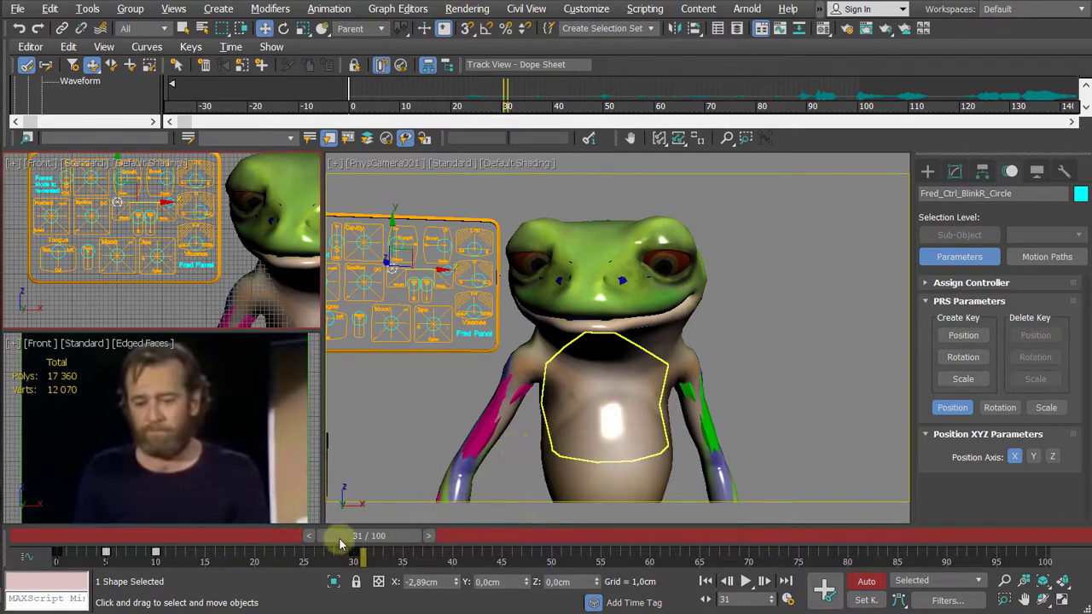
pyautogui.moveTo(341, 539); pyautogui.dragTo(588, 574)
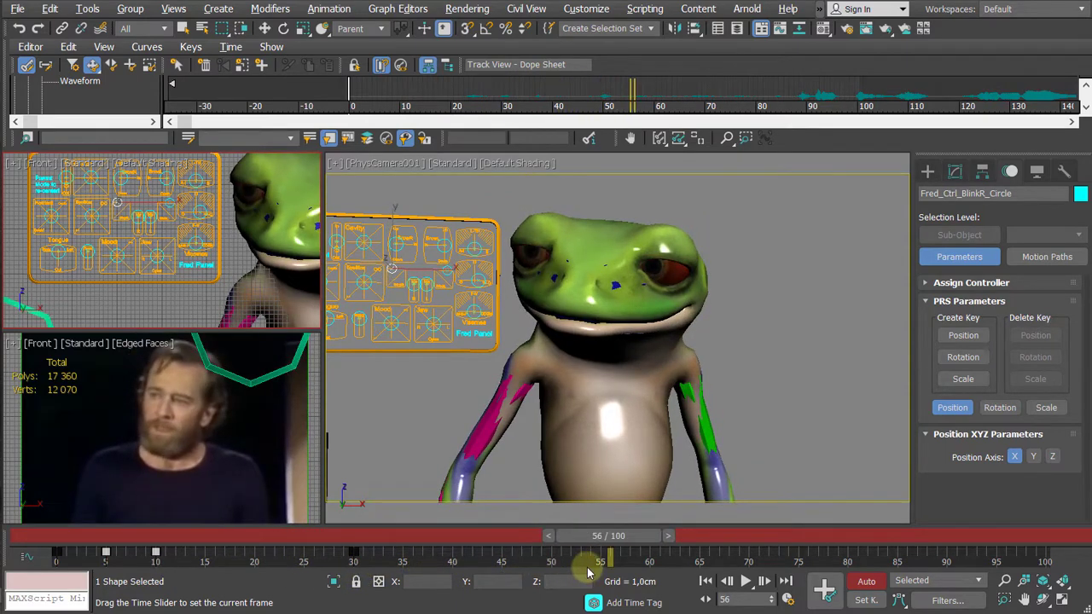
pyautogui.moveTo(563, 534); pyautogui.dragTo(634, 536)
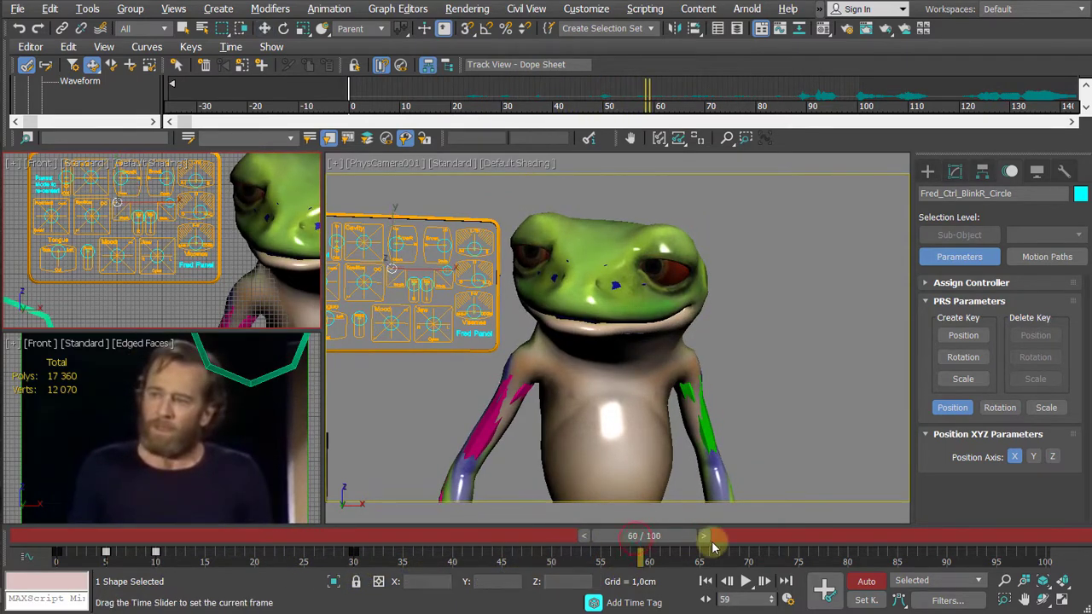
pyautogui.moveTo(713, 546); pyautogui.dragTo(645, 535)
pyautogui.press('w')
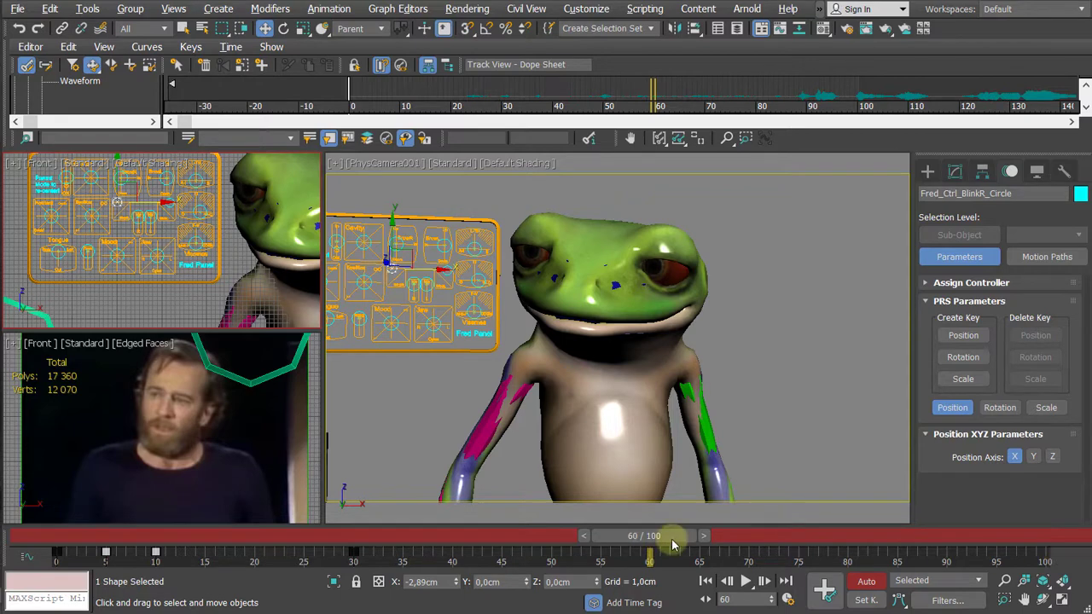
pyautogui.moveTo(645, 536)
pyautogui.mouseDown()
pyautogui.moveTo(885, 553)
pyautogui.moveTo(748, 531)
pyautogui.moveTo(640, 530)
pyautogui.moveTo(653, 546)
pyautogui.mouseUp()
pyautogui.press('w')
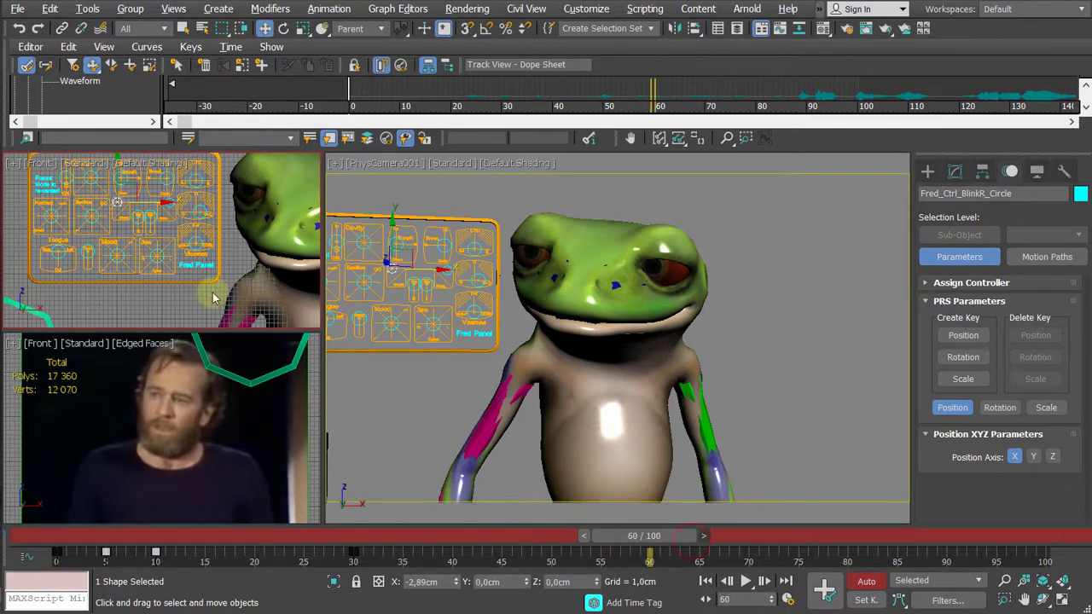
# Step: Select the frog's pelvis control and copy its key from frame 30 to frame 60
pyautogui.moveTo(233, 240); pyautogui.dragTo(173, 186, button='middle')
pyautogui.scroll(-5, 173, 186)
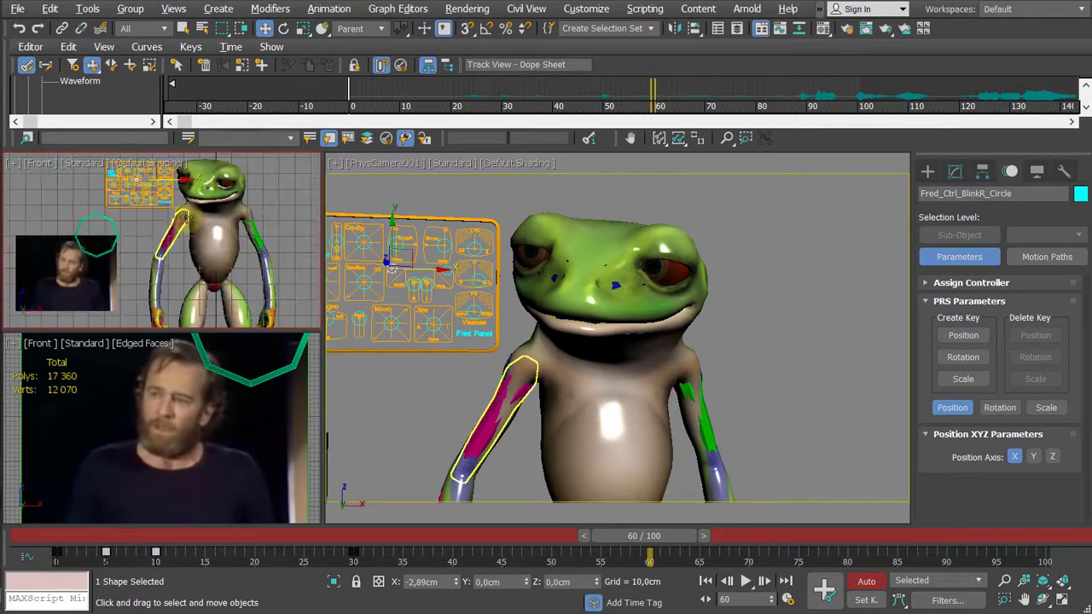
pyautogui.click(212, 289)
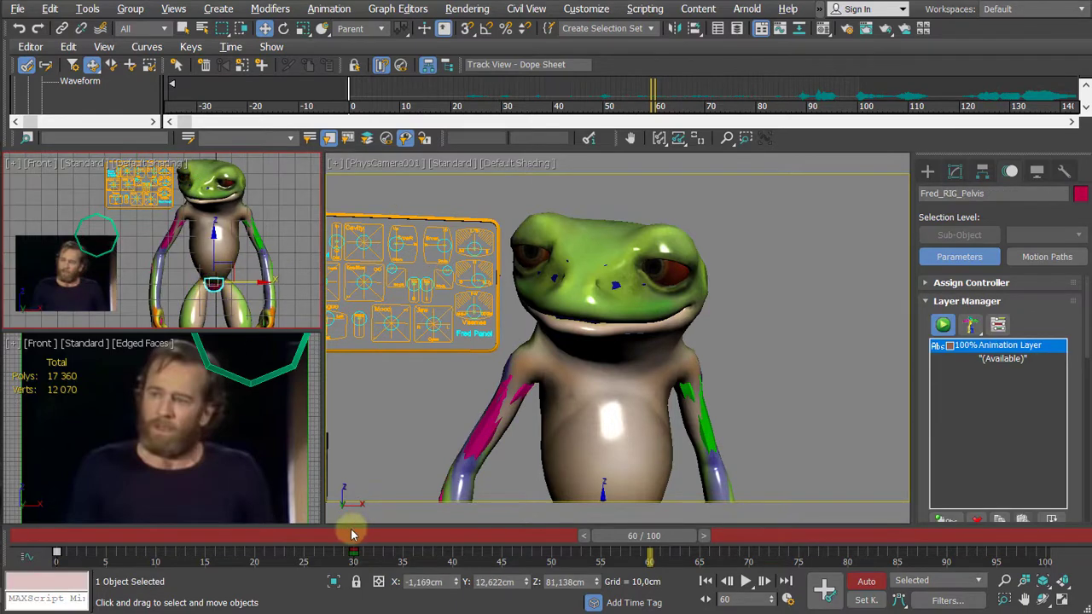
pyautogui.moveTo(88, 570); pyautogui.dragTo(383, 559)
pyautogui.click(352, 554)
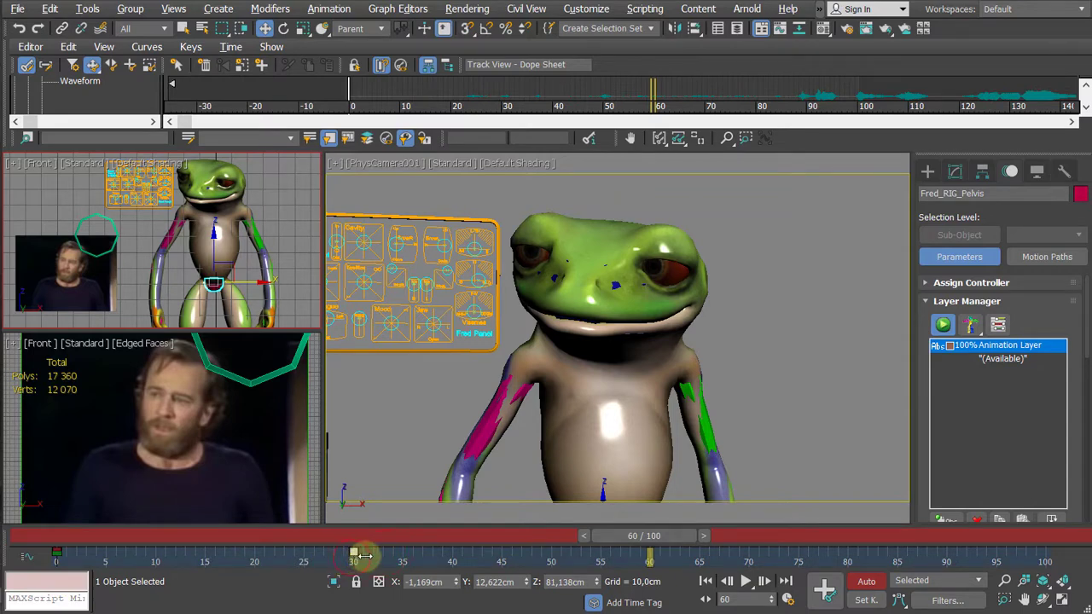
pyautogui.keyDown('shift'); pyautogui.moveTo(363, 555); pyautogui.dragTo(902, 597); pyautogui.keyUp('shift')
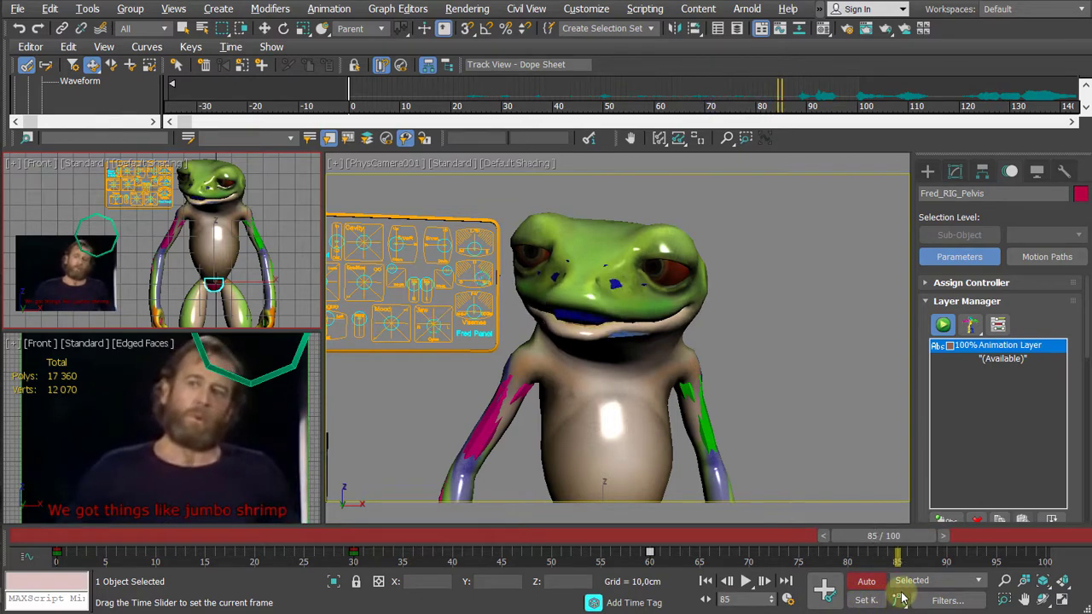
# Step: At frame 85, move the pelvis sideways and up to about X 11.1 cm and Z 85.5 cm
pyautogui.press('w')
pyautogui.scroll(-3, 199, 254)
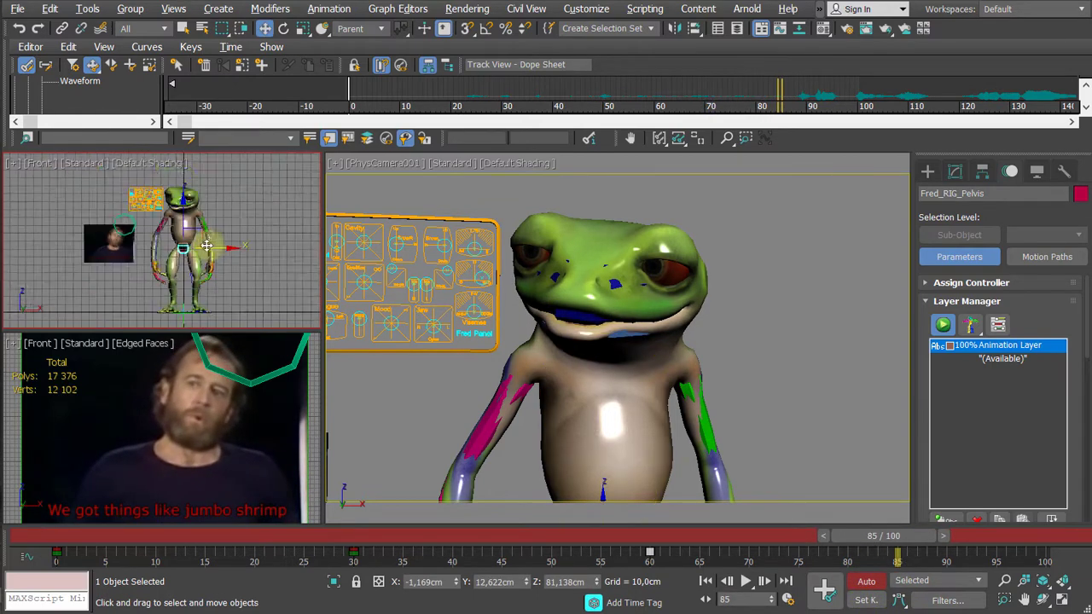
pyautogui.moveTo(199, 254); pyautogui.dragTo(171, 248, button='middle')
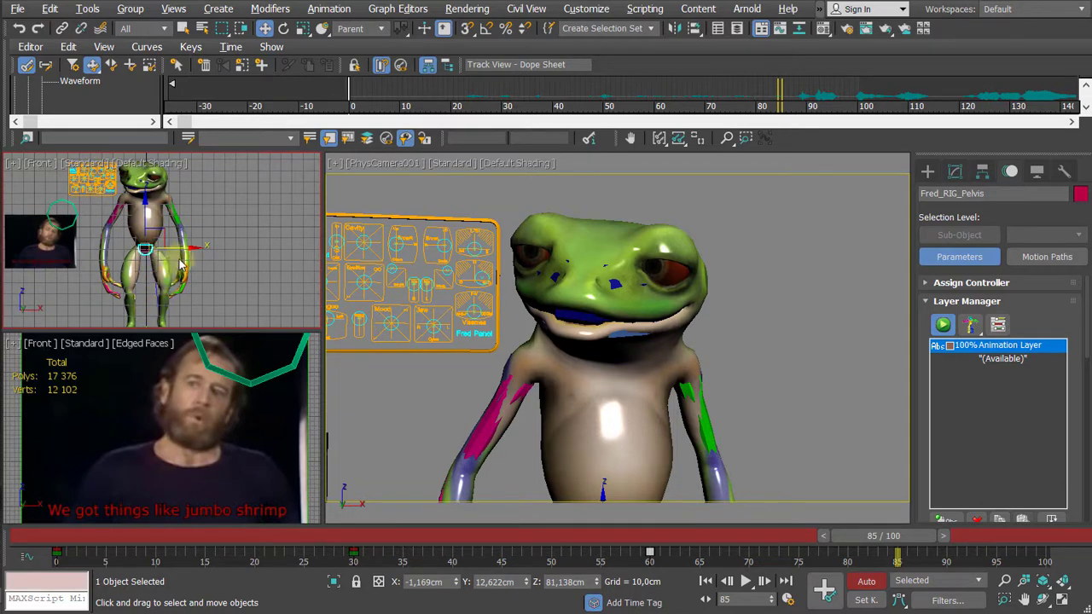
pyautogui.moveTo(172, 247); pyautogui.dragTo(184, 247)
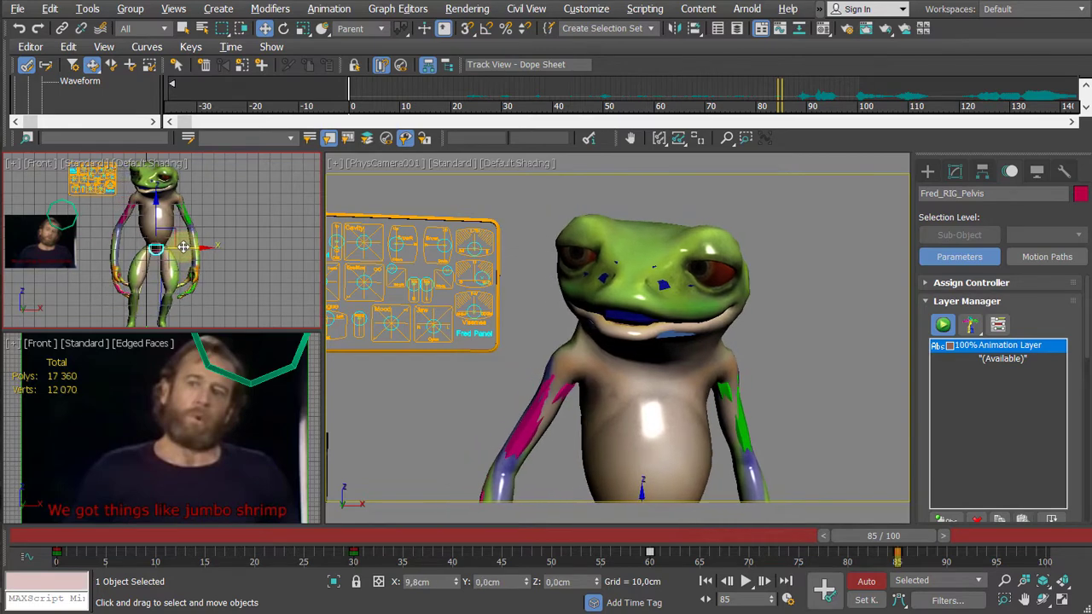
pyautogui.moveTo(183, 248); pyautogui.dragTo(188, 245, button='middle')
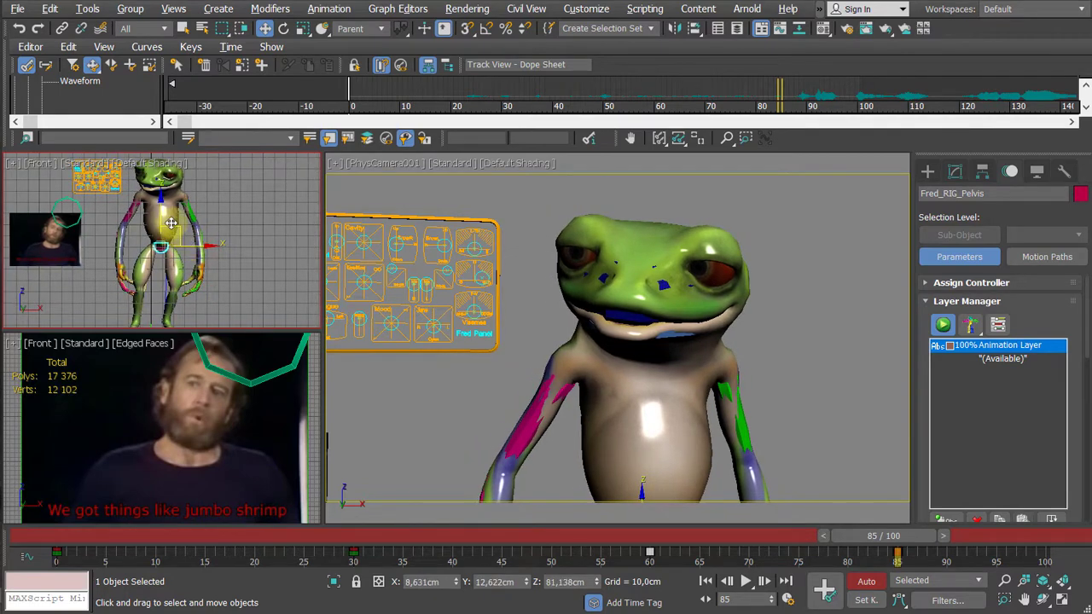
pyautogui.hotkey('ctrl', 'z')
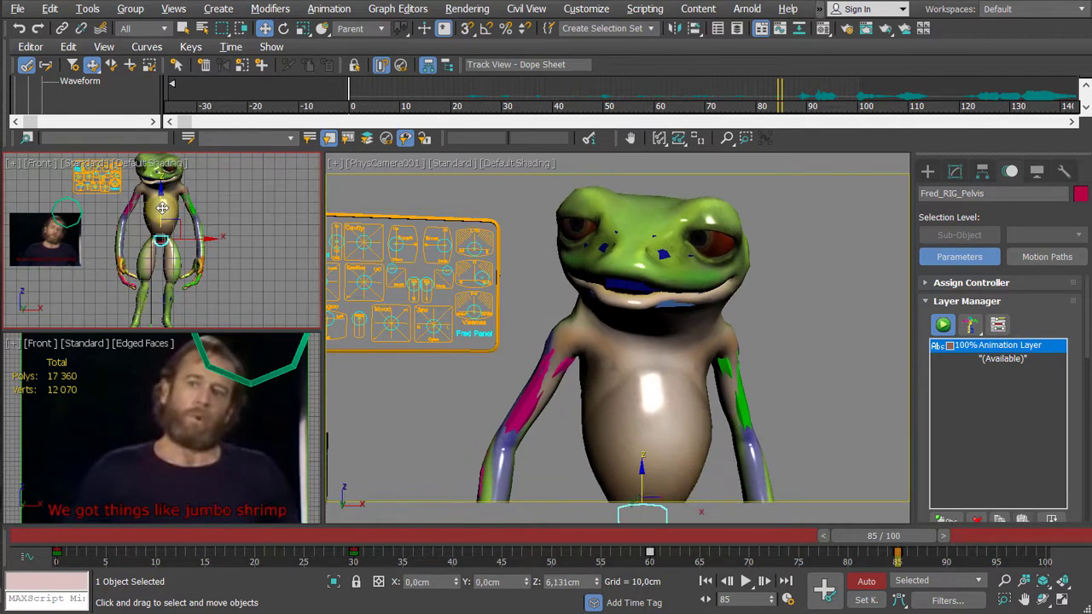
pyautogui.moveTo(162, 208); pyautogui.dragTo(192, 240)
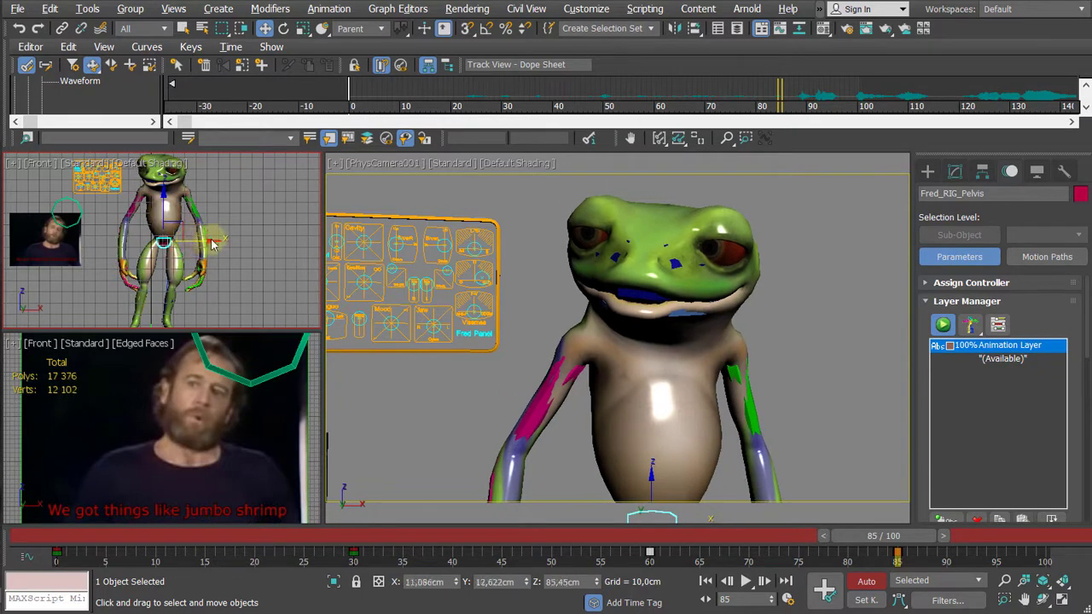
# Step: Rotate the pelvis slightly at frame 85 so the frog's upper body leans back towards the face control board
pyautogui.scroll(3, 213, 243)
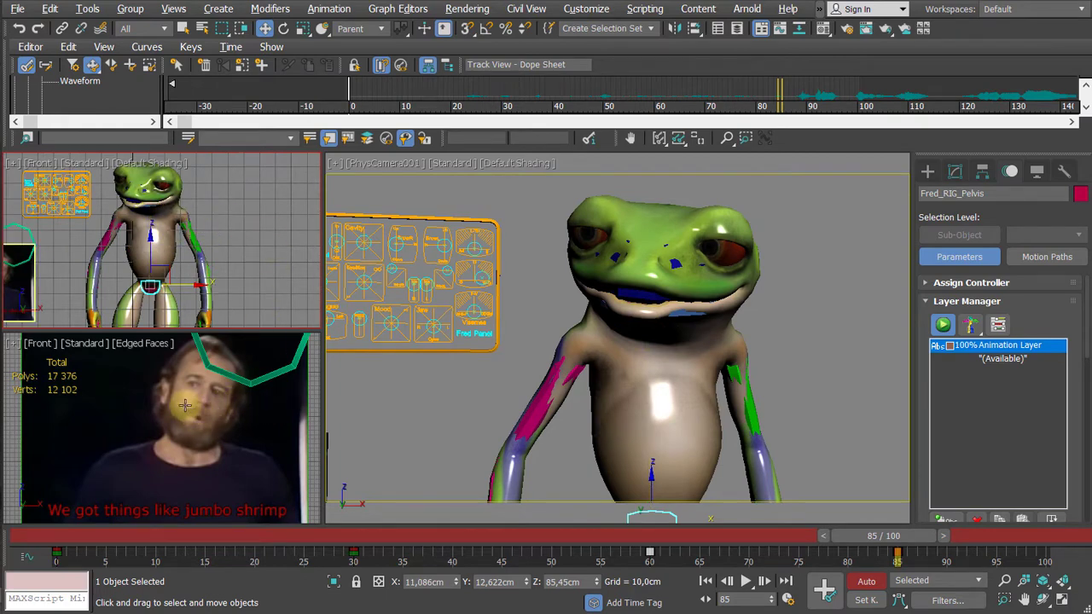
pyautogui.moveTo(221, 237); pyautogui.dragTo(242, 190, button='middle')
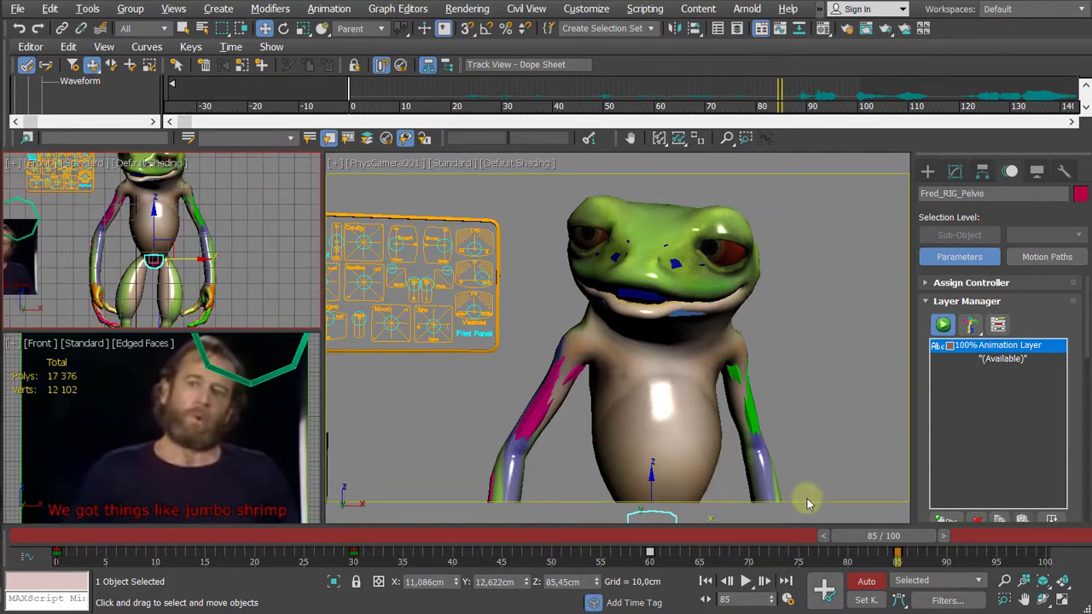
pyautogui.moveTo(193, 245); pyautogui.dragTo(196, 256, button='middle')
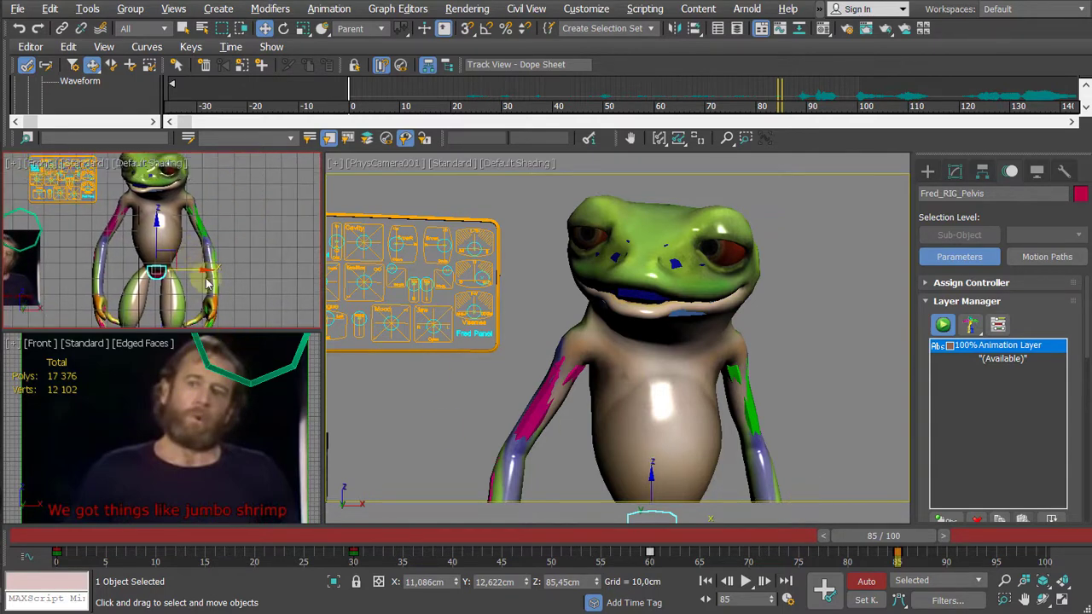
pyautogui.press('e')
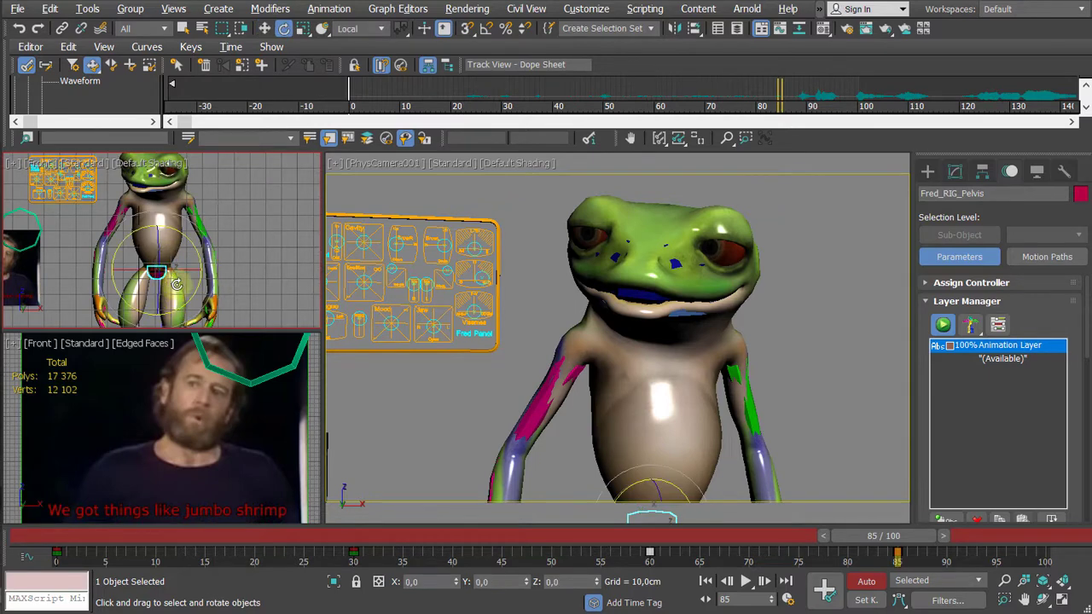
pyautogui.moveTo(189, 270); pyautogui.dragTo(181, 271)
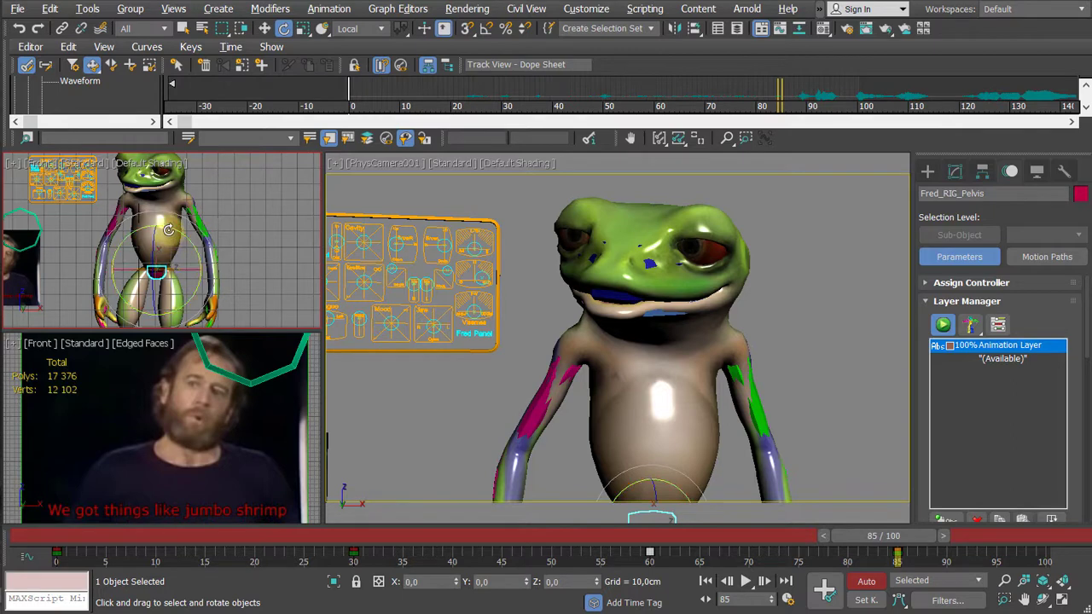
# Step: Select the ribcage control and set a key for its current pose at frame 60
pyautogui.click(155, 207)
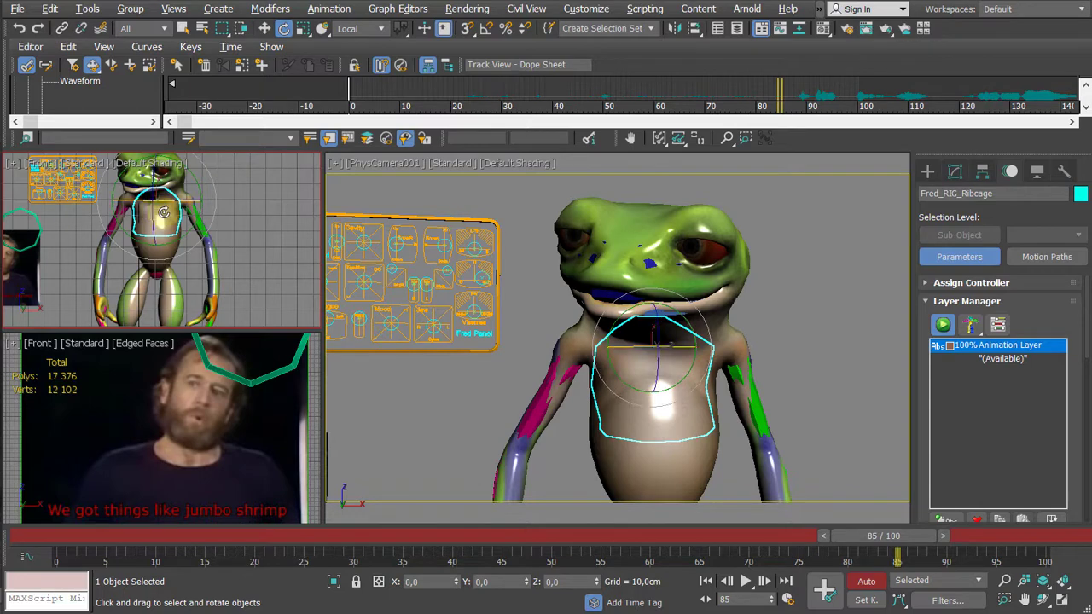
pyautogui.moveTo(868, 536); pyautogui.dragTo(590, 531)
pyautogui.press('e')
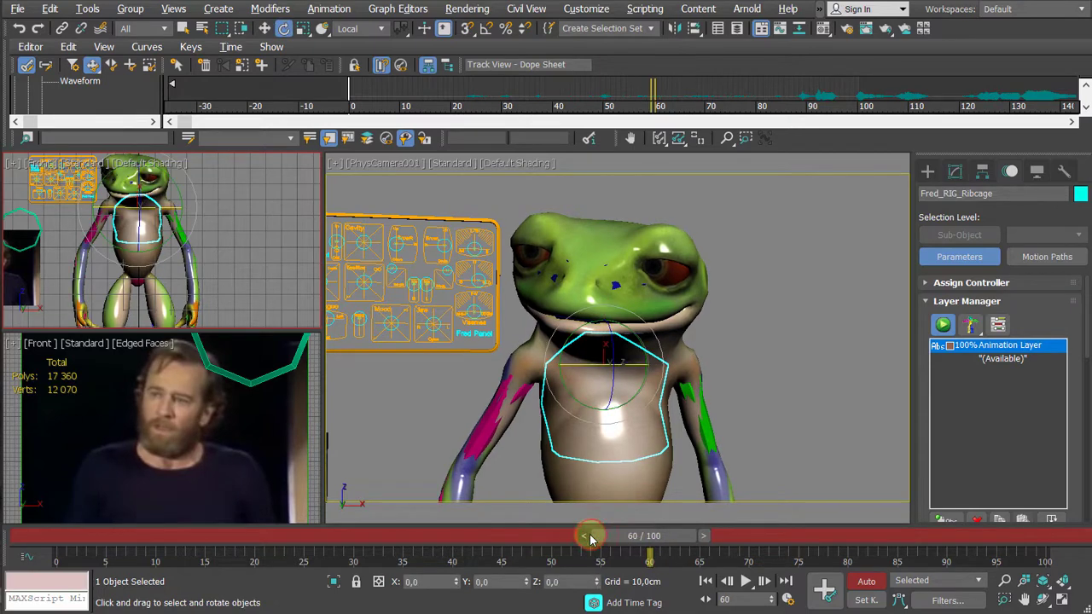
pyautogui.click(828, 590)
# Step: At frame 85, tilt the ribcage away from the face control board and turn the chest slightly towards it
pyautogui.moveTo(661, 544); pyautogui.dragTo(896, 555)
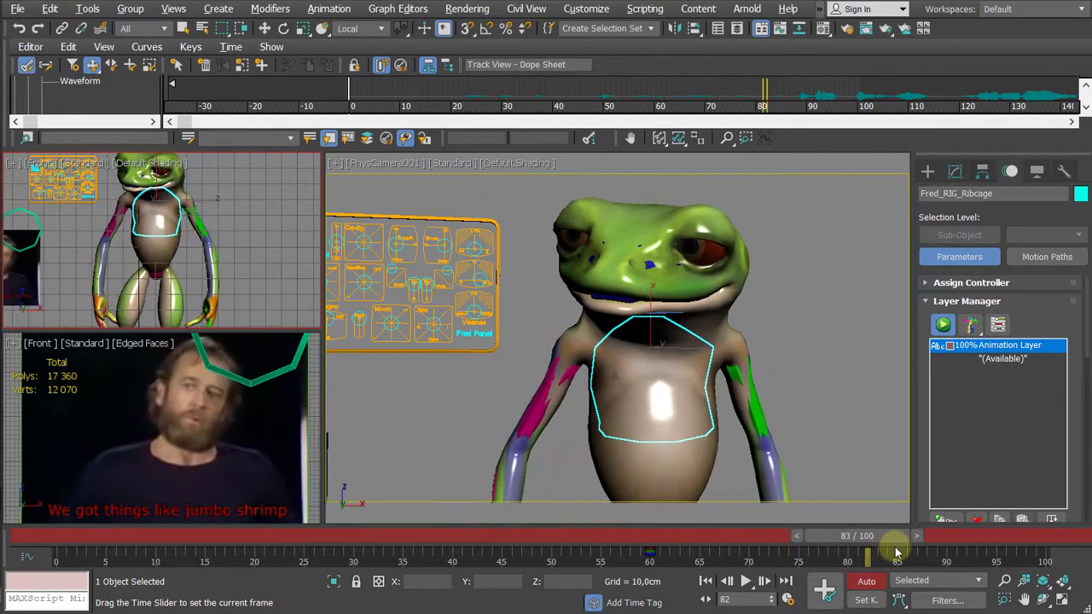
pyautogui.press('e')
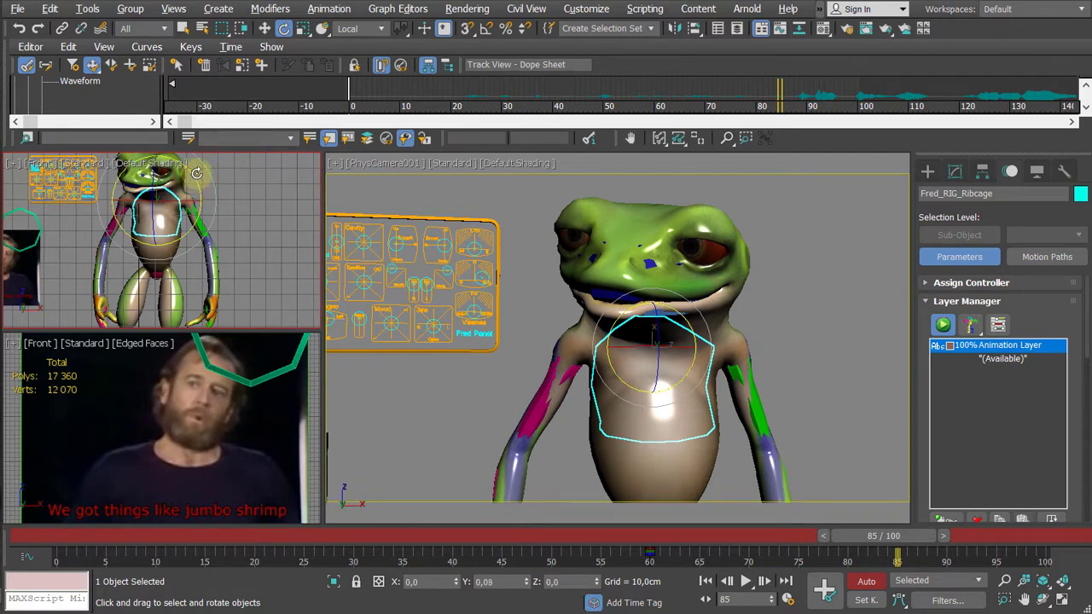
pyautogui.moveTo(197, 173); pyautogui.dragTo(207, 175)
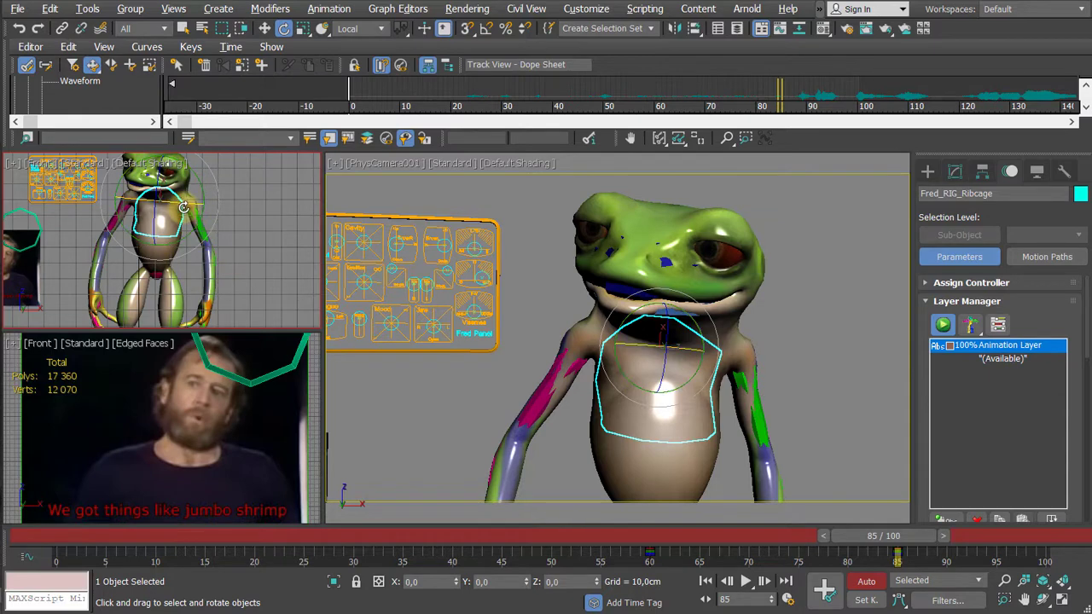
pyautogui.moveTo(182, 208); pyautogui.dragTo(176, 208)
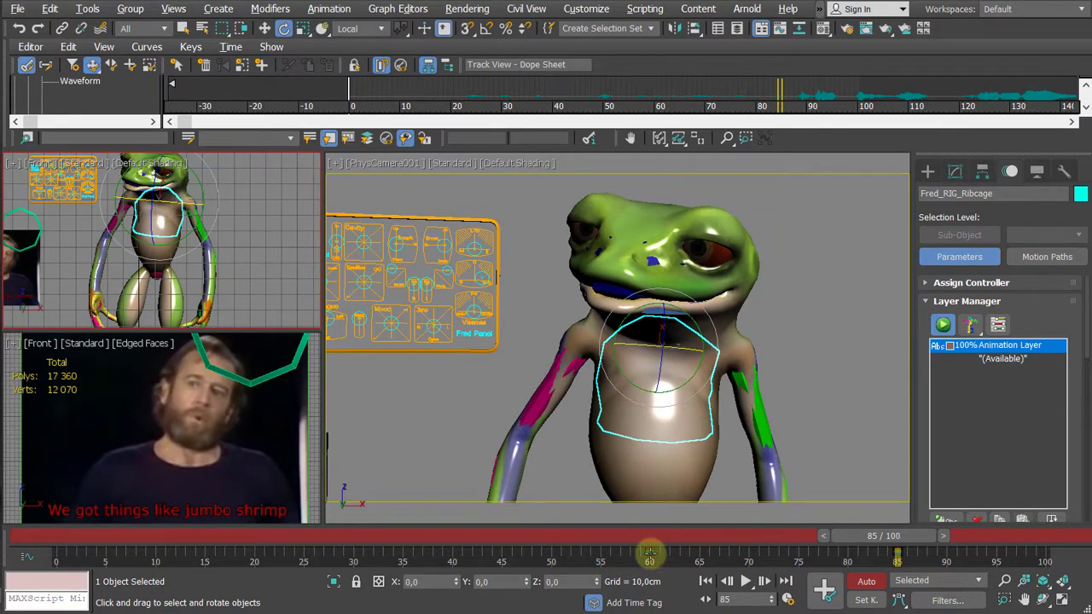
# Step: Scrub from the start of the animation to frame 90 to check the torso movement against the reference footage
pyautogui.click(649, 555)
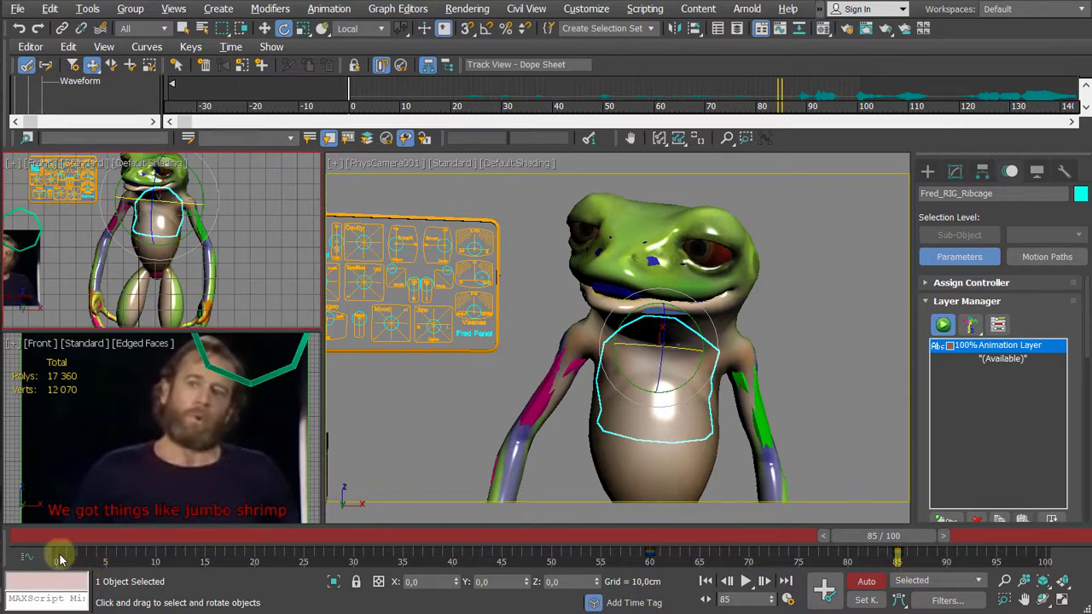
pyautogui.moveTo(877, 533)
pyautogui.mouseDown()
pyautogui.moveTo(753, 549)
pyautogui.moveTo(597, 543)
pyautogui.moveTo(848, 543)
pyautogui.moveTo(262, 533)
pyautogui.mouseUp()
pyautogui.moveTo(78, 522)
pyautogui.mouseDown()
pyautogui.moveTo(34, 530)
pyautogui.moveTo(475, 541)
pyautogui.moveTo(699, 580)
pyautogui.moveTo(890, 580)
pyautogui.moveTo(989, 563)
pyautogui.moveTo(934, 564)
pyautogui.moveTo(947, 563)
pyautogui.mouseUp()
pyautogui.press('e')
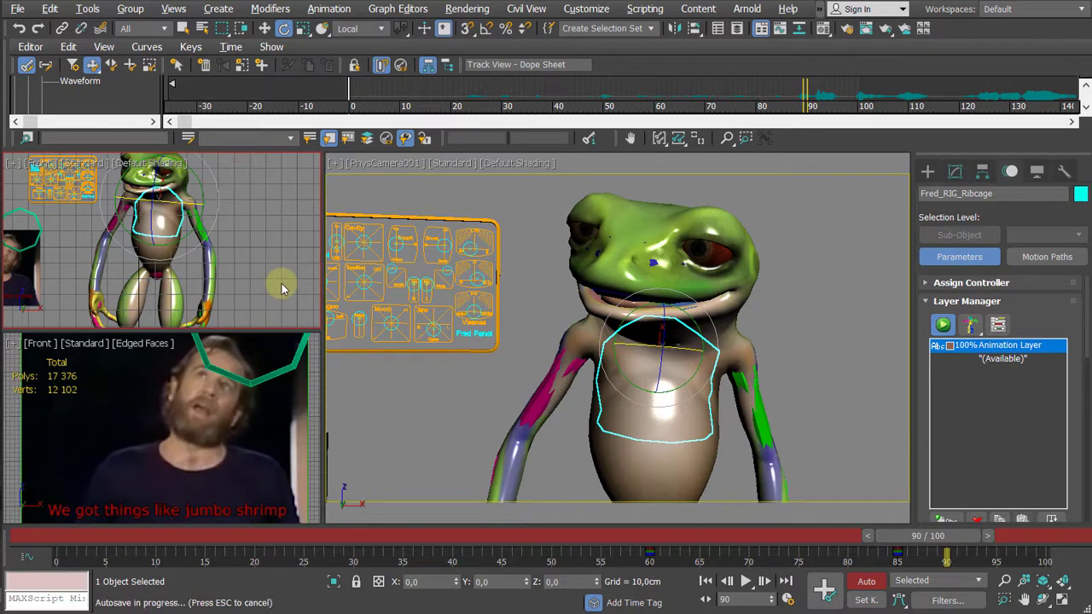
# Step: At frame 60, rotate the frog's two upper arms slightly inward, closer to the body
pyautogui.moveTo(904, 542); pyautogui.dragTo(621, 532)
pyautogui.press('e')
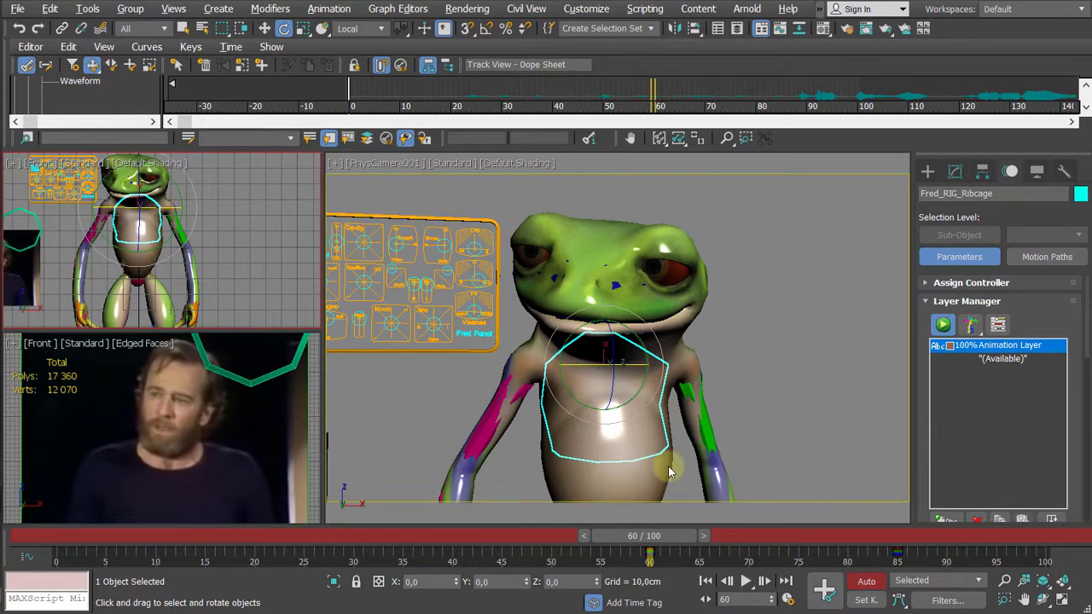
pyautogui.click(491, 424)
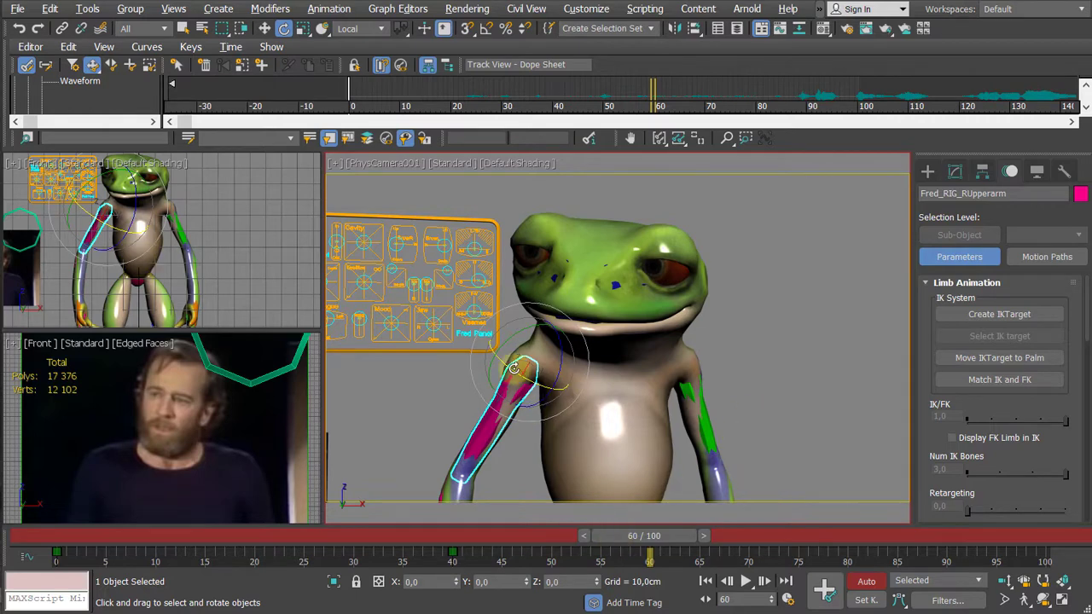
pyautogui.moveTo(510, 336); pyautogui.dragTo(522, 345)
pyautogui.click(681, 405)
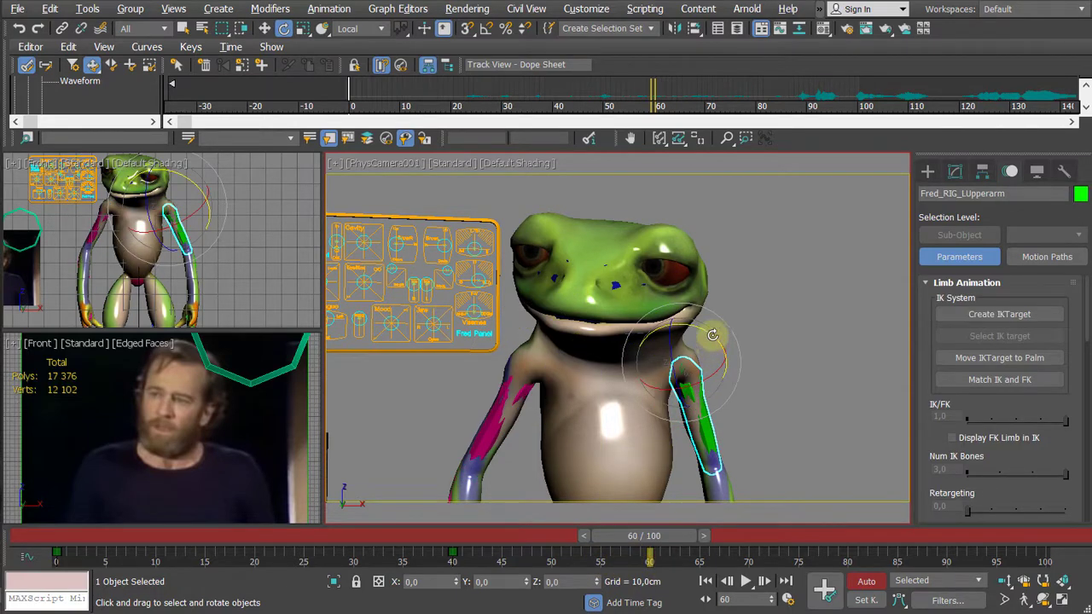
pyautogui.moveTo(712, 335); pyautogui.dragTo(705, 338)
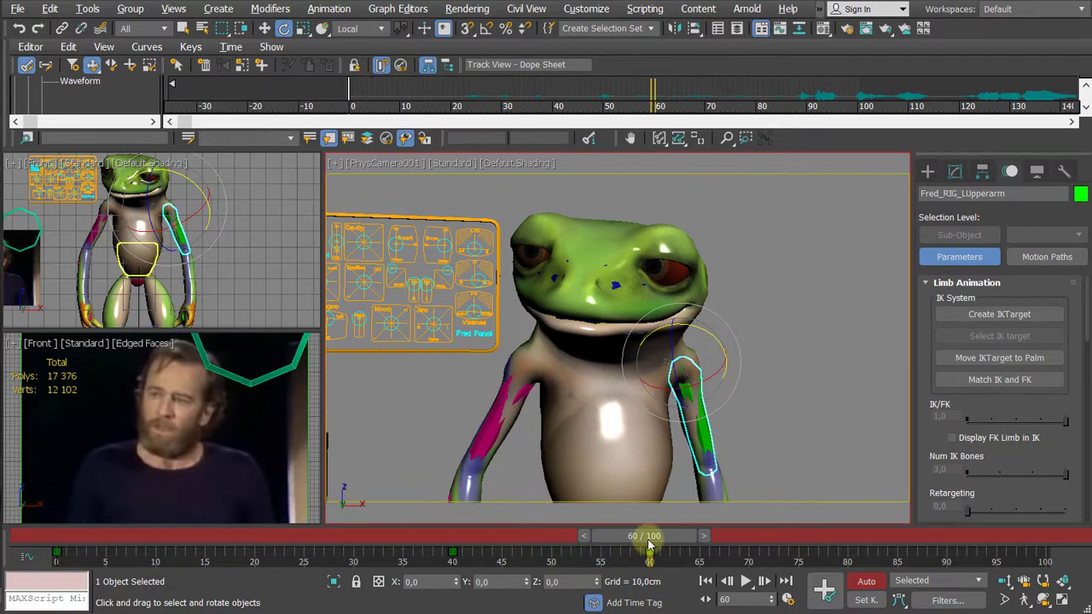
# Step: At frame 85, rotate both upper arms in towards the torso and twist the right upper arm by about 25 degrees
pyautogui.moveTo(649, 544)
pyautogui.mouseDown()
pyautogui.moveTo(446, 537)
pyautogui.moveTo(778, 563)
pyautogui.moveTo(823, 541)
pyautogui.moveTo(906, 542)
pyautogui.mouseUp()
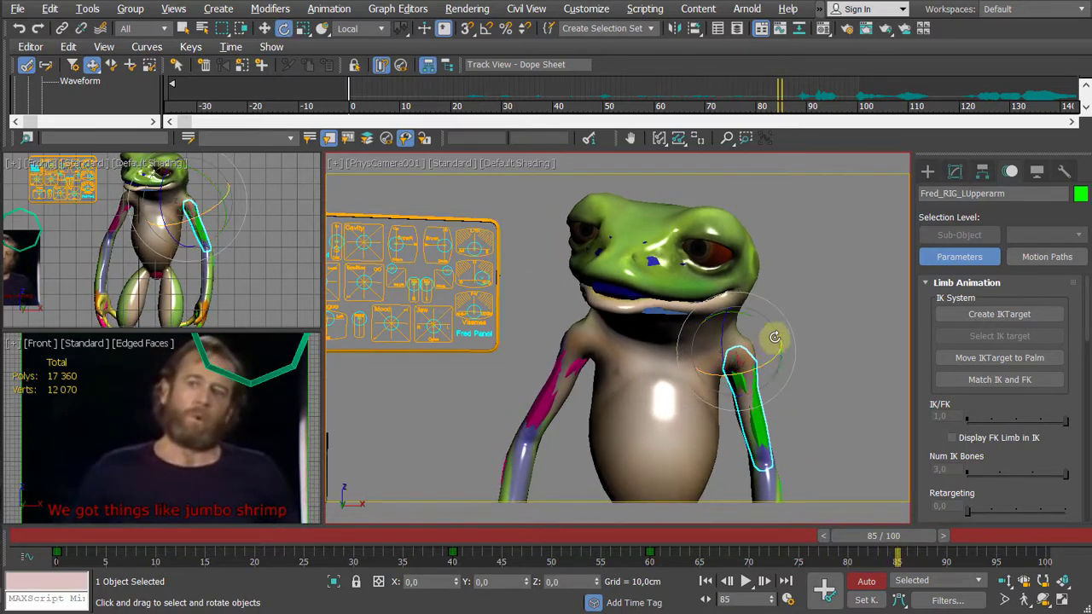
pyautogui.moveTo(769, 329); pyautogui.dragTo(774, 340)
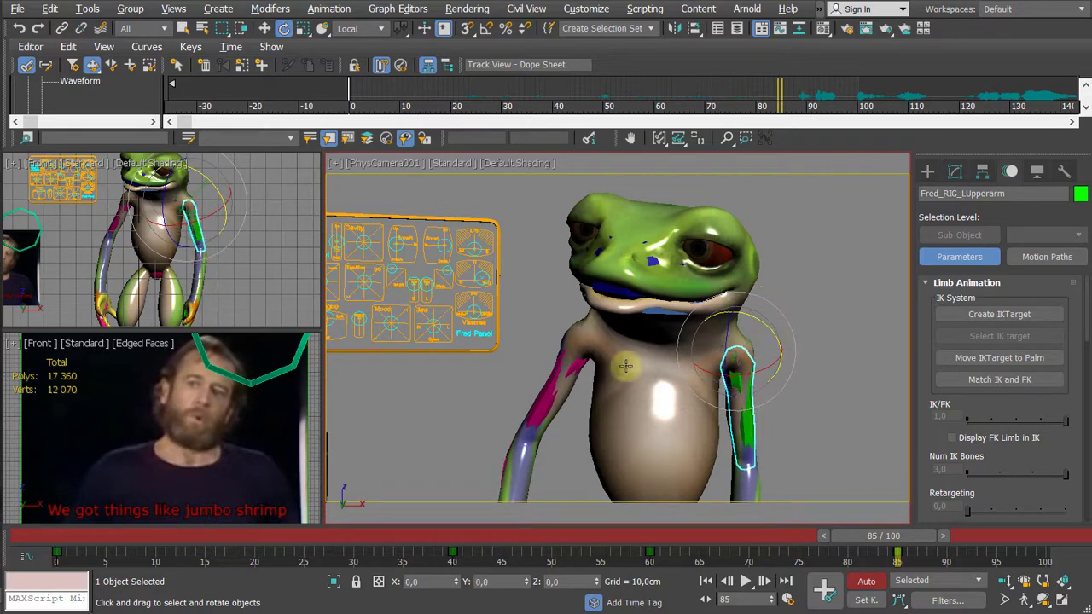
pyautogui.click(559, 369)
pyautogui.moveTo(579, 306); pyautogui.dragTo(561, 313)
pyautogui.moveTo(572, 365); pyautogui.dragTo(542, 361)
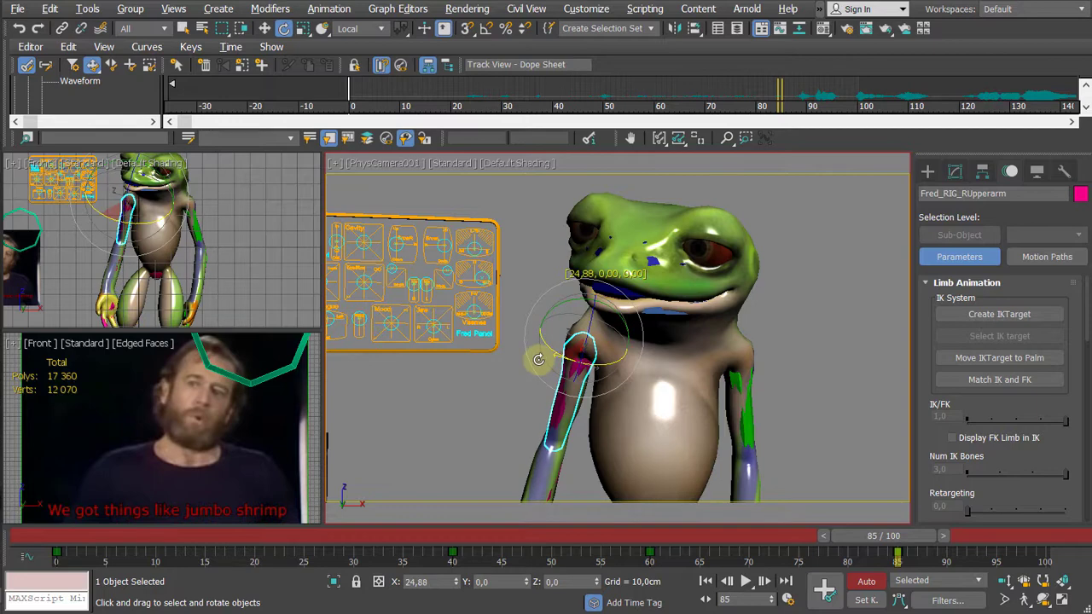
# Step: At frame 95, rotate the head control so the frog tilts its head back and looks upward like the reference actor
pyautogui.moveTo(887, 536)
pyautogui.mouseDown()
pyautogui.moveTo(658, 534)
pyautogui.moveTo(1005, 547)
pyautogui.mouseUp()
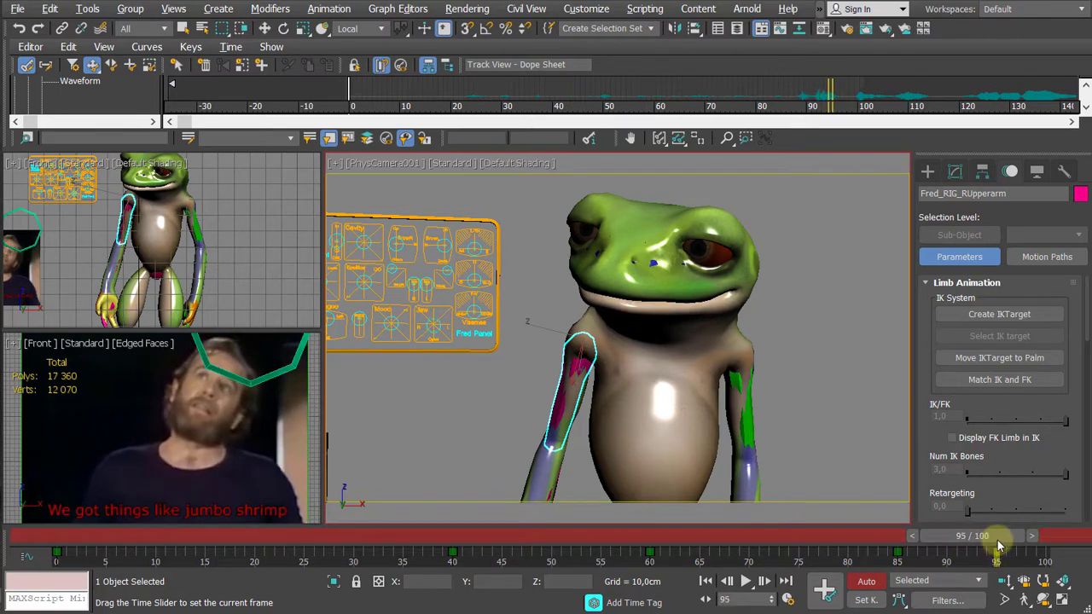
pyautogui.press('e')
pyautogui.click(628, 222)
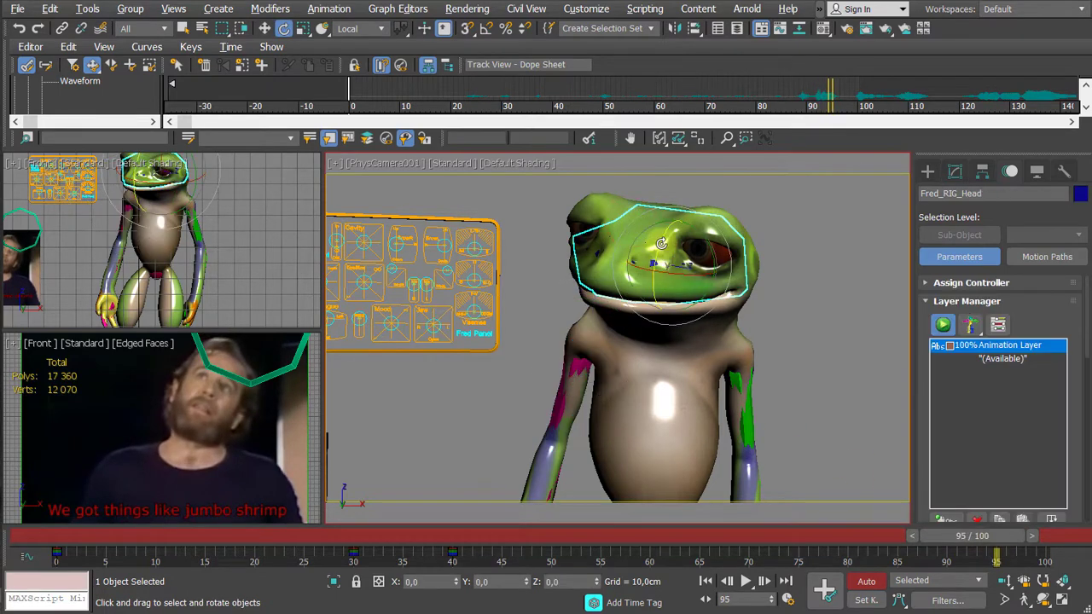
pyautogui.moveTo(662, 243); pyautogui.dragTo(624, 210)
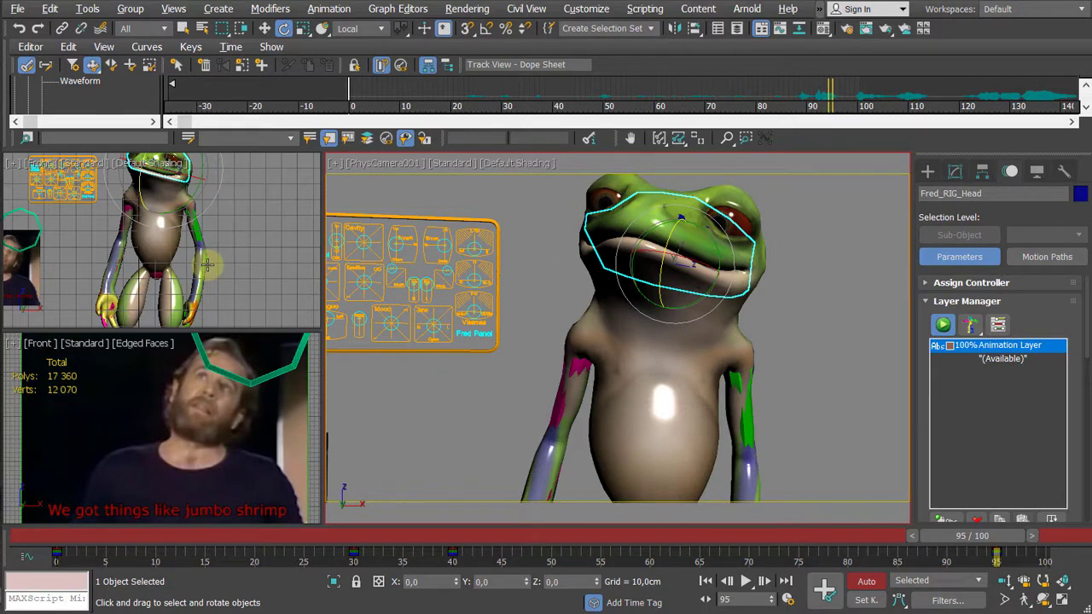
# Step: Select the eye target and move it in front of the frog's face at frame 66, to about X -25 cm, Z 145 cm
pyautogui.scroll(-3, 239, 272)
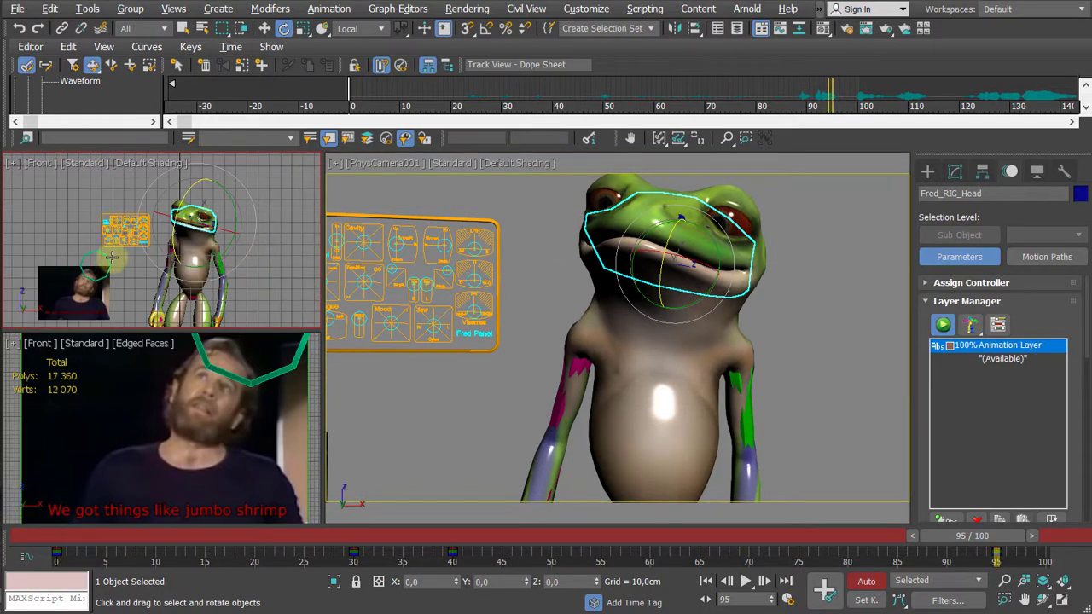
pyautogui.click(98, 256)
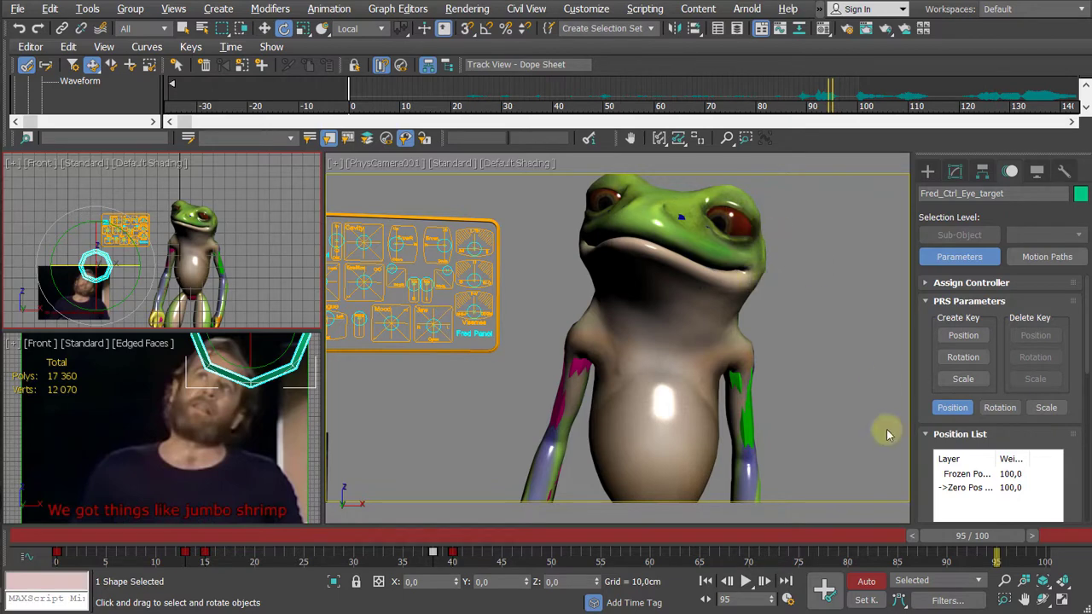
pyautogui.moveTo(992, 546); pyautogui.dragTo(471, 535)
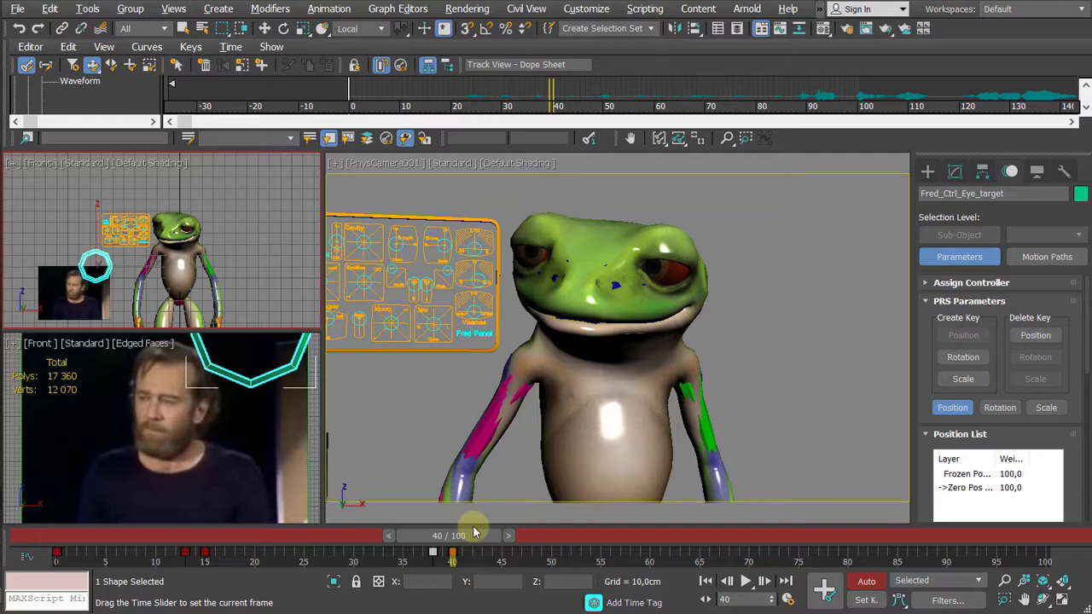
pyautogui.moveTo(476, 533); pyautogui.dragTo(727, 542)
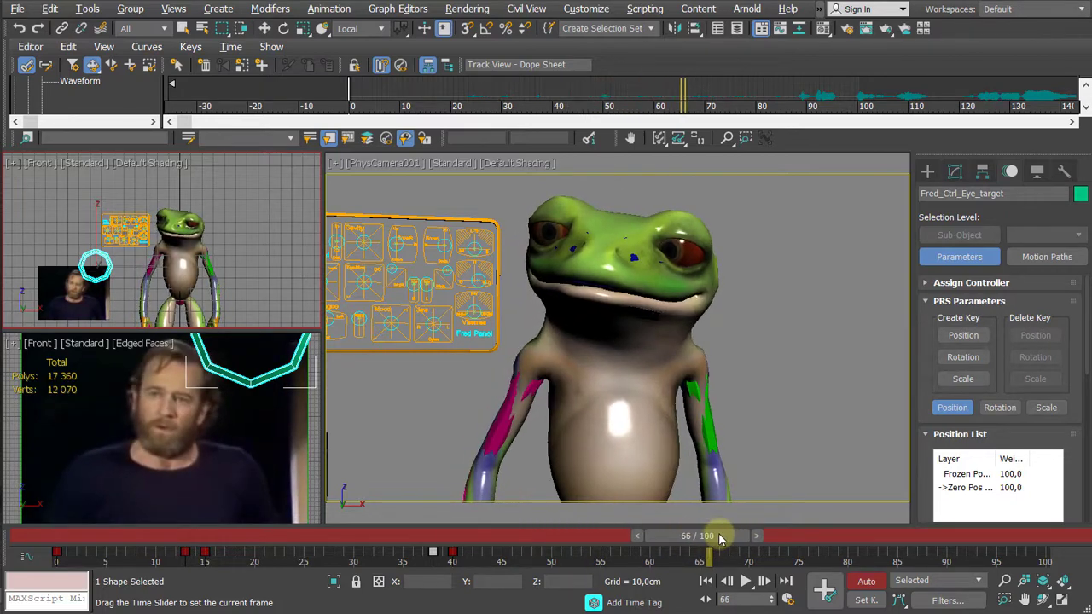
pyautogui.press('e')
pyautogui.moveTo(248, 268); pyautogui.dragTo(209, 258, button='middle')
pyautogui.press('w')
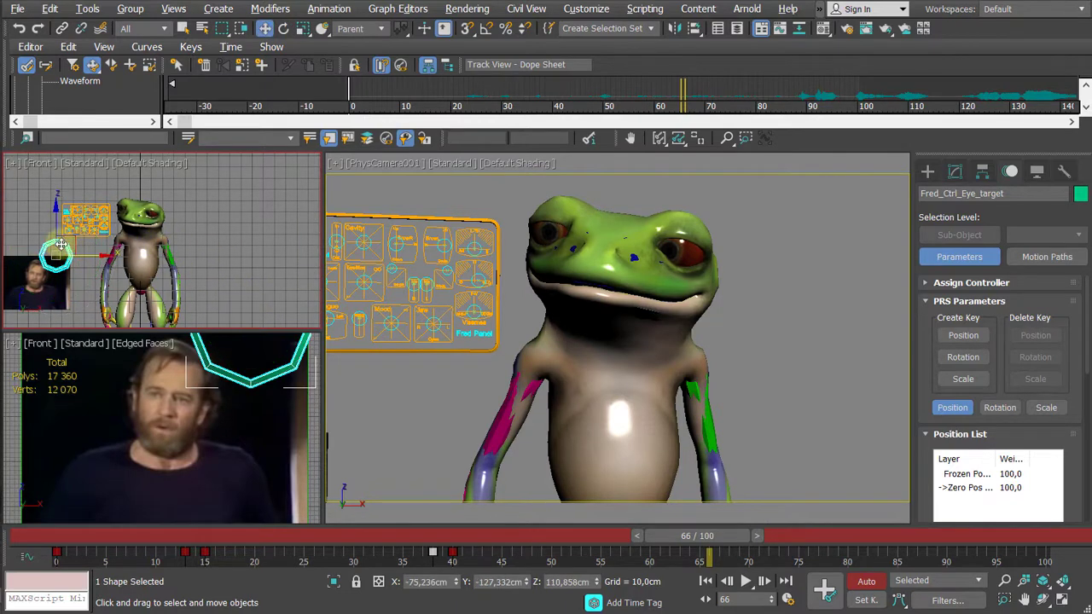
pyautogui.moveTo(74, 240); pyautogui.dragTo(130, 201)
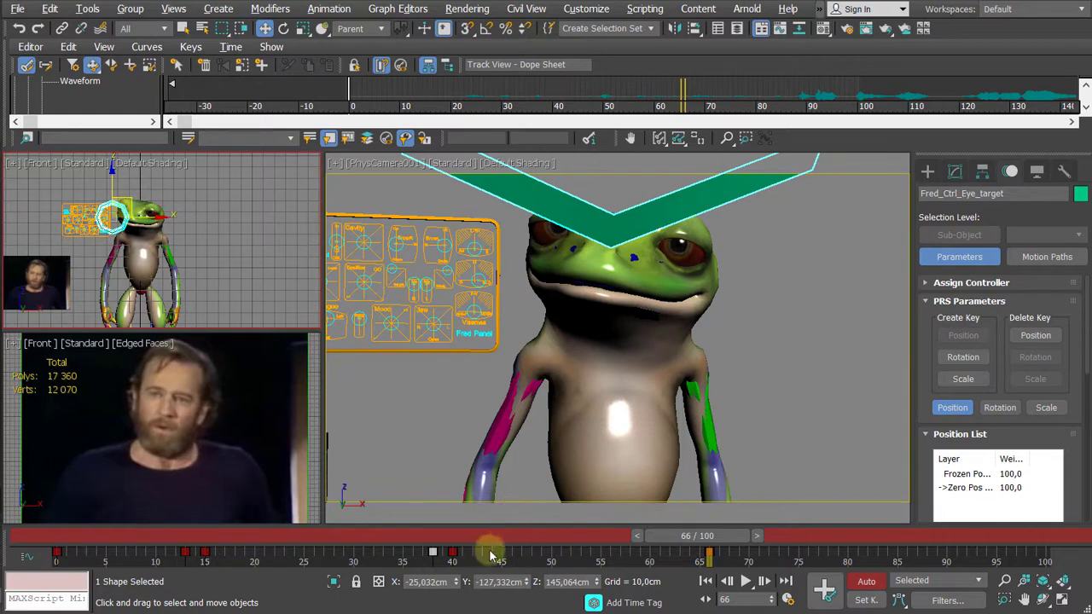
# Step: Copy the eye target's frame 40 key to frame 64, and shift the target sideways to about X -81 cm at frame 80
pyautogui.moveTo(487, 547); pyautogui.dragTo(456, 565)
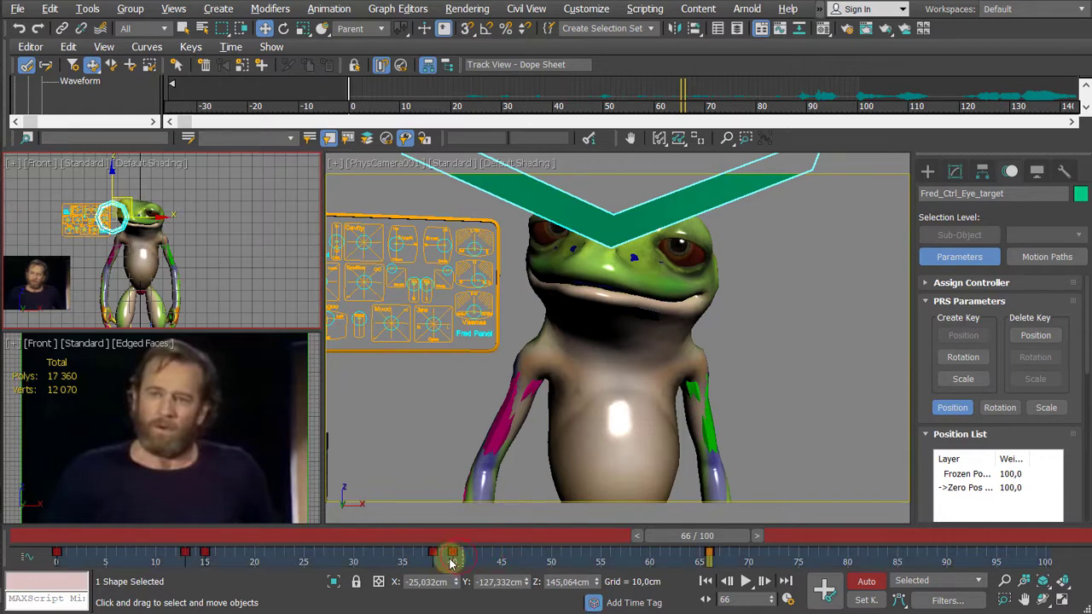
pyautogui.keyDown('shift'); pyautogui.moveTo(451, 553); pyautogui.dragTo(873, 544); pyautogui.keyUp('shift')
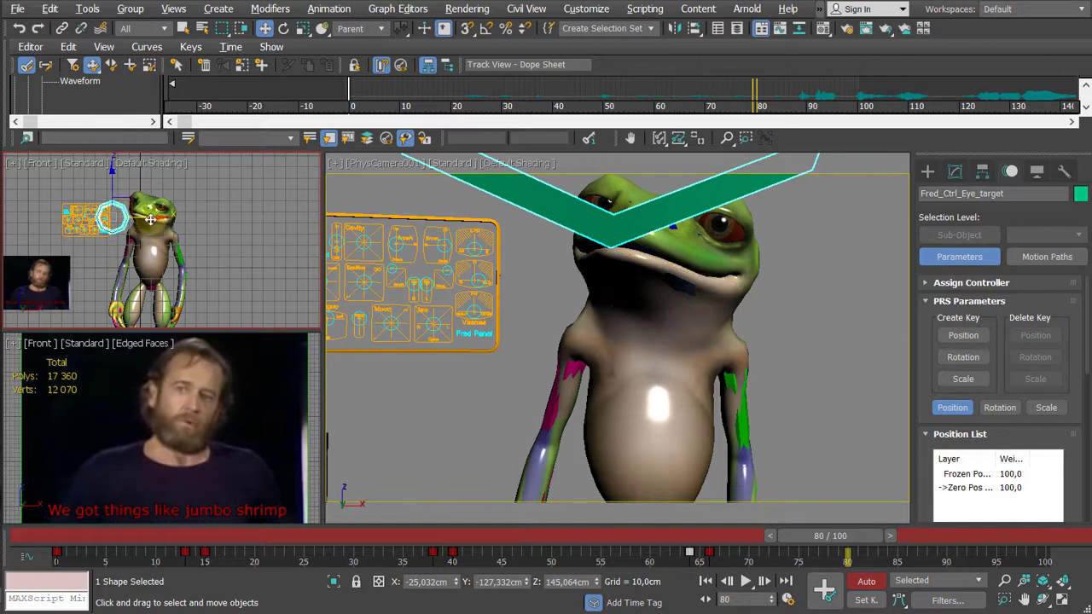
pyautogui.moveTo(143, 219); pyautogui.dragTo(90, 224)
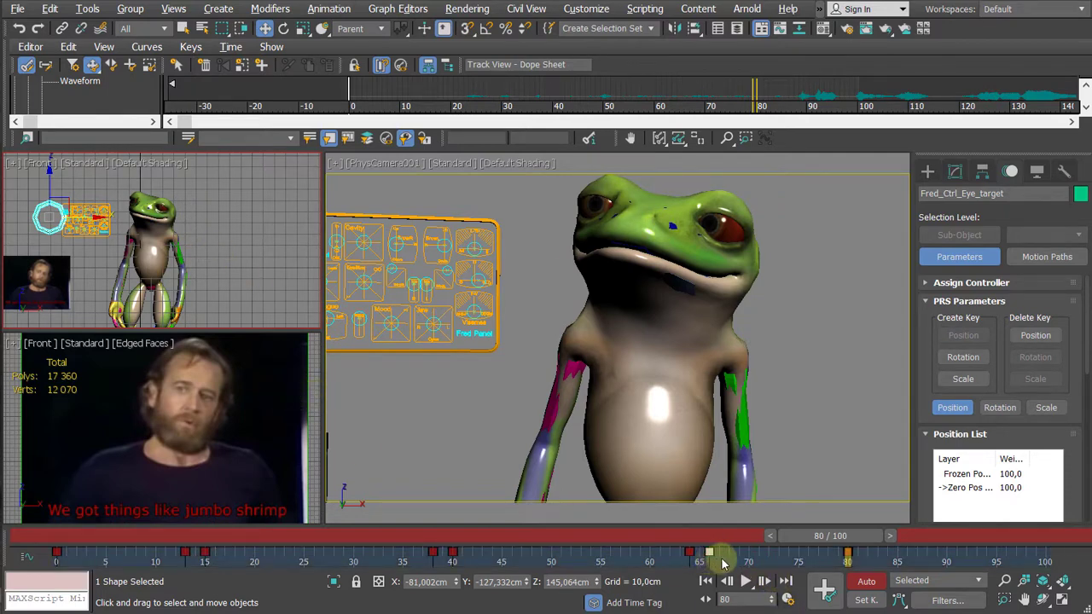
# Step: Add copied hold keys for the eye target at frames 78 and 88, and raise it to about X -54 cm, Z 193 cm at frame 90
pyautogui.moveTo(781, 563)
pyautogui.mouseDown()
pyautogui.moveTo(713, 559)
pyautogui.moveTo(817, 556)
pyautogui.moveTo(853, 536)
pyautogui.moveTo(957, 554)
pyautogui.moveTo(874, 556)
pyautogui.moveTo(929, 555)
pyautogui.mouseUp()
pyautogui.press('w')
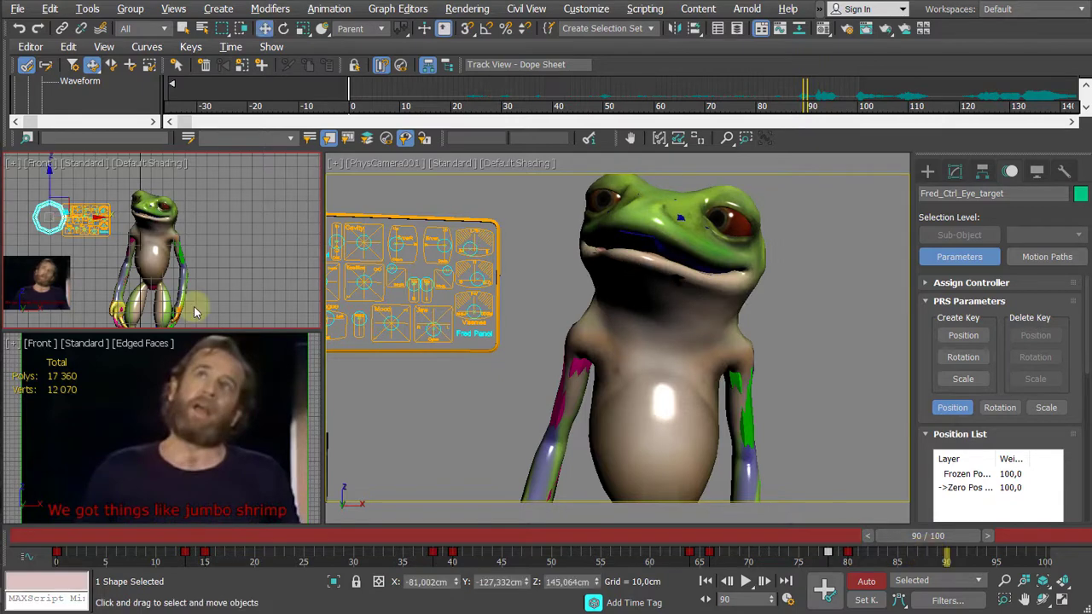
pyautogui.moveTo(75, 205); pyautogui.dragTo(120, 267, button='middle')
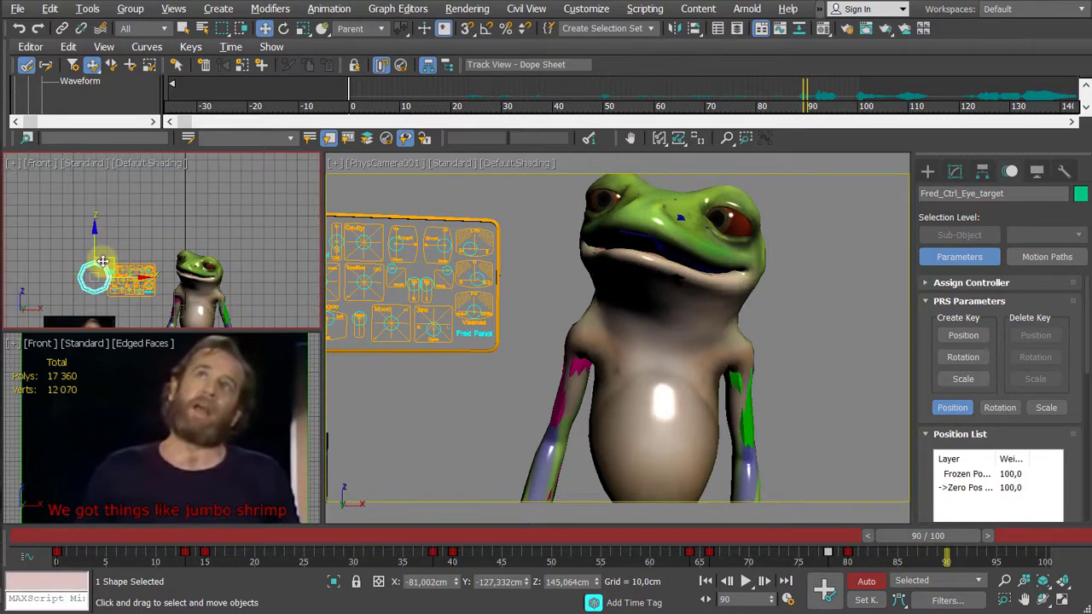
pyautogui.moveTo(102, 261); pyautogui.dragTo(132, 209)
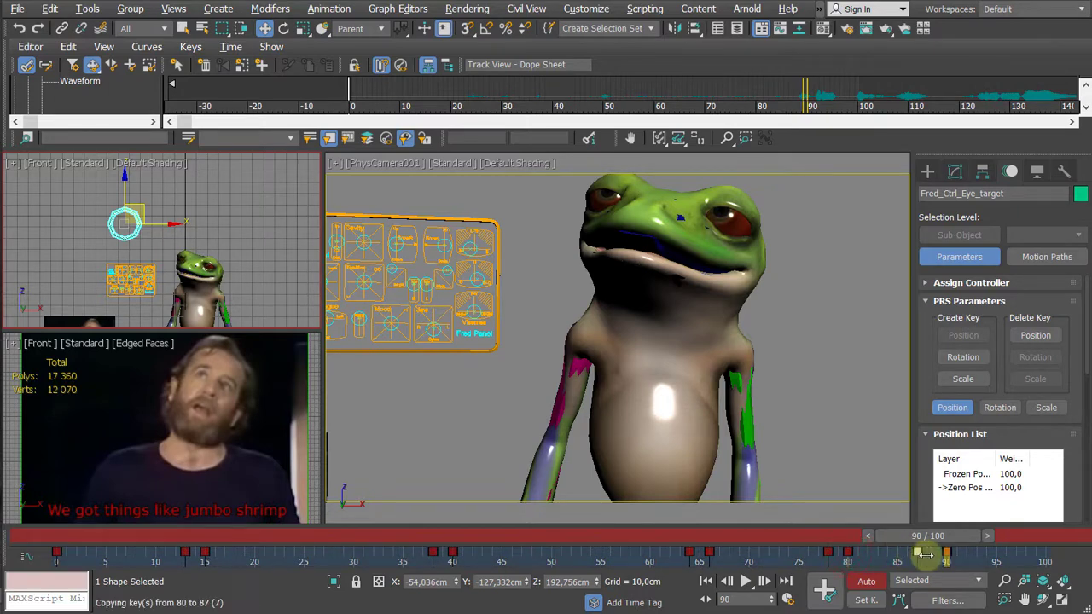
# Step: Turn off Enable In Viewport in the eye target circle's rendering settings so its thick shape stops covering the face, and deselect it
pyautogui.moveTo(931, 537); pyautogui.dragTo(729, 555)
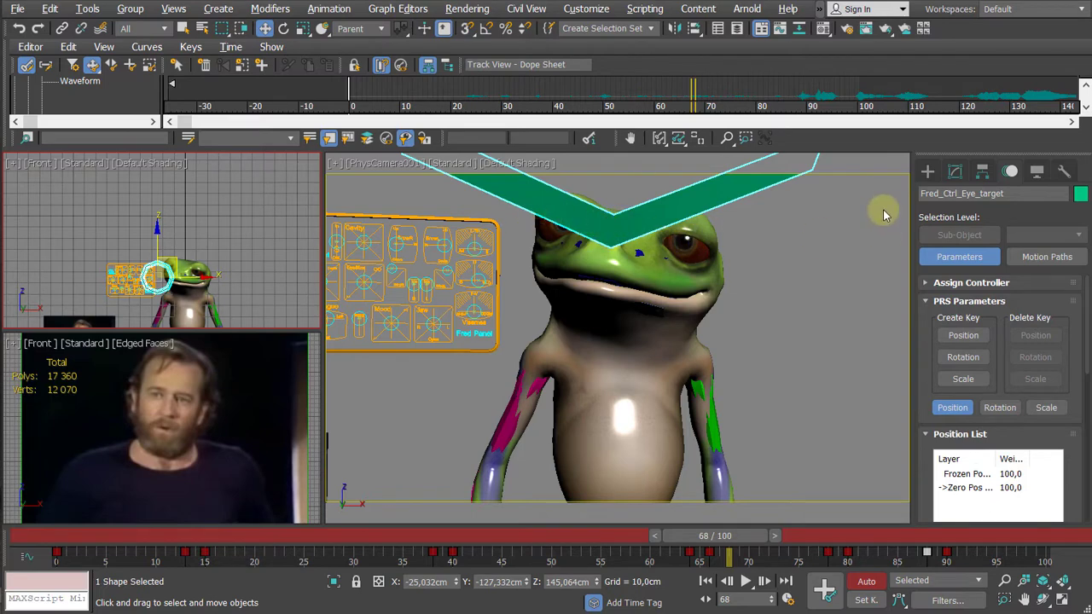
pyautogui.click(955, 172)
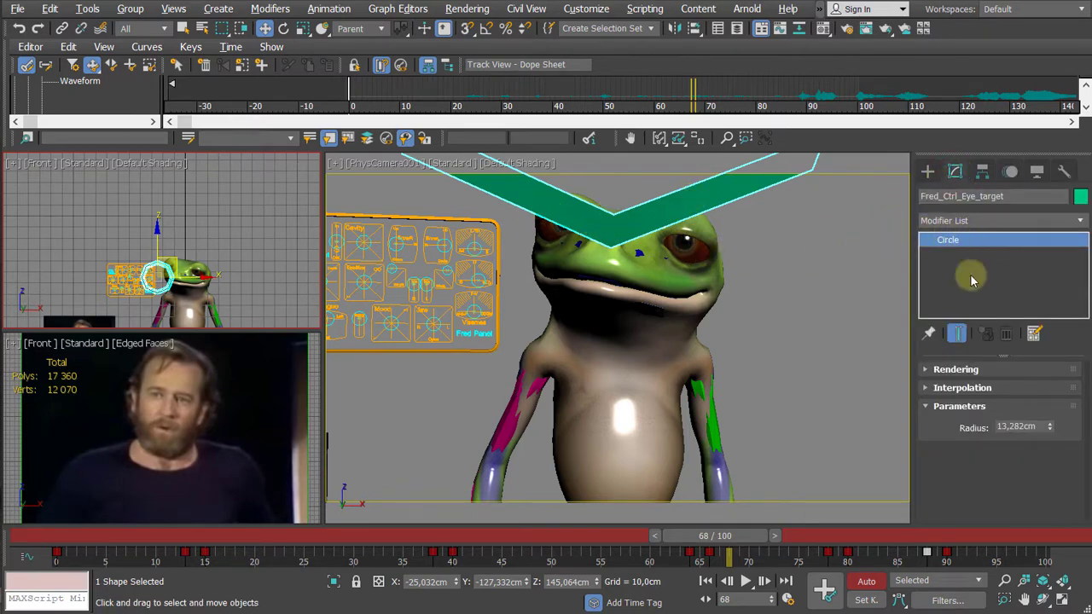
pyautogui.click(956, 369)
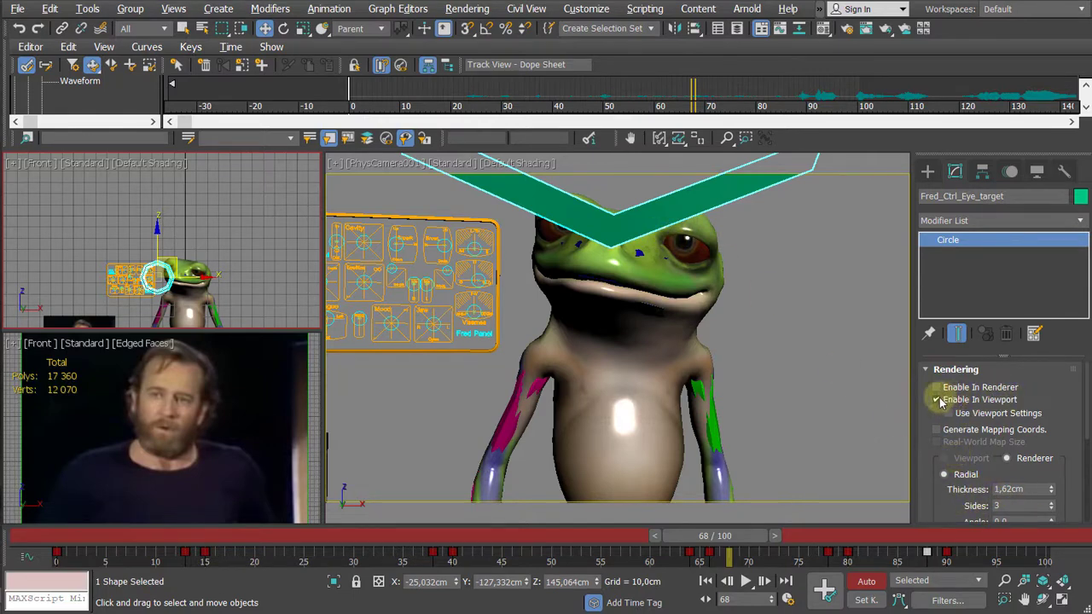
pyautogui.click(937, 400)
pyautogui.click(937, 400)
pyautogui.click(938, 400)
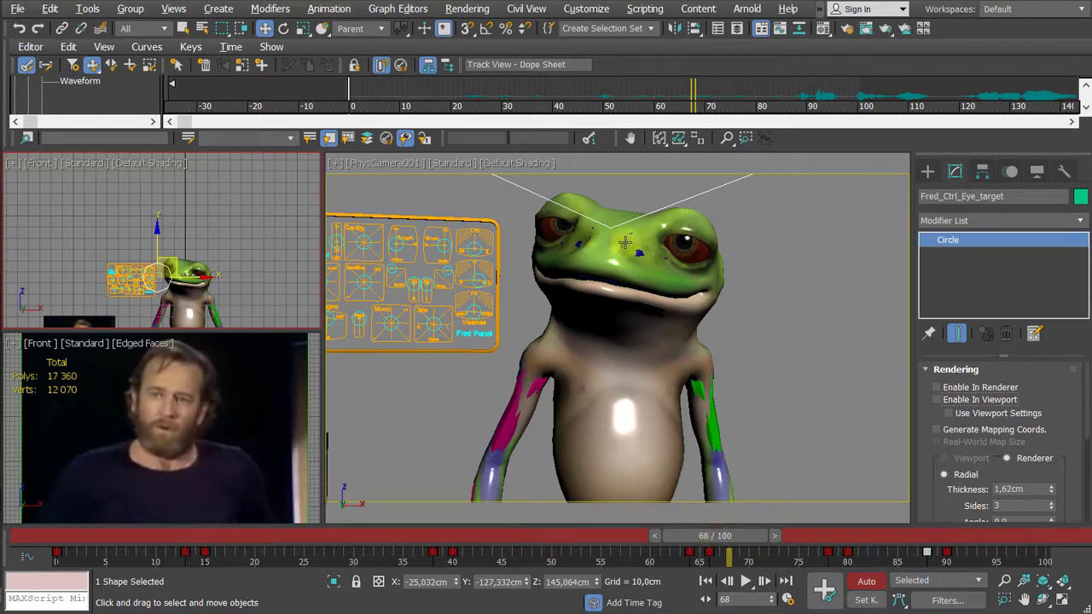
pyautogui.click(783, 234)
# Step: Select the head control and rotate the head slightly downward at frame 65
pyautogui.click(613, 232)
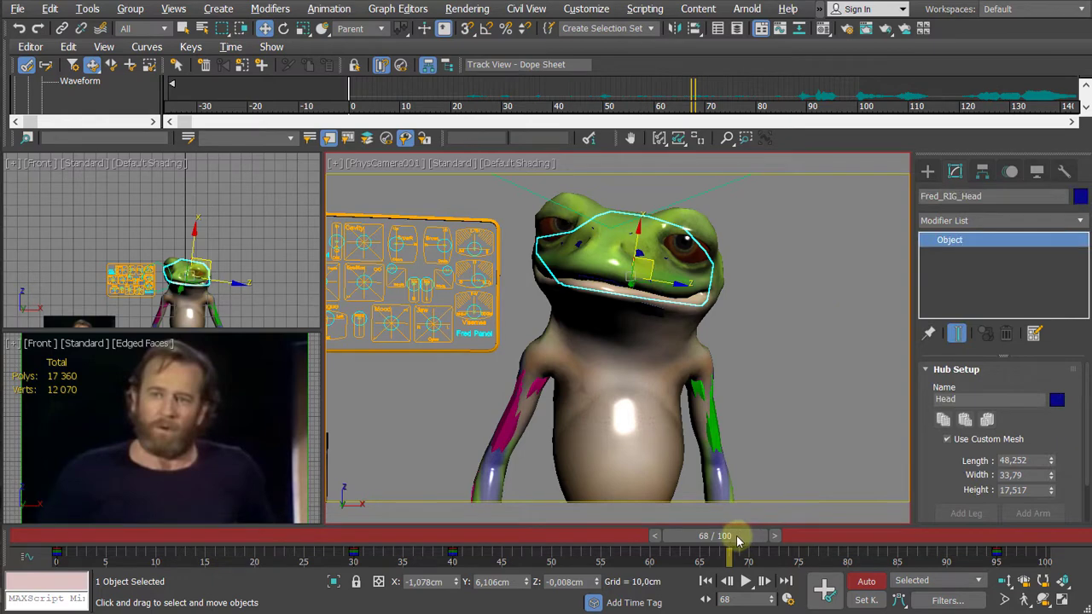
pyautogui.moveTo(738, 537)
pyautogui.mouseDown()
pyautogui.moveTo(386, 536)
pyautogui.moveTo(654, 553)
pyautogui.moveTo(1007, 553)
pyautogui.moveTo(721, 556)
pyautogui.mouseUp()
pyautogui.press('w')
pyautogui.press('e')
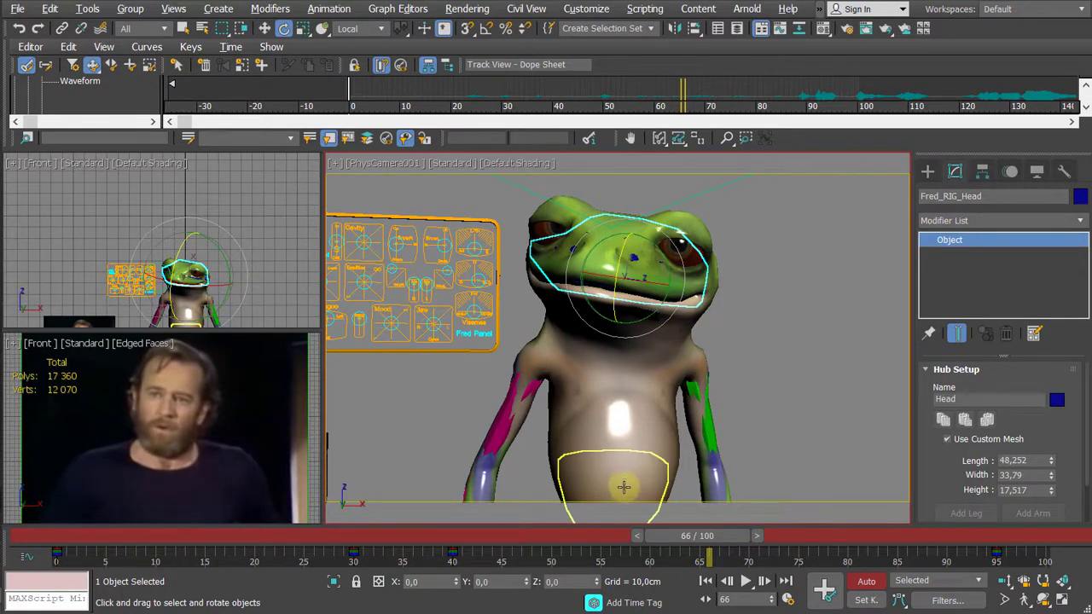
pyautogui.click(632, 535)
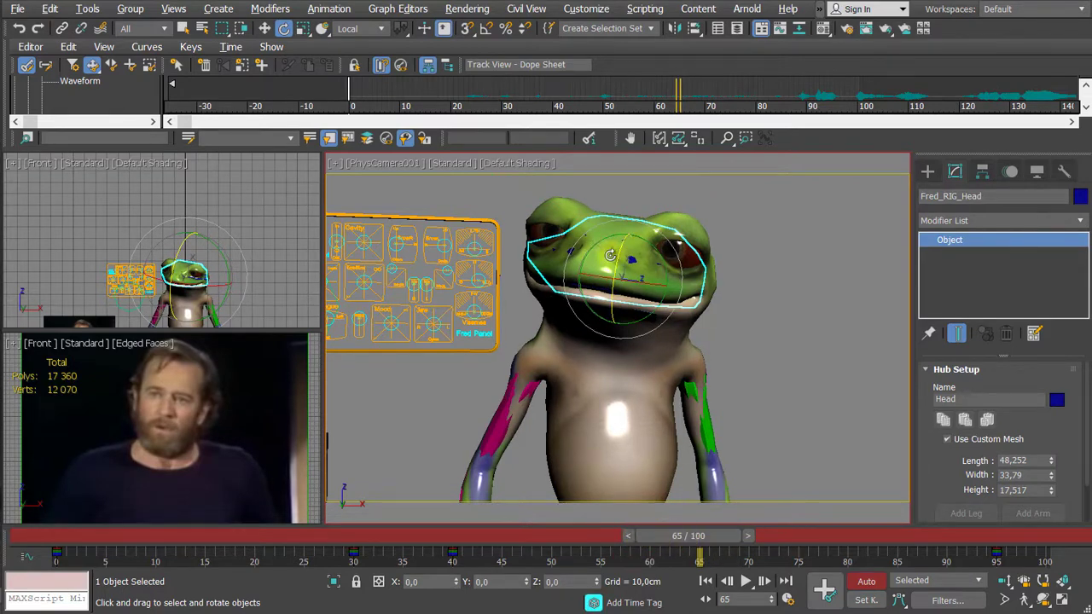
pyautogui.moveTo(625, 243); pyautogui.dragTo(615, 251)
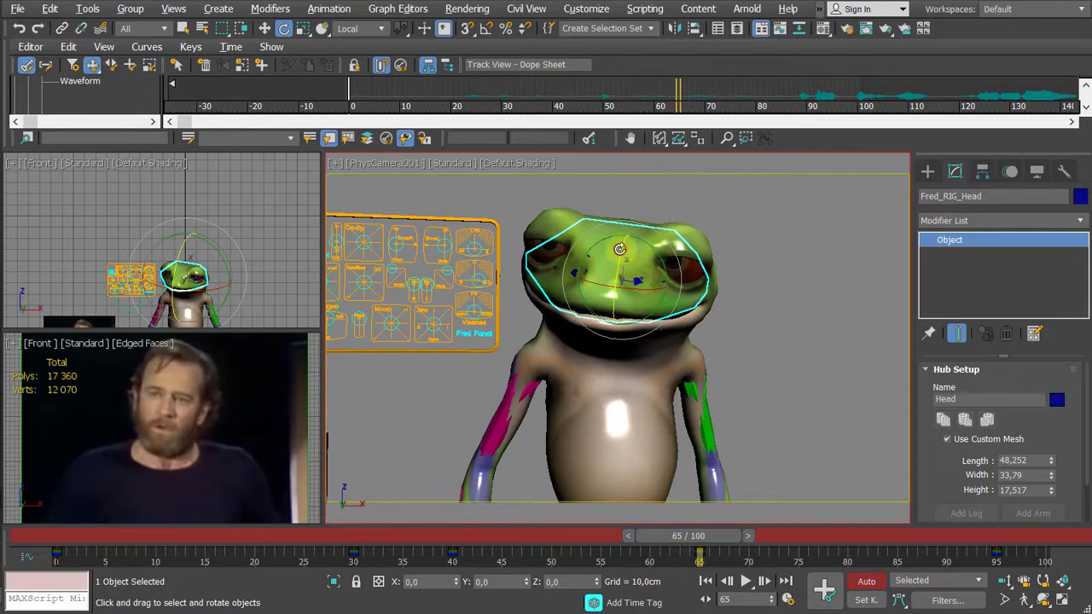
# Step: Deselect everything and play the animation from near the start to check the head and eye movement against the reference footage
pyautogui.moveTo(689, 539); pyautogui.dragTo(112, 543)
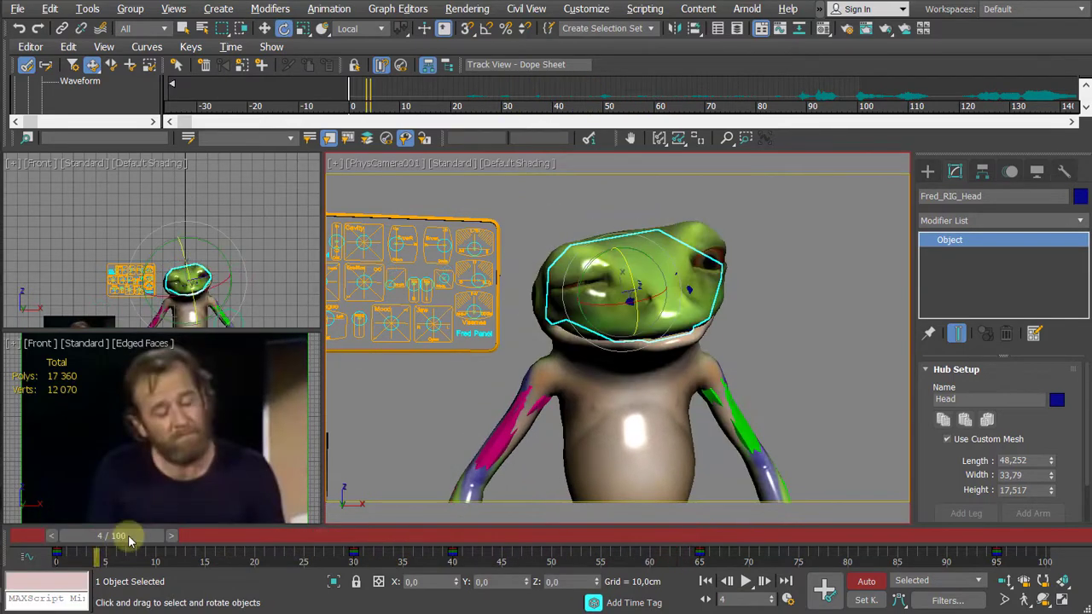
pyautogui.click(765, 360)
pyautogui.press('/')
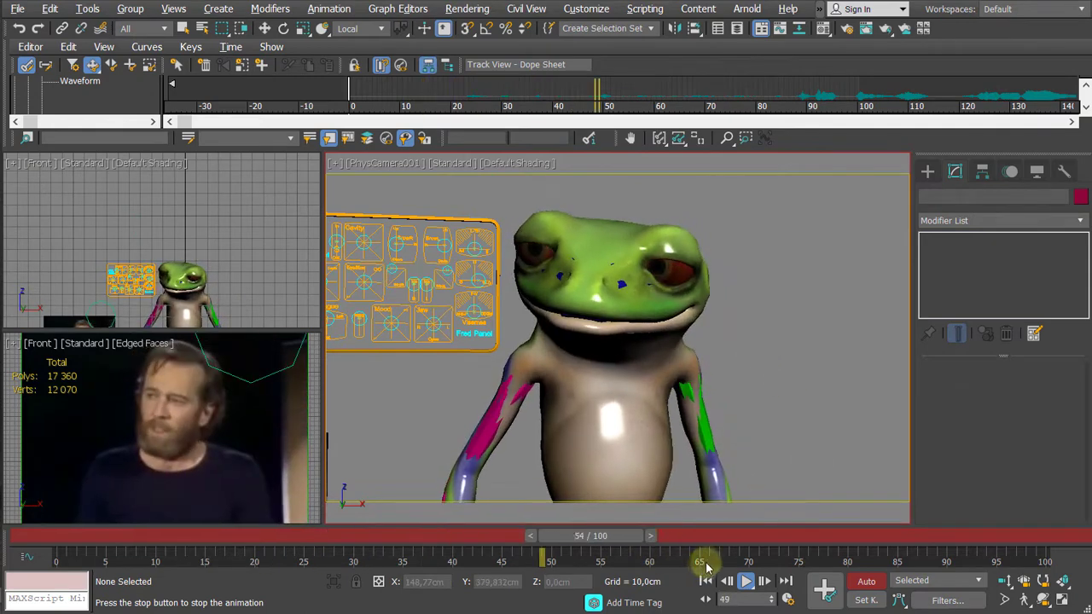
pyautogui.click(746, 581)
# Step: Select the head control and copy its frame 65 key to frame 80 to hold the pose
pyautogui.moveTo(739, 546); pyautogui.dragTo(775, 546)
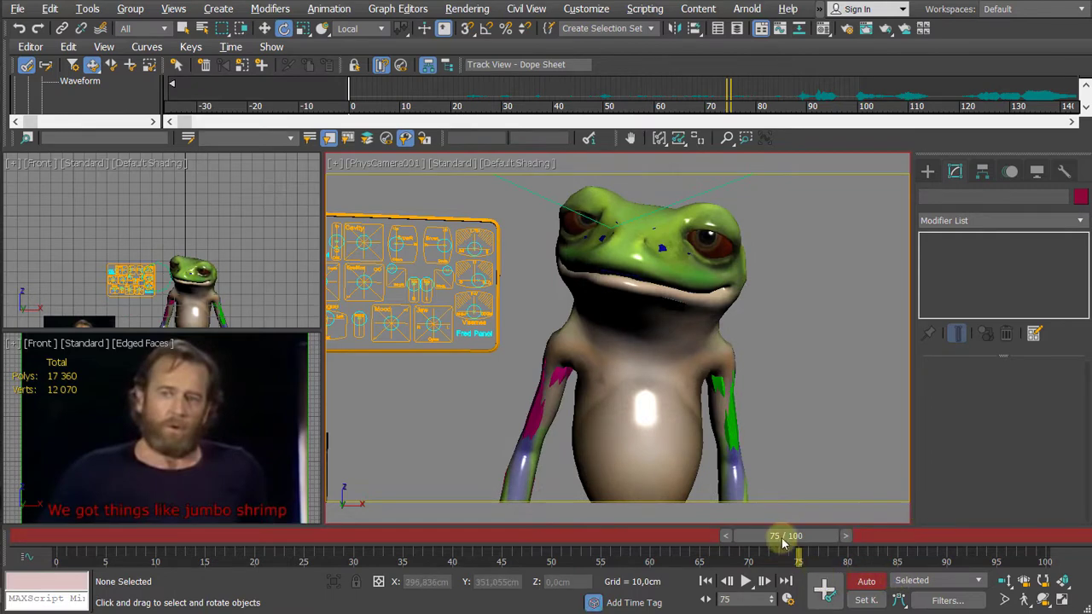
pyautogui.moveTo(786, 543); pyautogui.dragTo(697, 541)
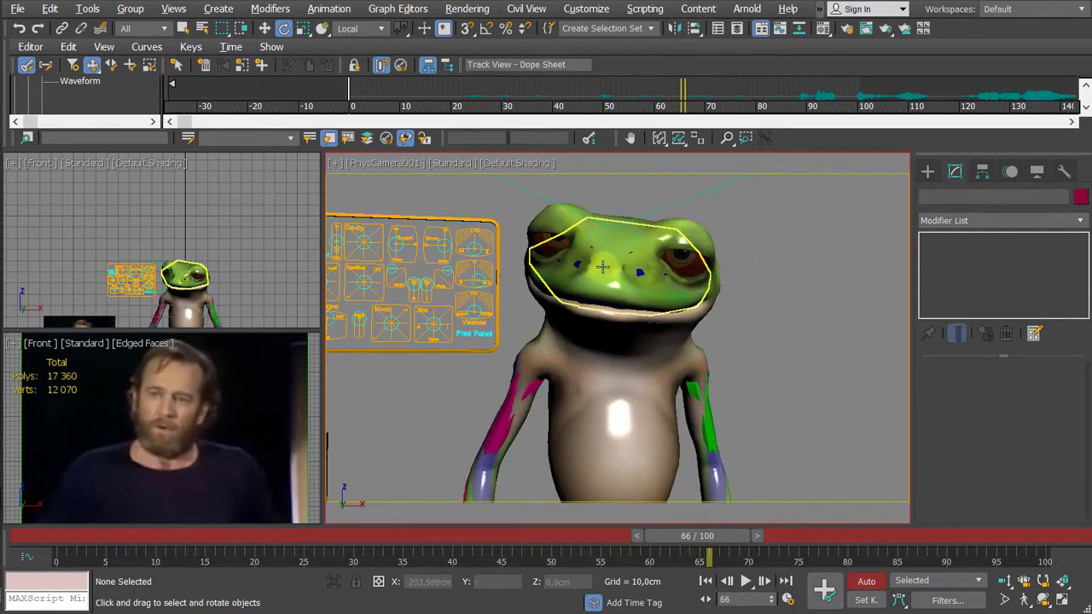
pyautogui.click(624, 252)
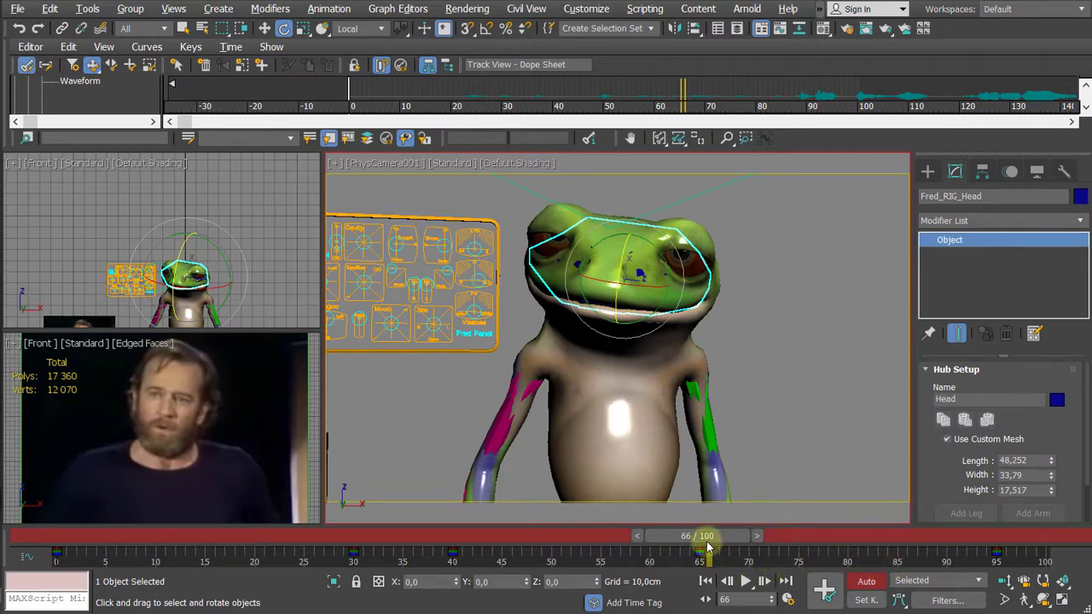
pyautogui.moveTo(704, 541); pyautogui.dragTo(838, 543)
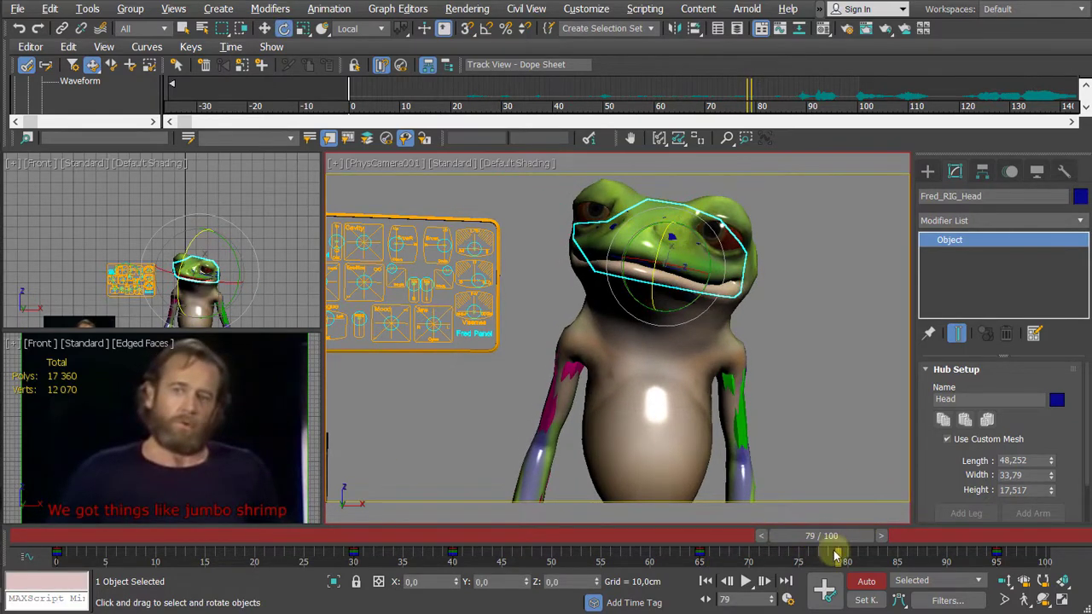
pyautogui.moveTo(846, 546)
pyautogui.mouseDown()
pyautogui.moveTo(979, 542)
pyautogui.moveTo(842, 548)
pyautogui.mouseUp()
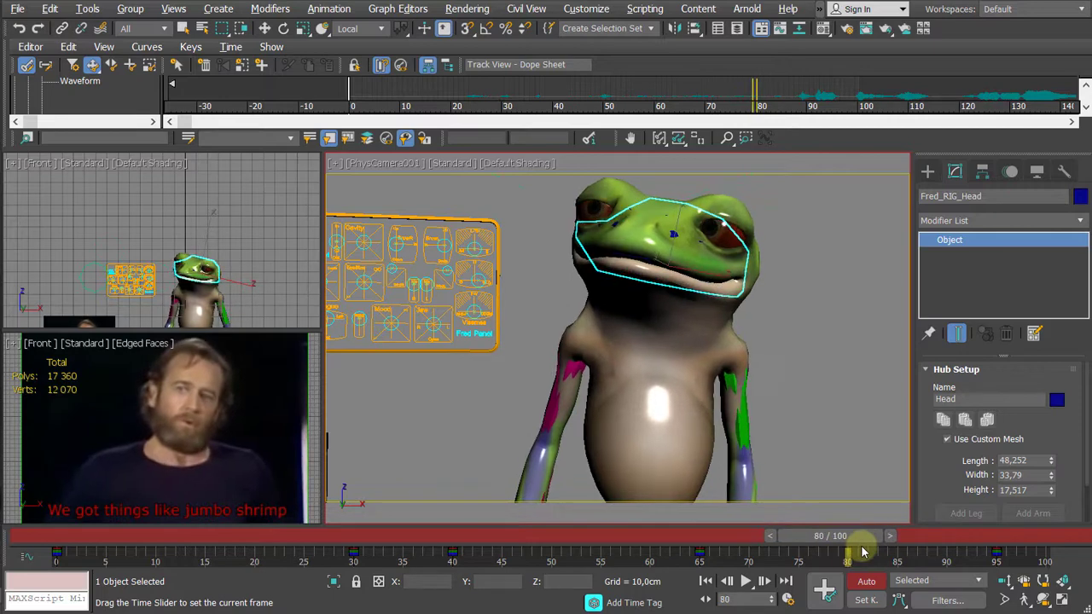
pyautogui.click(699, 554)
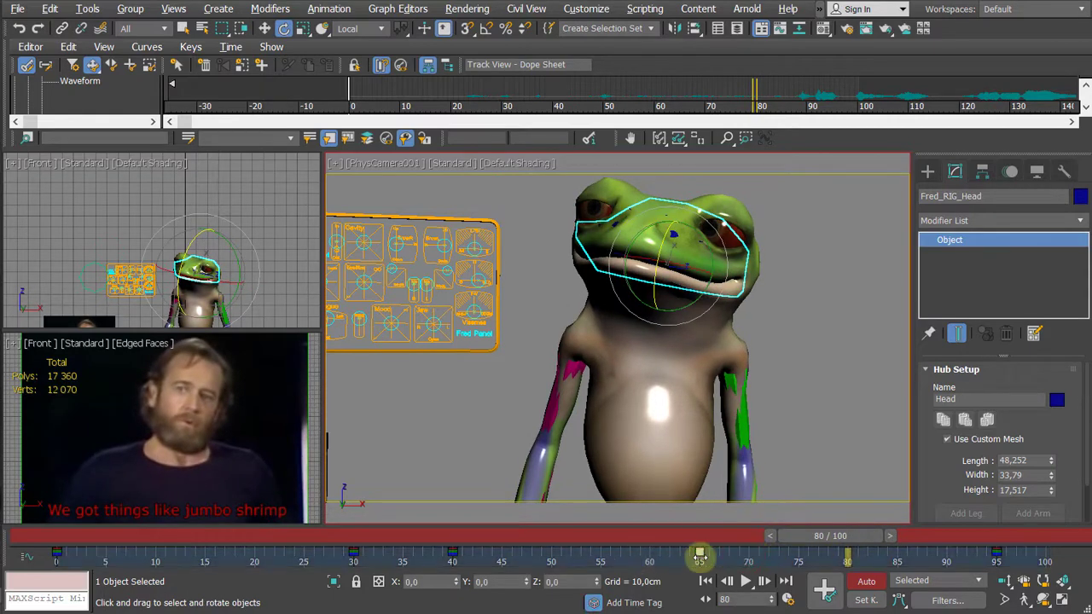
pyautogui.moveTo(699, 554)
pyautogui.keyDown('shift'); pyautogui.mouseDown()
pyautogui.moveTo(847, 558)
pyautogui.moveTo(665, 541)
pyautogui.moveTo(958, 568)
pyautogui.moveTo(939, 578)
pyautogui.moveTo(707, 564)
pyautogui.mouseUp(); pyautogui.keyUp('shift')
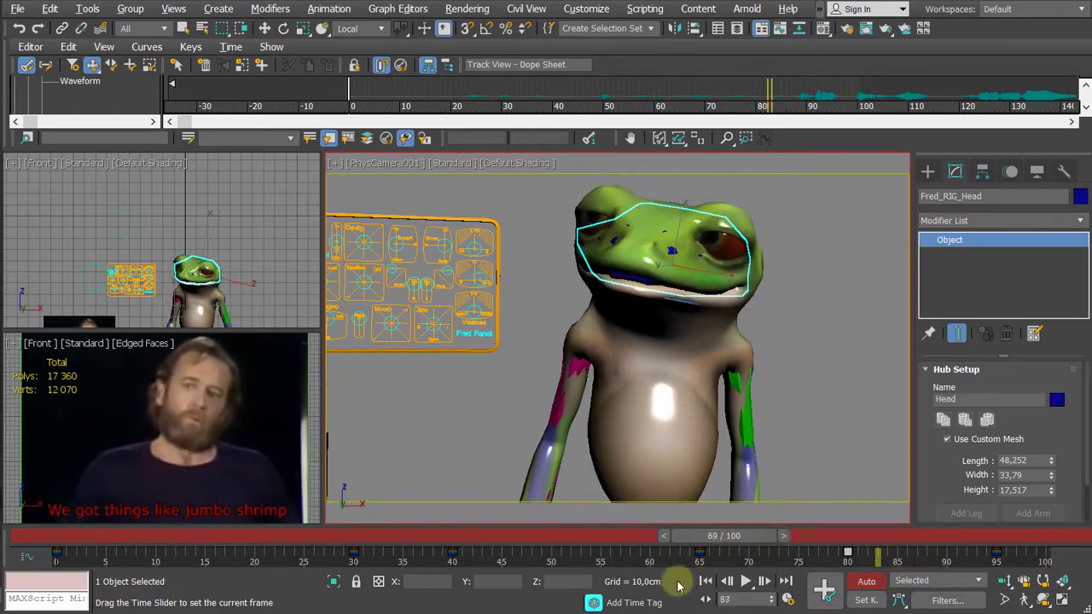
# Step: Return to frame 0 and play the animation with the head control selected to review its motion
pyautogui.moveTo(830, 535); pyautogui.dragTo(51, 537)
pyautogui.press('e')
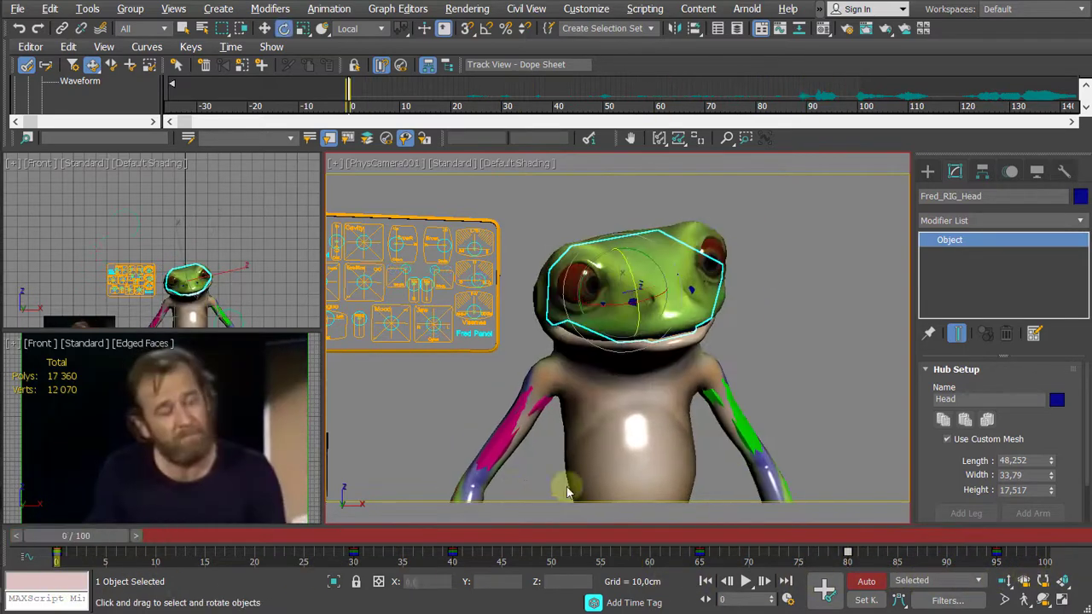
pyautogui.click(822, 304)
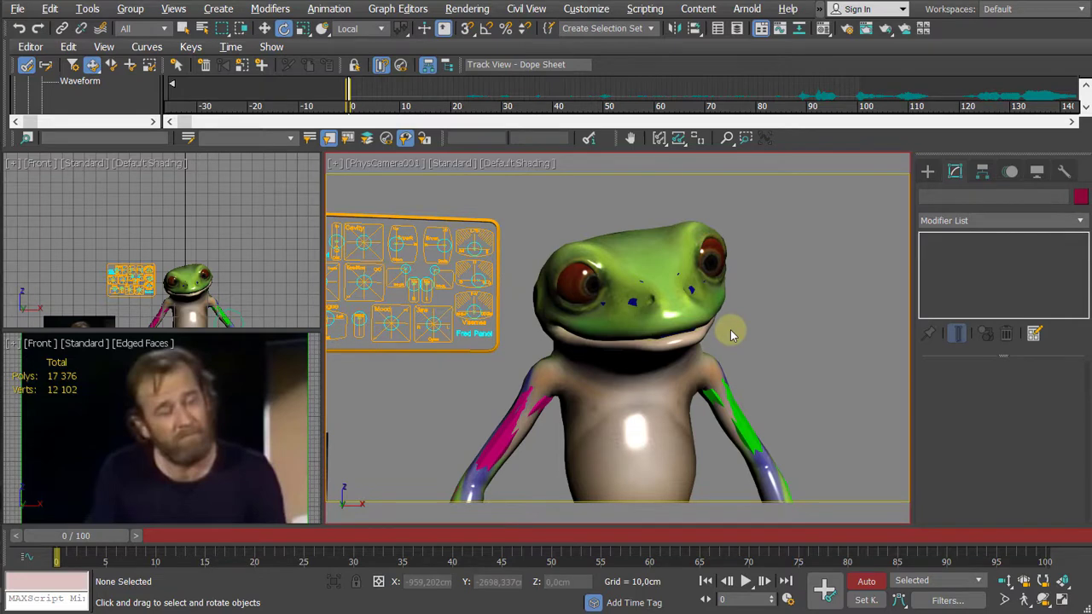
pyautogui.click(626, 260)
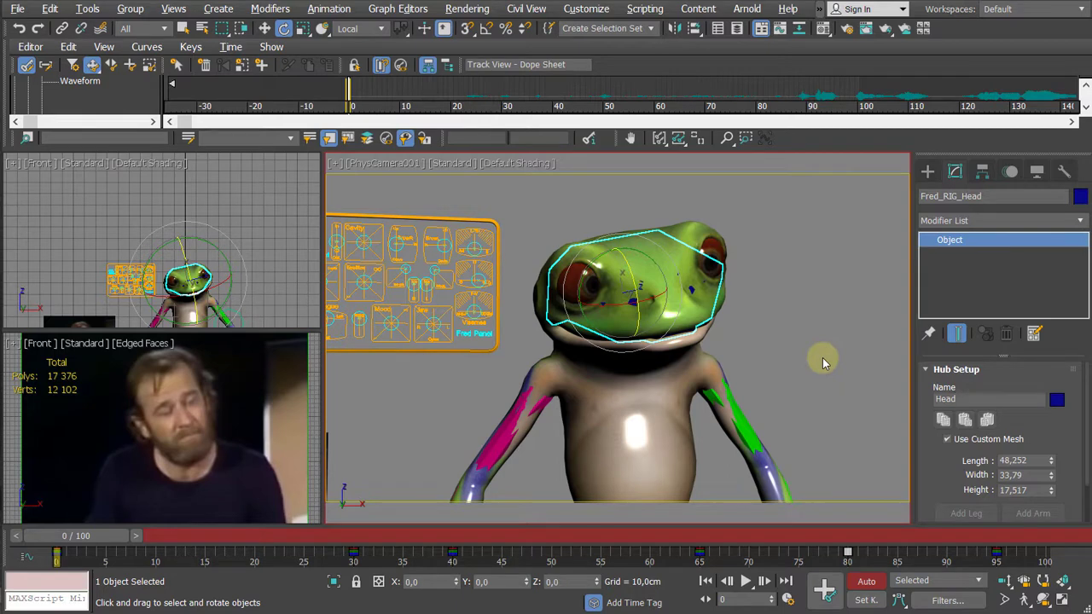
pyautogui.press('/')
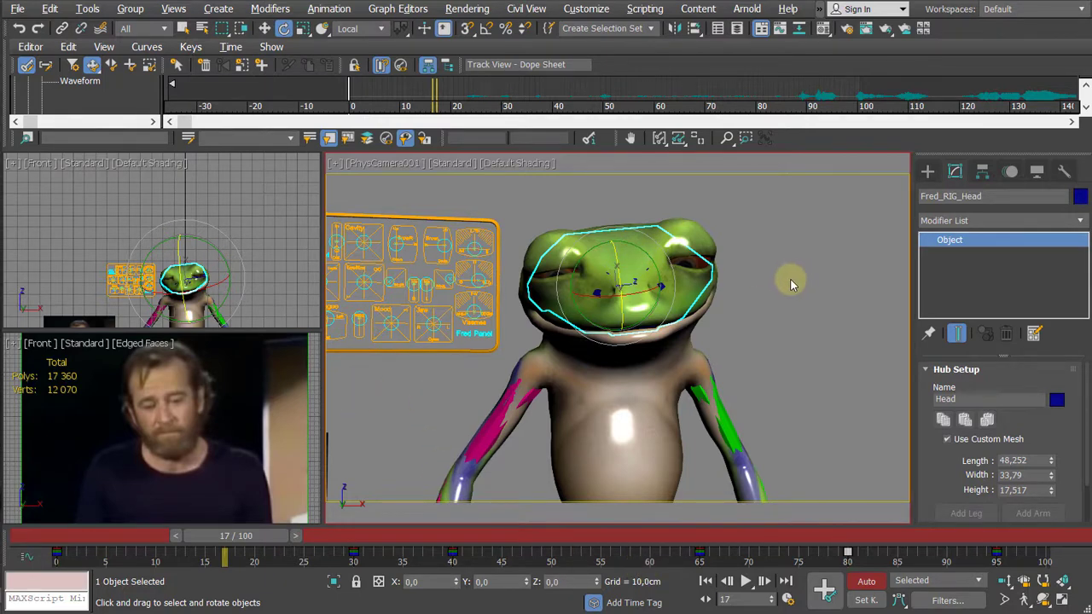
# Step: Turn on Key Mode, go through the head's keys to frame 65, and play the animation again
pyautogui.click(706, 600)
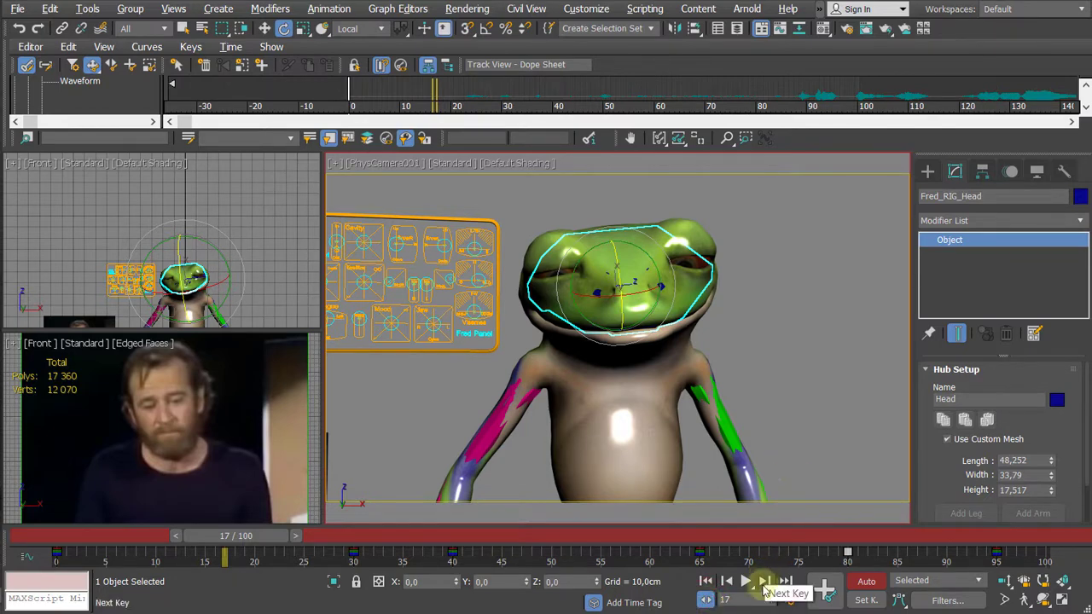
pyautogui.click(763, 581)
pyautogui.click(763, 581)
pyautogui.click(764, 581)
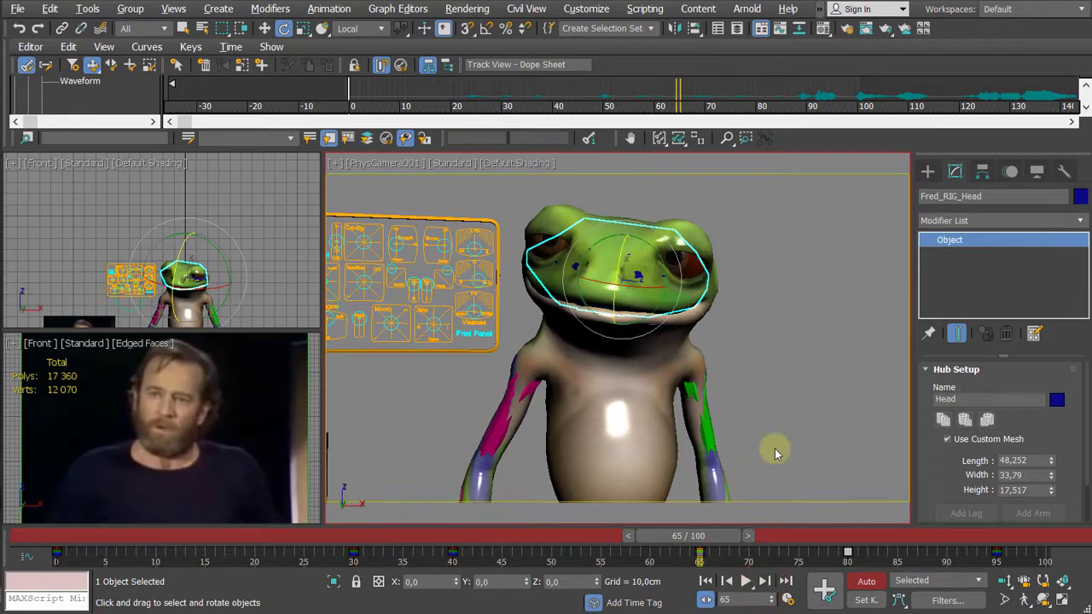
pyautogui.press('/')
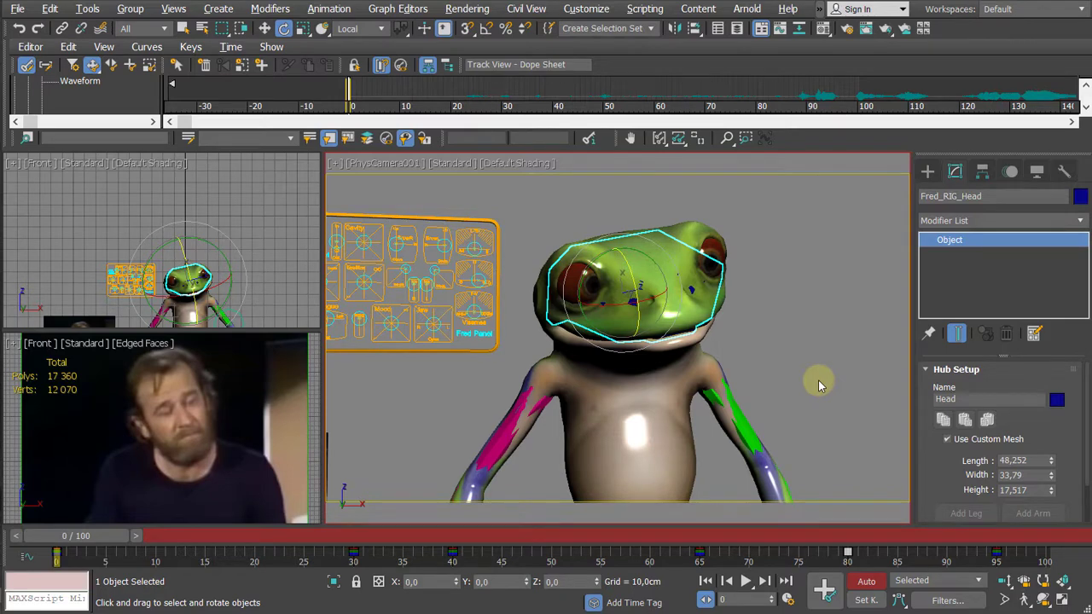
# Step: Create an AVI preview of the active time segment from PhysCamera001, review it, and close the player
pyautogui.hotkey('shift', 'v')
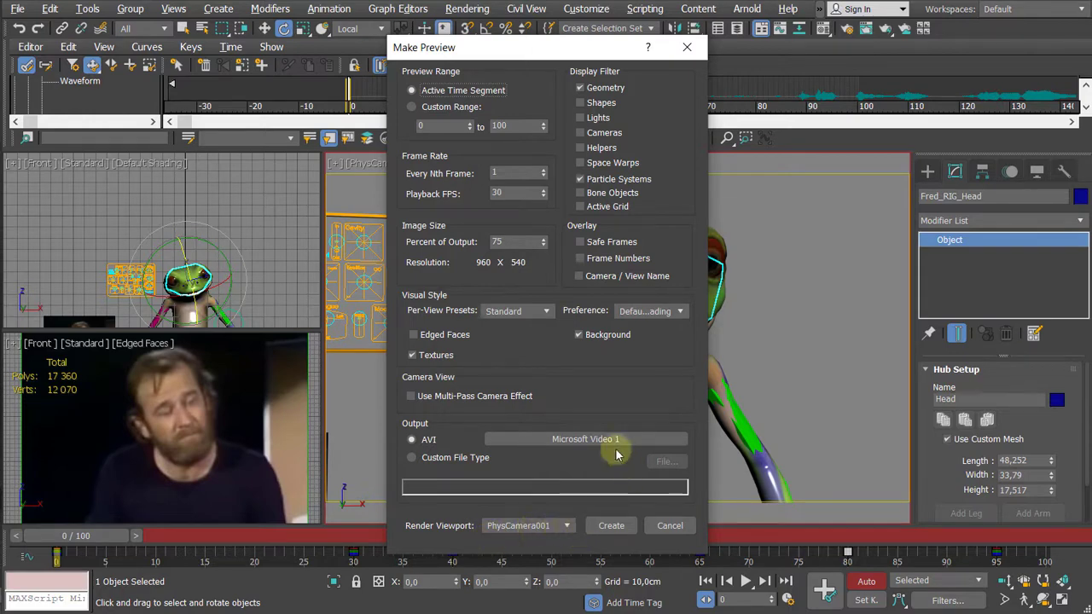
pyautogui.press('Return')
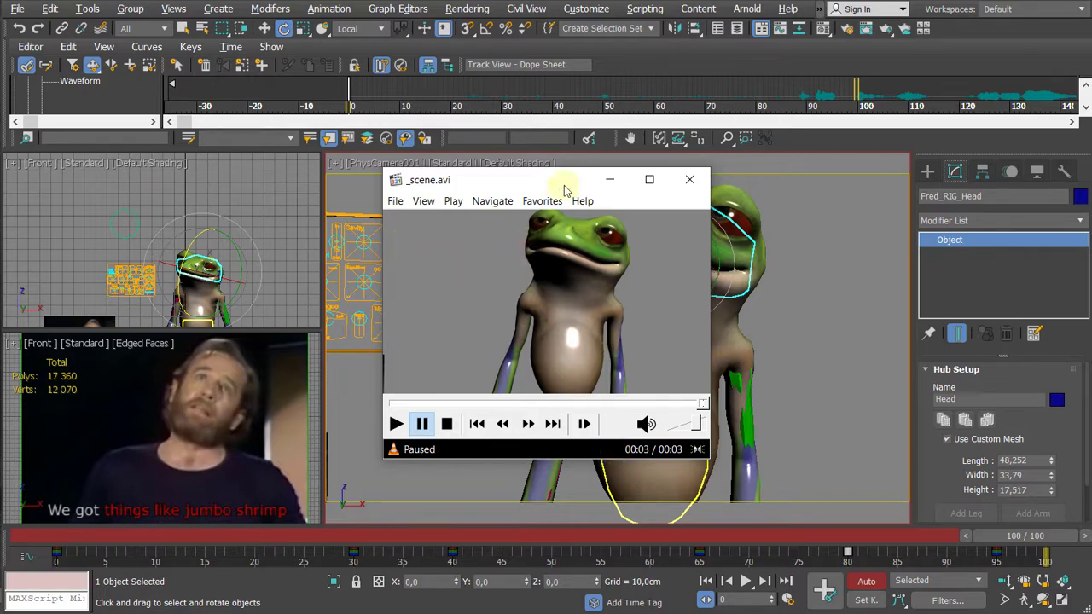
pyautogui.moveTo(563, 188); pyautogui.dragTo(490, 190)
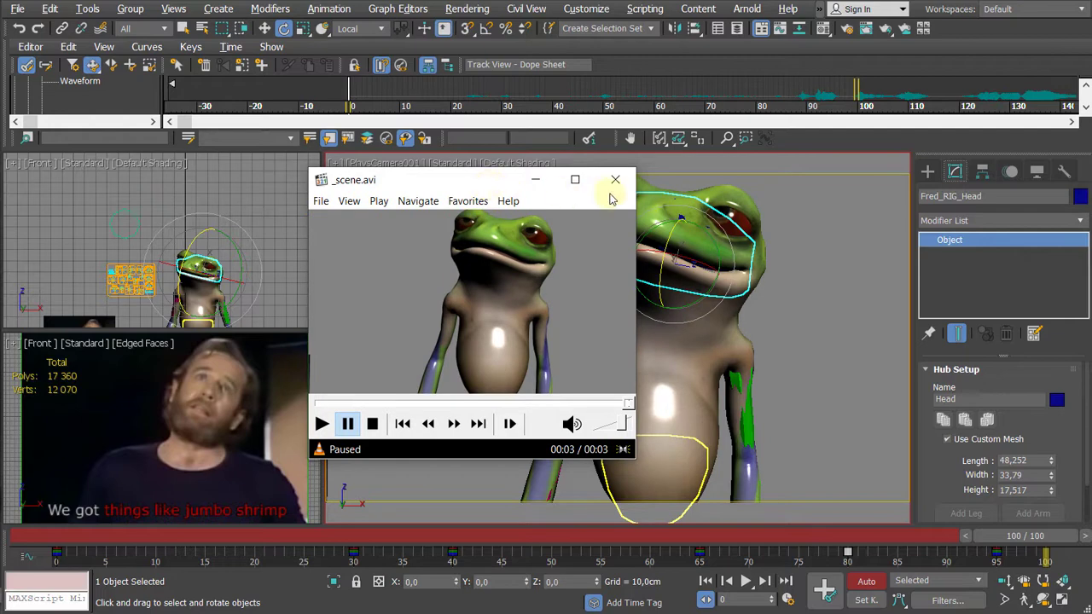
pyautogui.click(615, 182)
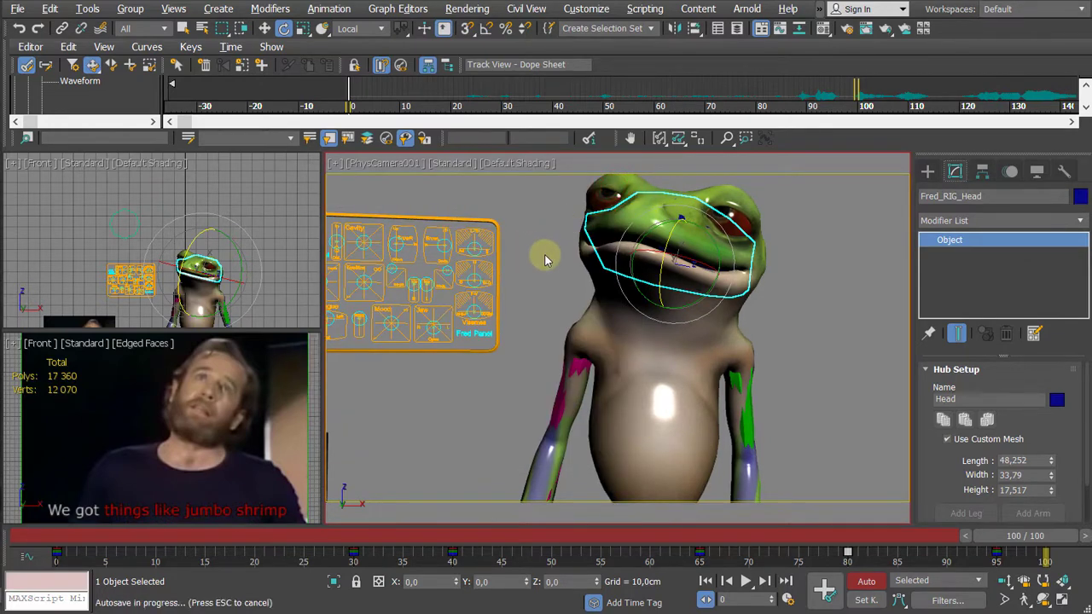
# Step: Open the render setup, turn off Auto Key, and move the setup window clear of the frog
pyautogui.press('F10')
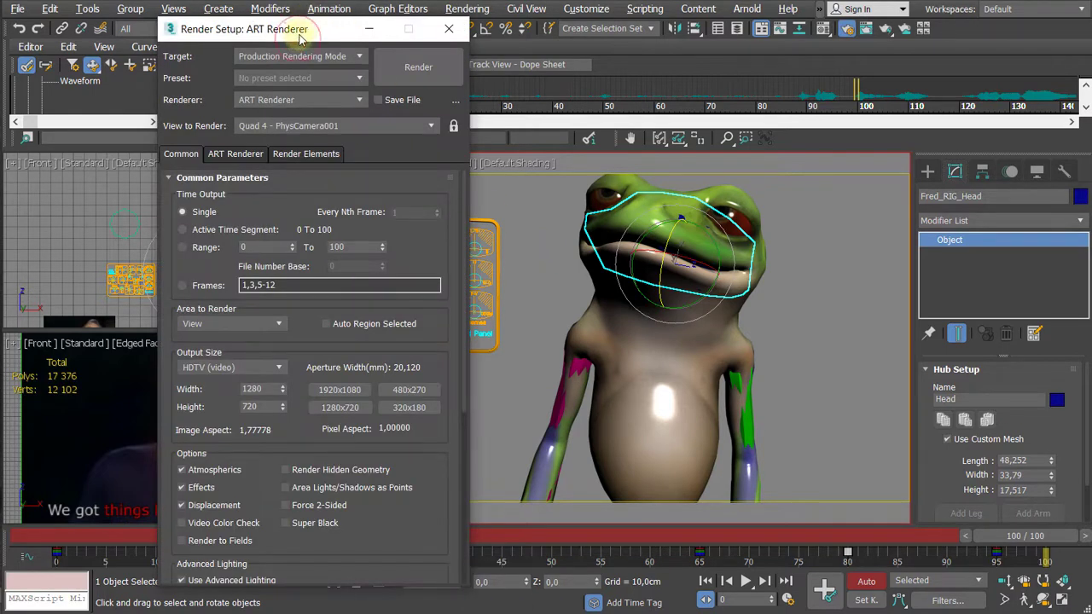
pyautogui.moveTo(299, 37); pyautogui.dragTo(335, 34)
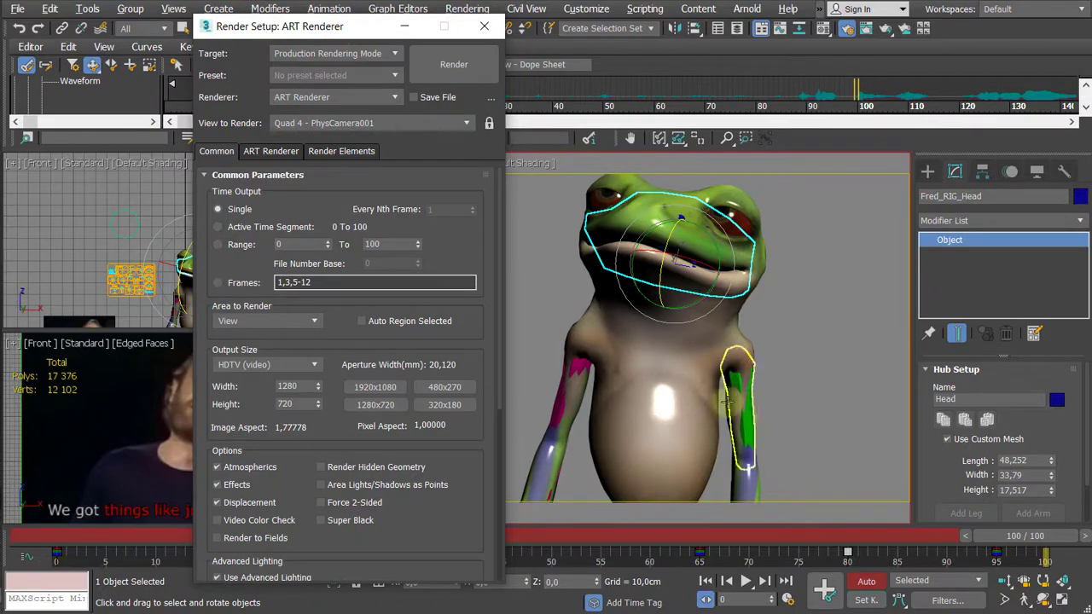
pyautogui.click(866, 585)
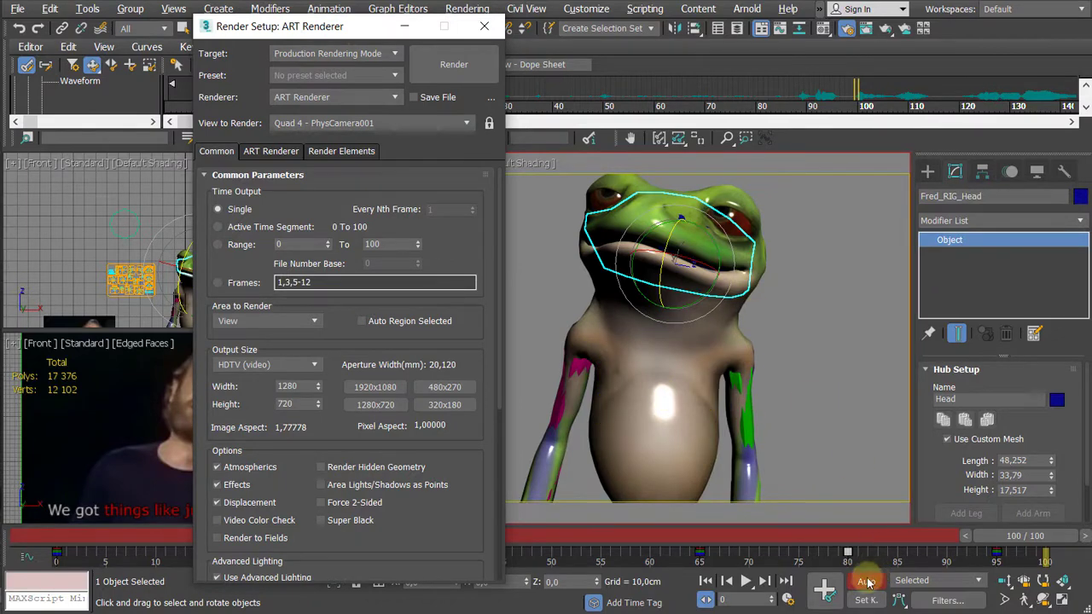
pyautogui.moveTo(334, 38); pyautogui.dragTo(312, 34)
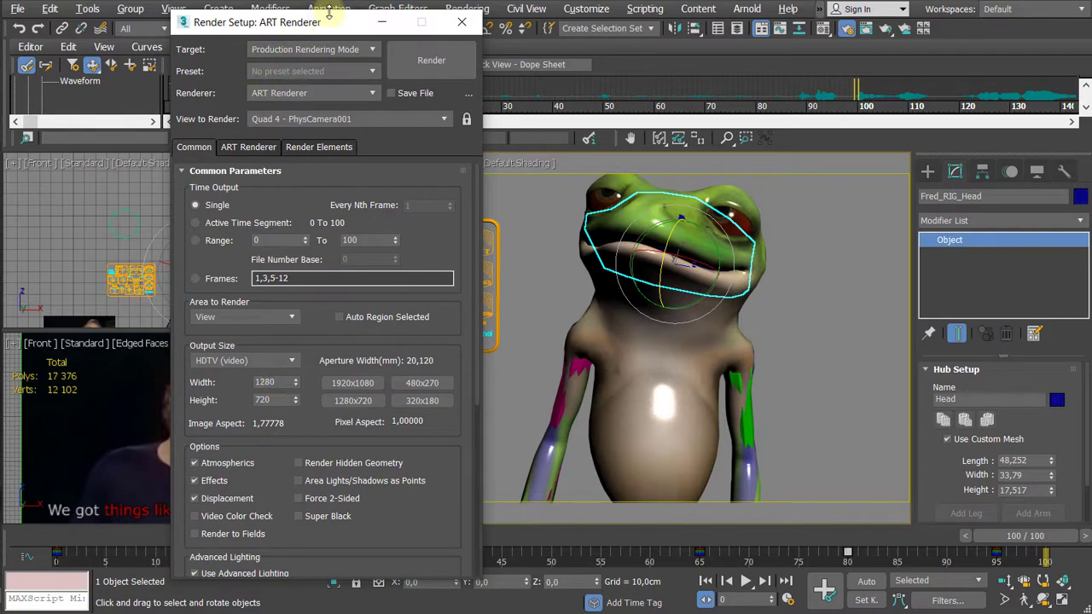
pyautogui.moveTo(324, 19); pyautogui.dragTo(223, 47)
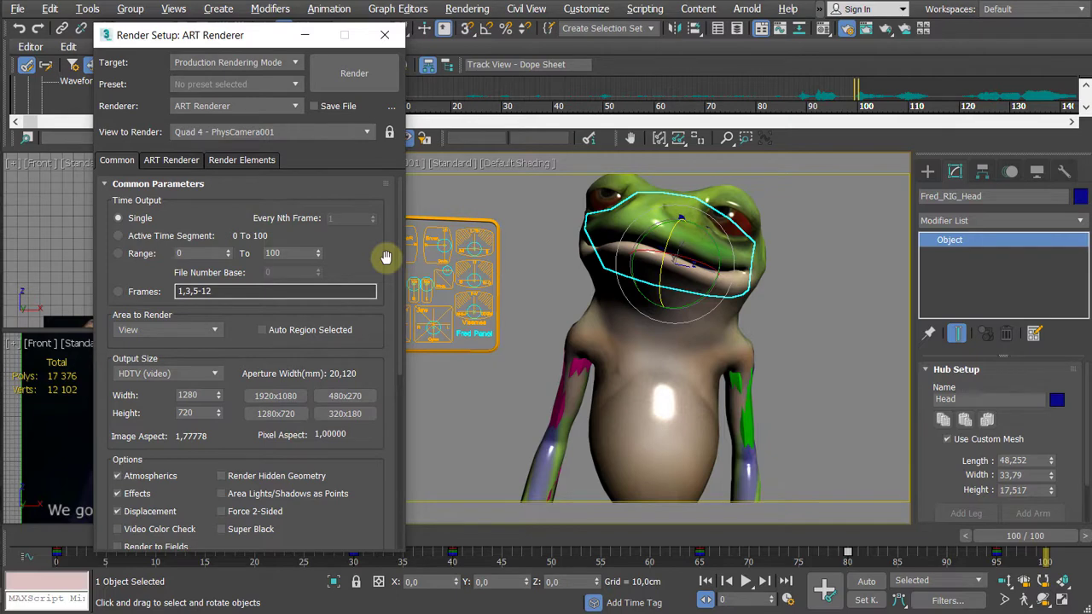
pyautogui.moveTo(370, 248); pyautogui.dragTo(324, 288)
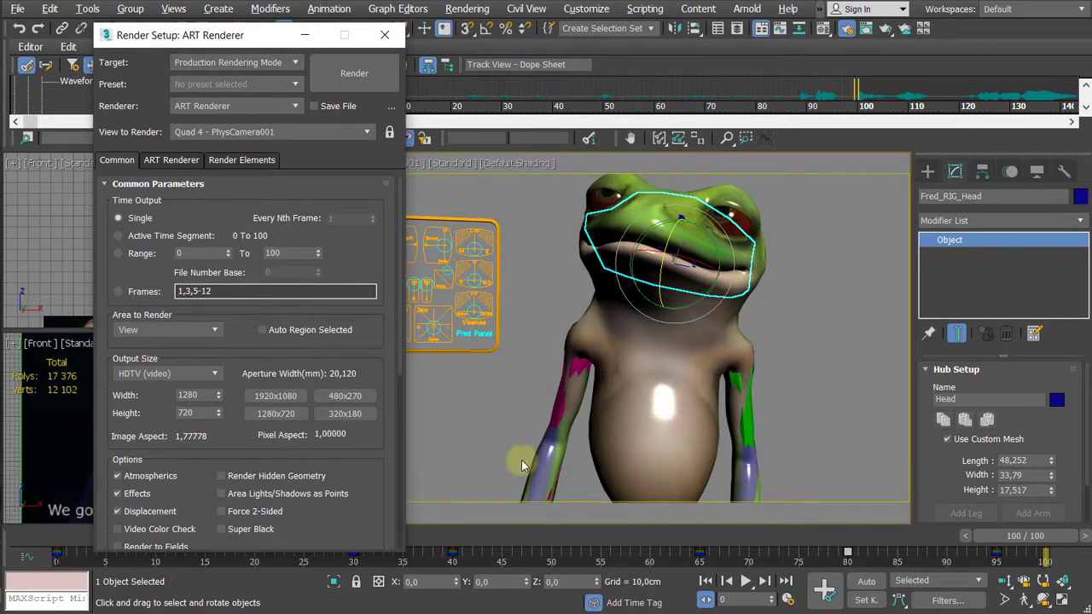
pyautogui.moveTo(256, 47); pyautogui.dragTo(213, 35)
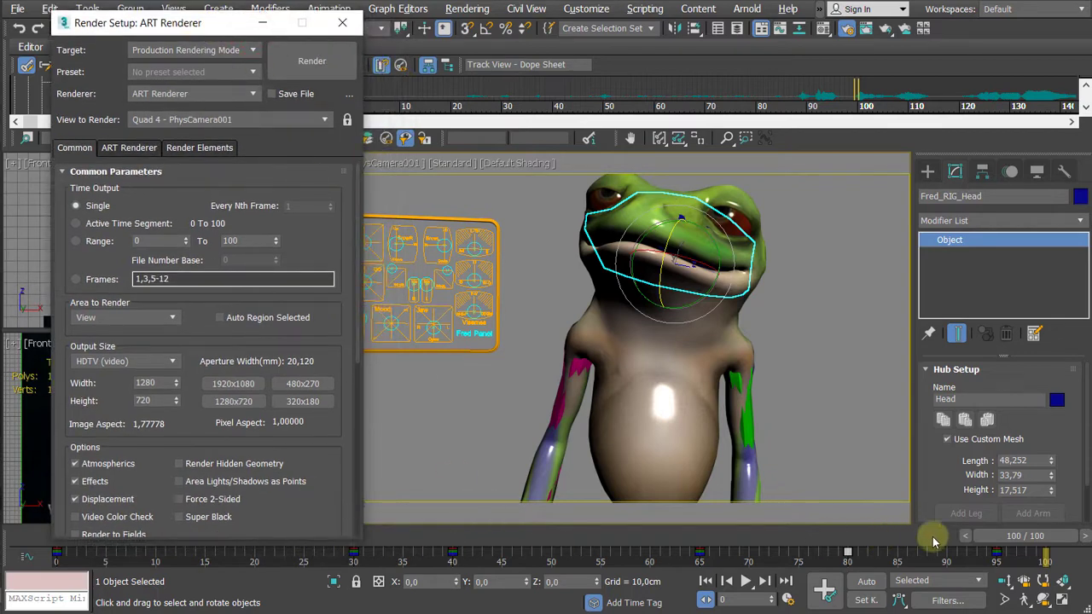
# Step: Go to frame 3, clear the selection, test-render PhysCamera001 with the ART Renderer, and close the render windows
pyautogui.moveTo(990, 537)
pyautogui.mouseDown()
pyautogui.moveTo(56, 534)
pyautogui.moveTo(47, 547)
pyautogui.moveTo(88, 554)
pyautogui.mouseUp()
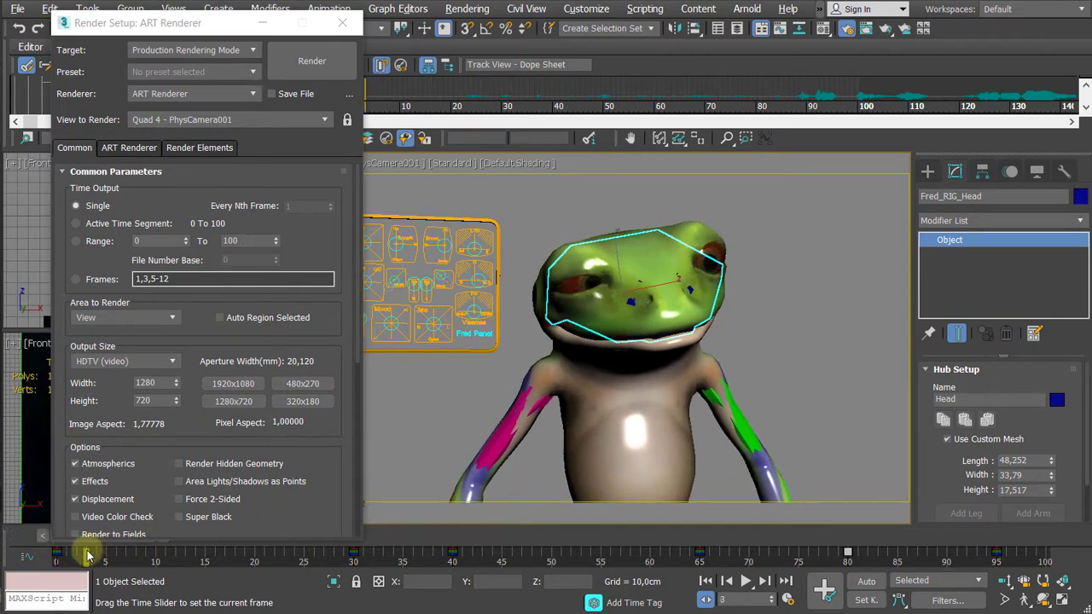
pyautogui.click(821, 289)
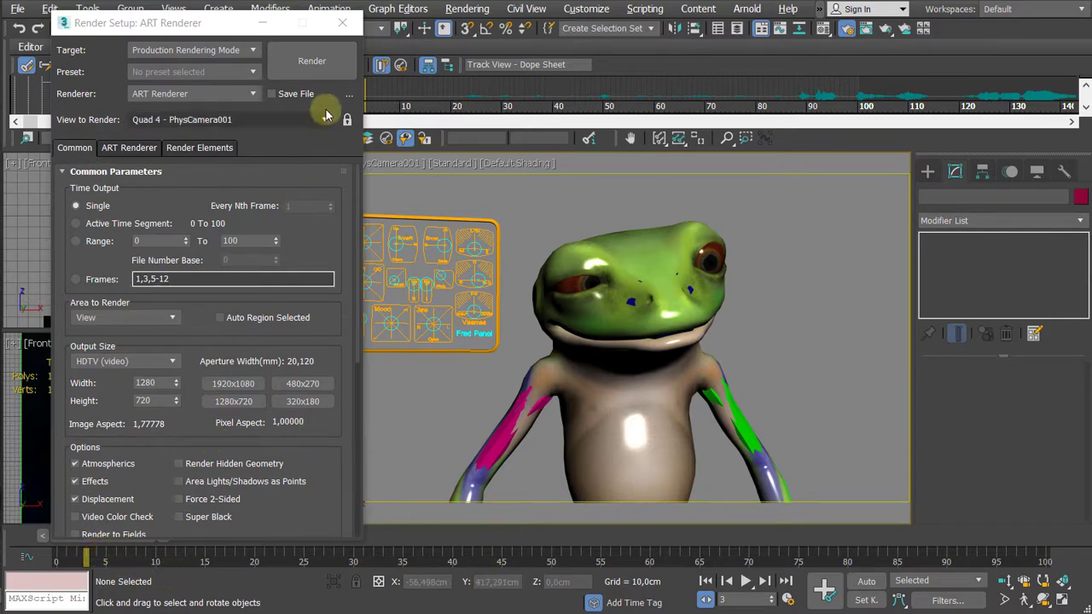
pyautogui.click(312, 60)
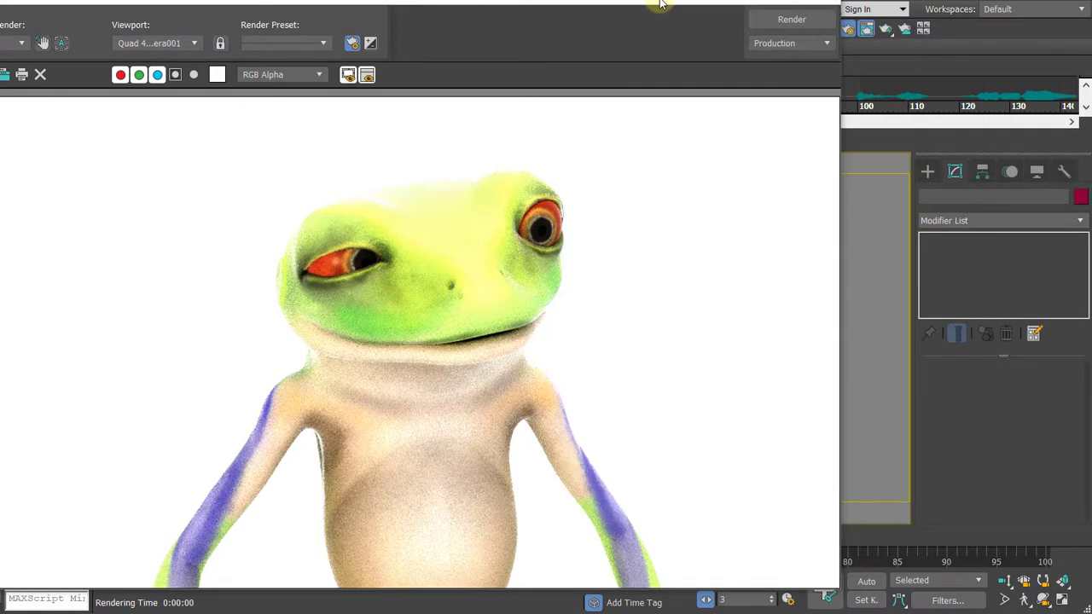
pyautogui.click(820, 3)
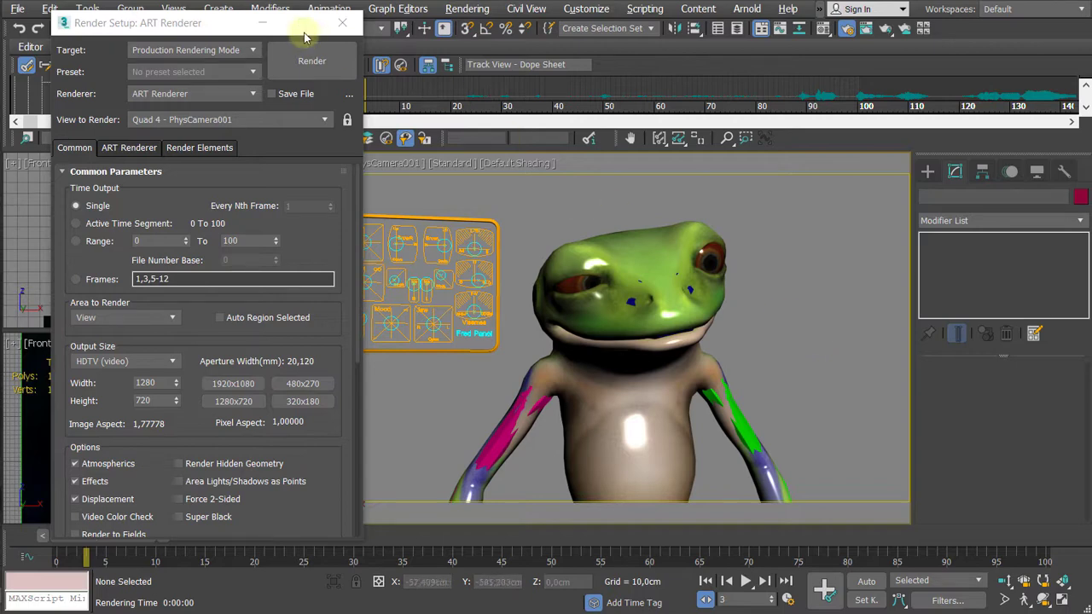
pyautogui.click(205, 23)
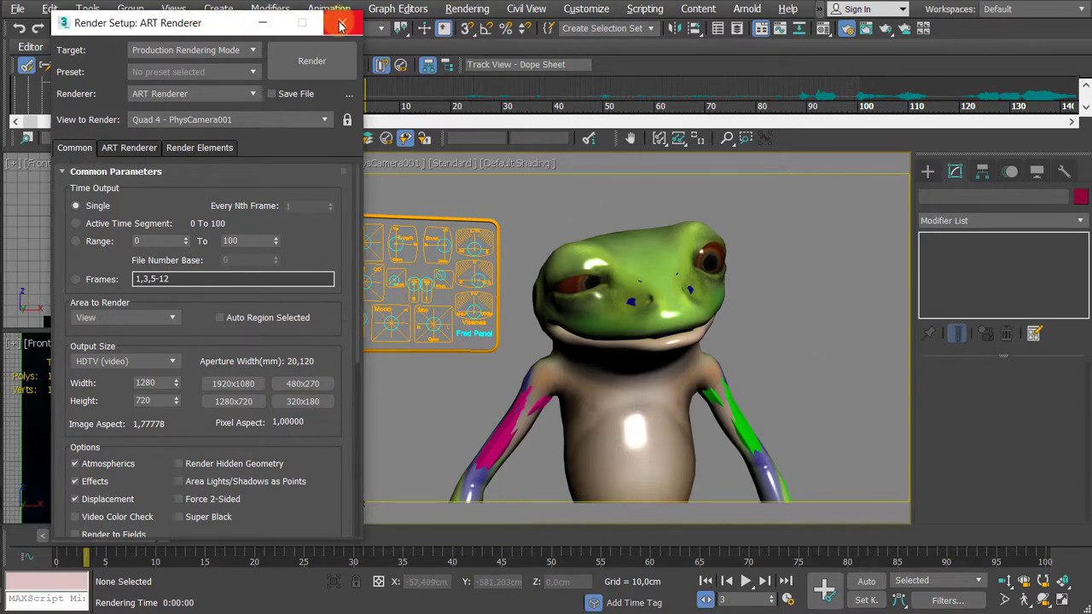
pyautogui.click(340, 26)
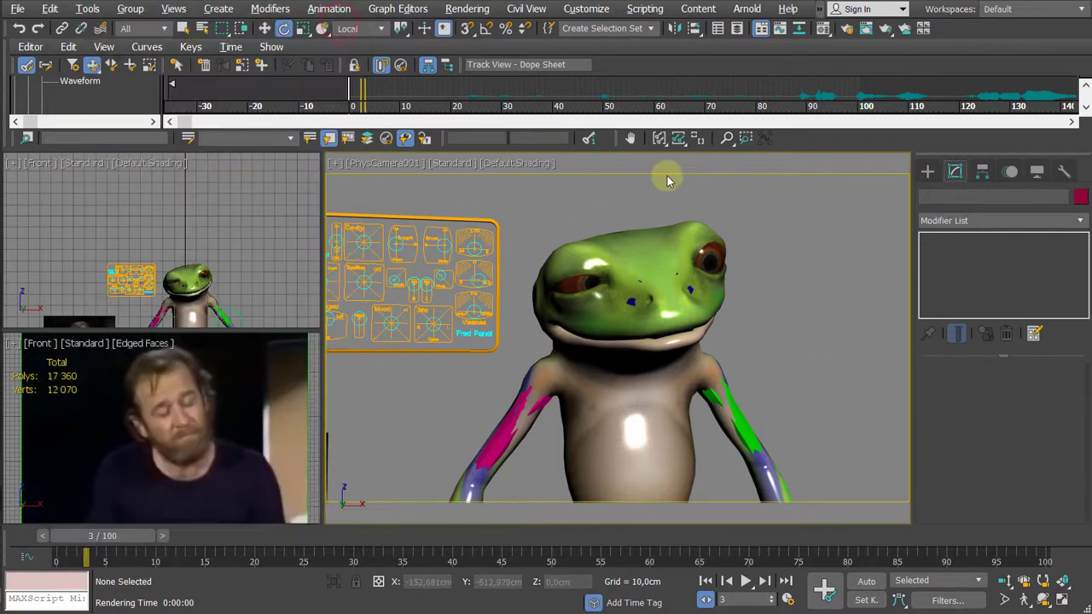
# Step: Show the Layer Explorer and unhide the Environment layer
pyautogui.click(739, 29)
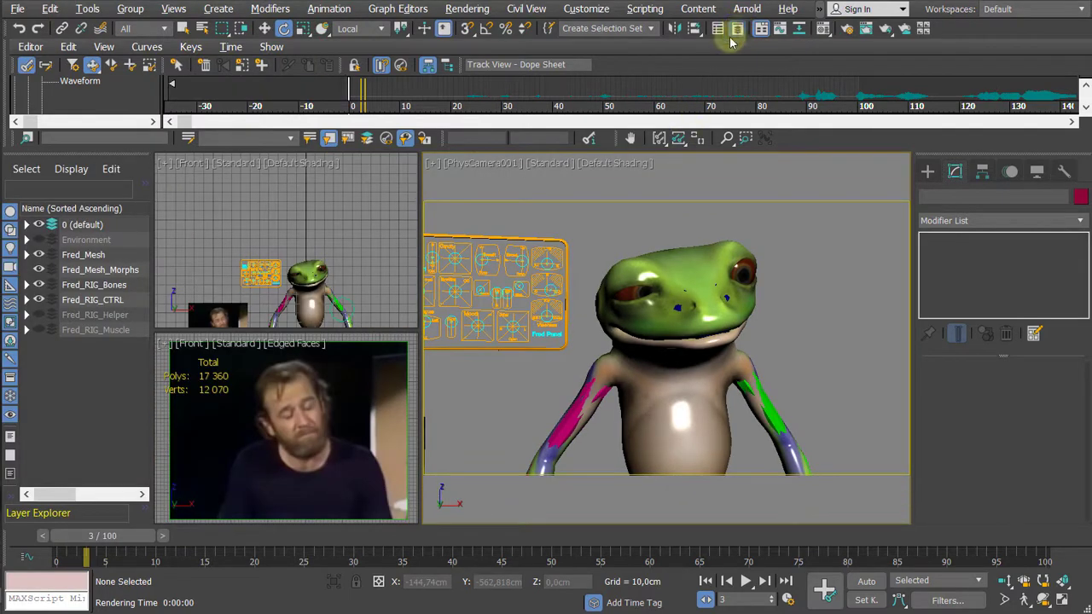
pyautogui.click(153, 258)
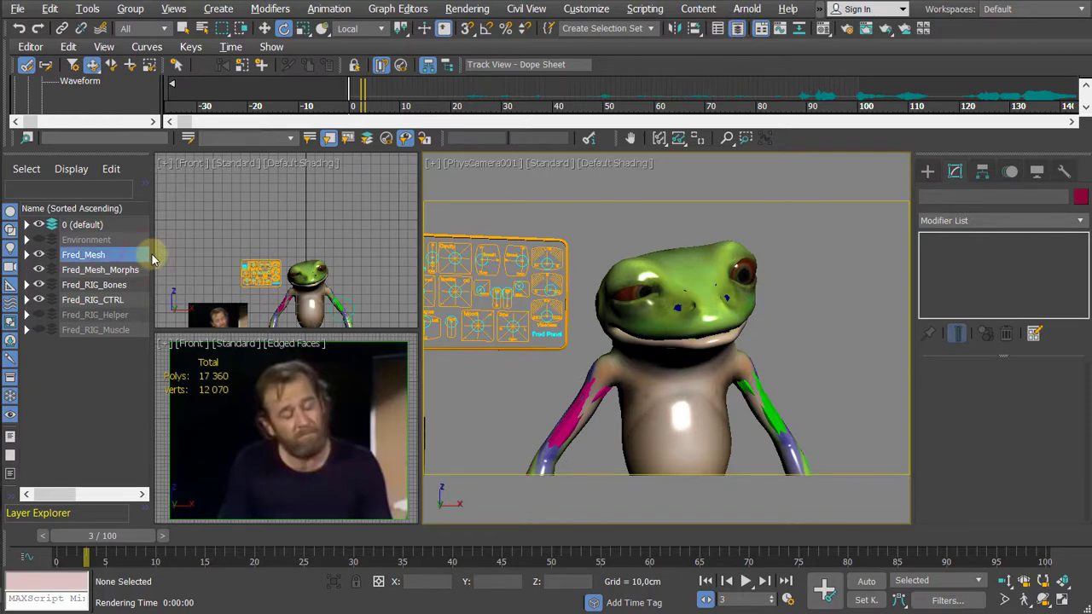
pyautogui.click(77, 368)
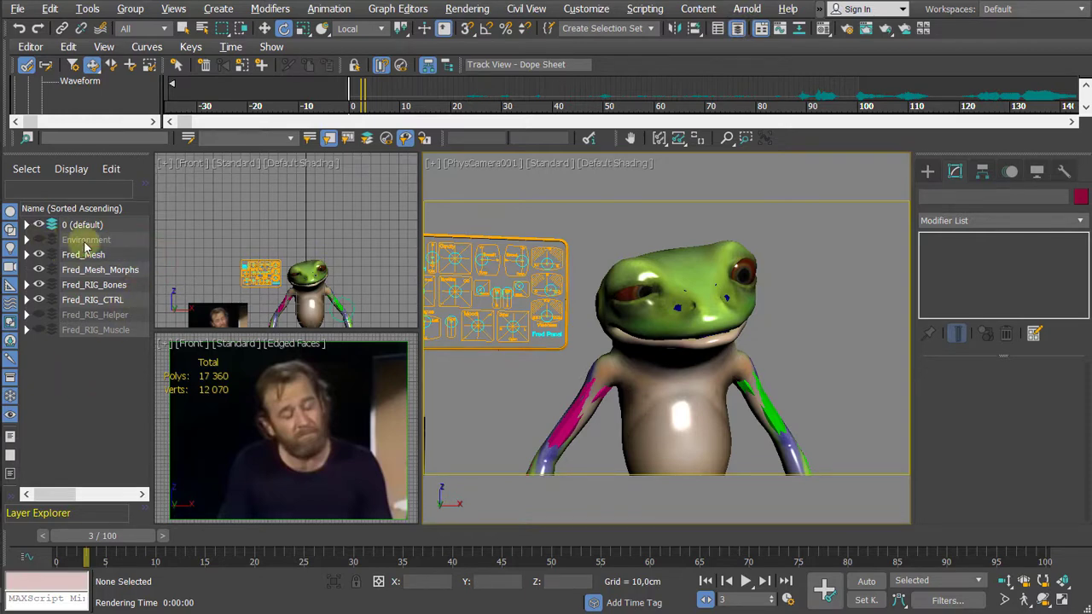
pyautogui.click(38, 240)
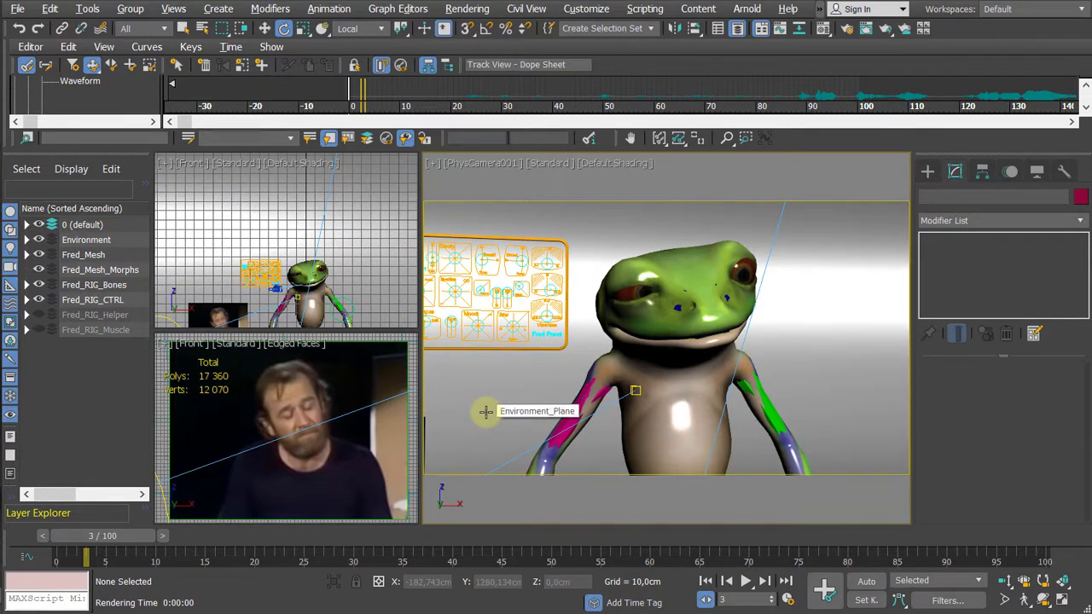
# Step: Check which layer holds the Reference plane, and hide the 0 (default) layer
pyautogui.click(300, 385)
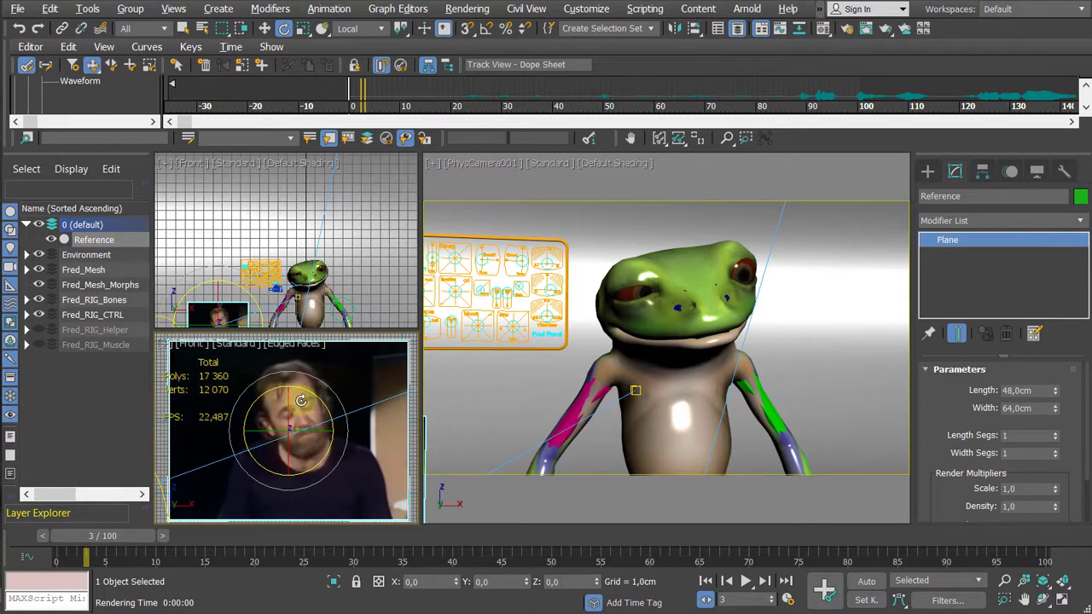
pyautogui.click(40, 226)
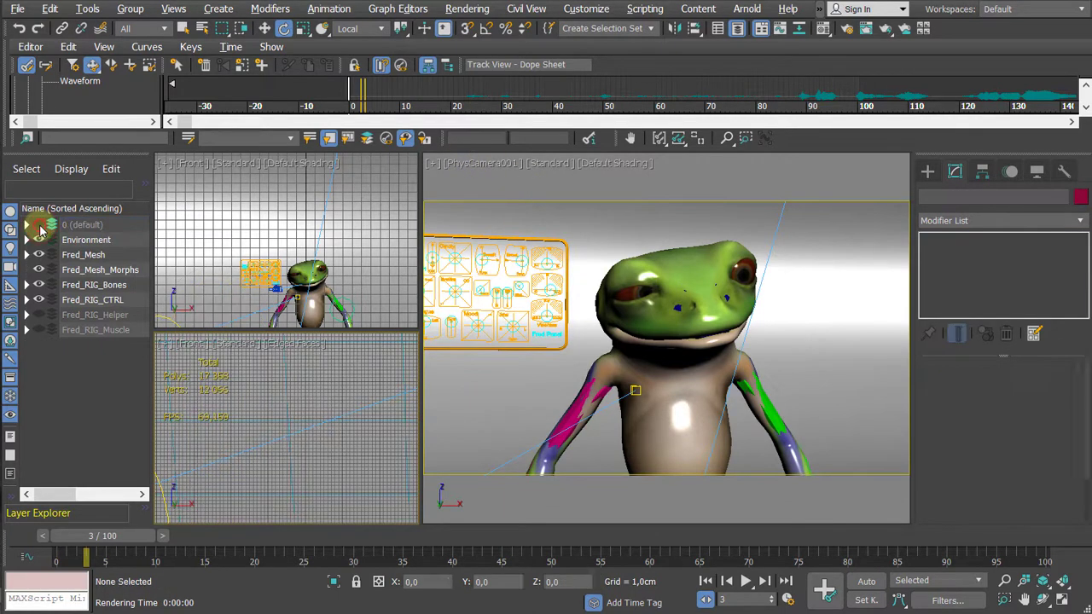
pyautogui.click(39, 226)
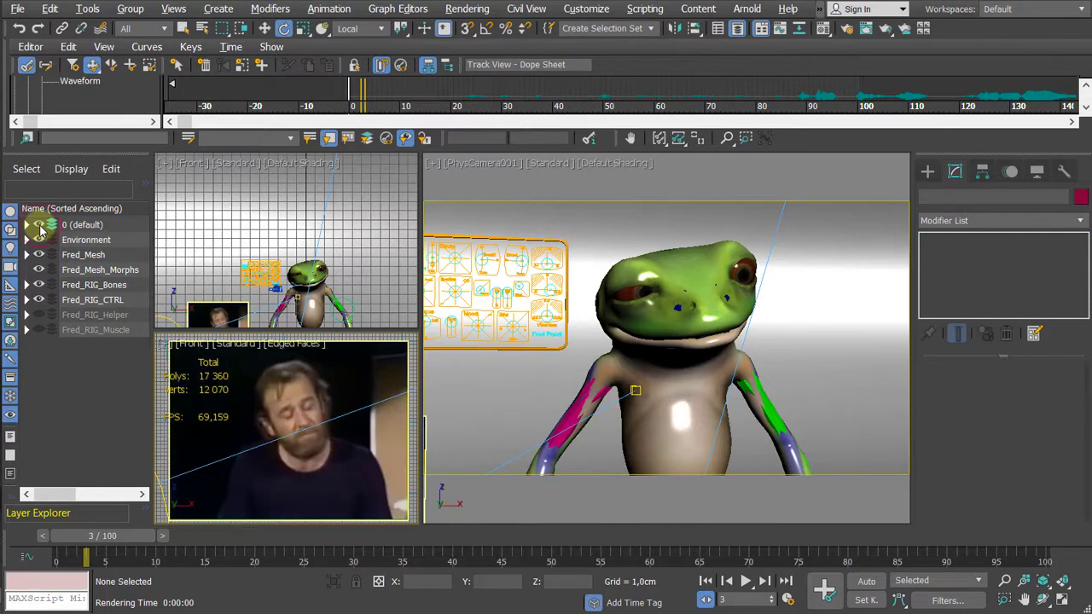
pyautogui.click(39, 226)
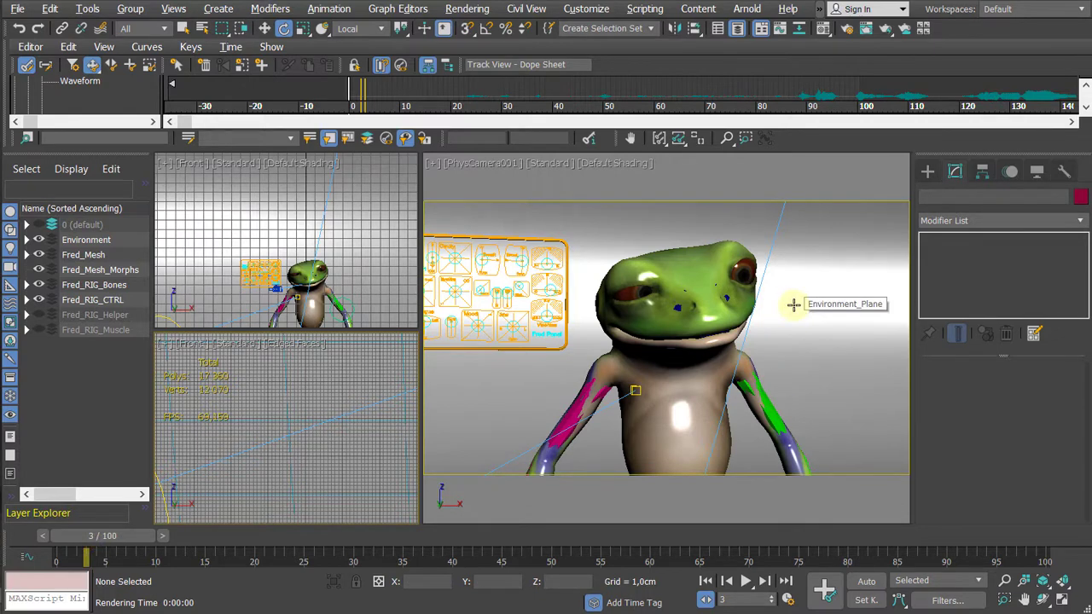
# Step: Open the render setup and test-render frame 3 from PhysCamera001 at 1280 x 720 with the ART Renderer
pyautogui.press('F10')
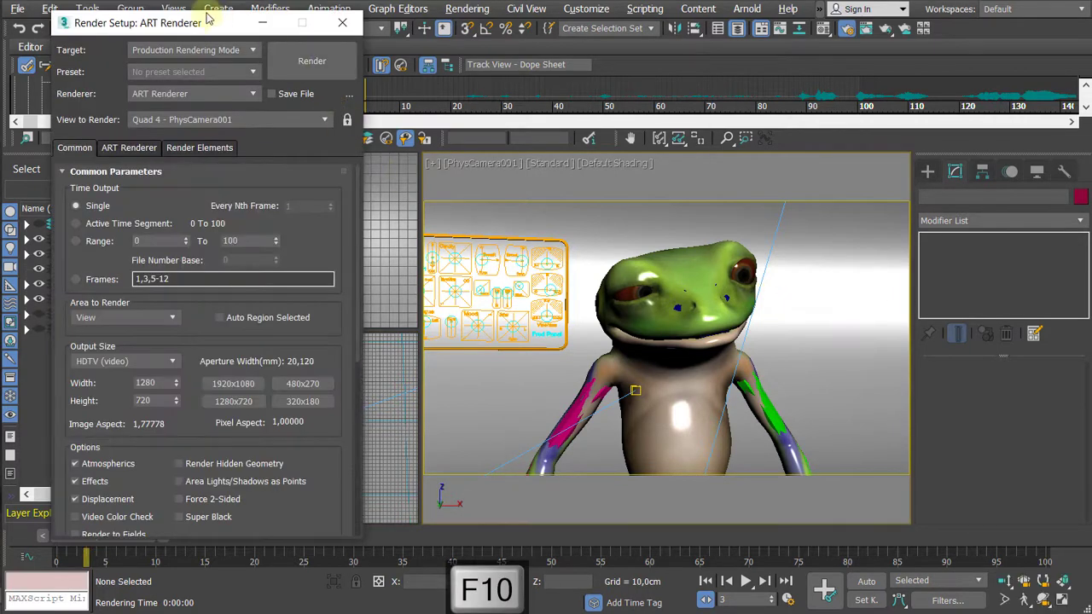
pyautogui.moveTo(178, 22); pyautogui.dragTo(204, 20)
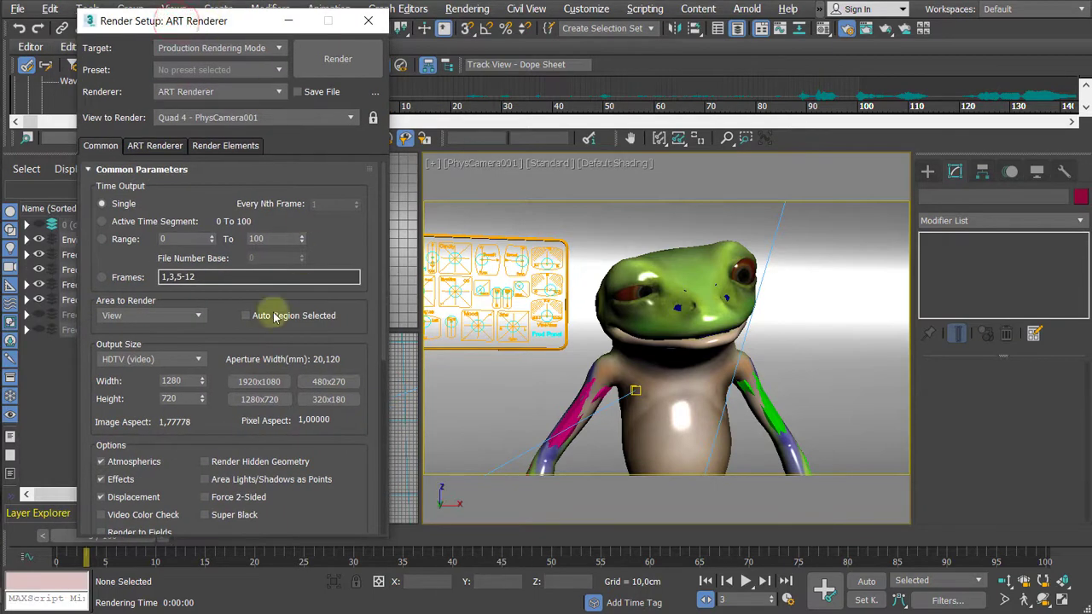
pyautogui.click(354, 60)
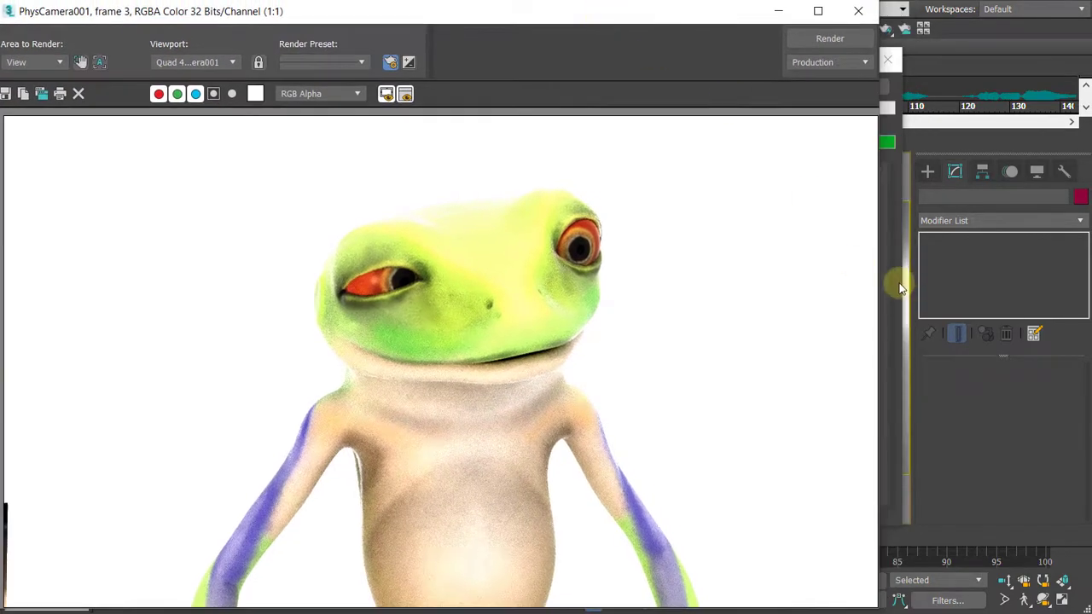
pyautogui.moveTo(729, 68); pyautogui.dragTo(825, 80)
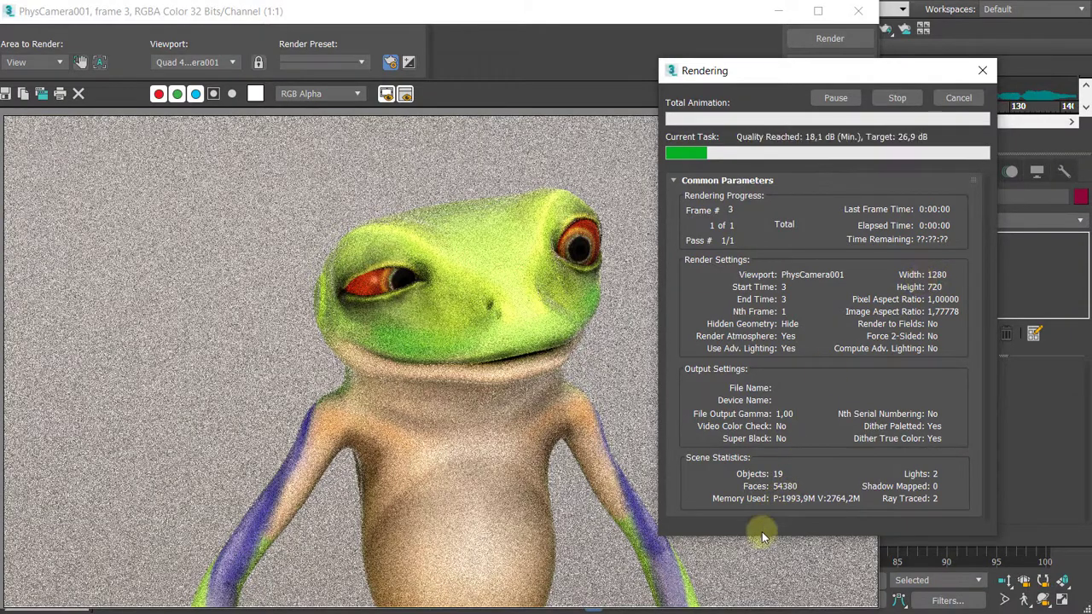
pyautogui.moveTo(757, 427); pyautogui.dragTo(748, 533)
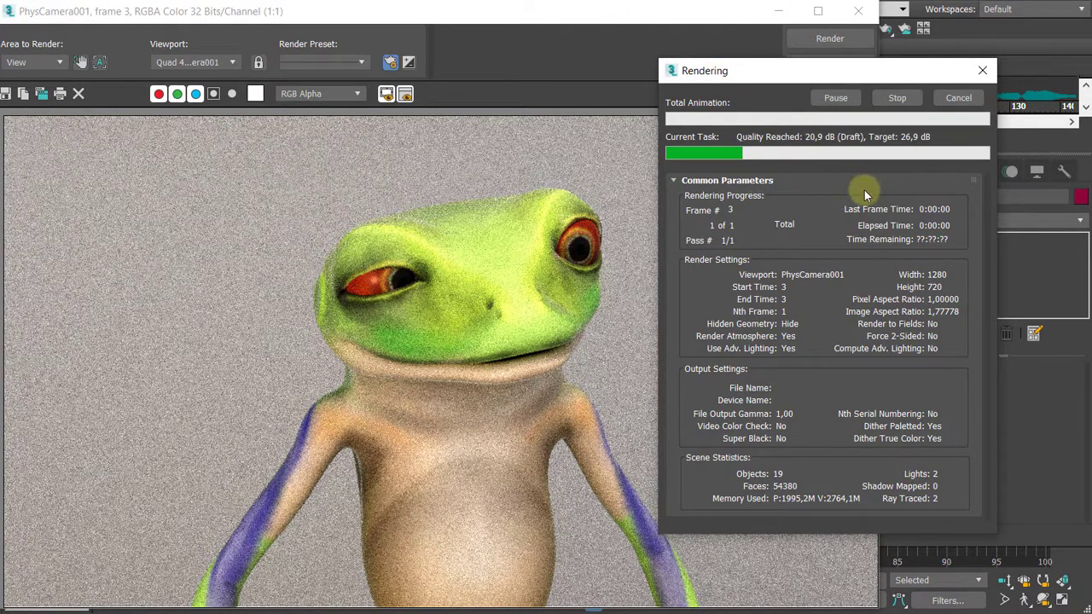
pyautogui.moveTo(553, 13); pyautogui.dragTo(562, 15)
pyautogui.click(921, 73)
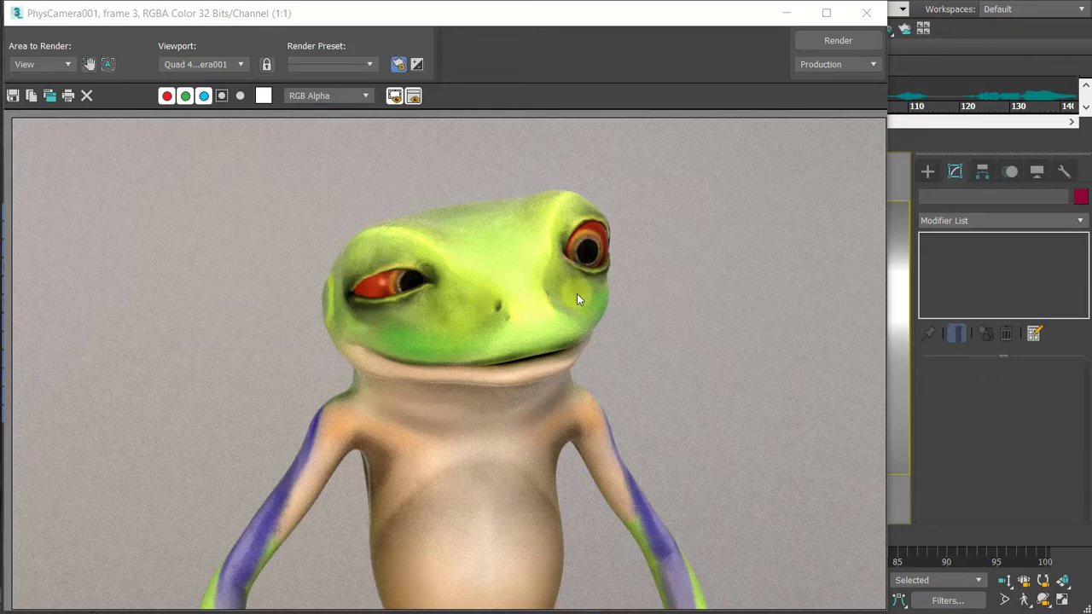
# Step: Zoom the rendered image out to 1:2, shrink its window around it, and move the window clear of the screen edge
pyautogui.moveTo(678, 11)
pyautogui.mouseDown()
pyautogui.moveTo(684, 19)
pyautogui.moveTo(686, 0)
pyautogui.mouseUp()
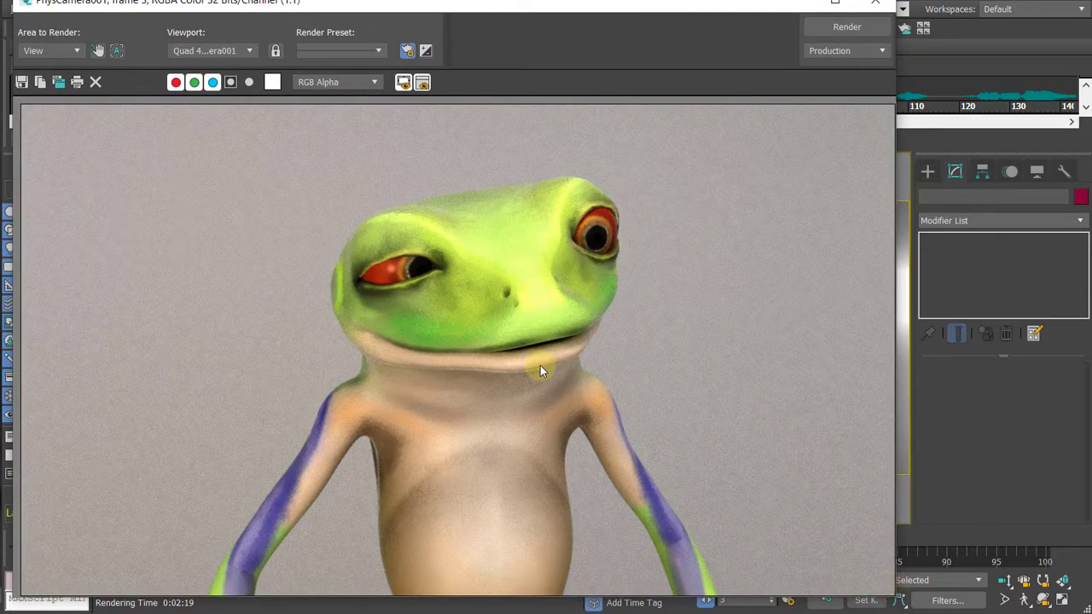
pyautogui.scroll(-3, 540, 365)
pyautogui.scroll(3, 504, 330)
pyautogui.scroll(-3, 504, 329)
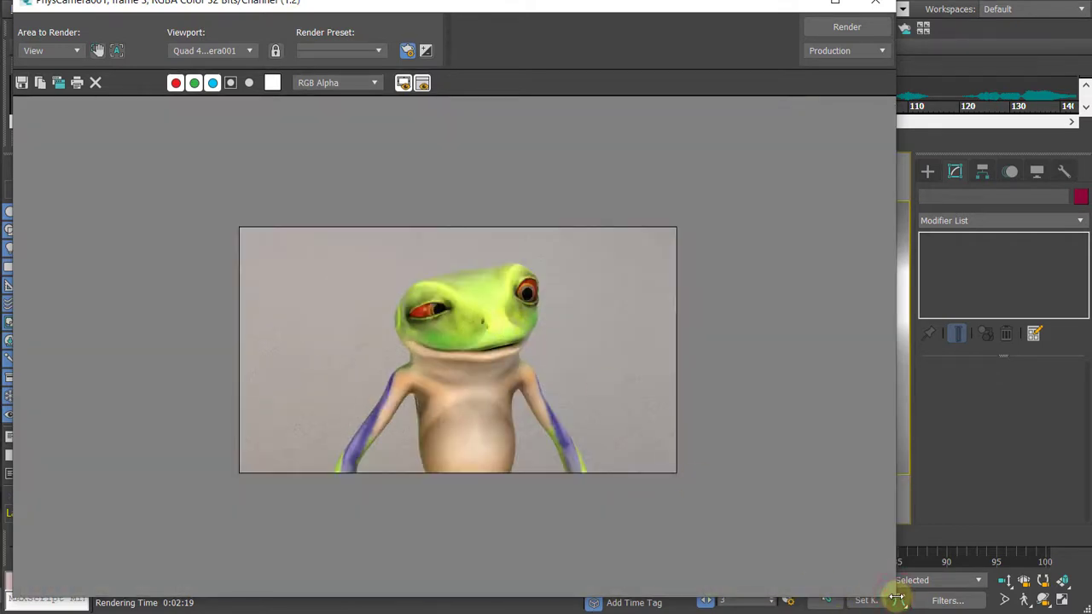
pyautogui.moveTo(898, 600); pyautogui.dragTo(533, 417)
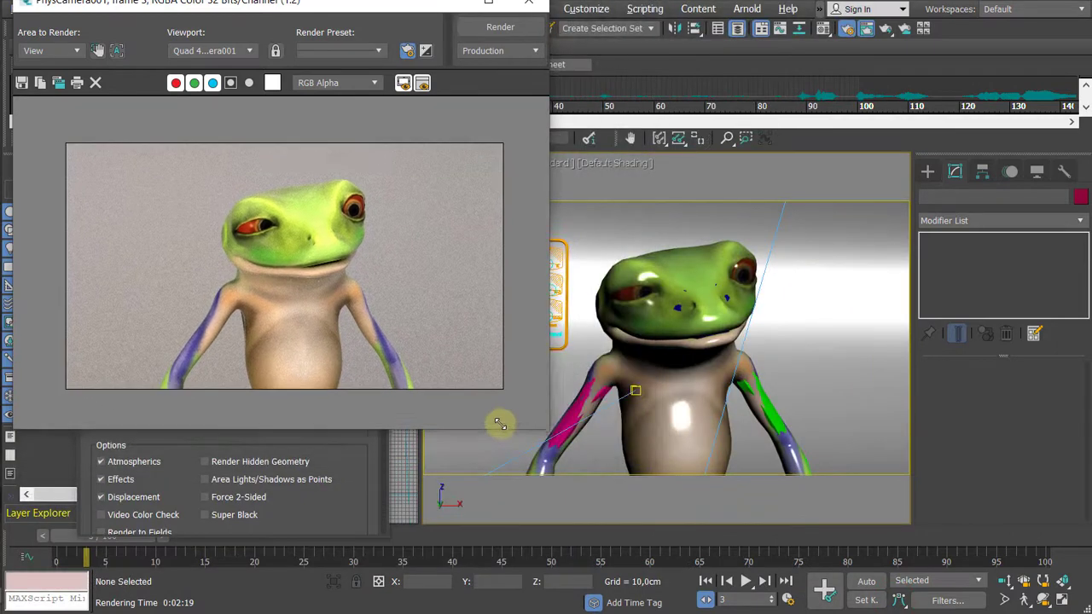
pyautogui.moveTo(346, 13); pyautogui.dragTo(469, 49)
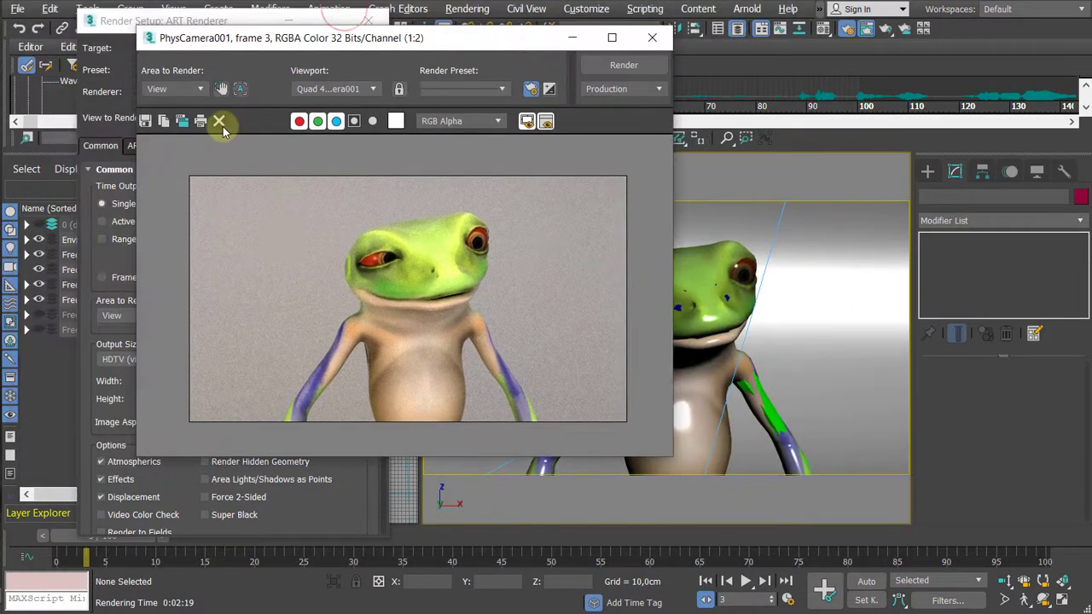
# Step: Open the image saving dialog for the rendered frame, cancel it, and reposition the frame window
pyautogui.click(146, 120)
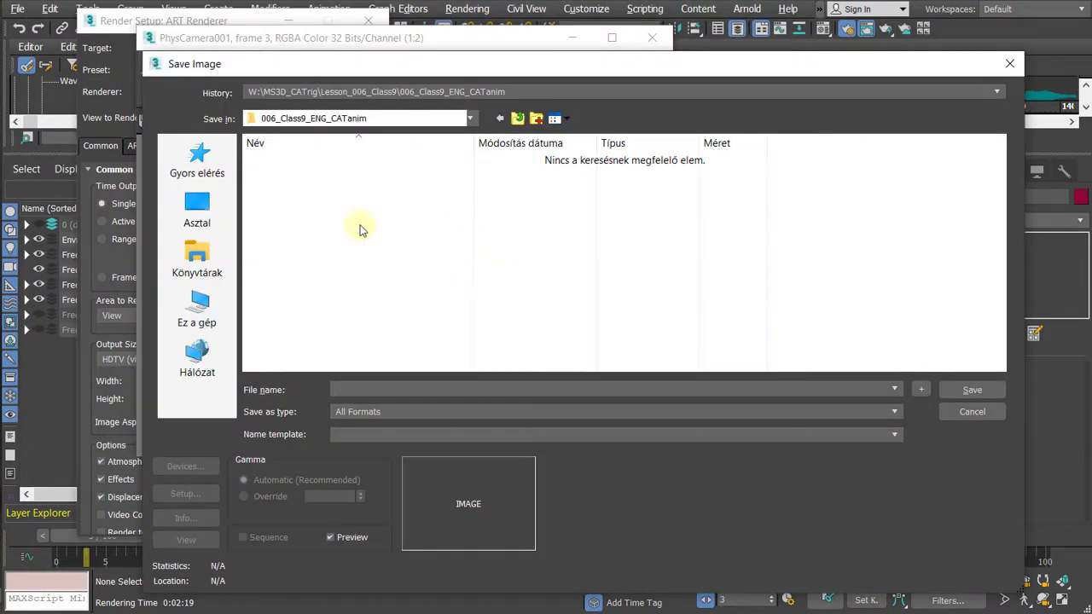
pyautogui.click(971, 411)
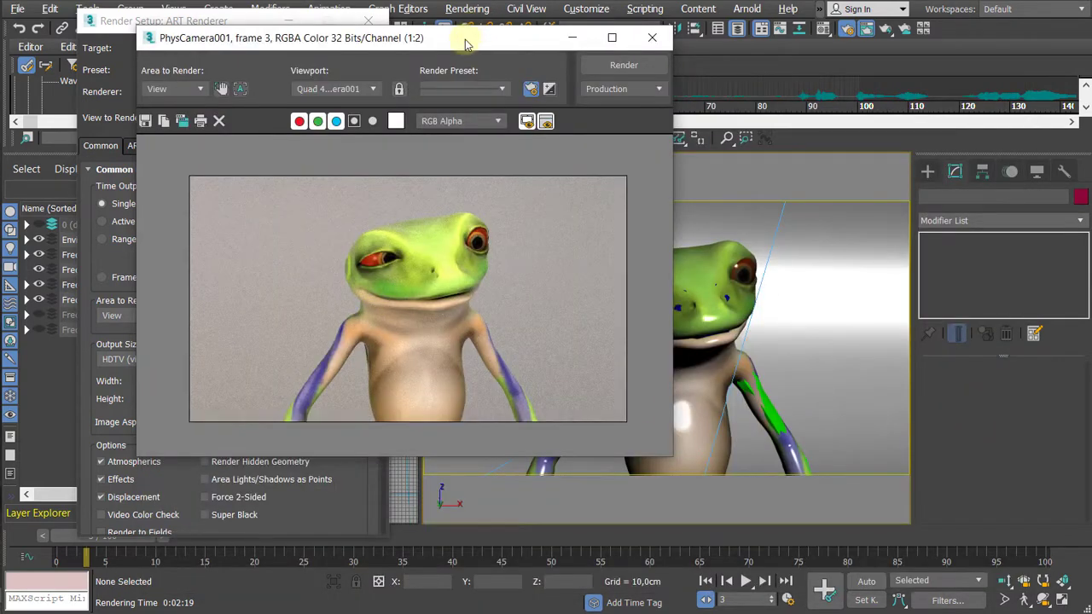
pyautogui.moveTo(465, 39); pyautogui.dragTo(429, 59)
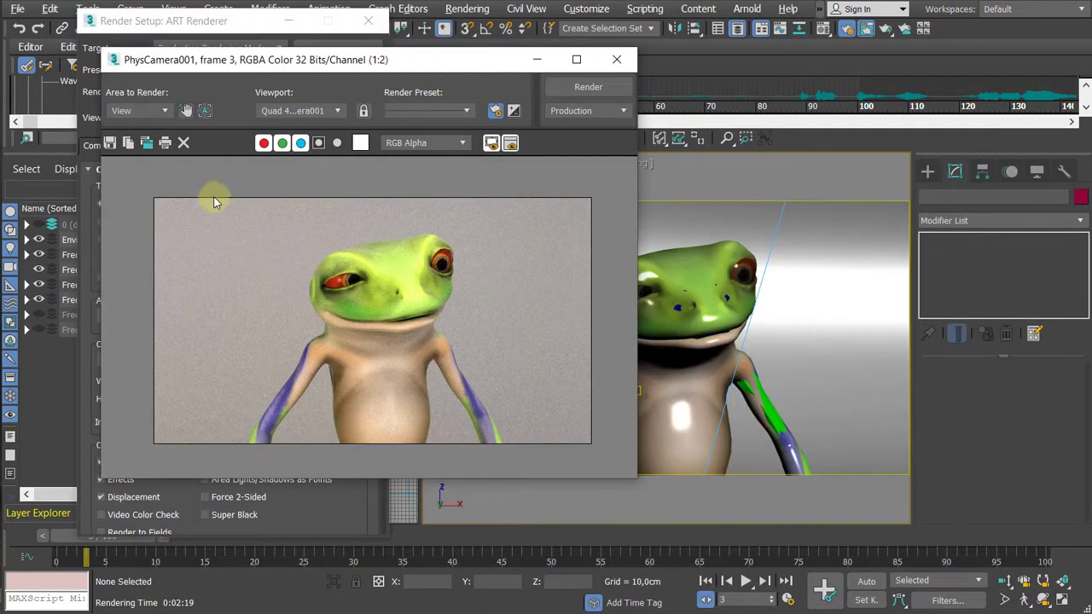
# Step: Clone the rendered frame, place both images side by side for comparison, and close the clone and the original window
pyautogui.click(147, 144)
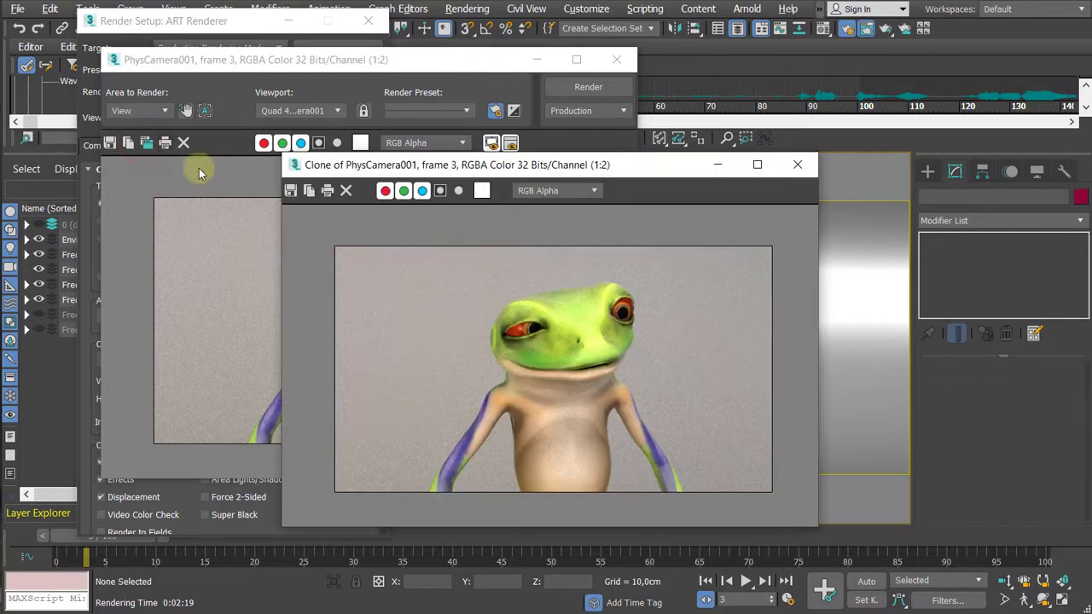
pyautogui.moveTo(627, 170); pyautogui.dragTo(802, 160)
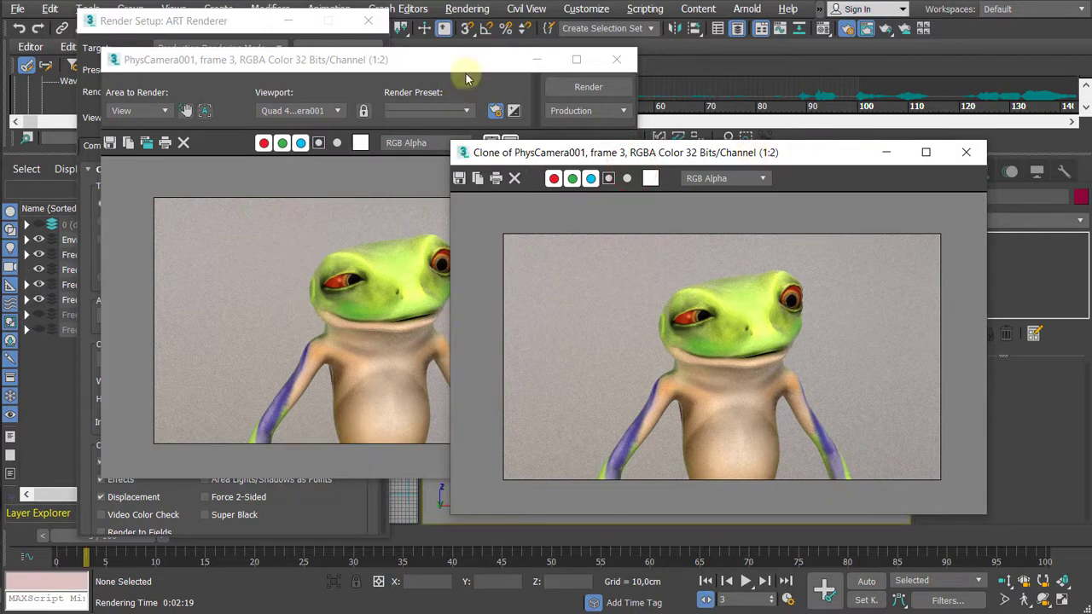
pyautogui.moveTo(446, 65); pyautogui.dragTo(369, 72)
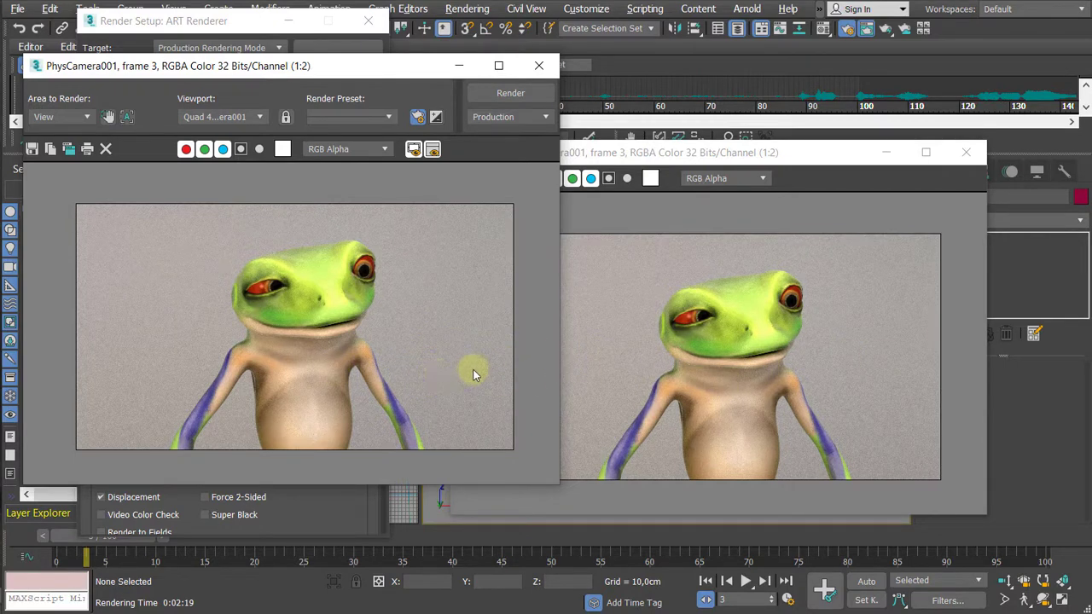
pyautogui.moveTo(768, 151); pyautogui.dragTo(786, 145)
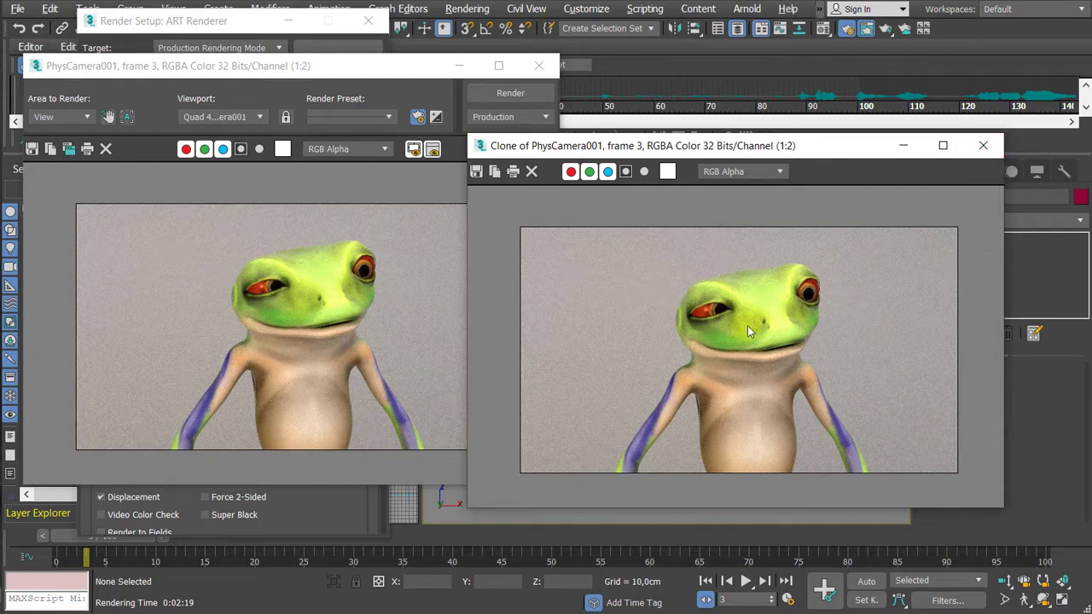
pyautogui.click(982, 145)
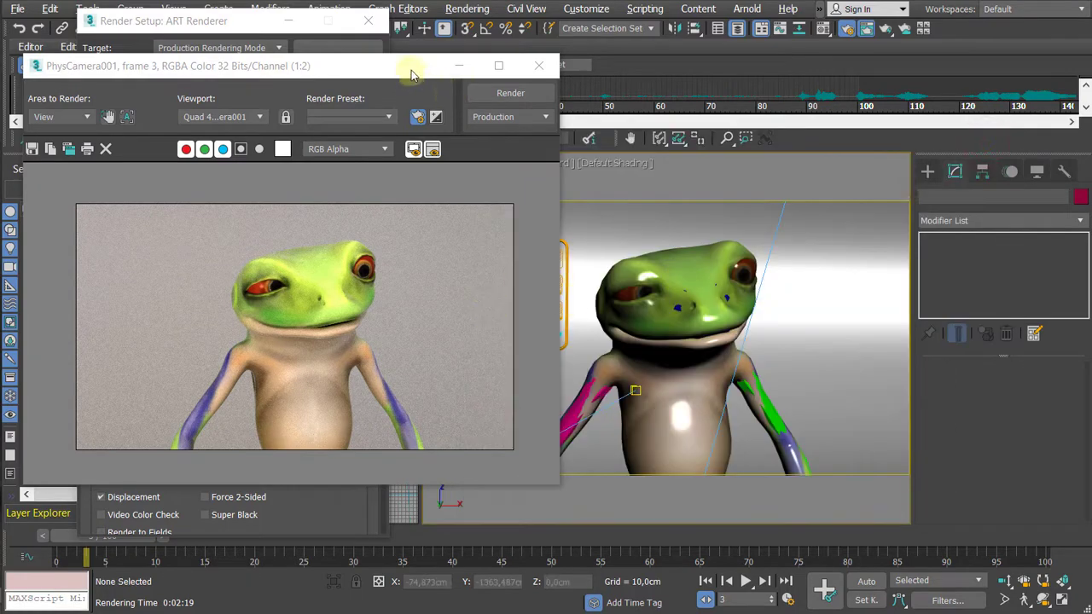
pyautogui.moveTo(412, 67); pyautogui.dragTo(491, 78)
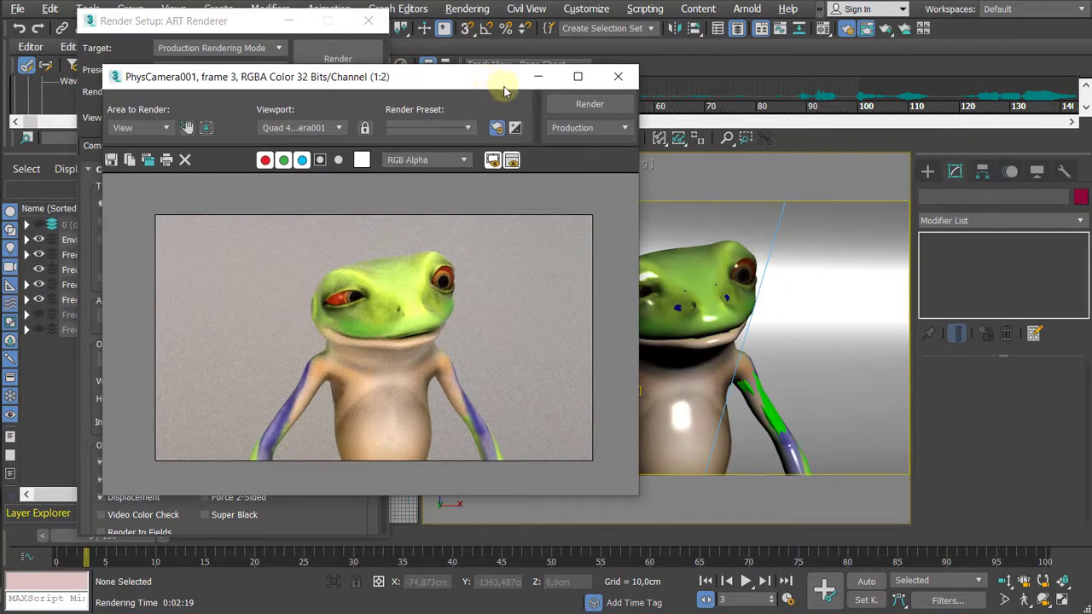
pyautogui.click(616, 77)
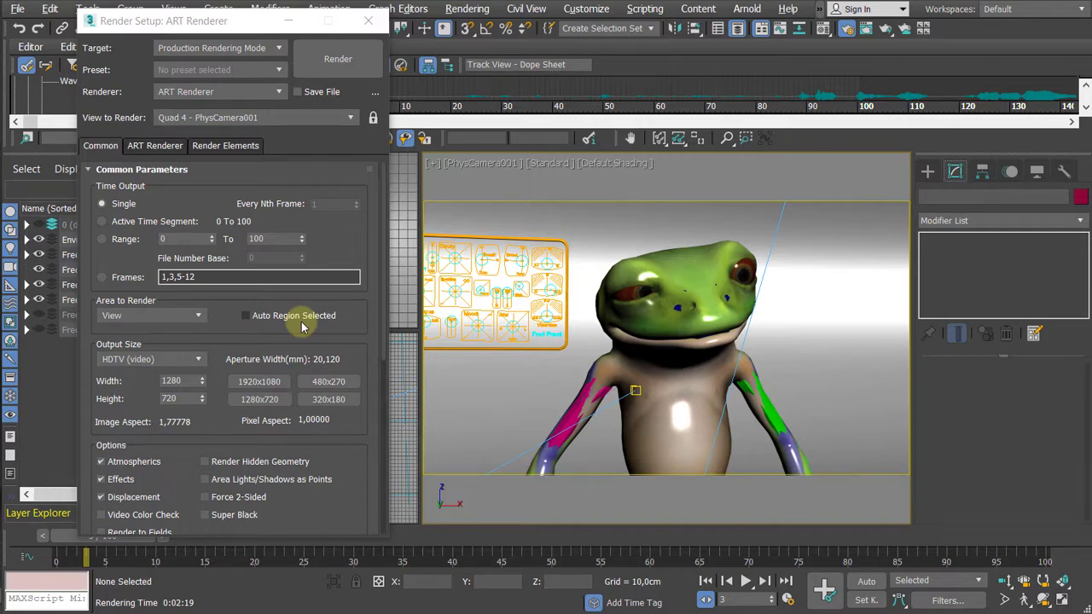
# Step: Set the render output width to 800, keeping the HDTV aspect ratio
pyautogui.moveTo(220, 22); pyautogui.dragTo(214, 24)
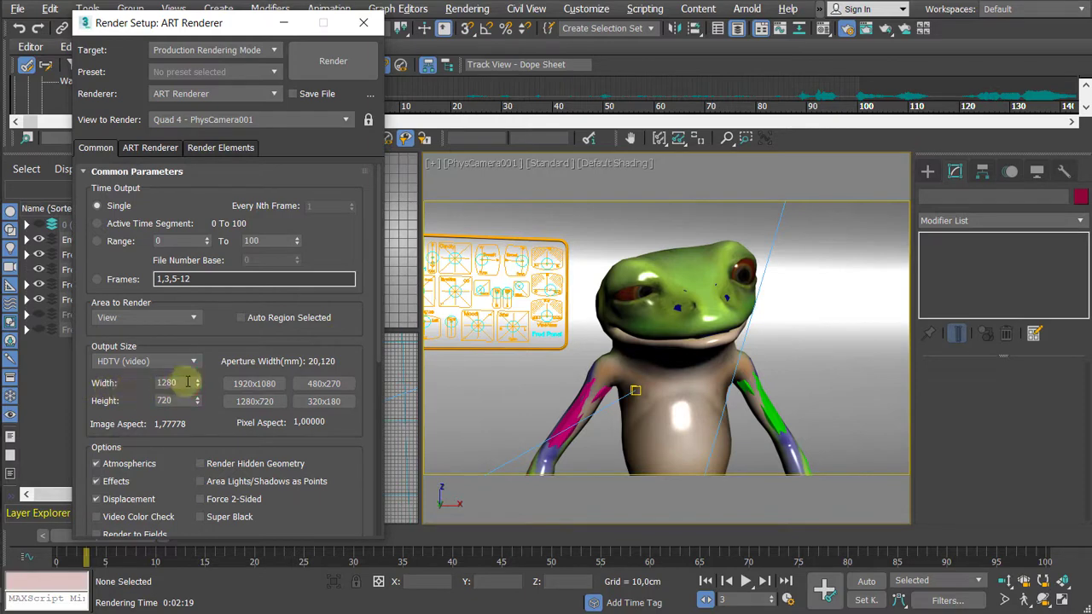
pyautogui.moveTo(179, 383); pyautogui.dragTo(149, 379)
pyautogui.write('800')
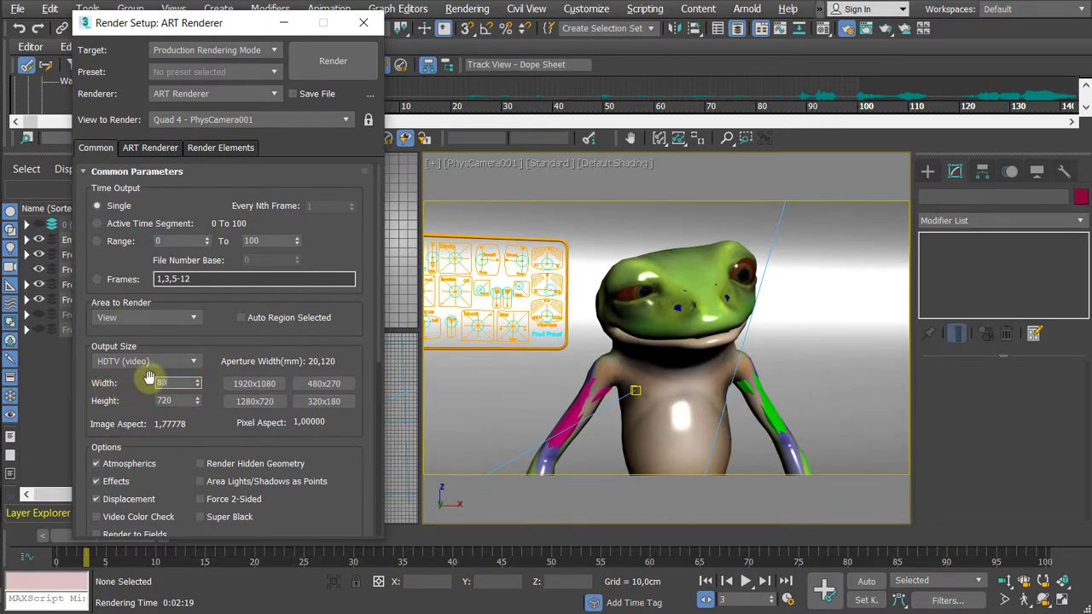
pyautogui.press('Return')
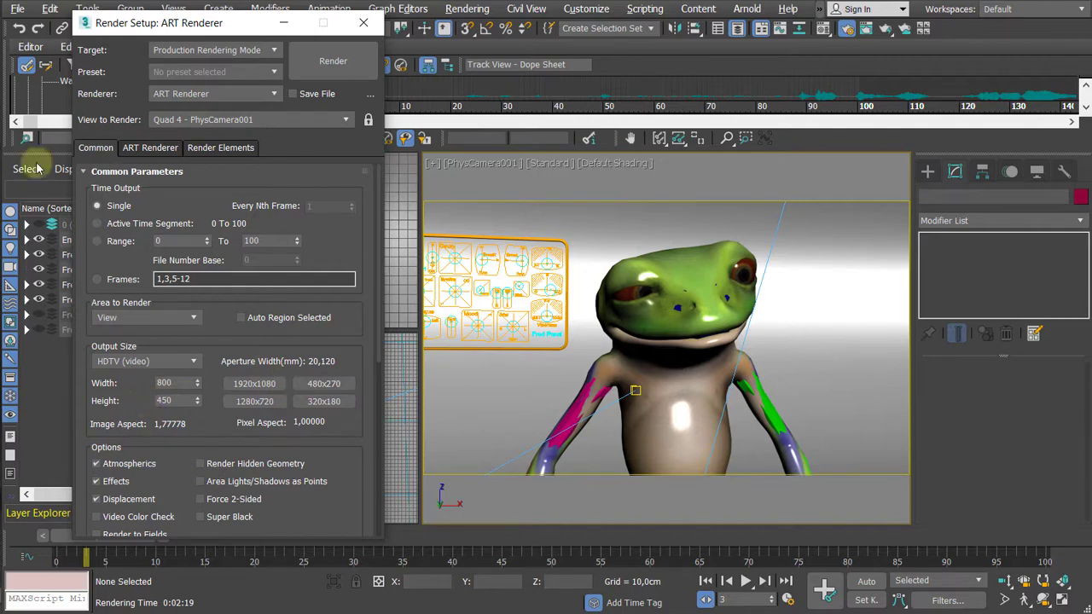
# Step: Lower the ART Renderer's target quality to 25,2 dB and raise the noise filter strength slightly
pyautogui.click(133, 149)
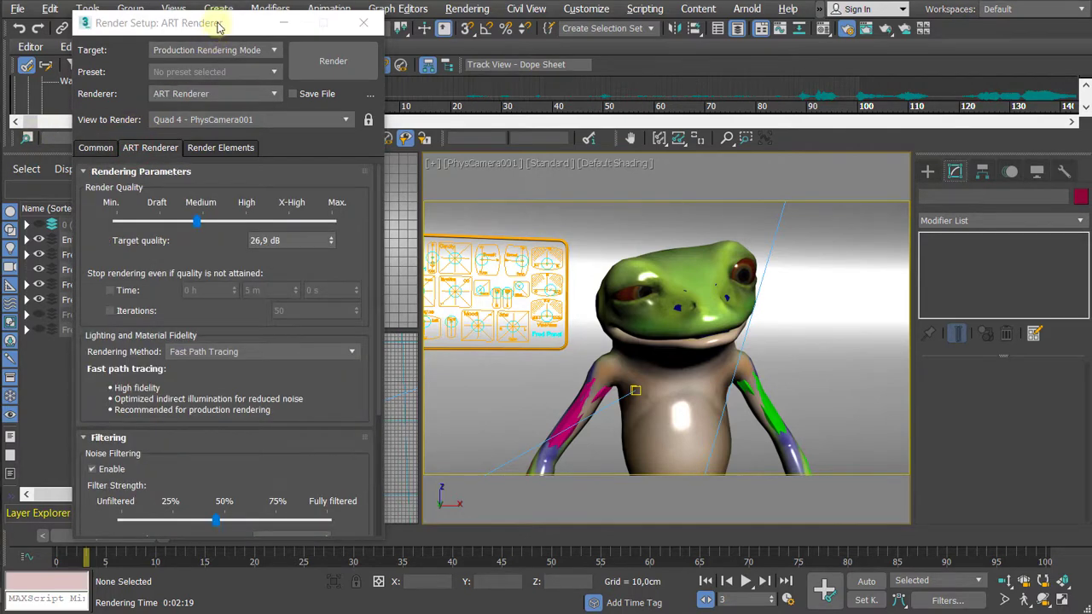
pyautogui.moveTo(218, 26); pyautogui.dragTo(215, 14)
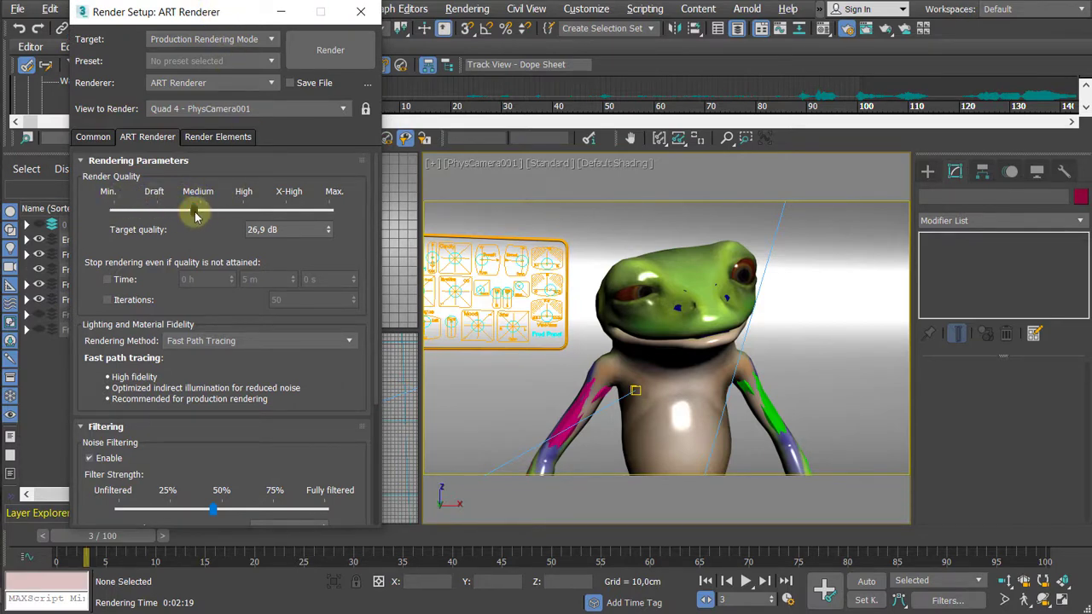
pyautogui.moveTo(194, 213); pyautogui.dragTo(189, 213)
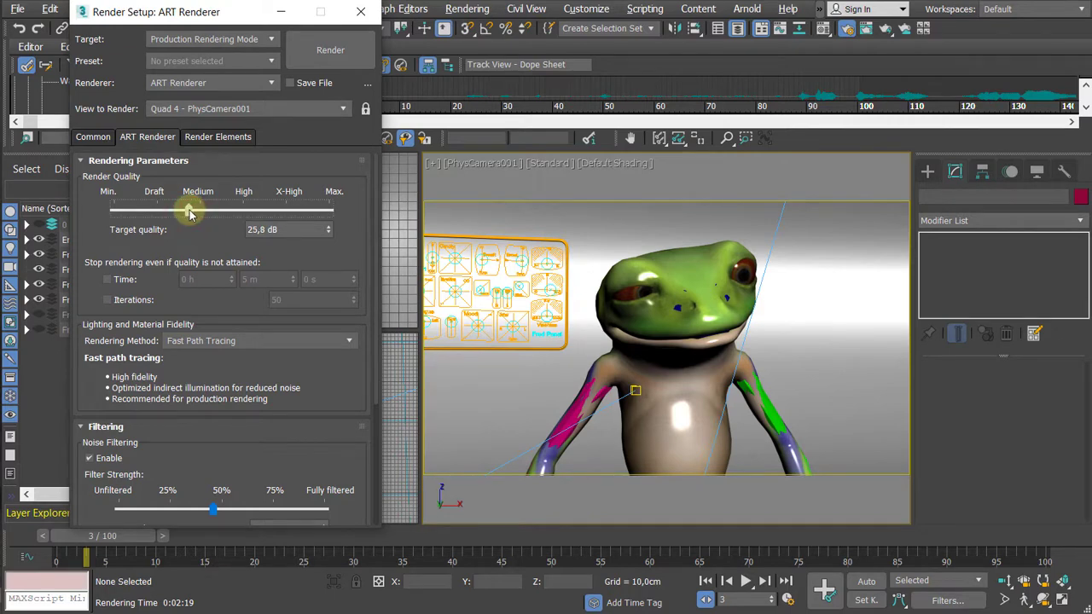
pyautogui.moveTo(215, 517); pyautogui.dragTo(220, 514)
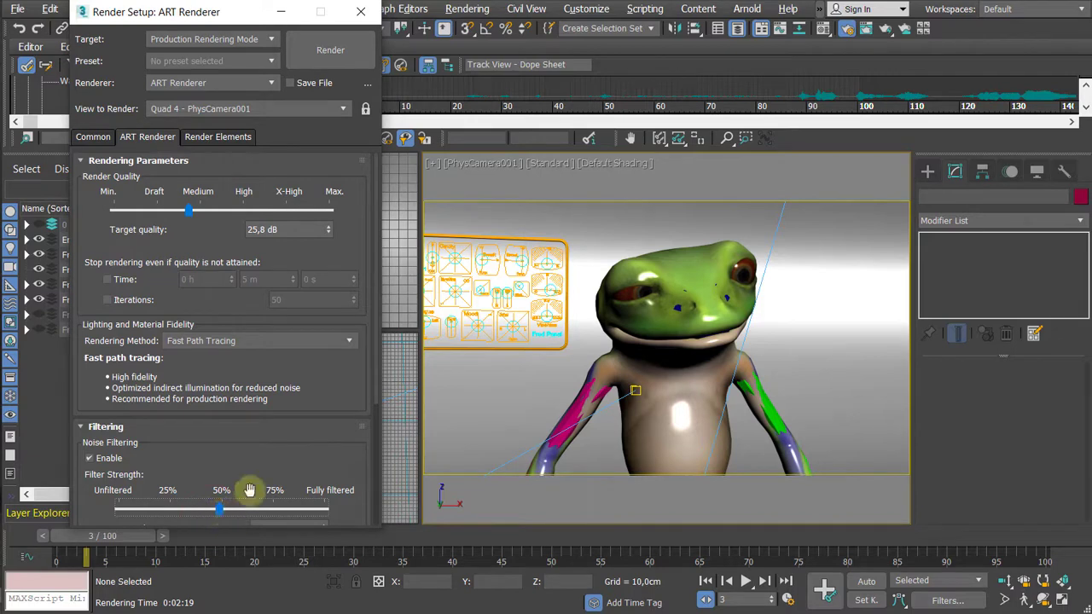
pyautogui.moveTo(190, 213); pyautogui.dragTo(184, 214)
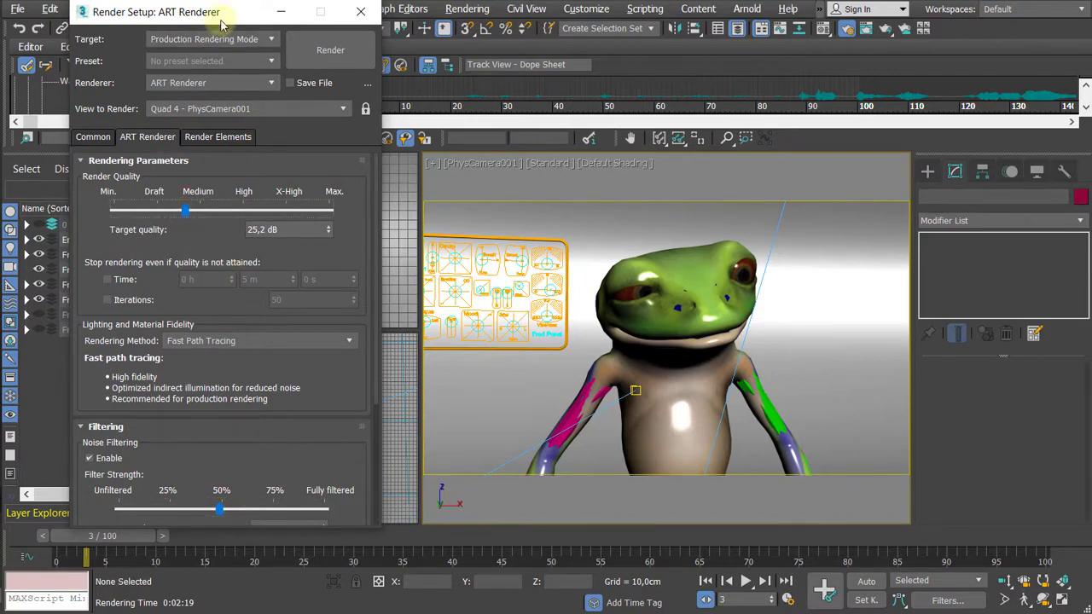
# Step: Move the render setup aside and re-render frame 3 from PhysCamera001 with the reduced size and quality settings
pyautogui.moveTo(221, 26); pyautogui.dragTo(201, 17)
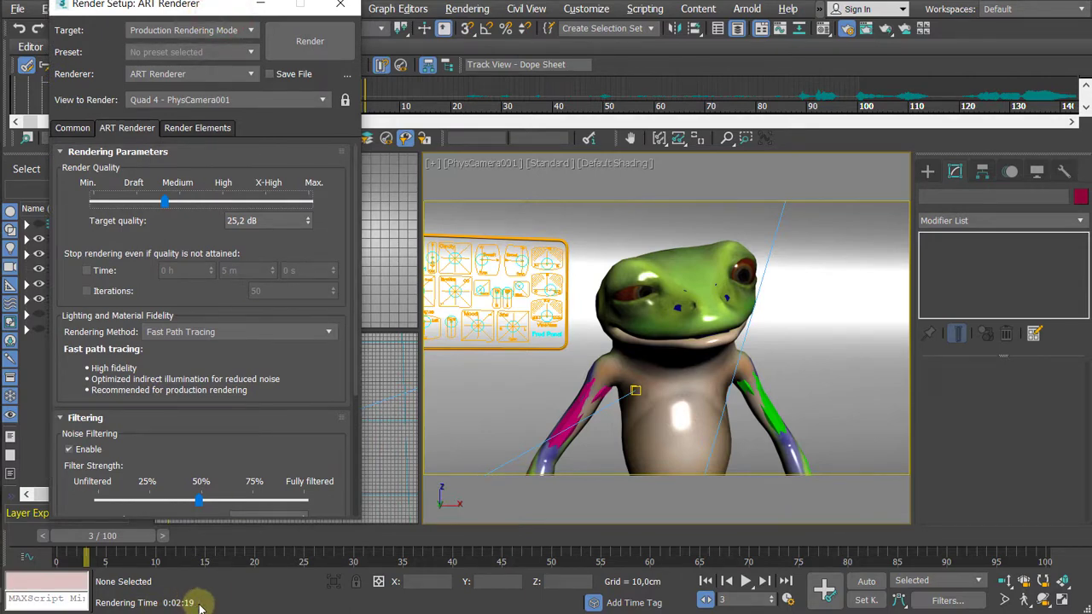
pyautogui.moveTo(219, 10); pyautogui.dragTo(209, 12)
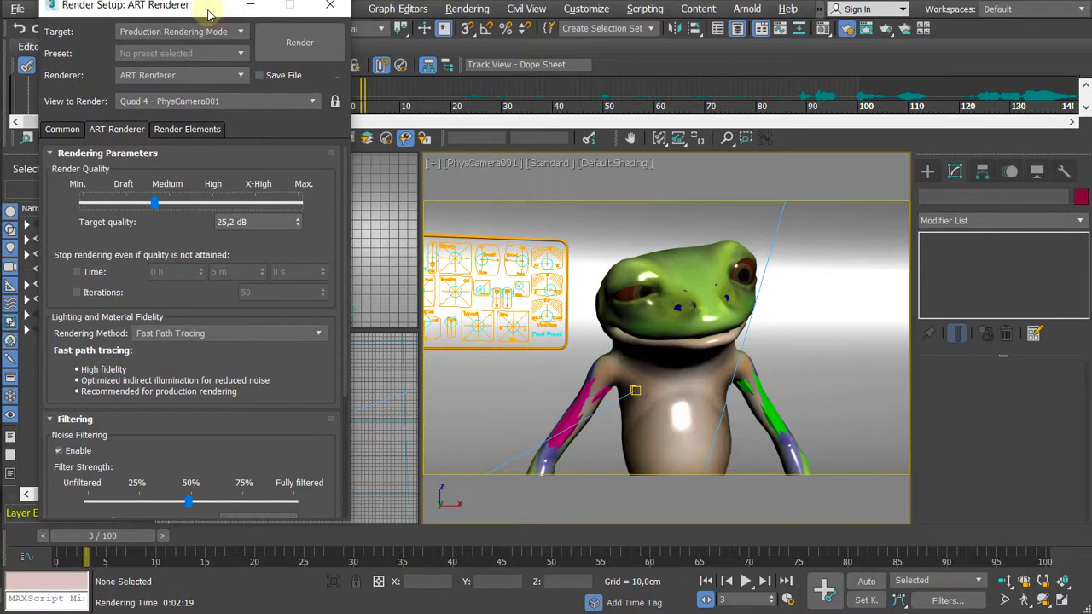
pyautogui.click(301, 44)
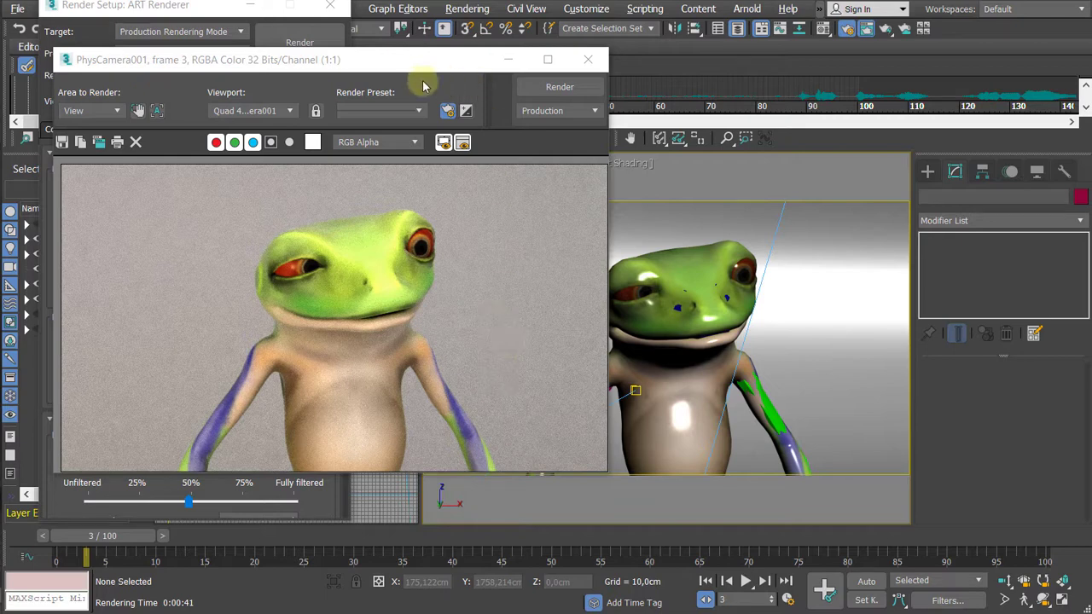
# Step: Close the rendered frame and set the time output to the active time segment, rendering every 20th frame
pyautogui.moveTo(415, 59); pyautogui.dragTo(428, 66)
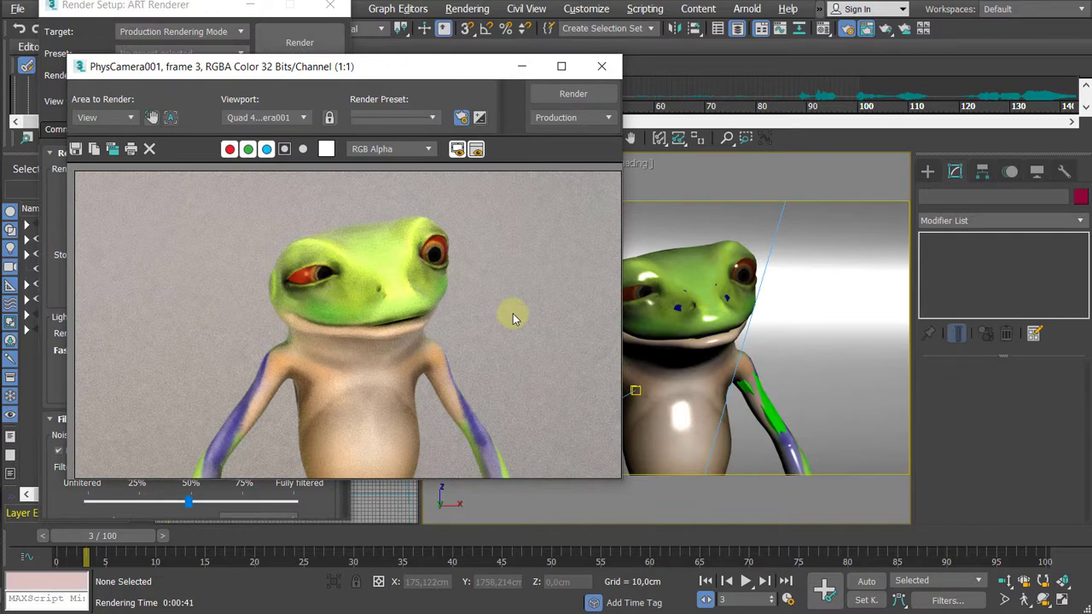
pyautogui.click(601, 72)
pyautogui.moveTo(197, 7); pyautogui.dragTo(216, 11)
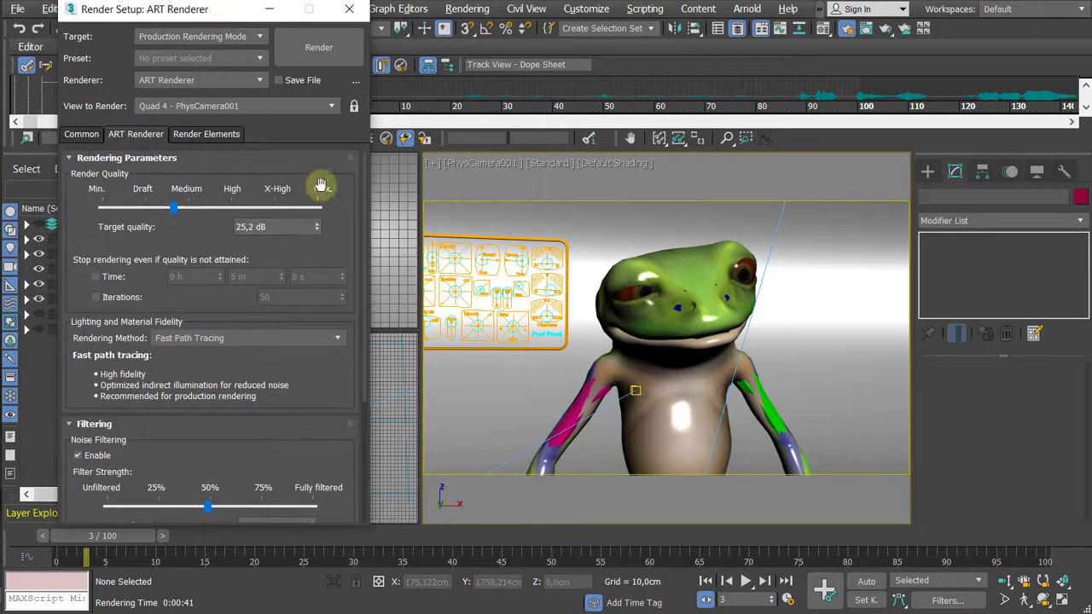
pyautogui.click(81, 138)
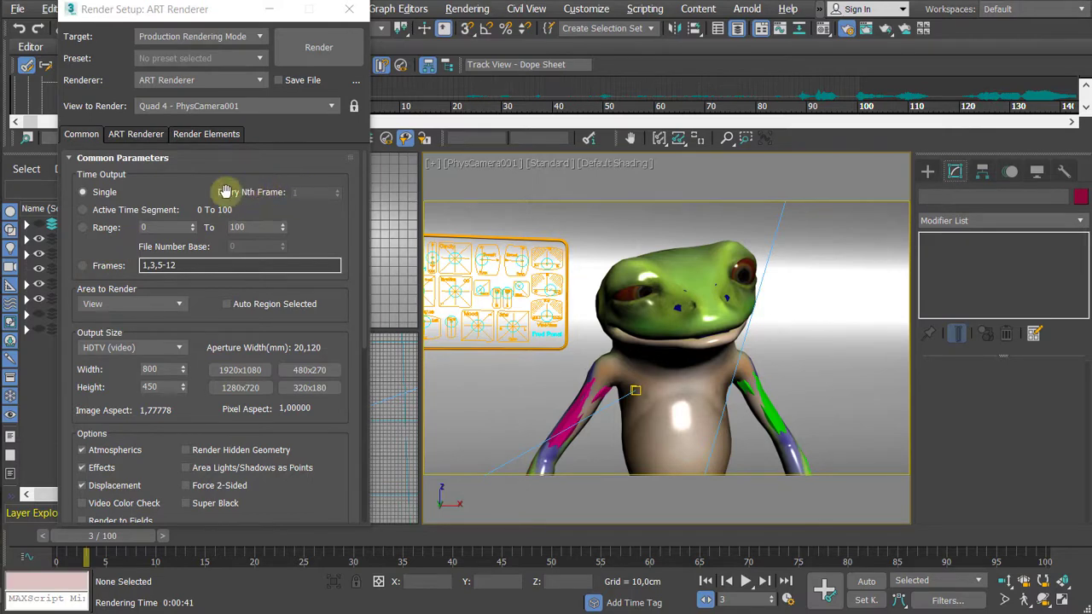
pyautogui.click(83, 213)
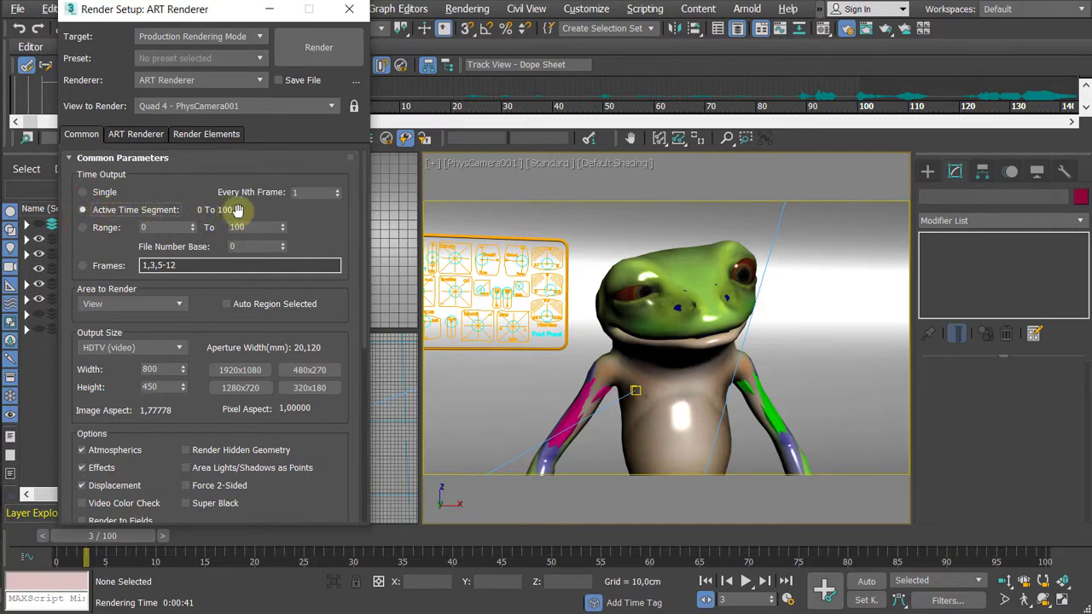
pyautogui.click(315, 195)
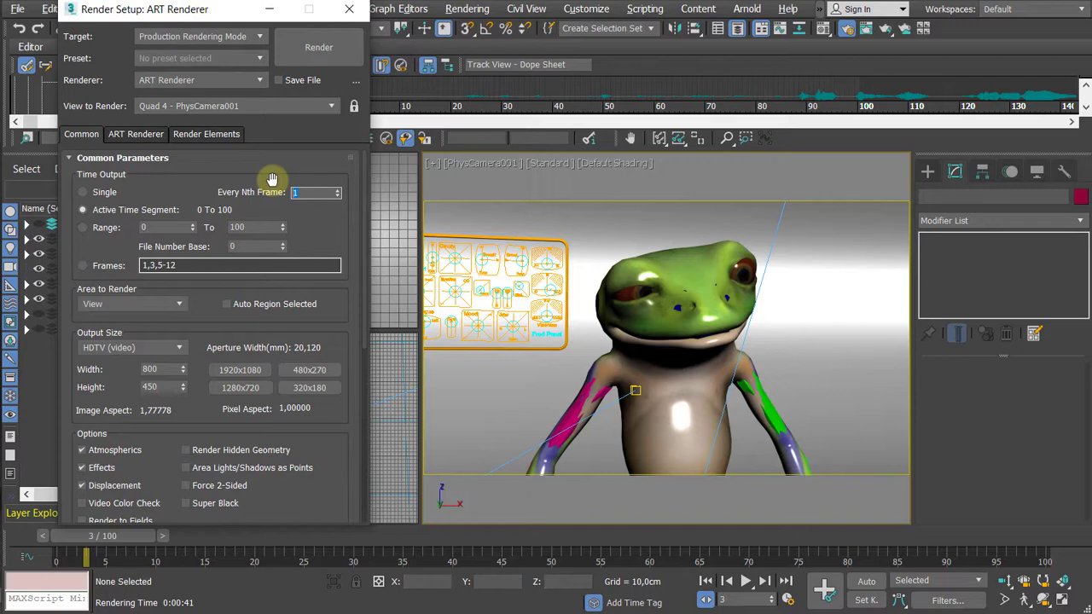
pyautogui.write('20')
pyautogui.press('Return')
# Step: Reduce the render output size to the 480x270 preset
pyautogui.click(301, 392)
pyautogui.moveTo(329, 329); pyautogui.dragTo(318, 282)
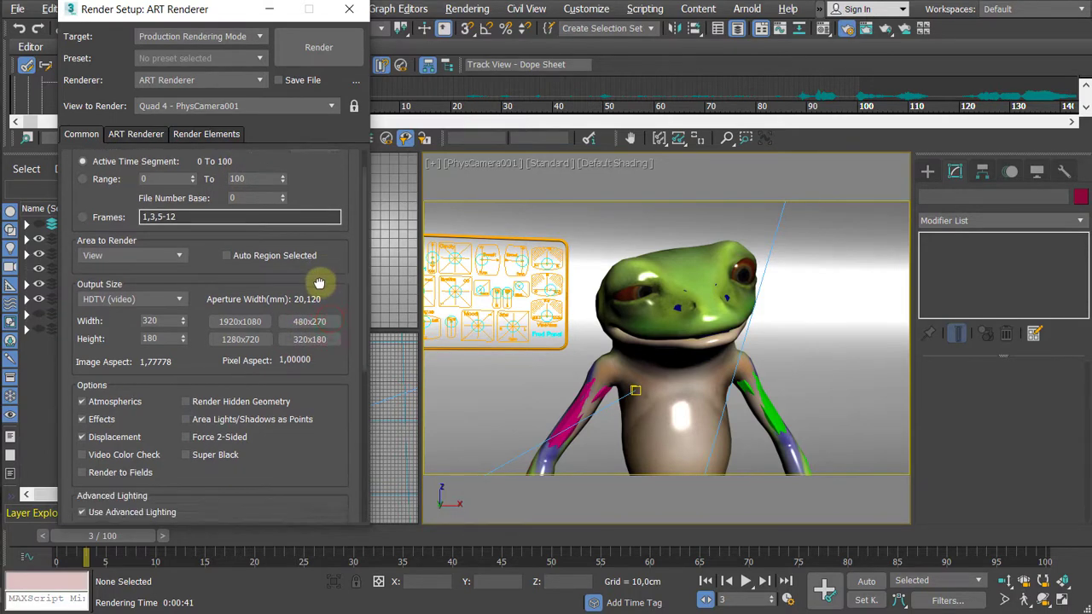
pyautogui.click(308, 321)
pyautogui.moveTo(333, 278); pyautogui.dragTo(309, 360)
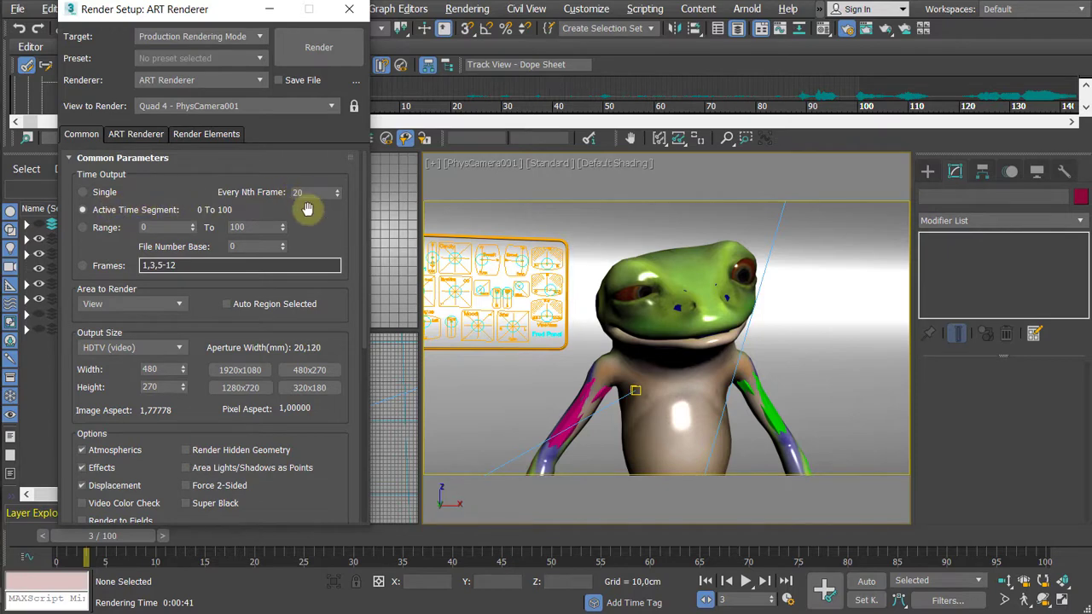
# Step: Start choosing the render output file, and create and enter a new folder named test on the desktop
pyautogui.moveTo(323, 216); pyautogui.dragTo(297, 186)
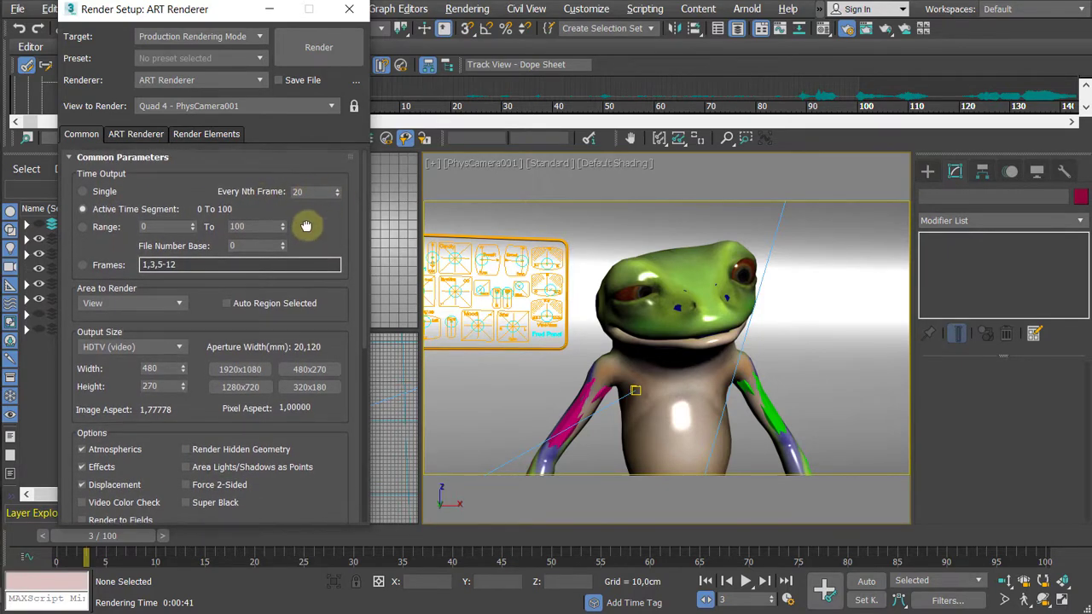
pyautogui.scroll(-1, 304, 290)
pyautogui.moveTo(312, 419); pyautogui.dragTo(313, 214)
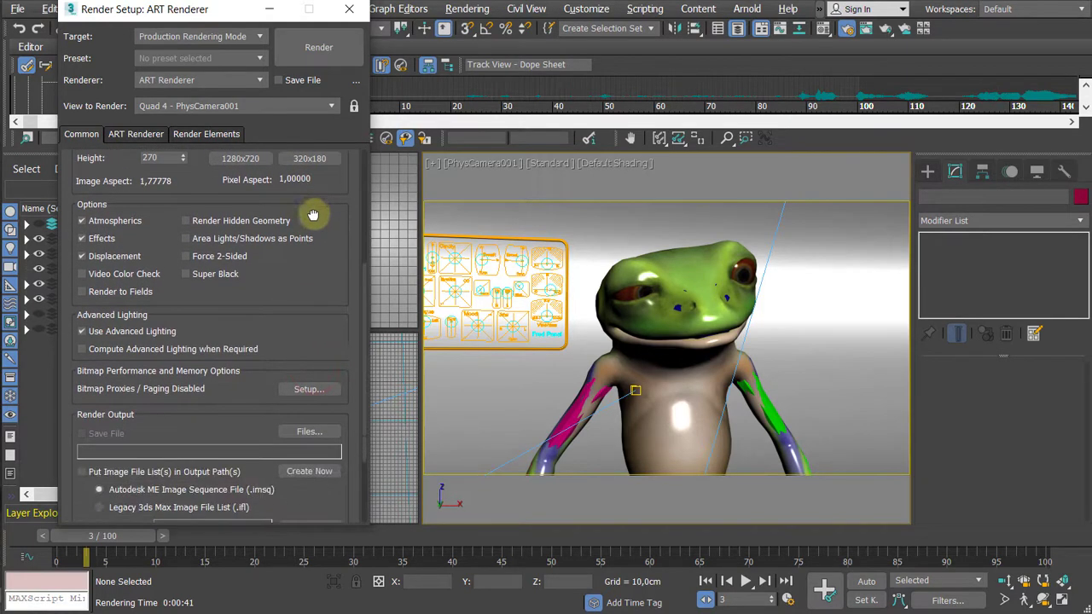
pyautogui.scroll(-2, 302, 328)
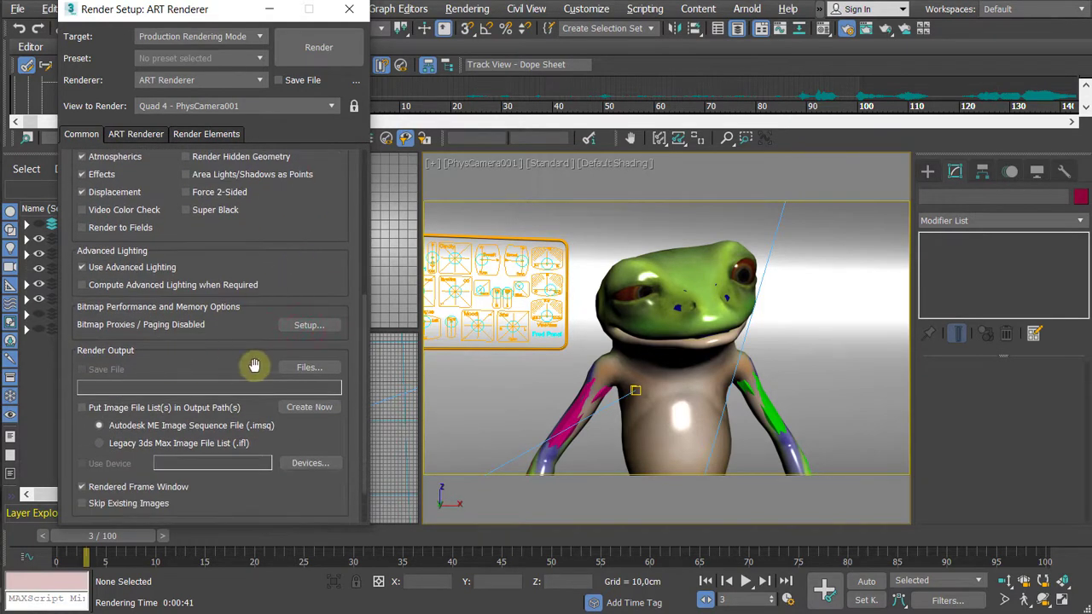
pyautogui.click(307, 367)
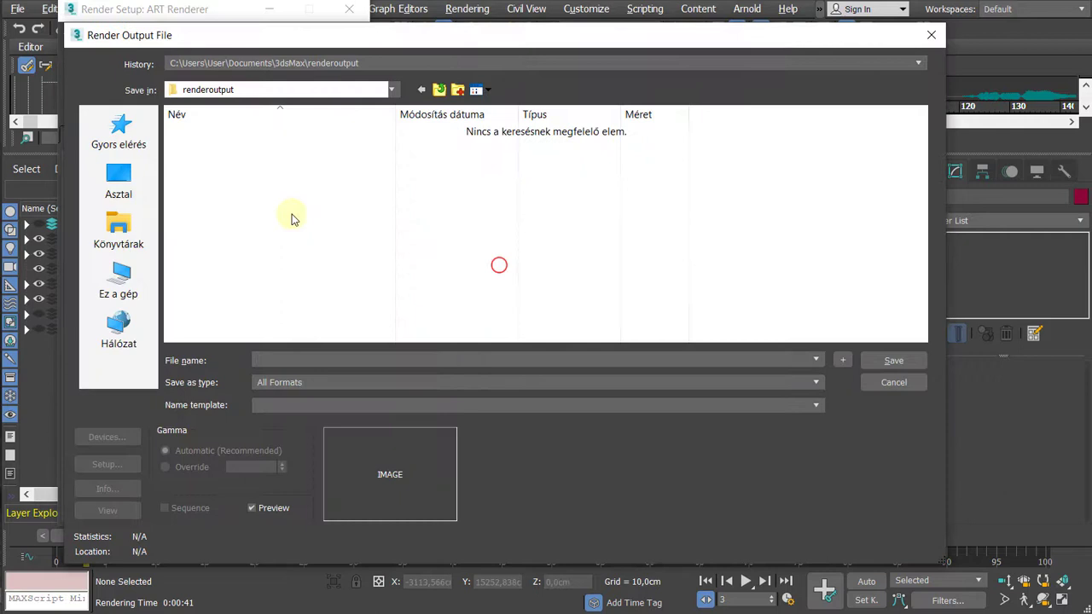
pyautogui.click(119, 180)
pyautogui.click(457, 90)
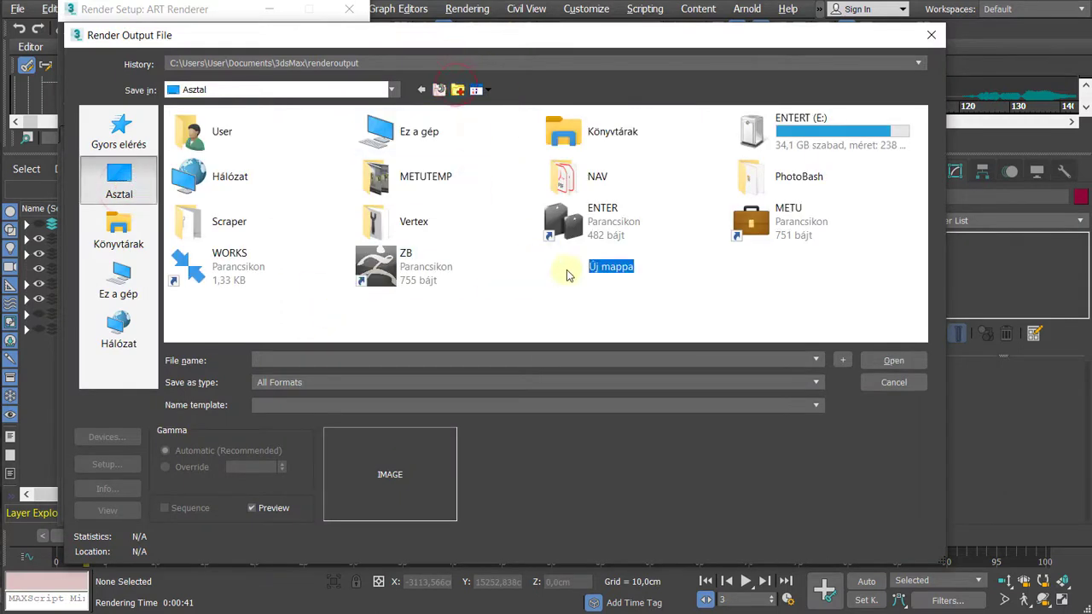
pyautogui.write('test')
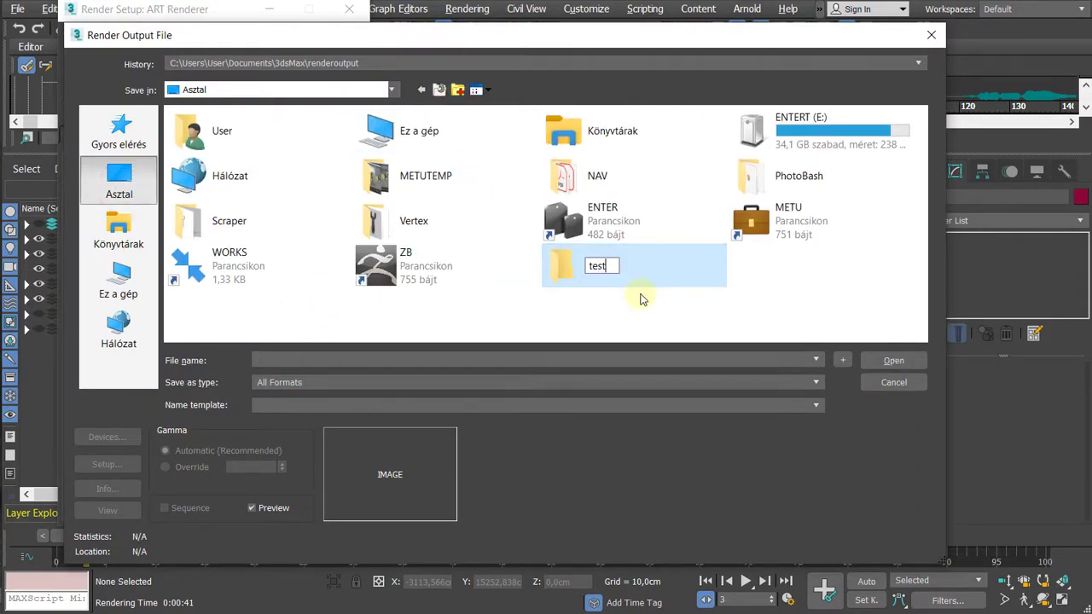
pyautogui.press('Return')
pyautogui.press('Return')
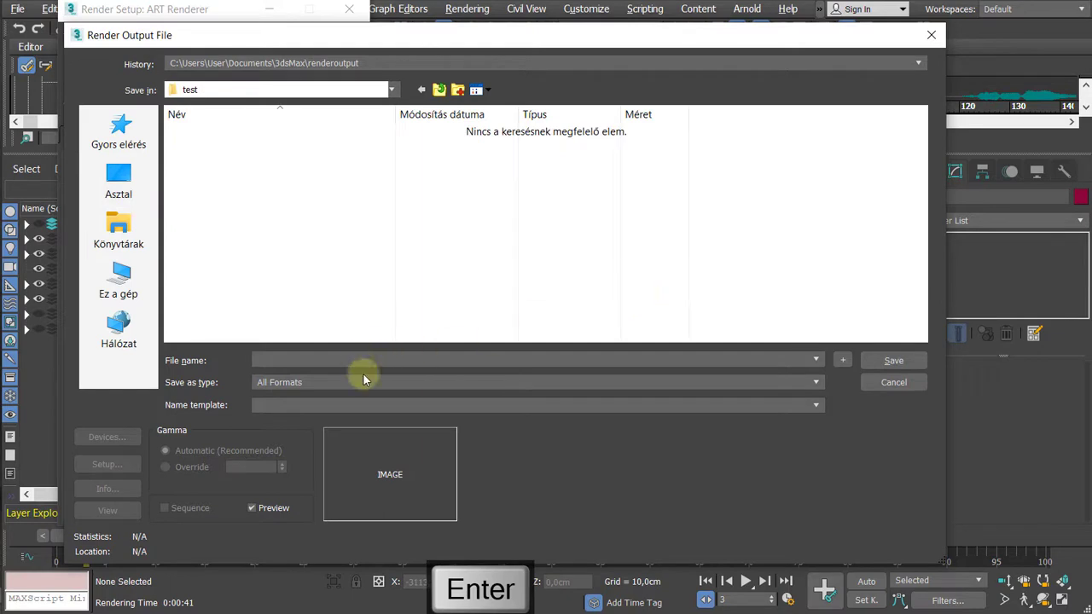
# Step: Name the output file test_0000, choose the JPEG format, and save it with quality 100 and smoothing 0
pyautogui.click(395, 363)
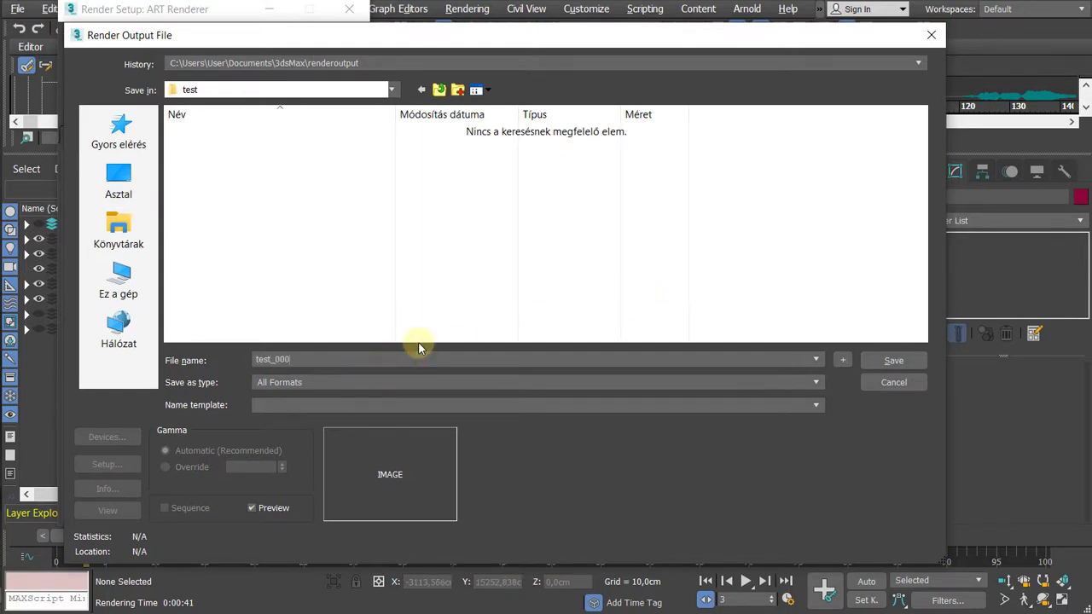
pyautogui.press('BackSpace')
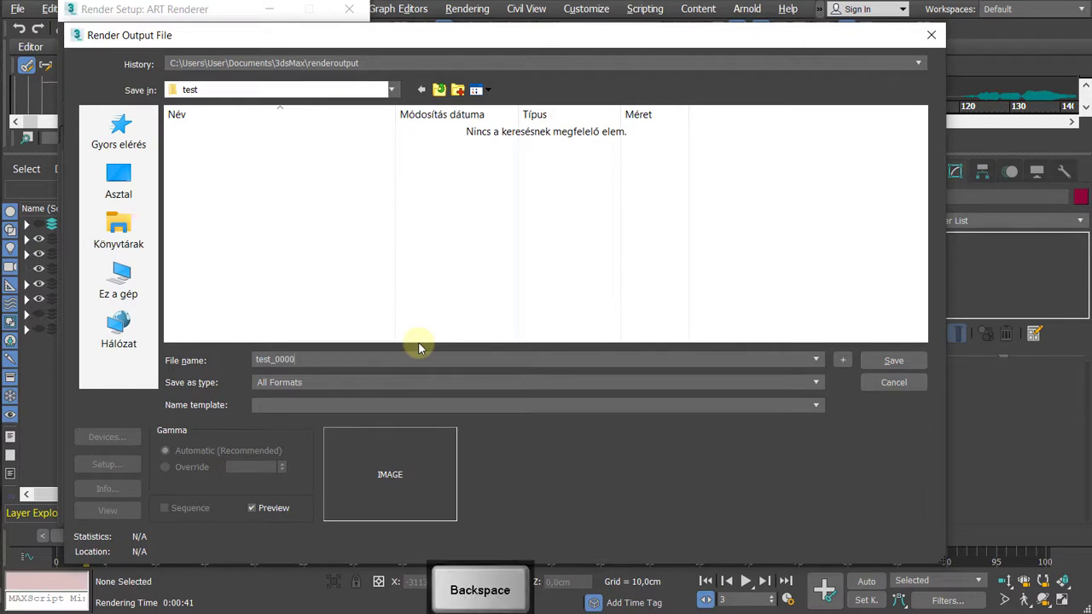
pyautogui.click(447, 385)
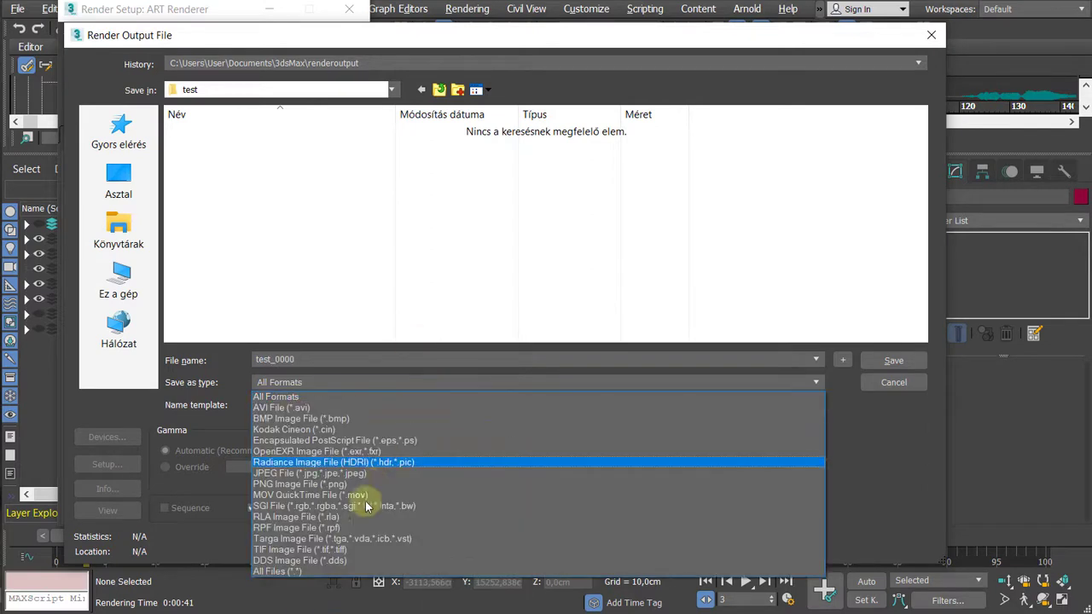
pyautogui.click(393, 473)
pyautogui.click(887, 360)
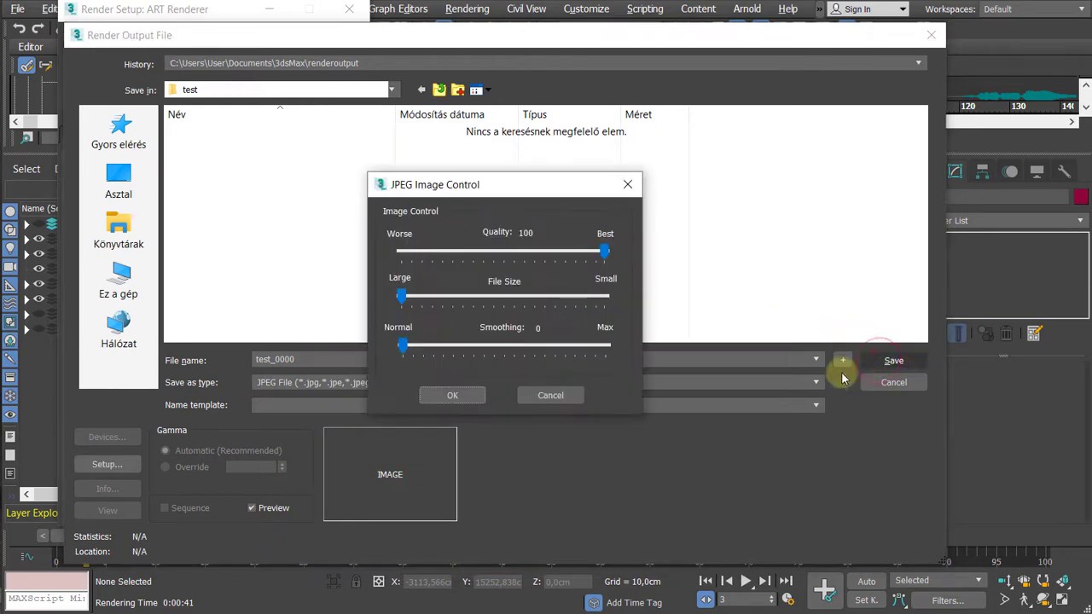
pyautogui.click(452, 395)
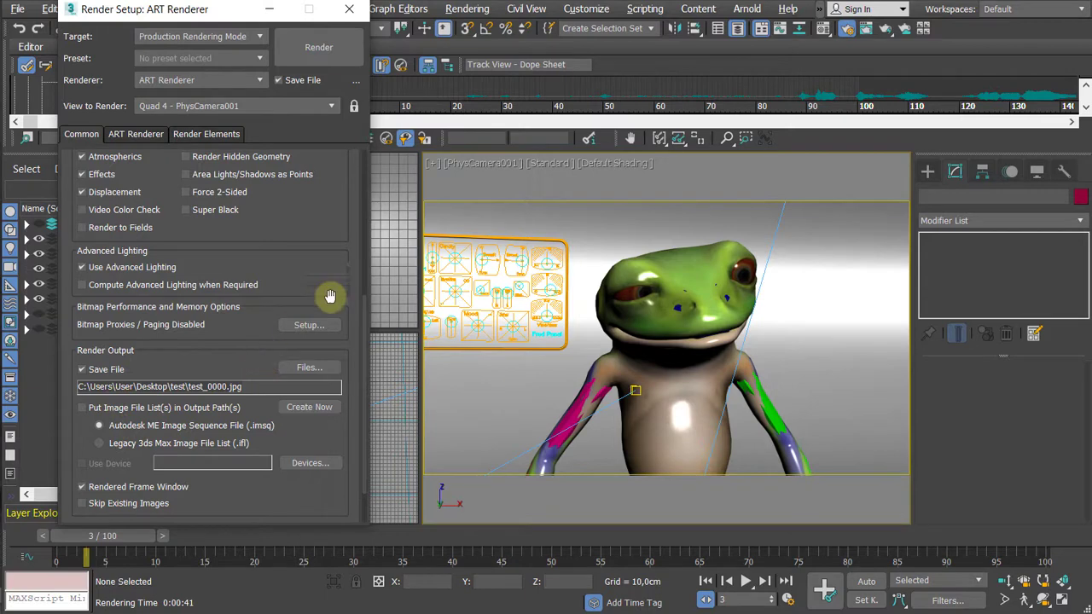
# Step: Render the test sequence from PhysCamera001 to image files, moving the rendered frame window slightly aside
pyautogui.click(318, 48)
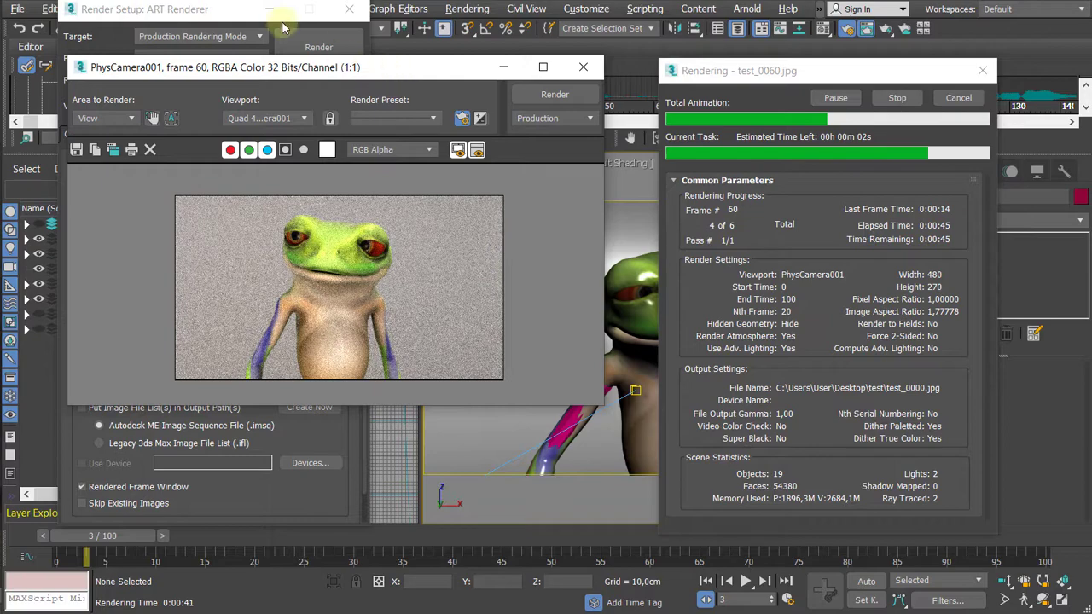
pyautogui.moveTo(394, 68)
pyautogui.mouseDown()
pyautogui.moveTo(515, 213)
pyautogui.moveTo(324, 74)
pyautogui.moveTo(348, 56)
pyautogui.mouseUp()
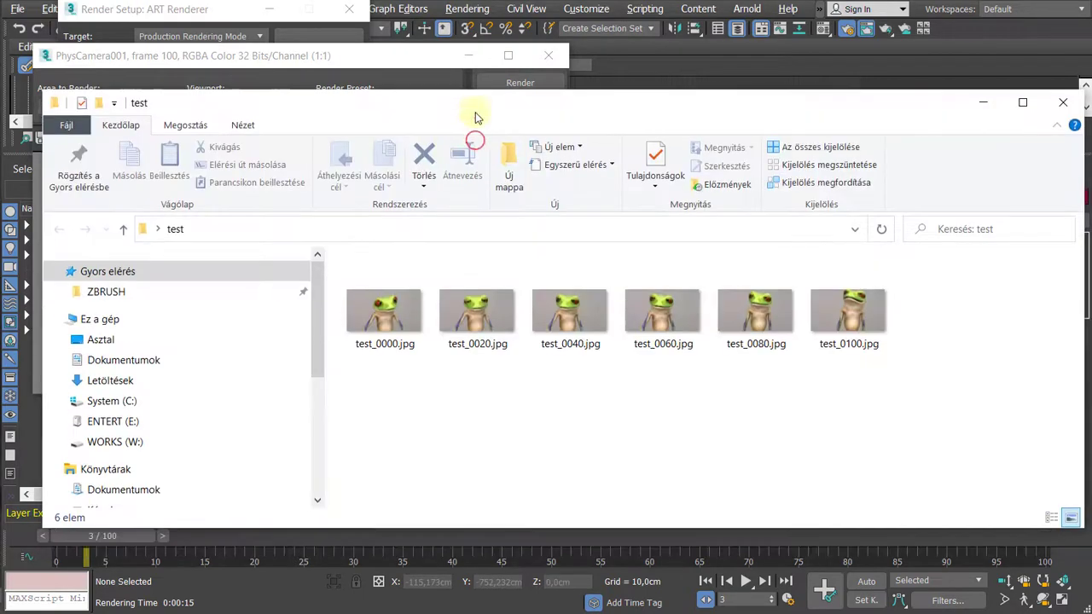
# Step: Examine the rendered JPEG frames in the test folder as extra large icons, and close the folder and rendered frame windows
pyautogui.click(551, 412)
pyautogui.click(242, 125)
pyautogui.click(252, 148)
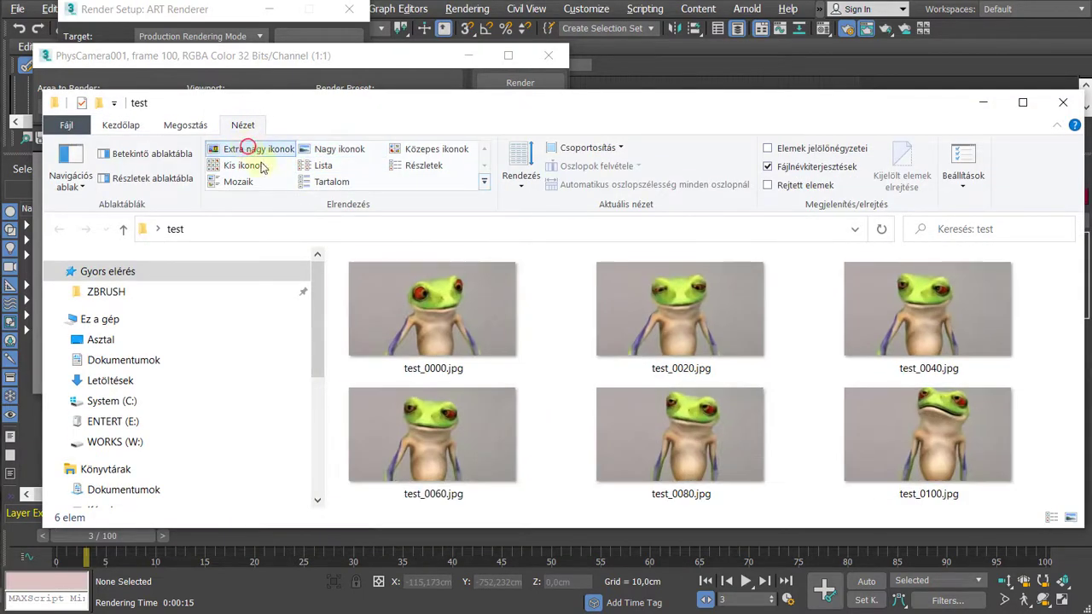
pyautogui.click(463, 296)
pyautogui.click(507, 431)
pyautogui.click(645, 438)
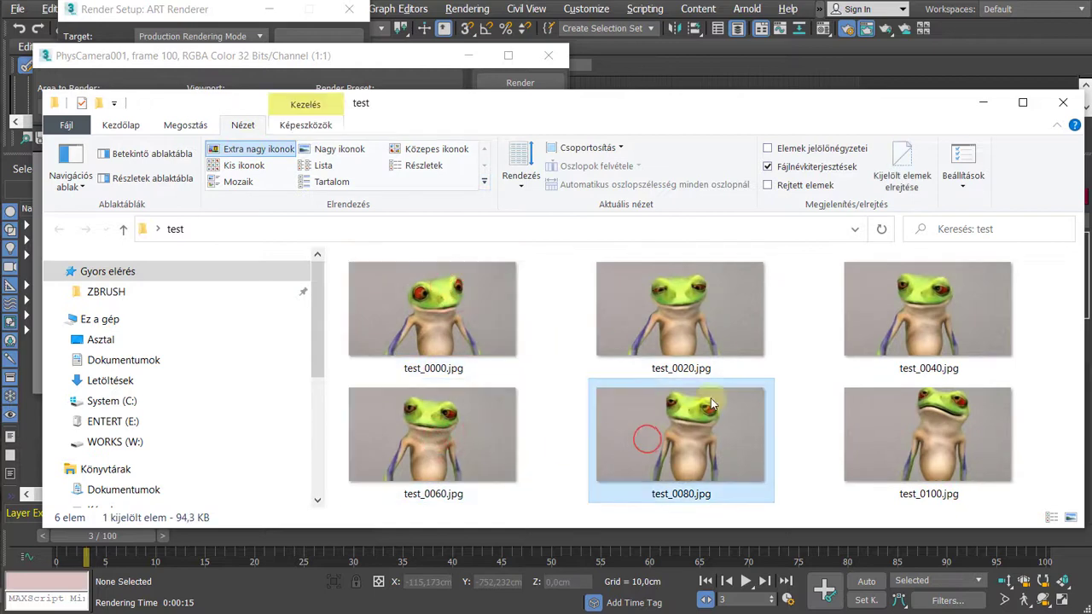
pyautogui.click(695, 332)
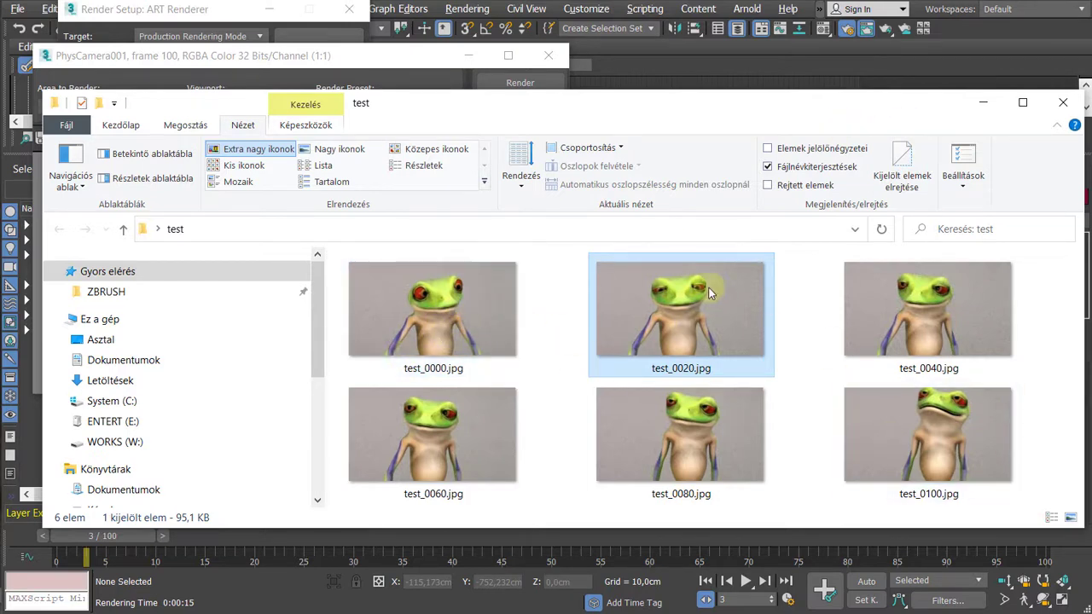
pyautogui.moveTo(903, 109); pyautogui.dragTo(869, 97)
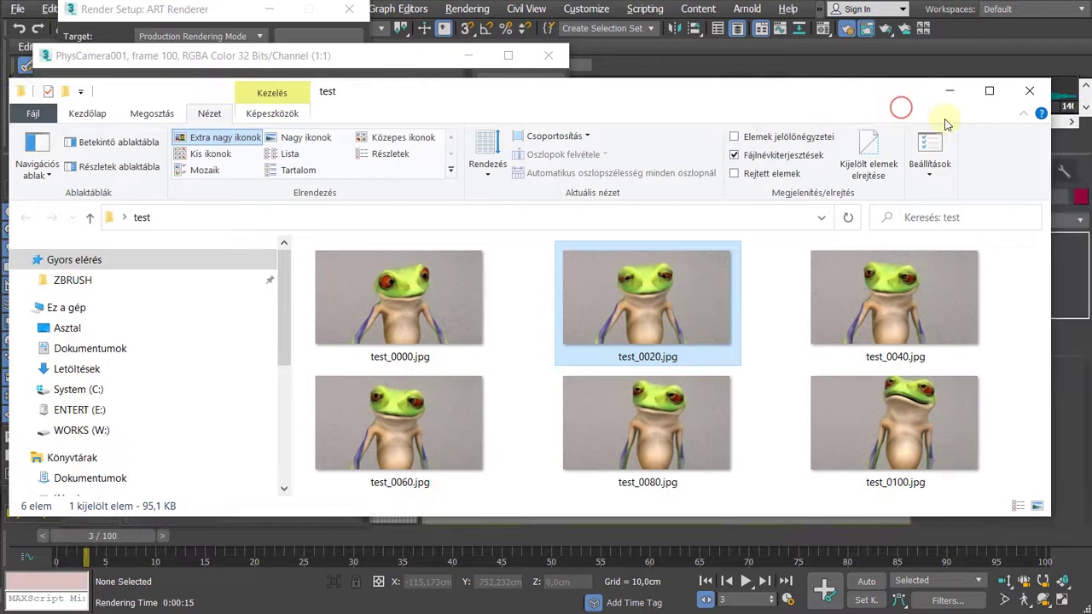
pyautogui.click(1028, 92)
pyautogui.moveTo(365, 58); pyautogui.dragTo(398, 90)
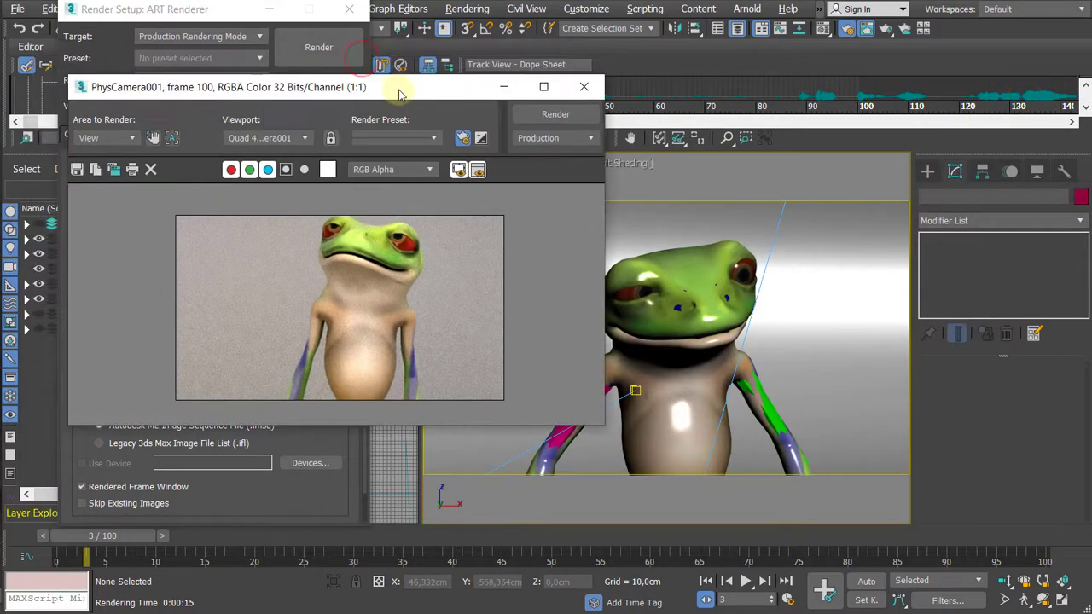
pyautogui.click(582, 87)
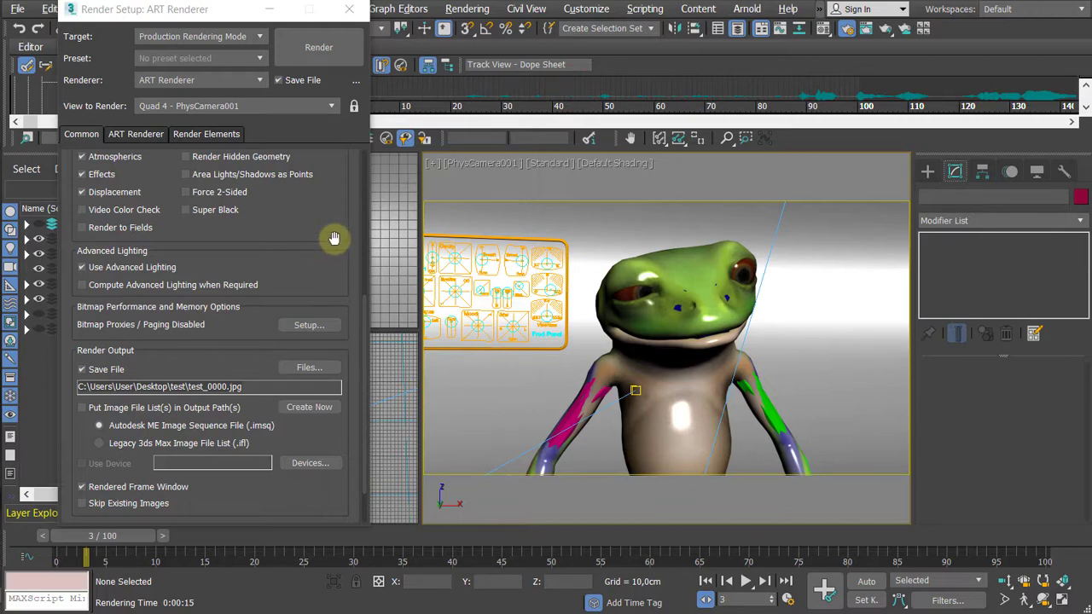
# Step: Change the render output file to a MOV QuickTime file named QTTest in the test folder
pyautogui.moveTo(334, 238); pyautogui.dragTo(298, 201)
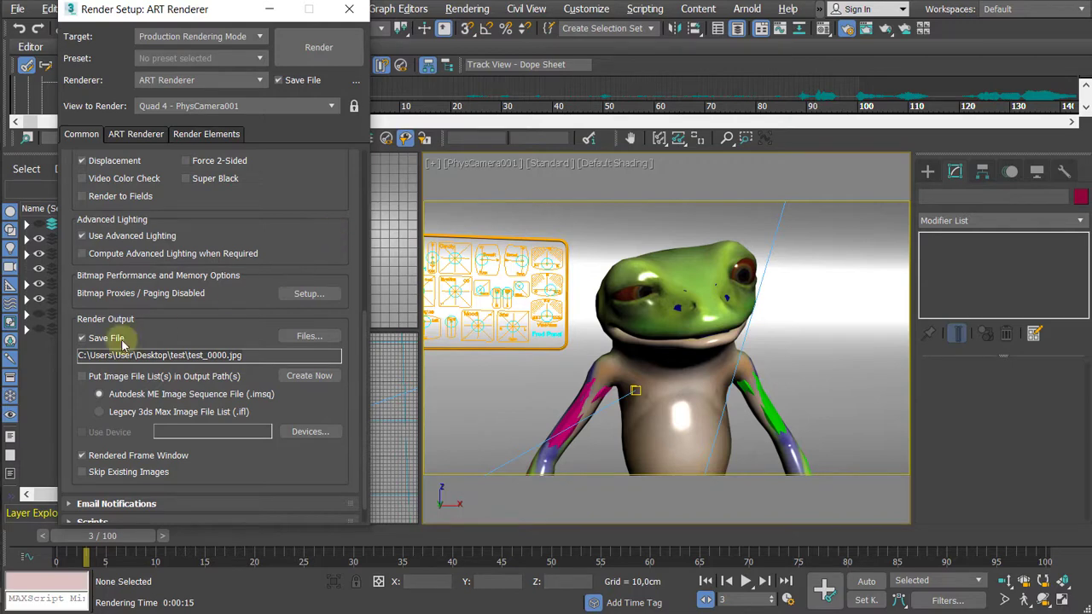
pyautogui.click(307, 337)
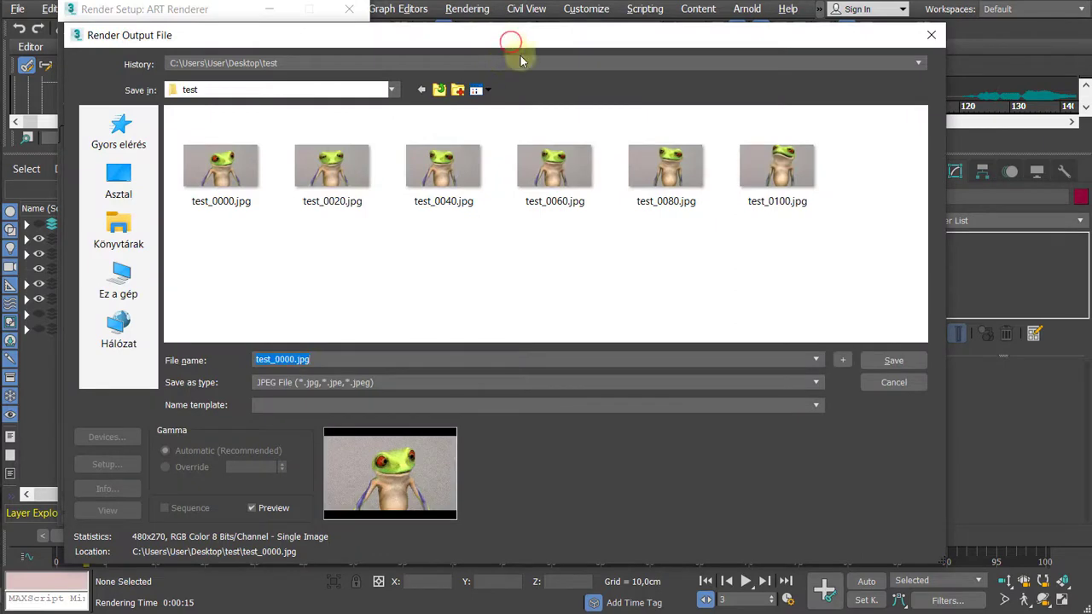
pyautogui.click(486, 357)
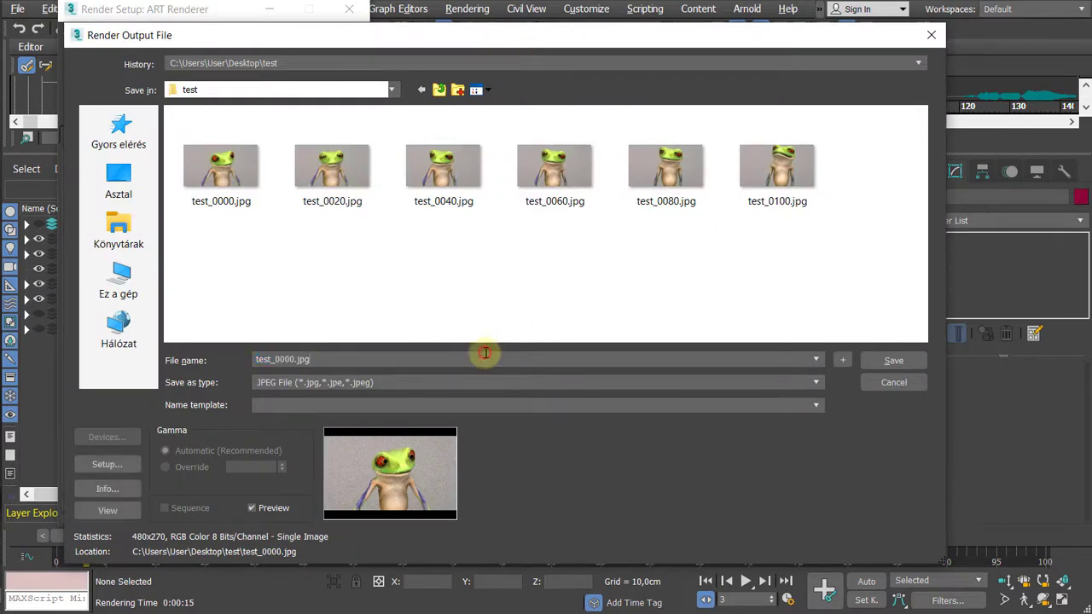
pyautogui.click(363, 383)
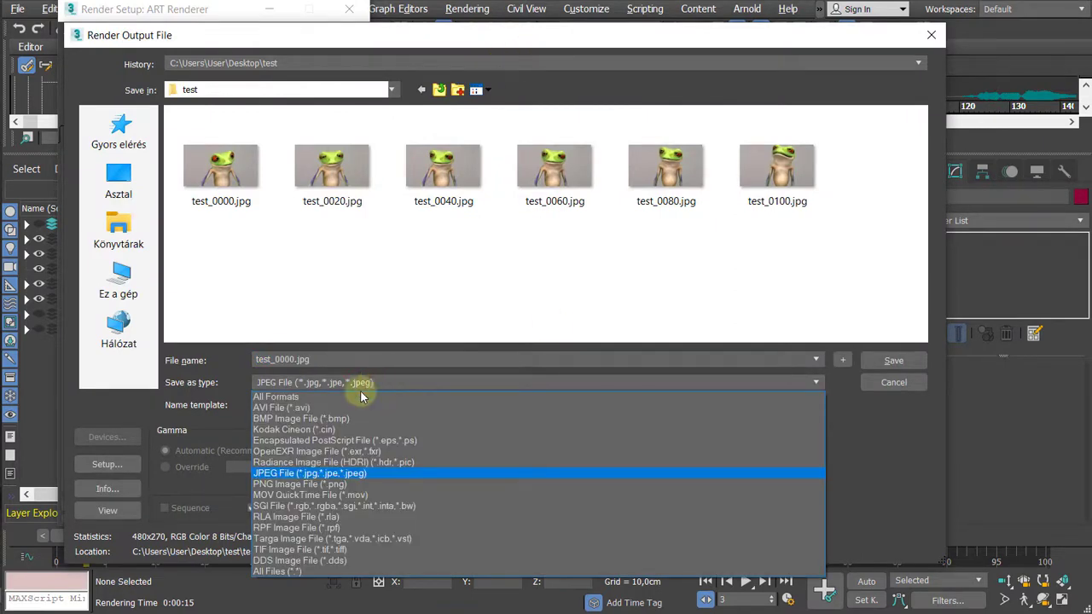
pyautogui.click(311, 495)
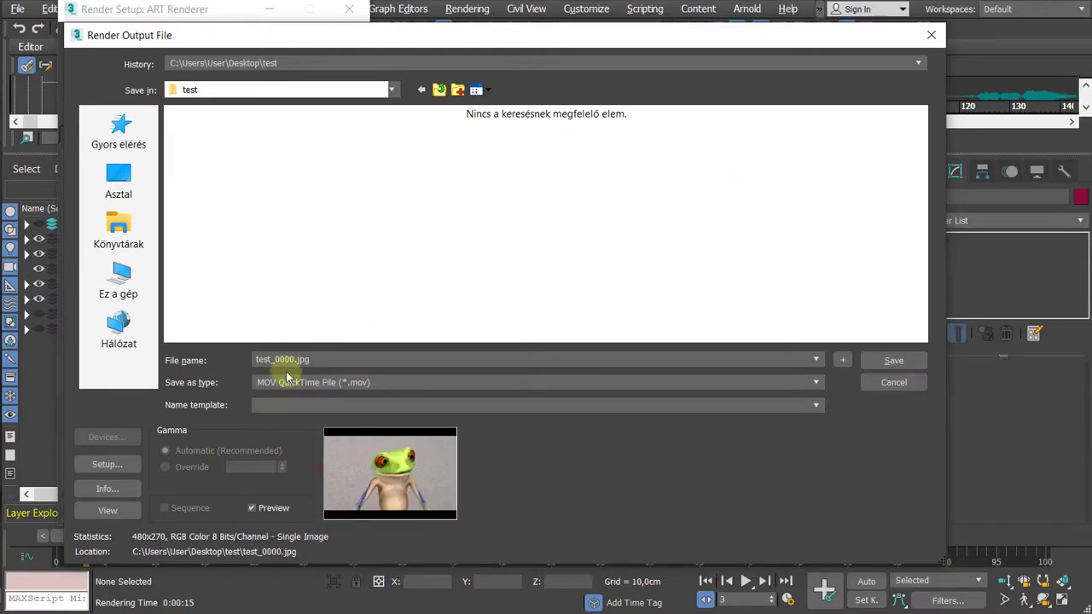
pyautogui.doubleClick(327, 357)
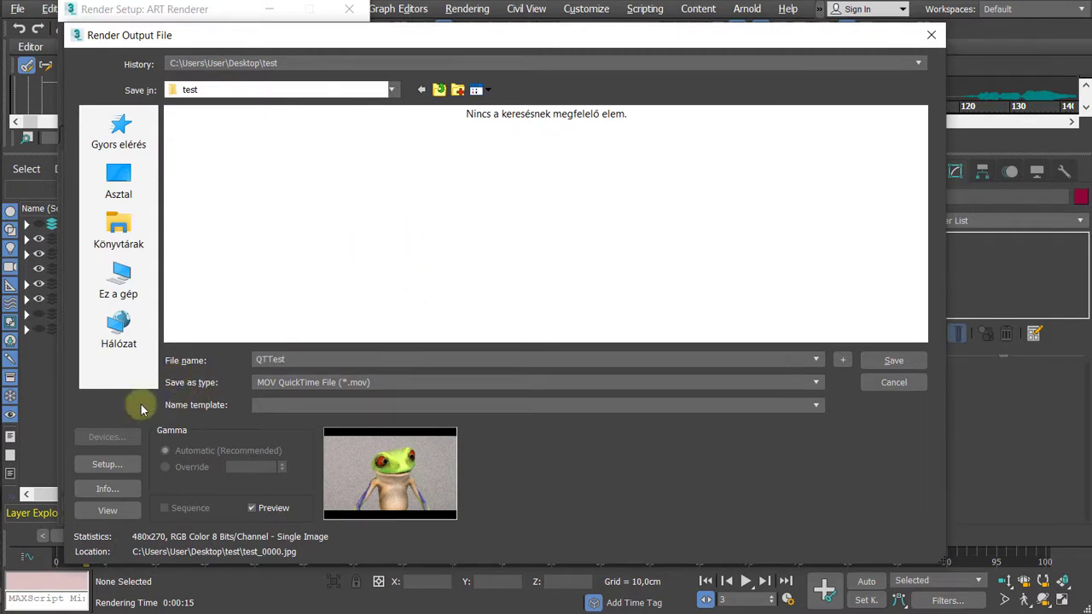
pyautogui.click(373, 304)
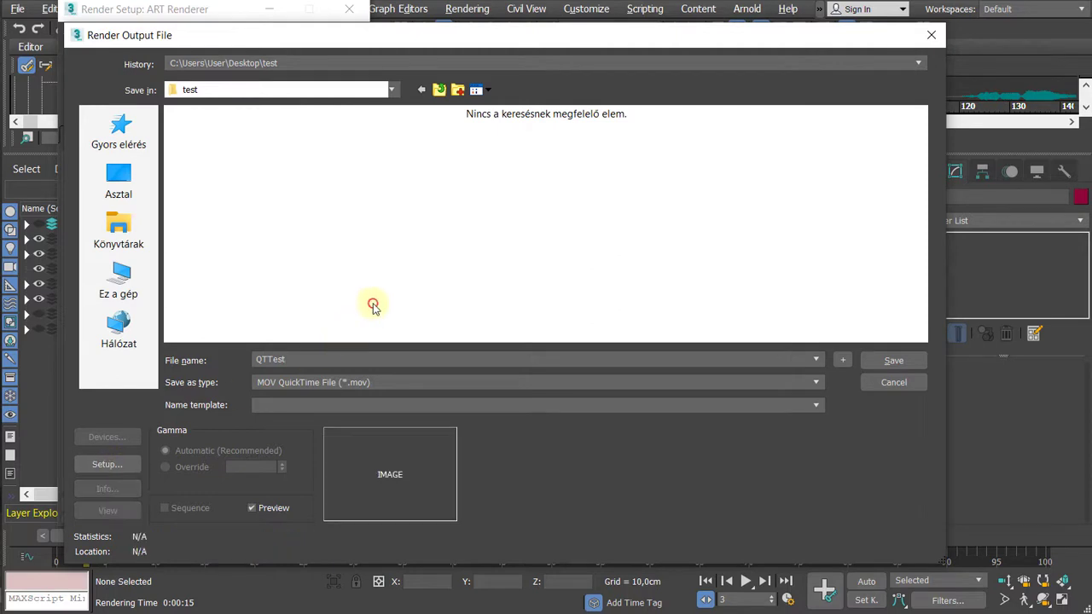
# Step: Examine the QuickTime compression types and settings with H.264 chosen, cancelling the compression settings each time
pyautogui.click(901, 360)
pyautogui.click(107, 464)
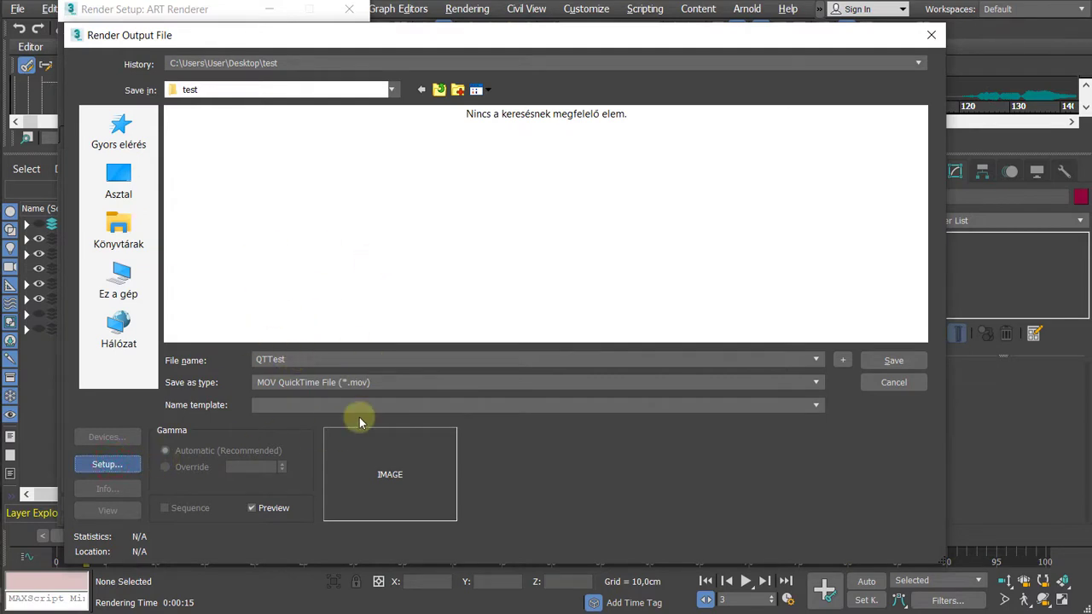
pyautogui.moveTo(335, 125); pyautogui.dragTo(384, 140)
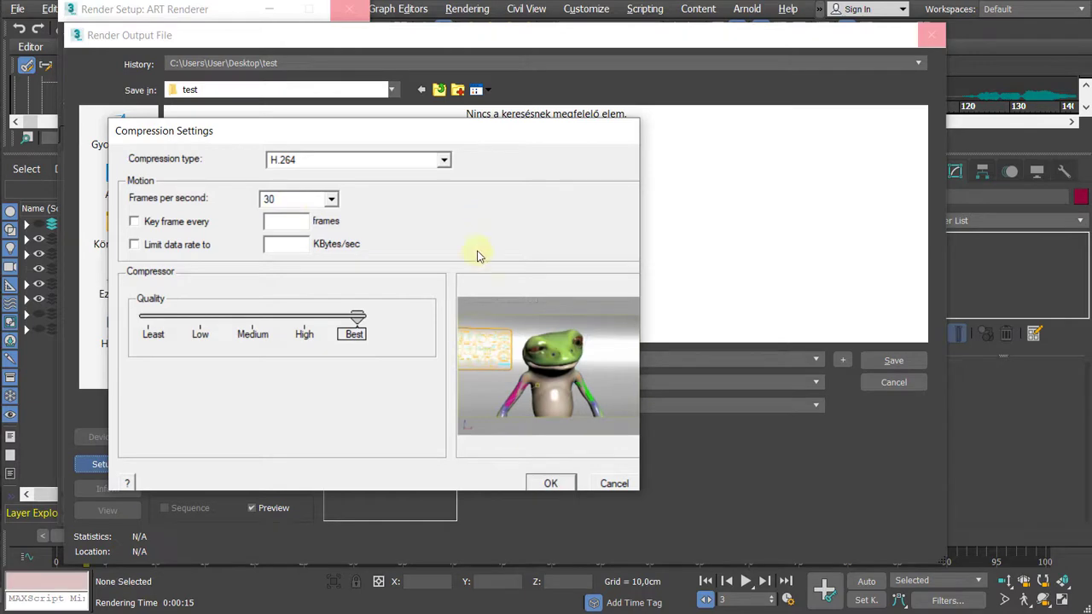
pyautogui.click(444, 164)
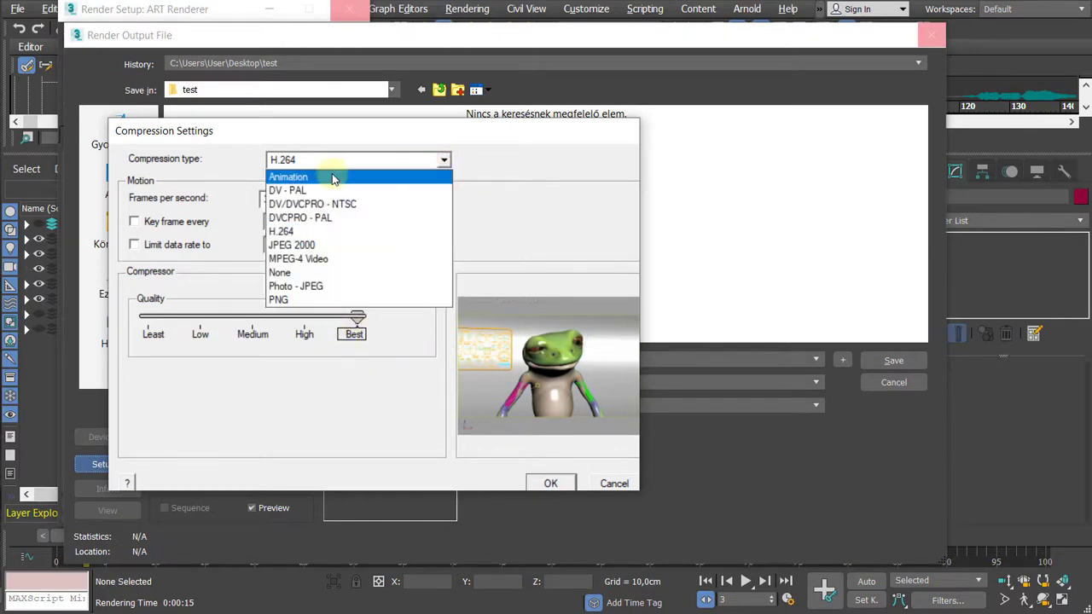
pyautogui.click(311, 231)
pyautogui.moveTo(451, 144); pyautogui.dragTo(450, 127)
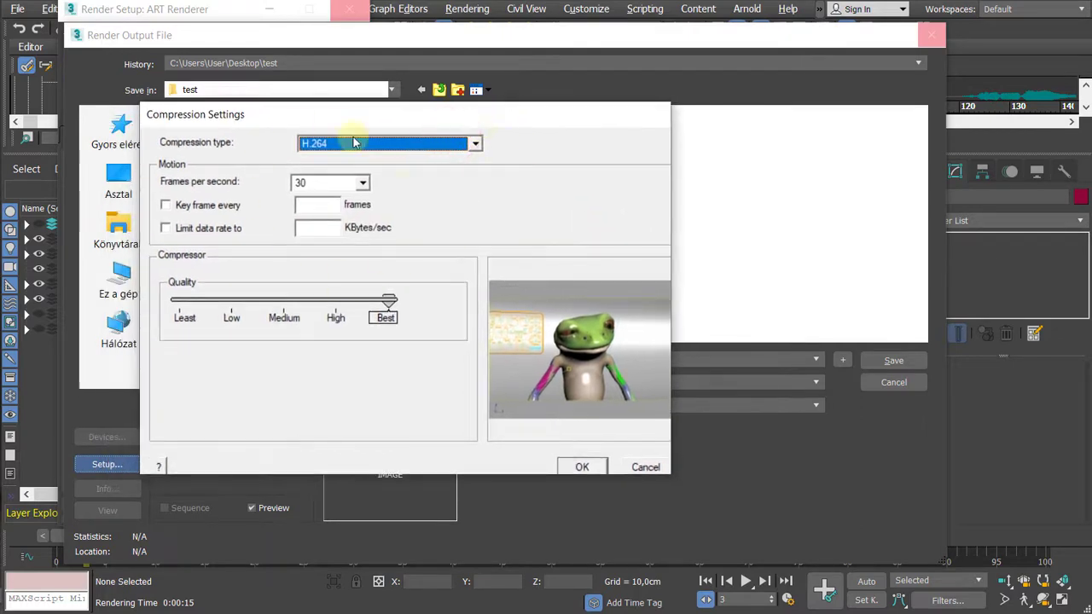
pyautogui.moveTo(243, 119); pyautogui.dragTo(268, 112)
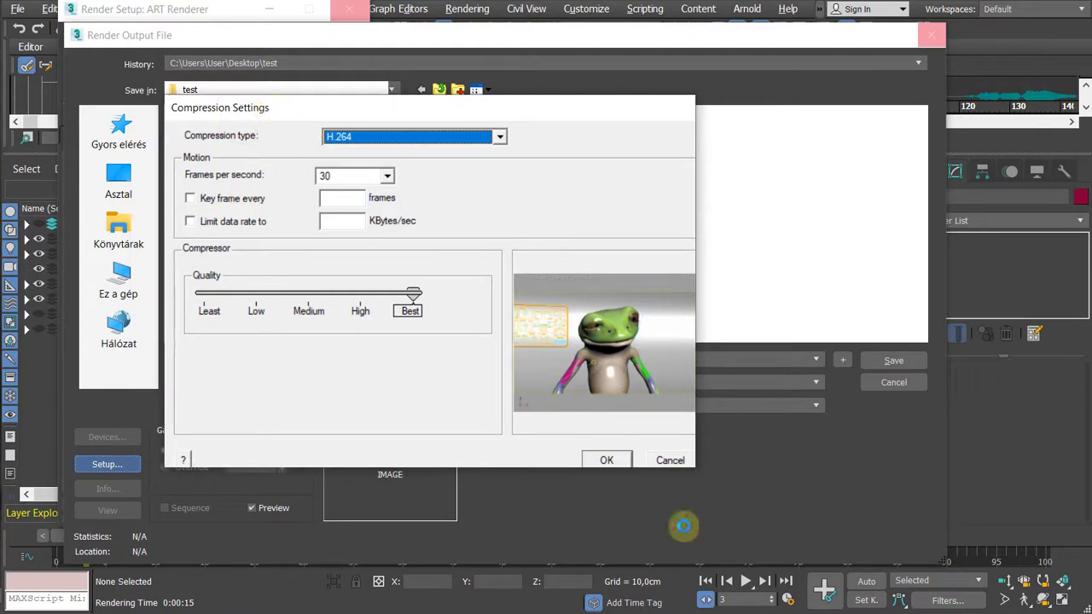
pyautogui.click(669, 462)
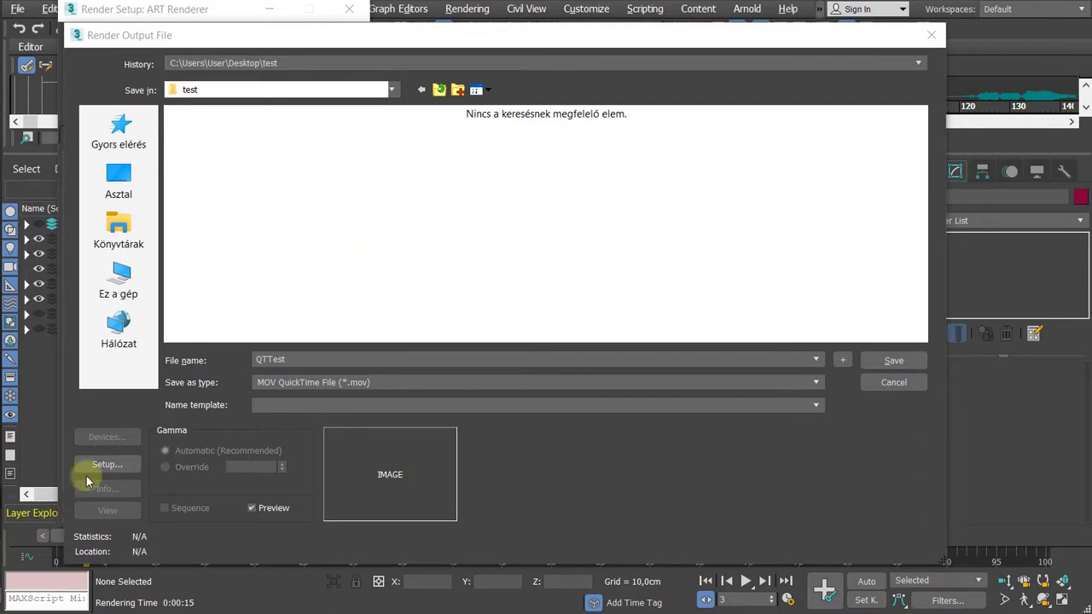
pyautogui.click(111, 465)
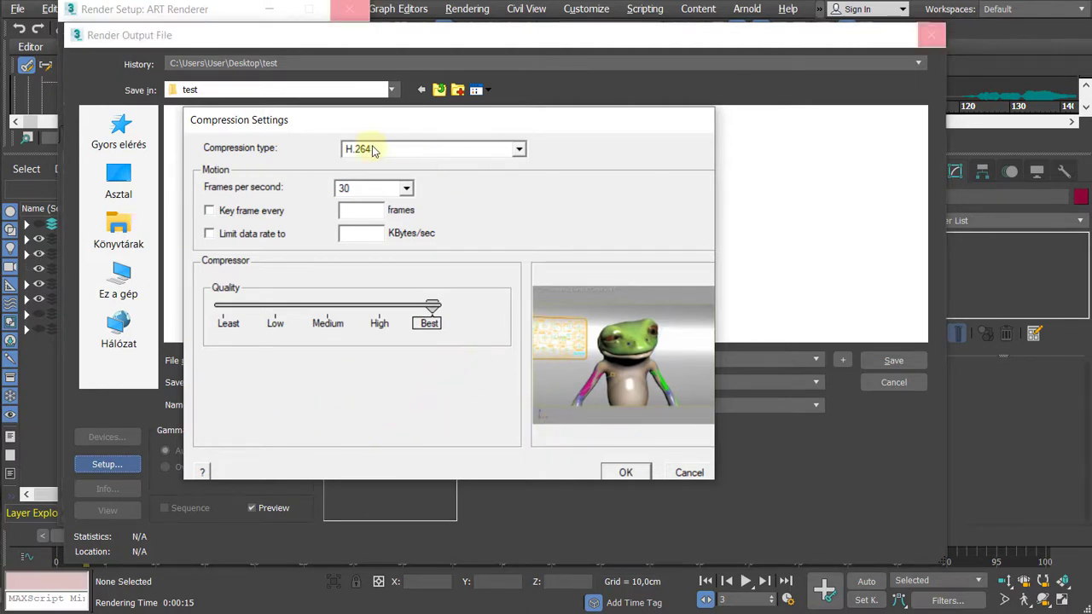
pyautogui.click(691, 476)
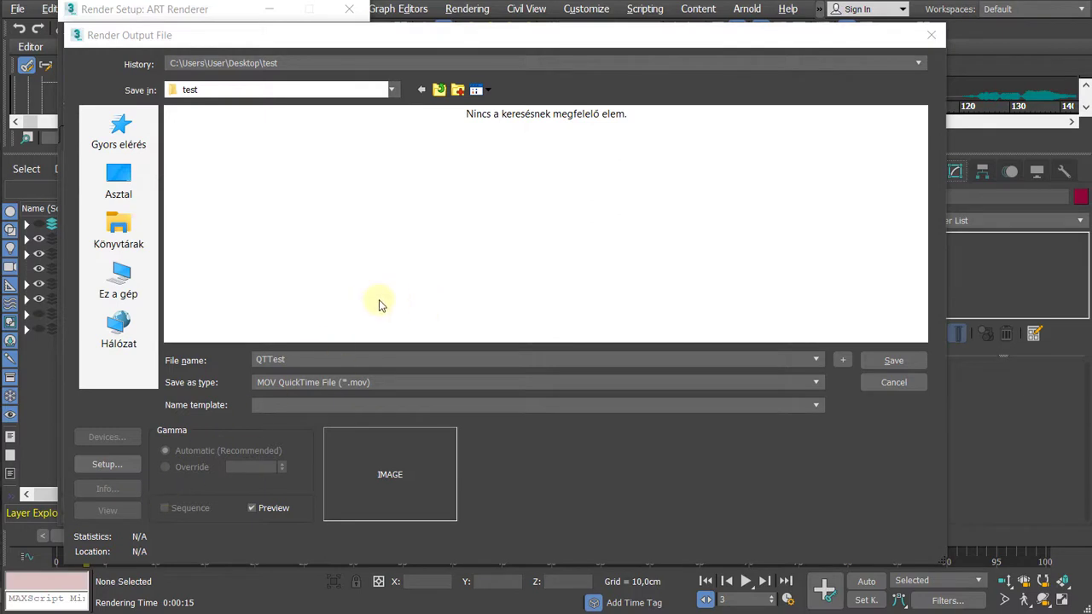
# Step: Save the QuickTime output with H.264 compression at 30 frames per second and Best quality, and set Every Nth Frame to 1
pyautogui.click(883, 365)
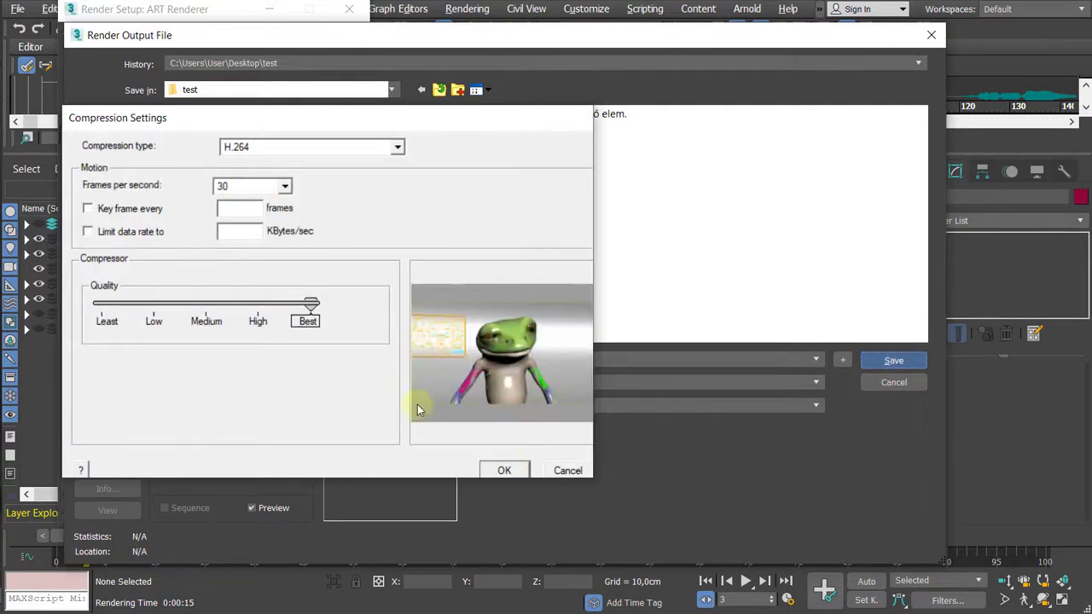
pyautogui.click(504, 470)
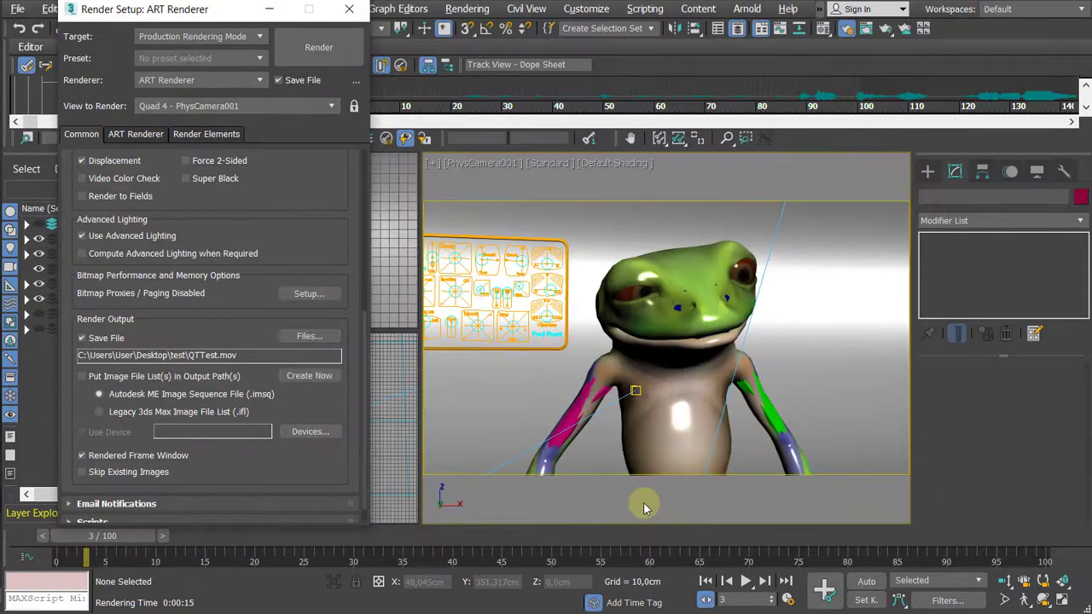
pyautogui.moveTo(309, 205); pyautogui.dragTo(312, 517)
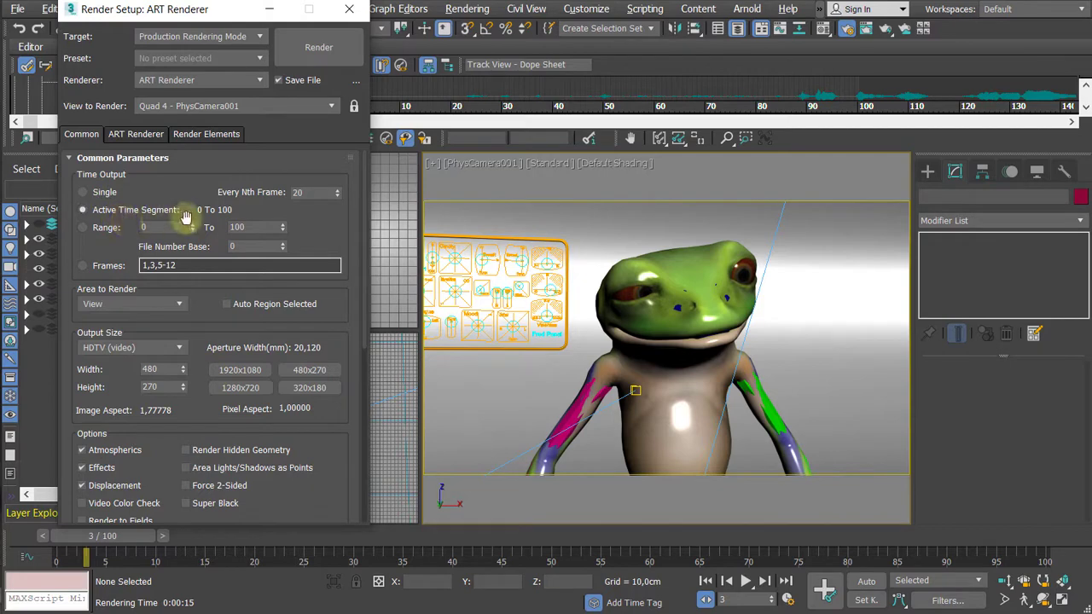
pyautogui.rightClick(337, 193)
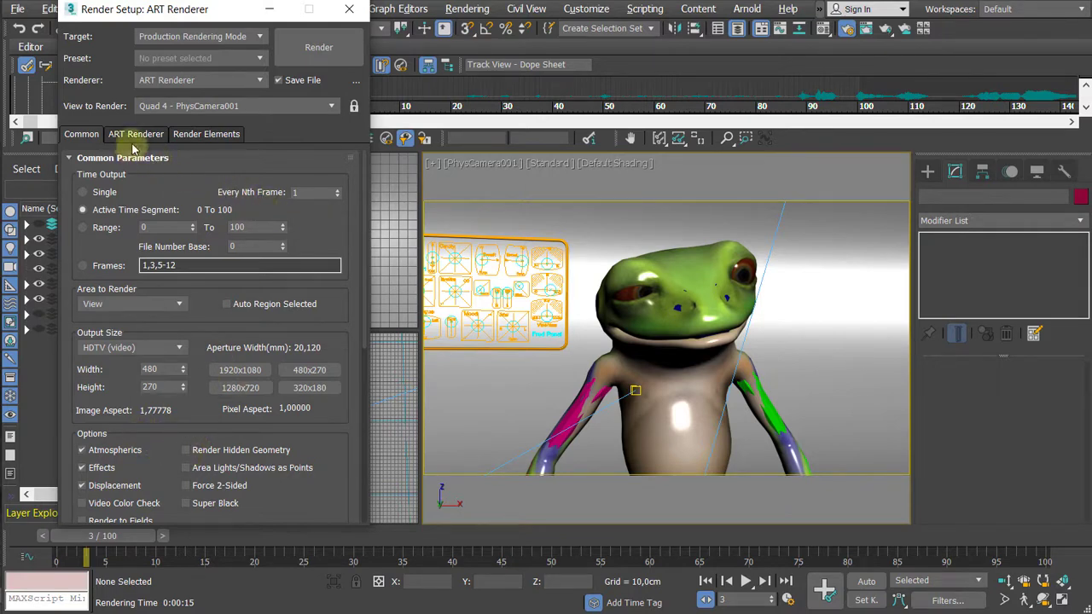
# Step: Render the active time segment from PhysCamera001 to QTTest.mov, moving the rendering progress window aside while it runs
pyautogui.moveTo(191, 10); pyautogui.dragTo(183, 8)
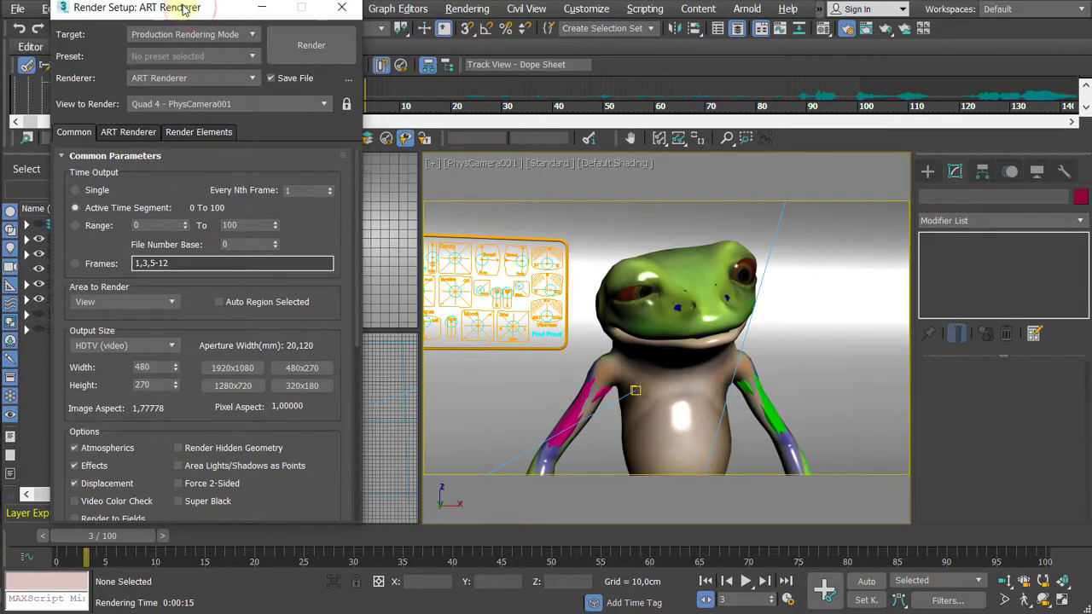
pyautogui.click(314, 52)
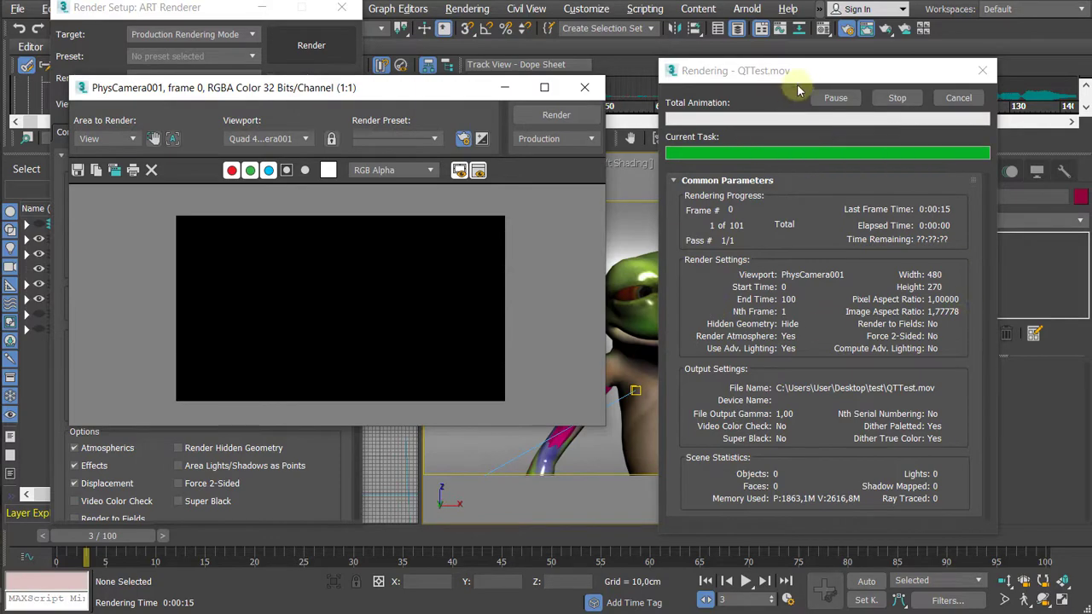
pyautogui.moveTo(800, 75); pyautogui.dragTo(767, 56)
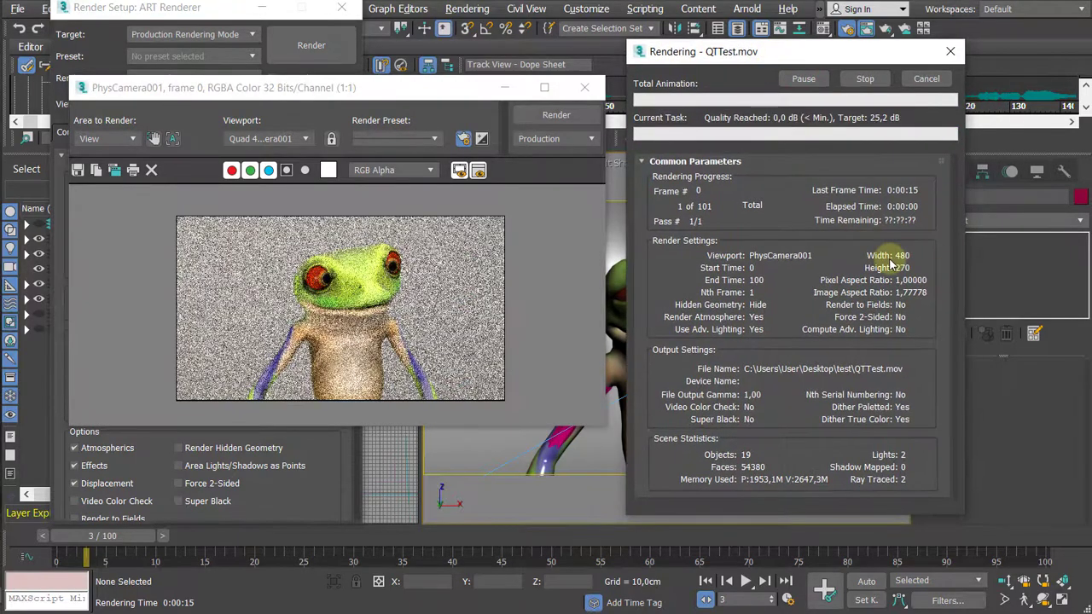
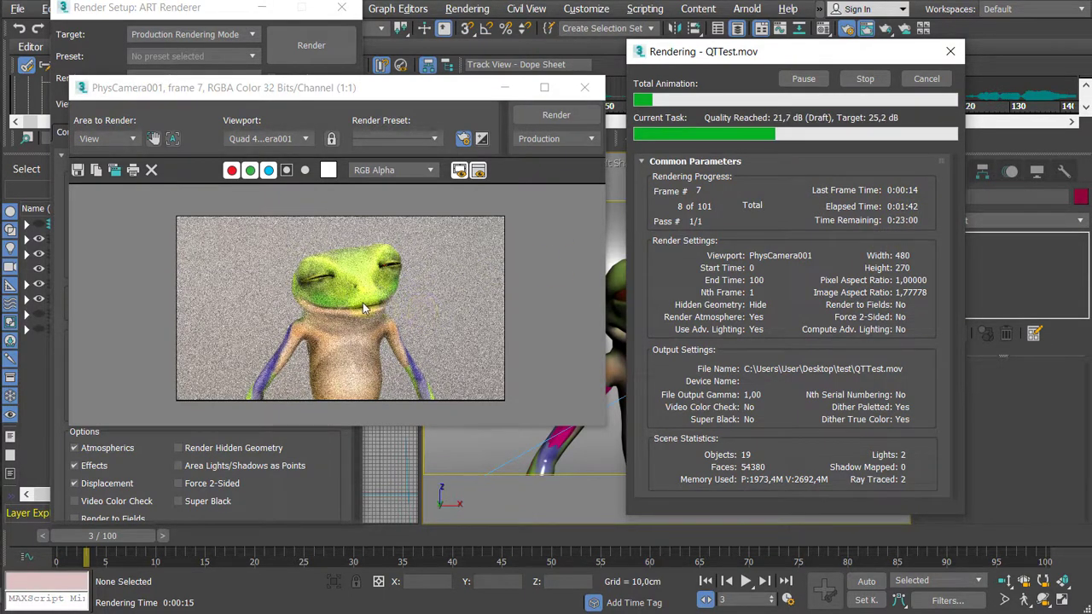
pyautogui.click(459, 301)
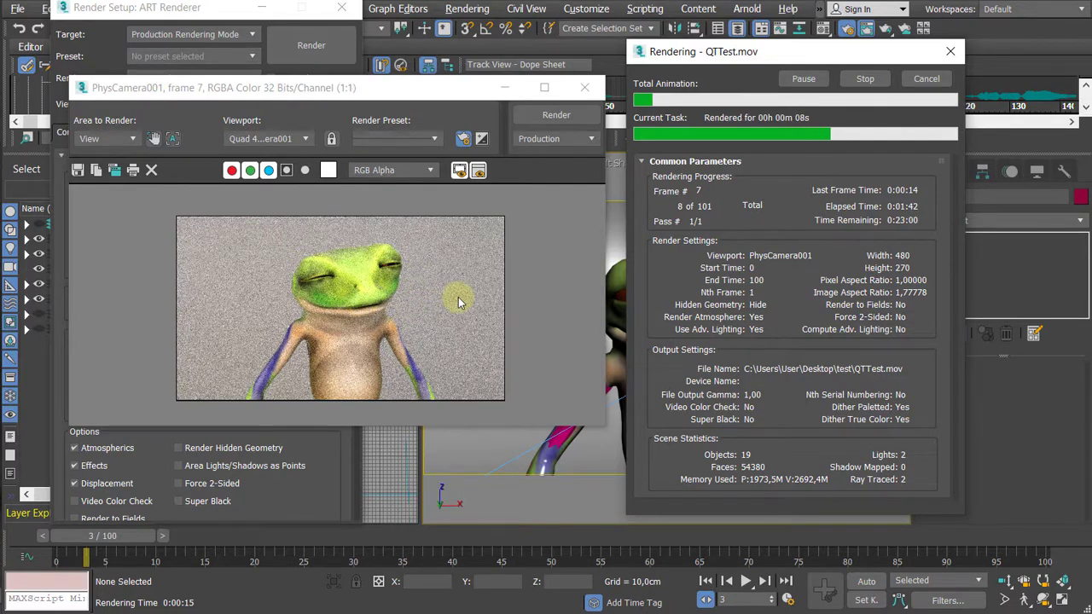
pyautogui.click(397, 306)
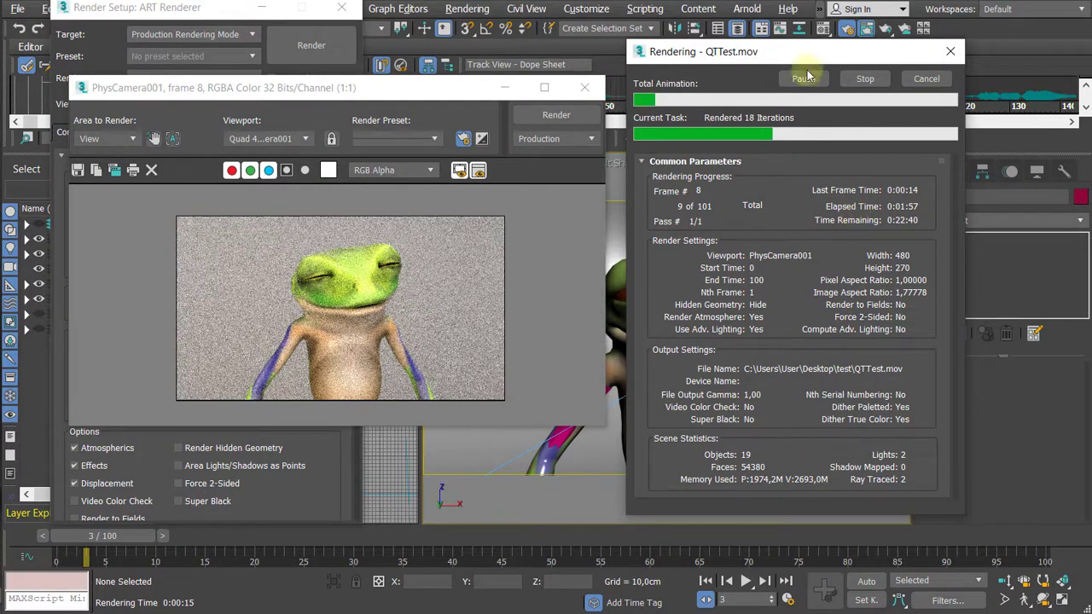
pyautogui.moveTo(725, 51); pyautogui.dragTo(604, 48)
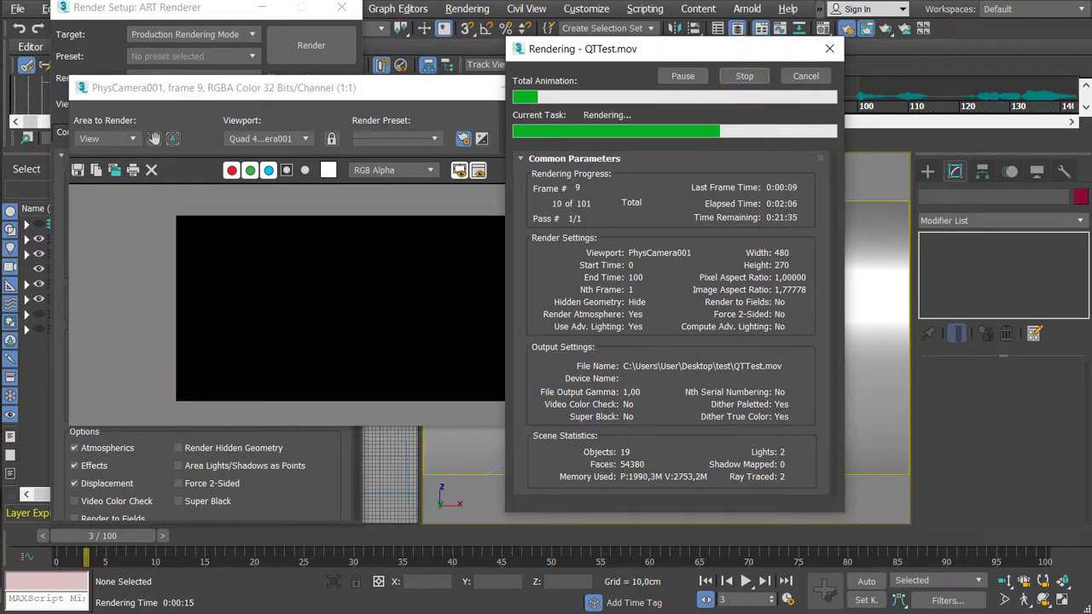
# Step: Switch to the 011_Frog_Render folder, open carlin_0-474.mov in the media player, and enlarge the player window
pyautogui.hotkey('alt', 'Tab')
pyautogui.click(694, 394)
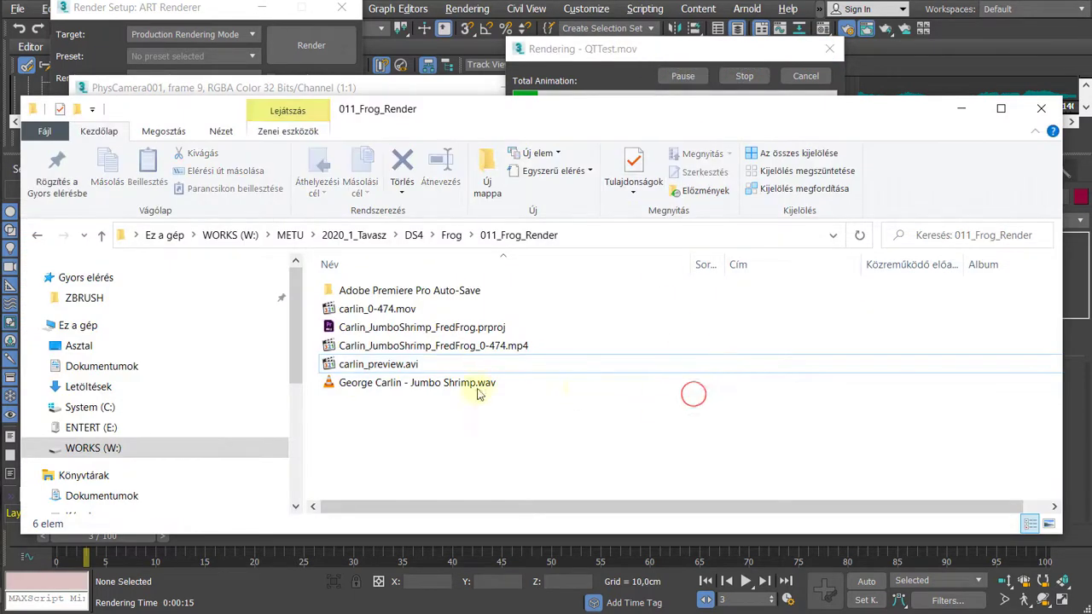
pyautogui.click(430, 369)
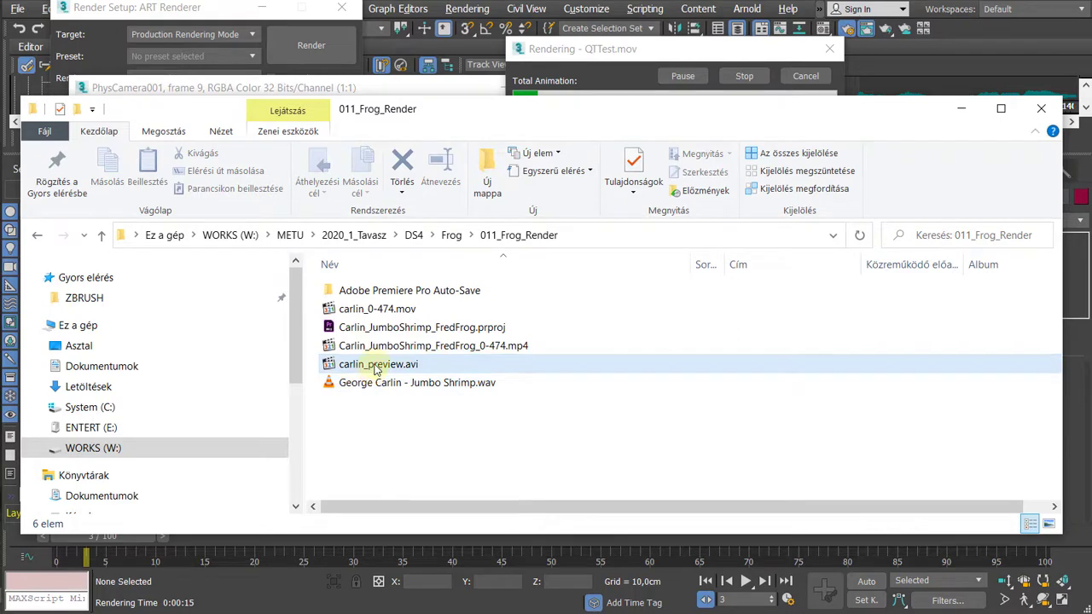
pyautogui.doubleClick(379, 311)
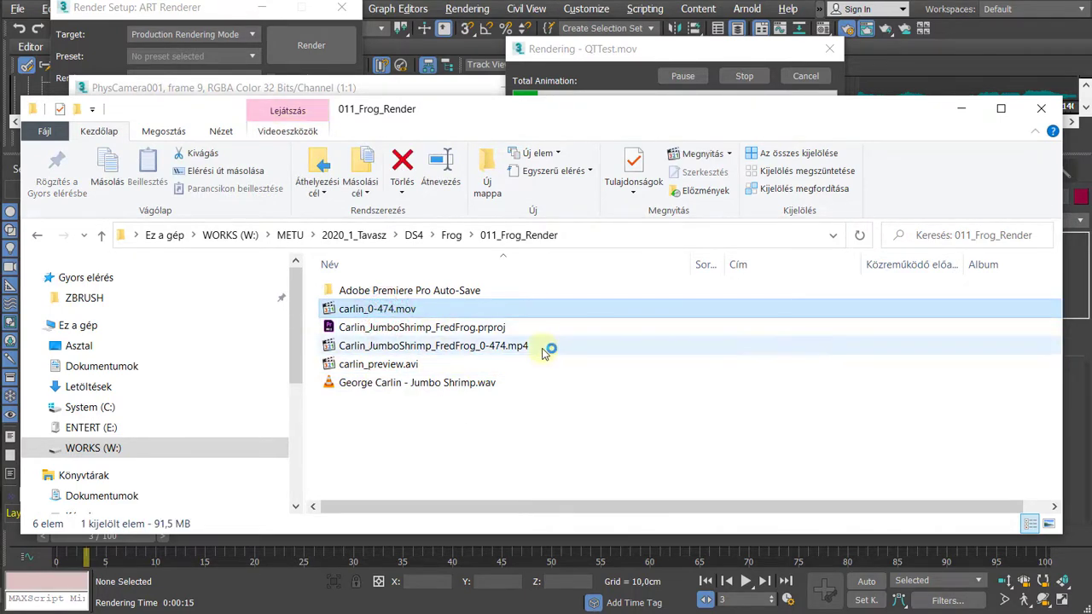
pyautogui.moveTo(548, 195); pyautogui.dragTo(446, 122)
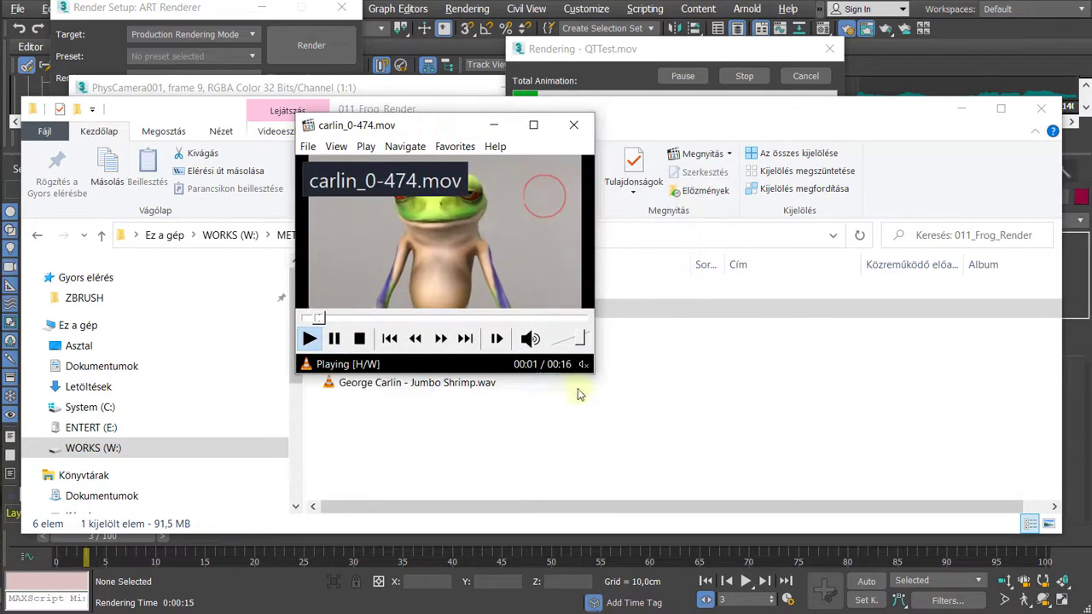
pyautogui.moveTo(594, 378); pyautogui.dragTo(729, 484)
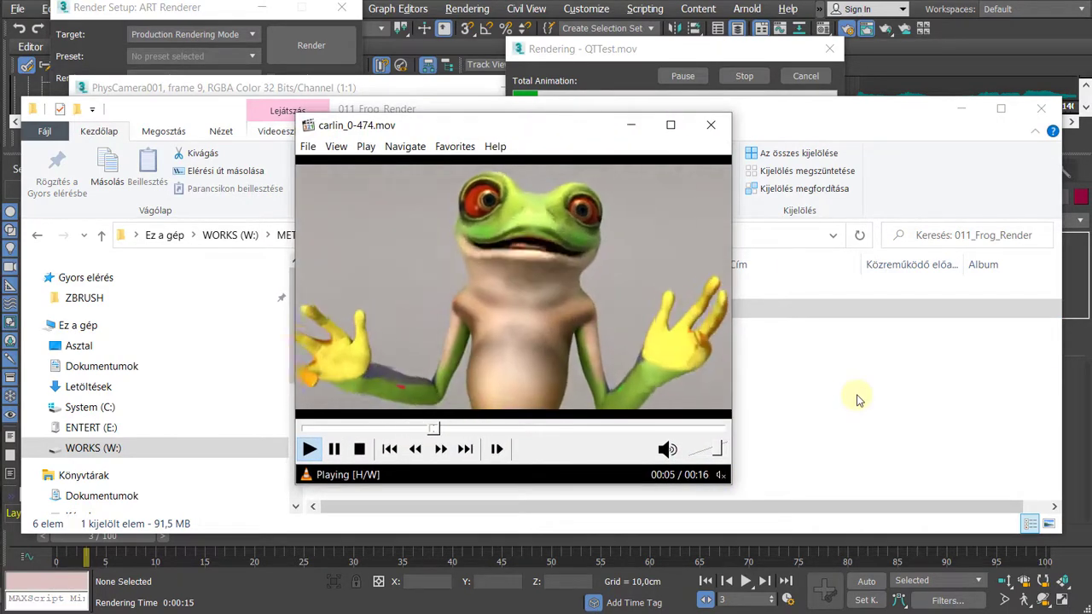
# Step: Pause the frog video, jump ahead to two further points in the clip, and resume playback
pyautogui.click(615, 310)
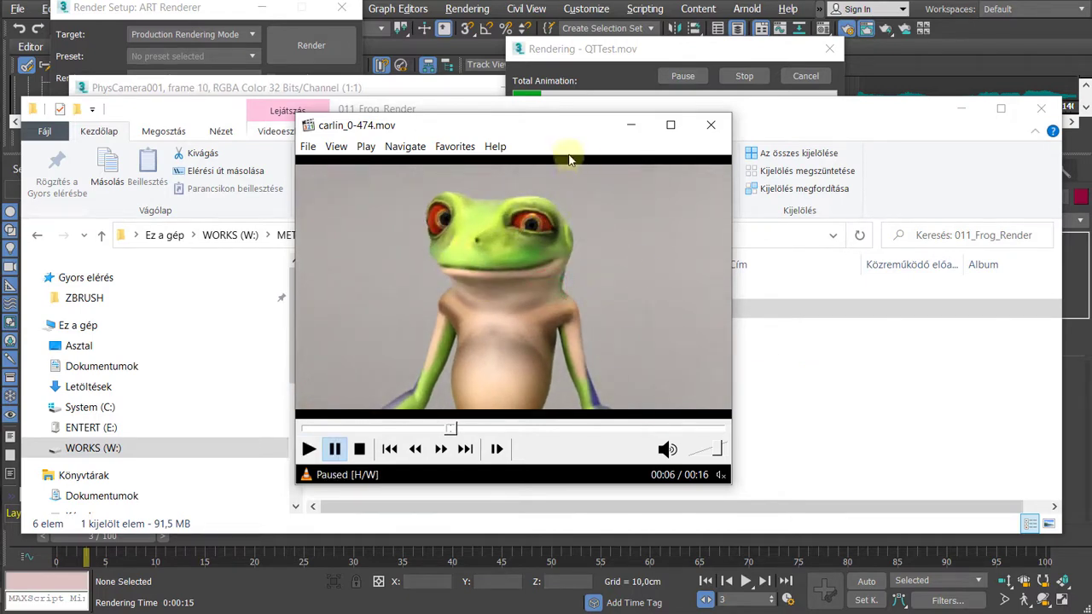
pyautogui.moveTo(546, 119); pyautogui.dragTo(525, 102)
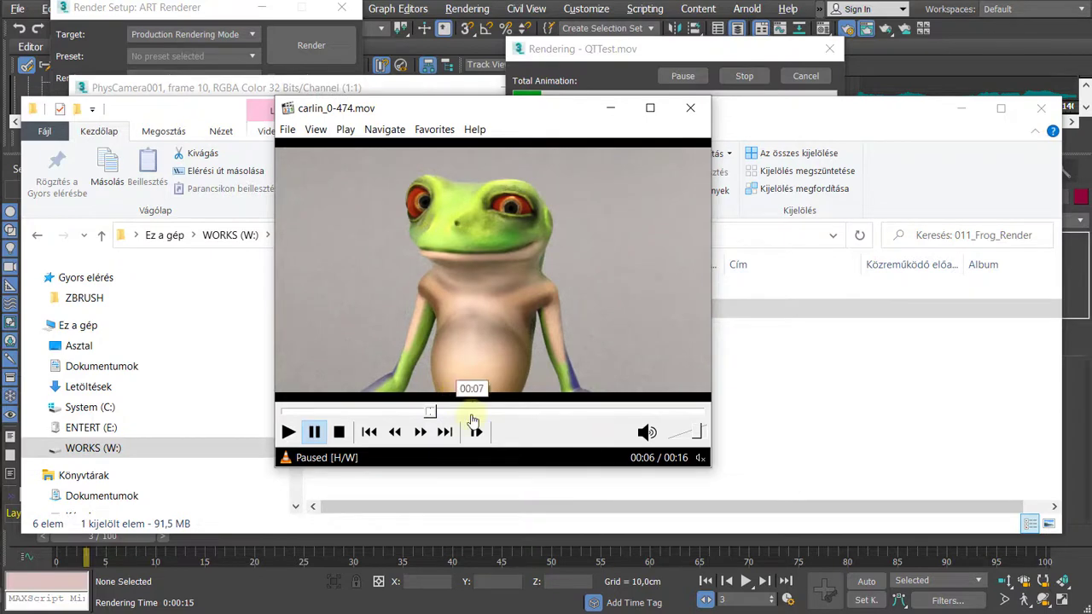
pyautogui.click(471, 413)
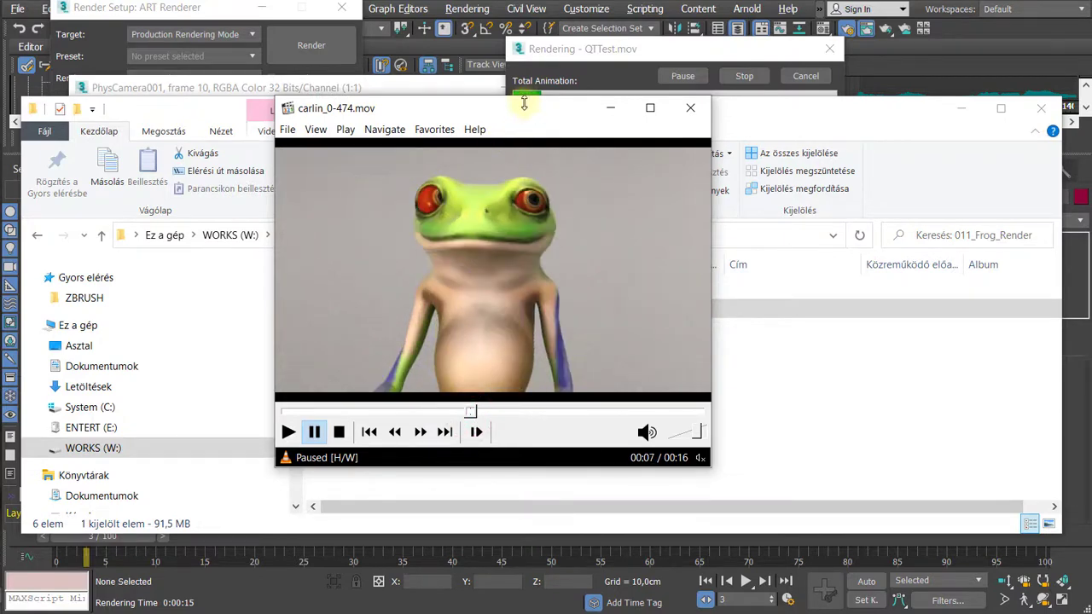
pyautogui.click(524, 413)
pyautogui.press('space')
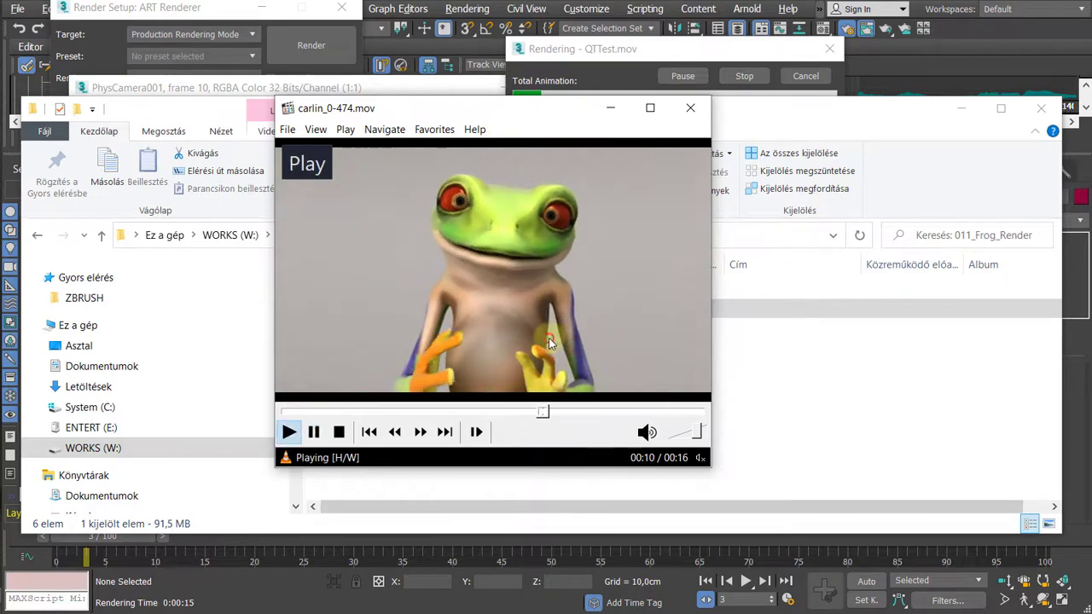
# Step: Review the frog clip by replaying it from the 3-second mark, pausing it, and jumping back to the 4-second mark
pyautogui.click(550, 341)
pyautogui.click(348, 412)
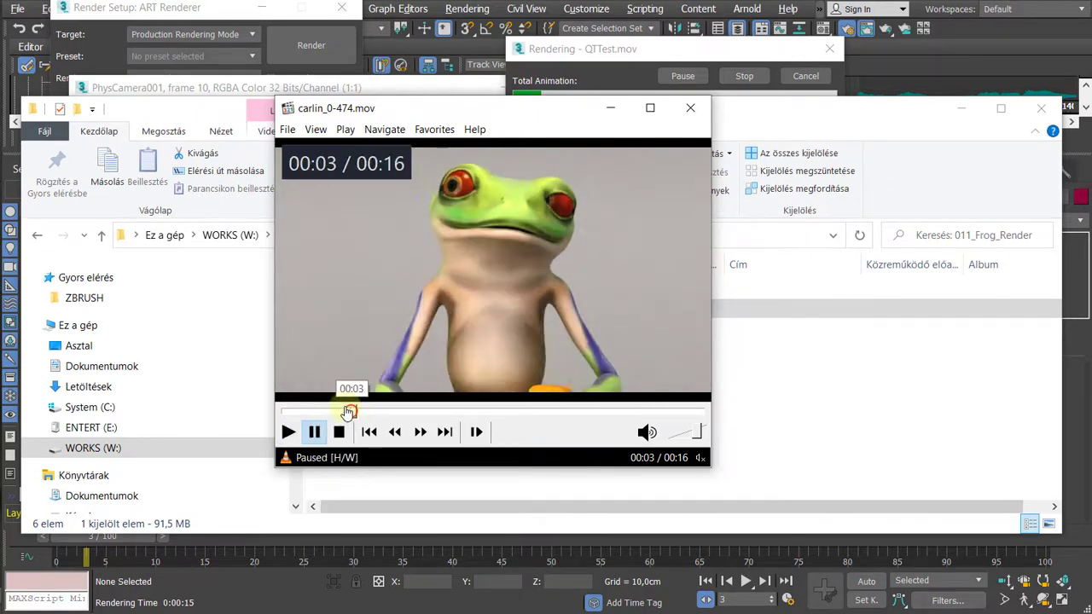
pyautogui.click(415, 341)
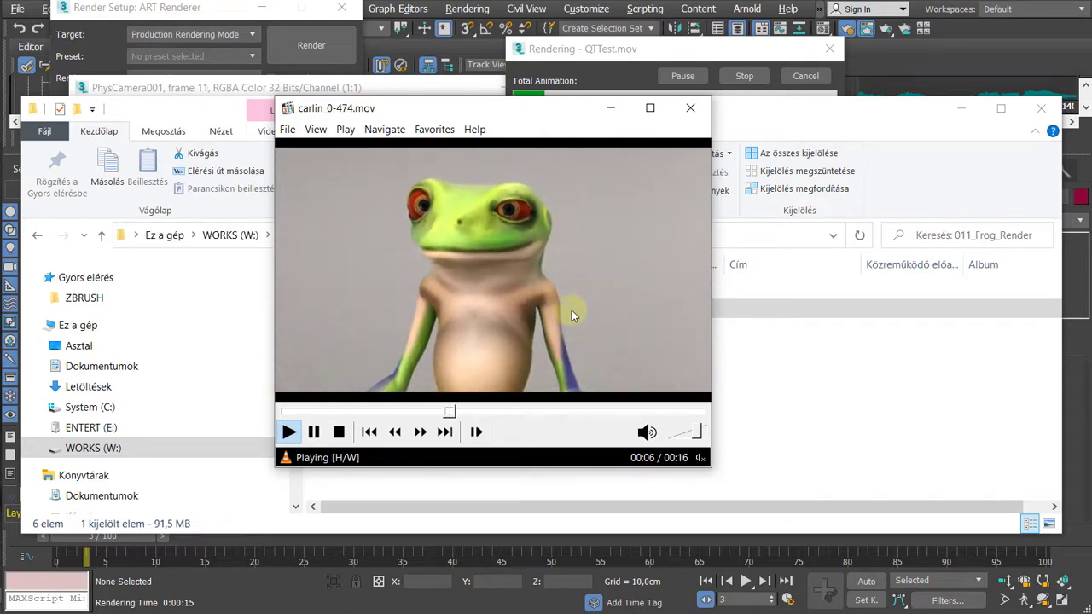
pyautogui.click(349, 258)
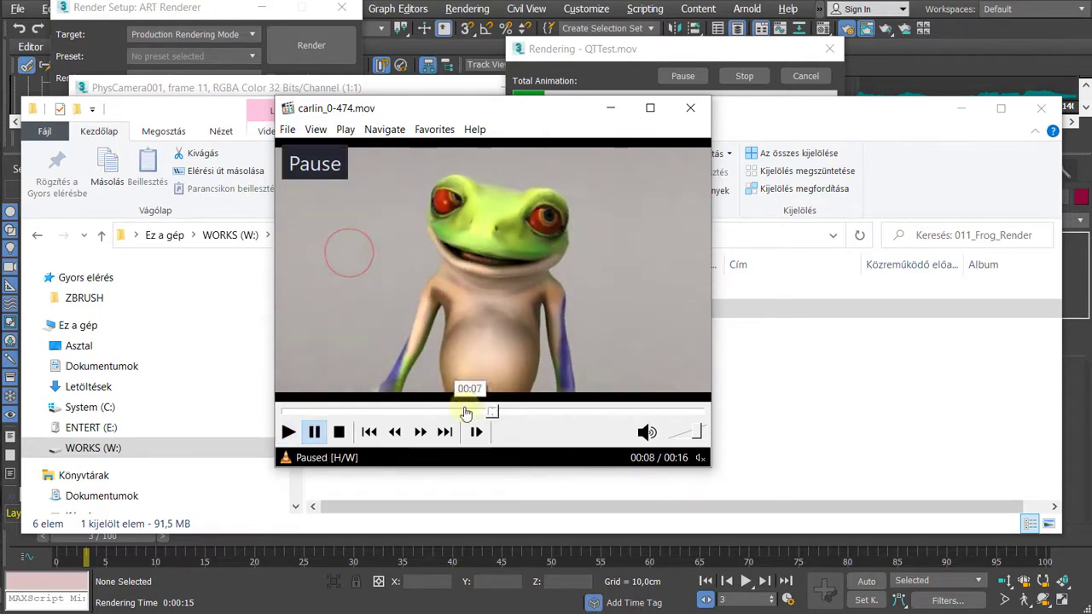
pyautogui.click(390, 411)
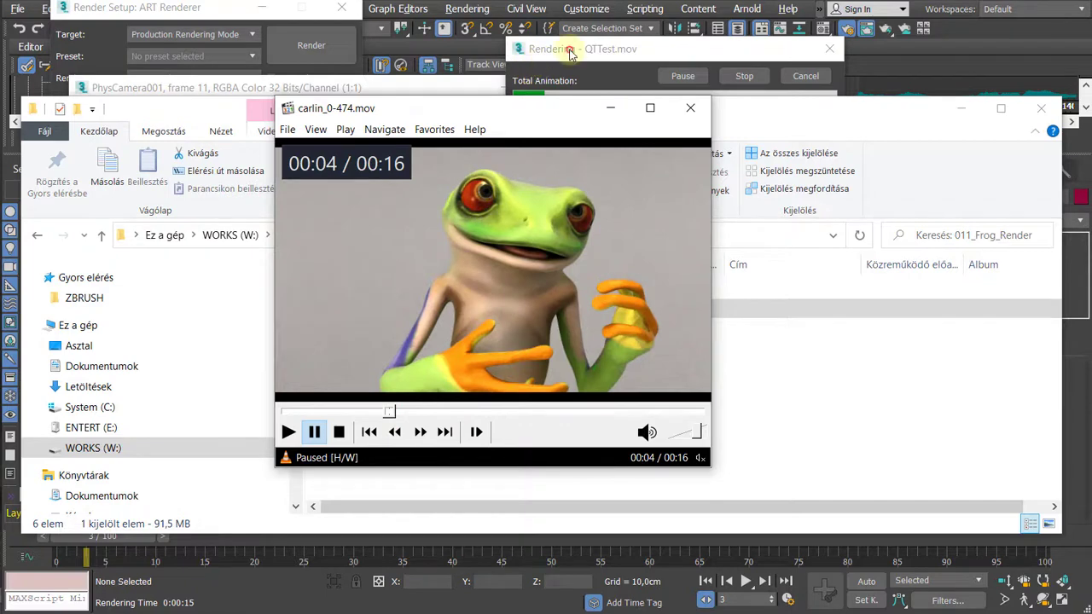
# Step: Switch back to the QTTest.mov rendering windows in 3ds Max, move the video player off the progress window, and close the player
pyautogui.click(570, 51)
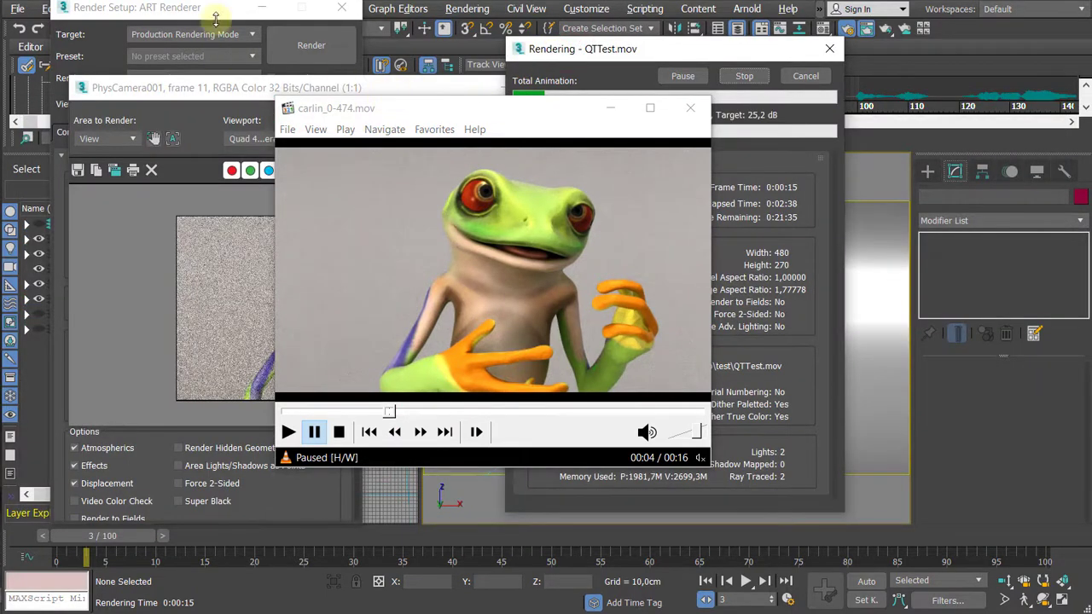
pyautogui.click(566, 366)
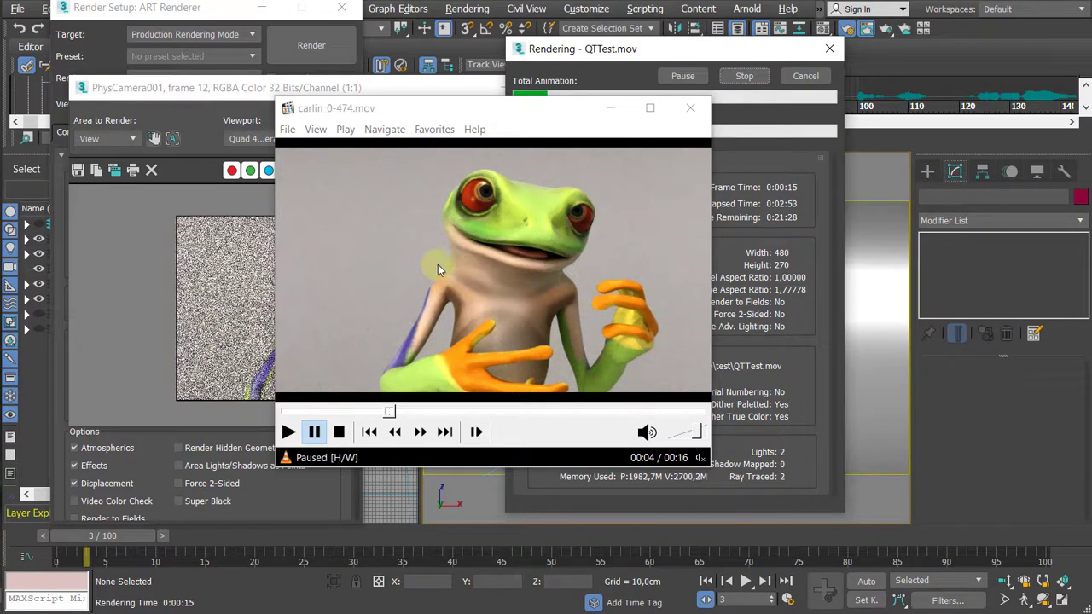
pyautogui.moveTo(546, 115); pyautogui.dragTo(503, 124)
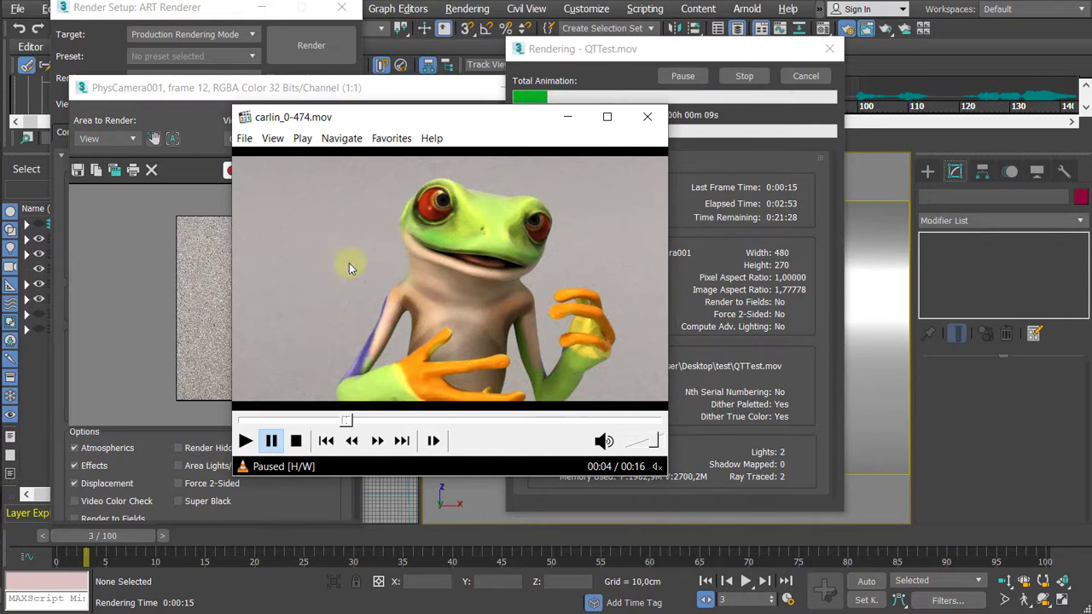
pyautogui.moveTo(510, 122); pyautogui.dragTo(446, 117)
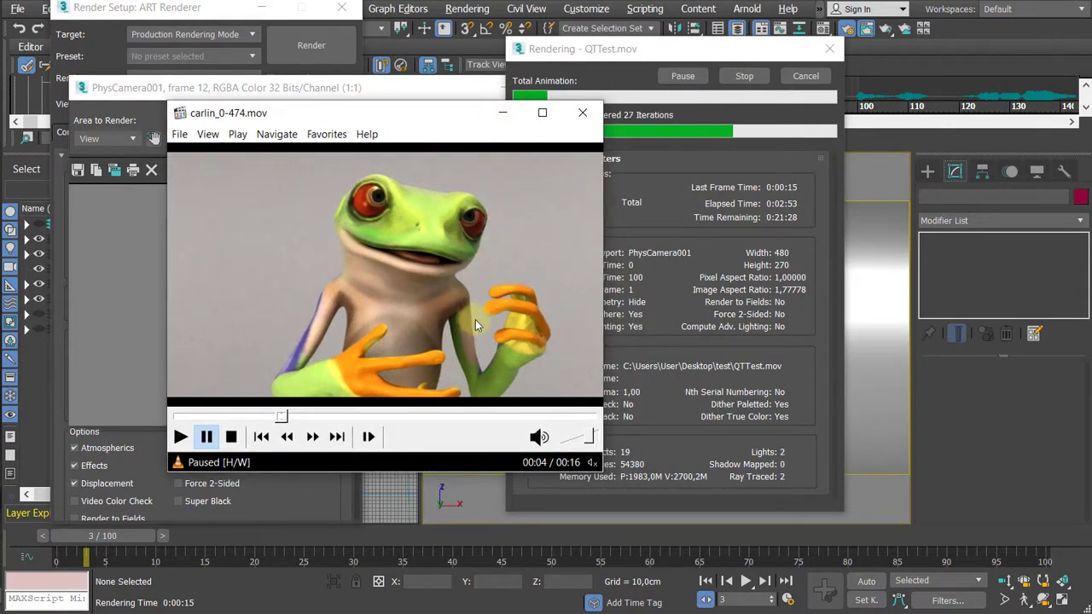
pyautogui.click(582, 111)
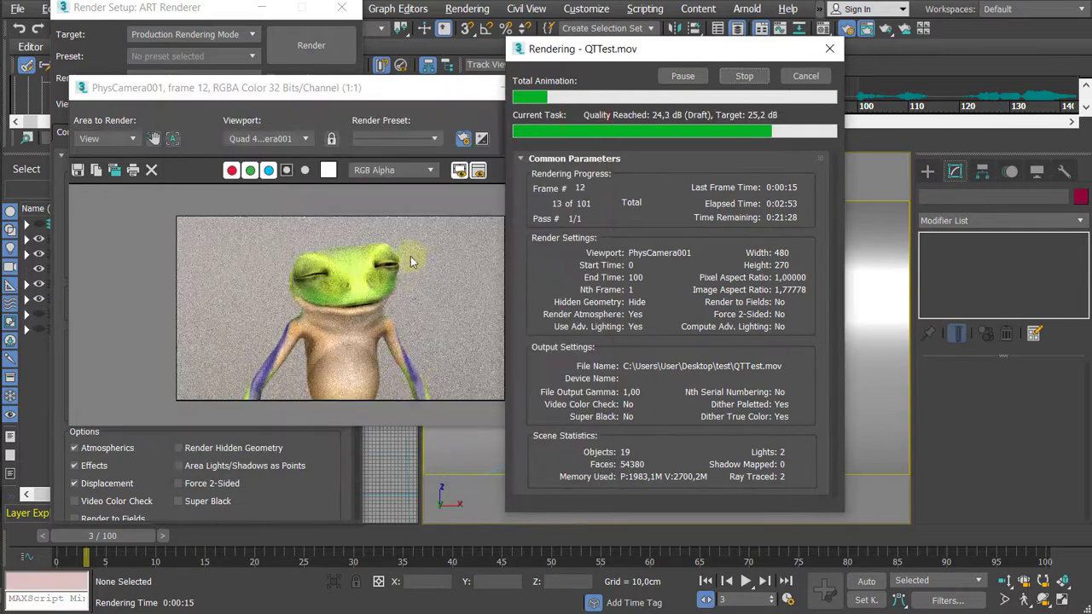
# Step: Rearrange the rendered frame and progress windows to check the QTTest.mov render, and cancel it
pyautogui.moveTo(372, 86); pyautogui.dragTo(394, 85)
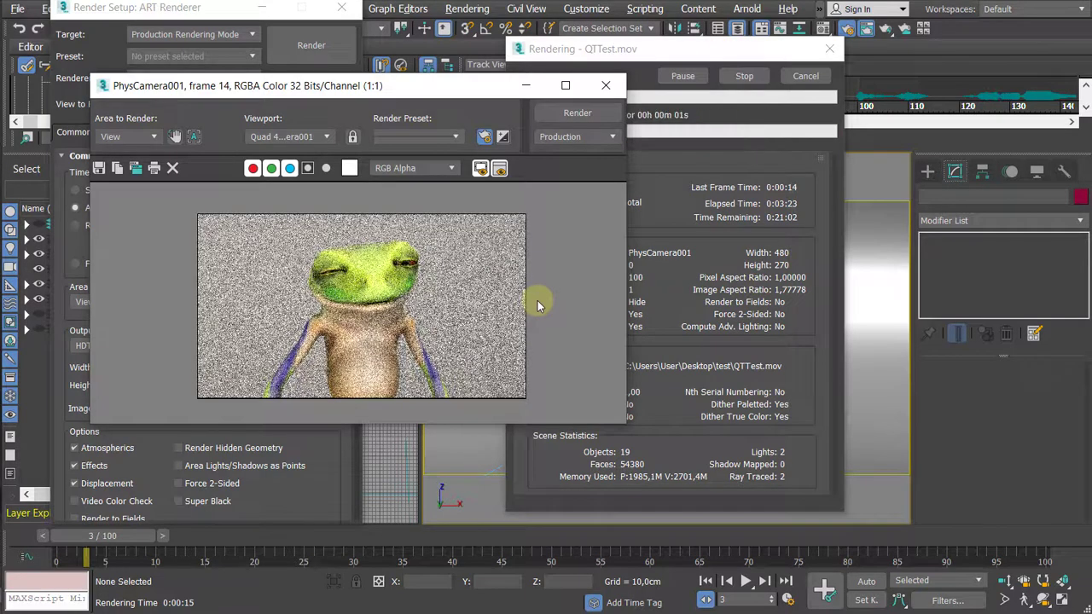
pyautogui.moveTo(674, 49); pyautogui.dragTo(698, 47)
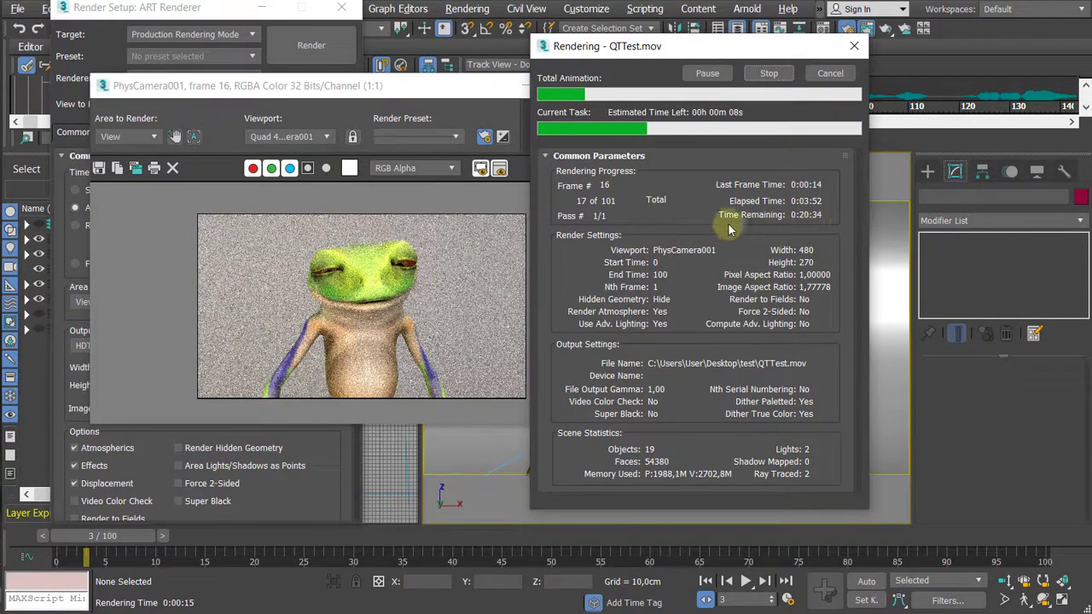
pyautogui.moveTo(747, 50); pyautogui.dragTo(663, 65)
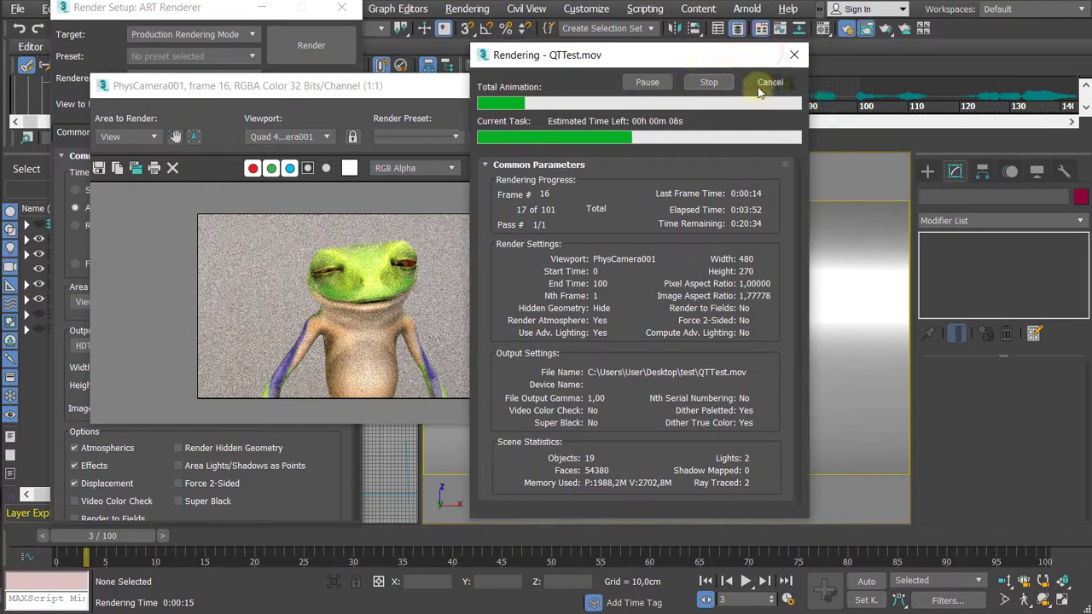
pyautogui.click(774, 89)
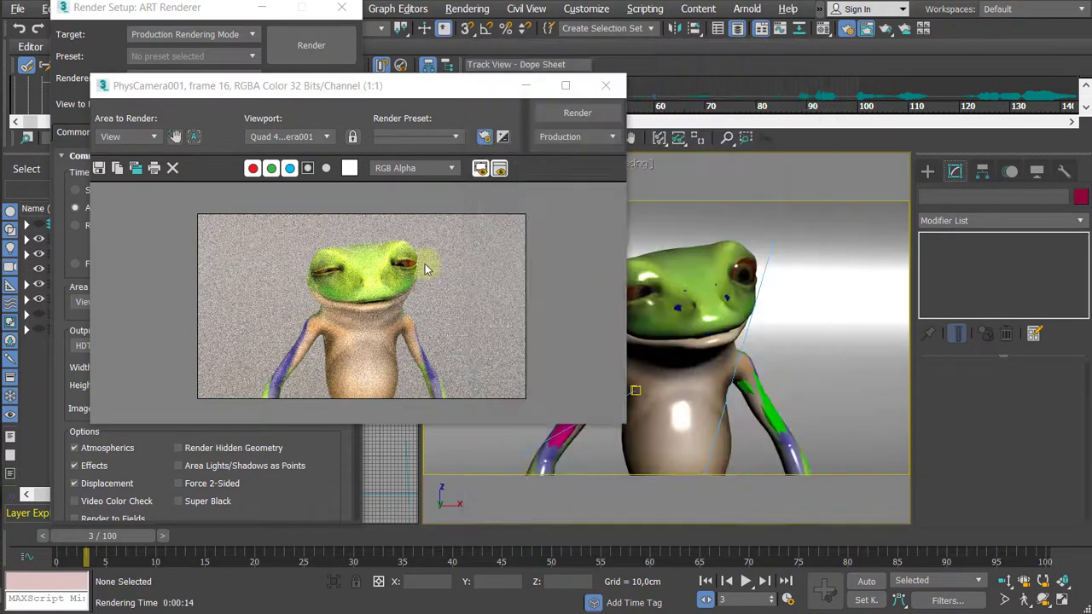
# Step: Close the rendered frame window and the Render Setup dialog to return to the viewports
pyautogui.click(605, 86)
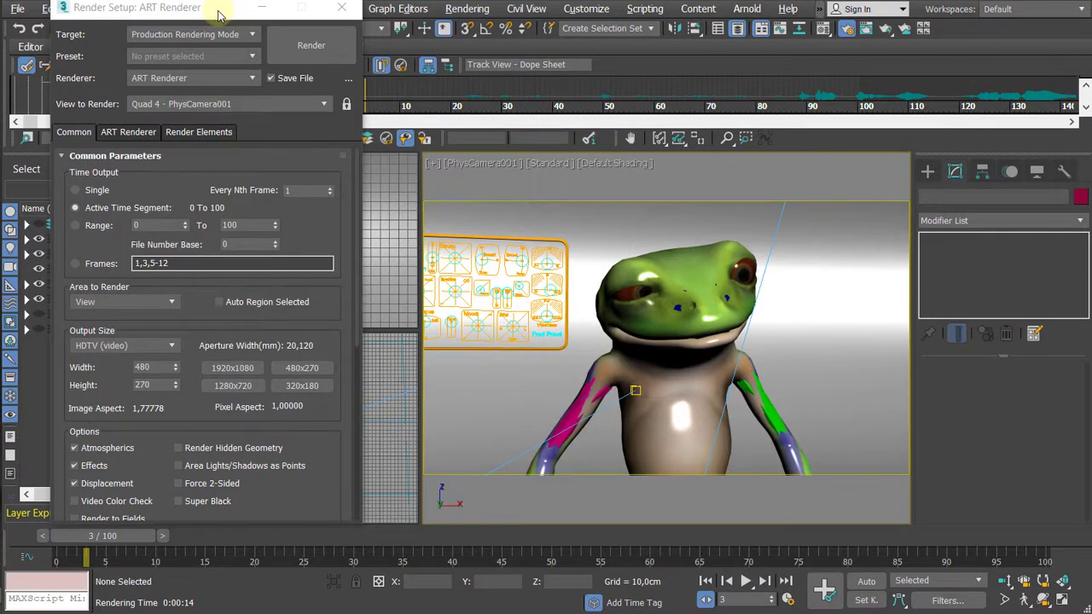
pyautogui.moveTo(219, 15); pyautogui.dragTo(234, 38)
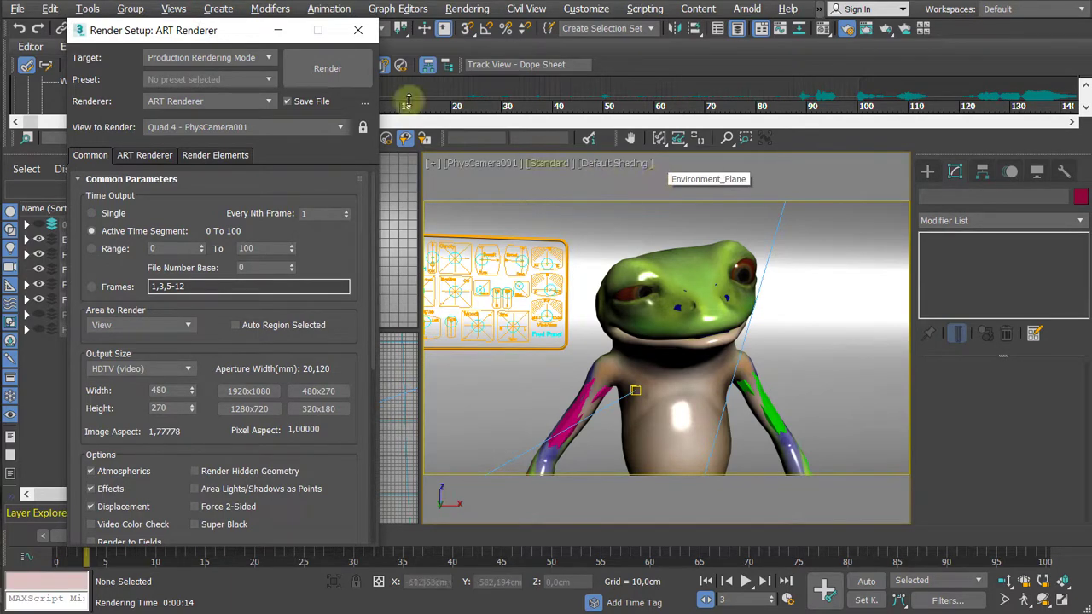
pyautogui.moveTo(211, 34); pyautogui.dragTo(239, 39)
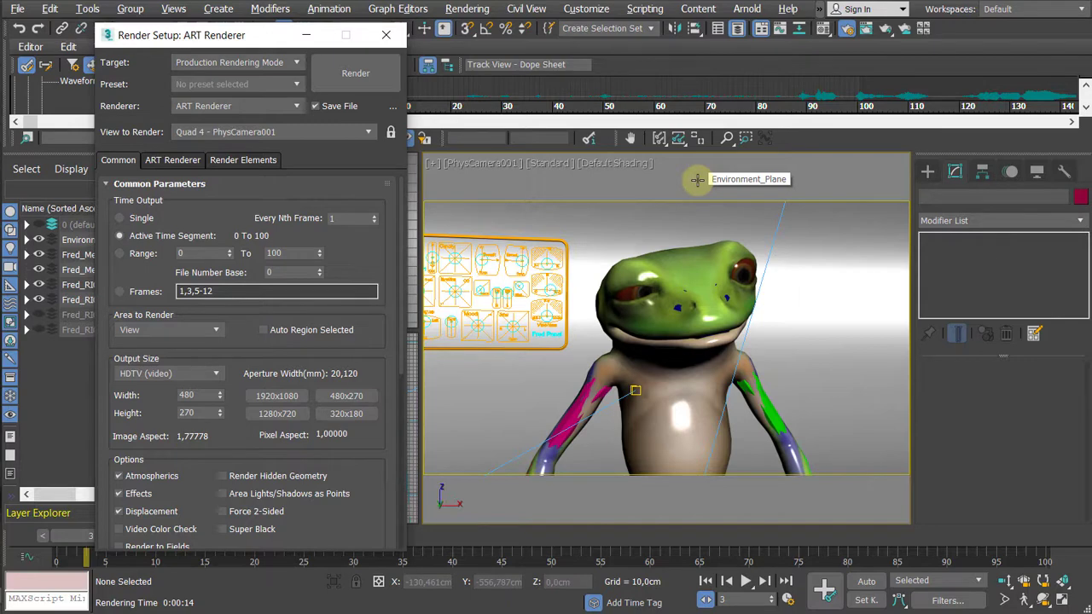
pyautogui.click(385, 34)
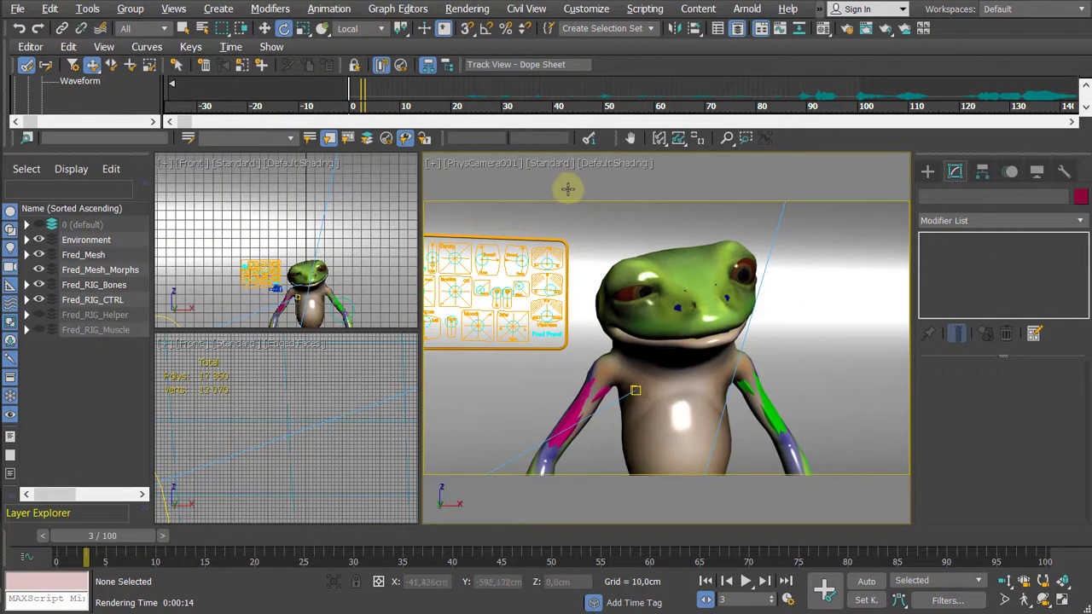